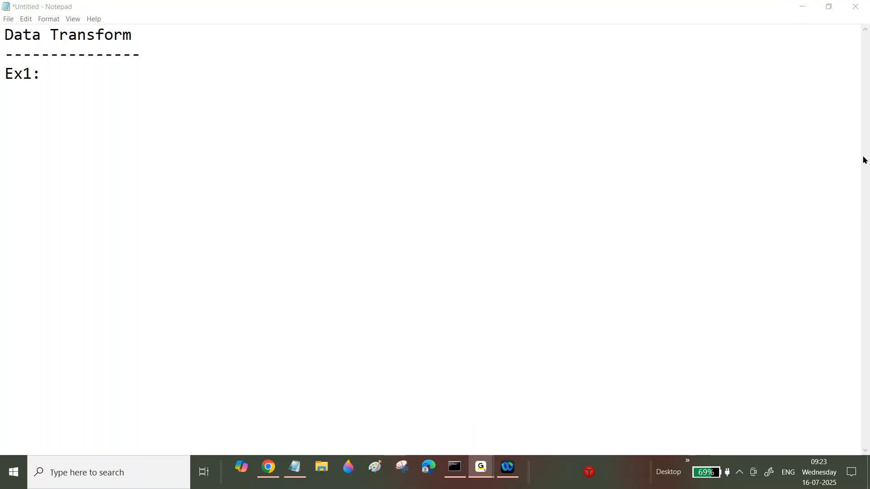
Enter "Bank Name:ICICI" after the Ex1: label and start a new line below it.
{"action": "left_click", "coordinate": [293, 473]}
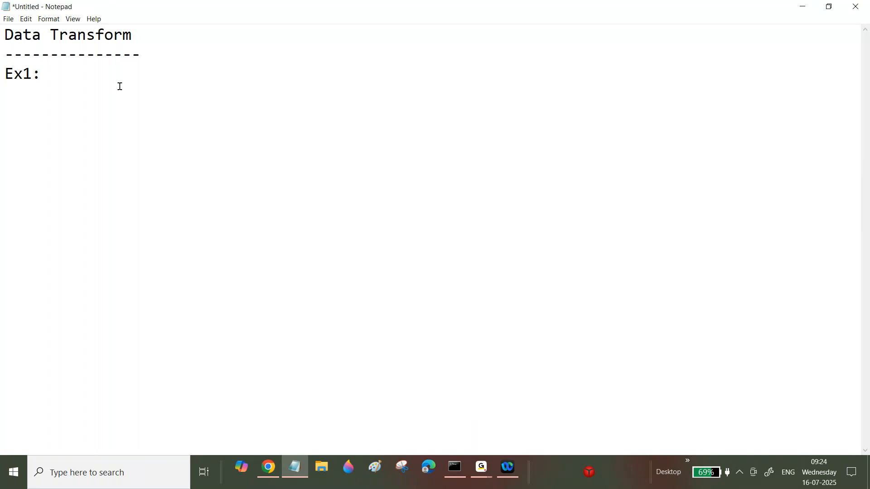
{"action": "type", "text": "Bank Name:ICICI"}
{"action": "key", "text": "Return"}
{"action": "key", "text": "Return"}
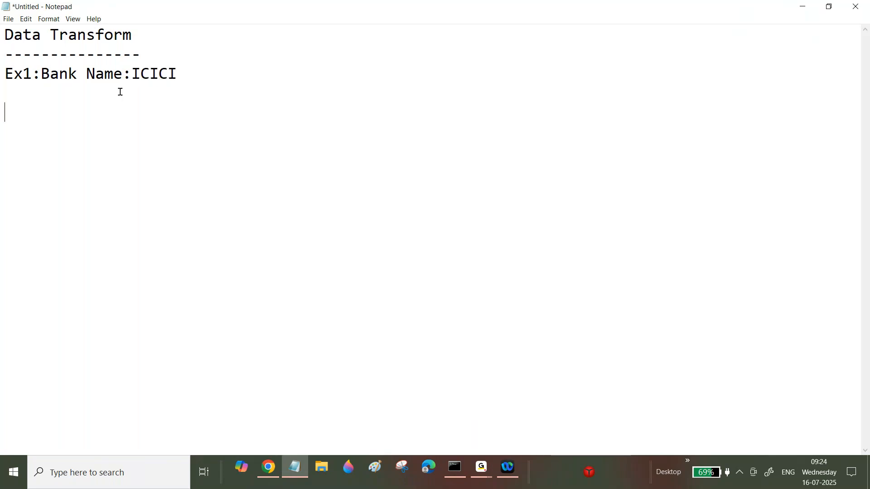
Add indented "Rate of Interest:" and "Loan Amount :" labels beneath the ICICI bank name.
{"action": "key", "text": "BackSpace"}
{"action": "type", "text": "Rate of Interest:"}
{"action": "key", "text": "Return"}
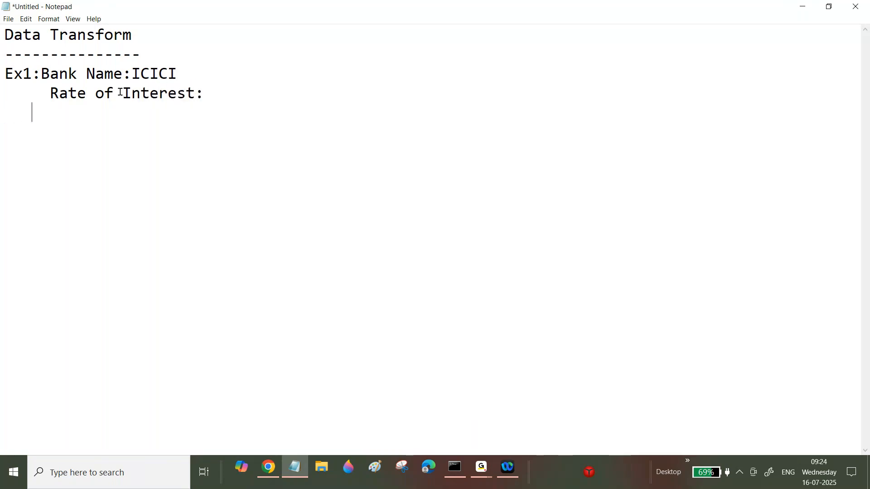
{"action": "type", "text": "Loan Amo"}
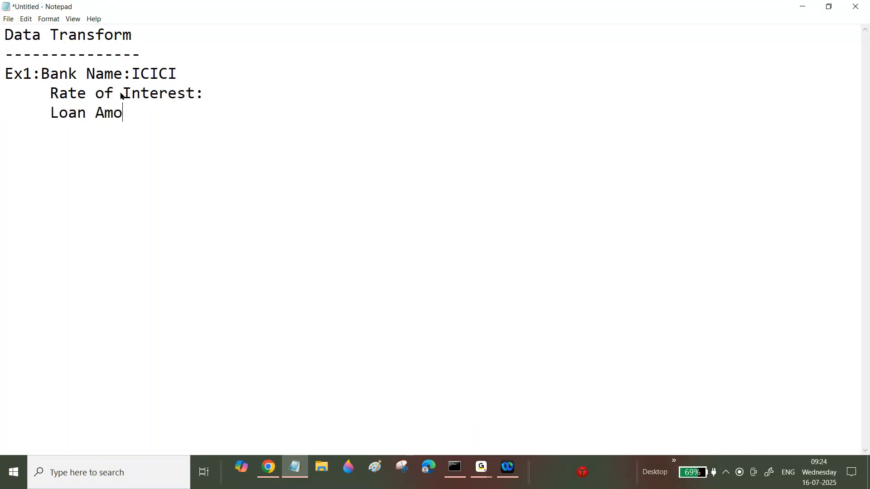
{"action": "type", "text": "unt"}
{"action": "key", "text": "Return"}
{"action": "key", "text": "BackSpace"}
{"action": "type", "text": ":"}
{"action": "key", "text": "Return"}
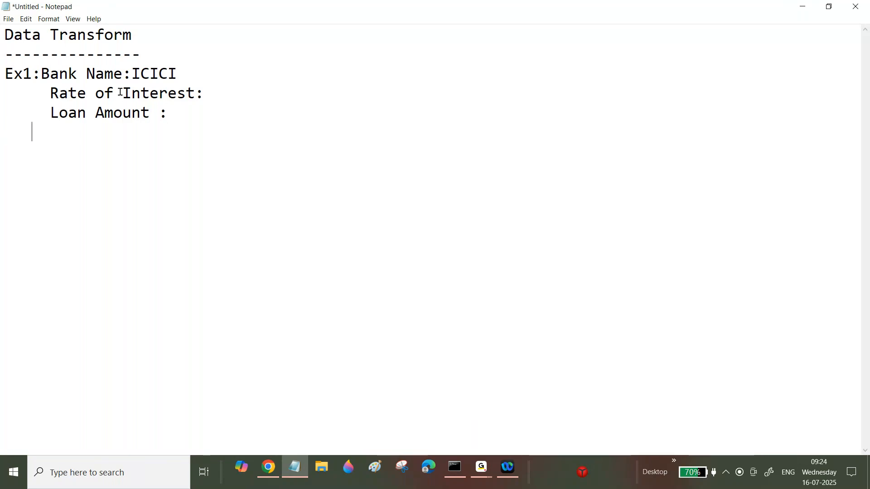
Add a "Process Fee :2" line below the loan amount label.
{"action": "type", "text": "Process Feel"}
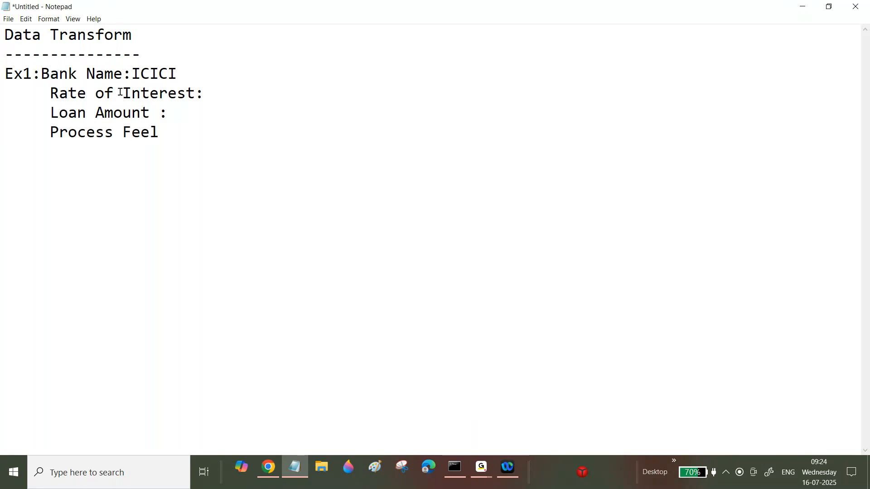
{"action": "key", "text": "BackSpace"}
{"action": "type", "text": ":2"}
Fill in the ICICI loan amount as 200000 and the rate of interest as 13.
{"action": "left_click", "coordinate": [177, 110]}
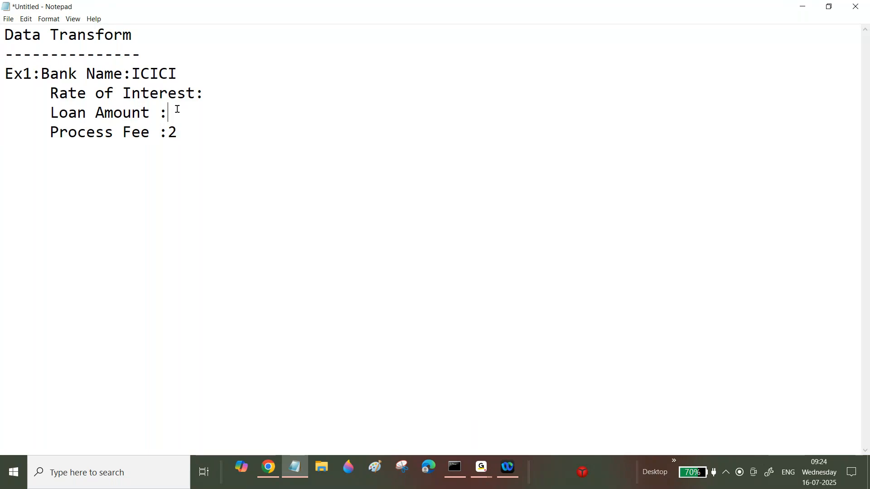
{"action": "type", "text": "200000"}
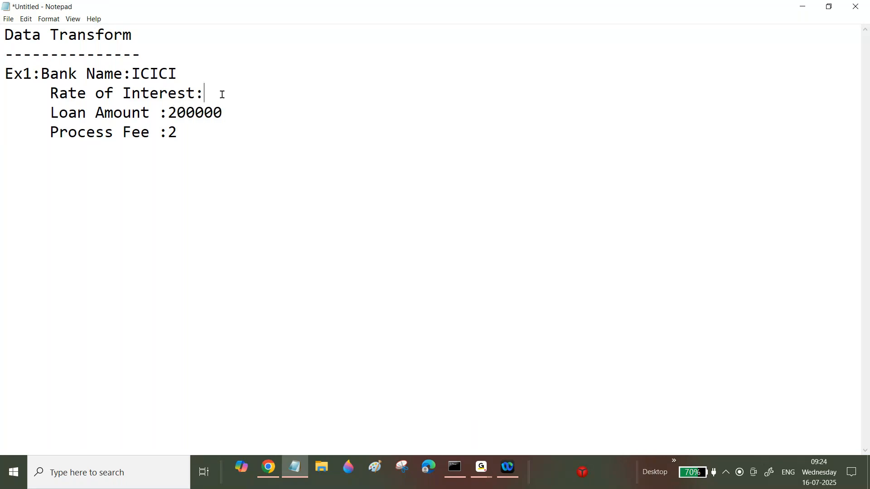
{"action": "type", "text": "13"}
Duplicate the ICICI bank block beneath it and rename the copy's bank to SBI.
{"action": "left_click_drag", "start_coordinate": [41, 73], "coordinate": [217, 134]}
{"action": "key", "text": "ctrl+c"}
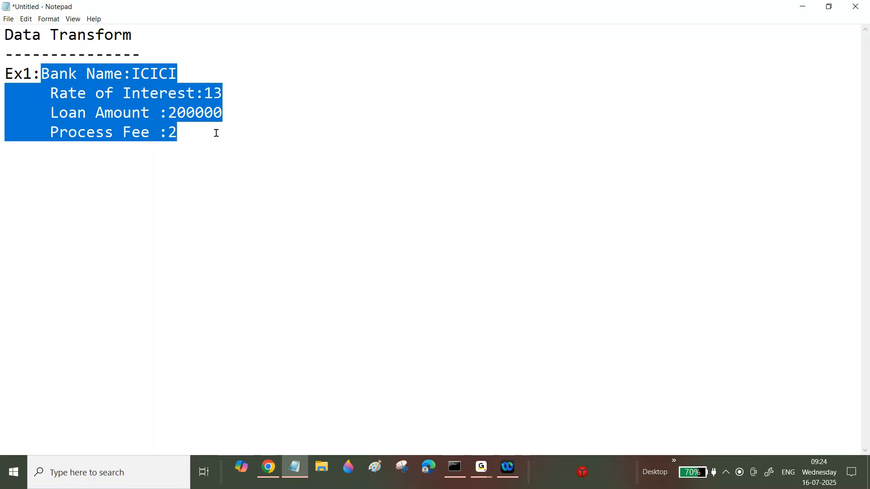
{"action": "left_click", "coordinate": [215, 134]}
{"action": "key", "text": "Return"}
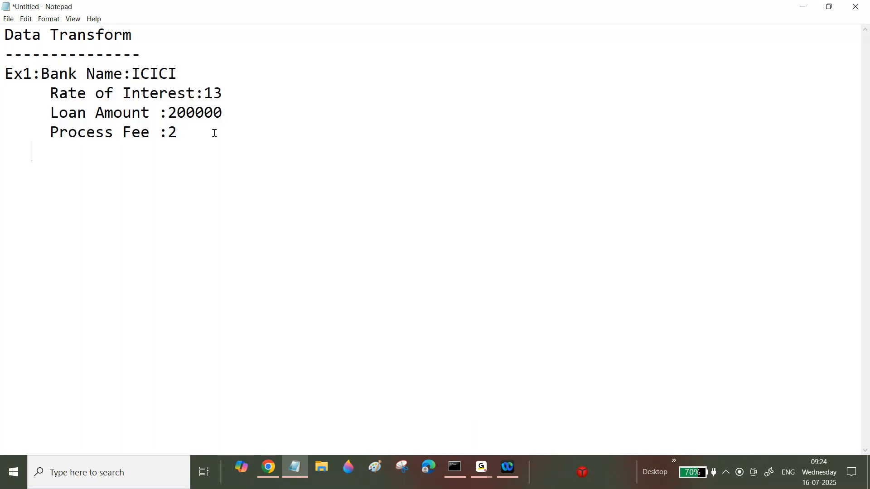
{"action": "key", "text": "ctrl+v"}
{"action": "left_click_drag", "start_coordinate": [123, 152], "coordinate": [176, 150]}
{"action": "type", "text": "SBI"}
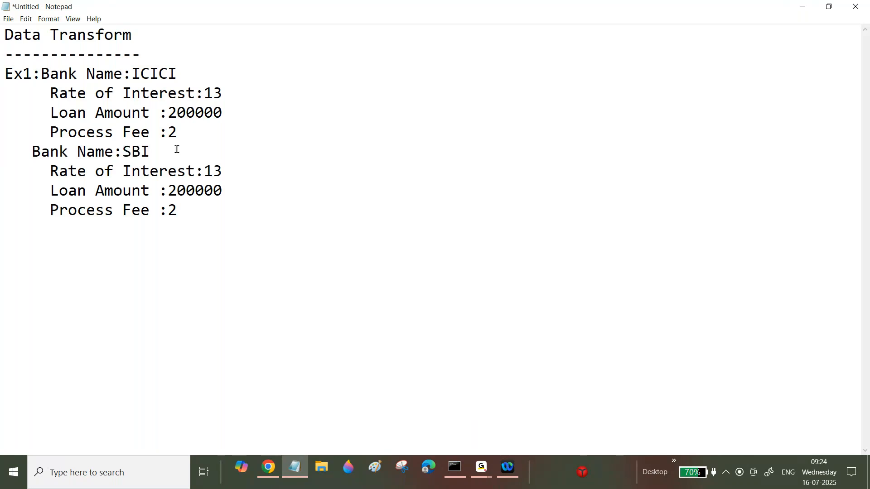
Set the SBI block's rate of interest to 12, loan amount to 300000 and process fee to 1.
{"action": "left_click", "coordinate": [221, 171]}
{"action": "left_click_drag", "start_coordinate": [222, 171], "coordinate": [167, 190]}
{"action": "type", "text": "22"}
{"action": "key", "text": "BackSpace"}
{"action": "type", "text": "3"}
{"action": "double_click", "coordinate": [173, 216]}
{"action": "type", "text": "1"}
{"action": "key", "text": "Return"}
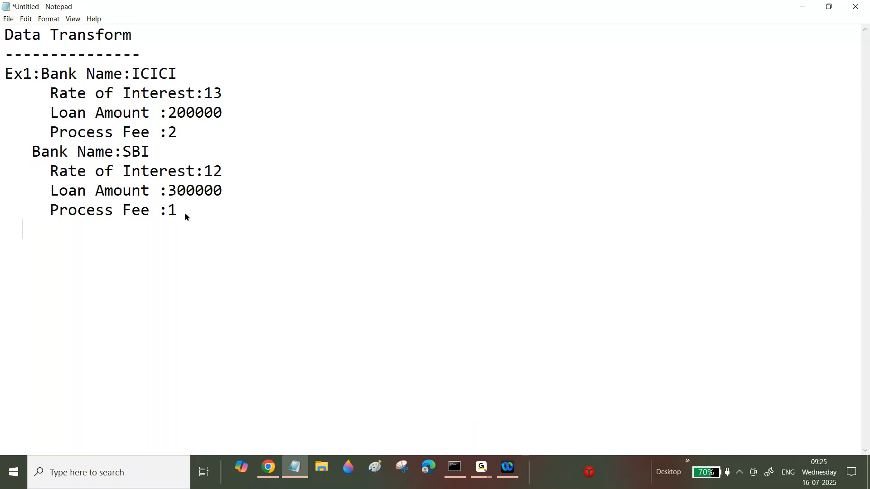
Paste another copy of the bank block below SBI and rename its bank to HDBC.
{"action": "key", "text": "ctrl+v"}
{"action": "left_click_drag", "start_coordinate": [123, 230], "coordinate": [178, 229]}
{"action": "type", "text": "HDBC"}
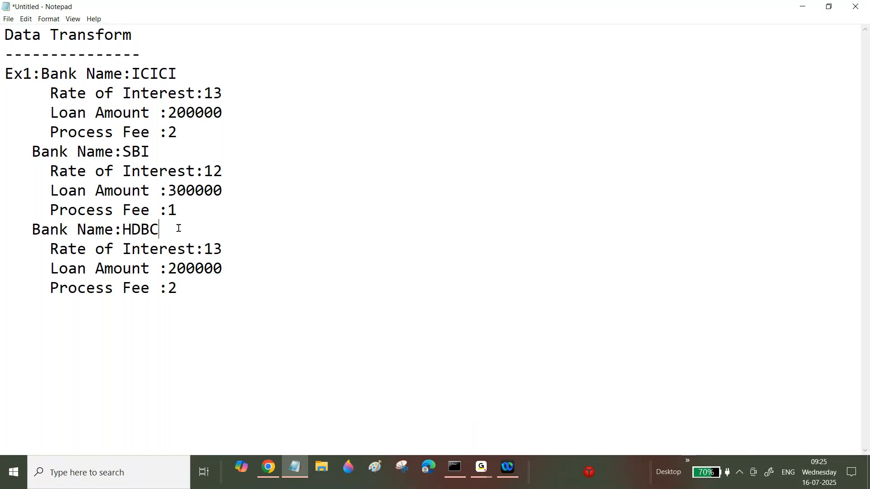
Set the HDBC block's rate of interest to 11 and loan amount to 400000.
{"action": "double_click", "coordinate": [227, 249]}
{"action": "type", "text": "111"}
{"action": "key", "text": "BackSpace"}
{"action": "left_click_drag", "start_coordinate": [174, 267], "coordinate": [166, 267]}
{"action": "type", "text": "4"}
Paste a fourth bank block below HDBC and replace its bank name line with "Otherthan Bank".
{"action": "left_click", "coordinate": [195, 292]}
{"action": "key", "text": "Return"}
{"action": "key", "text": "ctrl+v"}
{"action": "left_click_drag", "start_coordinate": [161, 300], "coordinate": [53, 308]}
{"action": "key", "text": "BackSpace"}
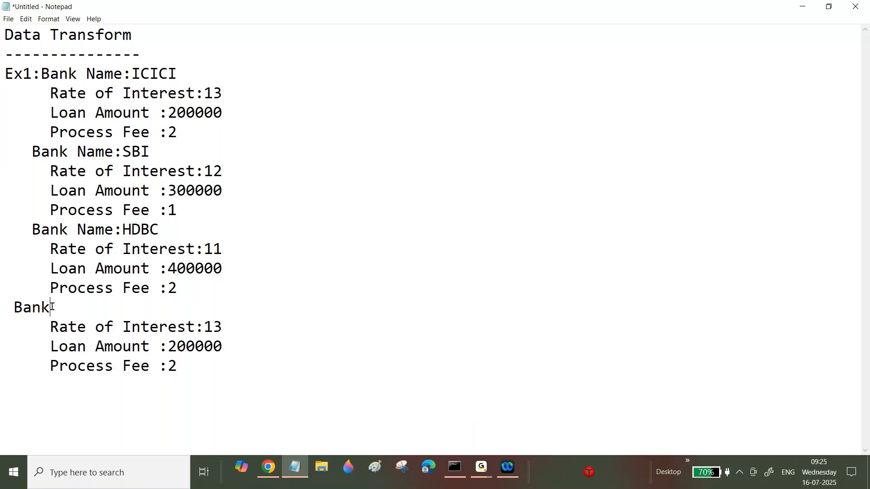
{"action": "left_click", "coordinate": [6, 308]}
{"action": "type", "text": "Other"}
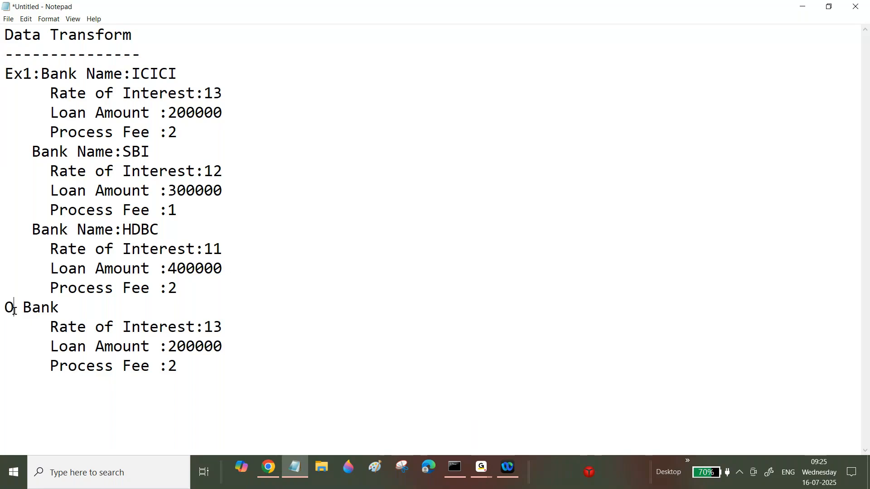
{"action": "type", "text": "th"}
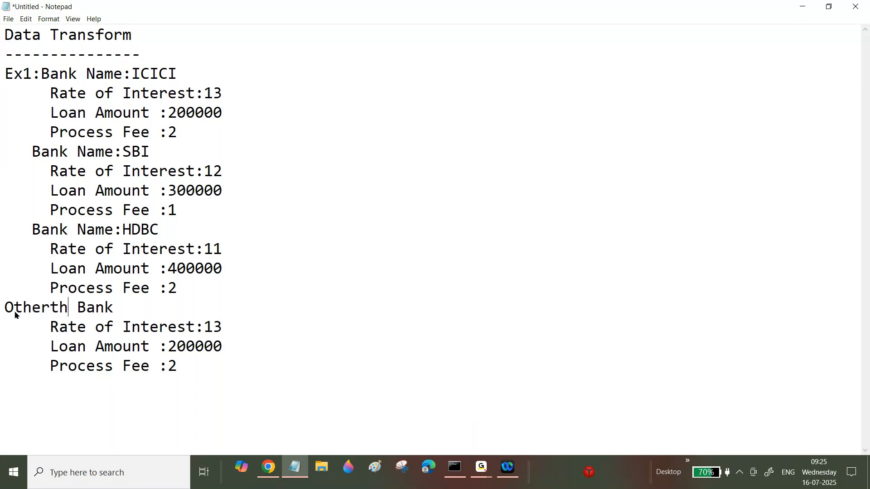
{"action": "type", "text": "an"}
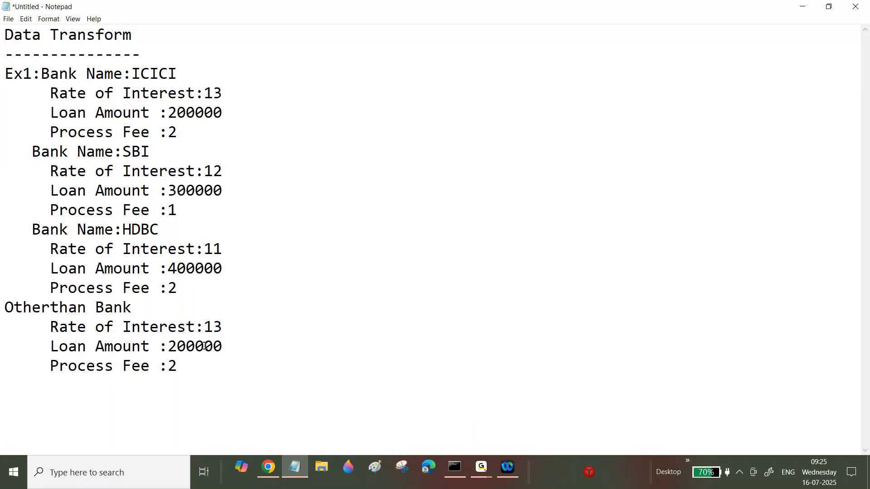
Set the Otherthan Bank block's rate of interest to 14, loan amount to 250000 and process fee to 3.
{"action": "left_click_drag", "start_coordinate": [213, 326], "coordinate": [232, 327]}
{"action": "type", "text": "4"}
{"action": "left_click", "coordinate": [178, 345]}
{"action": "left_click_drag", "start_coordinate": [179, 345], "coordinate": [185, 343]}
{"action": "type", "text": "5"}
{"action": "left_click_drag", "start_coordinate": [179, 365], "coordinate": [169, 364]}
{"action": "type", "text": "3"}
Highlight each bank's name and values in turn to review the four bank blocks.
{"action": "left_click_drag", "start_coordinate": [50, 73], "coordinate": [184, 69]}
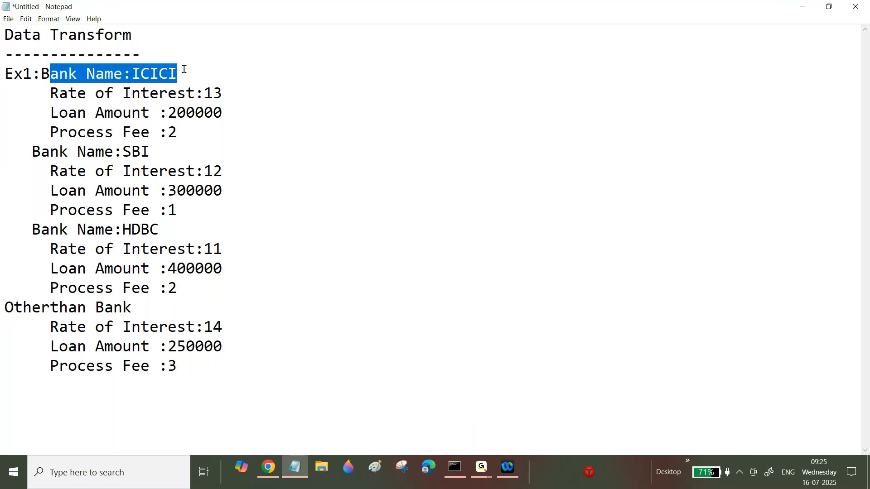
{"action": "left_click_drag", "start_coordinate": [50, 93], "coordinate": [178, 132]}
{"action": "left_click", "coordinate": [180, 132]}
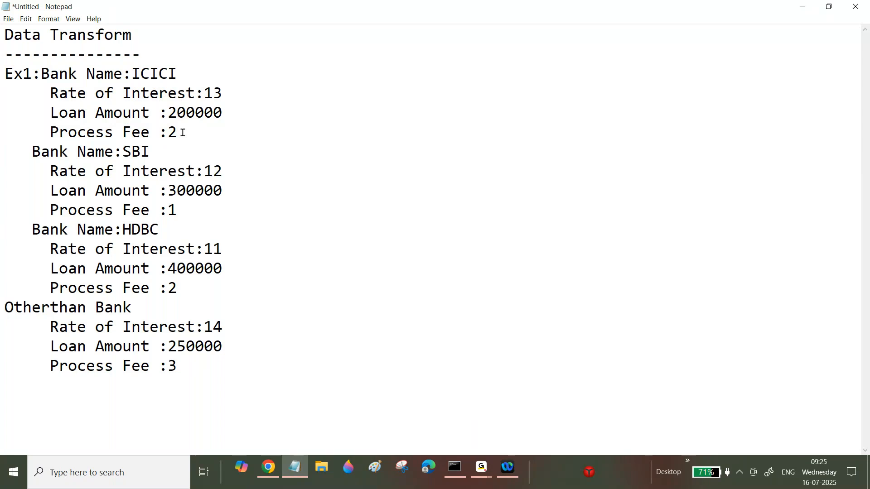
{"action": "left_click_drag", "start_coordinate": [123, 153], "coordinate": [174, 215]}
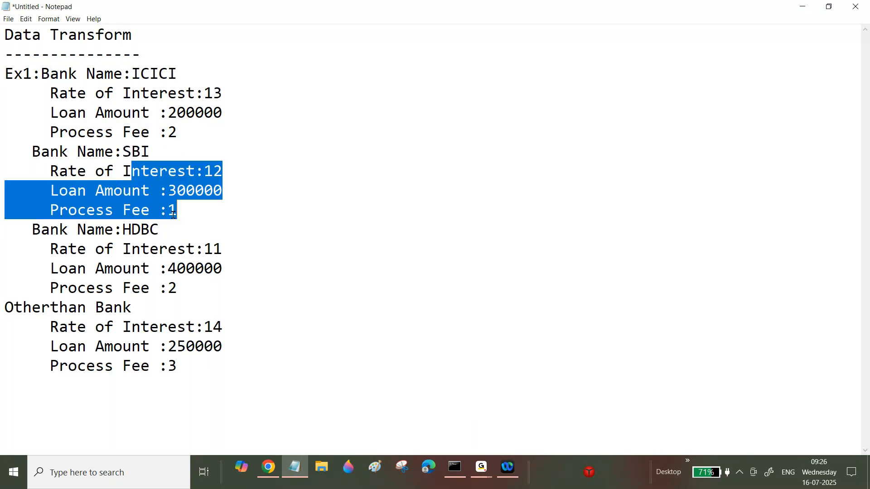
{"action": "left_click_drag", "start_coordinate": [123, 230], "coordinate": [159, 230]}
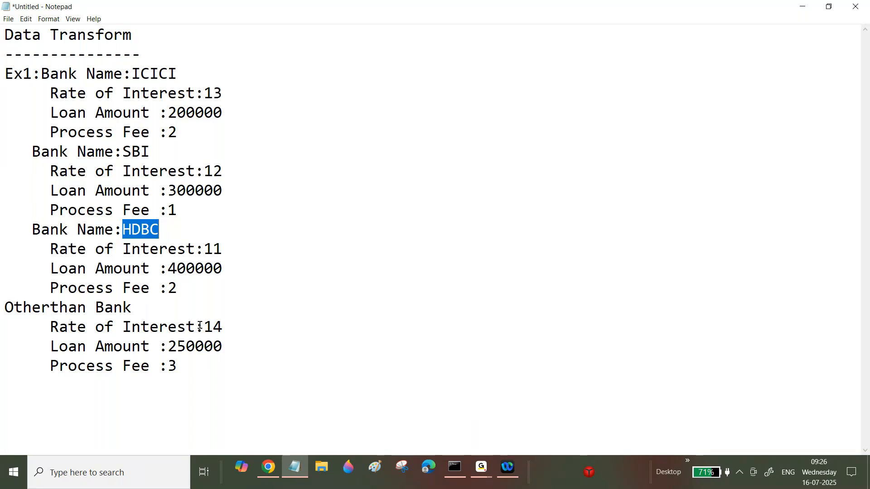
{"action": "left_click_drag", "start_coordinate": [205, 327], "coordinate": [229, 326]}
{"action": "left_click_drag", "start_coordinate": [169, 347], "coordinate": [191, 363]}
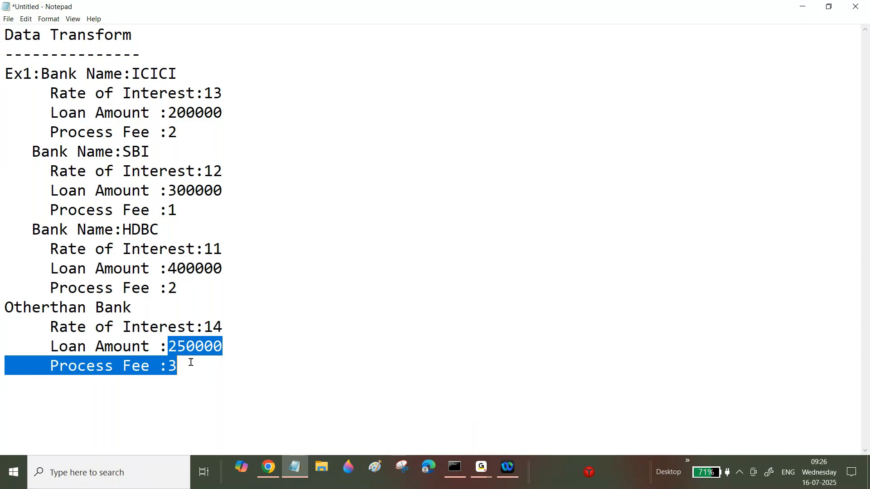
Add an "Ex2:" heading after a blank line below the bank blocks.
{"action": "left_click", "coordinate": [191, 362]}
{"action": "key", "text": "Return"}
{"action": "key", "text": "Return"}
{"action": "type", "text": "Ex2:"}
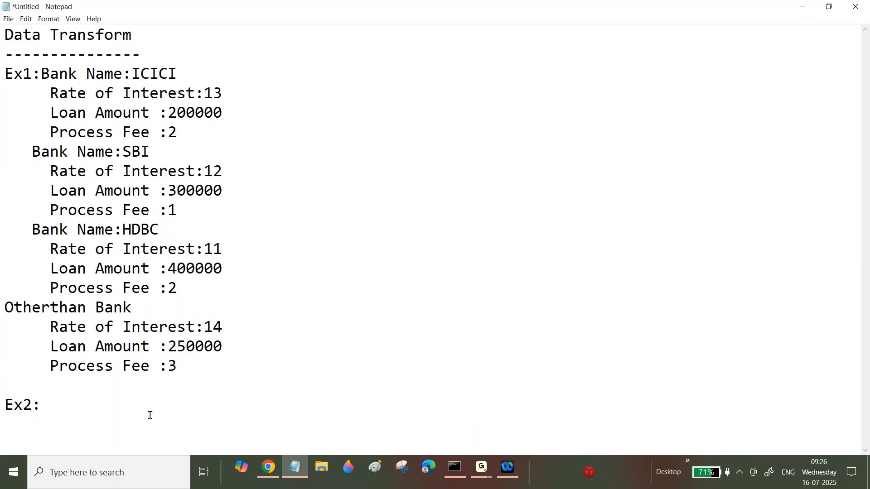
Under Ex2, add a "Current Address" heading followed by "Address Line1" and "Address Line2" lines.
{"action": "key", "text": "Return"}
{"action": "type", "text": "Current Address"}
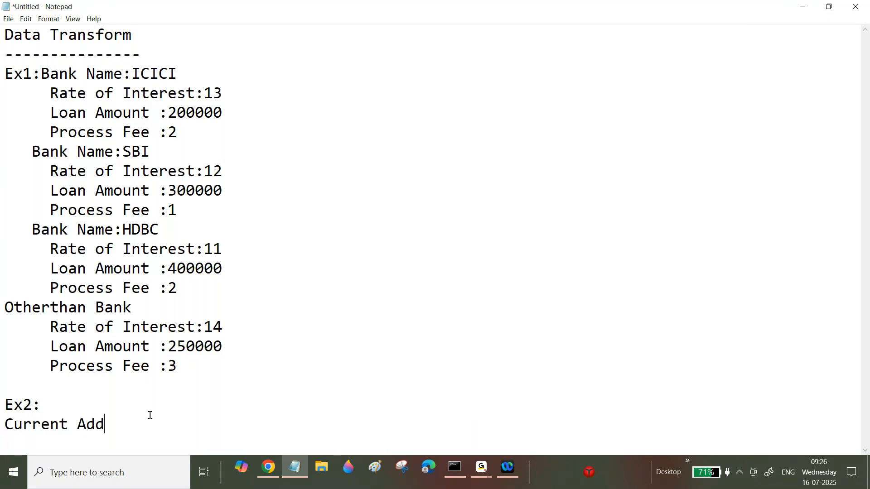
{"action": "key", "text": "Return"}
{"action": "type", "text": "Address Line1"}
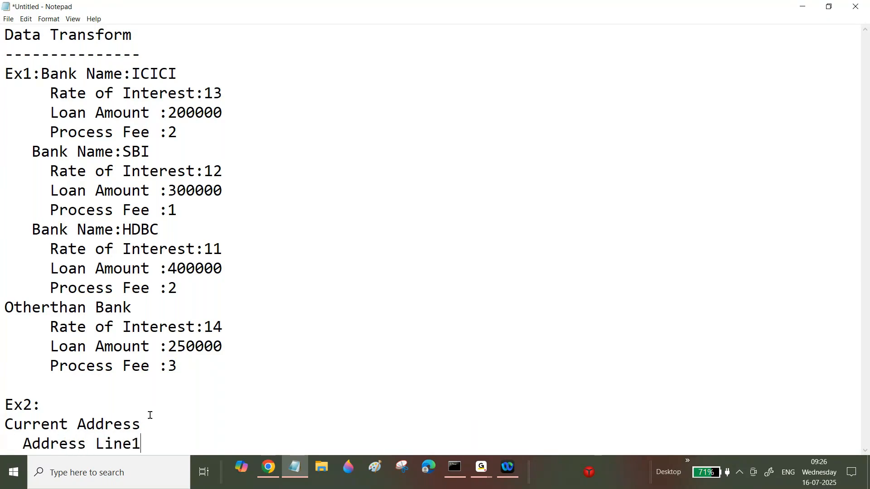
{"action": "key", "text": "Return"}
{"action": "type", "text": "Addre"}
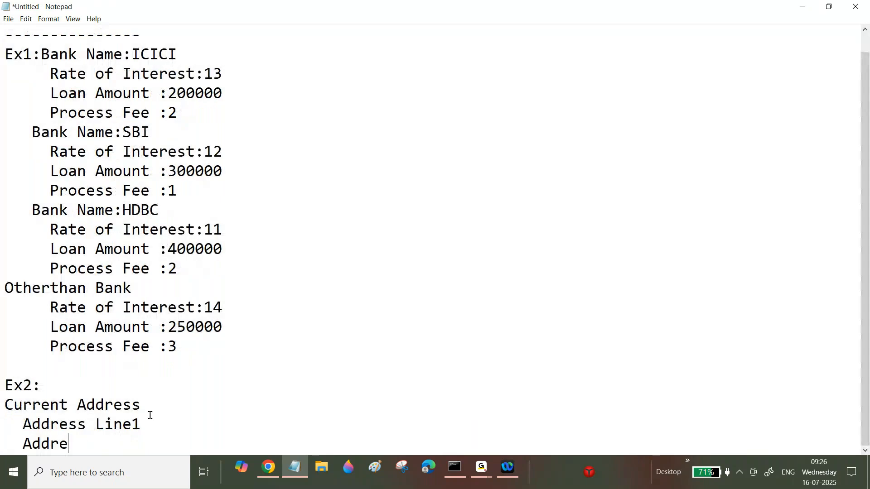
{"action": "type", "text": "ss Line2"}
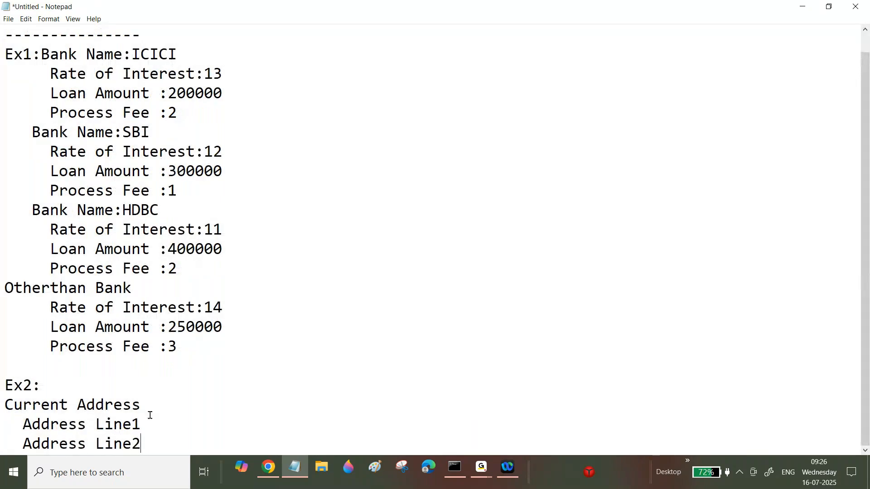
Add "Address Line3" and "State Name" lines to the current address list.
{"action": "key", "text": "Return"}
{"action": "type", "text": "Addr"}
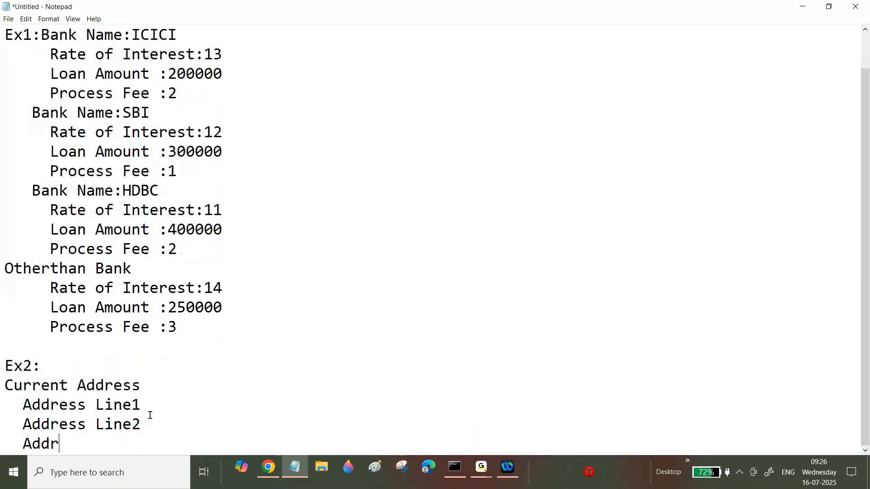
{"action": "type", "text": "ess Line2"}
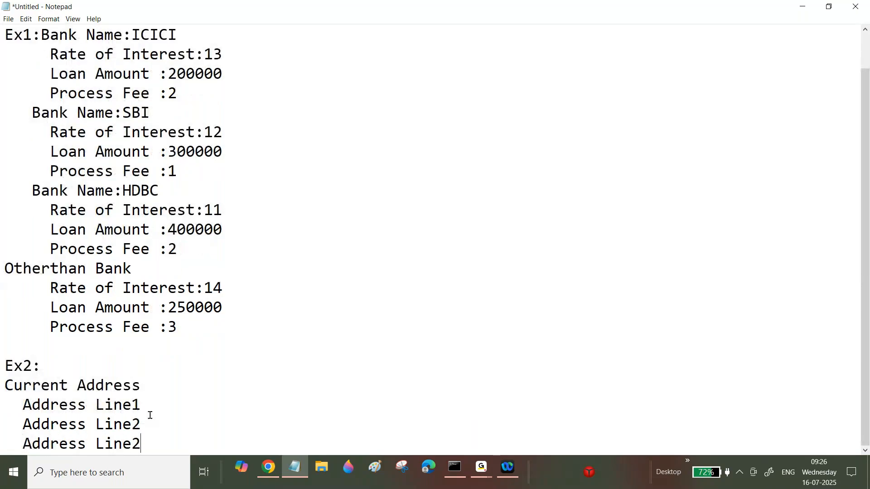
{"action": "key", "text": "BackSpace"}
{"action": "type", "text": "3"}
{"action": "key", "text": "Return"}
{"action": "type", "text": "State"}
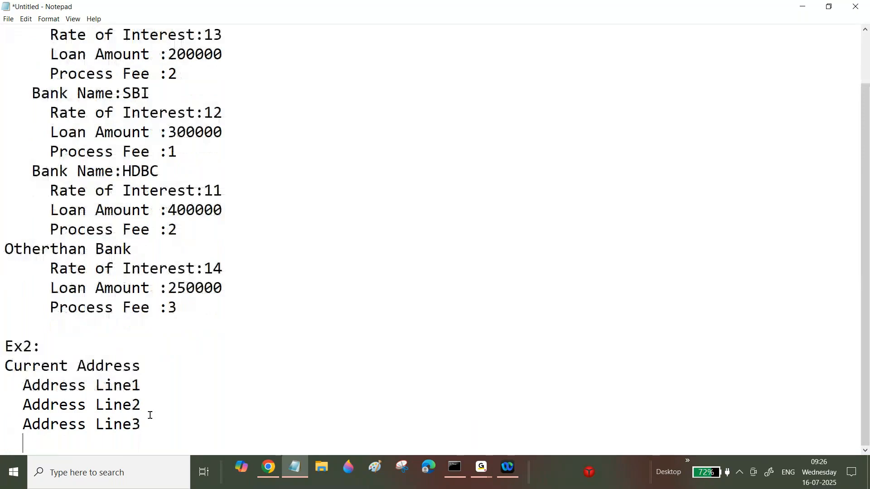
{"action": "type", "text": " Name"}
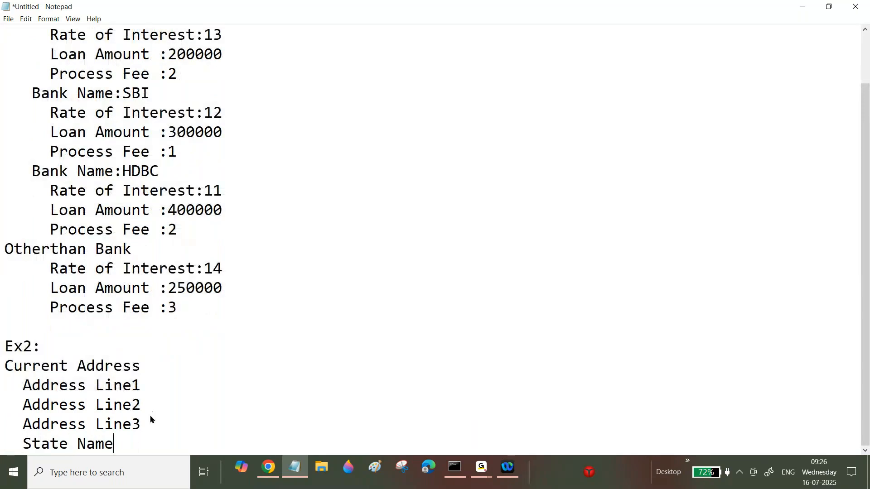
{"action": "key", "text": "Return"}
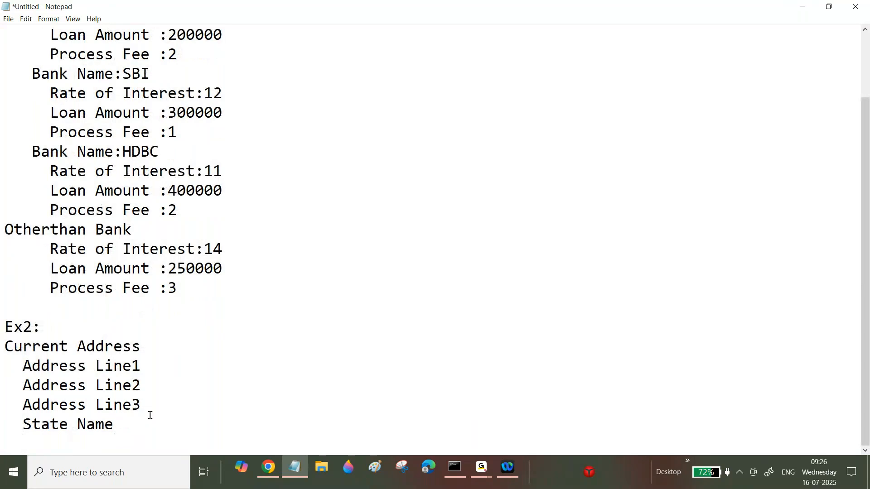
Add "Country Name" and "Post Code" lines to the current address list.
{"action": "type", "text": "try Name"}
{"action": "key", "text": "Return"}
{"action": "type", "text": "X"}
{"action": "key", "text": "BackSpace"}
{"action": "type", "text": "Pos"}
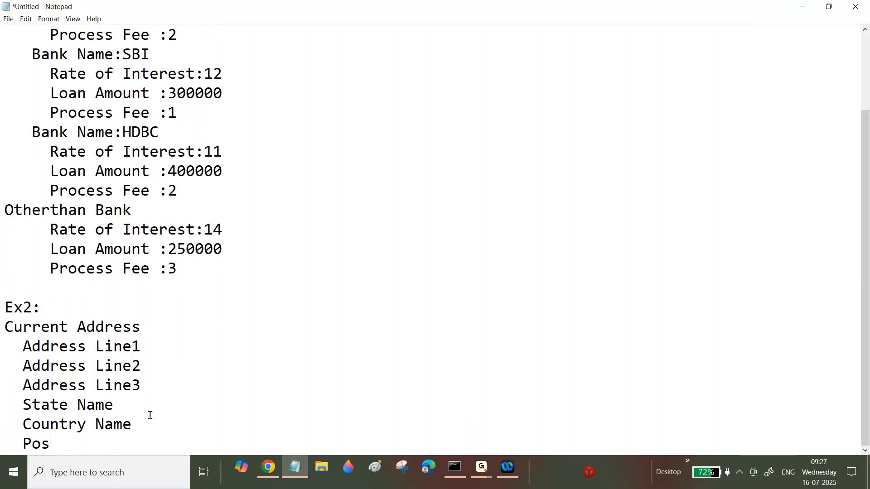
{"action": "type", "text": "t Code"}
{"action": "key", "text": "Return"}
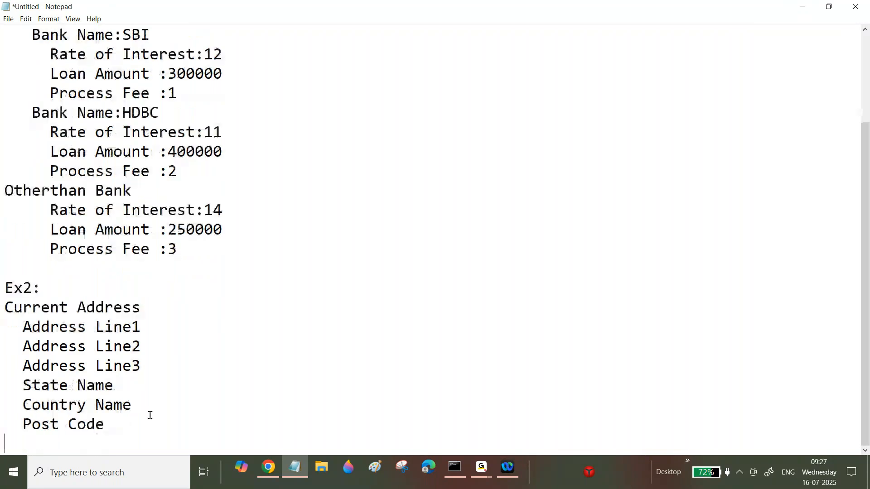
Add the line "Is It Current and Permanent Address Same: Yes No" below the current address list.
{"action": "type", "text": "Is It"}
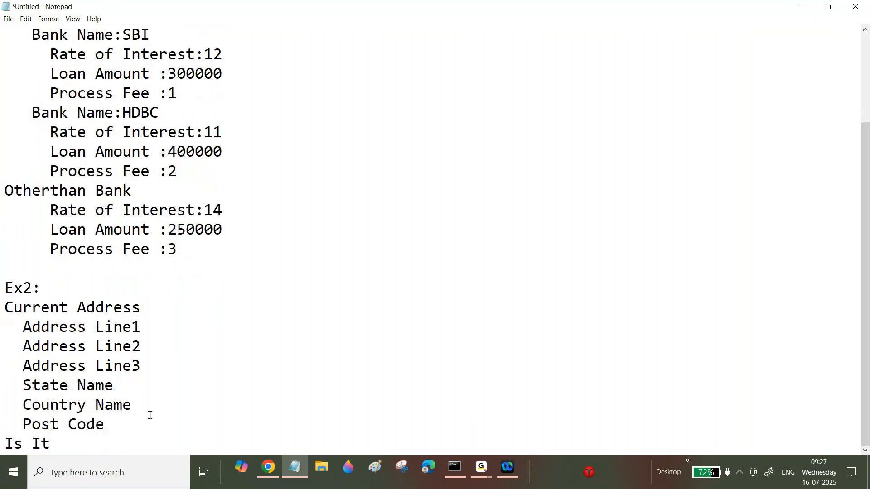
{"action": "type", "text": " Current"}
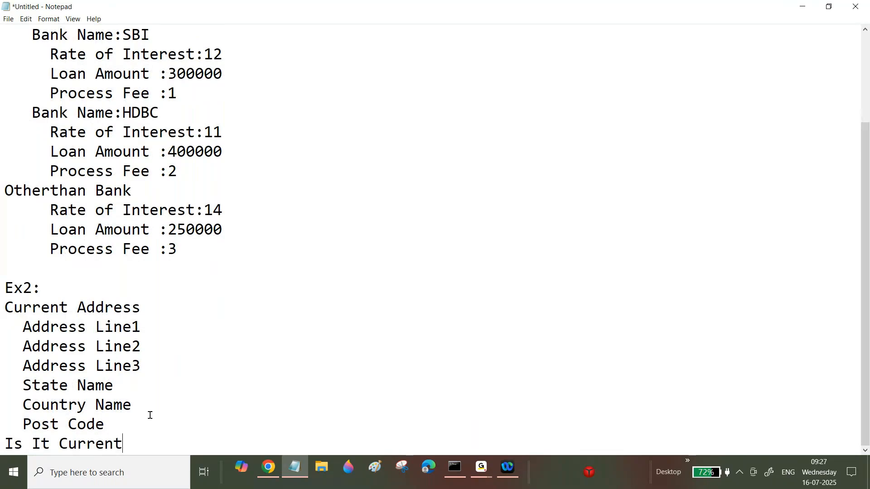
{"action": "type", "text": " and Permanent Address Same: Yes No"}
{"action": "key", "text": "Return"}
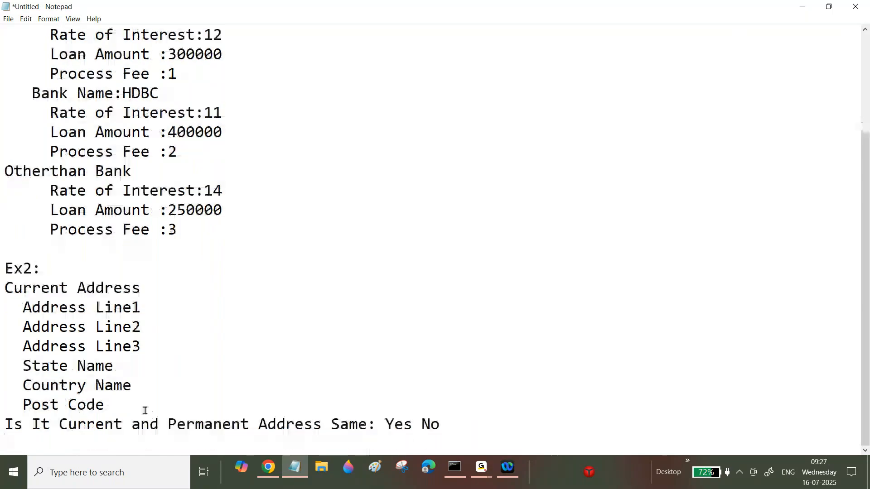
Copy the Current Address block and paste it after a blank line below the question line.
{"action": "left_click_drag", "start_coordinate": [4, 287], "coordinate": [96, 358]}
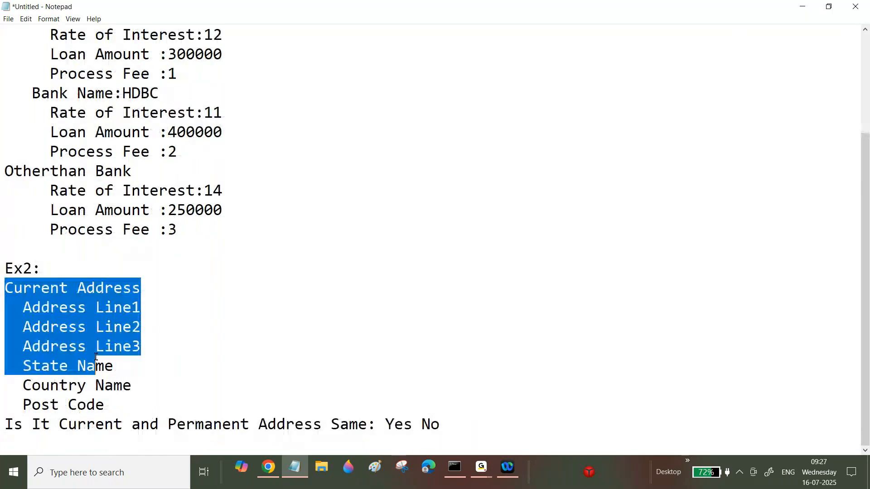
{"action": "left_click", "coordinate": [109, 402]}
{"action": "left_click_drag", "start_coordinate": [116, 406], "coordinate": [1, 292]}
{"action": "key", "text": "ctrl+c"}
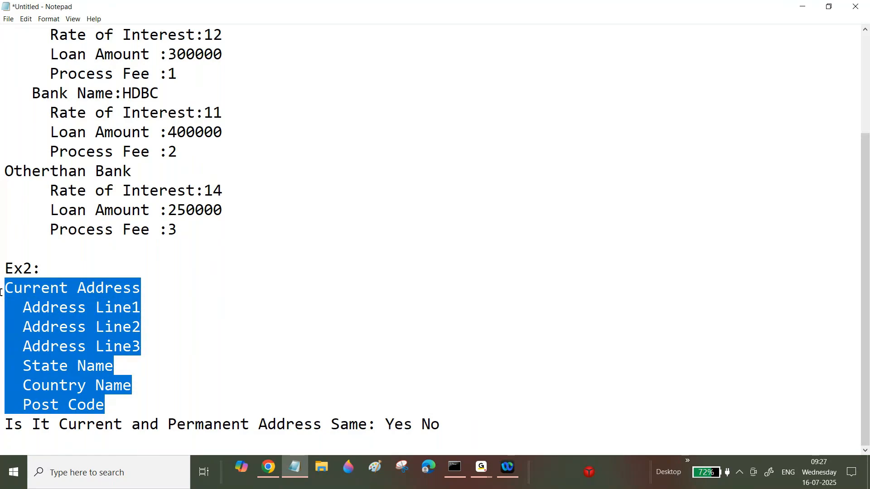
{"action": "left_click", "coordinate": [448, 421]}
{"action": "key", "text": "Return"}
{"action": "key", "text": "Return"}
{"action": "key", "text": "ctrl+v"}
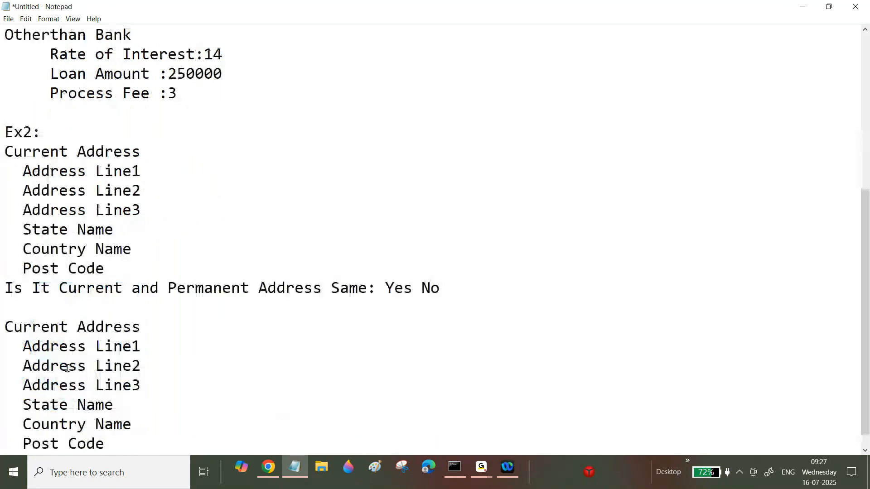
Rename the pasted block's heading to "Permanent Address".
{"action": "left_click_drag", "start_coordinate": [6, 327], "coordinate": [68, 327]}
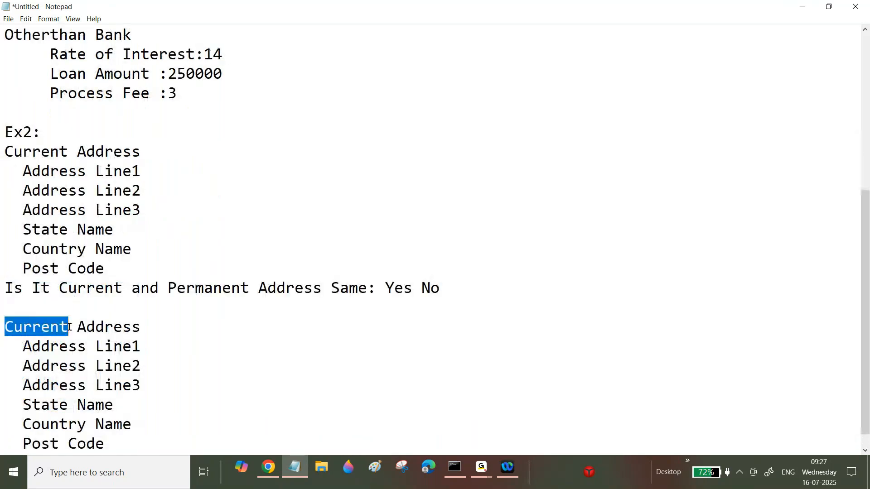
{"action": "type", "text": "Permanen"}
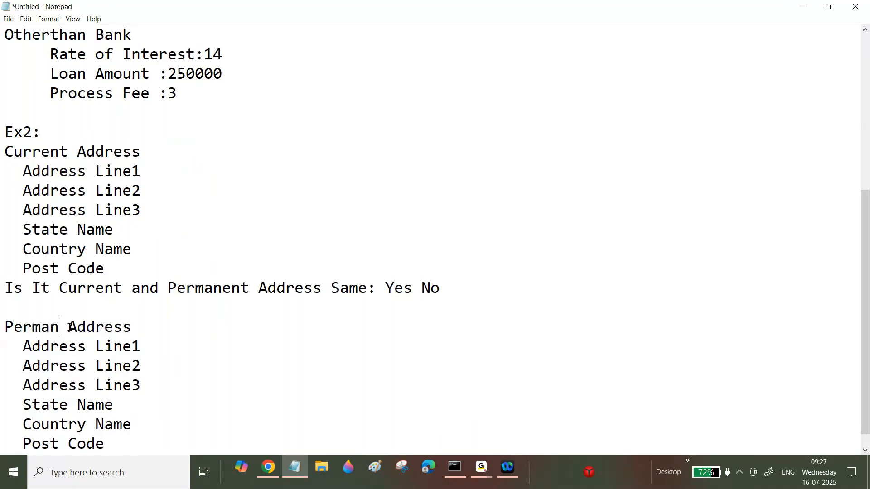
{"action": "type", "text": "t"}
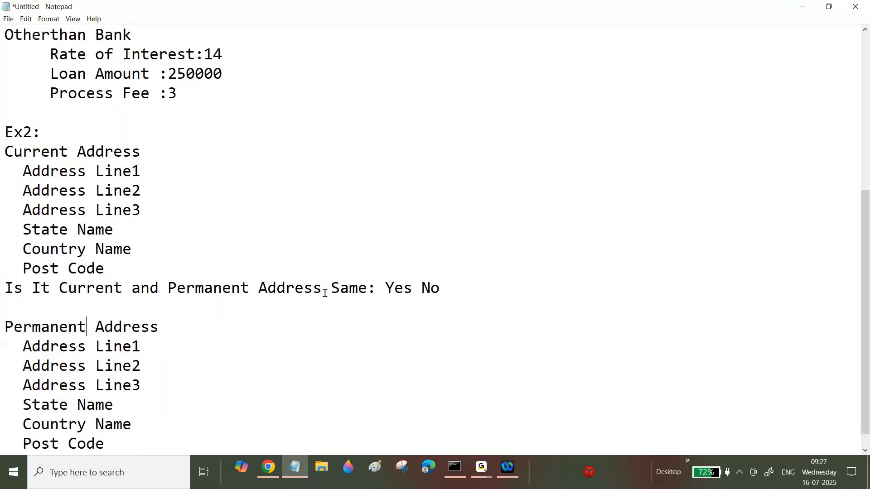
{"action": "left_click_drag", "start_coordinate": [23, 152], "coordinate": [119, 267]}
{"action": "left_click_drag", "start_coordinate": [410, 287], "coordinate": [392, 288]}
{"action": "left_click_drag", "start_coordinate": [22, 346], "coordinate": [68, 365]}
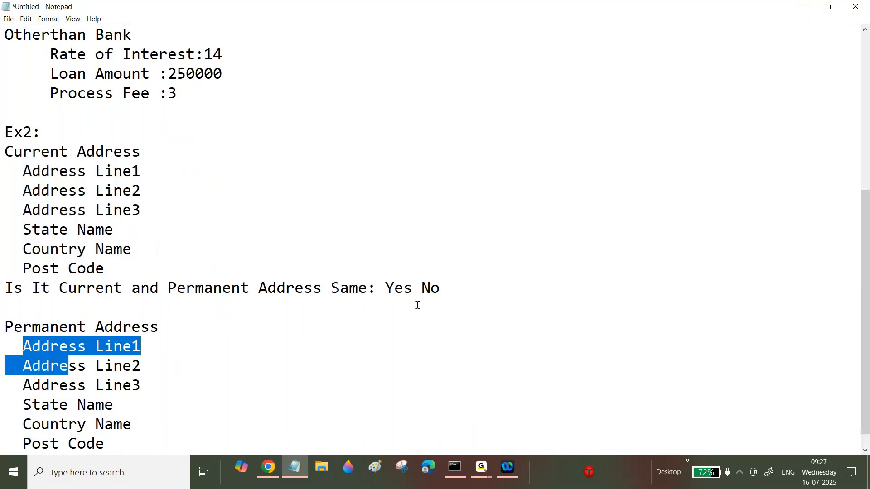
{"action": "scroll", "coordinate": [229, 443], "scroll_direction": "down", "scroll_amount": 1}
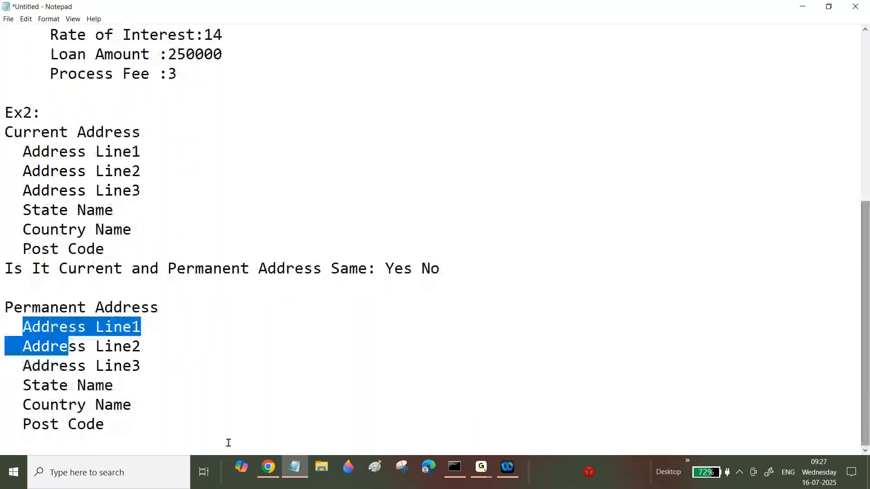
Add an "Ex3: Dependent Information" heading after a blank line below the permanent address block.
{"action": "left_click", "coordinate": [152, 428]}
{"action": "key", "text": "Return"}
{"action": "key", "text": "Return"}
{"action": "type", "text": "Ex3:"}
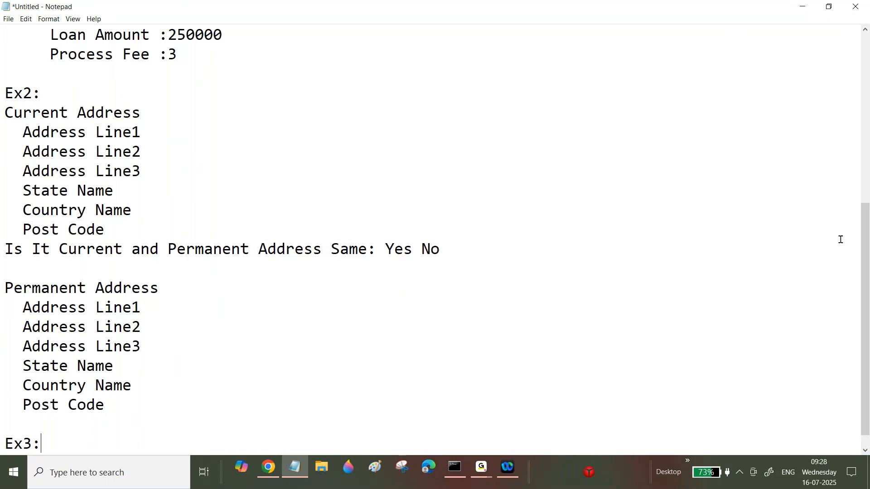
{"action": "scroll", "coordinate": [840, 240], "scroll_direction": "down", "scroll_amount": 1}
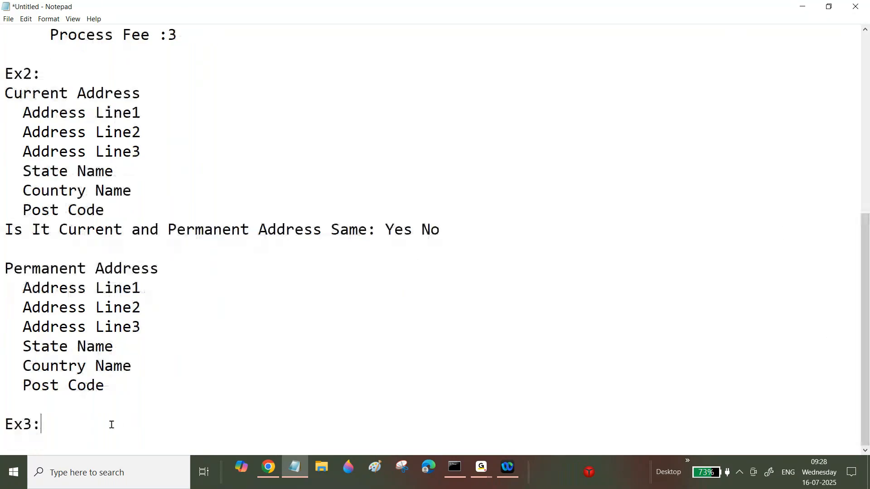
{"action": "type", "text": "Dependent Informa"}
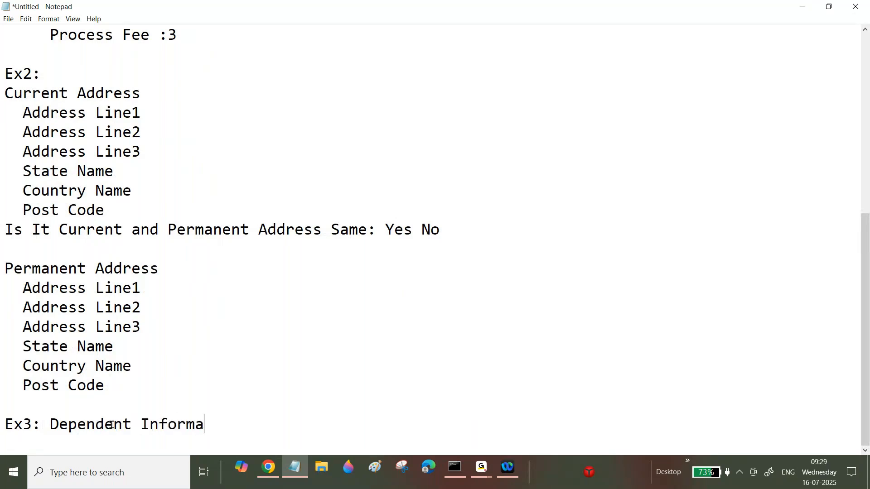
{"action": "type", "text": "tion"}
{"action": "key", "text": "Return"}
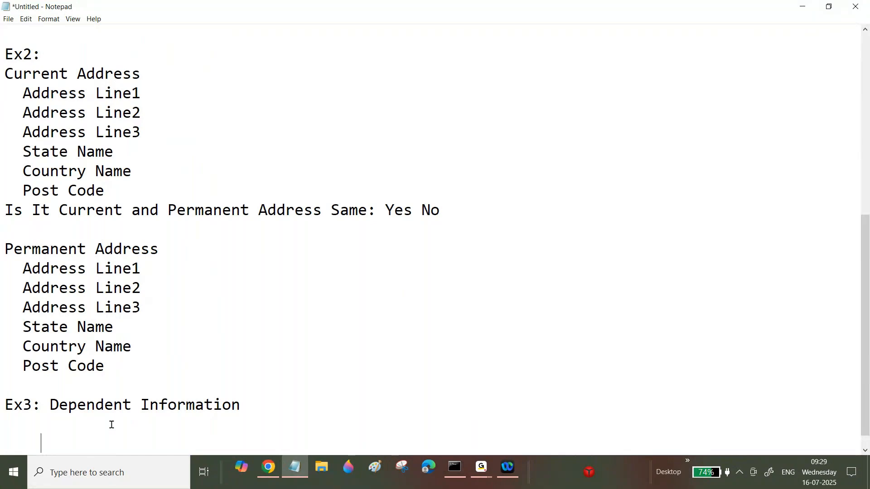
Add an indented field line "Dependent Name :", "Dependent Age:", "Dependent Location:", "Relationship:" under Ex3.
{"action": "type", "text": "Dependentt"}
{"action": "key", "text": "BackSpace"}
{"action": "type", "text": "Name "}
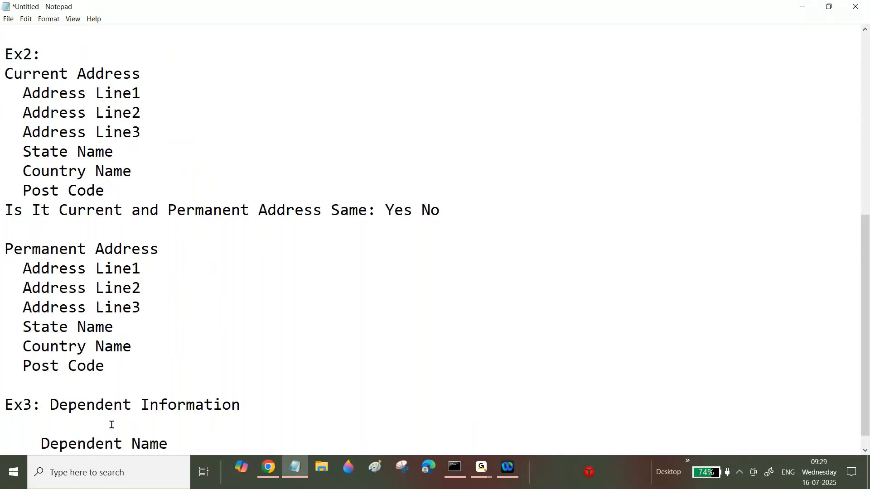
{"action": "type", "text": ":    Dependent "}
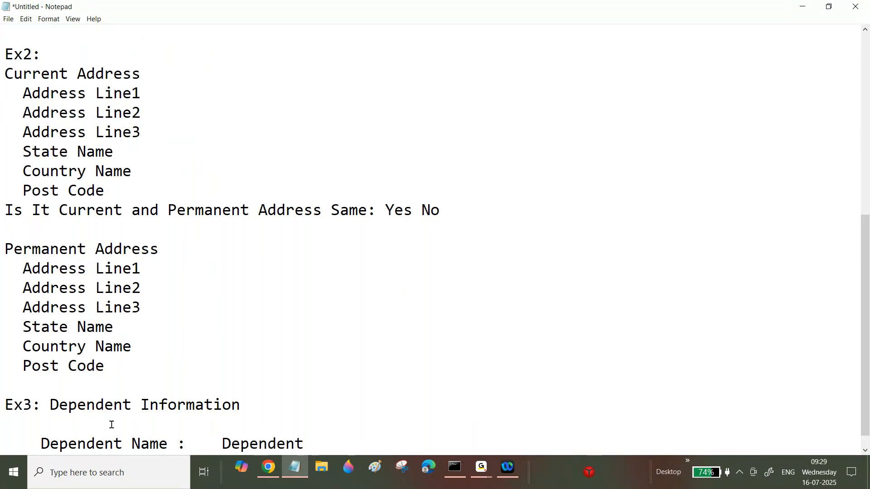
{"action": "type", "text": "Age:    Dependent Location:    Relationship:"}
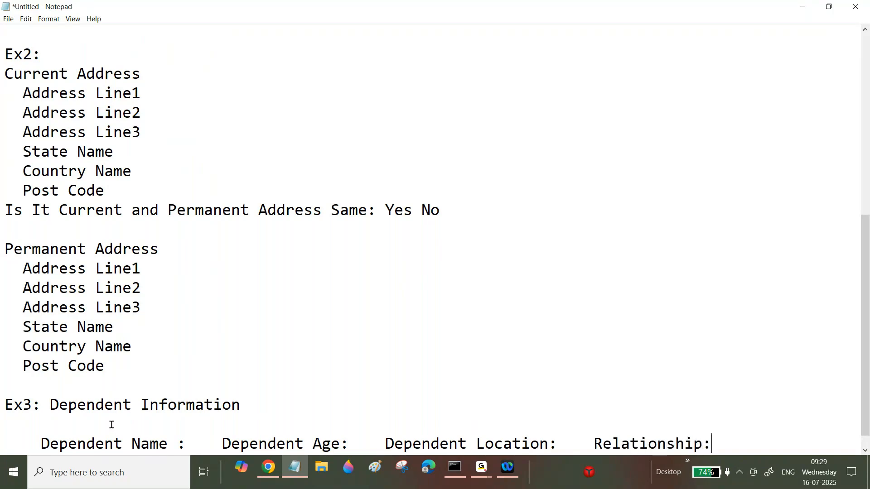
{"action": "key", "text": "Return"}
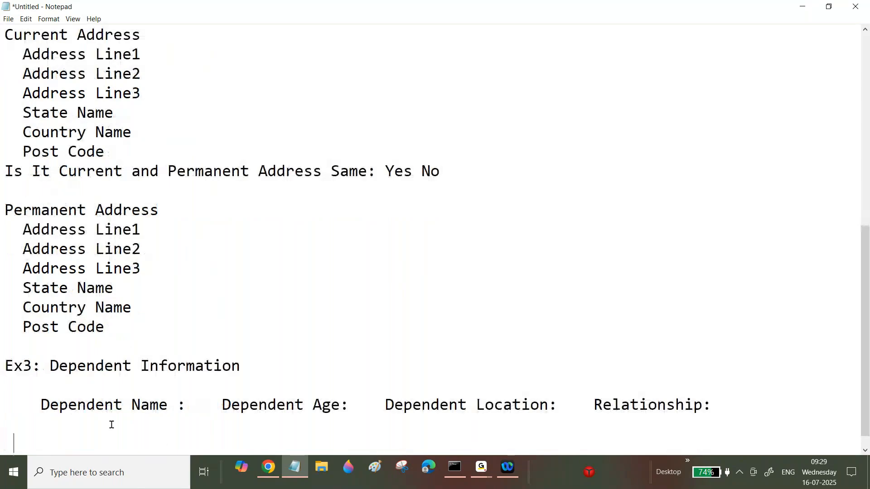
Add an "Add Dependent:" line below the dependent fields.
{"action": "type", "text": "Add De"}
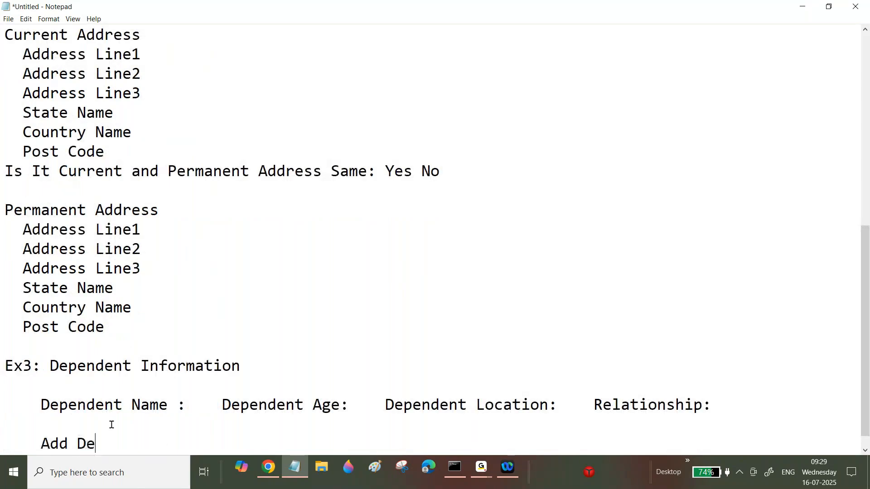
{"action": "type", "text": "pende"}
{"action": "type", "text": "nt:"}
{"action": "key", "text": "Return"}
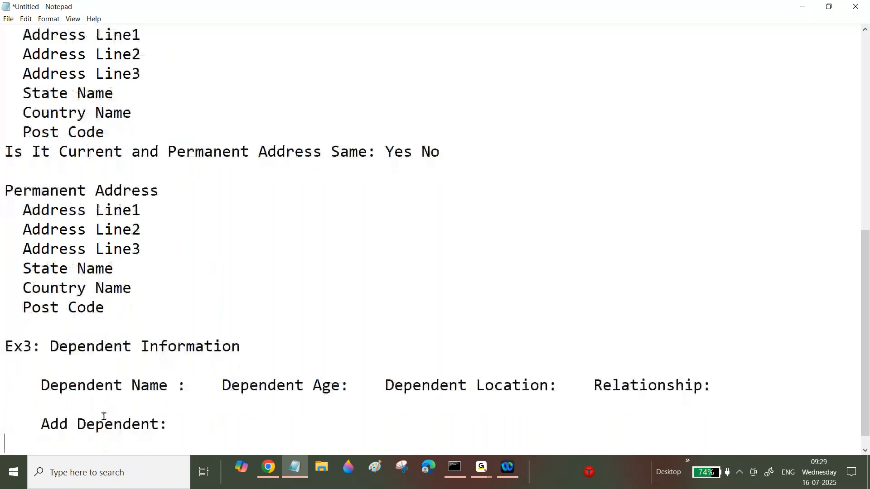
Add a "List of Dependents" line below the Add Dependent line.
{"action": "left_click_drag", "start_coordinate": [59, 385], "coordinate": [222, 388]}
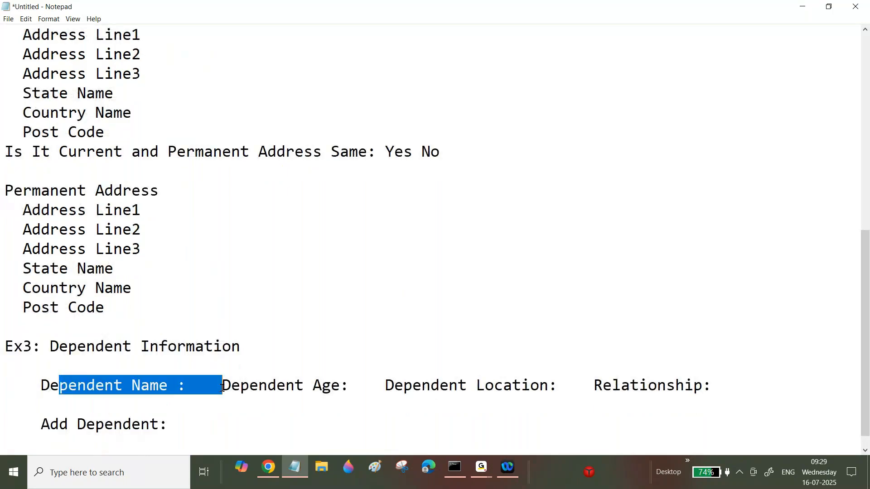
{"action": "left_click", "coordinate": [179, 427]}
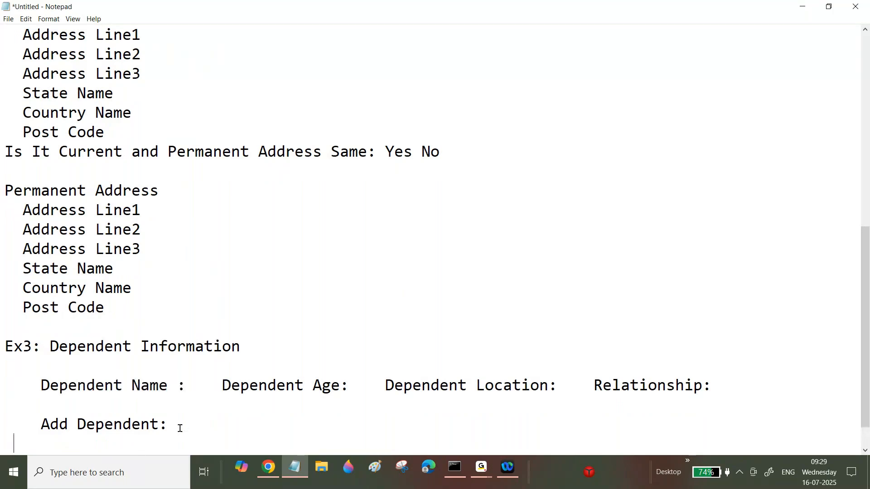
{"action": "type", "text": "L"}
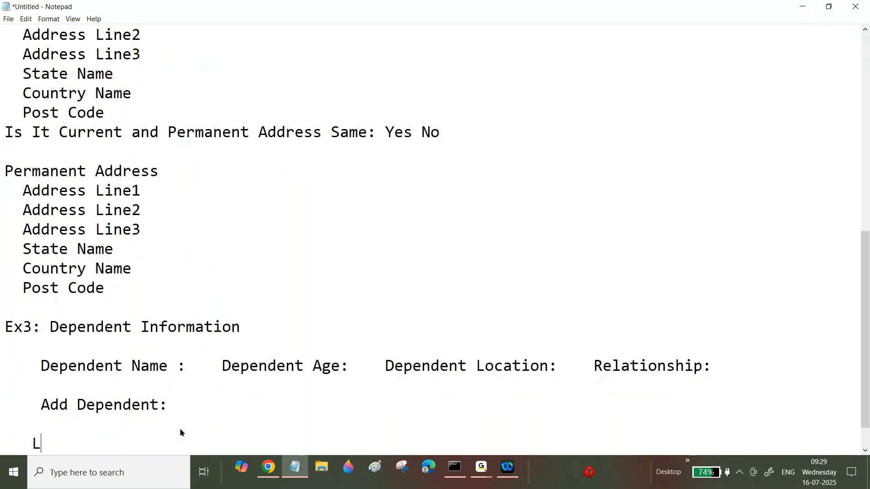
{"action": "type", "text": "ist of Dependents"}
{"action": "key", "text": "Return"}
{"action": "key", "text": "Return"}
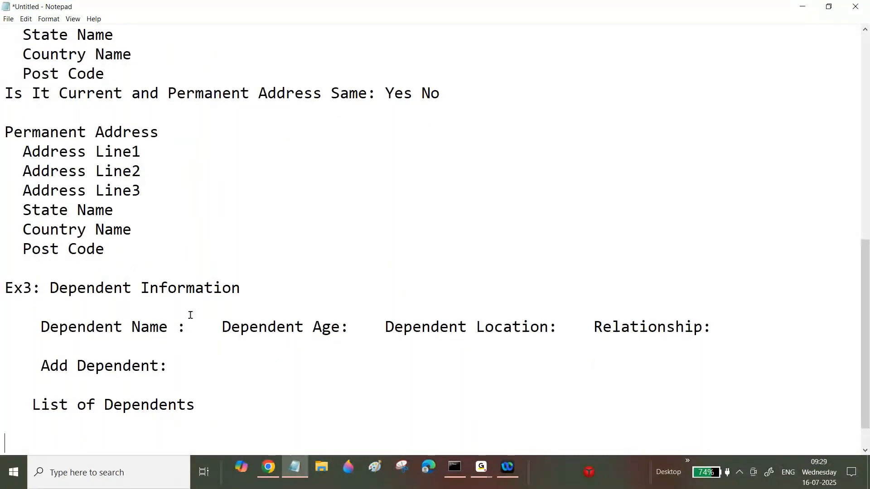
Review the Ex3 dependent information lines by highlighting their parts.
{"action": "left_click_drag", "start_coordinate": [186, 327], "coordinate": [204, 326]}
{"action": "left_click_drag", "start_coordinate": [593, 322], "coordinate": [567, 324]}
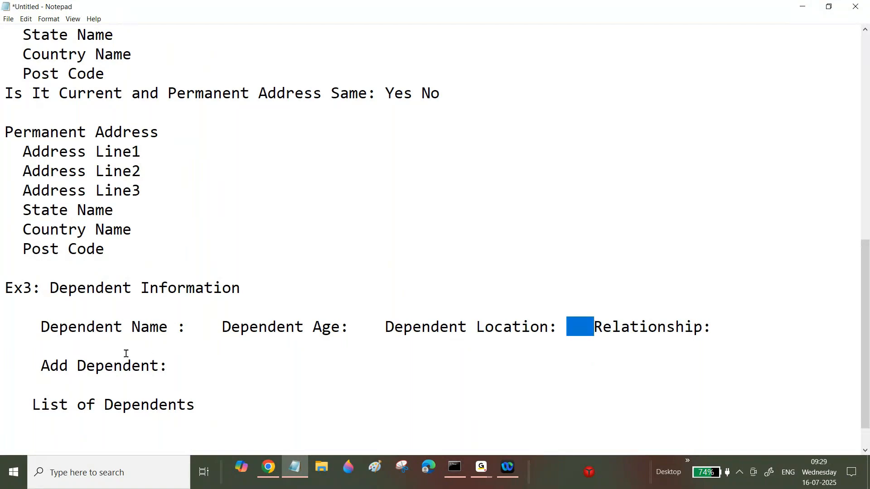
{"action": "left_click_drag", "start_coordinate": [92, 361], "coordinate": [160, 366]}
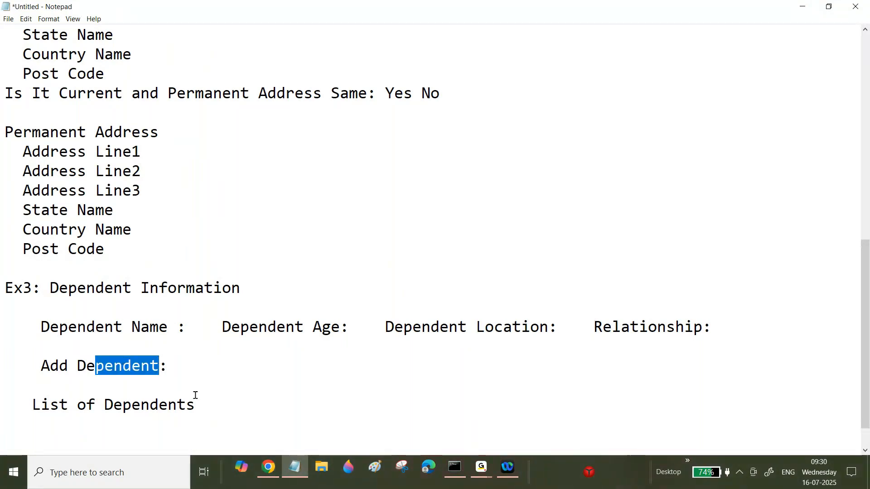
{"action": "left_click_drag", "start_coordinate": [195, 396], "coordinate": [151, 402]}
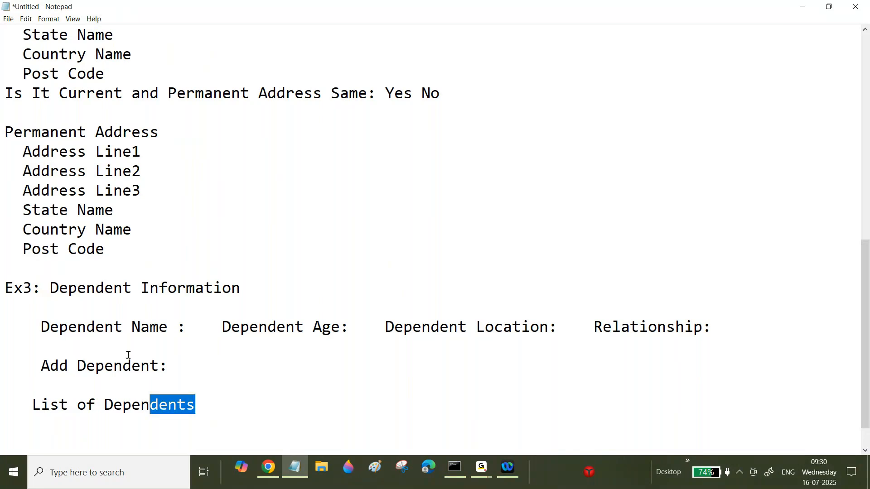
{"action": "left_click", "coordinate": [187, 330]}
{"action": "left_click_drag", "start_coordinate": [188, 331], "coordinate": [207, 331]}
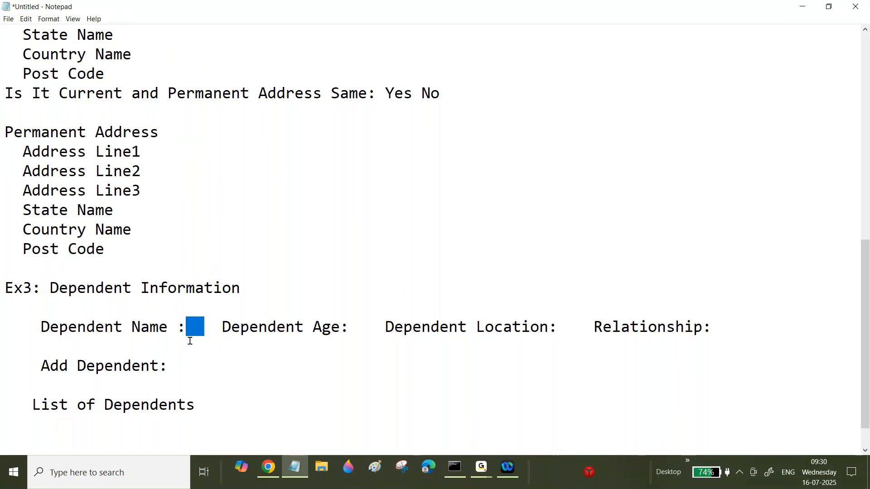
{"action": "left_click_drag", "start_coordinate": [214, 407], "coordinate": [60, 383]}
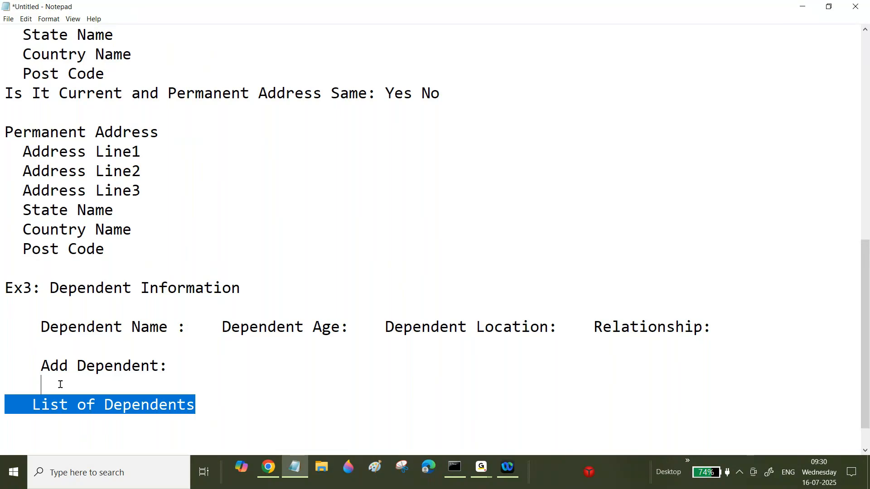
{"action": "left_click_drag", "start_coordinate": [185, 331], "coordinate": [207, 331]}
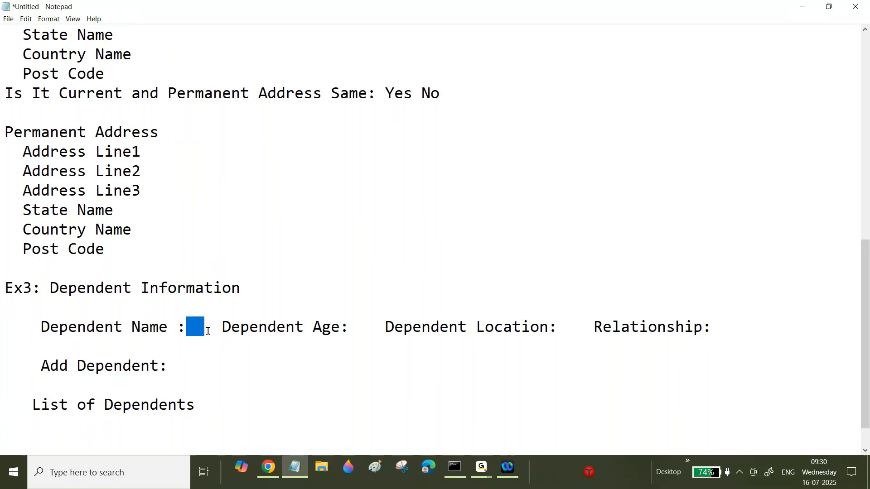
{"action": "left_click", "coordinate": [186, 356]}
{"action": "key", "text": "shift+Home"}
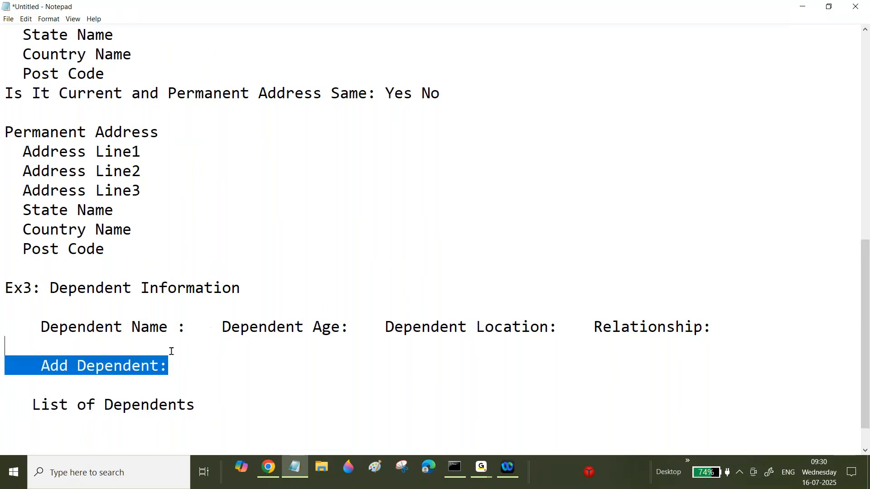
{"action": "left_click_drag", "start_coordinate": [209, 406], "coordinate": [209, 390]}
{"action": "left_click", "coordinate": [208, 409]}
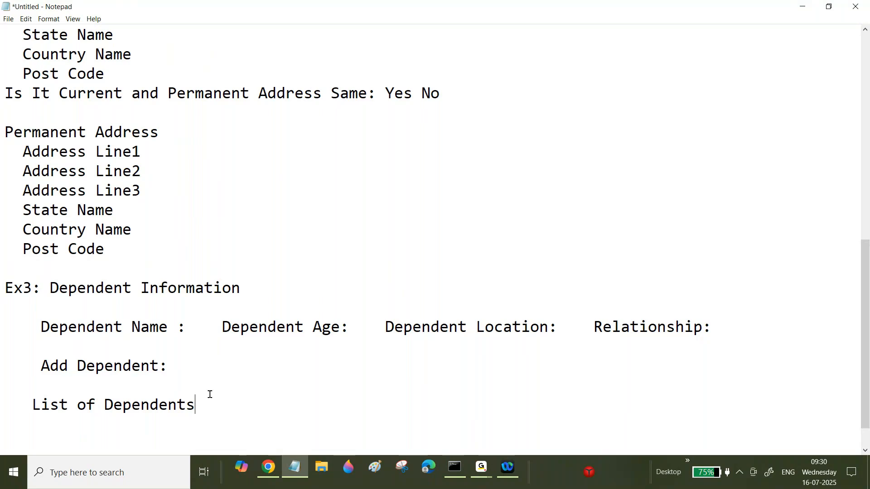
Start a new Ex4 line reading "How to show Error Messages" below the dependents section.
{"action": "key", "text": "Return"}
{"action": "key", "text": "Return"}
{"action": "type", "text": "Ex4:"}
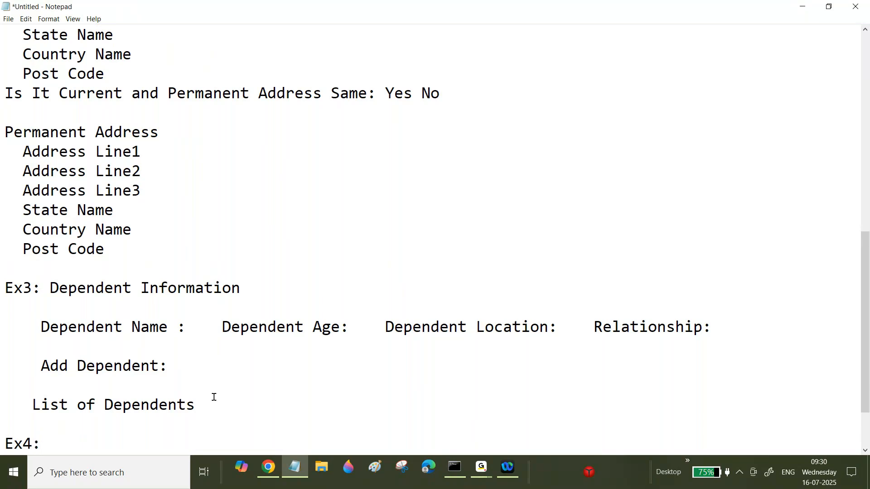
{"action": "type", "text": "How to show Error M"}
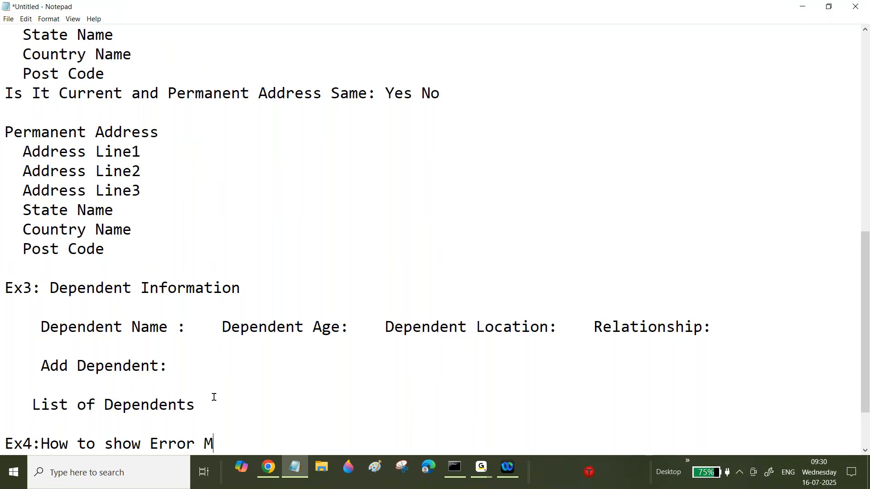
{"action": "type", "text": "essages"}
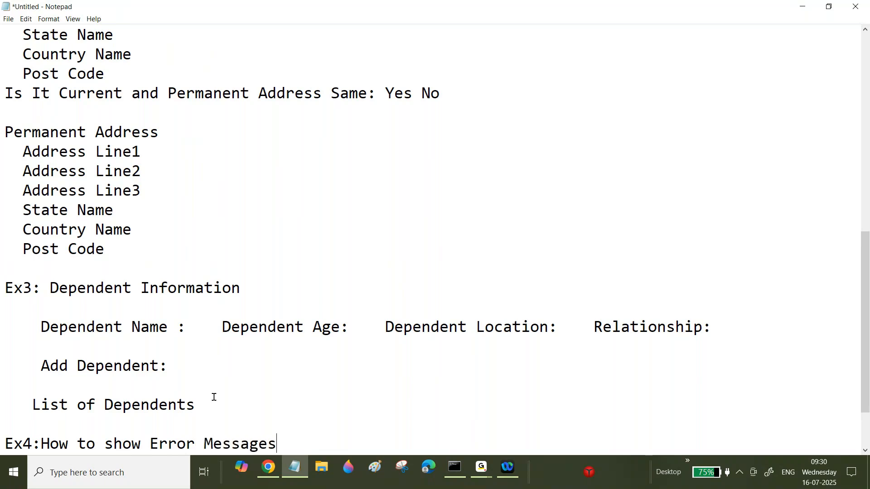
Extend the Ex4 line to "By using Data Transform How to show Error Messages in Property Level".
{"action": "left_click", "coordinate": [36, 444]}
{"action": "type", "text": "By using "}
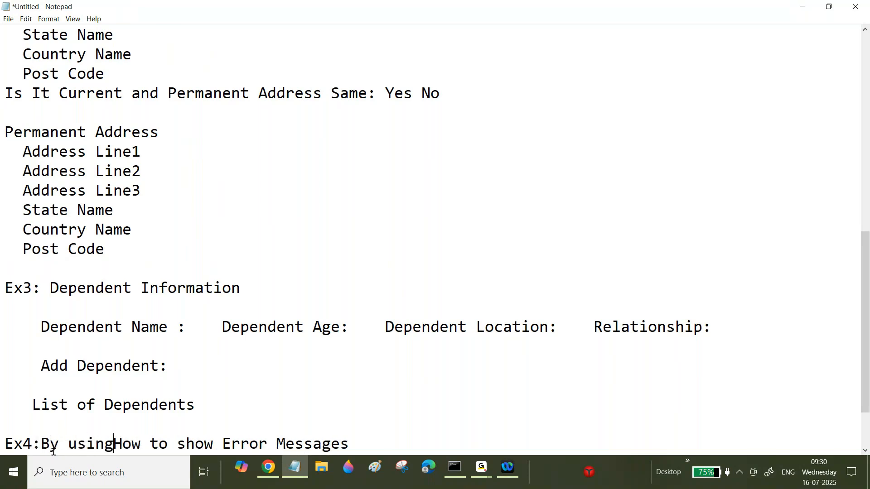
{"action": "type", "text": "Dat"}
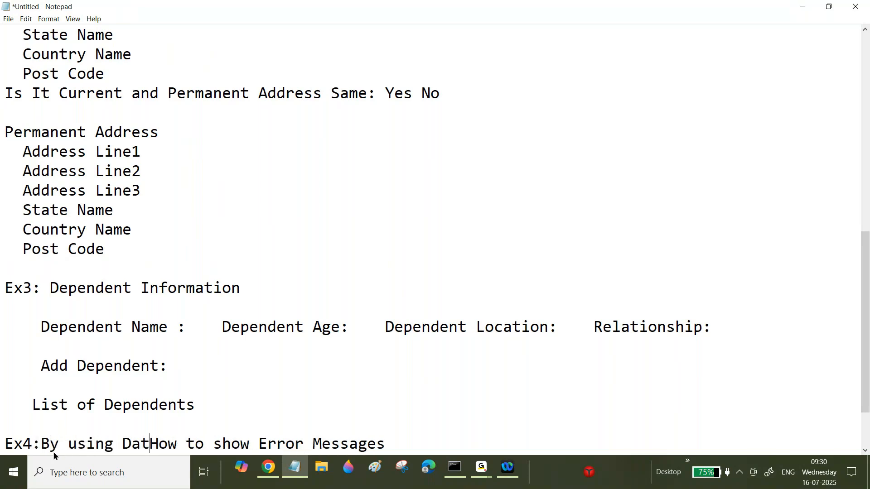
{"action": "type", "text": "a Transfo"}
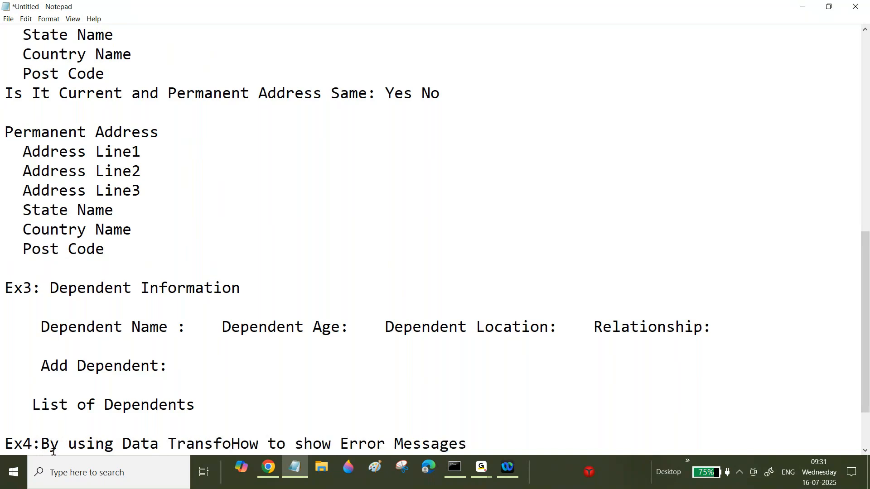
{"action": "type", "text": "rm"}
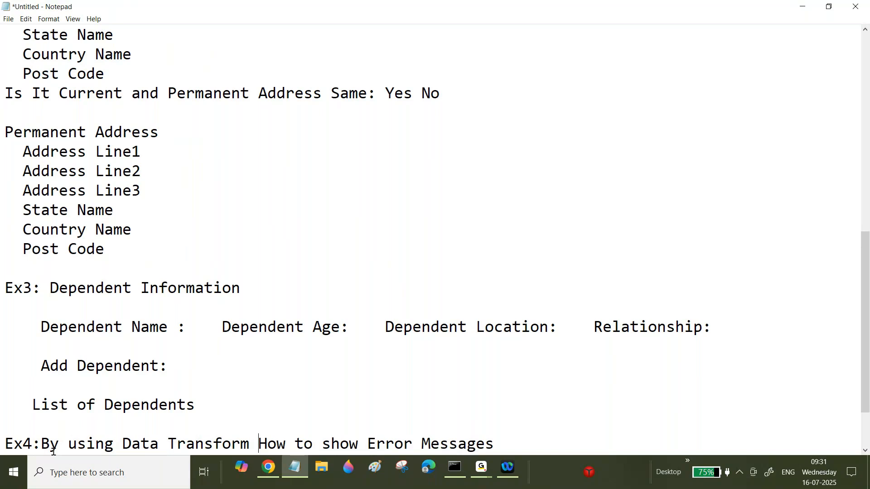
{"action": "key", "text": "End"}
{"action": "type", "text": "in Pro"}
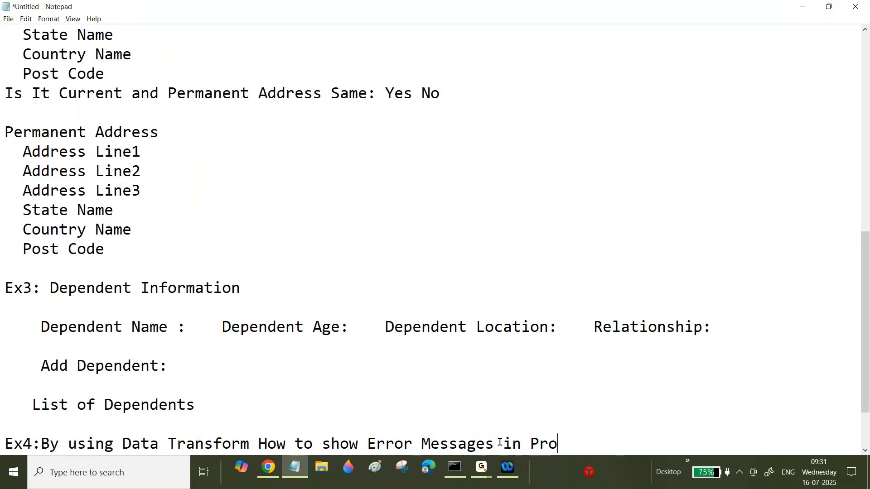
{"action": "type", "text": "perty Level"}
Add an Ex5 line "By using Data Transforms How to show error messages in a Page Level".
{"action": "key", "text": "Return"}
{"action": "key", "text": "Return"}
{"action": "type", "text": "E"}
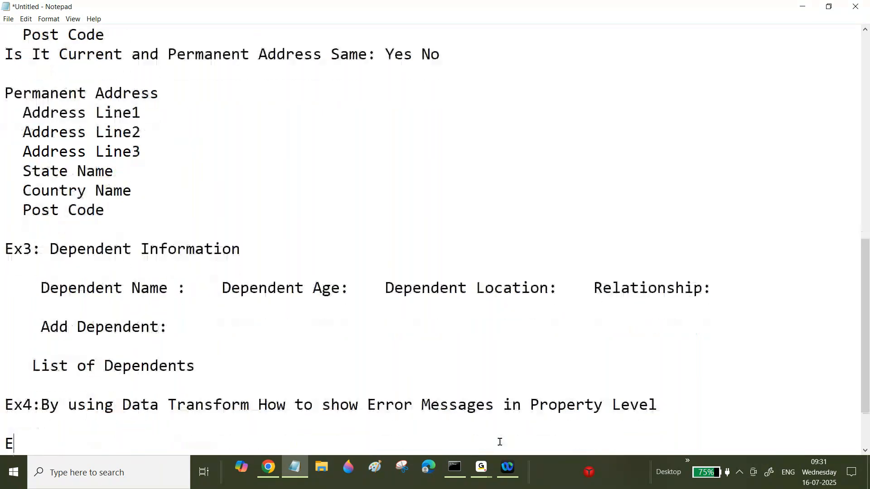
{"action": "type", "text": "x4:By u"}
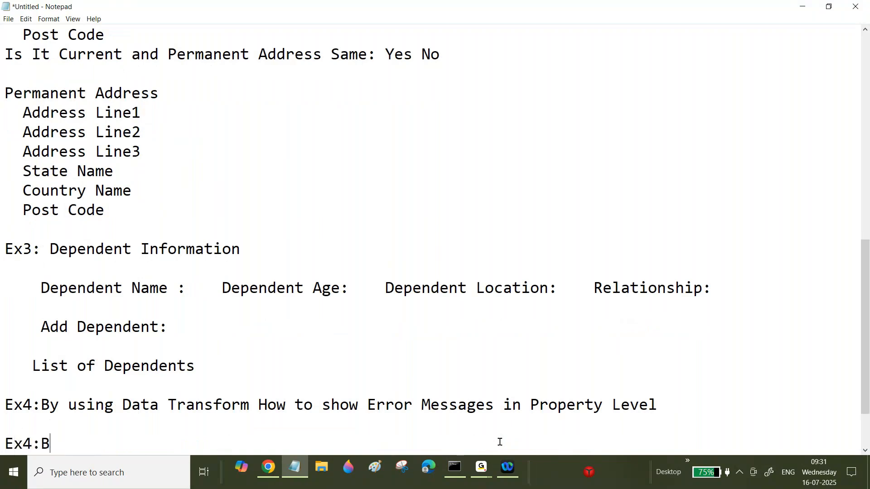
{"action": "key", "text": "BackSpace"}
{"action": "key", "text": "BackSpace"}
{"action": "key", "text": "BackSpace"}
{"action": "key", "text": "BackSpace"}
{"action": "key", "text": "BackSpace"}
{"action": "key", "text": "BackSpace"}
{"action": "type", "text": "5:By using Data"}
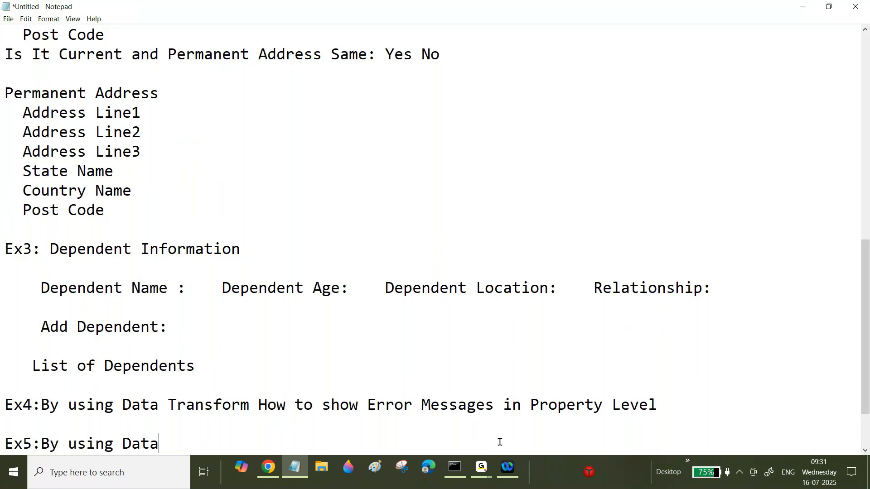
{"action": "type", "text": " Transfo"}
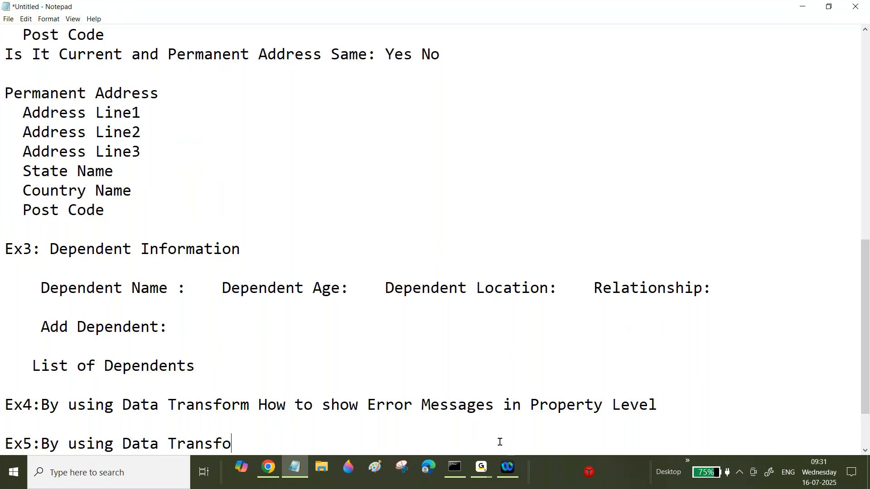
{"action": "type", "text": "rms How to show error mess"}
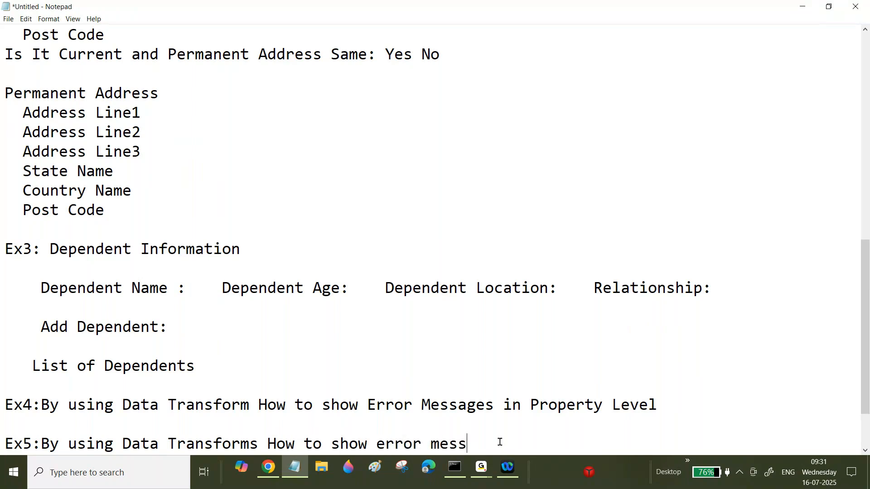
{"action": "type", "text": "ages in a Page Level"}
{"action": "key", "text": "Return"}
{"action": "key", "text": "Return"}
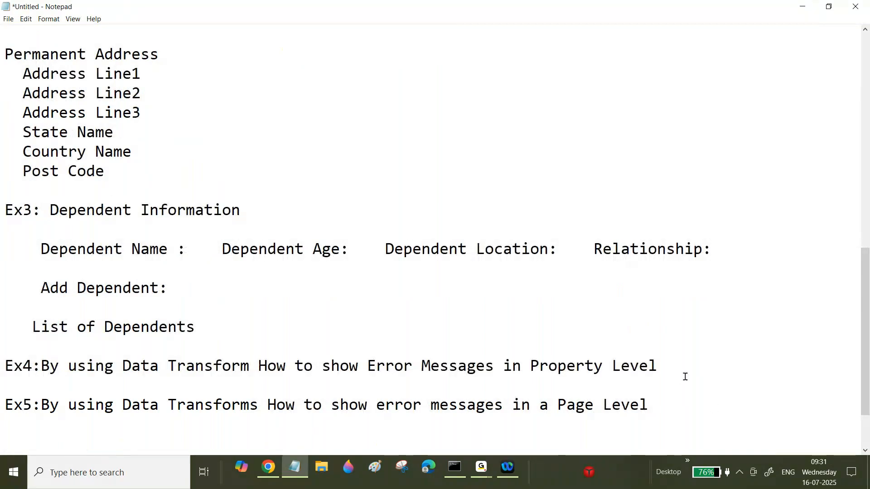
Highlight the Ex4 and Ex5 lines to review them.
{"action": "triple_click", "coordinate": [678, 356]}
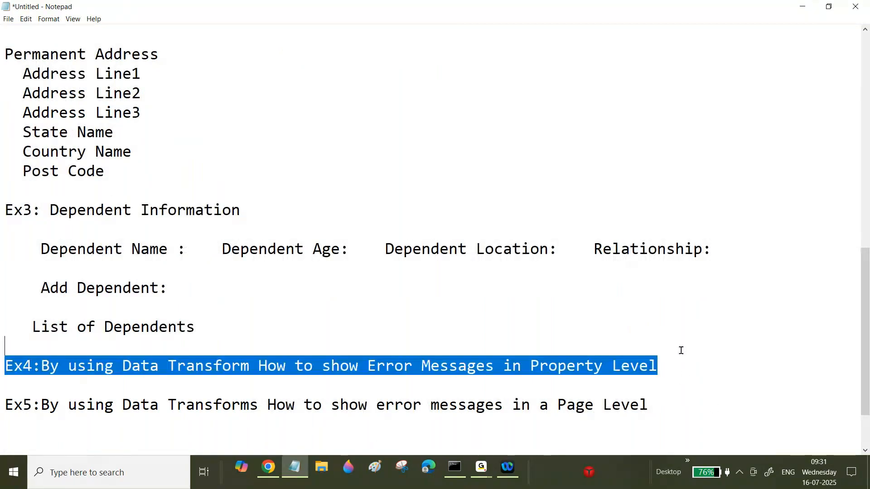
{"action": "left_click", "coordinate": [664, 412]}
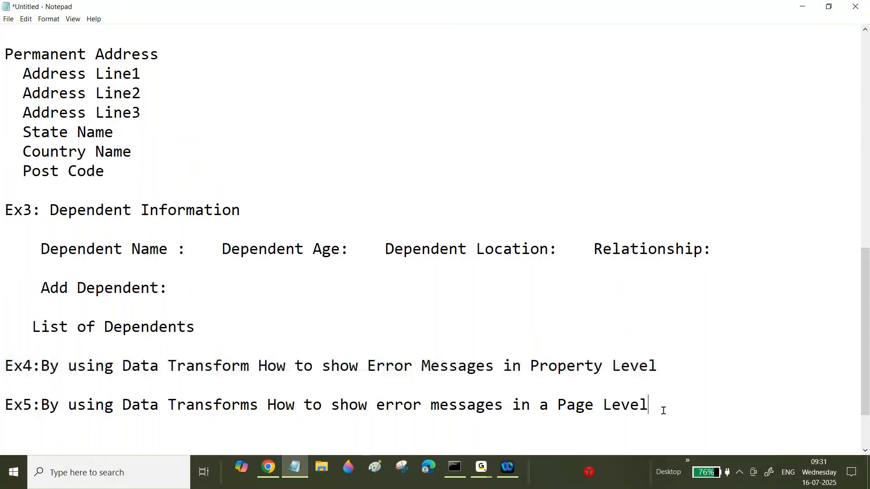
{"action": "left_click", "coordinate": [664, 383], "text": "shift"}
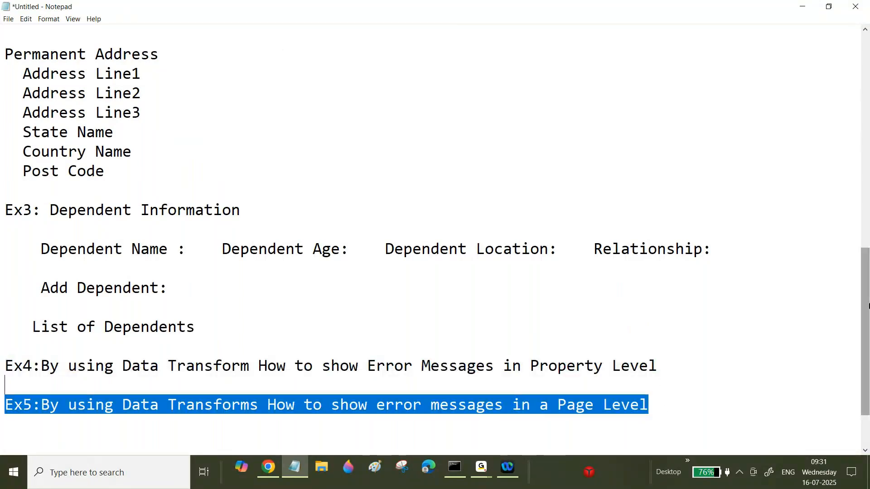
Insert a blank line below the underline of the "Data Transform" title at the top.
{"action": "scroll", "coordinate": [866, 286], "scroll_direction": "up", "scroll_amount": 1}
{"action": "left_click_drag", "start_coordinate": [865, 287], "coordinate": [867, 96]}
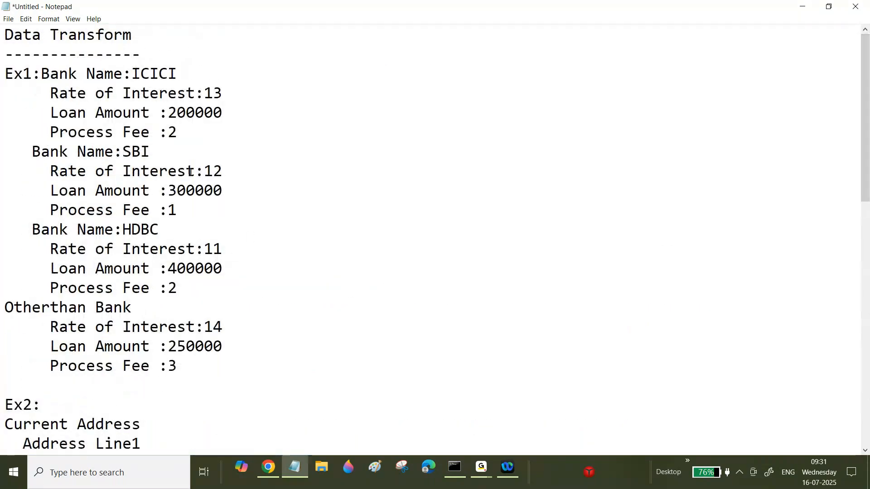
{"action": "left_click", "coordinate": [149, 60]}
{"action": "key", "text": "Return"}
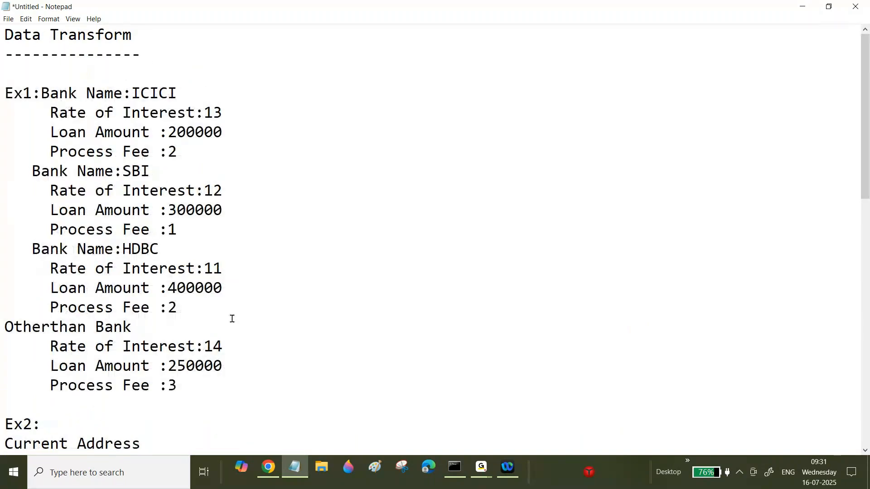
Switch to Pega Dev Studio and open the Bank Name property by searching for it.
{"action": "key", "text": "alt+Tab"}
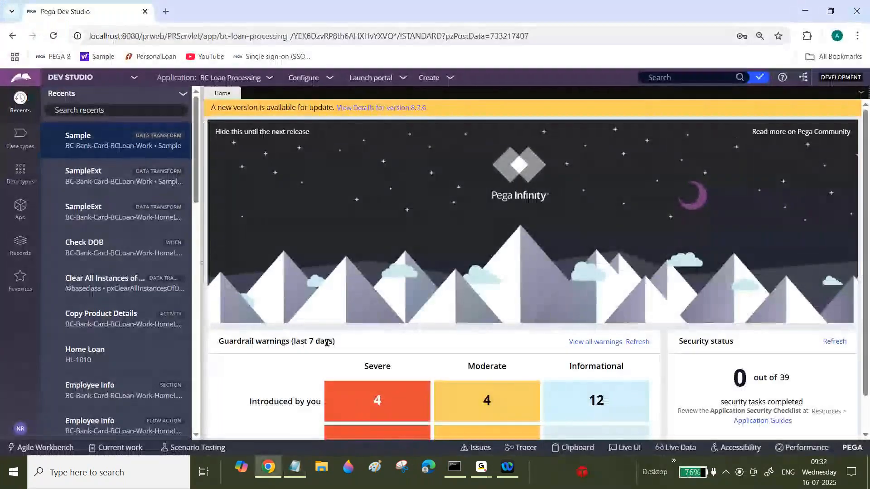
{"action": "left_click", "coordinate": [675, 79]}
{"action": "type", "text": "Ba"}
{"action": "left_click", "coordinate": [713, 101]}
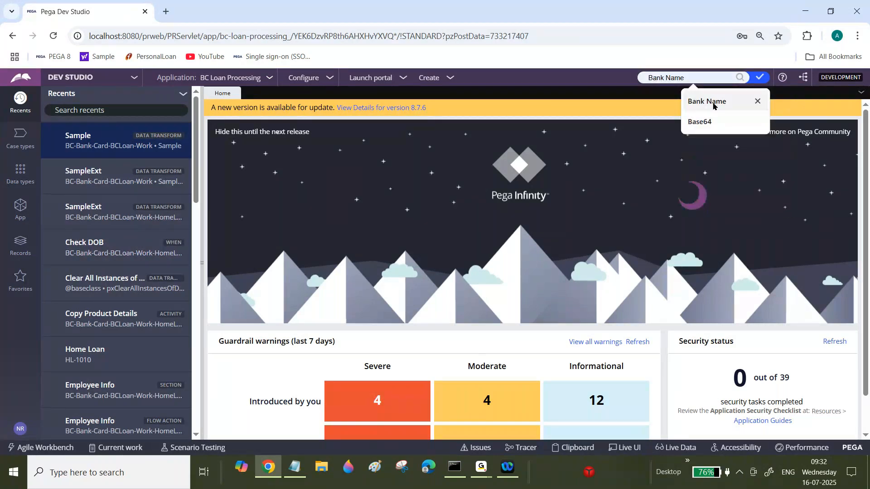
{"action": "left_click", "coordinate": [738, 78]}
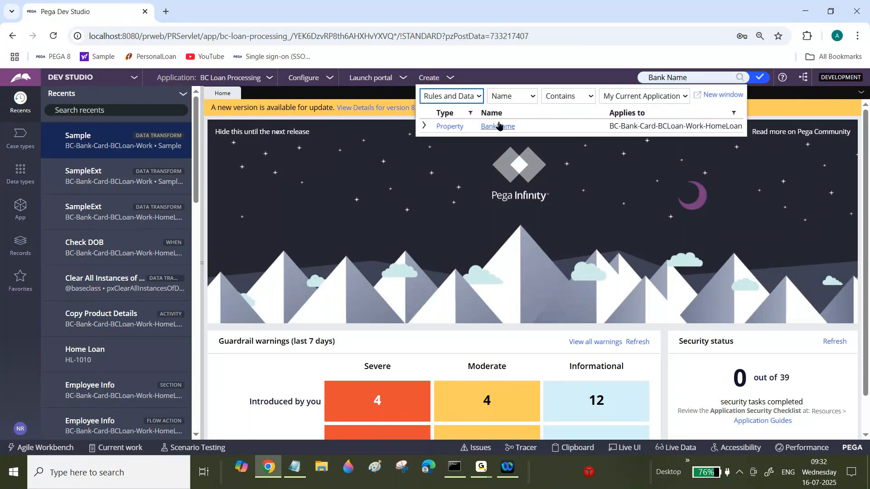
{"action": "left_click", "coordinate": [499, 126]}
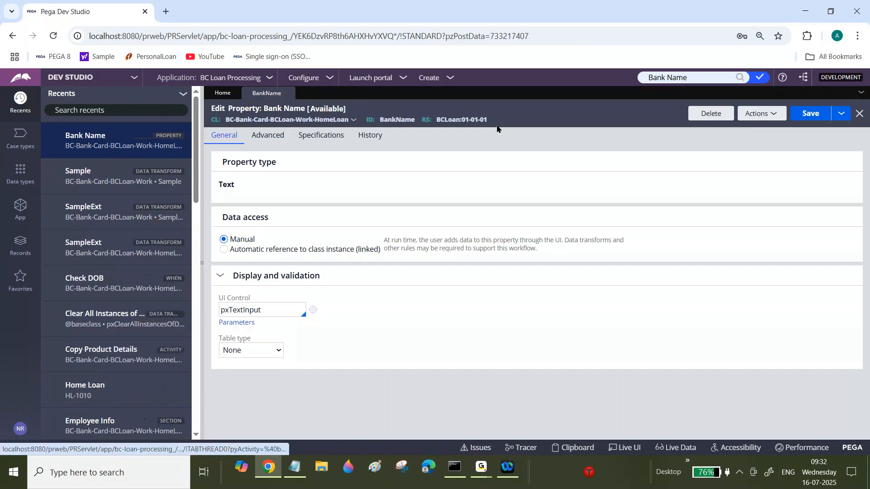
View the rules that reference the Bank Name property.
{"action": "left_click", "coordinate": [760, 114]}
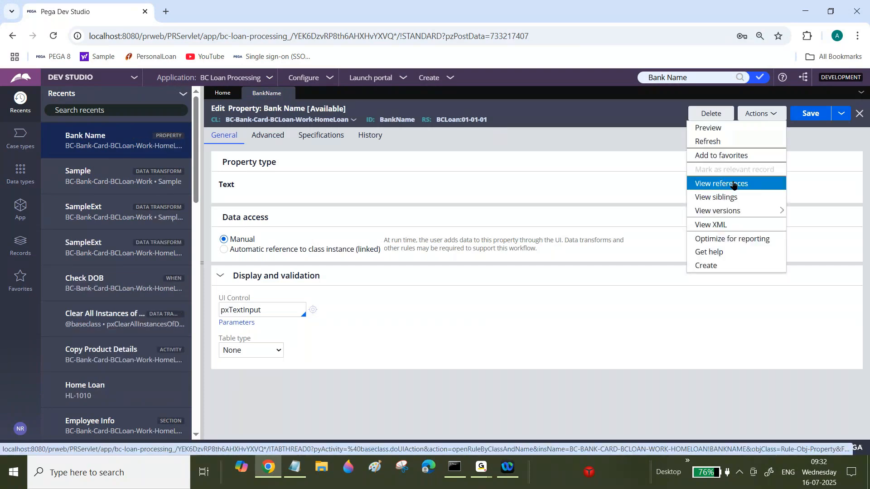
{"action": "left_click", "coordinate": [728, 187]}
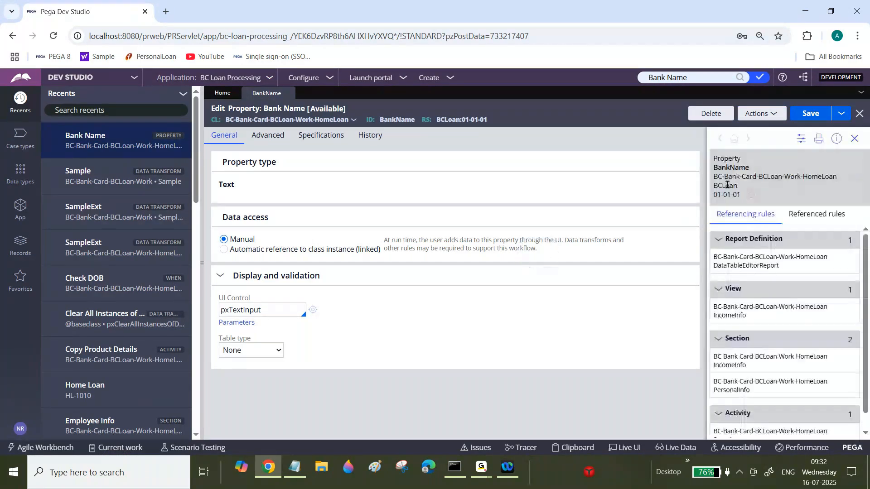
{"action": "scroll", "coordinate": [866, 315], "scroll_direction": "down", "scroll_amount": 1}
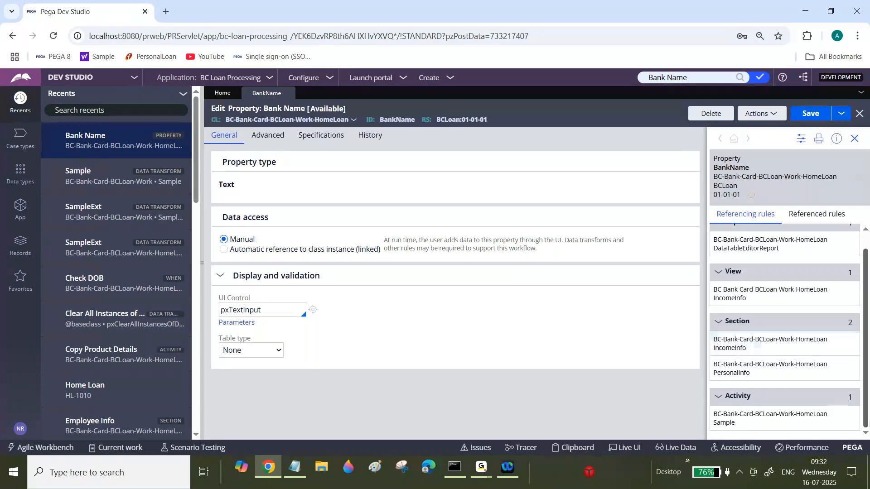
Open the referencing Income Info section, then close the rule tabs.
{"action": "left_click", "coordinate": [856, 374]}
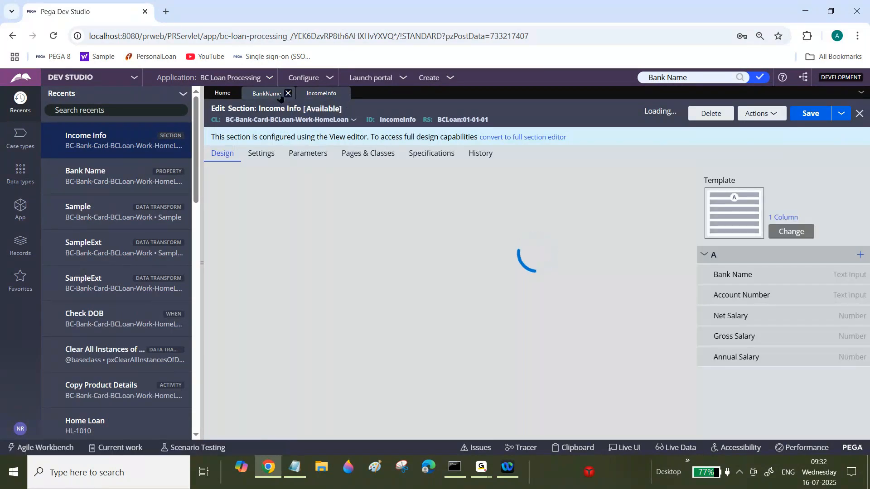
{"action": "left_click", "coordinate": [271, 94]}
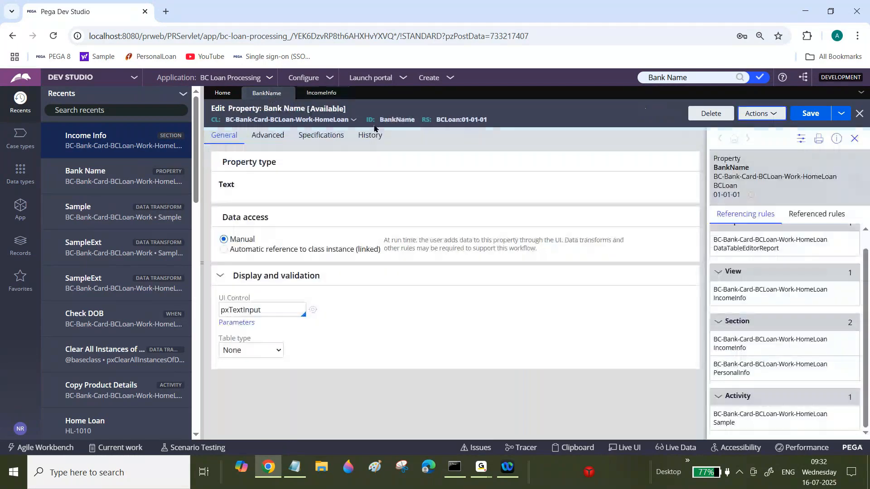
{"action": "left_click", "coordinate": [290, 94]}
{"action": "left_click", "coordinate": [289, 94]}
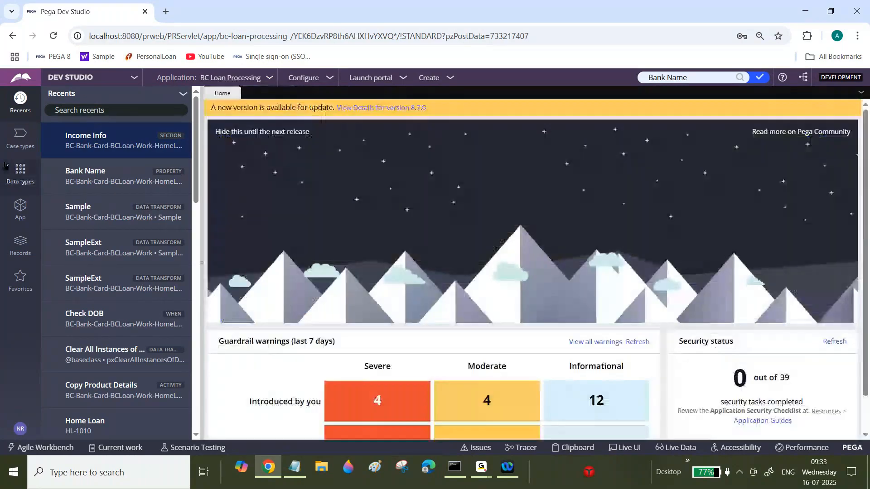
Open the Home Loan case type's Approval flow and open the LoanInfo flow action from its Loan Info connector.
{"action": "left_click", "coordinate": [21, 144]}
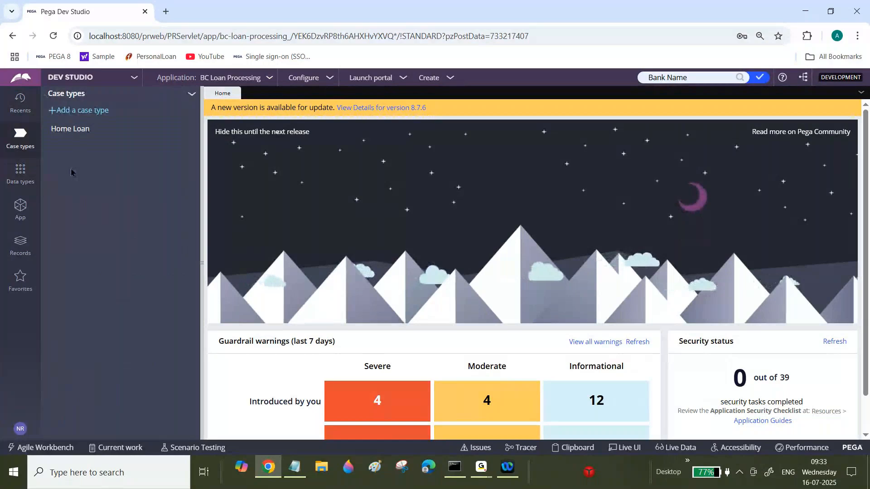
{"action": "left_click", "coordinate": [71, 130]}
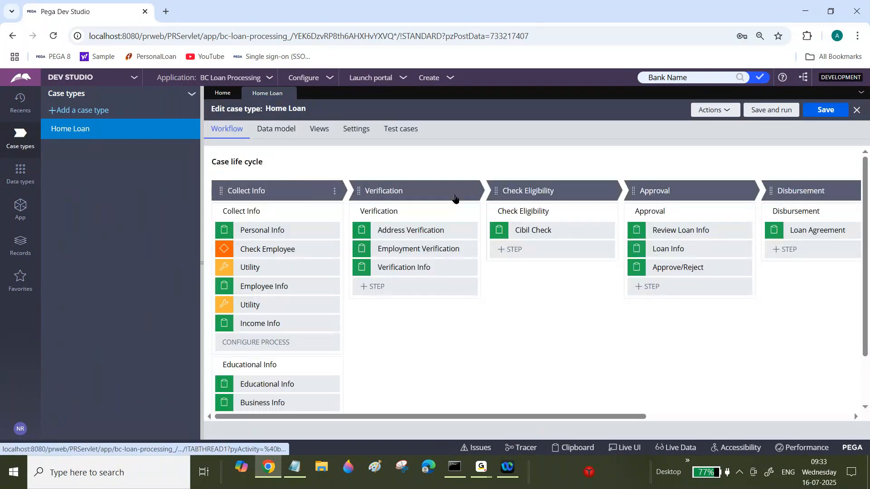
{"action": "left_click", "coordinate": [681, 278]}
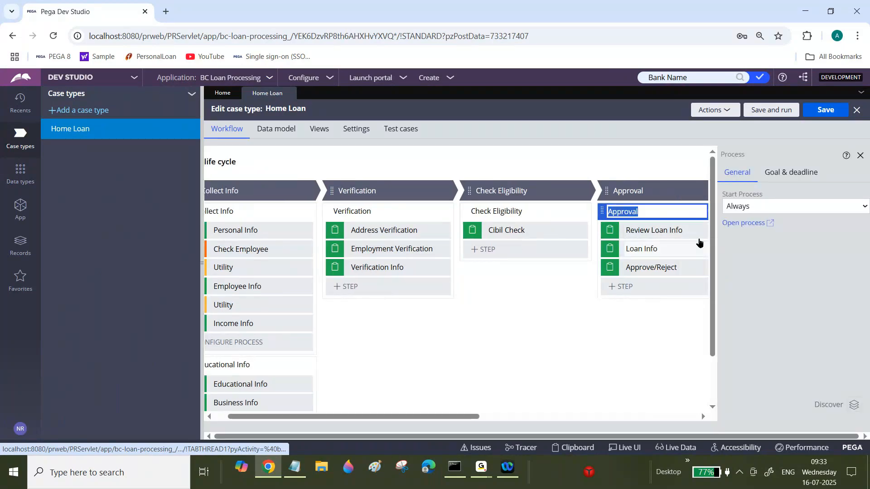
{"action": "left_click", "coordinate": [731, 224]}
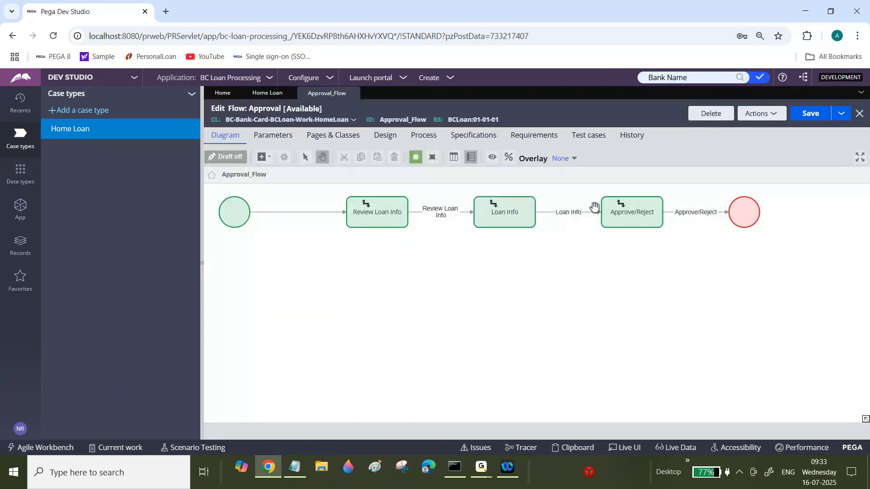
{"action": "double_click", "coordinate": [569, 213]}
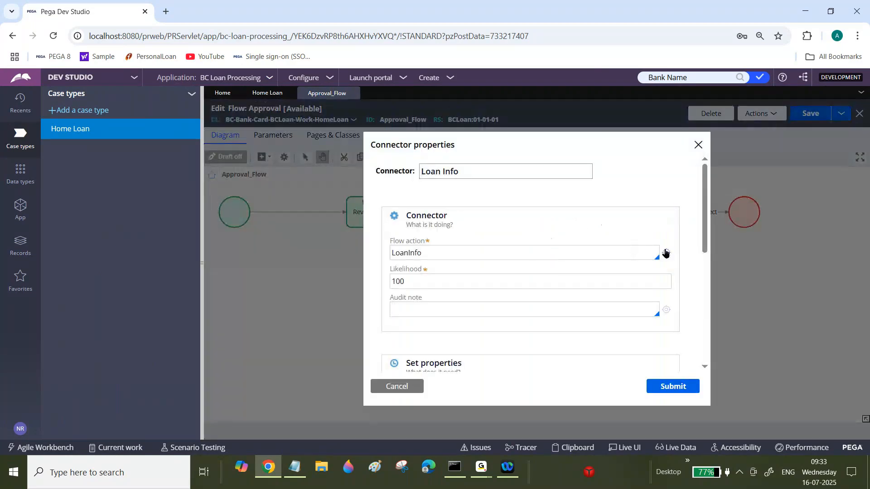
{"action": "left_click", "coordinate": [666, 253]}
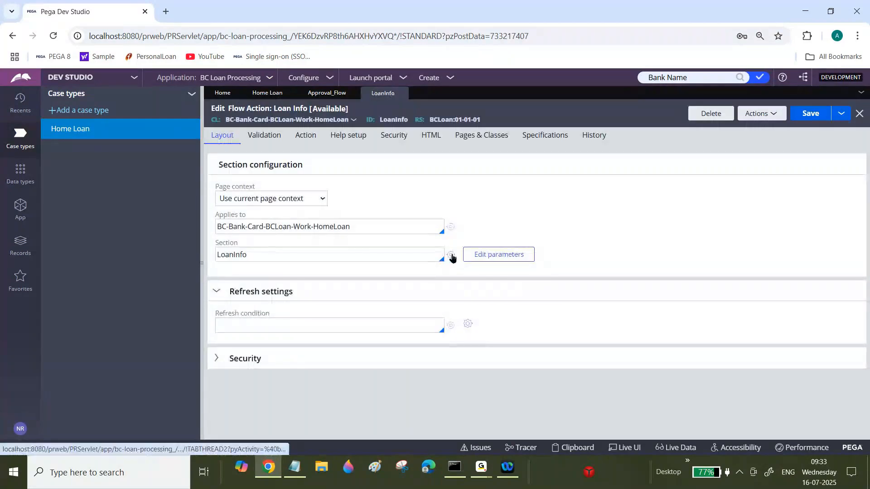
Open the Loan Info section from the flow action, close the Approval flow tab, and convert the section to the full section editor.
{"action": "left_click", "coordinate": [450, 255]}
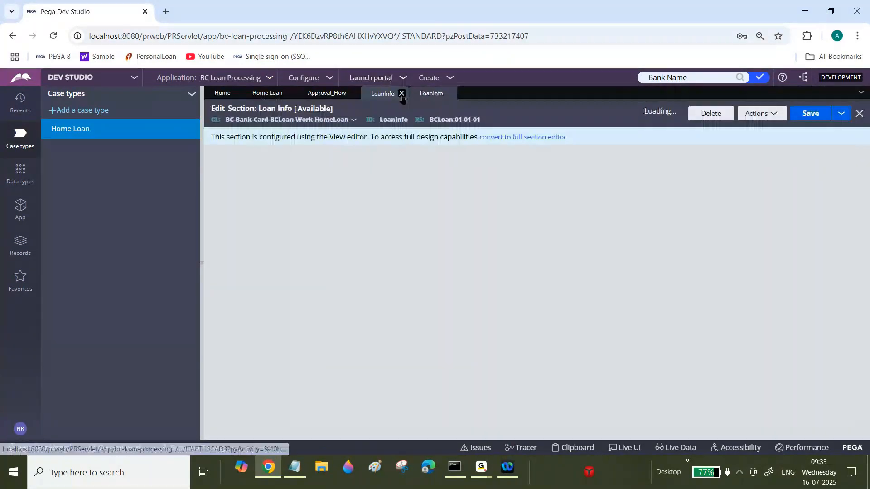
{"action": "left_click", "coordinate": [353, 94]}
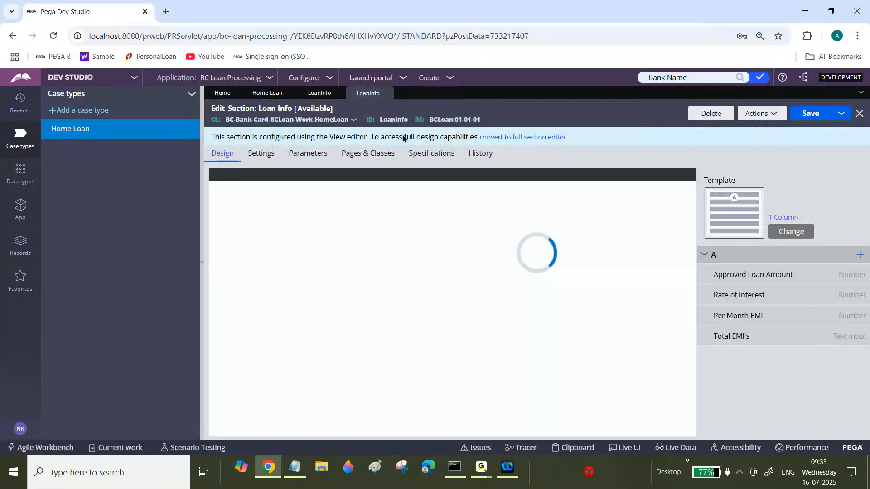
{"action": "left_click", "coordinate": [528, 138]}
{"action": "left_click", "coordinate": [657, 310]}
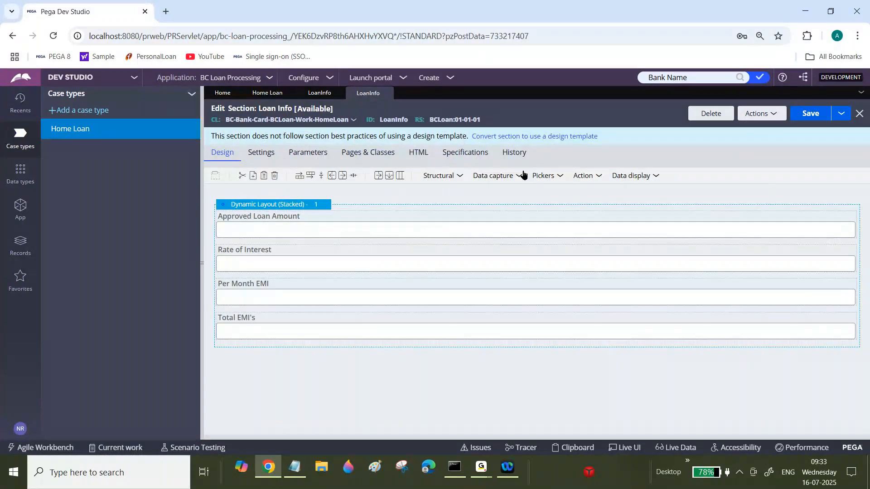
Add a text input at the top of the layout and bind it to the .BankName property.
{"action": "left_click", "coordinate": [520, 177]}
{"action": "left_click_drag", "start_coordinate": [512, 196], "coordinate": [219, 239]}
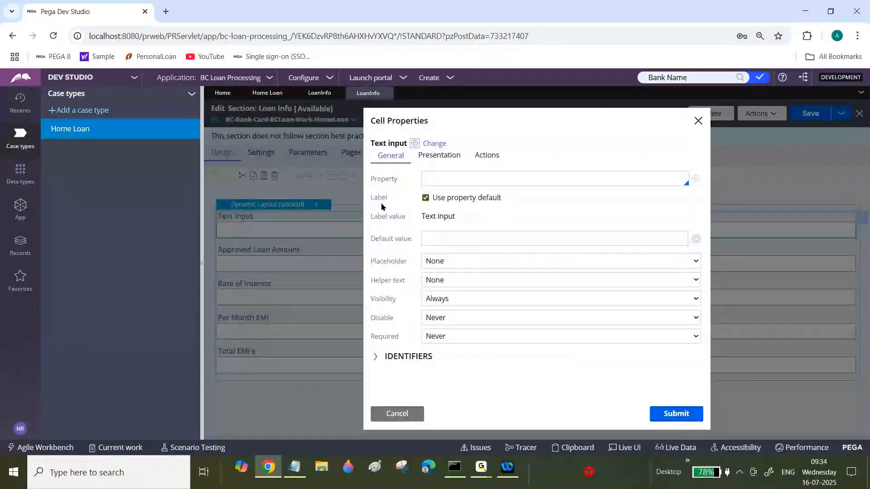
{"action": "left_click", "coordinate": [456, 176]}
{"action": "type", "text": ".Ba"}
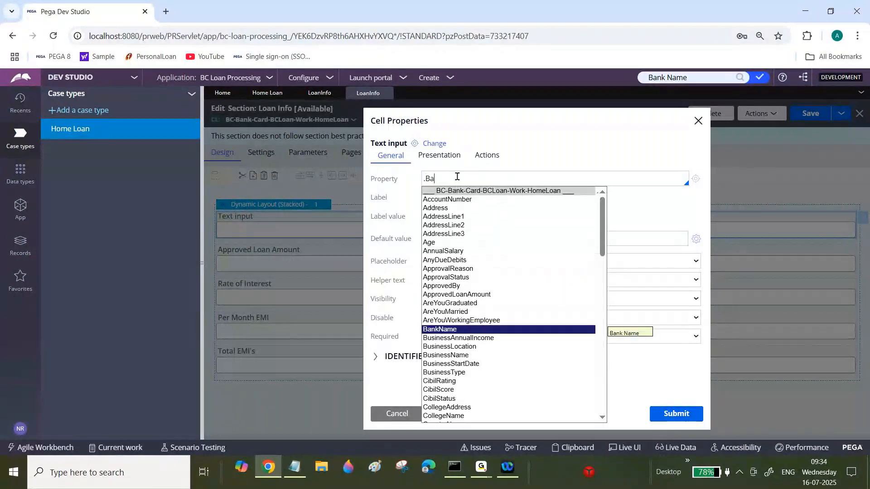
{"action": "left_click", "coordinate": [450, 330]}
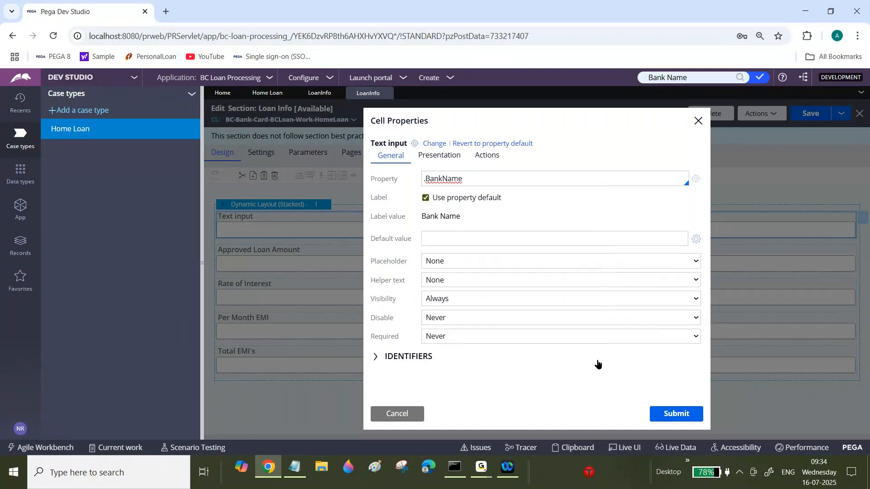
{"action": "left_click", "coordinate": [676, 416]}
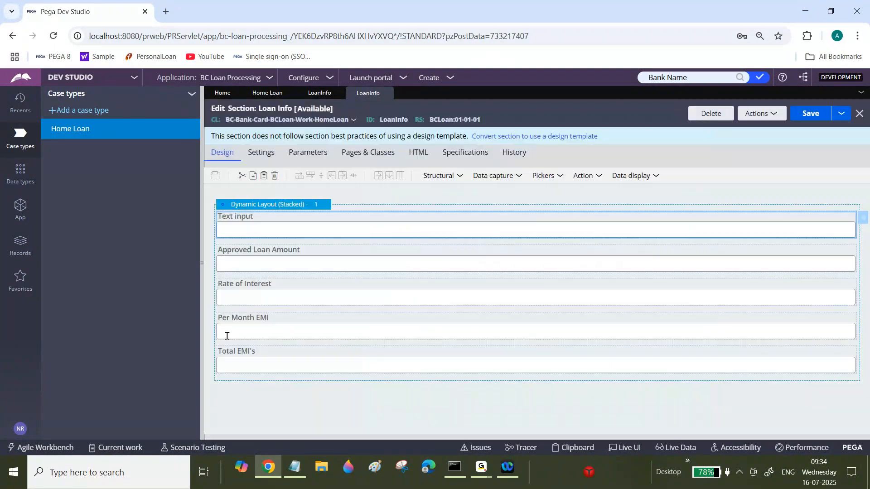
Add a text input below Rate of Interest and create a new Processing Fee property for it.
{"action": "left_click", "coordinate": [250, 297]}
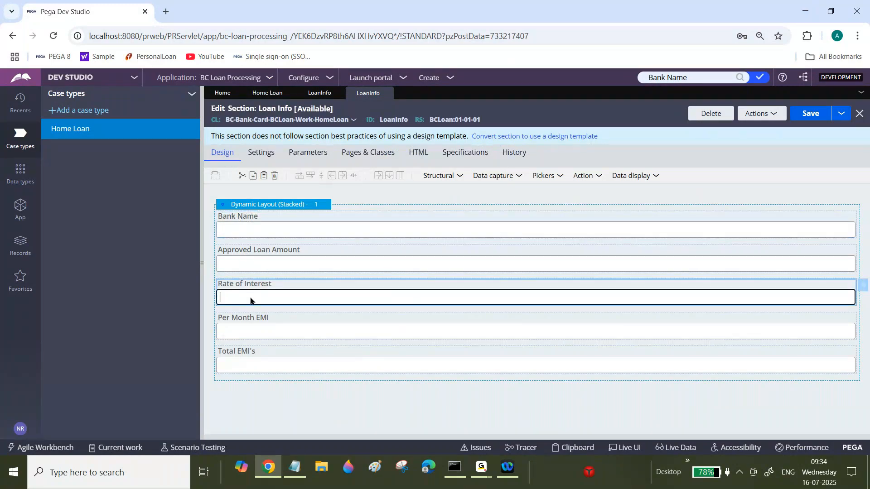
{"action": "left_click_drag", "start_coordinate": [521, 176], "coordinate": [222, 324]}
{"action": "left_click", "coordinate": [862, 318]}
{"action": "left_click", "coordinate": [514, 178]}
{"action": "type", "text": "P"}
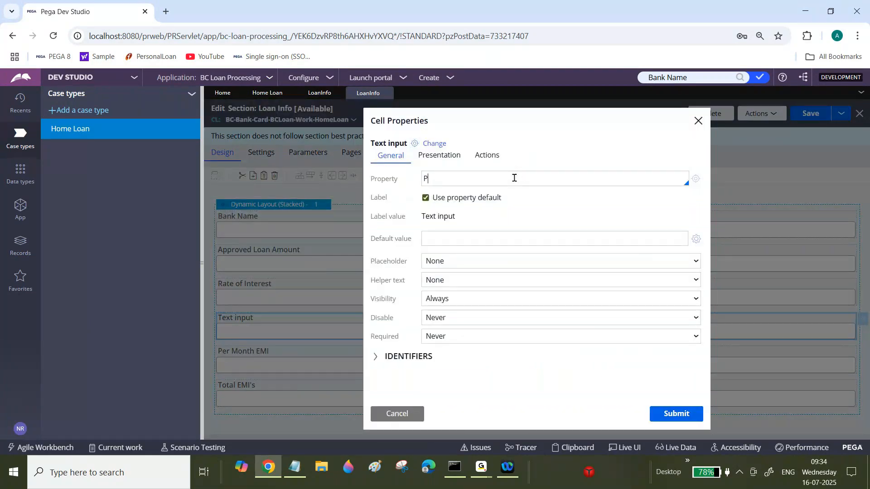
{"action": "type", "text": "rocessing Fee"}
{"action": "left_click", "coordinate": [697, 182]}
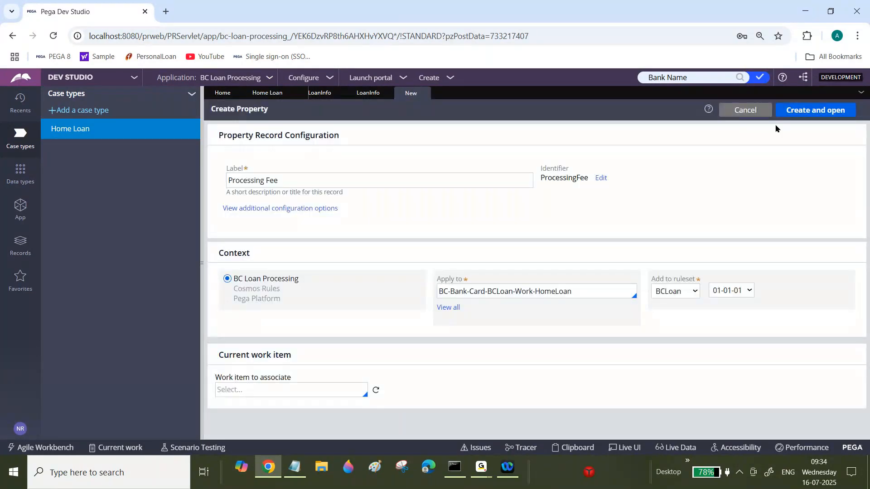
{"action": "left_click", "coordinate": [810, 117]}
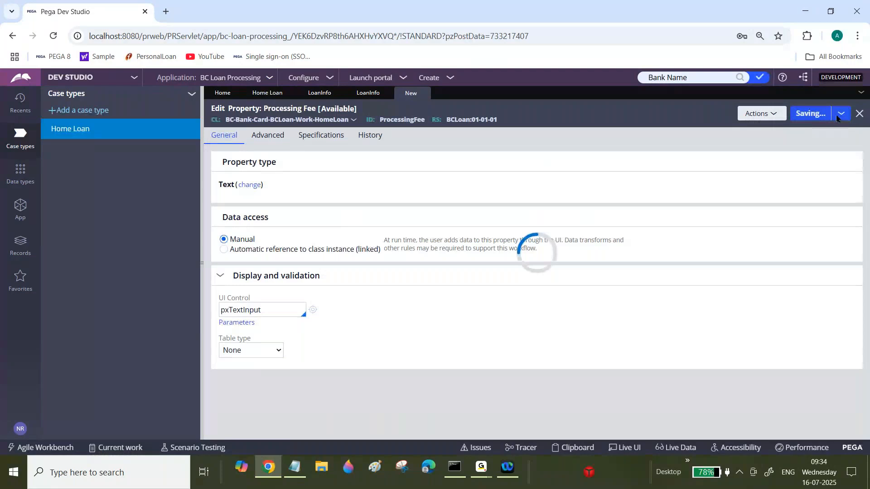
{"action": "left_click", "coordinate": [863, 116]}
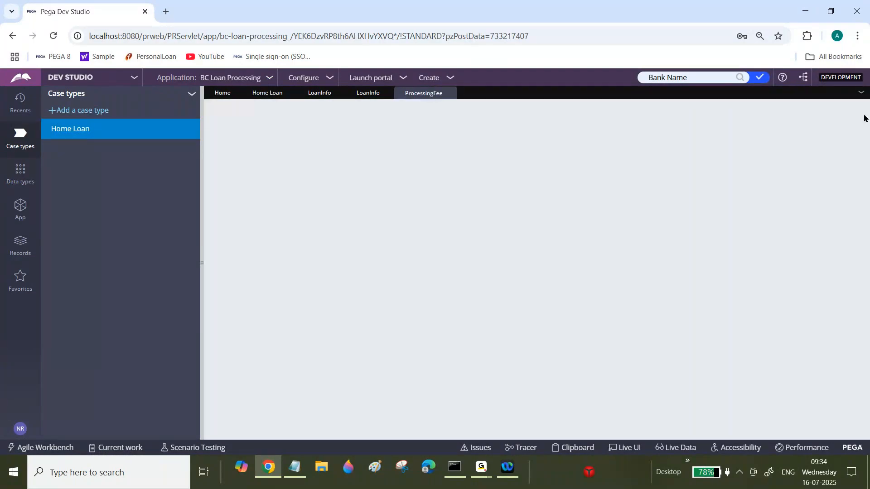
Bind the new text input to .ProcessingFee and save the Loan Info section.
{"action": "triple_click", "coordinate": [495, 179]}
{"action": "key", "text": "BackSpace"}
{"action": "type", "text": ".Pr"}
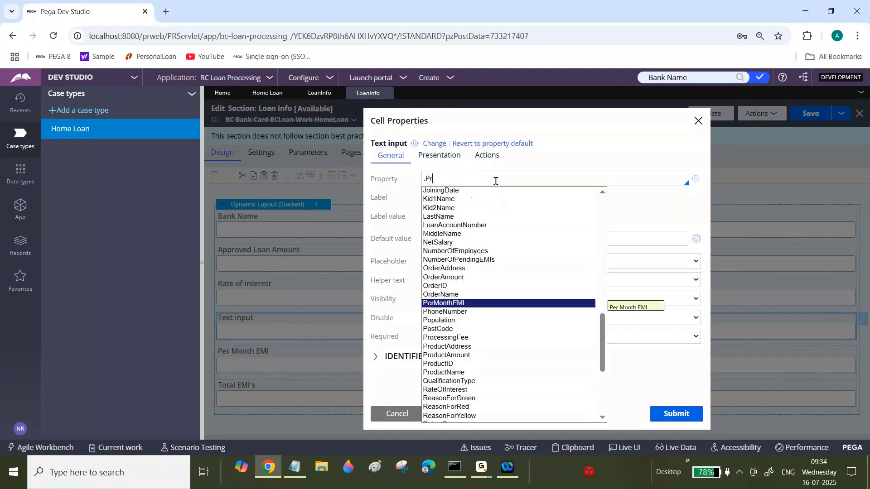
{"action": "type", "text": "oc"}
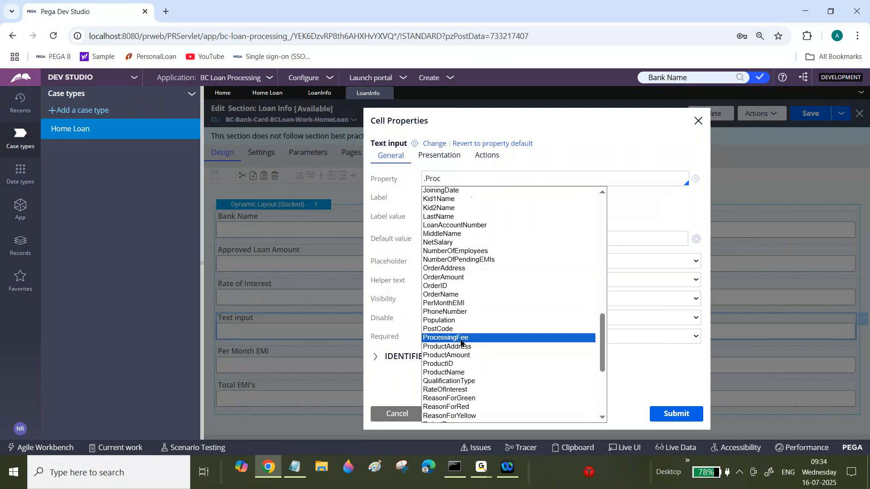
{"action": "left_click", "coordinate": [460, 339]}
{"action": "left_click", "coordinate": [674, 421]}
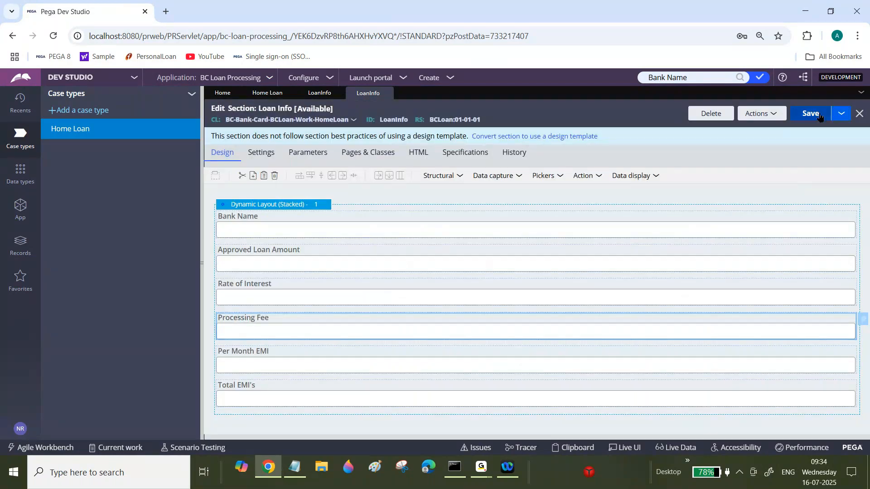
{"action": "left_click", "coordinate": [820, 117]}
Create a data transform labelled Set Loan Details in the HomeLoan class.
{"action": "left_click", "coordinate": [20, 210]}
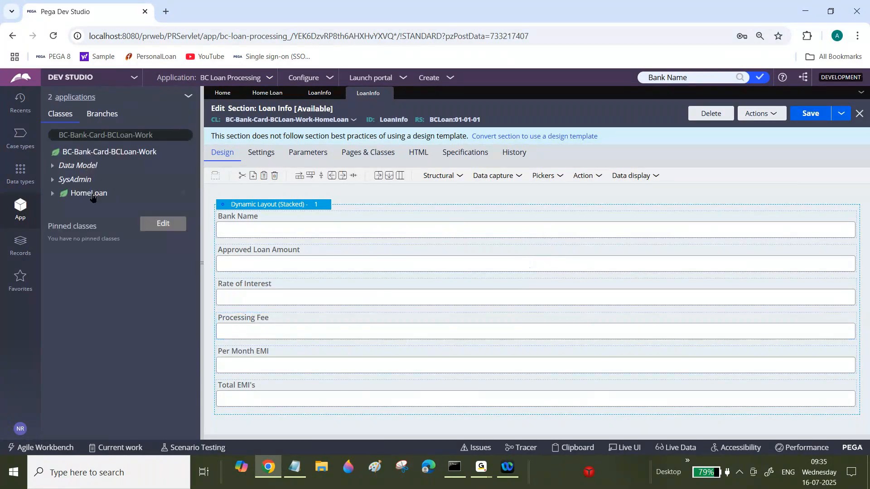
{"action": "left_click", "coordinate": [94, 195]}
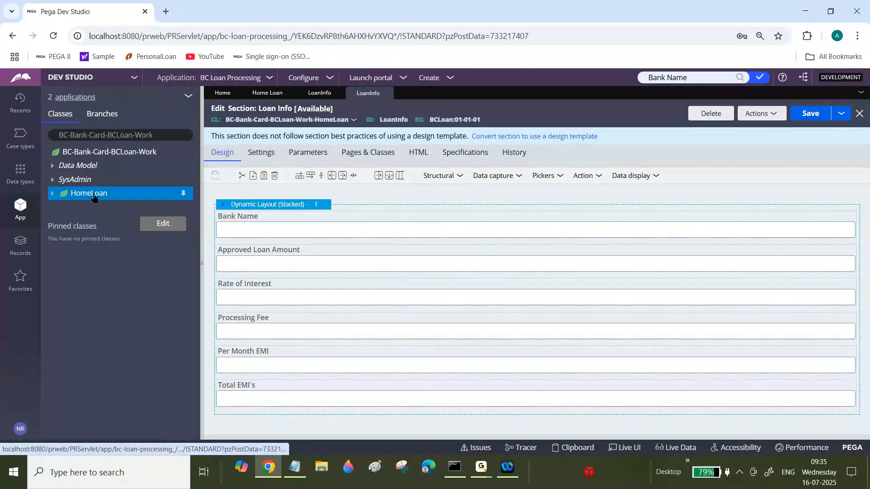
{"action": "right_click", "coordinate": [94, 196]}
{"action": "mouse_move", "coordinate": [91, 207]}
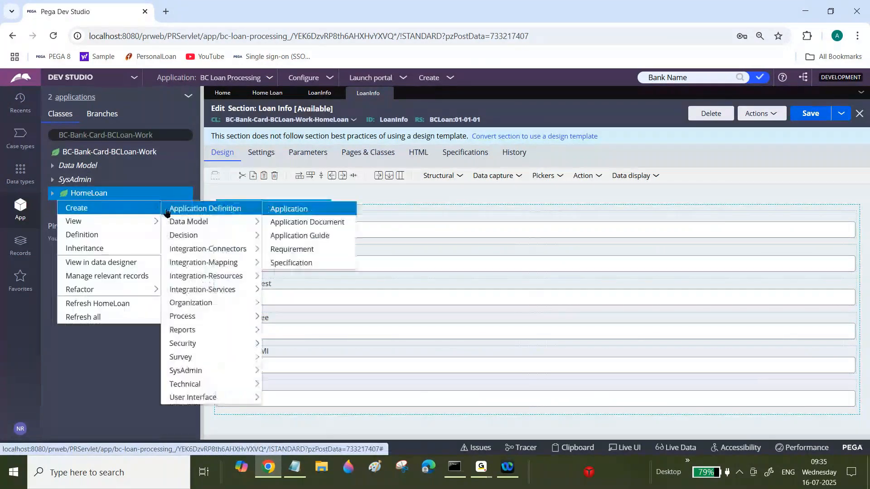
{"action": "mouse_move", "coordinate": [182, 228]}
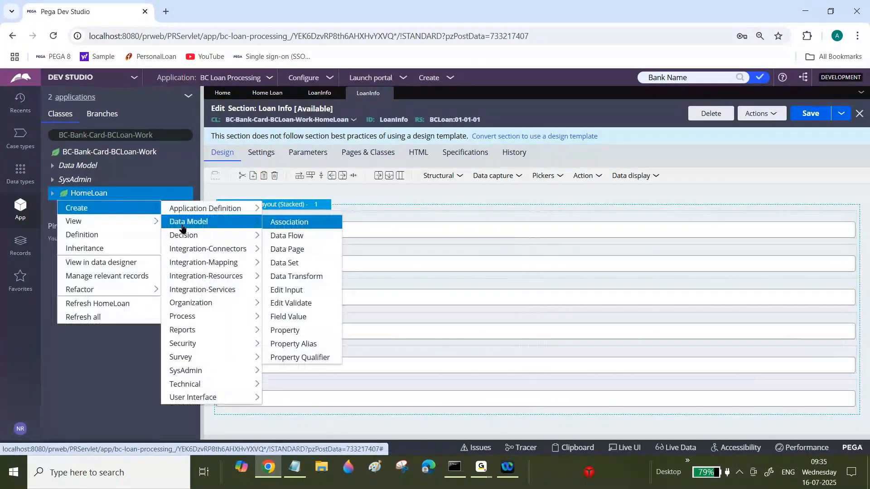
{"action": "left_click", "coordinate": [294, 277]}
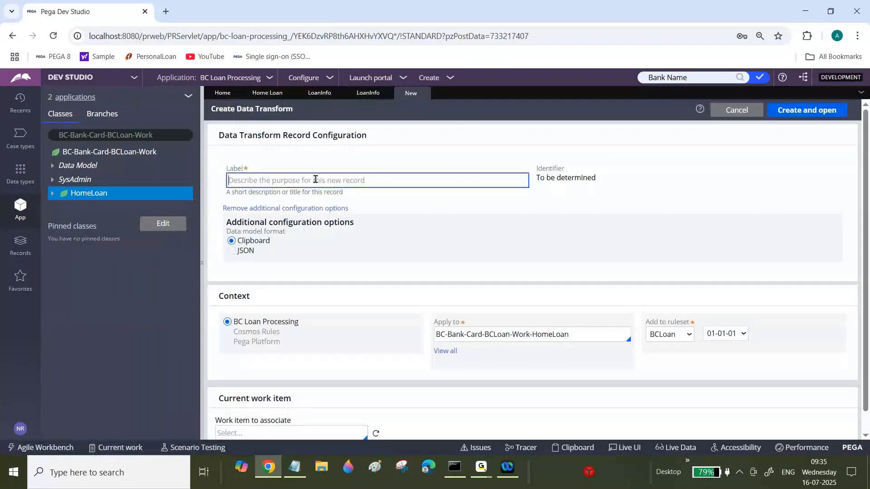
{"action": "type", "text": "Set Loan Details"}
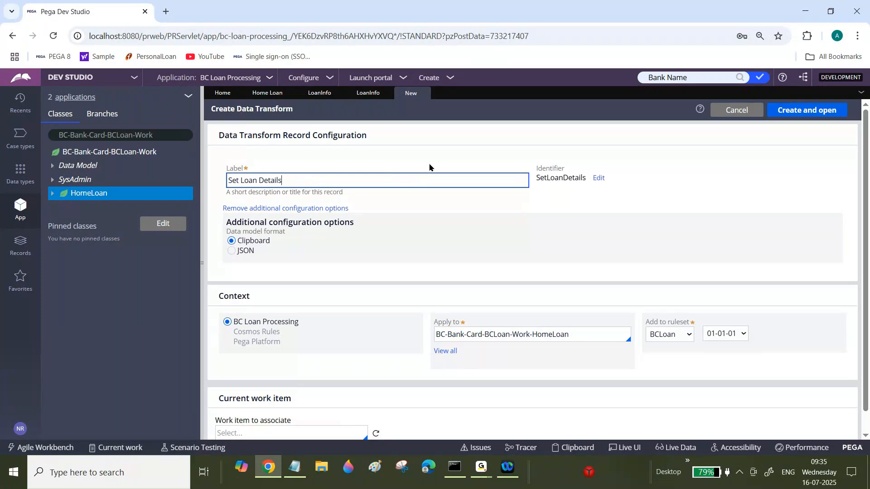
{"action": "left_click", "coordinate": [805, 111]}
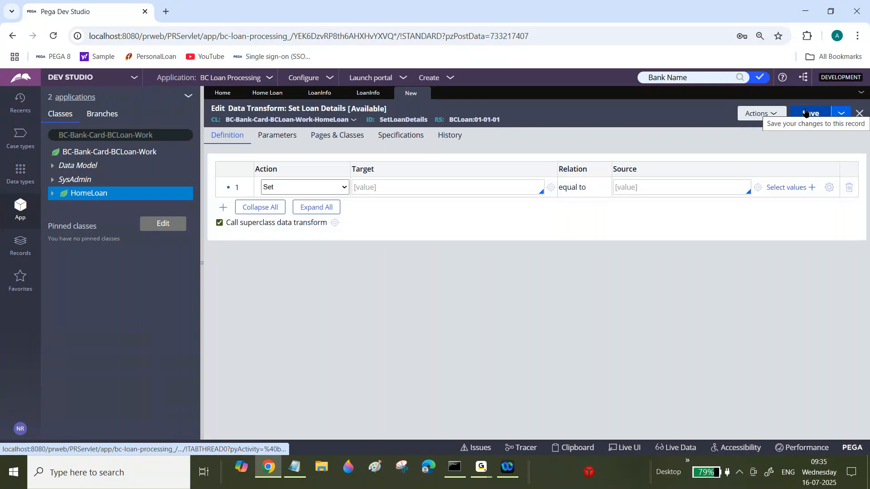
Review the bank-wise data transform example in Notepad, highlighting each bank's interest, loan amount and fee lines.
{"action": "left_click", "coordinate": [345, 189]}
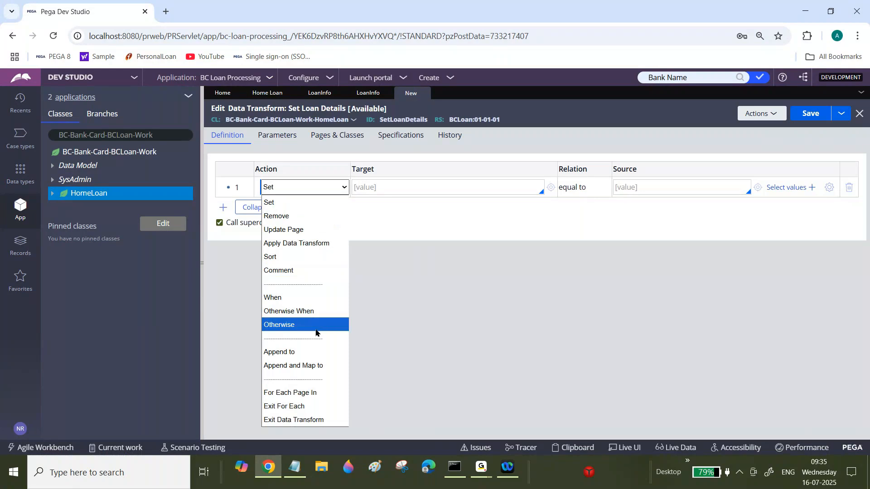
{"action": "key", "text": "alt+Tab"}
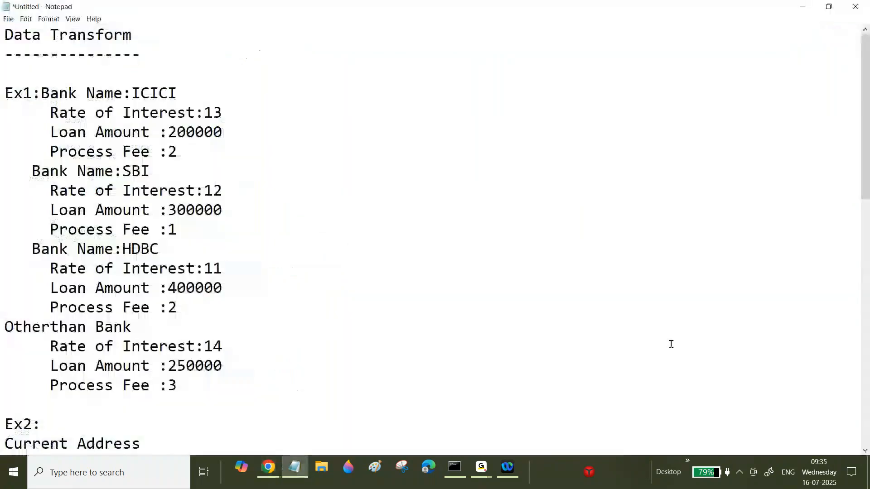
{"action": "left_click_drag", "start_coordinate": [866, 136], "coordinate": [867, 191]}
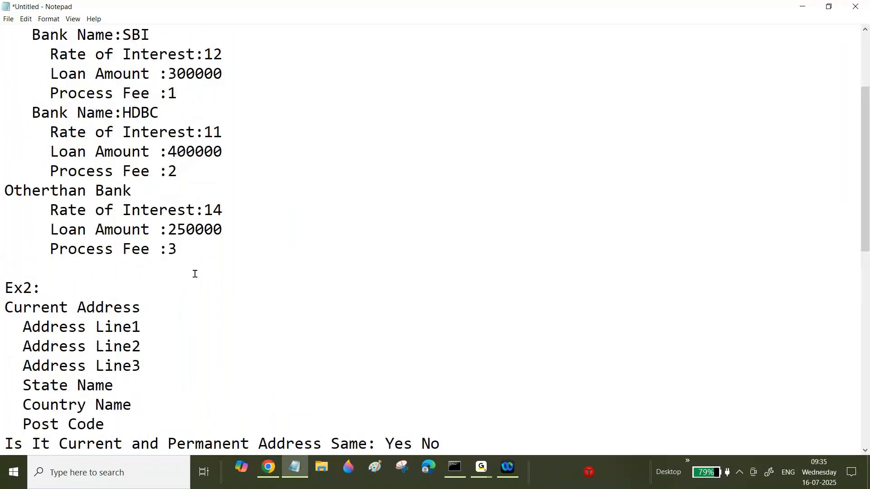
{"action": "left_click", "coordinate": [217, 249]}
{"action": "left_click", "coordinate": [295, 468]}
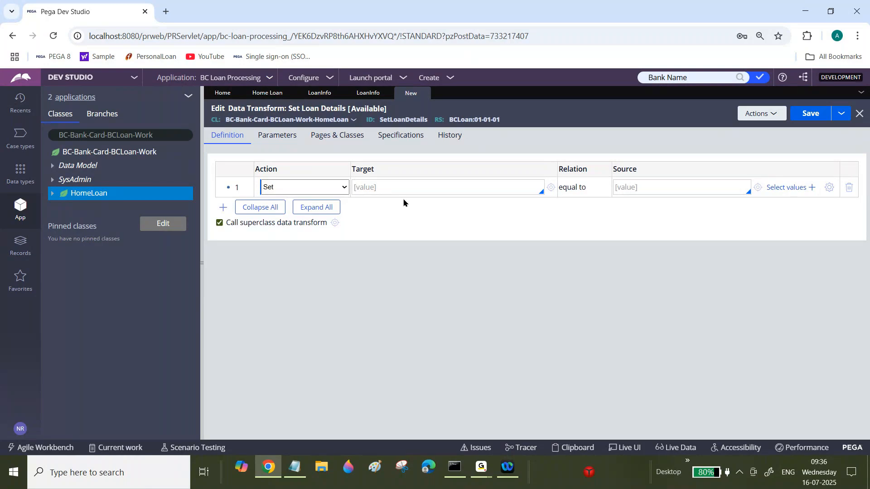
{"action": "left_click", "coordinate": [285, 187]}
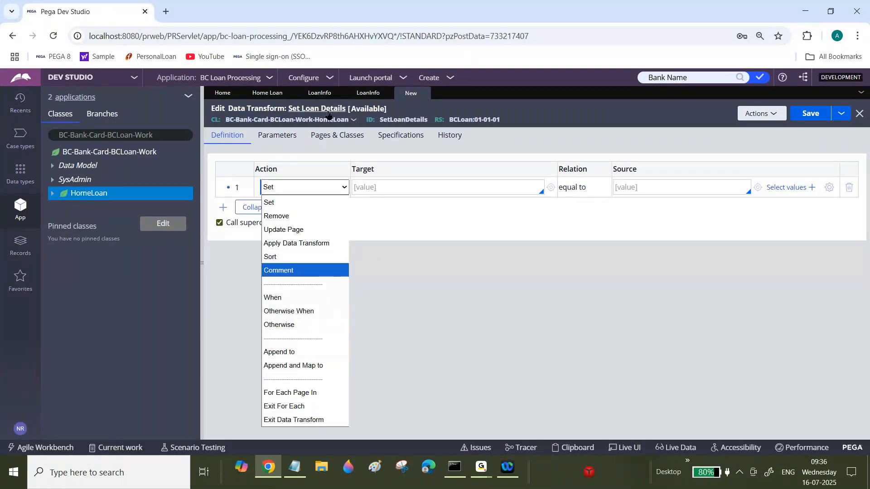
{"action": "left_click", "coordinate": [294, 467]}
{"action": "left_click_drag", "start_coordinate": [867, 179], "coordinate": [866, 127]}
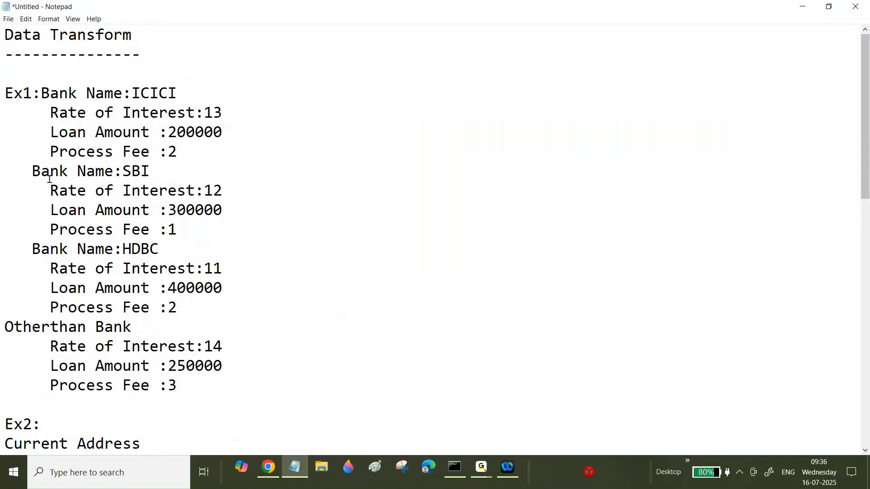
{"action": "left_click_drag", "start_coordinate": [5, 93], "coordinate": [195, 111]}
{"action": "left_click_drag", "start_coordinate": [177, 153], "coordinate": [69, 117]}
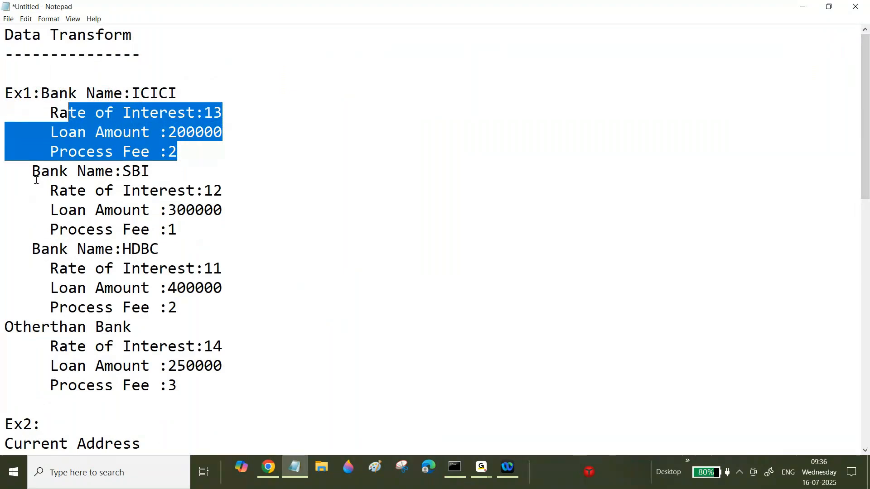
{"action": "left_click_drag", "start_coordinate": [86, 190], "coordinate": [191, 222]}
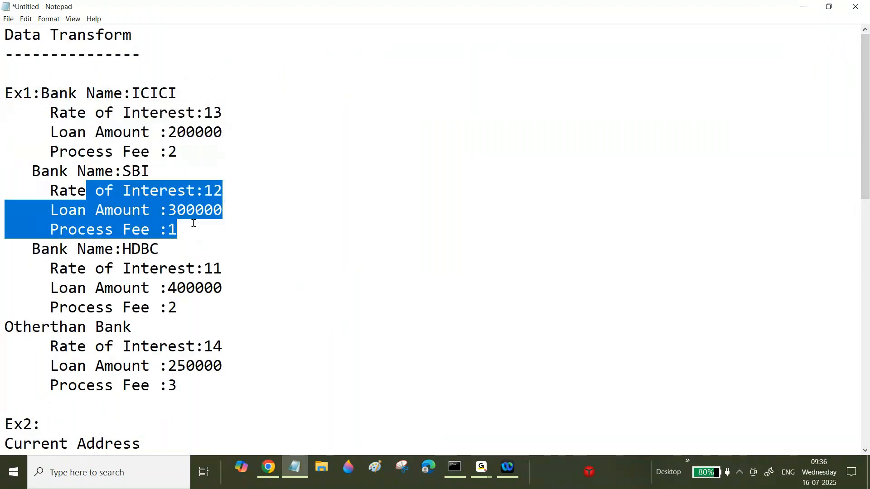
{"action": "left_click", "coordinate": [291, 477]}
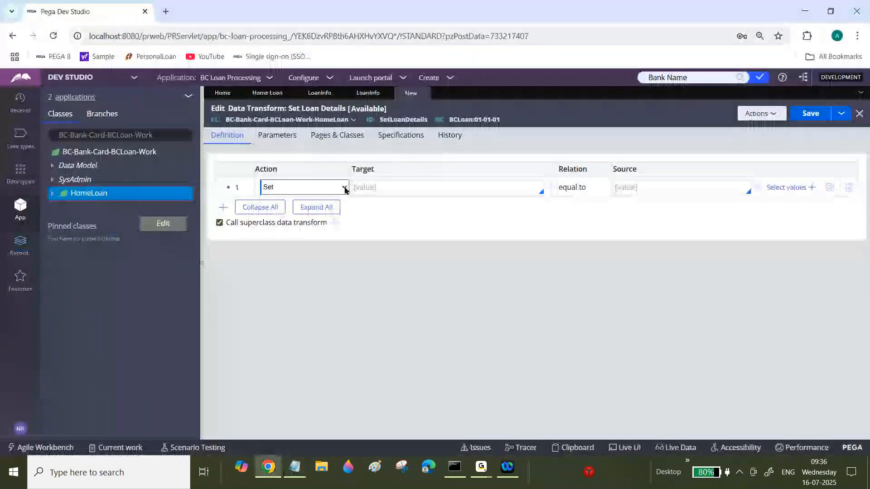
Change the first row's action to When with the condition .BankName=="HDFC".
{"action": "left_click", "coordinate": [344, 188]}
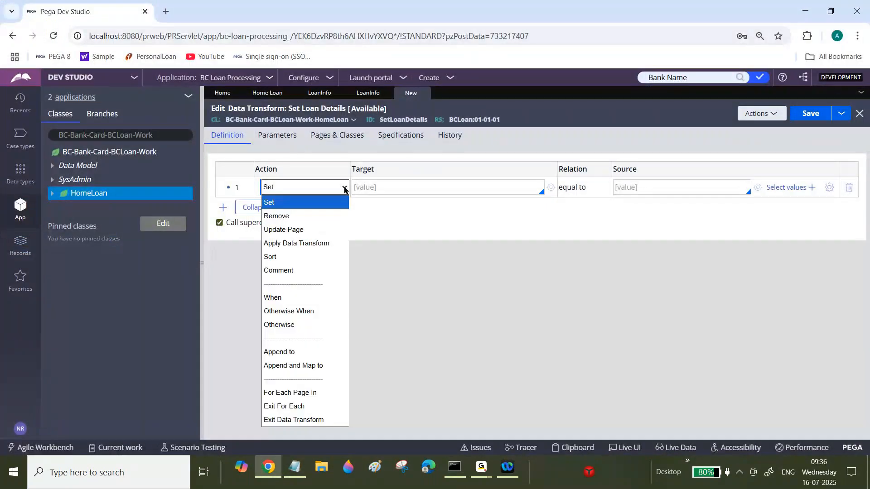
{"action": "left_click", "coordinate": [294, 299]}
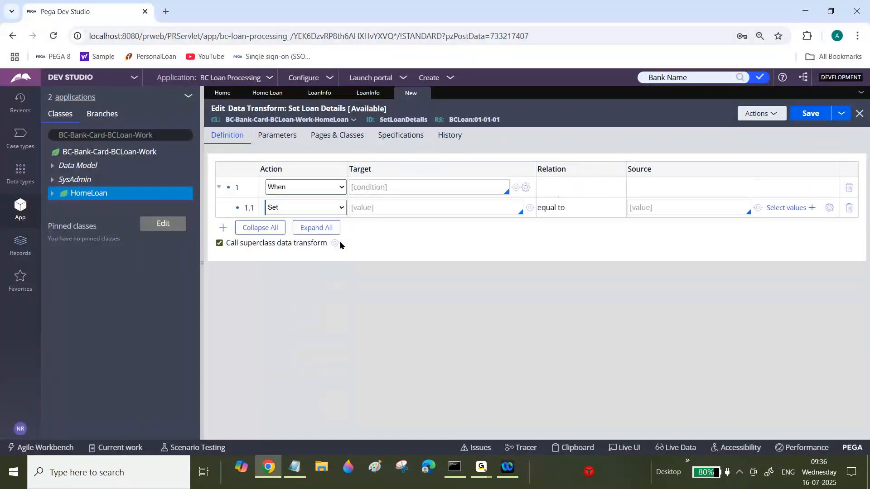
{"action": "left_click", "coordinate": [393, 181]}
{"action": "left_click", "coordinate": [369, 190]}
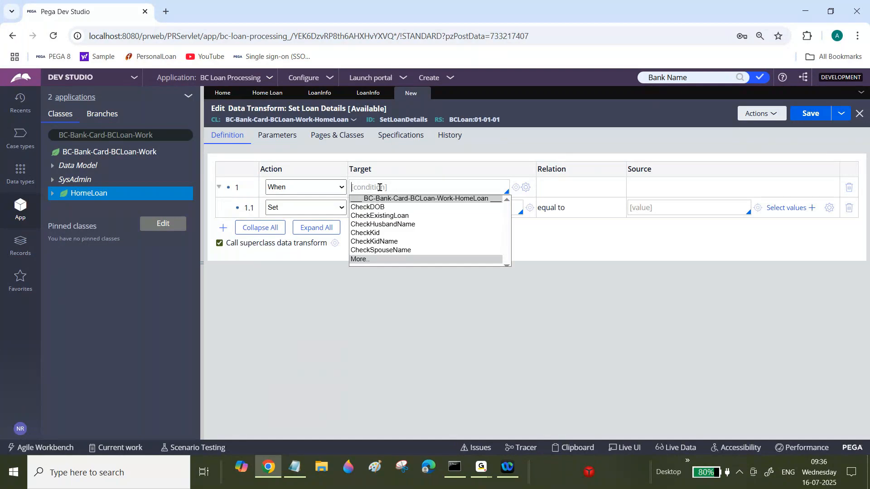
{"action": "left_click", "coordinate": [381, 325]}
{"action": "left_click", "coordinate": [373, 186]}
{"action": "type", "text": "/"}
{"action": "key", "text": "BackSpace"}
{"action": "type", "text": ".BankName=="}
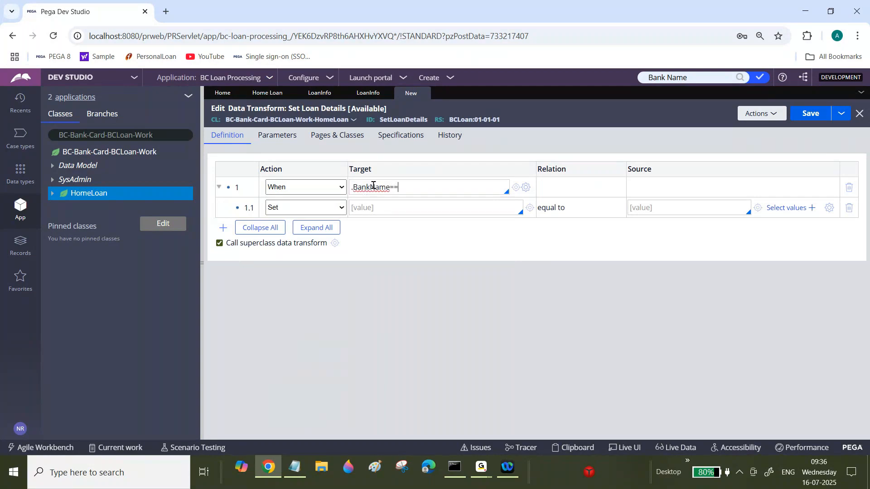
{"action": "type", "text": "\"HDB"}
{"action": "key", "text": "BackSpace"}
{"action": "type", "text": "FC"}
In the child row 1.1, set .RateOfInterest equal to "13".
{"action": "left_click", "coordinate": [390, 208]}
{"action": "type", "text": ".Ra"}
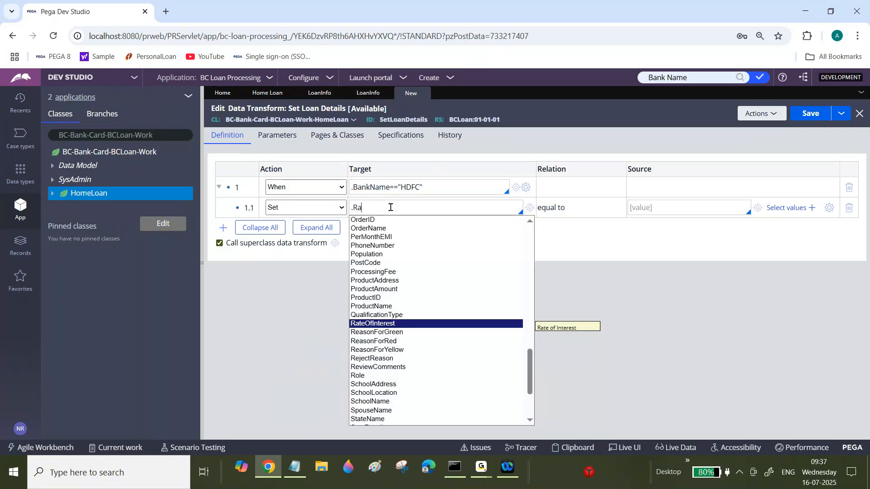
{"action": "left_click", "coordinate": [393, 325]}
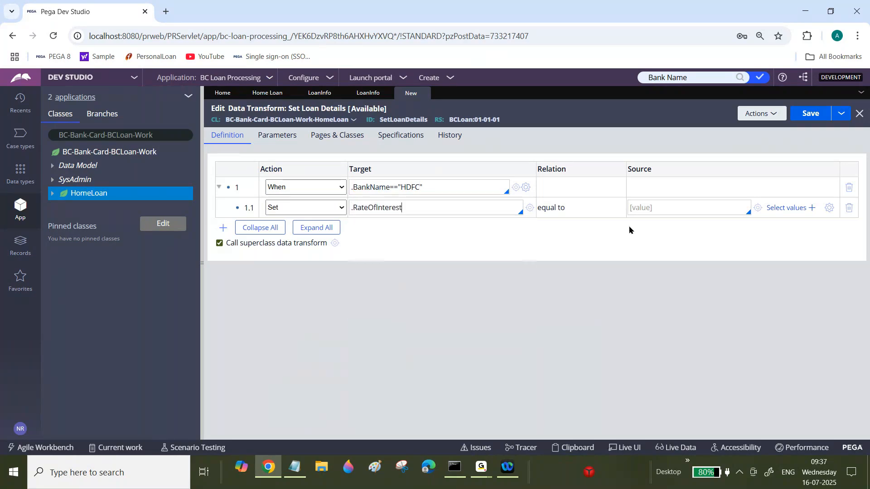
{"action": "left_click", "coordinate": [650, 211]}
{"action": "type", "text": "\"13"}
Add child row 1.2 setting .ApprovedLoanAmount equal to "250000".
{"action": "left_click", "coordinate": [224, 228]}
{"action": "left_click", "coordinate": [405, 225]}
{"action": "type", "text": "."}
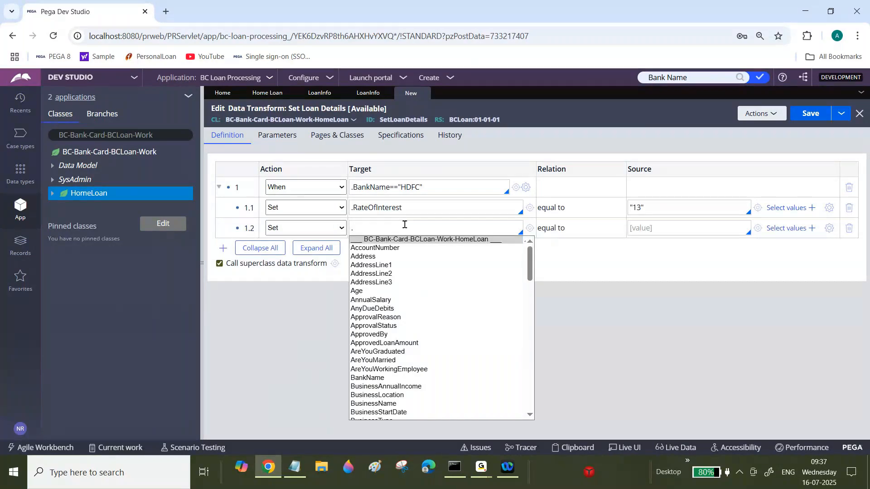
{"action": "type", "text": "App"}
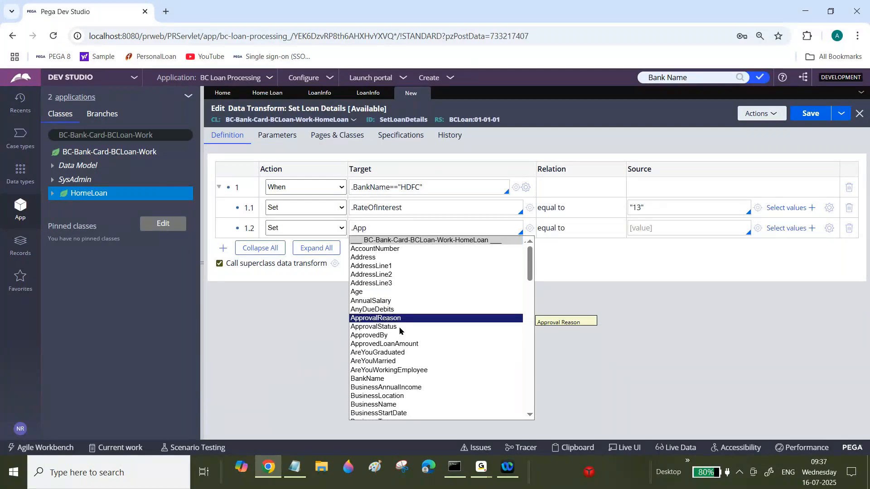
{"action": "left_click", "coordinate": [385, 344]}
{"action": "left_click", "coordinate": [668, 228]}
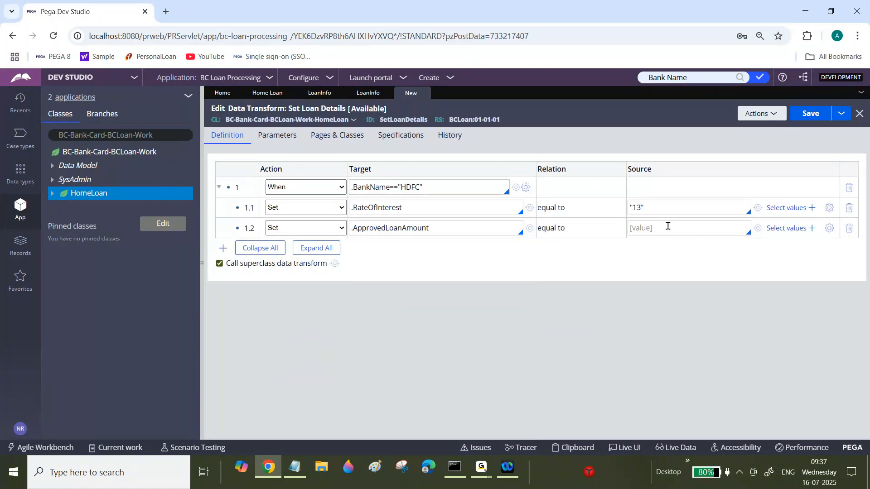
{"action": "type", "text": "\"250000"}
Add child row 1.3 setting .ProcessingFee equal to "2".
{"action": "left_click", "coordinate": [223, 248]}
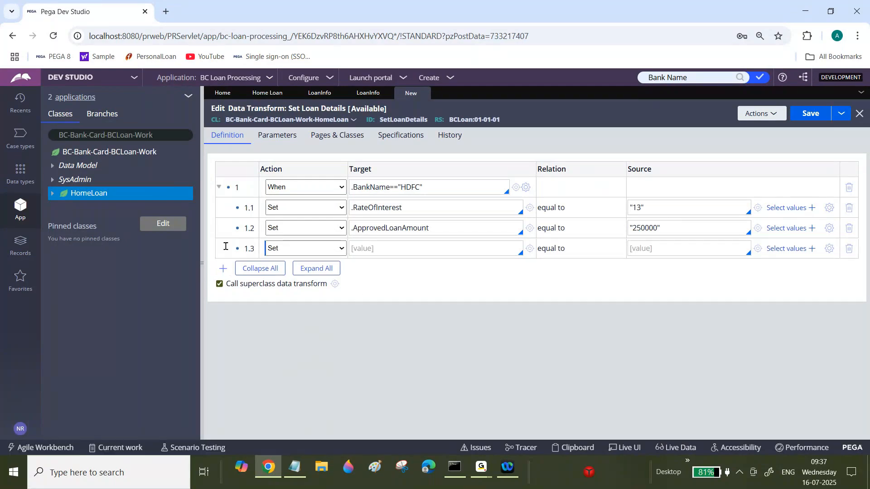
{"action": "left_click", "coordinate": [371, 246]}
{"action": "type", "text": ".Pro"}
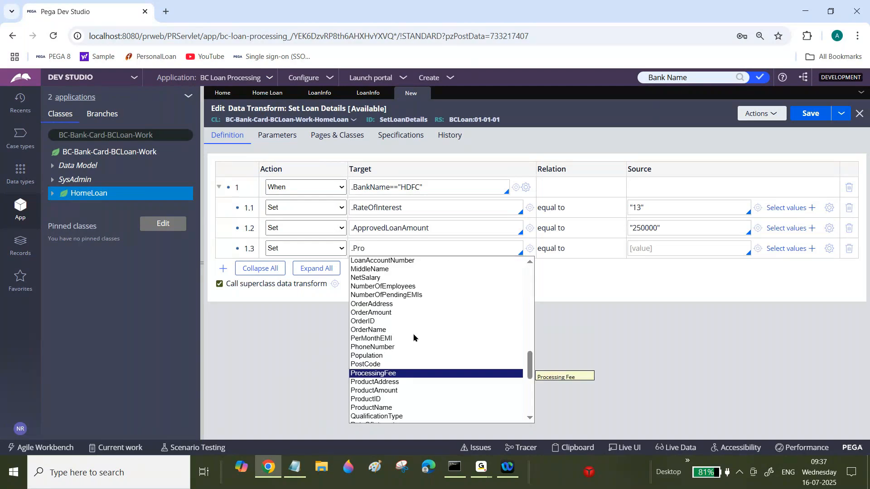
{"action": "key", "text": "Tab"}
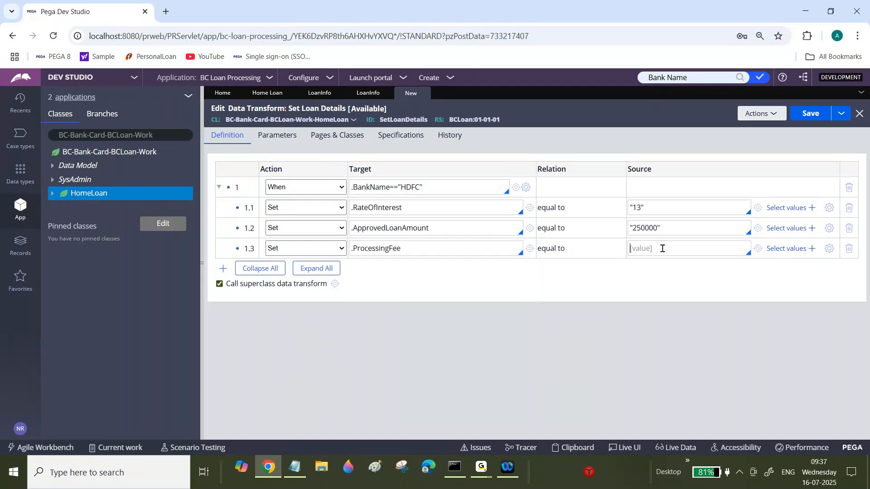
{"action": "type", "text": "\"2"}
Add child row 1.4 setting .TotalEMIs equal to 60.
{"action": "left_click", "coordinate": [223, 268]}
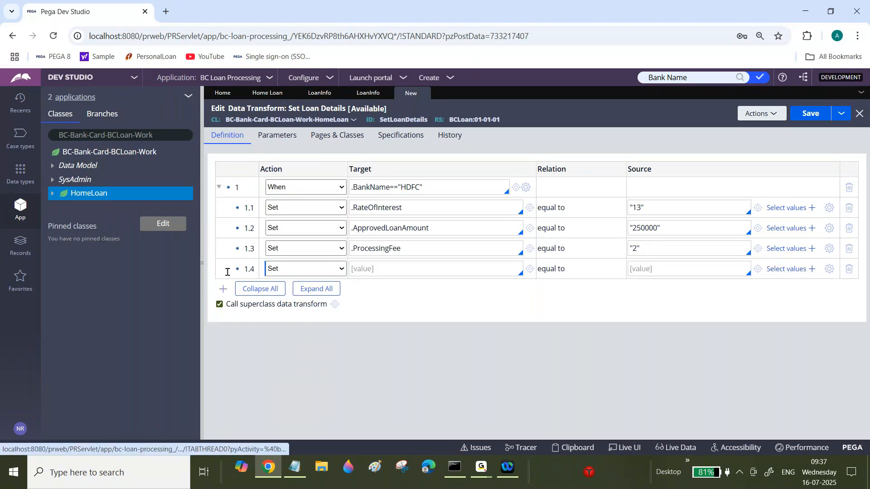
{"action": "left_click", "coordinate": [383, 268]}
{"action": "type", "text": "."}
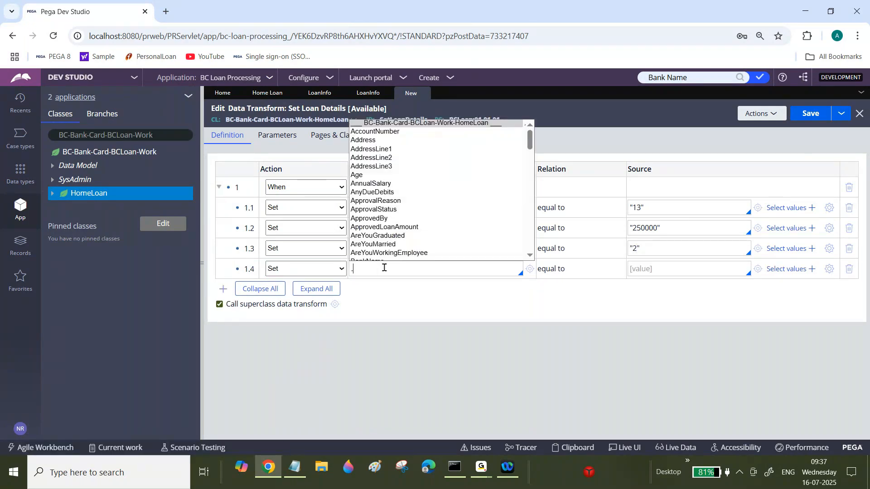
{"action": "type", "text": "To"}
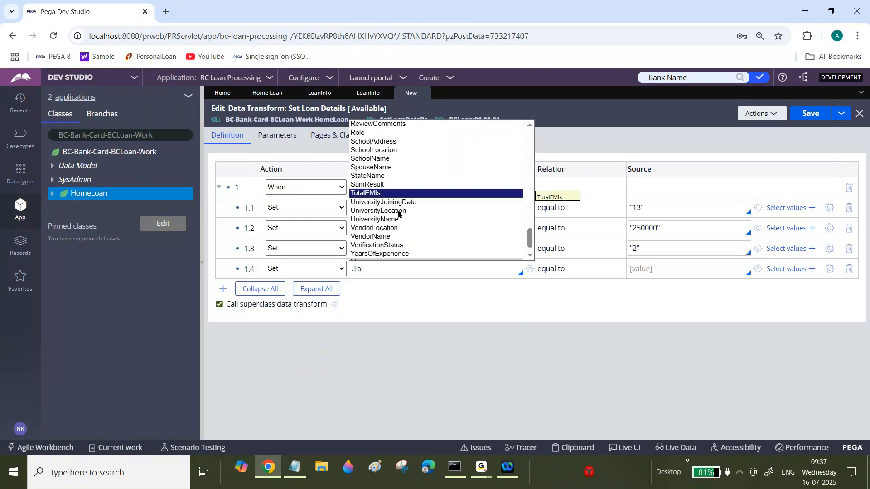
{"action": "left_click", "coordinate": [376, 194]}
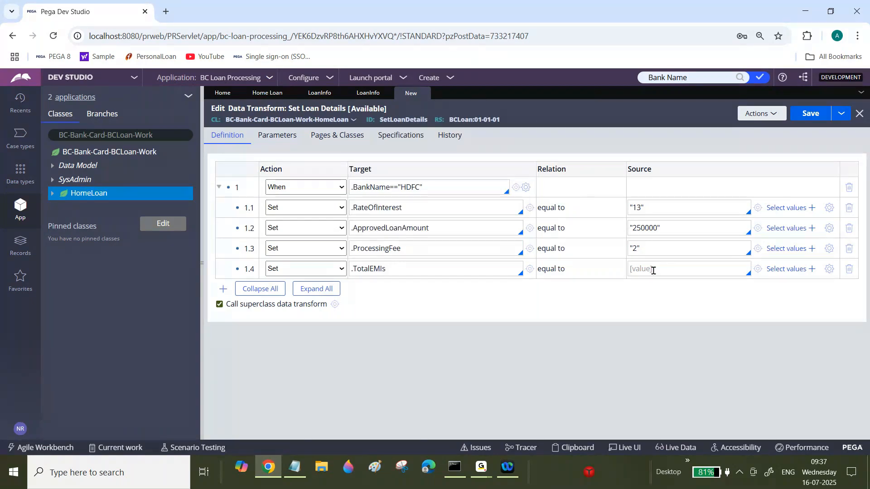
{"action": "type", "text": "2500"}
{"action": "key", "text": "BackSpace"}
{"action": "key", "text": "BackSpace"}
{"action": "key", "text": "BackSpace"}
{"action": "key", "text": "BackSpace"}
{"action": "type", "text": "60"}
Add child row 1.5 setting .PerMonthEMI equal to "34000".
{"action": "left_click", "coordinate": [223, 289]}
{"action": "left_click", "coordinate": [407, 288]}
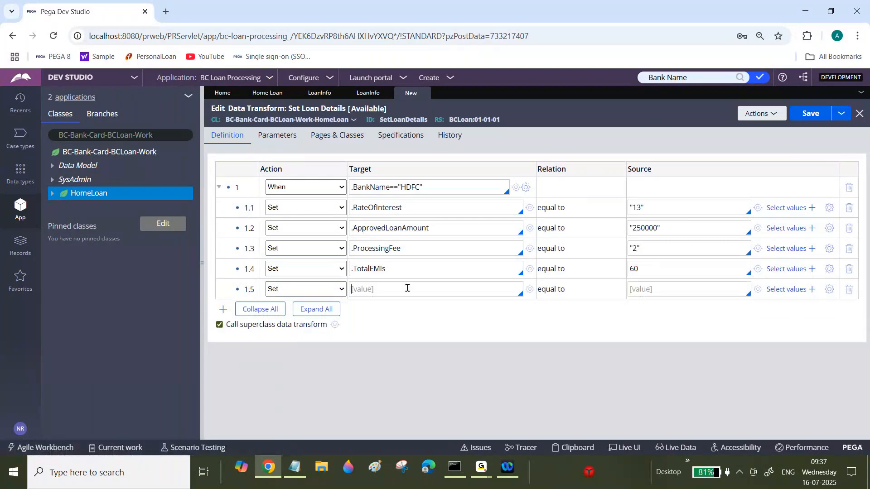
{"action": "type", "text": ".Per"}
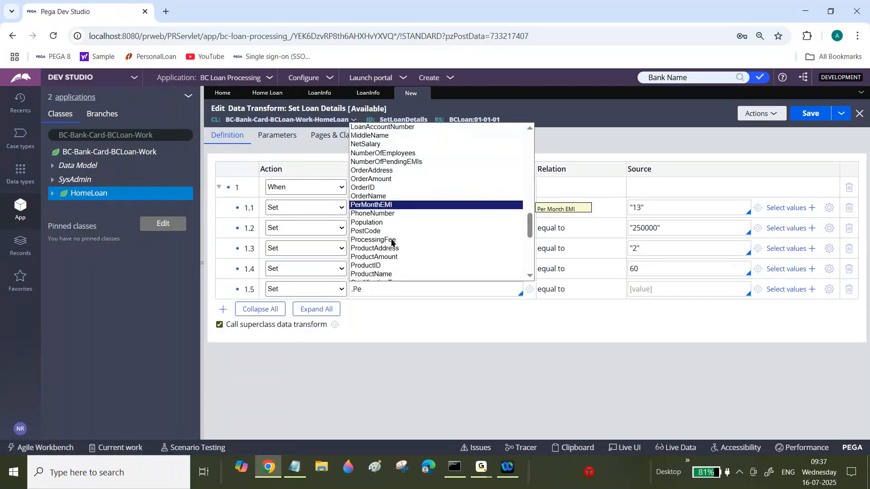
{"action": "left_click", "coordinate": [397, 205]}
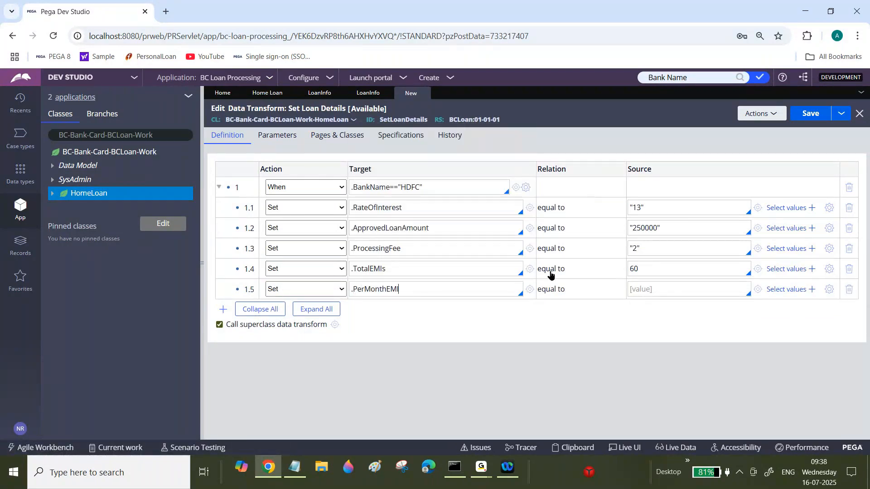
{"action": "left_click", "coordinate": [652, 290]}
{"action": "type", "text": "3"}
{"action": "type", "text": "40"}
{"action": "type", "text": "00"}
{"action": "type", "text": "\""}
{"action": "type", "text": "\""}
Save the Set Loan Details data transform.
{"action": "triple_click", "coordinate": [409, 187]}
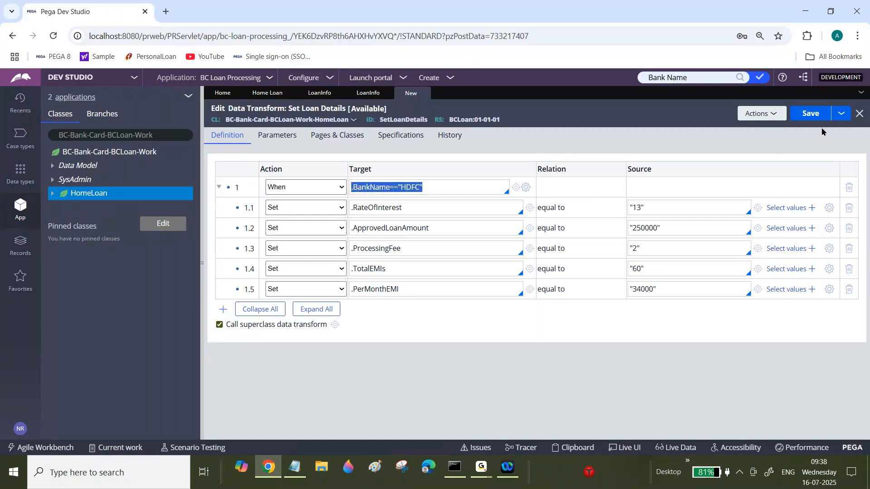
{"action": "left_click", "coordinate": [811, 114]}
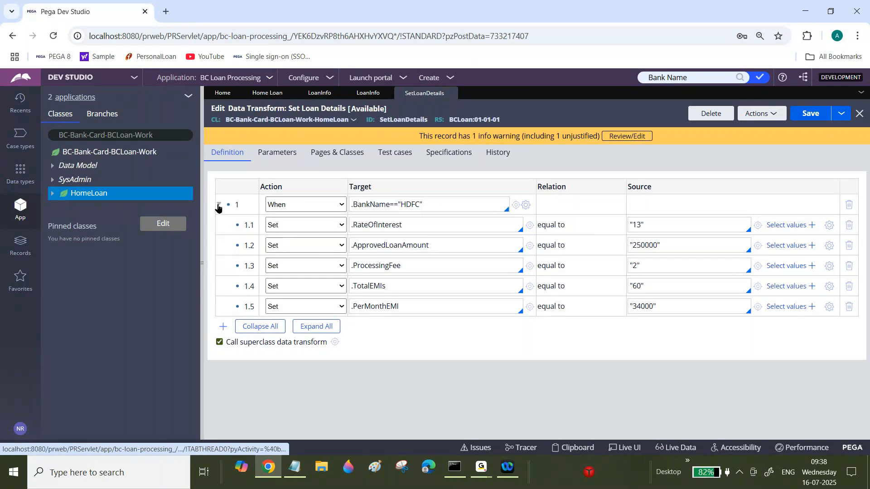
Collapse the HDFC When block and add four new top-level Set rows below it.
{"action": "left_click", "coordinate": [219, 206]}
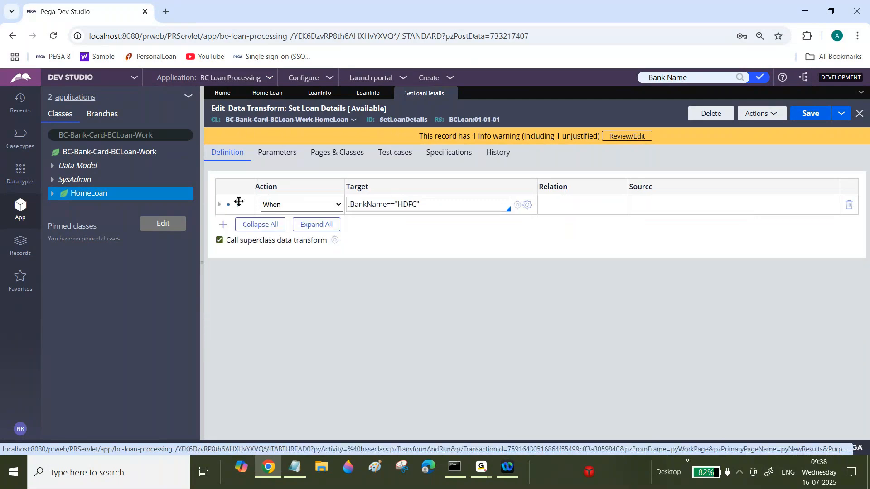
{"action": "left_click", "coordinate": [459, 204]}
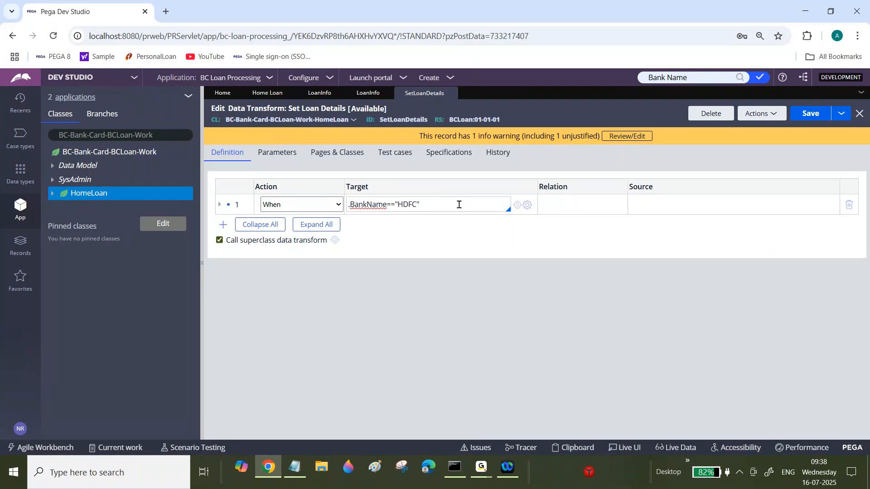
{"action": "key", "text": "shift+Left"}
{"action": "left_click", "coordinate": [459, 204]}
{"action": "double_click", "coordinate": [451, 204]}
{"action": "left_click", "coordinate": [451, 204]}
{"action": "left_click", "coordinate": [224, 224]}
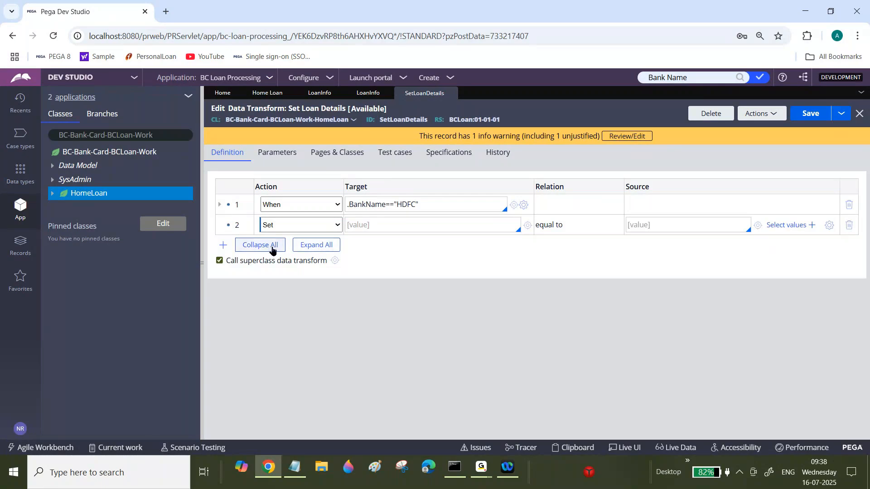
{"action": "left_click", "coordinate": [383, 227]}
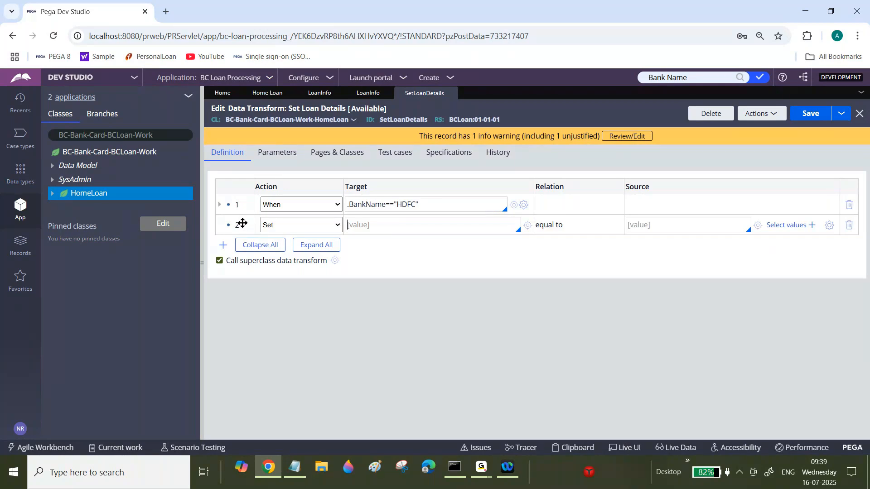
{"action": "left_click", "coordinate": [223, 246]}
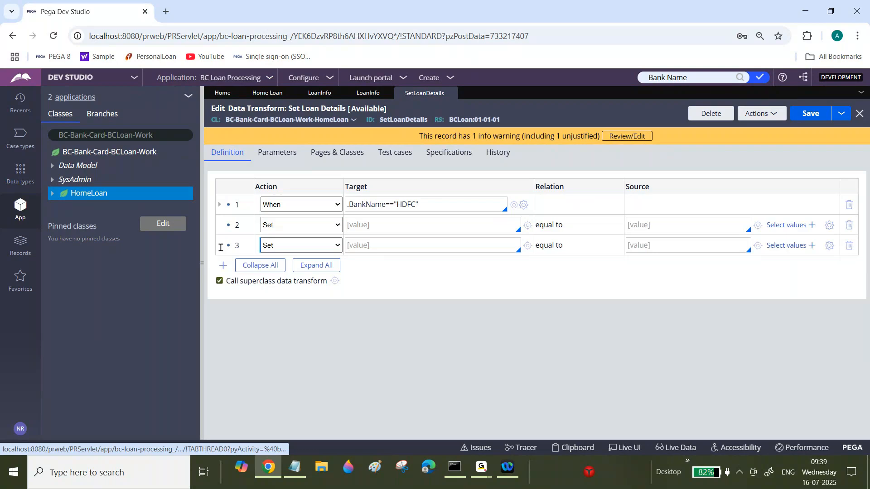
{"action": "right_click", "coordinate": [233, 223]}
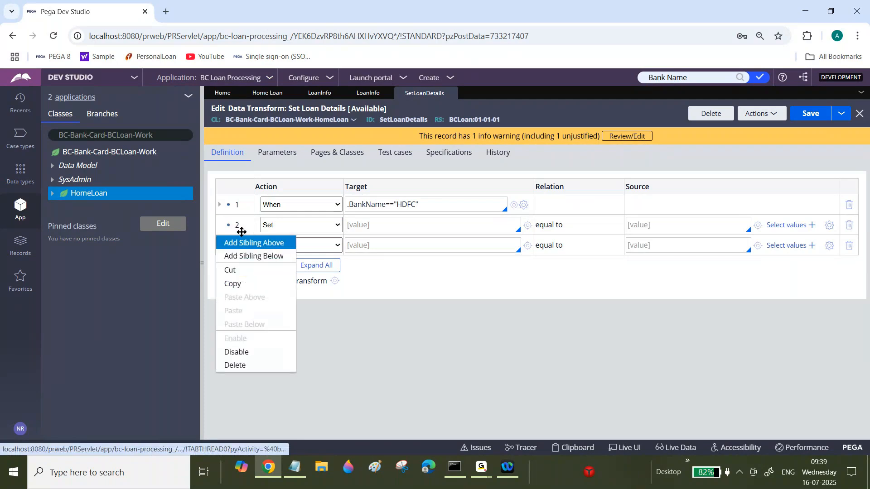
{"action": "left_click", "coordinate": [273, 243]}
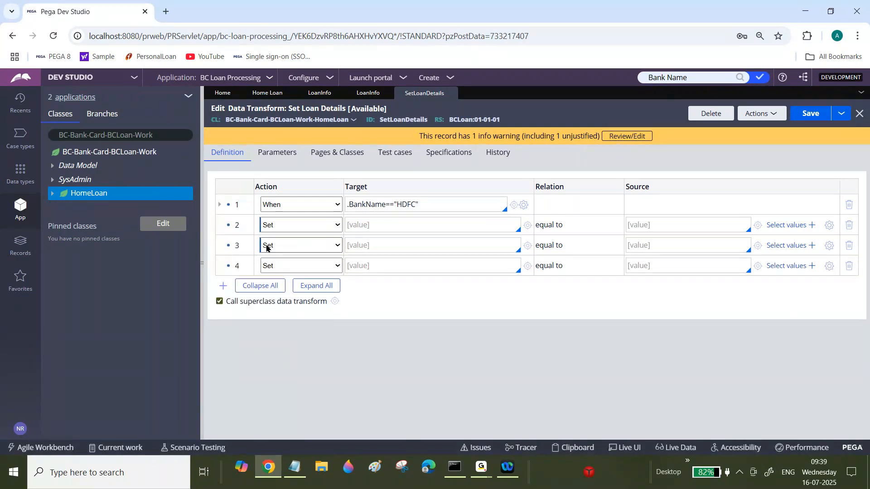
{"action": "right_click", "coordinate": [231, 245]}
{"action": "left_click", "coordinate": [248, 274]}
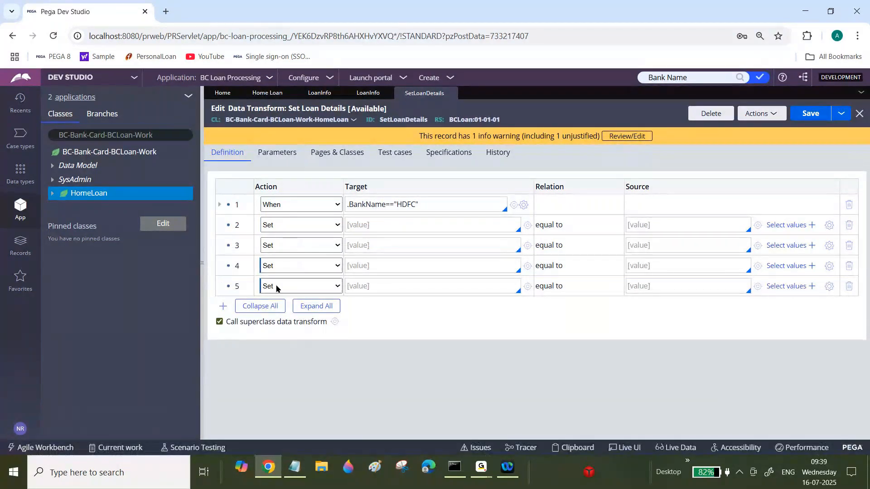
Copy the HDFC When row and paste it into row 2.
{"action": "right_click", "coordinate": [238, 202]}
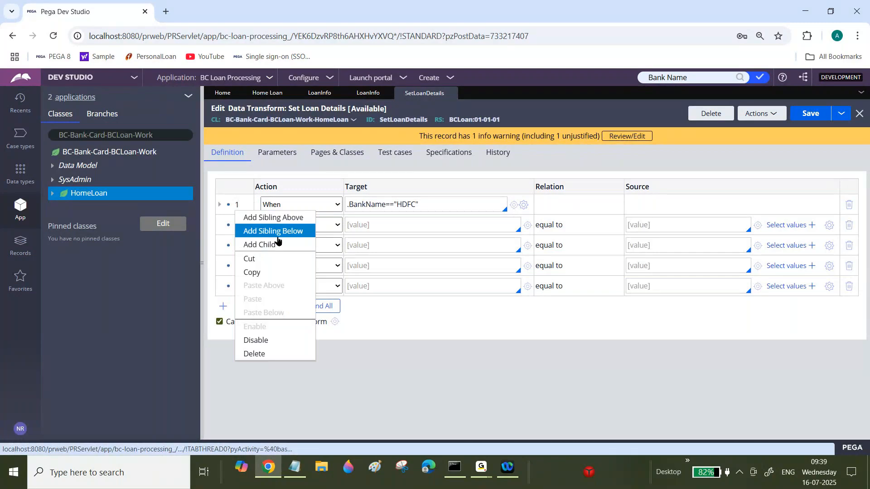
{"action": "left_click", "coordinate": [259, 274]}
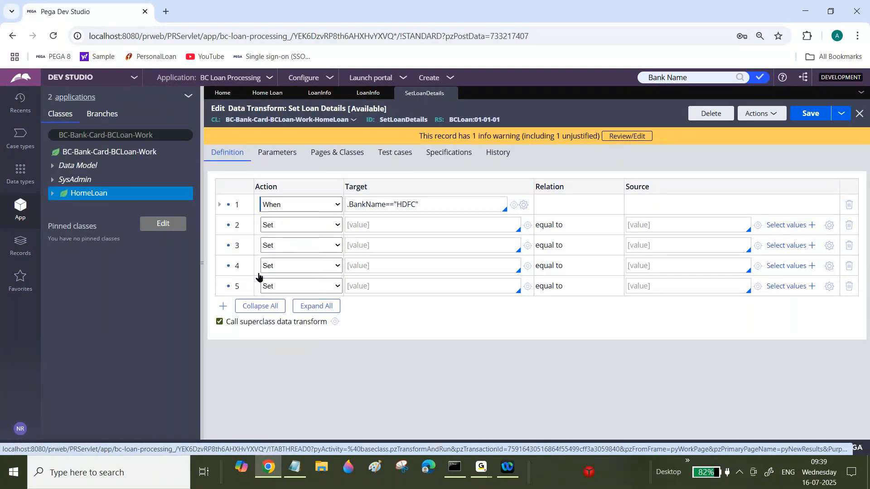
{"action": "right_click", "coordinate": [234, 226]}
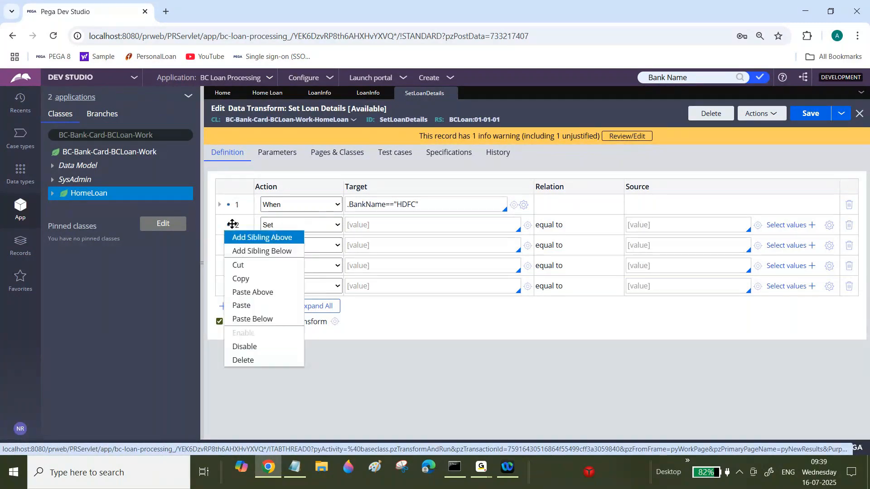
{"action": "left_click", "coordinate": [252, 312]}
Change row 2 to Otherwise When with the condition .BankName=="SBI".
{"action": "left_click", "coordinate": [316, 225]}
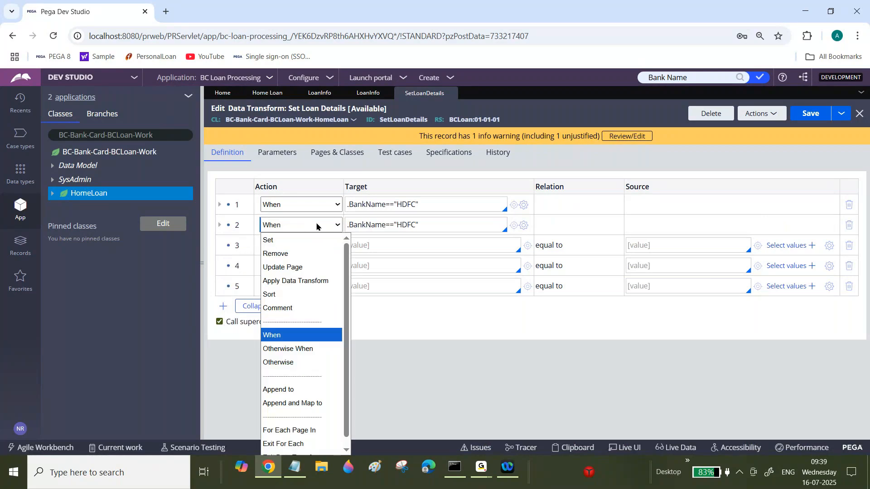
{"action": "left_click", "coordinate": [311, 350]}
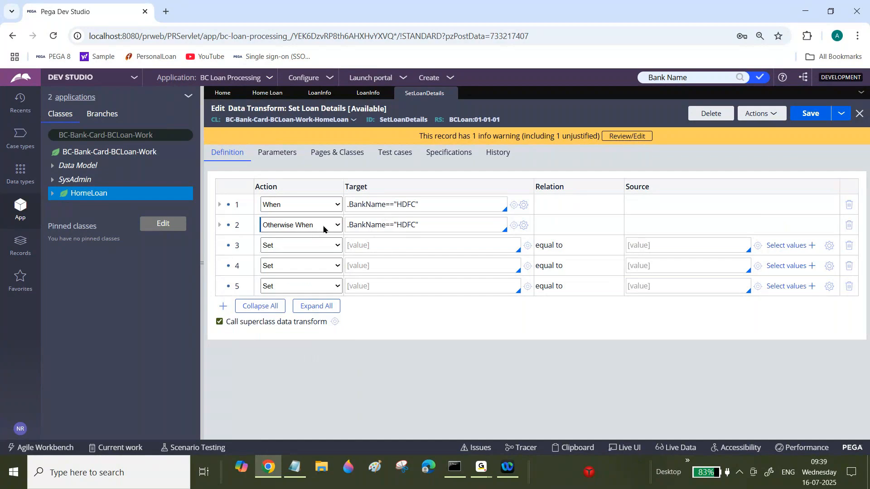
{"action": "double_click", "coordinate": [404, 225]}
{"action": "type", "text": "SBI"}
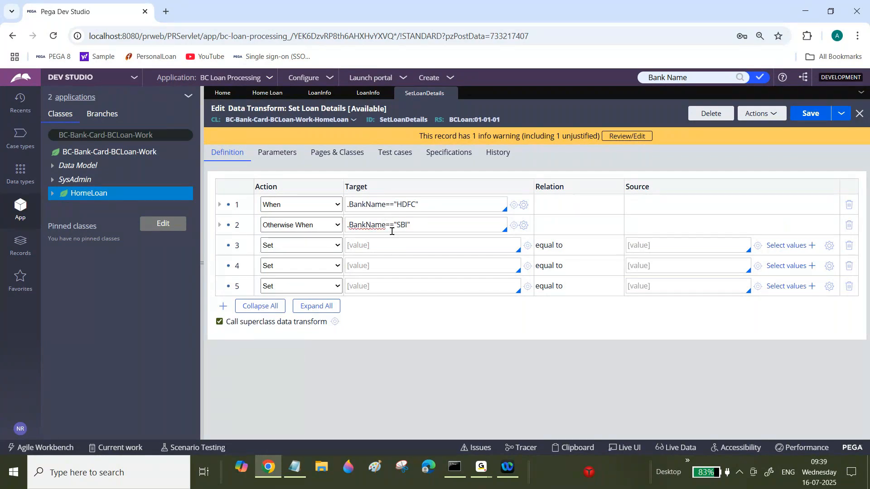
Paste the copied HDFC When block into row 3 and change it to Otherwise When with condition .BankName=="ICICI".
{"action": "right_click", "coordinate": [236, 241]}
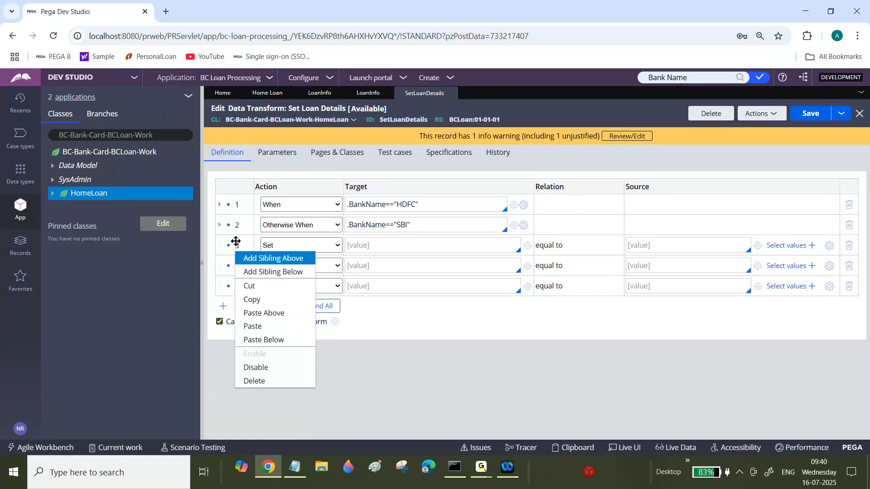
{"action": "left_click", "coordinate": [267, 258]}
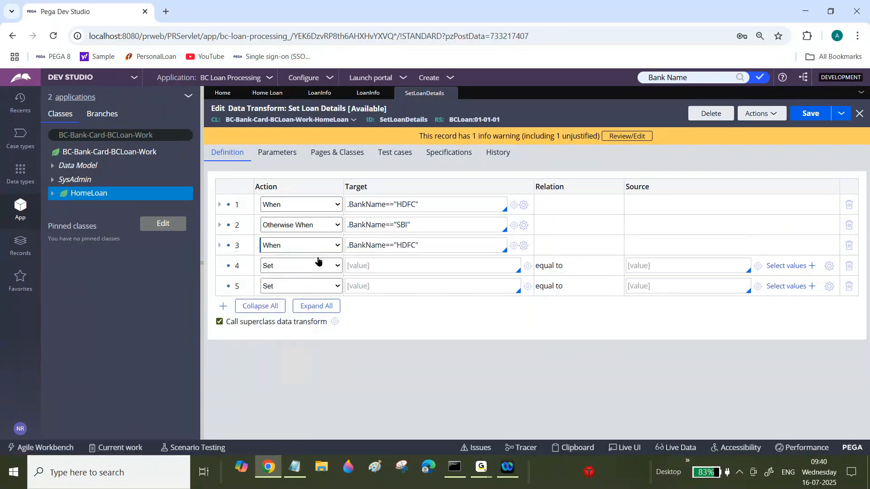
{"action": "left_click", "coordinate": [300, 246]}
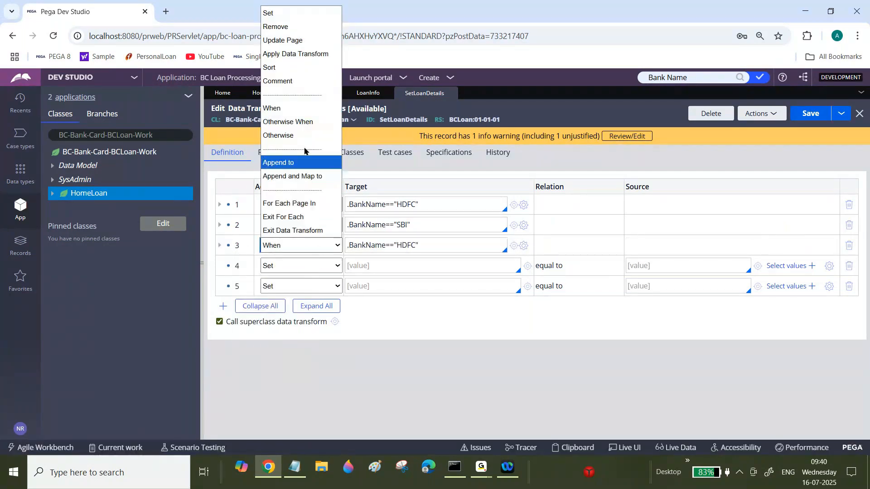
{"action": "left_click", "coordinate": [294, 121]}
{"action": "double_click", "coordinate": [405, 244]}
{"action": "type", "text": "ICICI"}
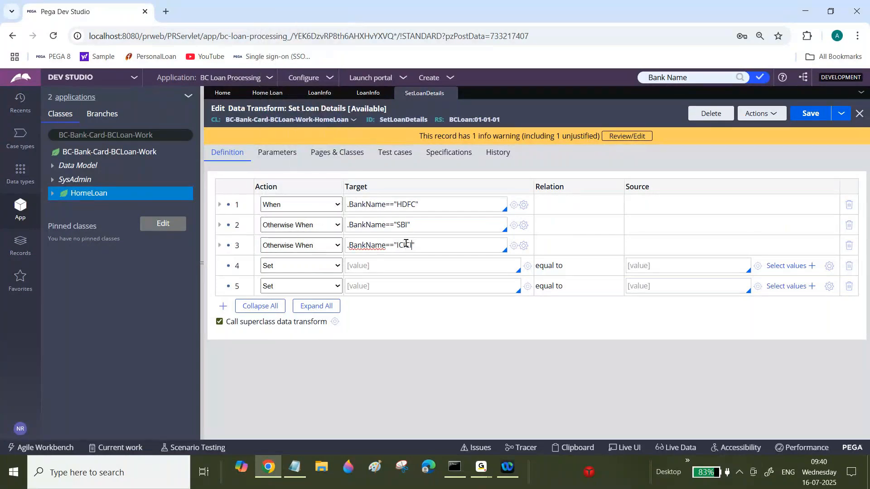
Paste the HDFC block into row 4 and change it to Otherwise When with condition .BankName=="Barclays".
{"action": "right_click", "coordinate": [236, 265]}
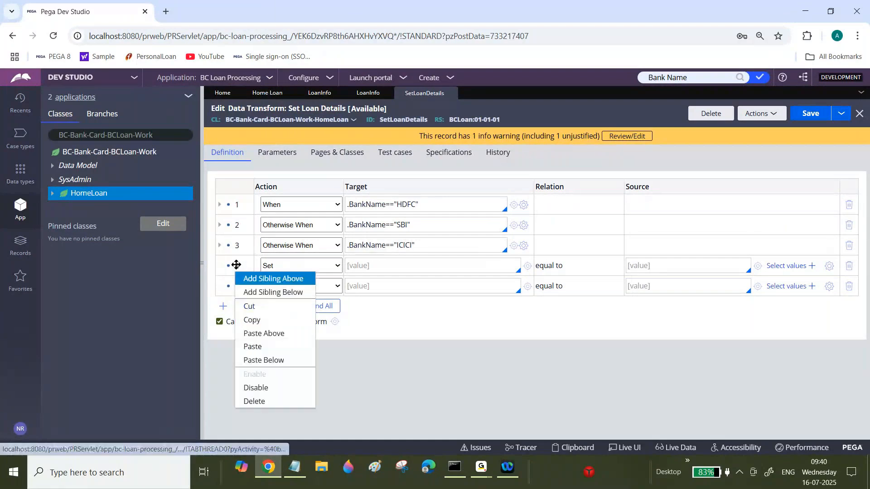
{"action": "left_click", "coordinate": [269, 344]}
{"action": "double_click", "coordinate": [406, 265]}
{"action": "type", "text": "Barclays"}
{"action": "left_click", "coordinate": [297, 266]}
{"action": "left_click", "coordinate": [293, 142]}
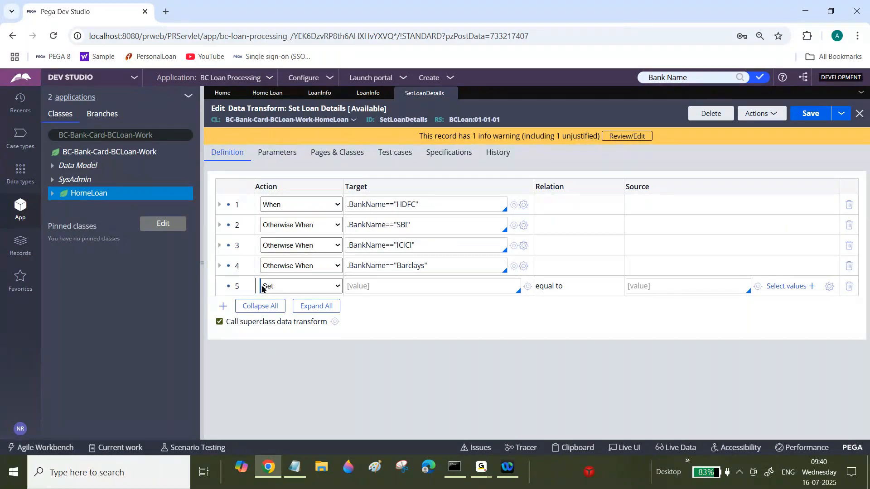
Paste the HDFC block into row 5 and change its action to Otherwise.
{"action": "right_click", "coordinate": [238, 284]}
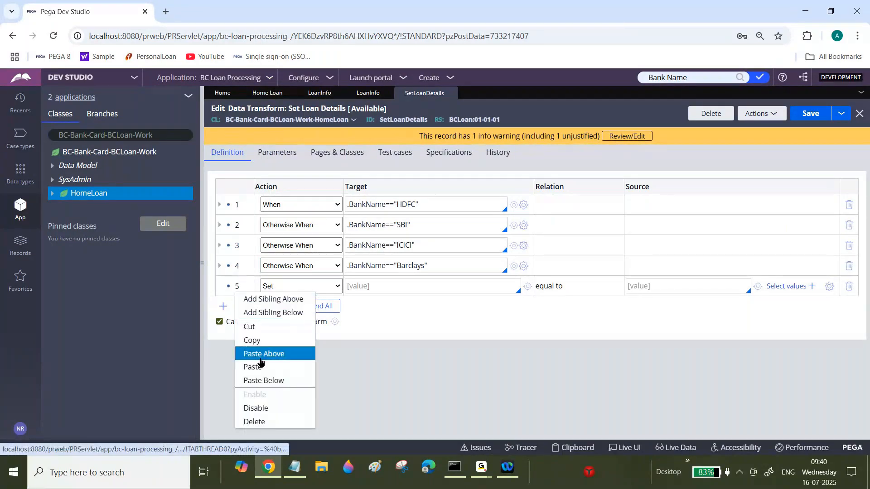
{"action": "left_click", "coordinate": [253, 367]}
{"action": "left_click", "coordinate": [303, 286]}
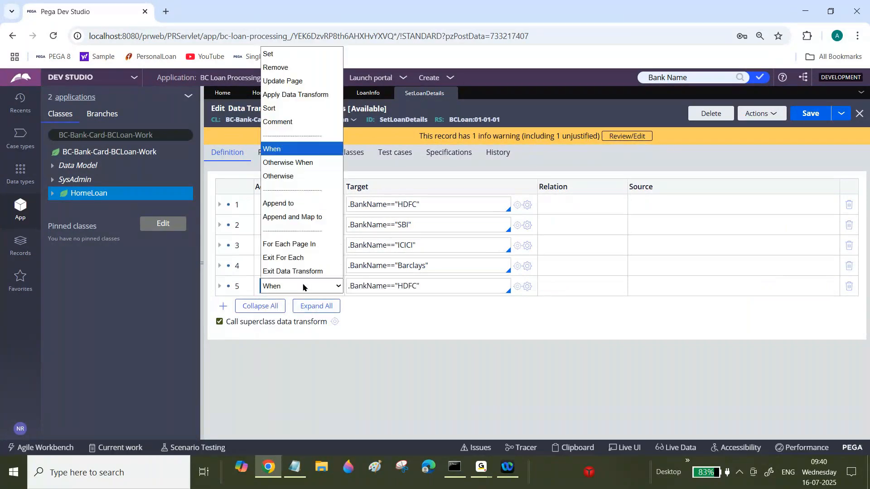
{"action": "left_click", "coordinate": [297, 178]}
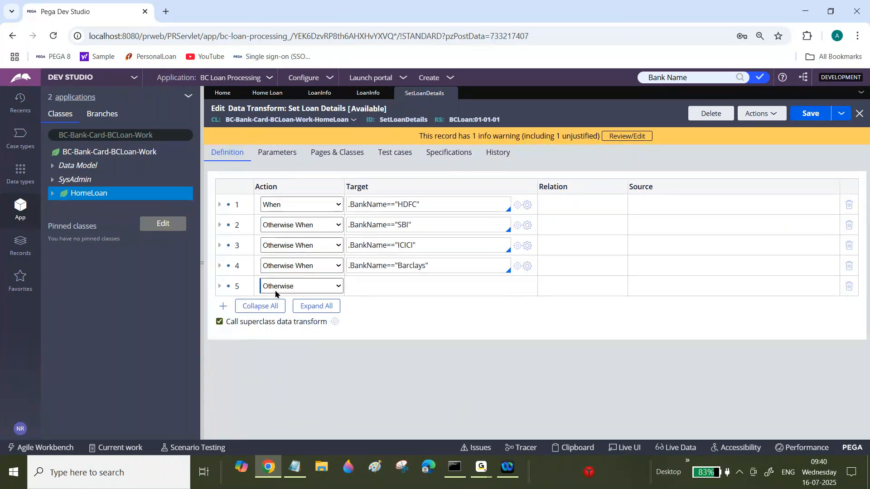
Expand the SBI block and set its RateOfInterest source to "12".
{"action": "left_click", "coordinate": [219, 225]}
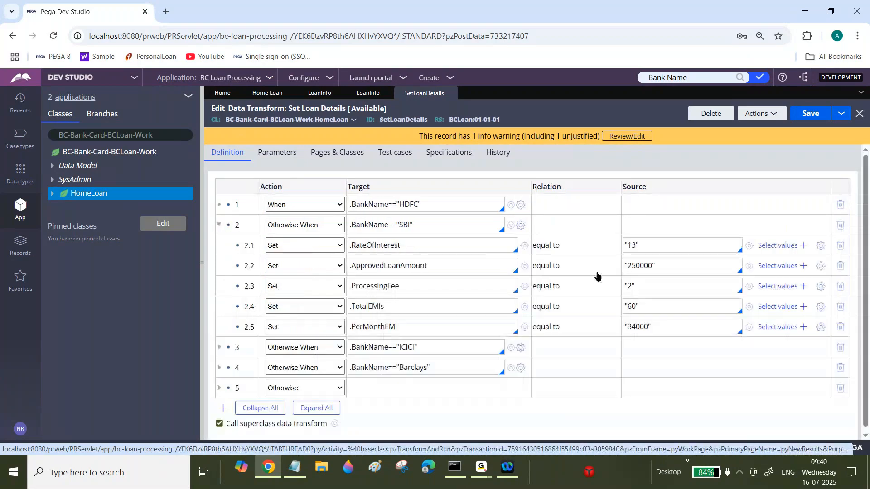
{"action": "left_click", "coordinate": [638, 248]}
{"action": "key", "text": "BackSpace"}
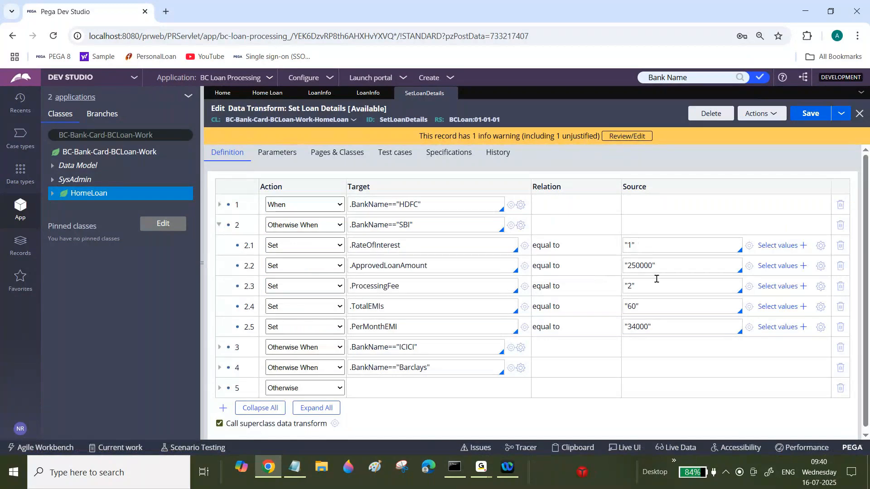
{"action": "type", "text": "2"}
{"action": "left_click", "coordinate": [634, 267]}
{"action": "left_click", "coordinate": [657, 328]}
{"action": "key", "text": "ctrl+a"}
{"action": "type", "text": "250000*"}
{"action": "left_click", "coordinate": [110, 480]}
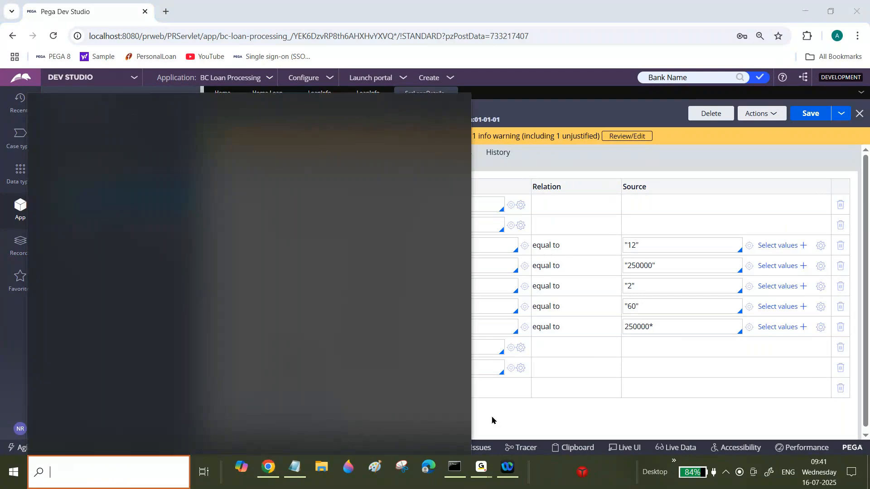
{"action": "left_click", "coordinate": [679, 328]}
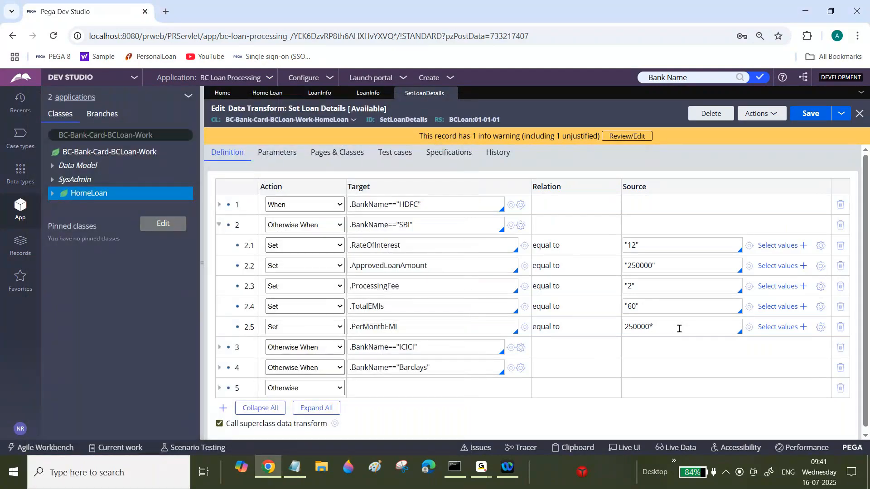
{"action": "key", "text": "shift+Left"}
{"action": "key", "text": "BackSpace"}
{"action": "key", "text": "BackSpace"}
{"action": "key", "text": "BackSpace"}
{"action": "key", "text": "BackSpace"}
{"action": "key", "text": "BackSpace"}
{"action": "key", "text": "BackSpace"}
{"action": "key", "text": "BackSpace"}
Paste a copy of the HDFC block above row 2, then disable and re-enable it.
{"action": "left_click", "coordinate": [218, 227]}
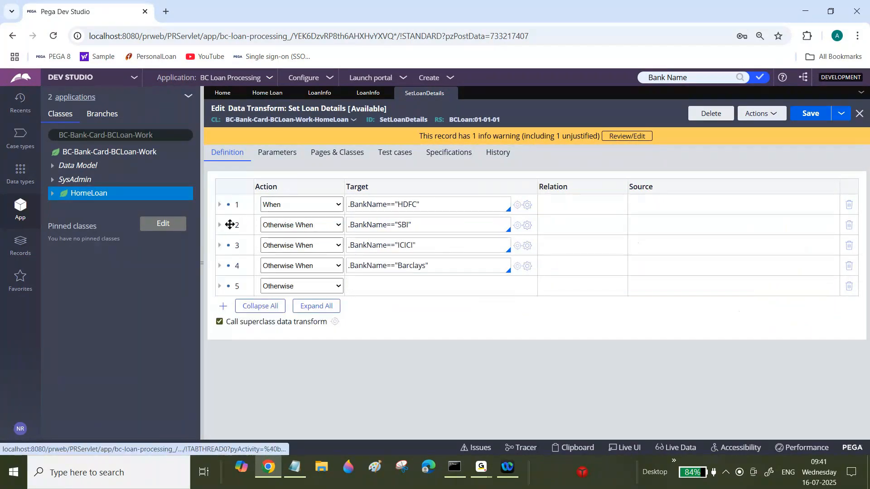
{"action": "right_click", "coordinate": [230, 224]}
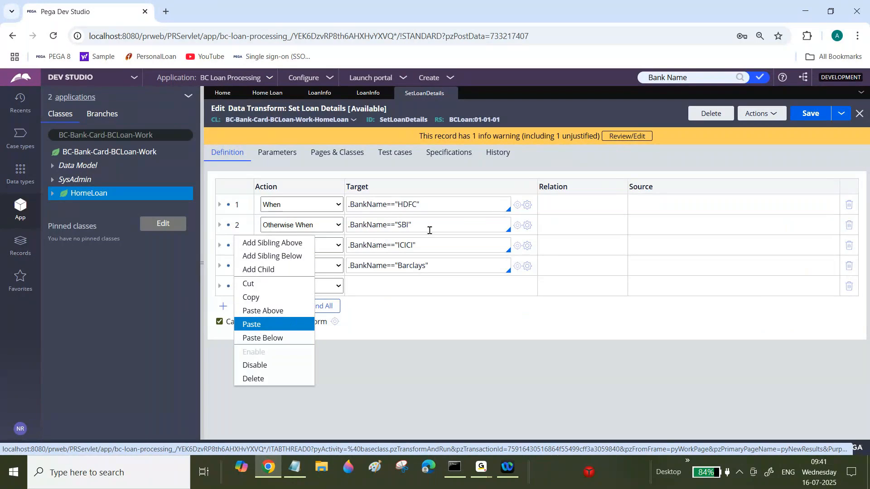
{"action": "left_click", "coordinate": [269, 313]}
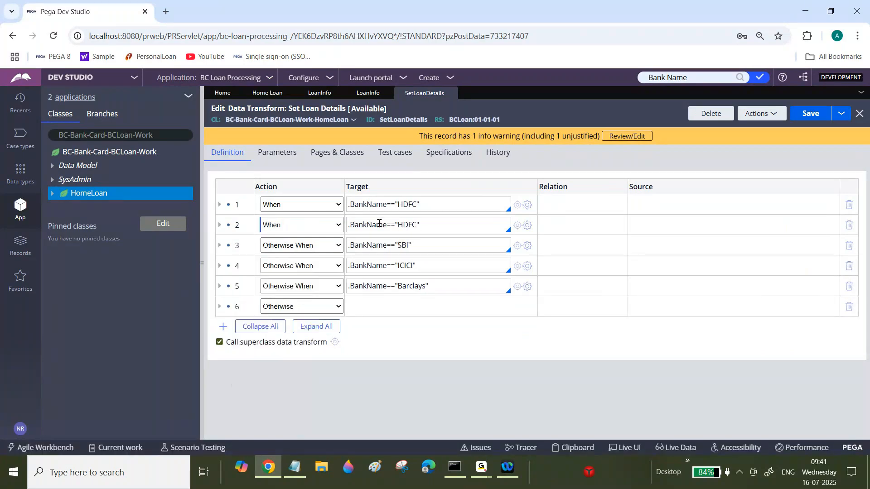
{"action": "right_click", "coordinate": [232, 221]}
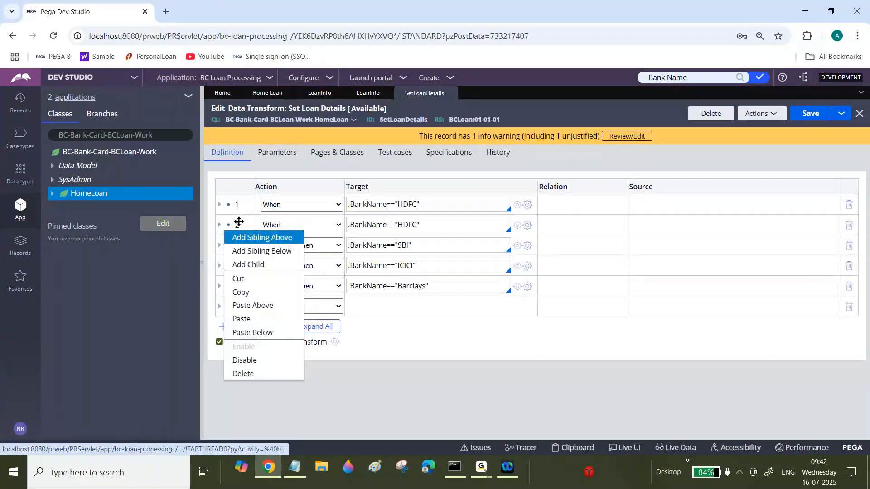
{"action": "left_click", "coordinate": [252, 362]}
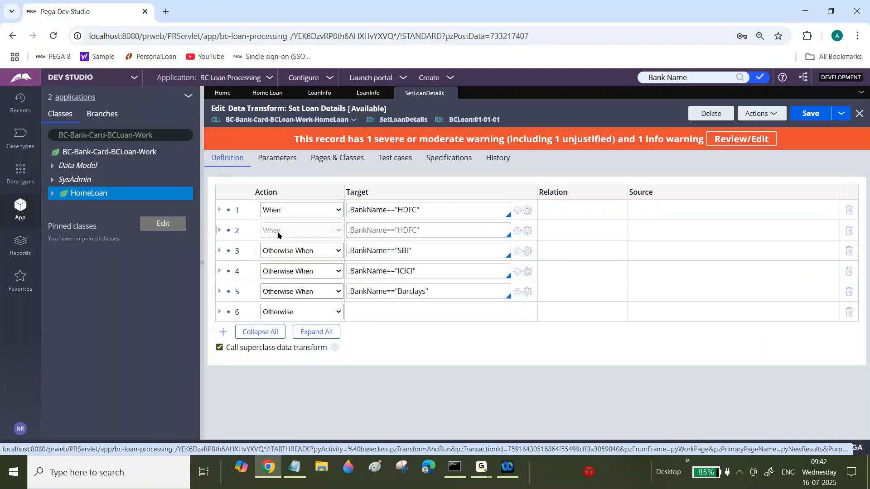
{"action": "right_click", "coordinate": [235, 229]}
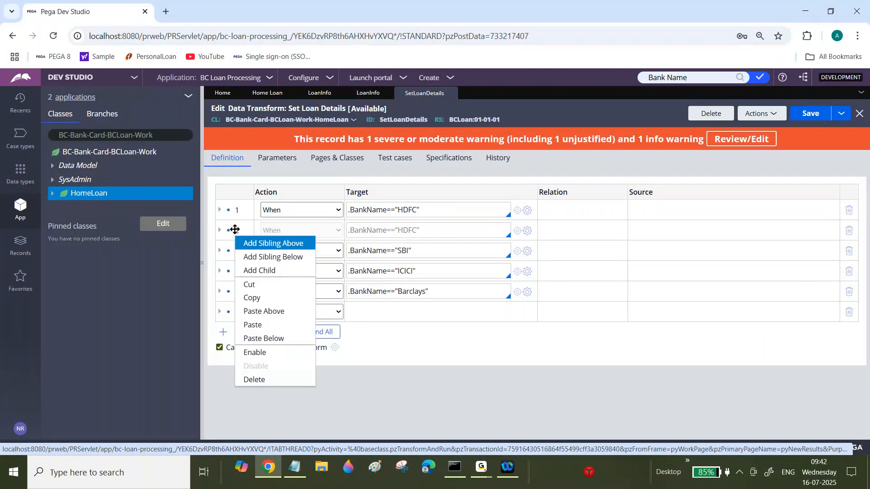
{"action": "left_click", "coordinate": [261, 359]}
Save the data transform and delete the duplicated HDFC When row 2 with its child rows.
{"action": "left_click", "coordinate": [810, 113]}
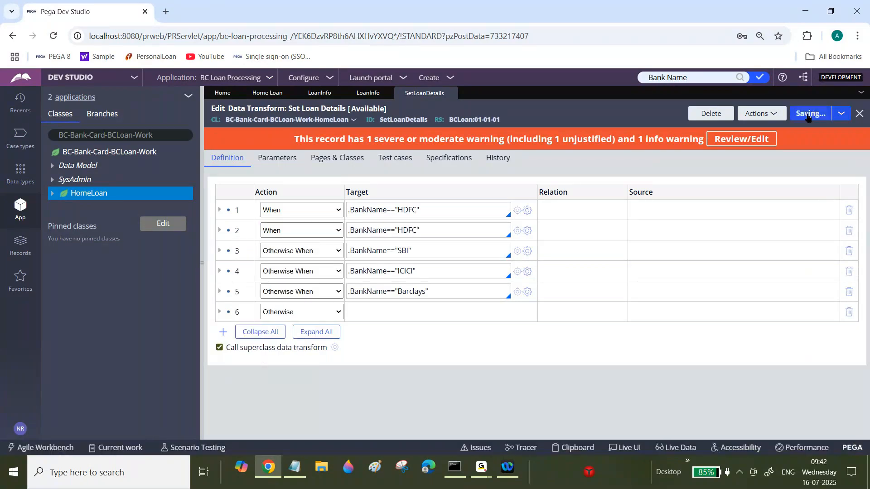
{"action": "left_click", "coordinate": [848, 230]}
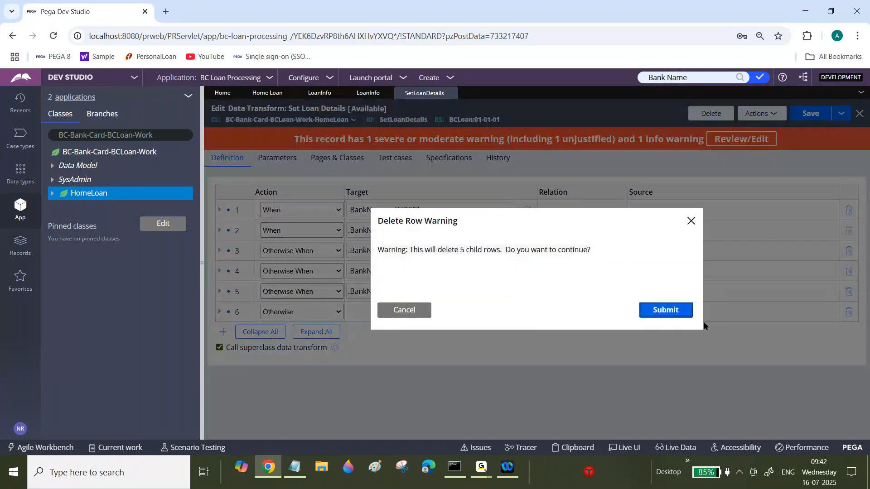
{"action": "left_click", "coordinate": [679, 312]}
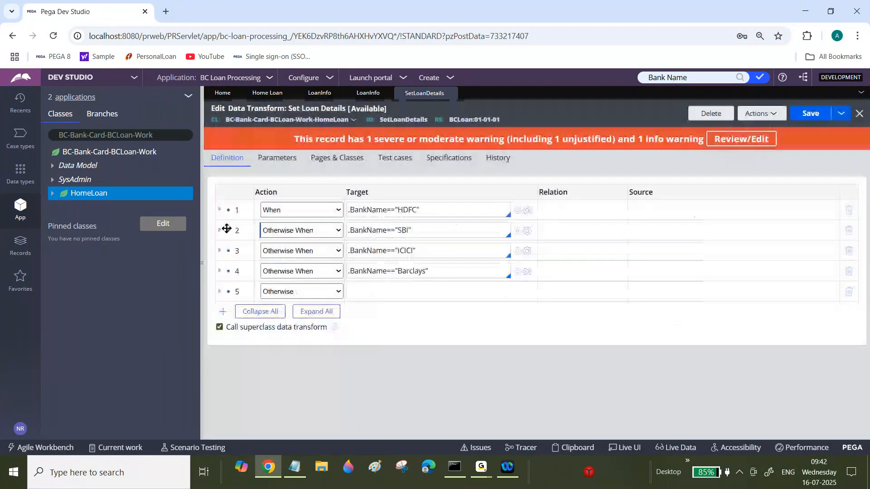
In the SBI block, set ApprovedLoanAmount to "350000", ProcessingFee to "3" and TotalEMIs to "40".
{"action": "left_click", "coordinate": [220, 231]}
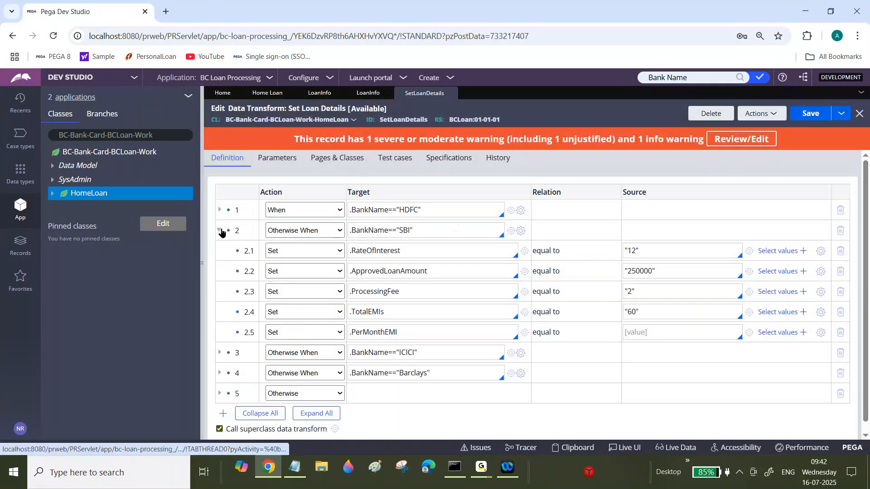
{"action": "left_click", "coordinate": [634, 274]}
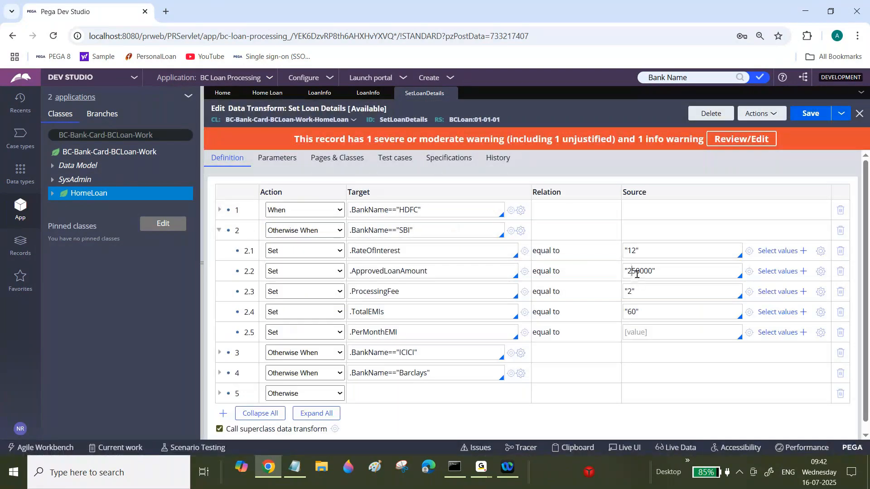
{"action": "key", "text": "BackSpace"}
{"action": "type", "text": "3"}
{"action": "left_click", "coordinate": [633, 295]}
{"action": "key", "text": "BackSpace"}
{"action": "type", "text": "3"}
{"action": "key", "text": "BackSpace"}
{"action": "type", "text": "4"}
Set the SBI block's PerMonthEMI source to "25000".
{"action": "left_click", "coordinate": [655, 329]}
{"action": "type", "text": "\"\""}
{"action": "key", "text": "Left"}
{"action": "left_click", "coordinate": [336, 272]}
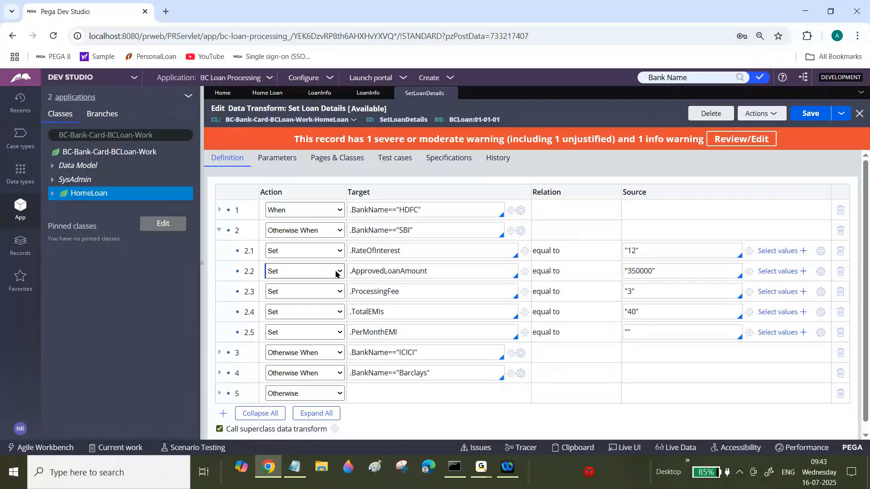
{"action": "left_click", "coordinate": [306, 230]}
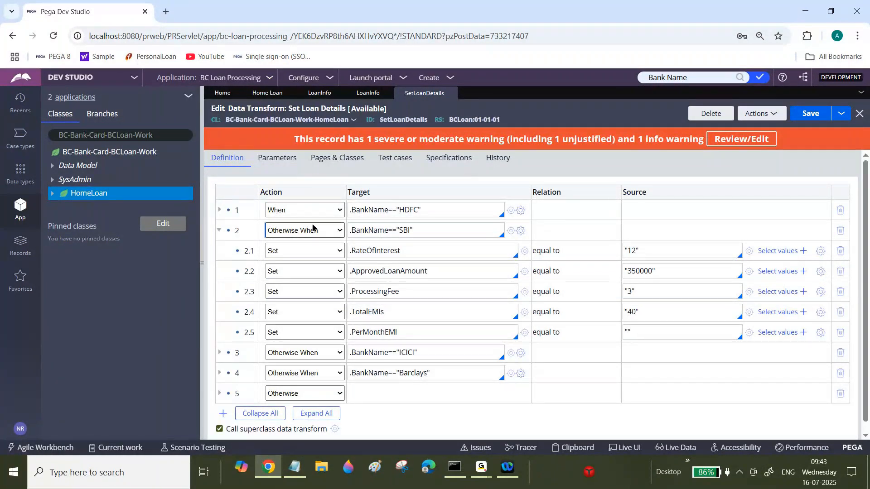
{"action": "left_click", "coordinate": [313, 395]}
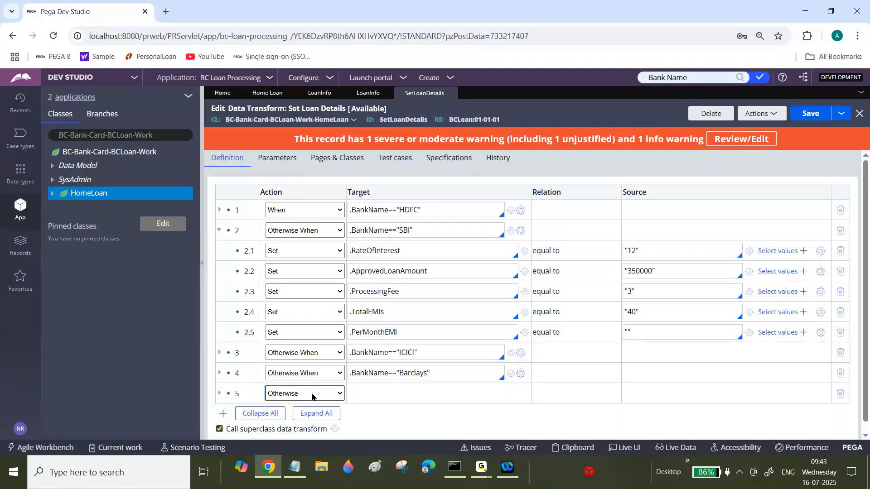
{"action": "left_click", "coordinate": [266, 236]}
{"action": "left_click", "coordinate": [284, 210]}
{"action": "type", "text": "2"}
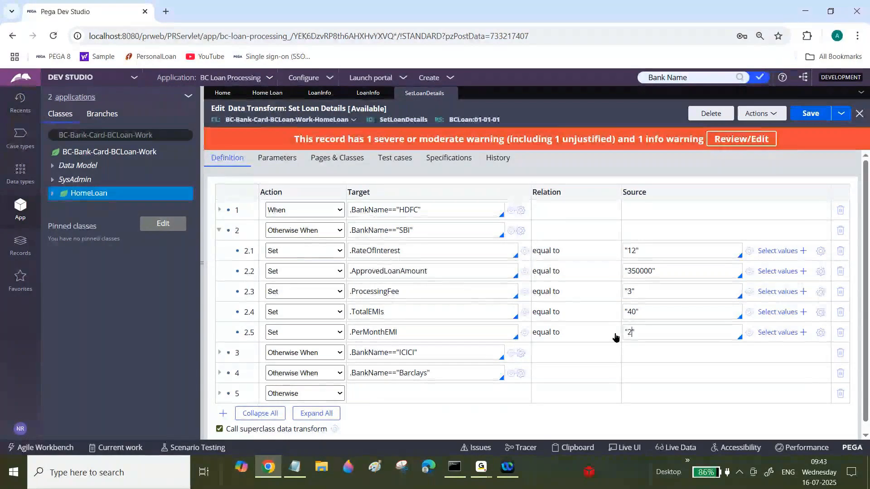
{"action": "type", "text": "5000"}
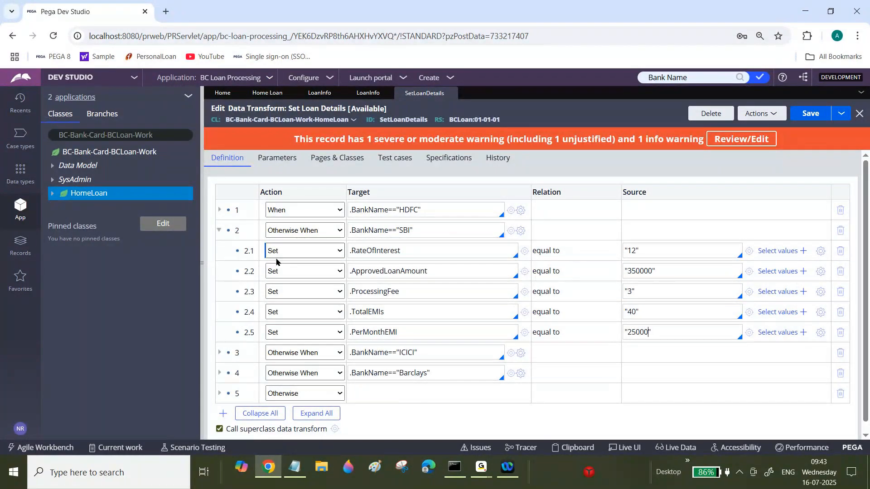
Expand the ICICI block and set RateOfInterest "11", ApprovedLoanAmount "450000", ProcessingFee "3" and PerMonthEMI "50000".
{"action": "left_click", "coordinate": [219, 231]}
{"action": "left_click", "coordinate": [219, 251]}
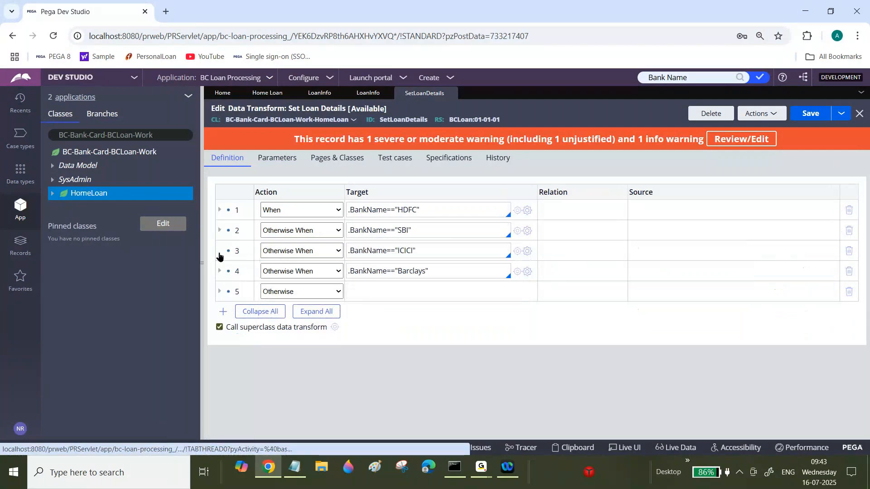
{"action": "left_click_drag", "start_coordinate": [639, 271], "coordinate": [633, 274]}
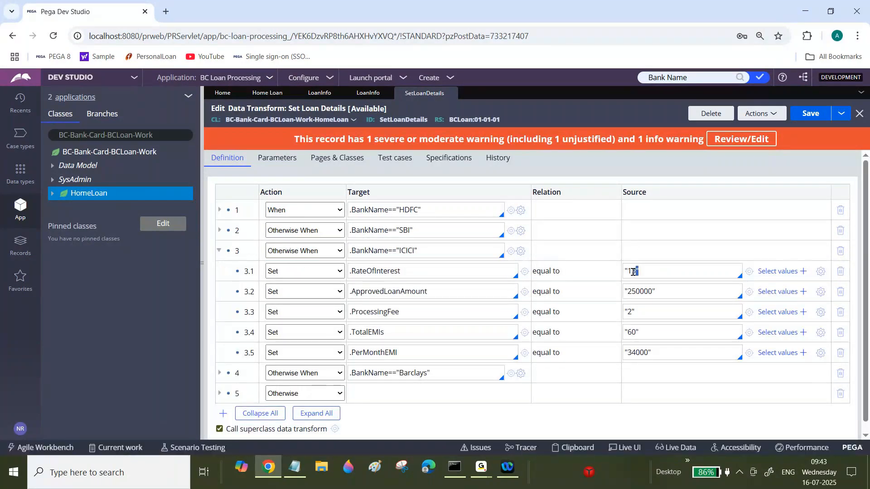
{"action": "key", "text": "BackSpace"}
{"action": "type", "text": "1"}
{"action": "left_click", "coordinate": [630, 291]}
{"action": "key", "text": "BackSpace"}
{"action": "type", "text": "4"}
{"action": "left_click", "coordinate": [631, 312]}
{"action": "key", "text": "BackSpace"}
{"action": "type", "text": "3"}
{"action": "key", "text": "Left"}
{"action": "key", "text": "Left"}
{"action": "key", "text": "Left"}
{"action": "key", "text": "BackSpace"}
{"action": "key", "text": "BackSpace"}
{"action": "type", "text": "50"}
Expand the Barclays block and set RateOfInterest to "14" and ApprovedLoanAmount to "500000".
{"action": "left_click", "coordinate": [221, 374]}
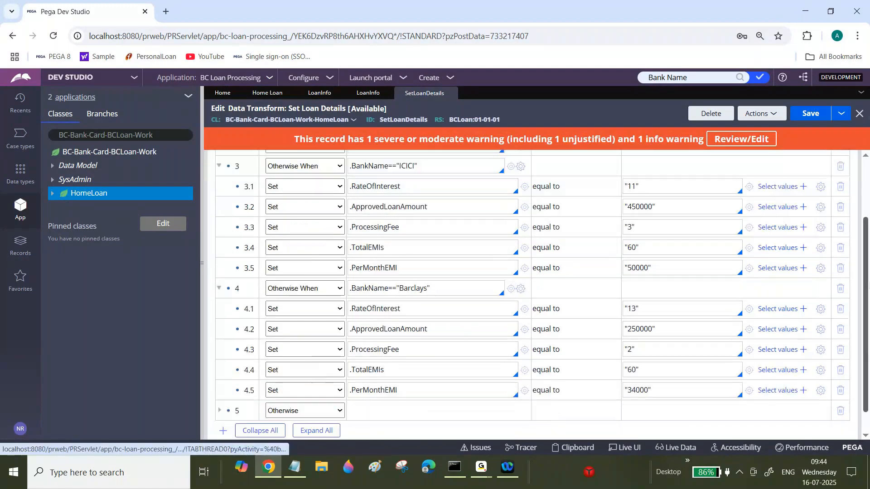
{"action": "scroll", "coordinate": [499, 272], "scroll_direction": "down", "scroll_amount": 3}
{"action": "left_click", "coordinate": [634, 282]}
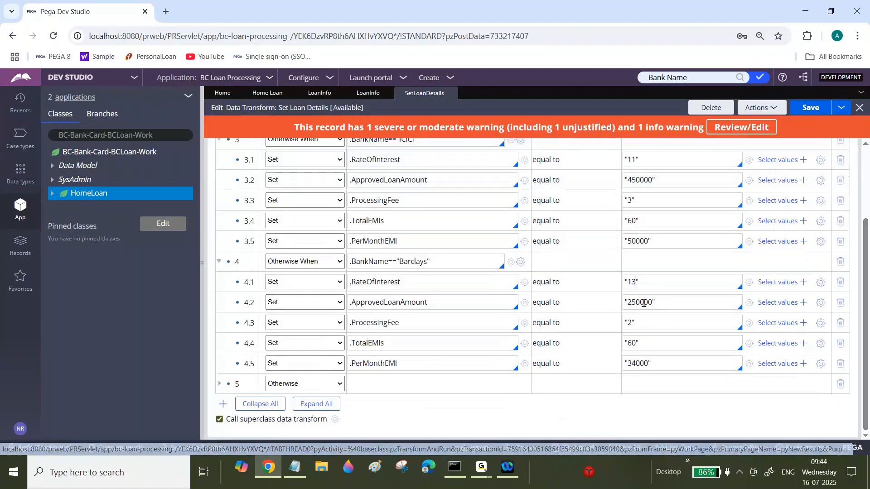
{"action": "key", "text": "BackSpace"}
{"action": "type", "text": "4"}
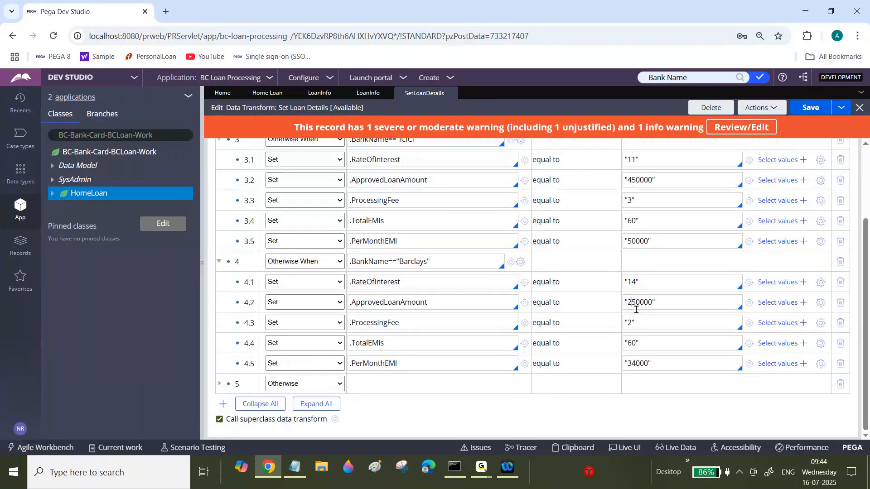
{"action": "key", "text": "BackSpace"}
{"action": "key", "text": "Right"}
{"action": "type", "text": "0"}
In the Barclays block, set ProcessingFee to "1", TotalEMIs to "30" and PerMonthEMI to "60000".
{"action": "left_click", "coordinate": [632, 327]}
{"action": "key", "text": "BackSpace"}
{"action": "type", "text": "1"}
{"action": "left_click", "coordinate": [633, 346]}
{"action": "key", "text": "BackSpace"}
{"action": "type", "text": "3"}
{"action": "left_click_drag", "start_coordinate": [628, 365], "coordinate": [634, 365]}
{"action": "type", "text": "60"}
Expand the Otherwise block and set ApprovedLoanAmount to "200000" and ProcessingFee to "4".
{"action": "left_click", "coordinate": [220, 384]}
{"action": "scroll", "coordinate": [245, 317], "scroll_direction": "down", "scroll_amount": 3}
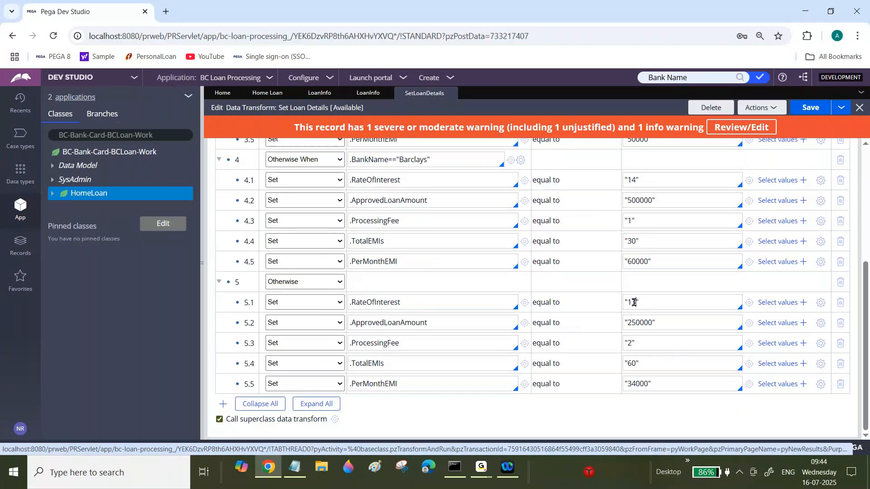
{"action": "double_click", "coordinate": [635, 324]}
{"action": "left_click", "coordinate": [634, 345]}
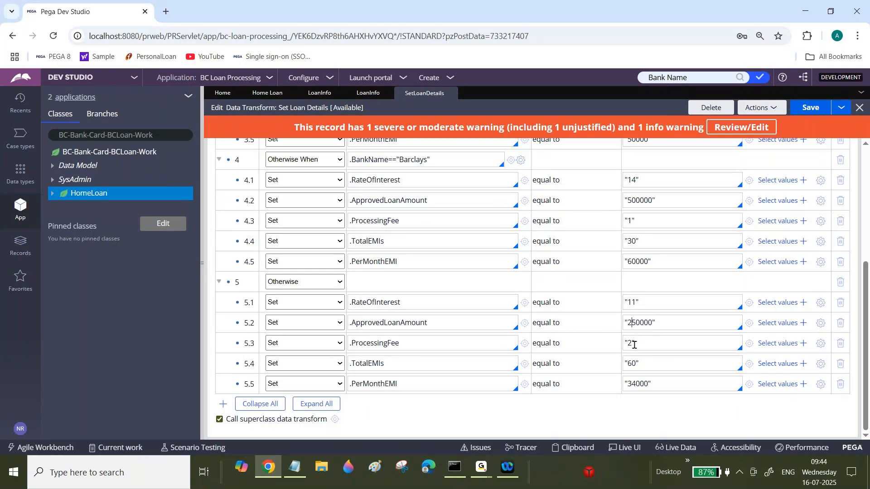
{"action": "key", "text": "BackSpace"}
{"action": "type", "text": "0"}
{"action": "left_click", "coordinate": [631, 345]}
{"action": "key", "text": "BackSpace"}
{"action": "type", "text": "4"}
Set the Otherwise block's PerMonthEMI to "20000" and save the data transform.
{"action": "left_click", "coordinate": [638, 385]}
{"action": "key", "text": "BackSpace"}
{"action": "key", "text": "BackSpace"}
{"action": "type", "text": "20"}
{"action": "left_click", "coordinate": [817, 109]}
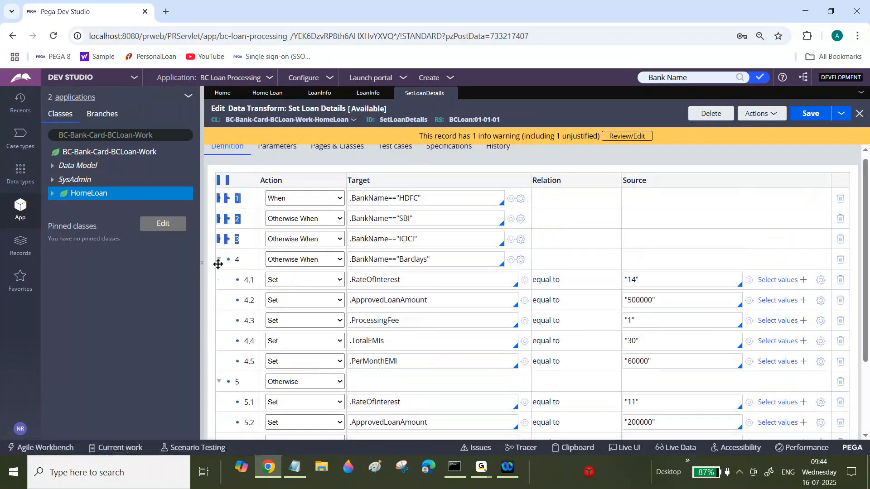
In the Loan Info section, give the Bank Name field an action set triggered by the Change event.
{"action": "left_click", "coordinate": [220, 260]}
{"action": "left_click", "coordinate": [222, 279]}
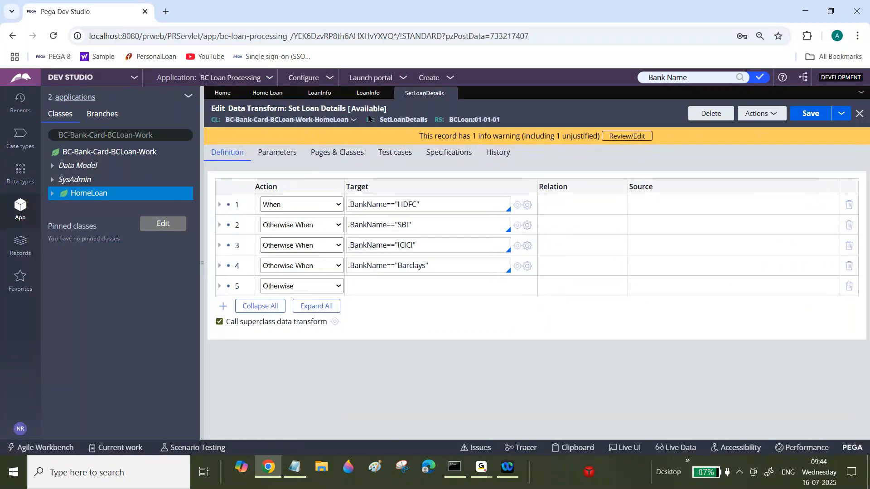
{"action": "left_click", "coordinate": [356, 97]}
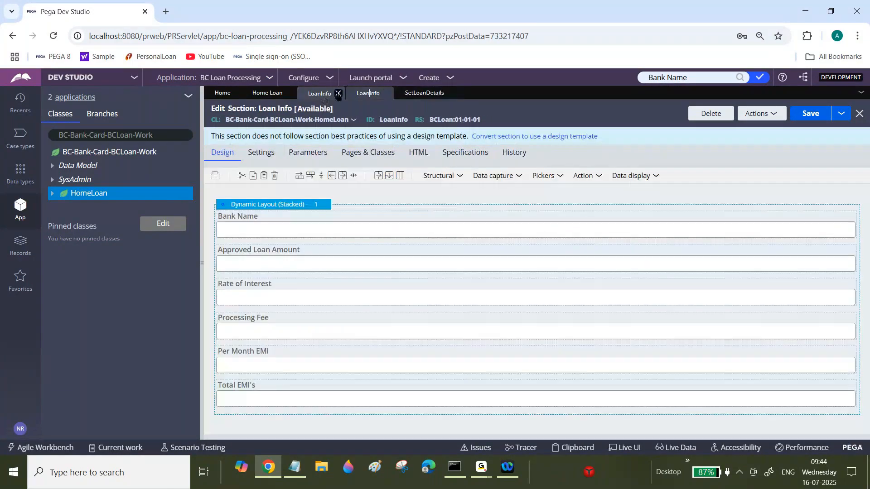
{"action": "left_click", "coordinate": [433, 225]}
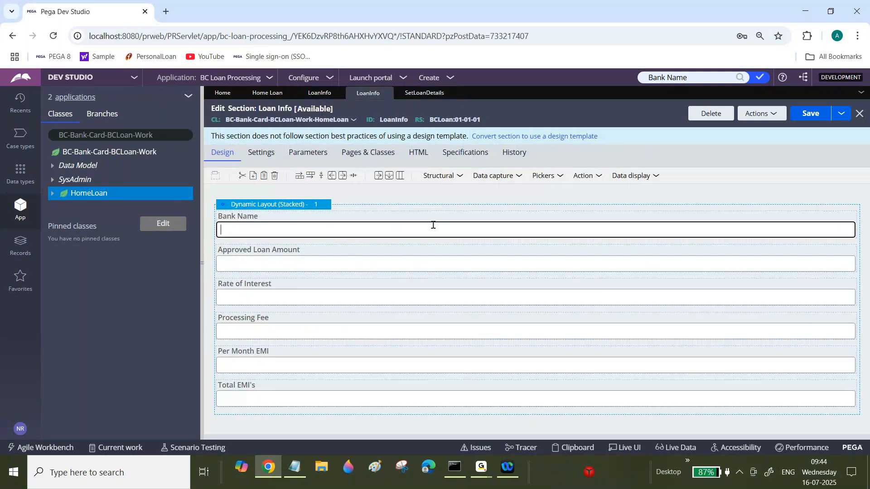
{"action": "left_click", "coordinate": [865, 219]}
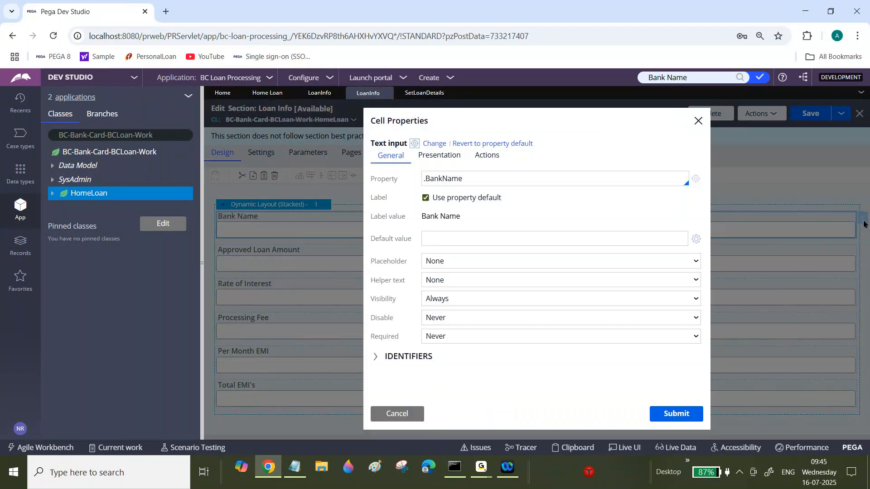
{"action": "left_click", "coordinate": [486, 156]}
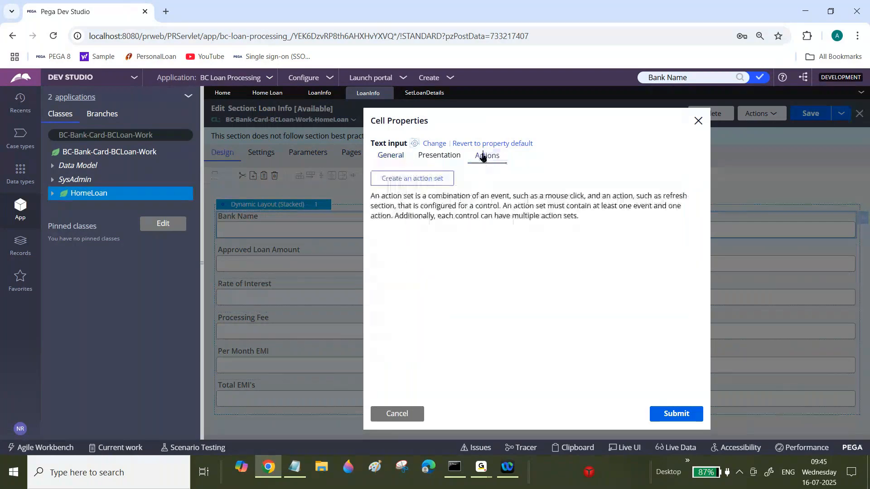
{"action": "left_click", "coordinate": [395, 182]}
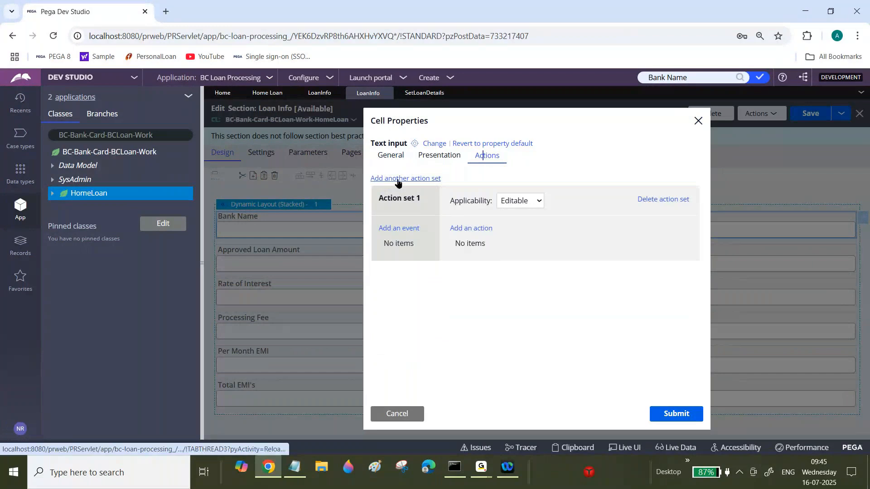
{"action": "left_click", "coordinate": [401, 229]}
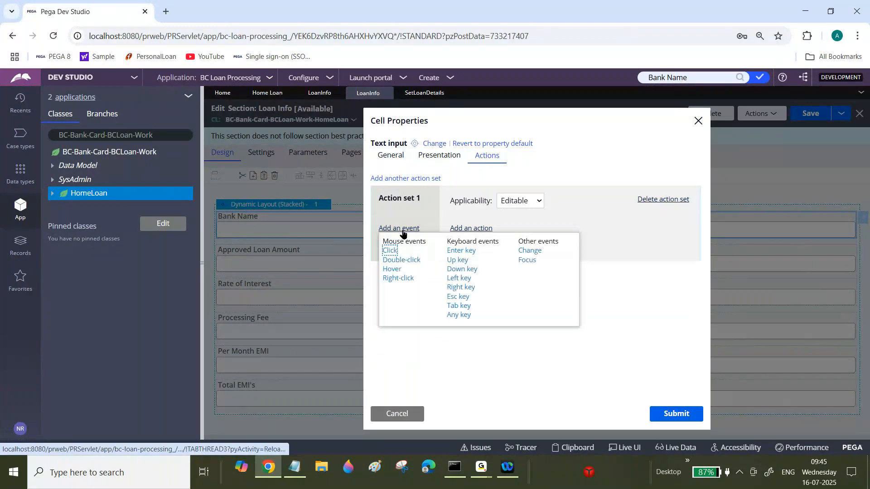
{"action": "left_click", "coordinate": [530, 251]}
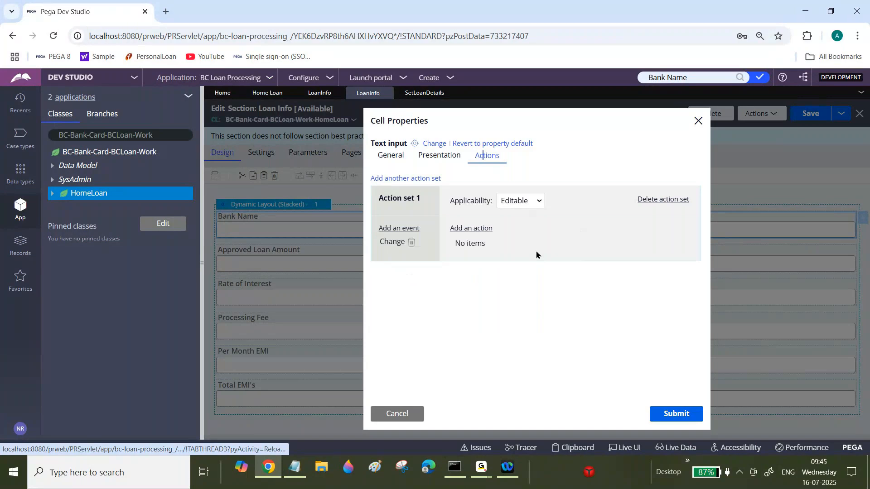
Add a Refresh section action running the SetLoanDetails data transform, submit, and save the section.
{"action": "left_click", "coordinate": [482, 229]}
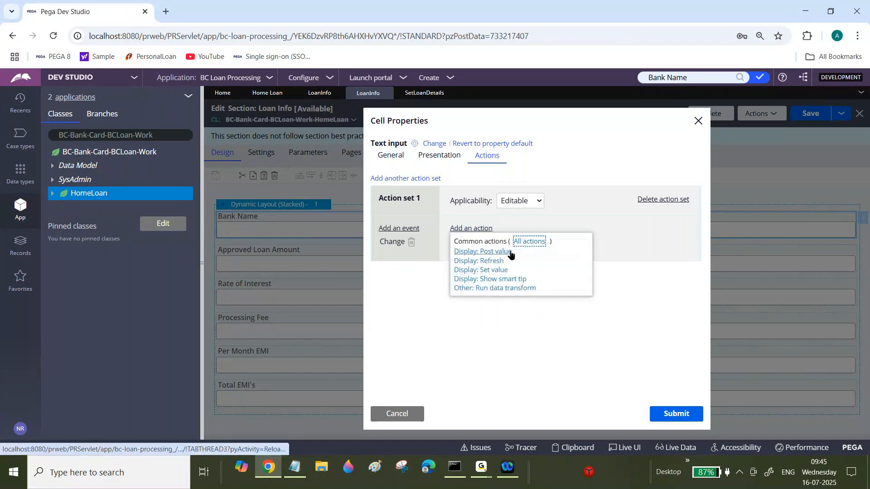
{"action": "left_click", "coordinate": [487, 262]}
{"action": "left_click", "coordinate": [487, 262]}
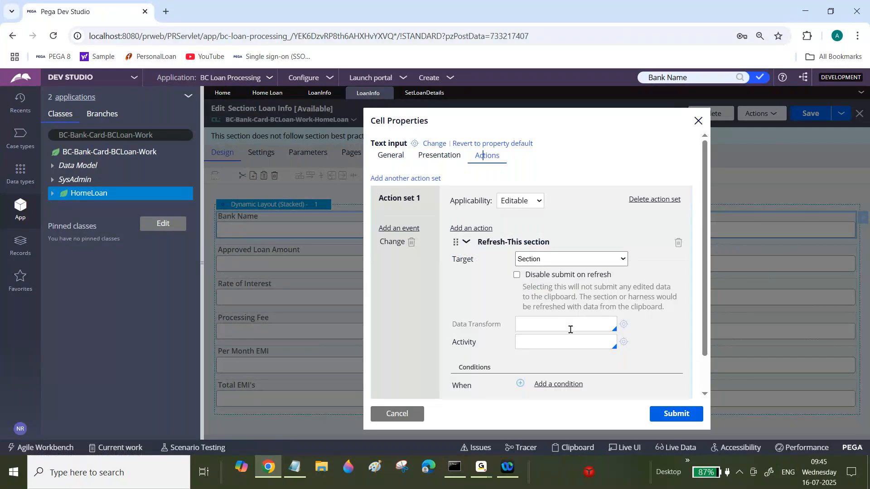
{"action": "left_click", "coordinate": [547, 319]}
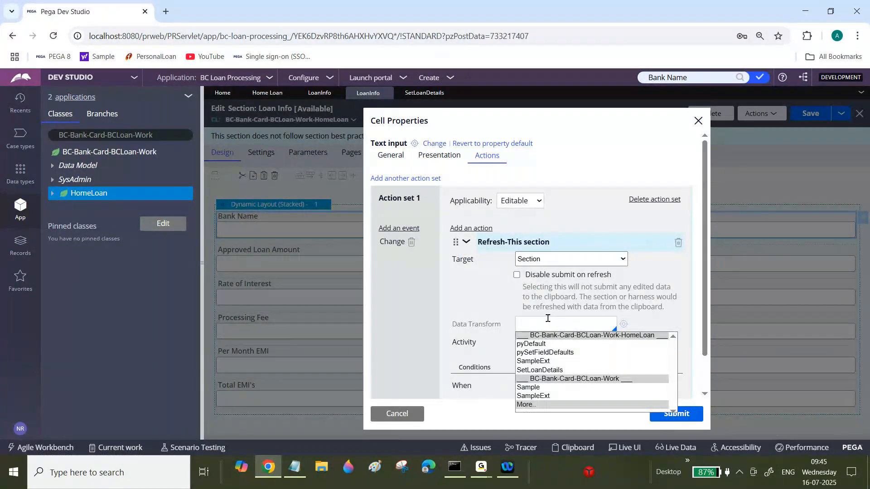
{"action": "left_click", "coordinate": [540, 370]}
{"action": "left_click", "coordinate": [676, 414]}
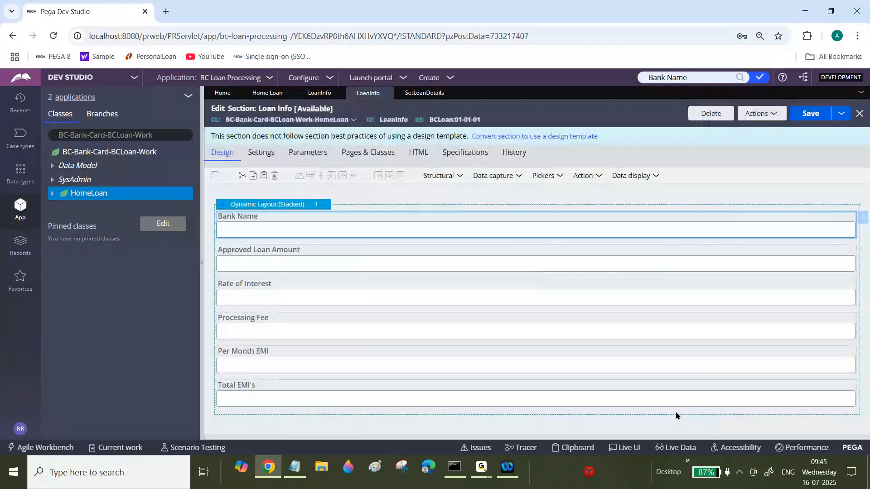
{"action": "left_click", "coordinate": [815, 113]}
Create a new Home Loan case.
{"action": "left_click", "coordinate": [429, 77]}
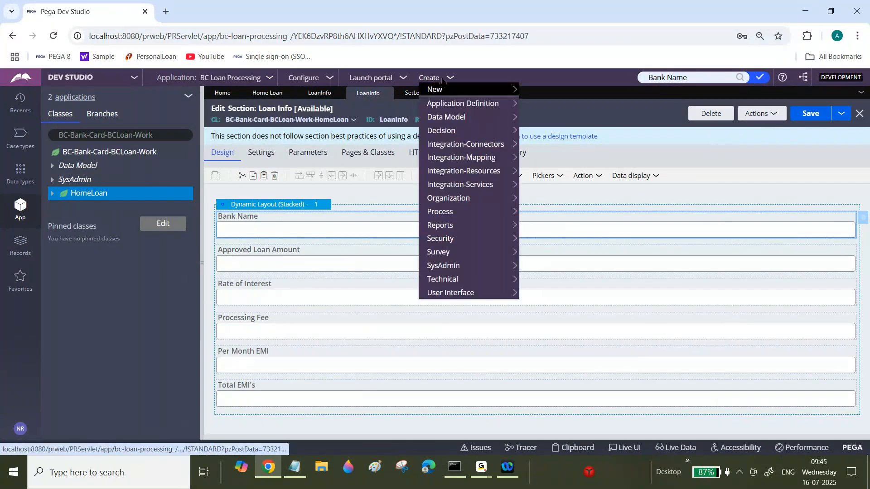
{"action": "mouse_move", "coordinate": [509, 93]}
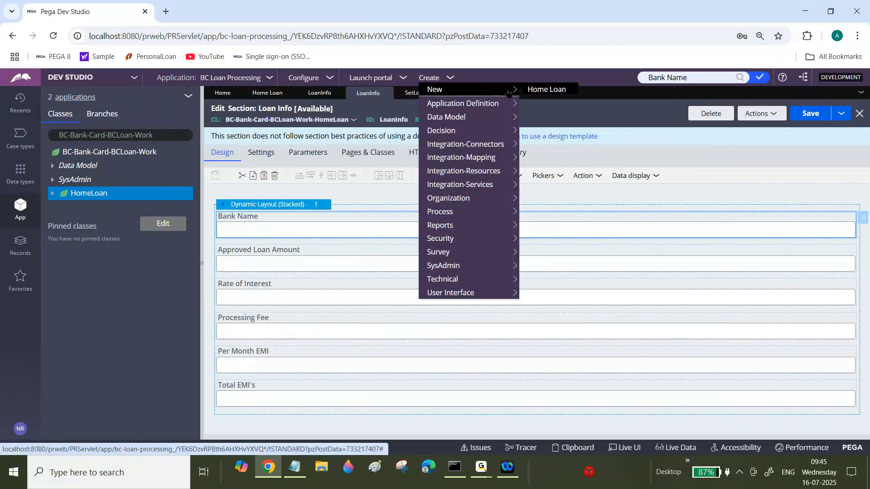
{"action": "left_click", "coordinate": [537, 93]}
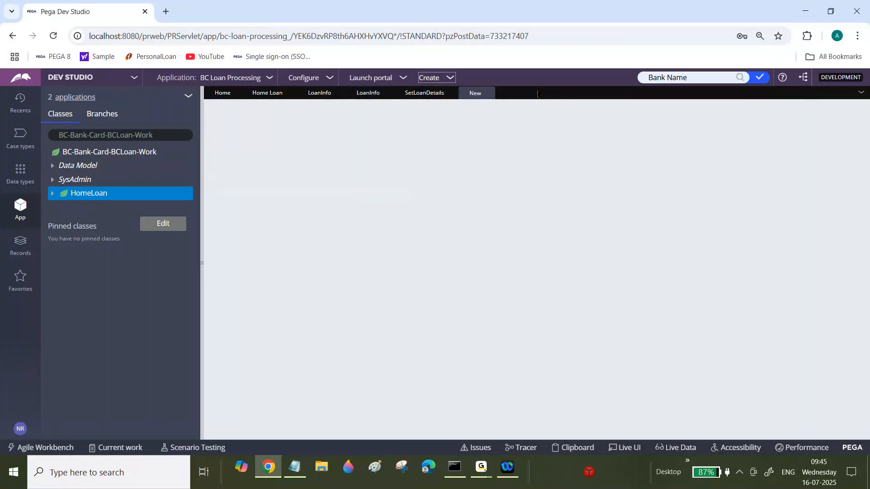
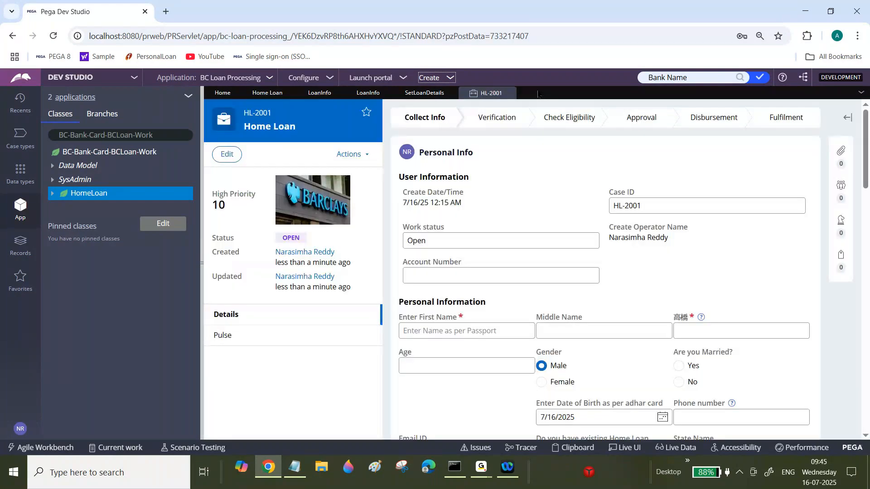
Move the HL-2001 case to the Approval stage using Change stage.
{"action": "left_click", "coordinate": [354, 154]}
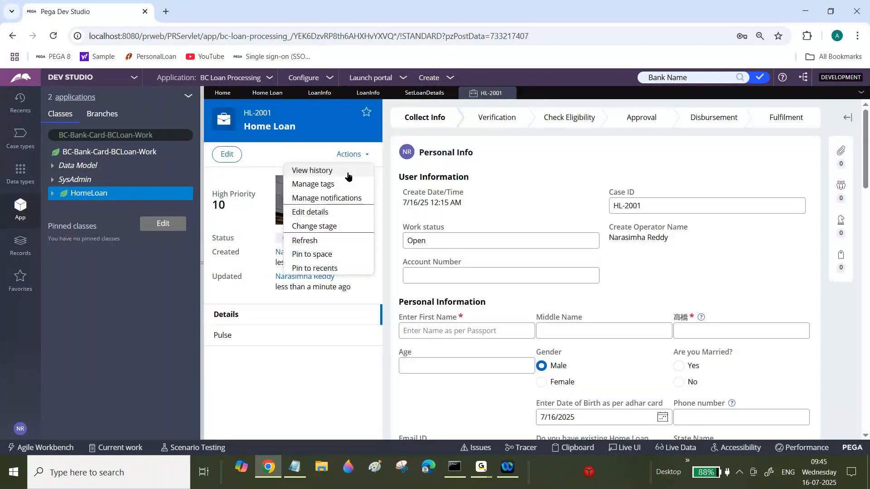
{"action": "left_click", "coordinate": [319, 226]}
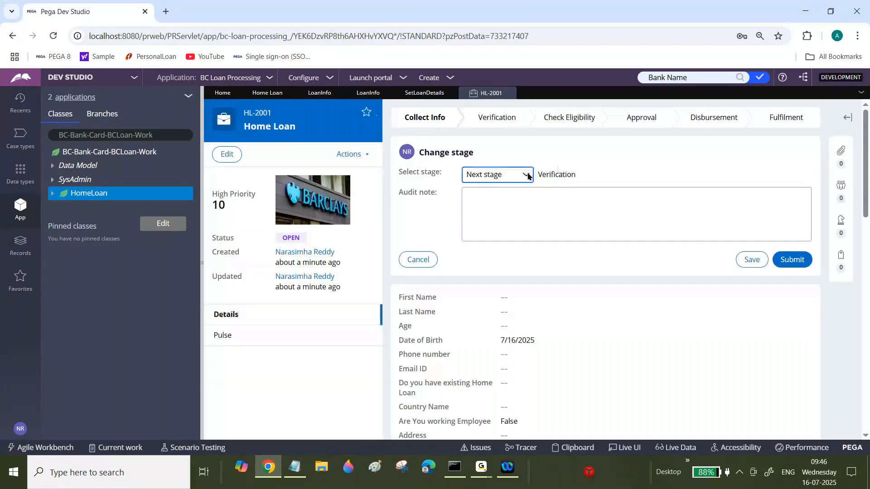
{"action": "left_click", "coordinate": [498, 175]}
{"action": "left_click", "coordinate": [502, 207]}
{"action": "left_click", "coordinate": [580, 175]}
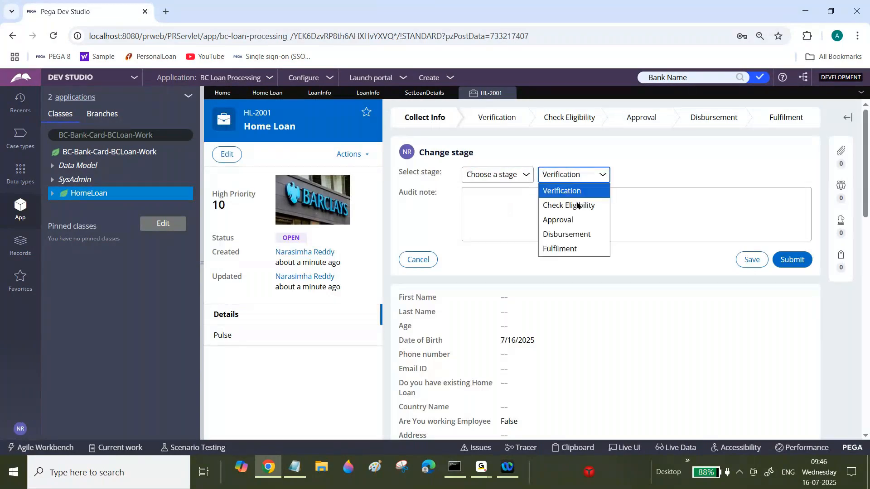
{"action": "left_click", "coordinate": [570, 223]}
{"action": "left_click", "coordinate": [797, 265]}
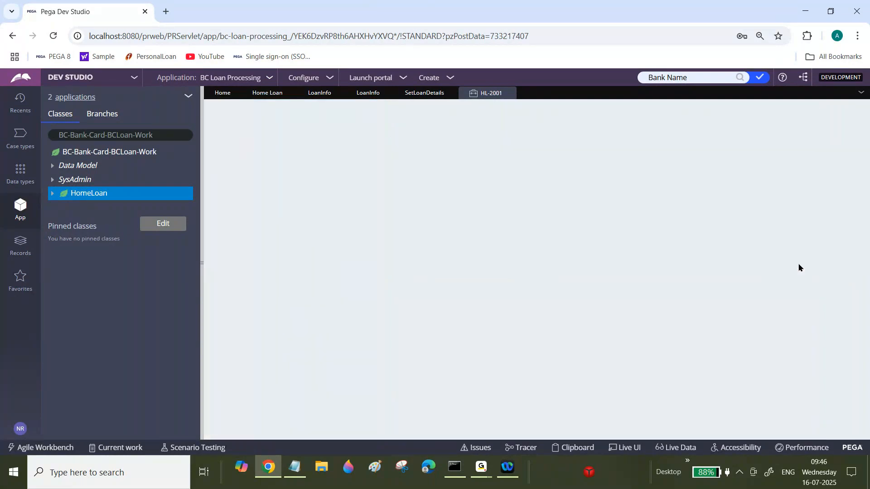
Submit the current assignment to reach the Loan Info form.
{"action": "scroll", "coordinate": [799, 268], "scroll_direction": "down", "scroll_amount": 10}
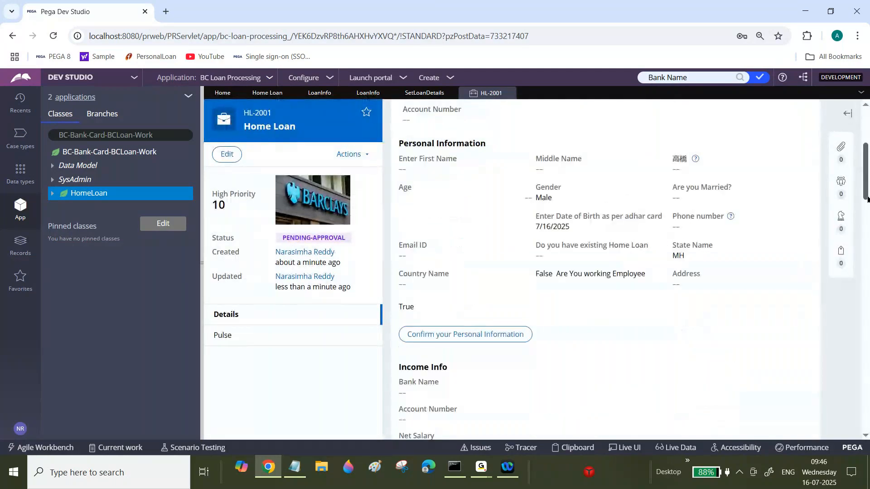
{"action": "scroll", "coordinate": [606, 267], "scroll_direction": "down", "scroll_amount": 7}
{"action": "scroll", "coordinate": [799, 267], "scroll_direction": "down", "scroll_amount": 1}
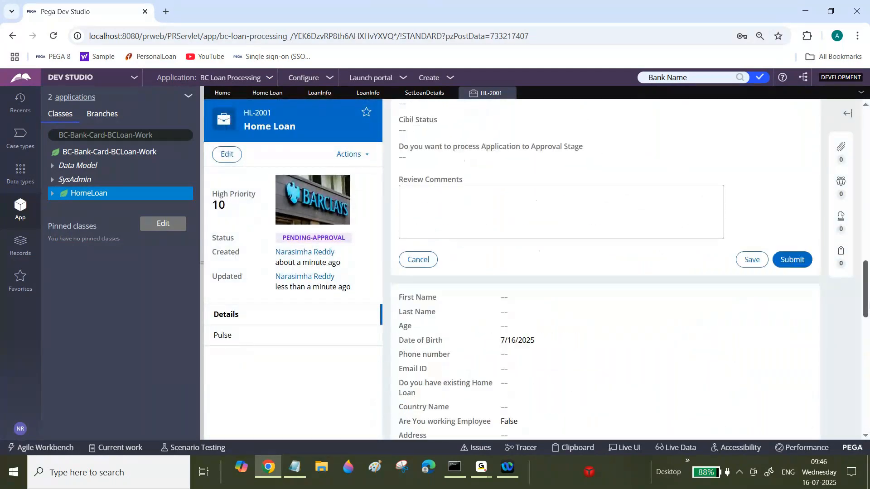
{"action": "left_click", "coordinate": [799, 259]}
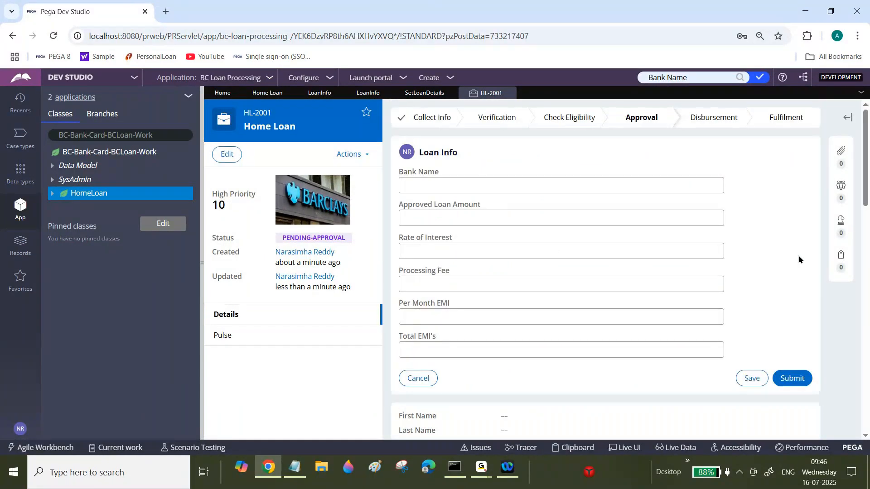
Enter Barclays as the Bank Name to test the automatic loan details refresh.
{"action": "left_click", "coordinate": [481, 192]}
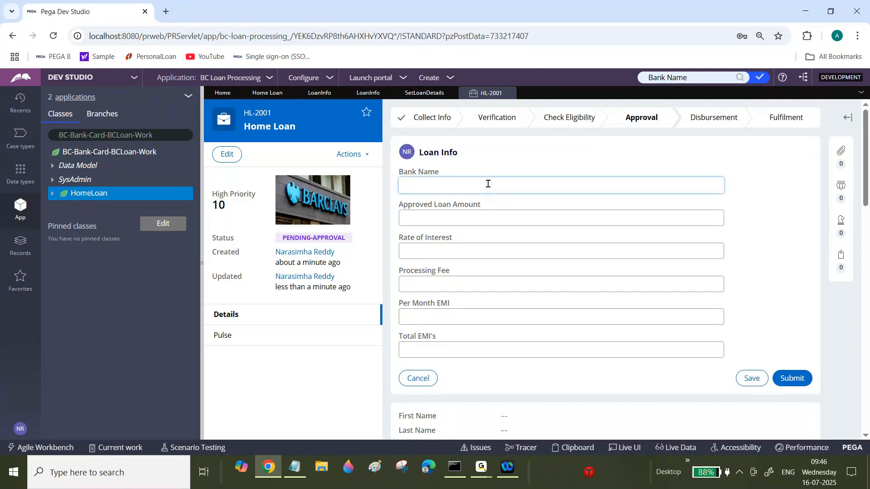
{"action": "type", "text": "Barclays"}
{"action": "key", "text": "Tab"}
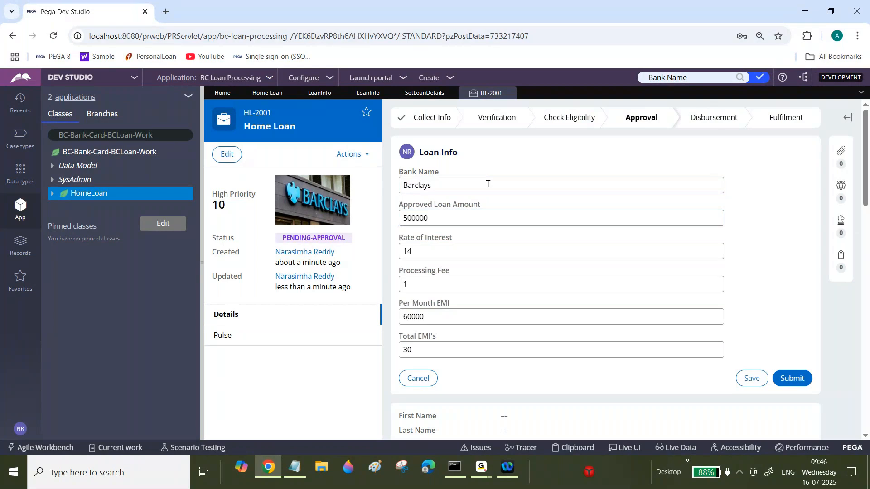
Change the Bank Name to SBI and leave the field.
{"action": "double_click", "coordinate": [488, 183]}
{"action": "type", "text": "SB"}
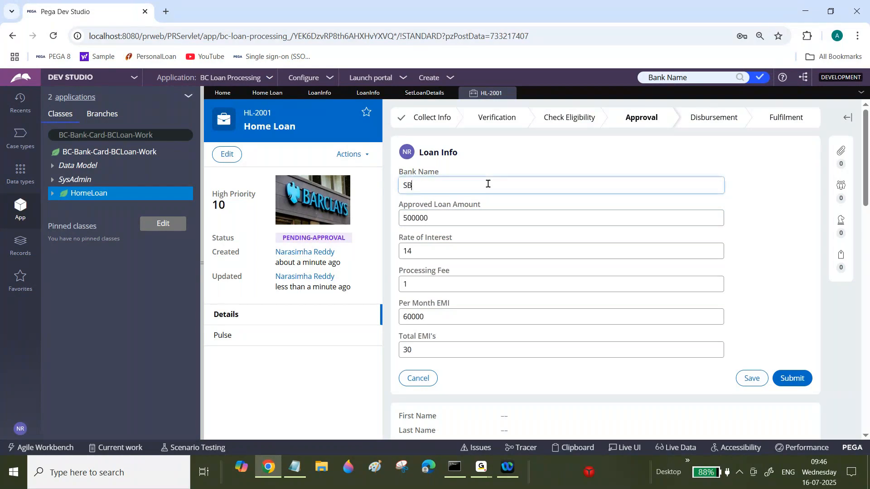
{"action": "type", "text": "i"}
{"action": "key", "text": "Tab"}
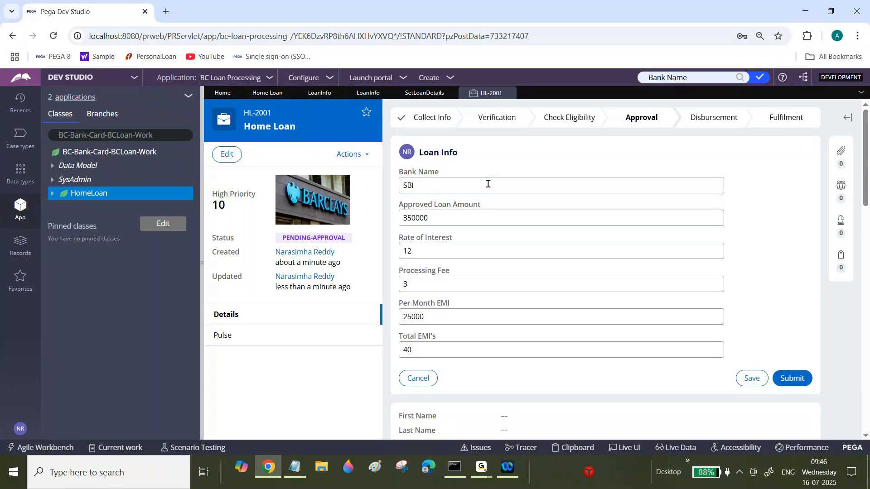
Change the Bank Name to Axis and leave the field.
{"action": "double_click", "coordinate": [488, 184]}
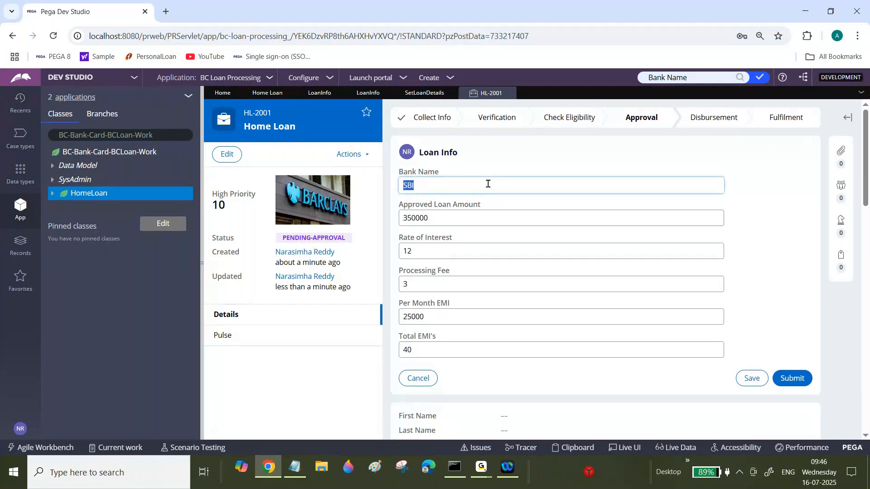
{"action": "type", "text": "Axis"}
{"action": "key", "text": "Tab"}
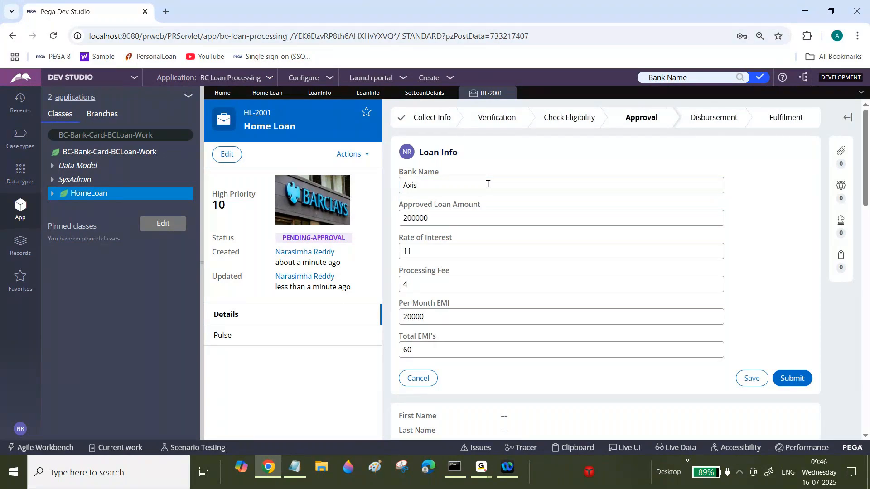
Open the Set Loan Details data transform and expand the Otherwise block to review its values.
{"action": "left_click", "coordinate": [422, 93]}
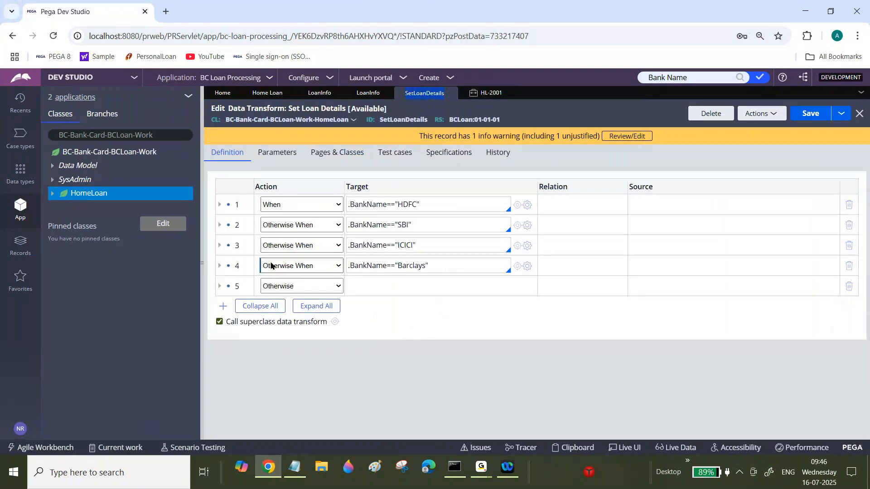
{"action": "left_click", "coordinate": [219, 286]}
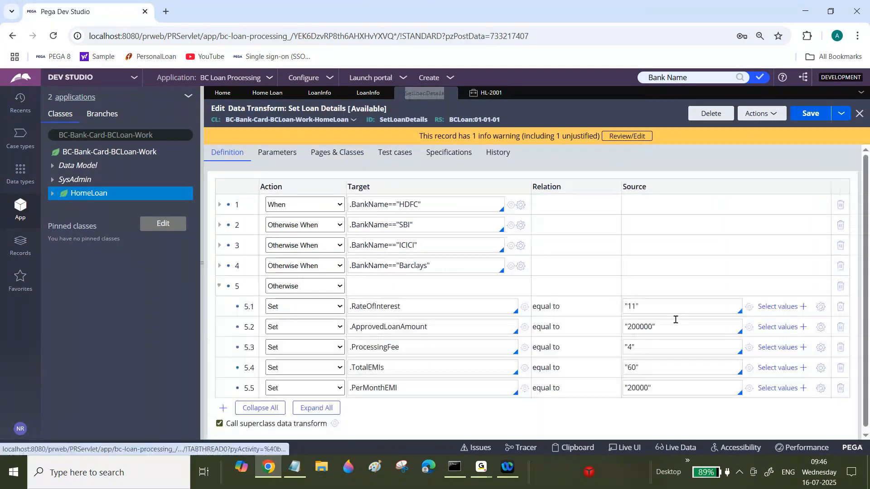
Set the case's Bank Name to HDFC.
{"action": "left_click", "coordinate": [492, 94]}
{"action": "type", "text": "HDFC"}
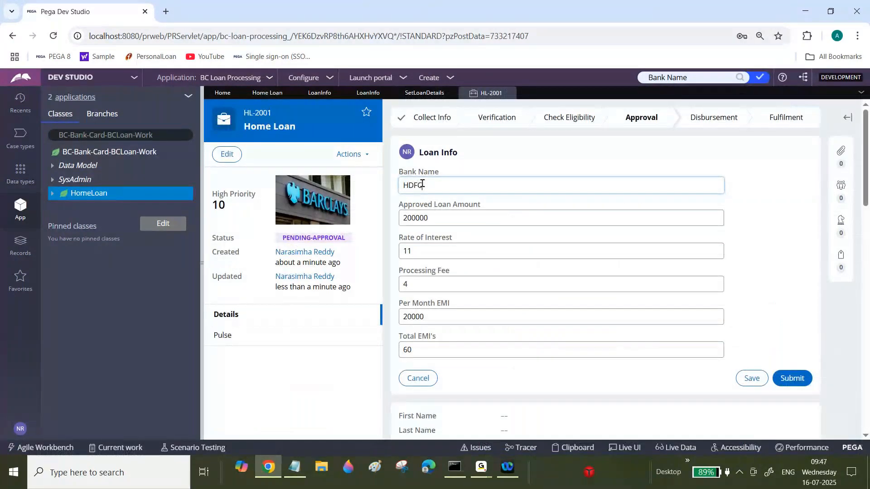
{"action": "left_click", "coordinate": [416, 143]}
Expand the HDFC and Otherwise blocks of the data transform to compare their values.
{"action": "left_click", "coordinate": [408, 95]}
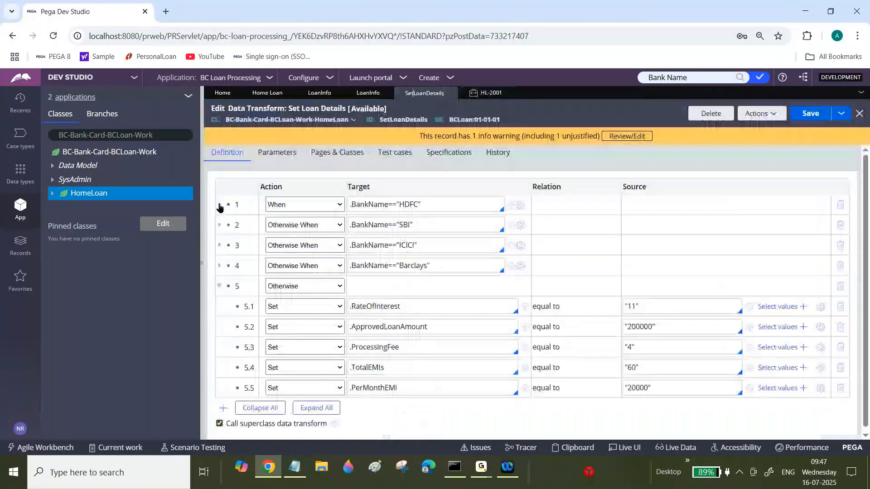
{"action": "left_click", "coordinate": [219, 204]}
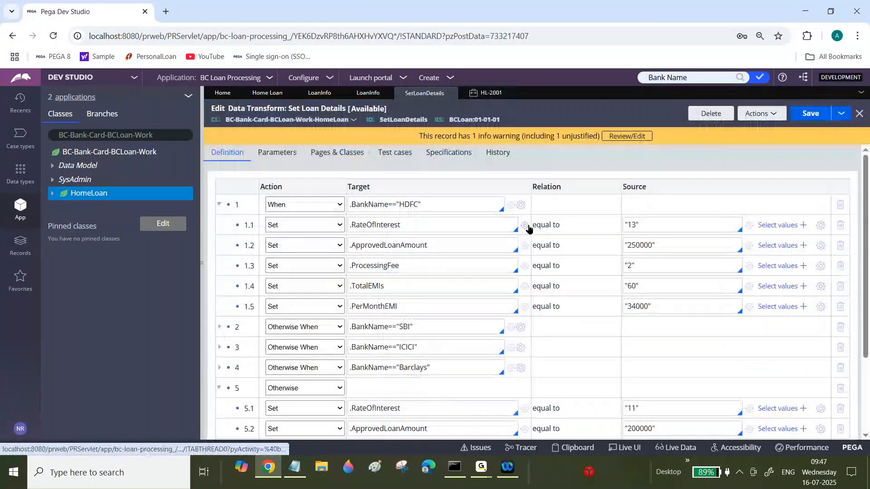
{"action": "scroll", "coordinate": [287, 261], "scroll_direction": "down", "scroll_amount": 1}
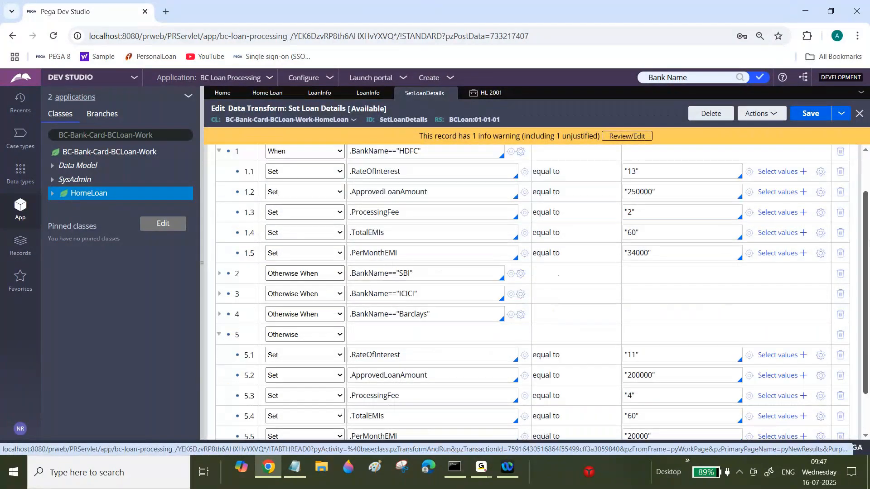
{"action": "left_click", "coordinate": [219, 151]}
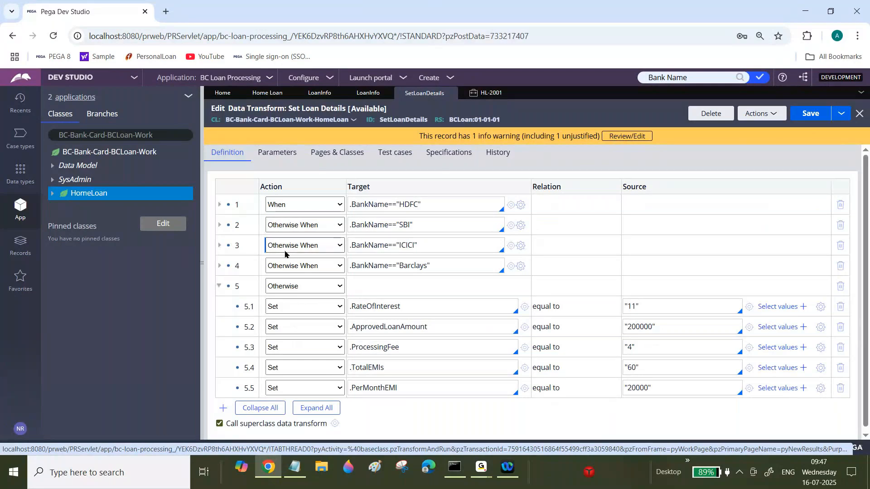
{"action": "left_click", "coordinate": [219, 286]}
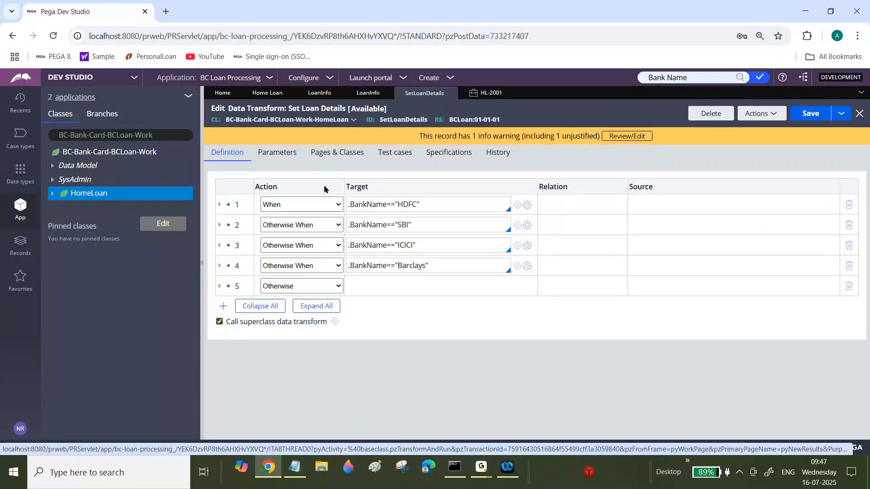
Examine the HDFC condition expression in row 1 of the data transform.
{"action": "left_click", "coordinate": [390, 205]}
{"action": "double_click", "coordinate": [391, 205]}
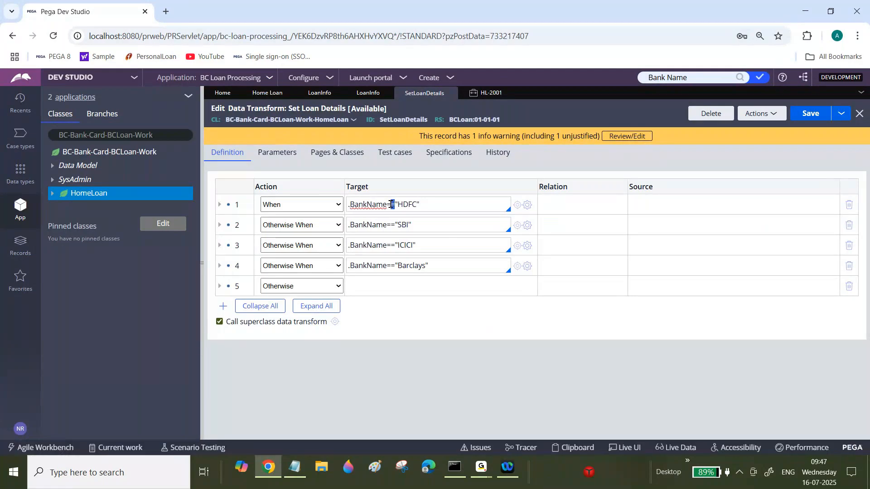
{"action": "key", "text": "ctrl+a"}
{"action": "left_click", "coordinate": [391, 205]}
{"action": "triple_click", "coordinate": [391, 204]}
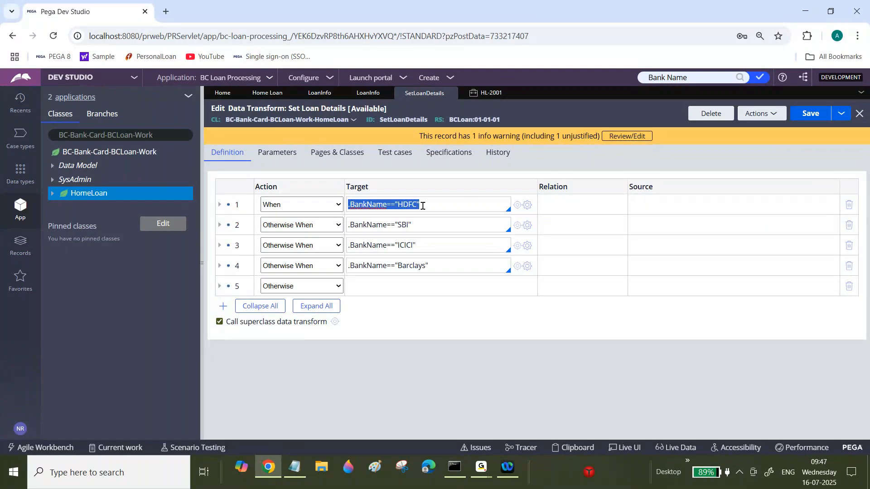
{"action": "left_click", "coordinate": [389, 204]}
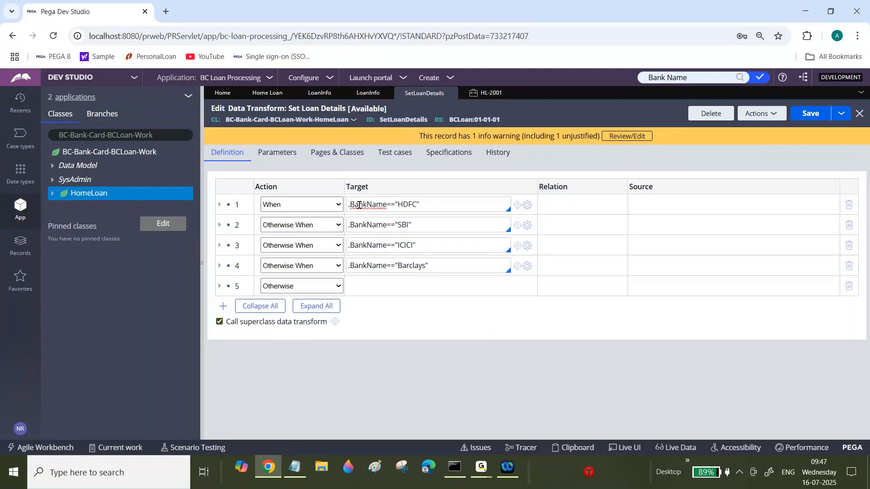
{"action": "left_click_drag", "start_coordinate": [418, 201], "coordinate": [240, 245]}
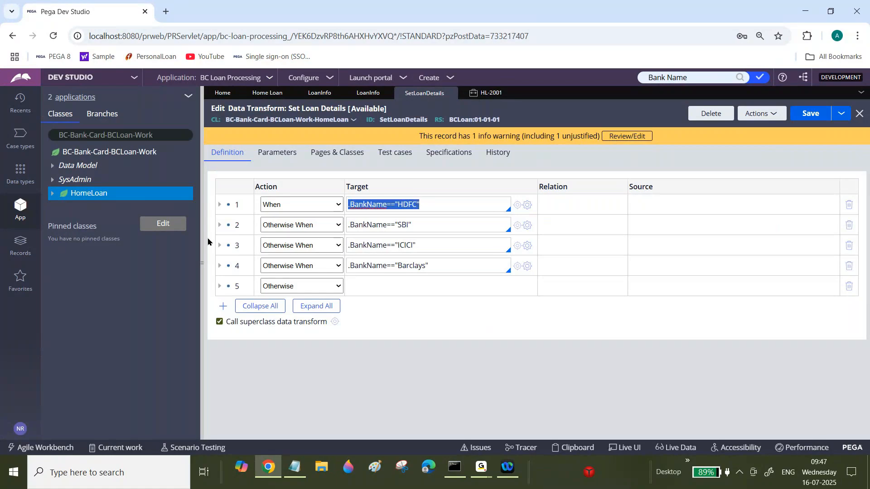
Expand and collapse the HDFC and SBI blocks to review their set values.
{"action": "left_click", "coordinate": [221, 205]}
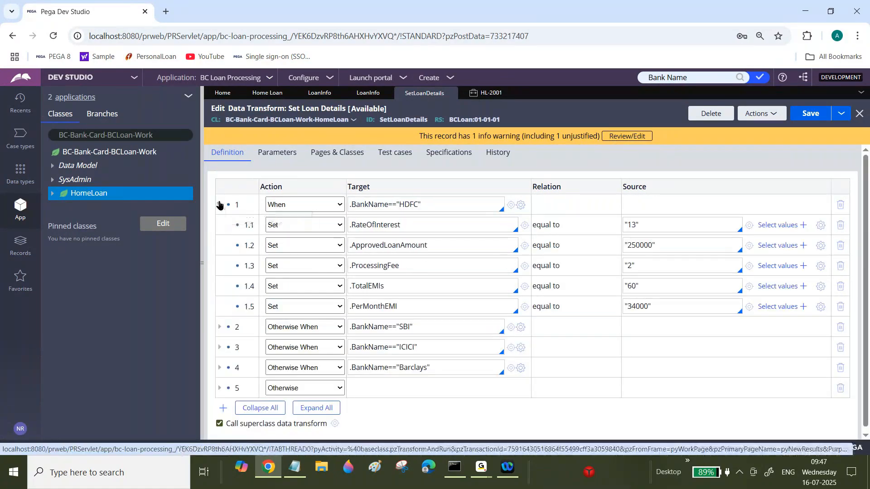
{"action": "left_click", "coordinate": [220, 205]}
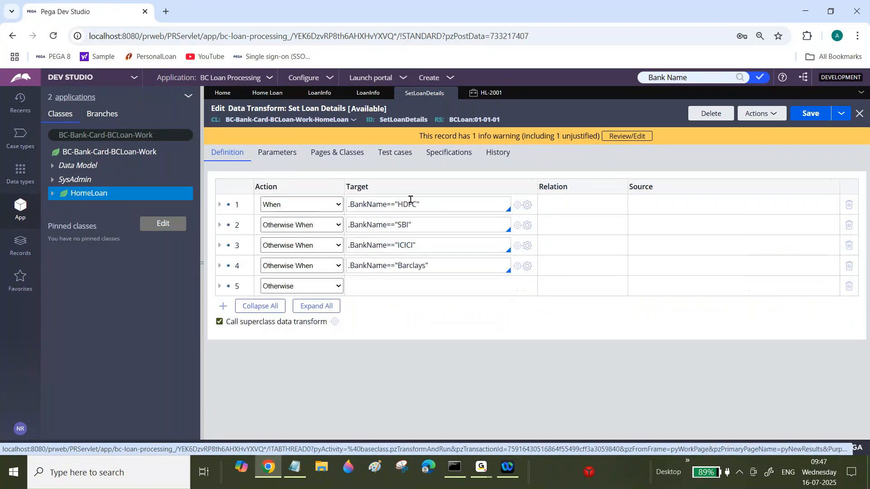
{"action": "left_click", "coordinate": [219, 225]}
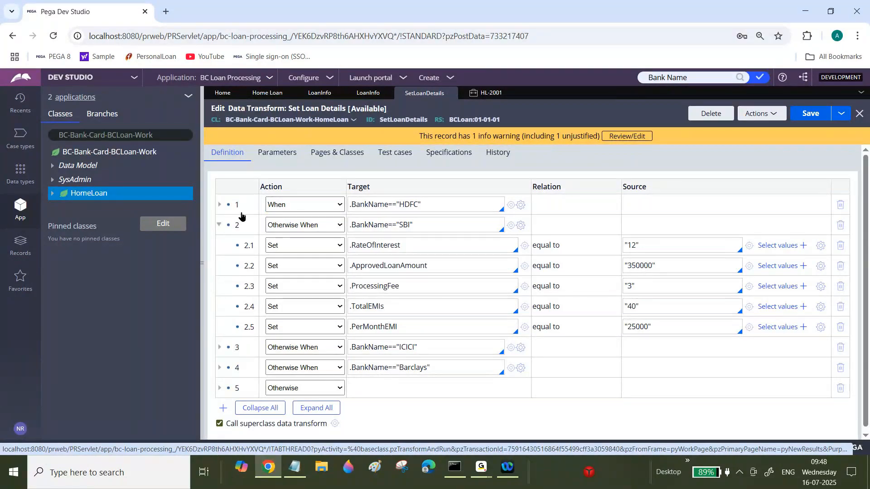
{"action": "left_click", "coordinate": [219, 225]}
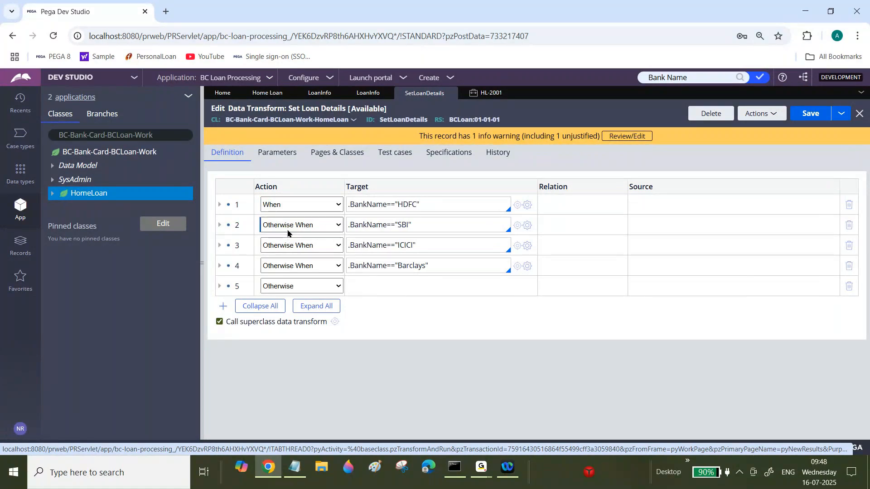
Examine the HDFC and SBI condition expressions in the data transform's first two rows.
{"action": "triple_click", "coordinate": [365, 208]}
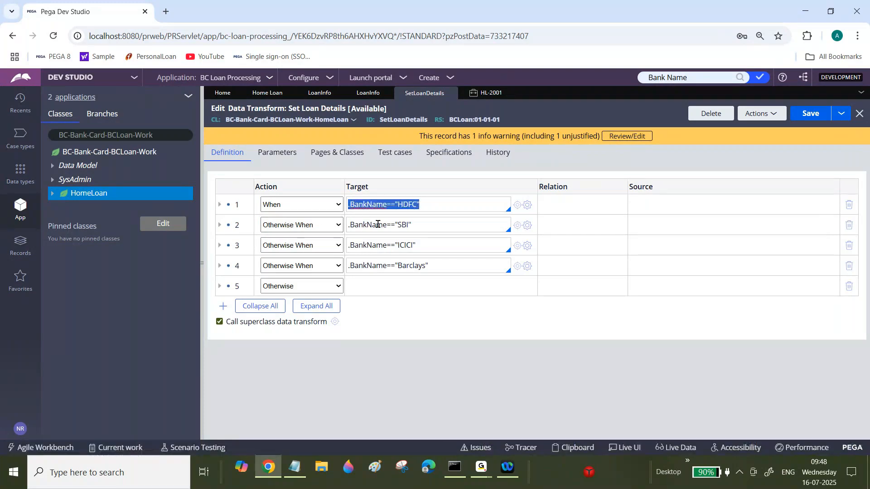
{"action": "left_click", "coordinate": [381, 224]}
{"action": "double_click", "coordinate": [380, 224]}
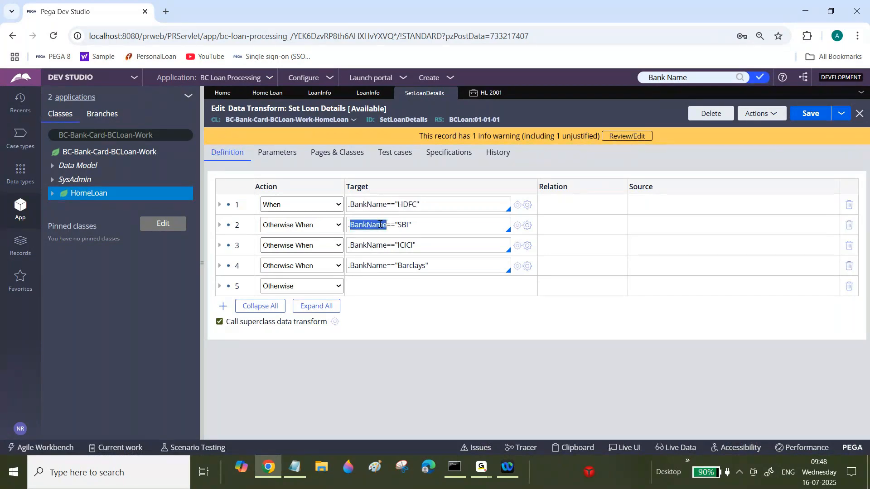
{"action": "double_click", "coordinate": [403, 225]}
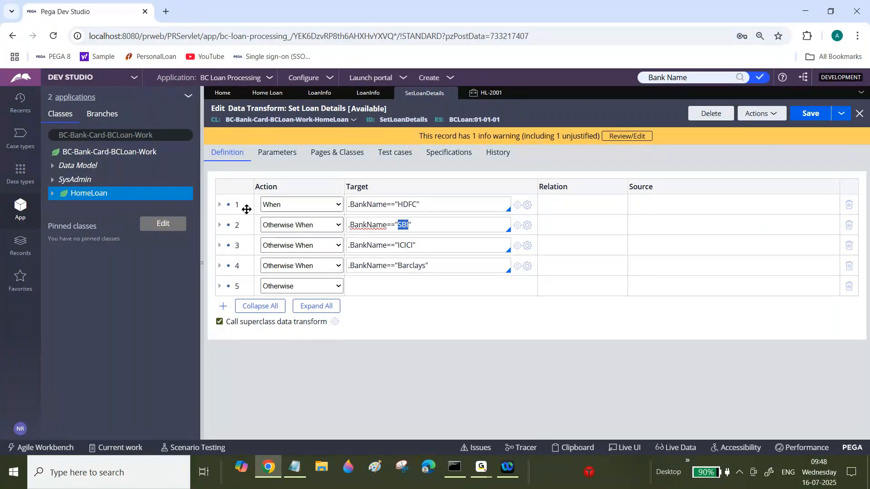
{"action": "double_click", "coordinate": [406, 205]}
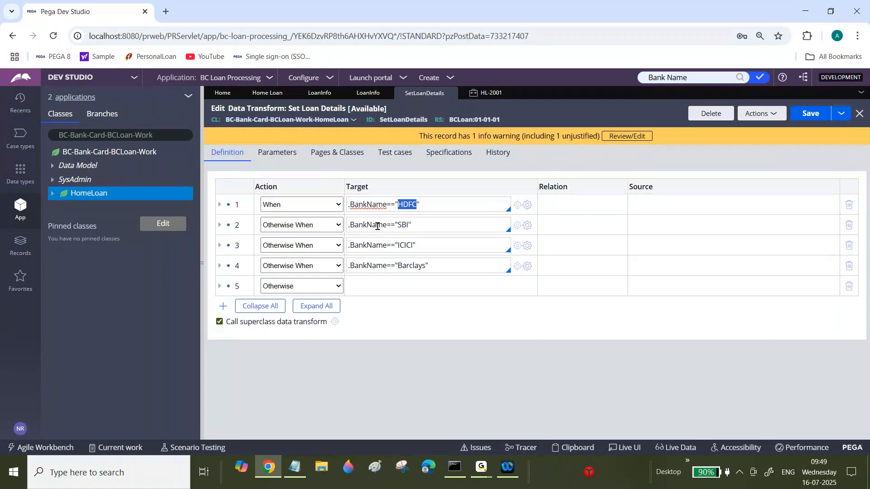
{"action": "left_click", "coordinate": [362, 205]}
{"action": "triple_click", "coordinate": [372, 203]}
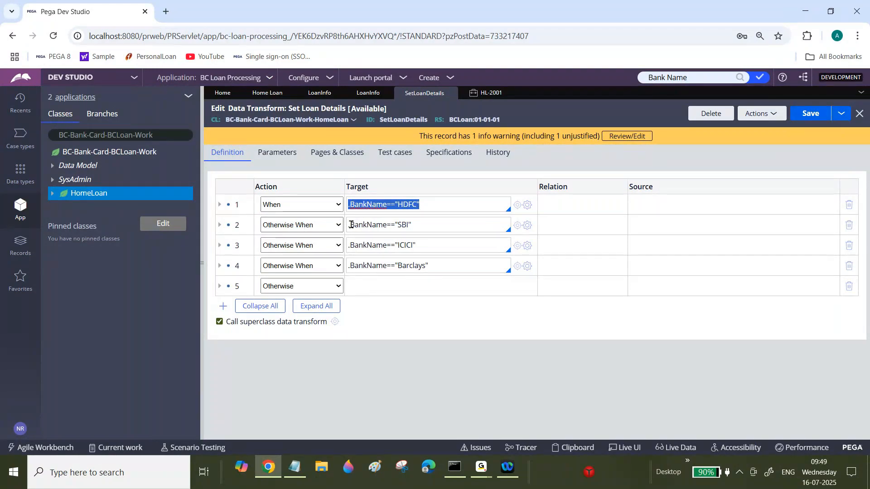
Change the action of the SBI, ICICI and Barclays condition rows from Otherwise When to When.
{"action": "left_click", "coordinate": [296, 227]}
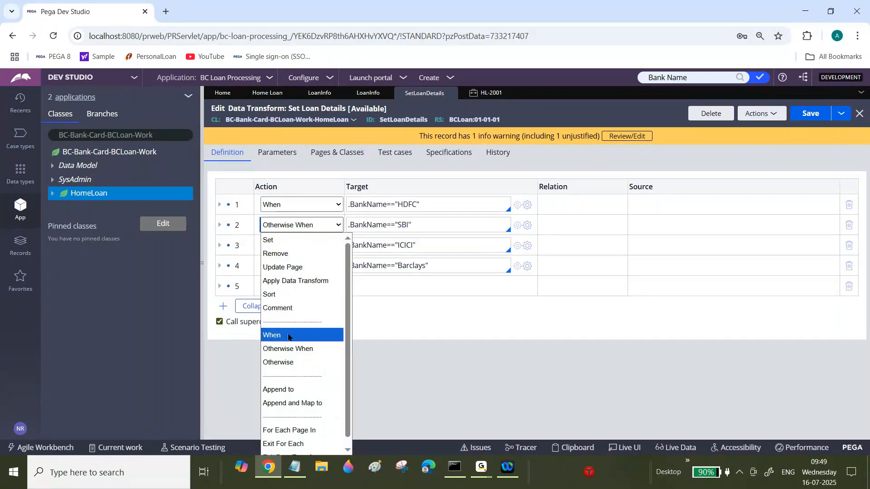
{"action": "left_click", "coordinate": [285, 338]}
{"action": "left_click", "coordinate": [313, 245]}
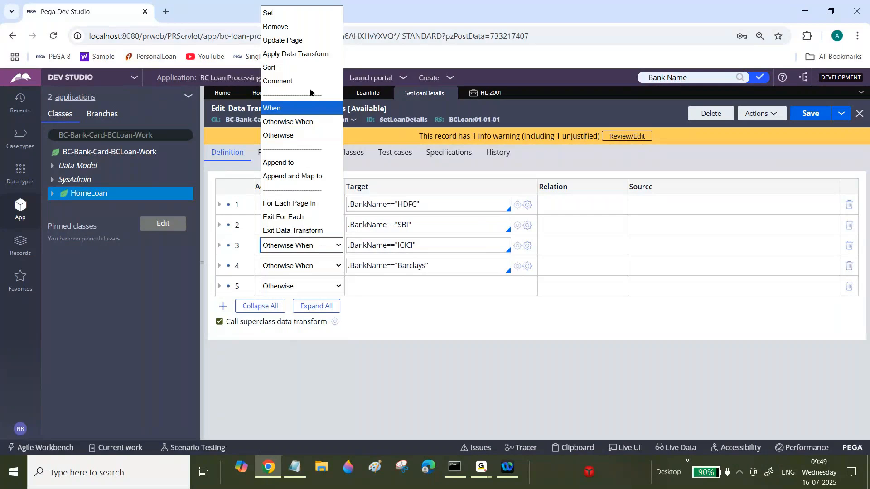
{"action": "left_click", "coordinate": [292, 136]}
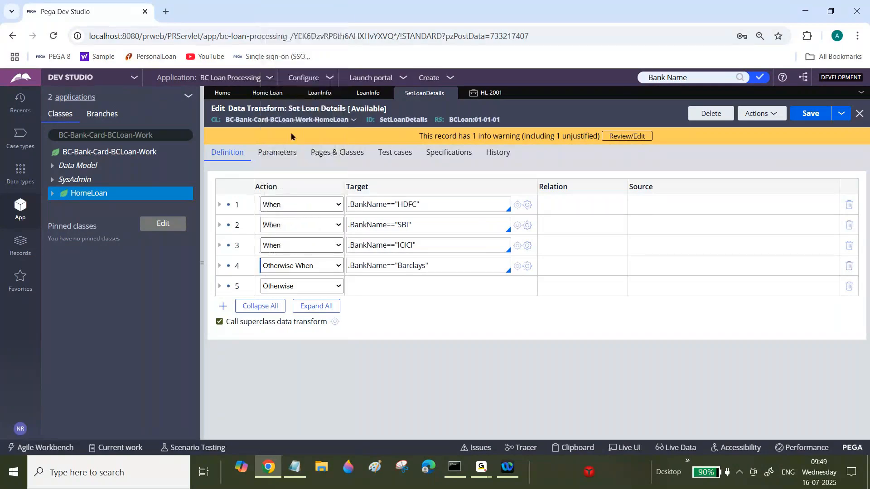
Refresh the Set Loan Details data transform to discard the unsaved action changes.
{"action": "triple_click", "coordinate": [369, 208]}
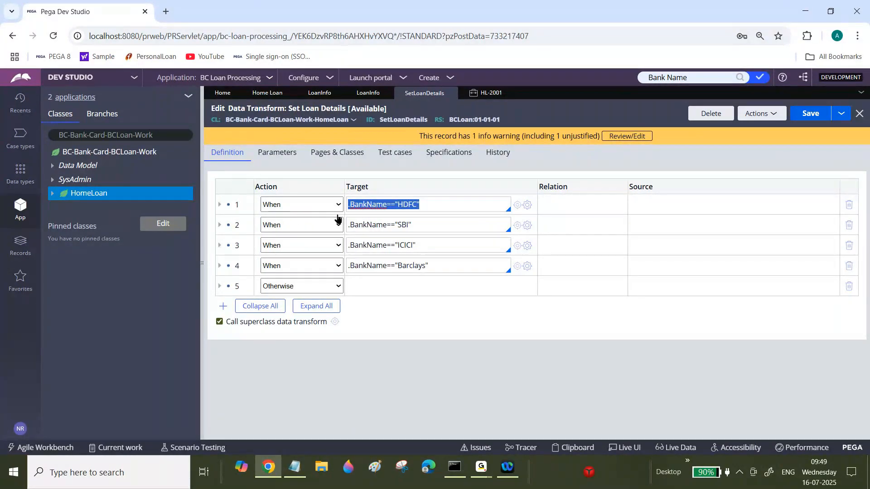
{"action": "double_click", "coordinate": [368, 206]}
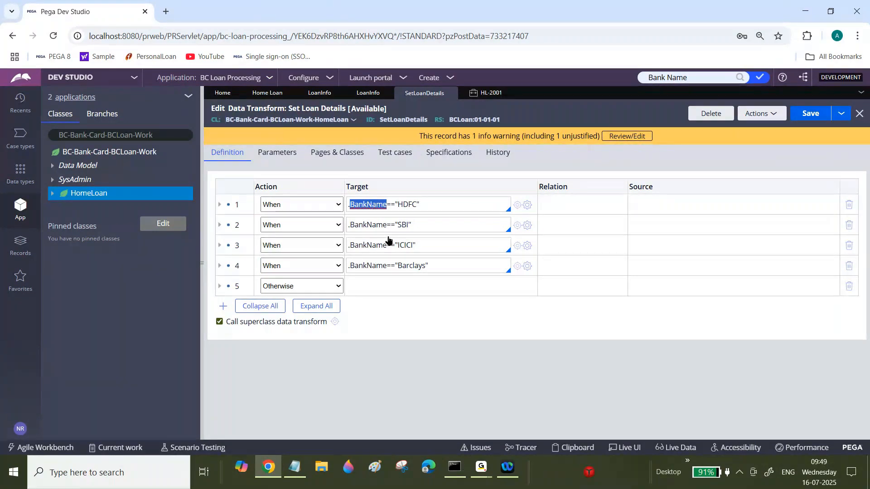
{"action": "left_click", "coordinate": [769, 119]}
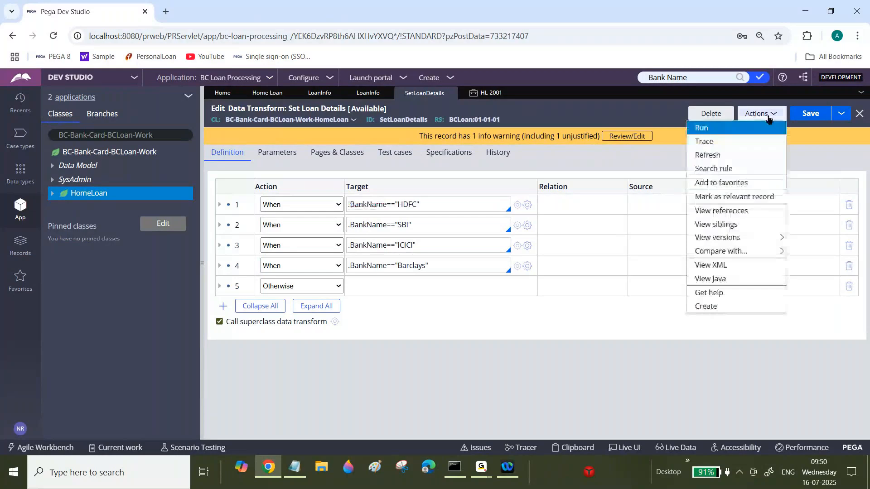
{"action": "left_click", "coordinate": [718, 156]}
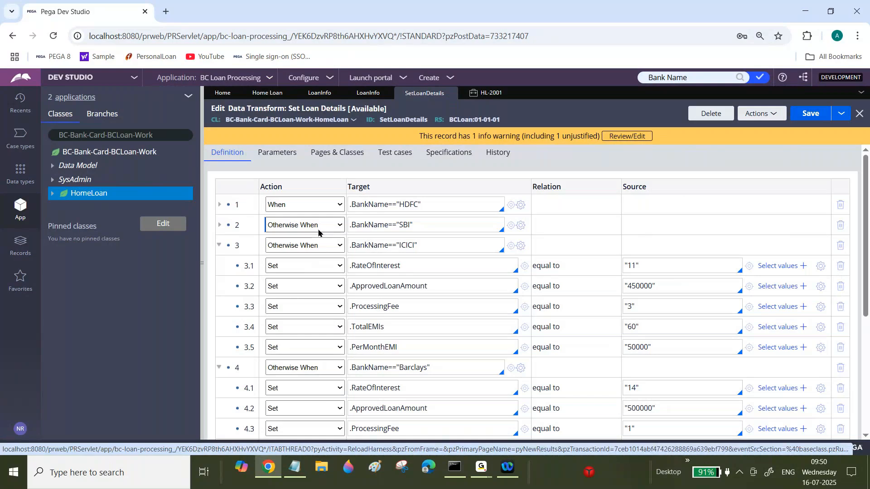
Open the HL-2001 case tab and select the Bank Name value in Loan Info.
{"action": "left_click", "coordinate": [491, 92]}
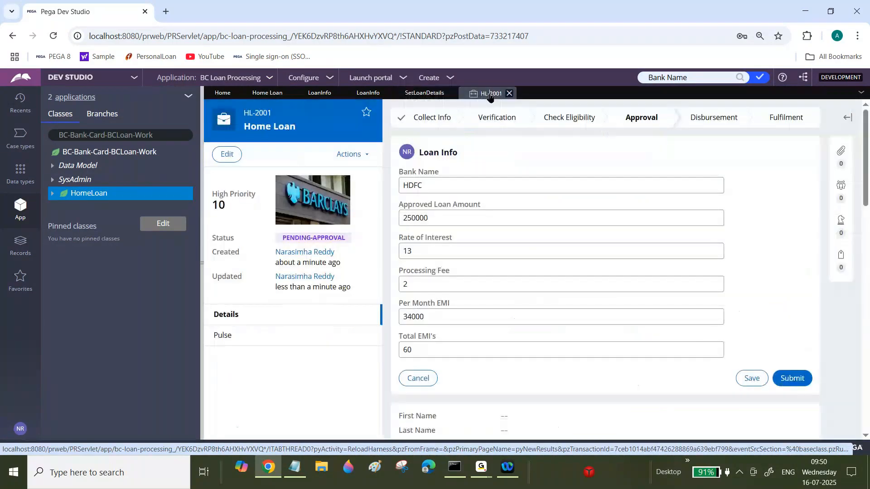
{"action": "left_click", "coordinate": [426, 180]}
{"action": "double_click", "coordinate": [426, 180]}
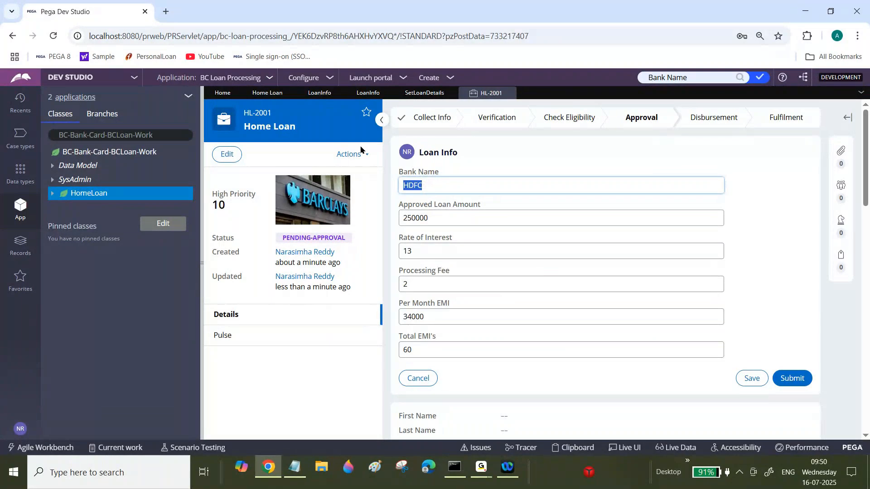
Switch to Notepad and add an Ex2: heading on a new line below the first example.
{"action": "left_click", "coordinate": [296, 471]}
{"action": "left_click", "coordinate": [63, 402]}
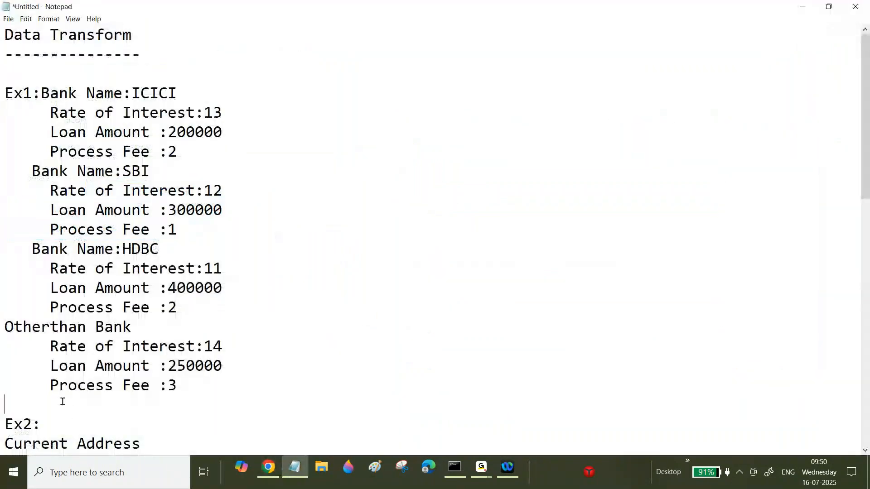
{"action": "key", "text": "Return"}
{"action": "type", "text": "Ex3:"}
{"action": "key", "text": "BackSpace"}
{"action": "key", "text": "BackSpace"}
{"action": "type", "text": "2:"}
{"action": "key", "text": "Return"}
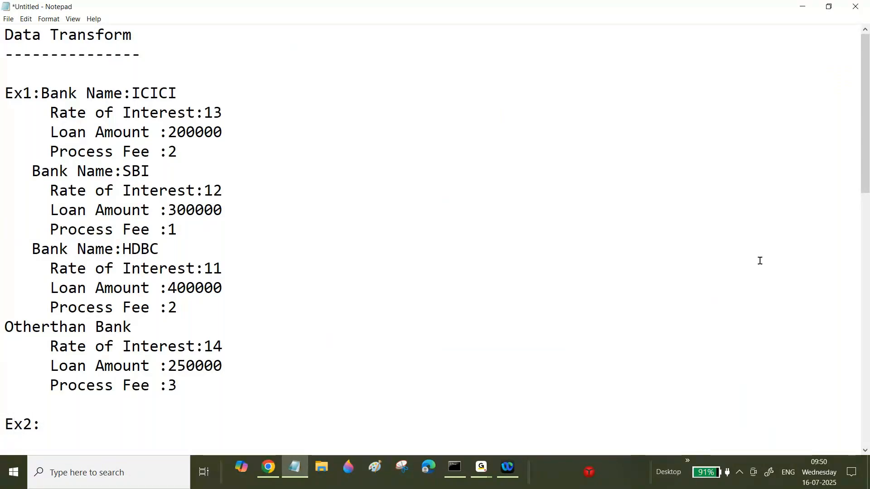
{"action": "left_click_drag", "start_coordinate": [866, 110], "coordinate": [866, 167]}
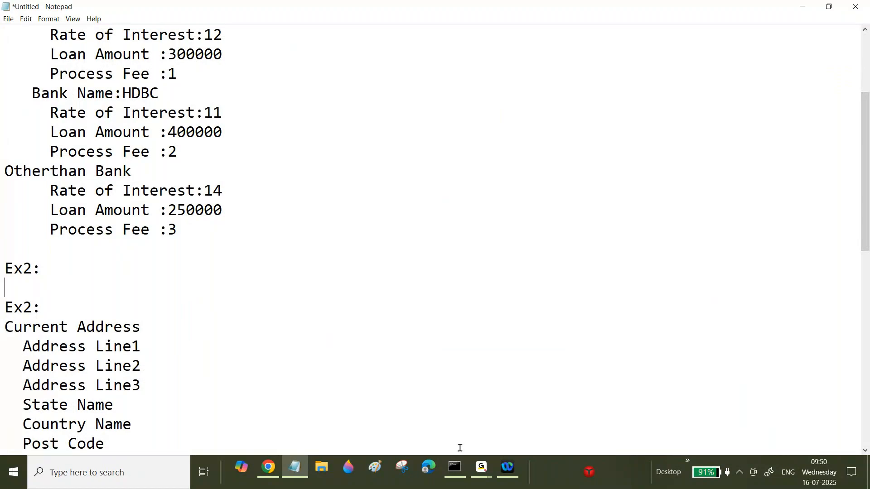
Return to the browser and re-enter the case's Rate of Interest as 13.
{"action": "left_click", "coordinate": [482, 473]}
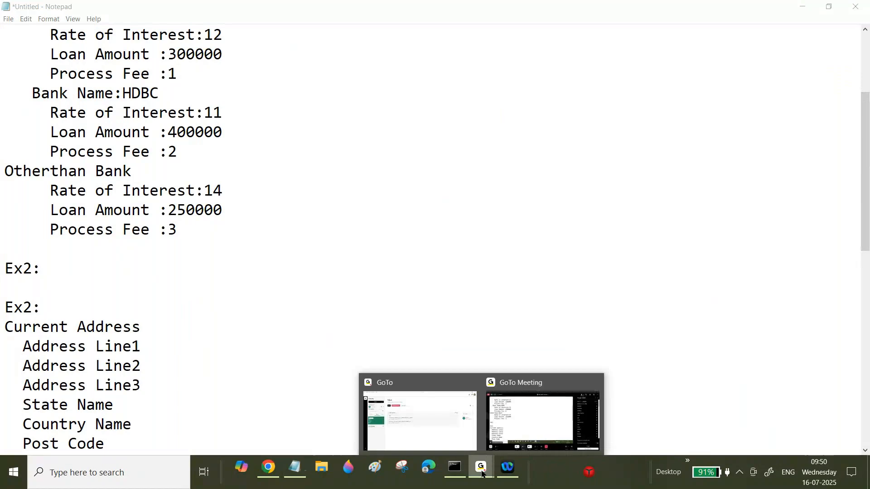
{"action": "left_click", "coordinate": [268, 471]}
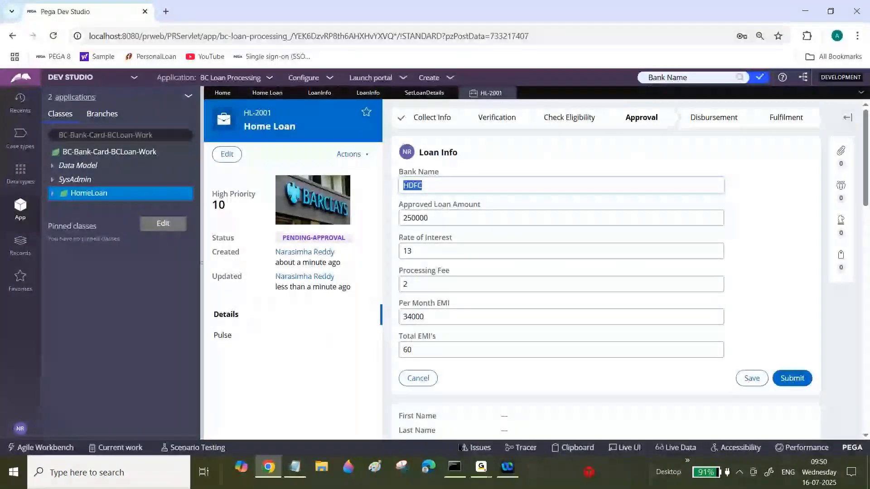
{"action": "left_click", "coordinate": [427, 247]}
{"action": "key", "text": "BackSpace"}
{"action": "type", "text": "3"}
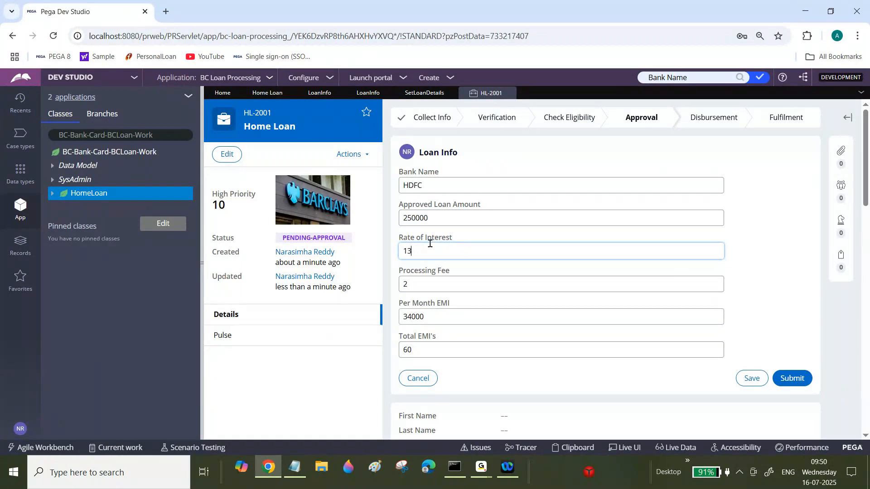
Open the Loan Info section's Approved Loan Amount cell properties and set its edit options to Read-only (expression).
{"action": "left_click", "coordinate": [426, 93]}
{"action": "left_click", "coordinate": [368, 93]}
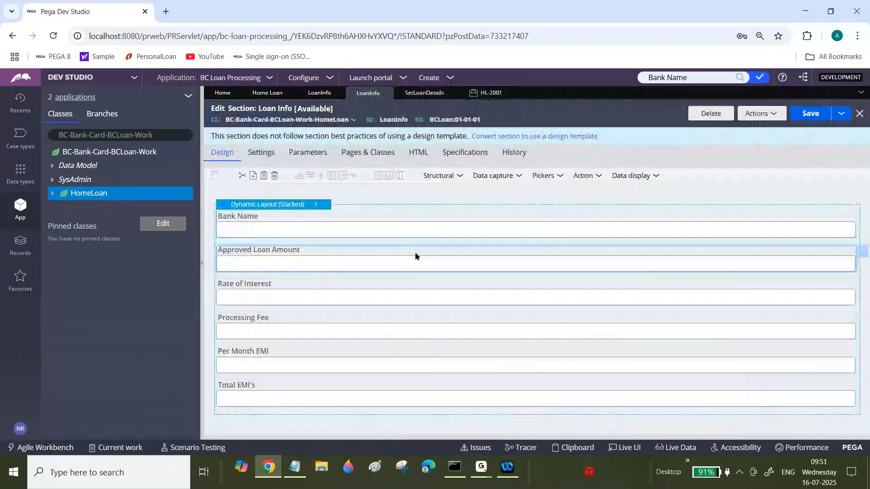
{"action": "double_click", "coordinate": [758, 253]}
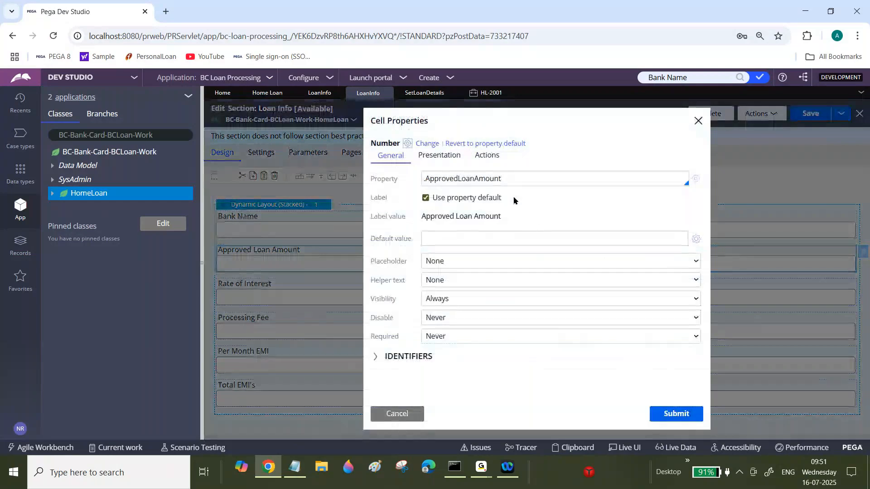
{"action": "left_click", "coordinate": [451, 161]}
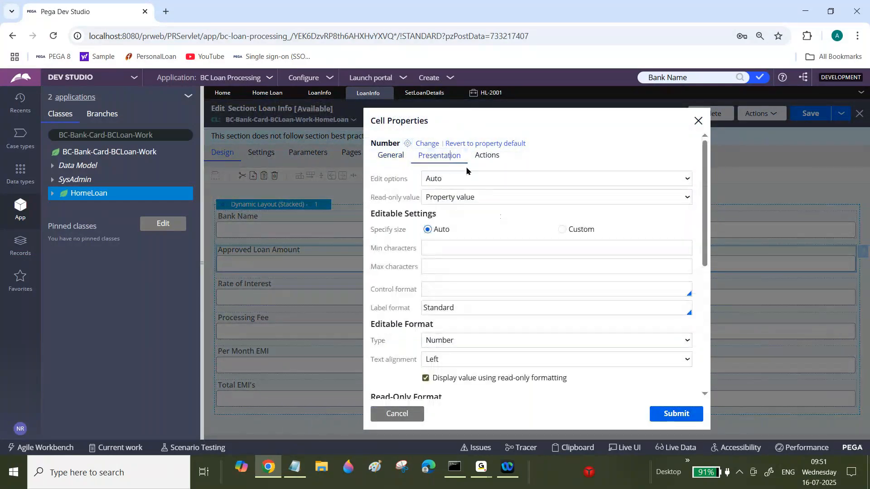
{"action": "left_click", "coordinate": [466, 179]}
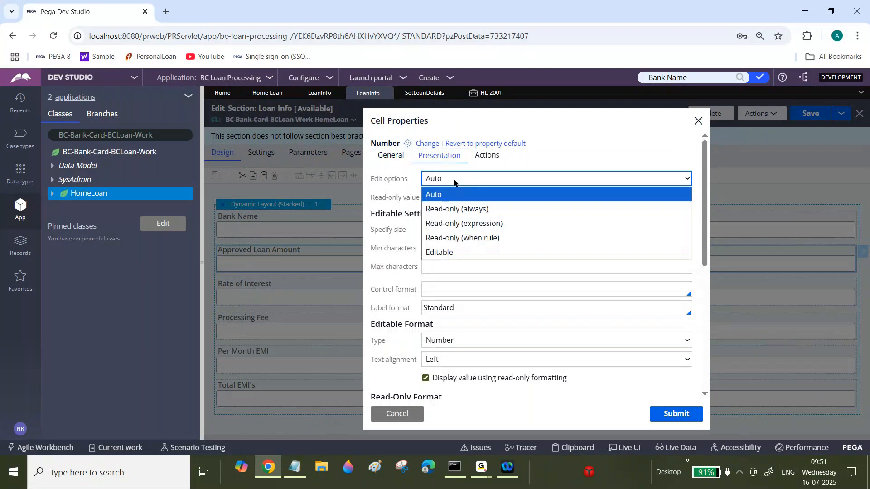
{"action": "left_click", "coordinate": [466, 226]}
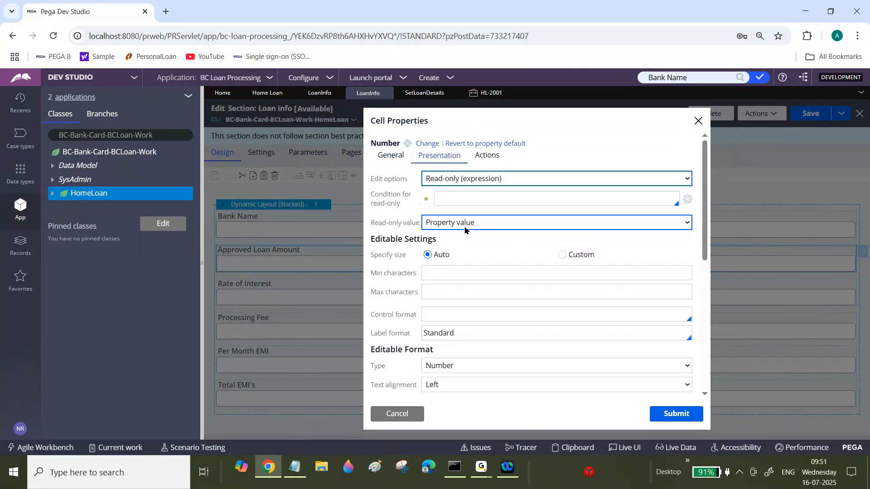
Set the read-only condition to .BankName != "", submit the cell properties and save the section.
{"action": "left_click", "coordinate": [688, 200]}
{"action": "left_click", "coordinate": [502, 243]}
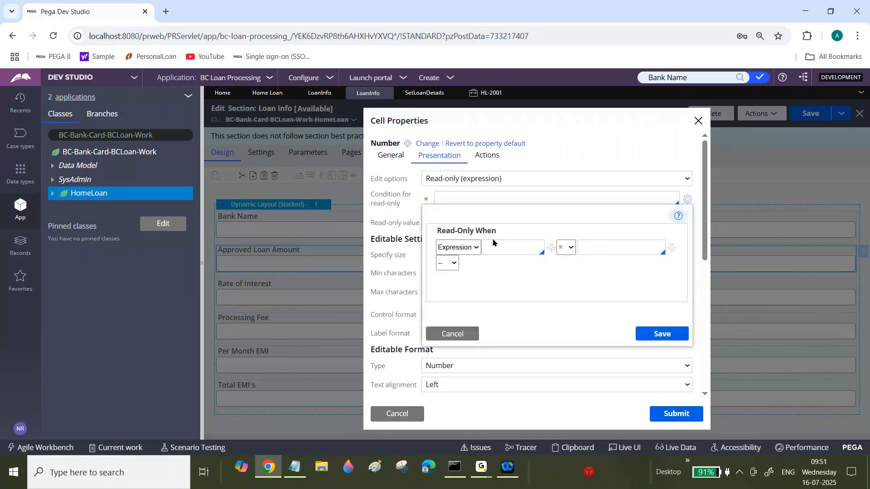
{"action": "type", "text": ".Bam"}
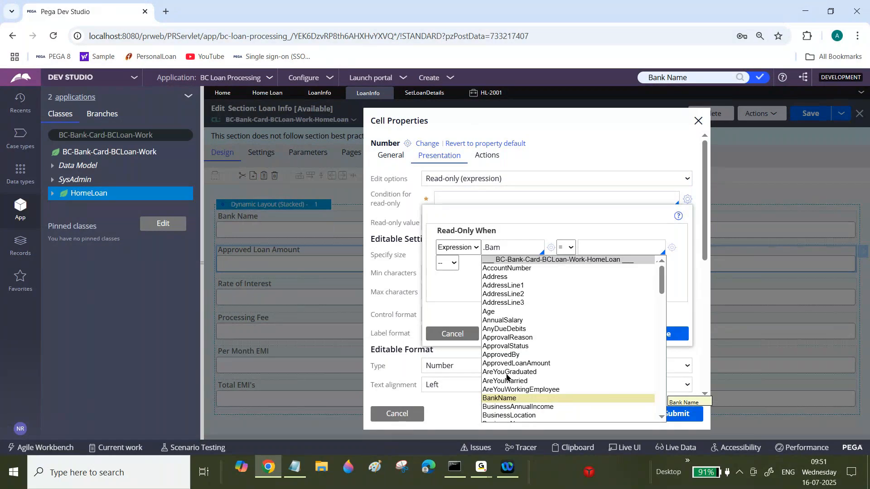
{"action": "left_click", "coordinate": [508, 398]}
{"action": "left_click", "coordinate": [572, 249]}
{"action": "left_click", "coordinate": [563, 331]}
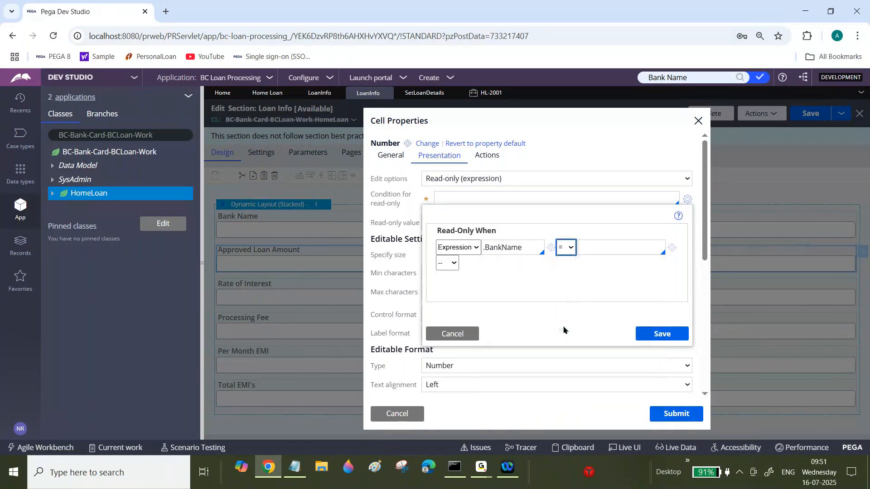
{"action": "left_click", "coordinate": [592, 247]}
{"action": "type", "text": "\"\""}
{"action": "left_click", "coordinate": [662, 334]}
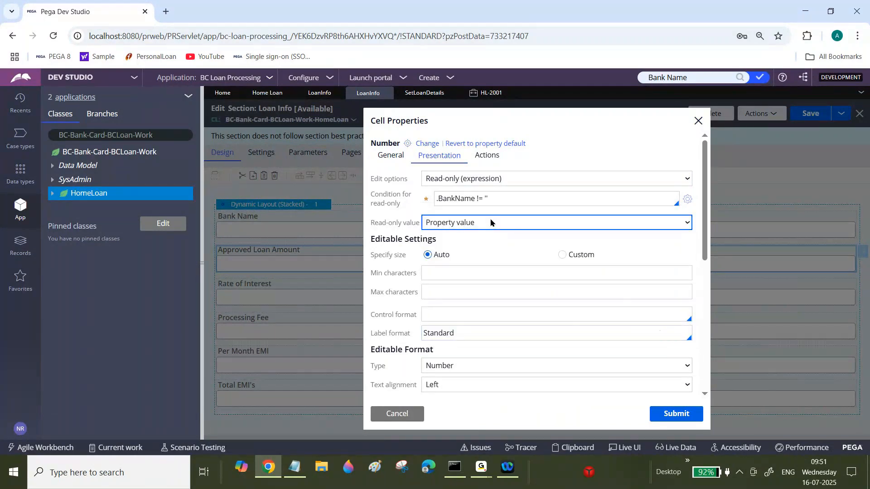
{"action": "left_click", "coordinate": [677, 414]}
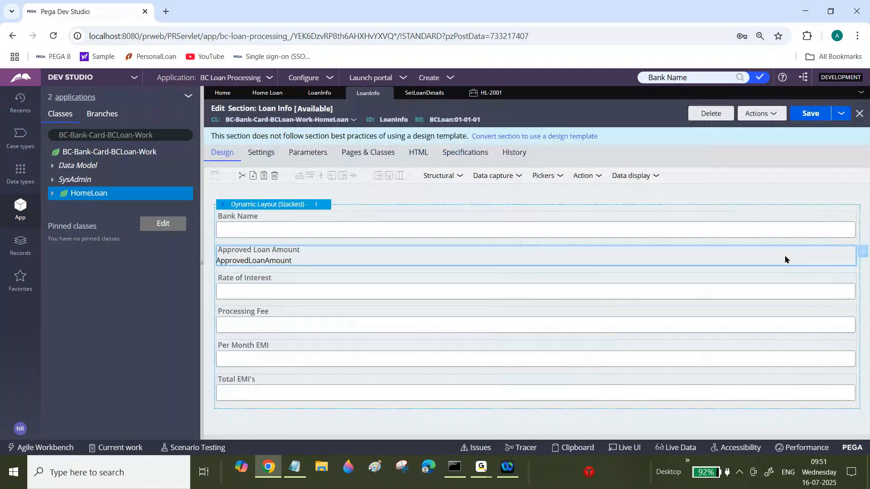
{"action": "left_click", "coordinate": [811, 113]}
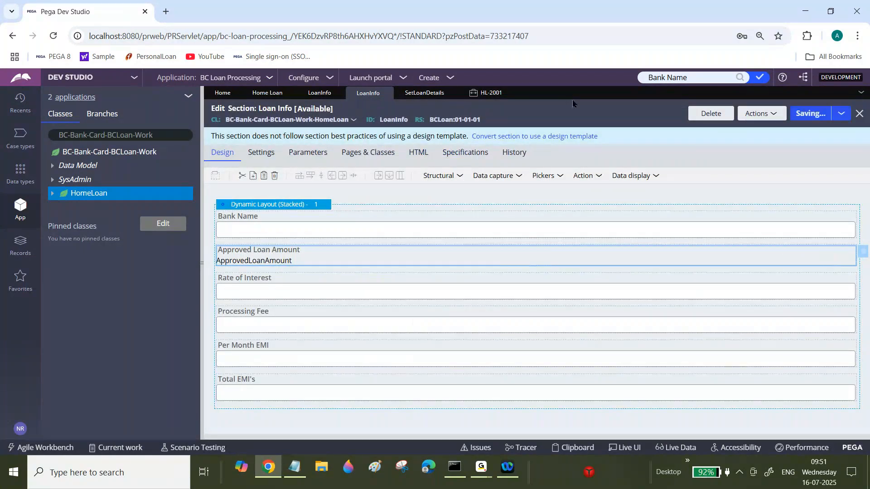
Set the case's Bank Name to SBI and inspect the read-only Approved Loan Amount.
{"action": "left_click", "coordinate": [489, 92]}
{"action": "double_click", "coordinate": [451, 186]}
{"action": "type", "text": "SBI"}
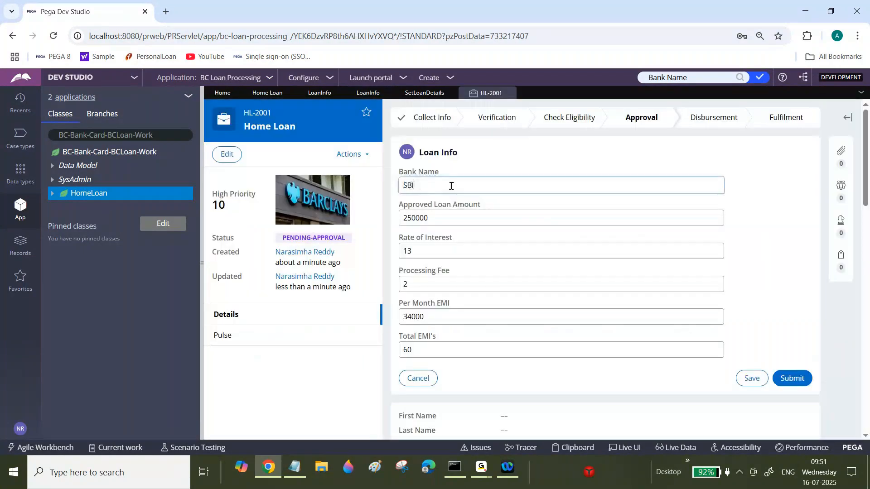
{"action": "key", "text": "Tab"}
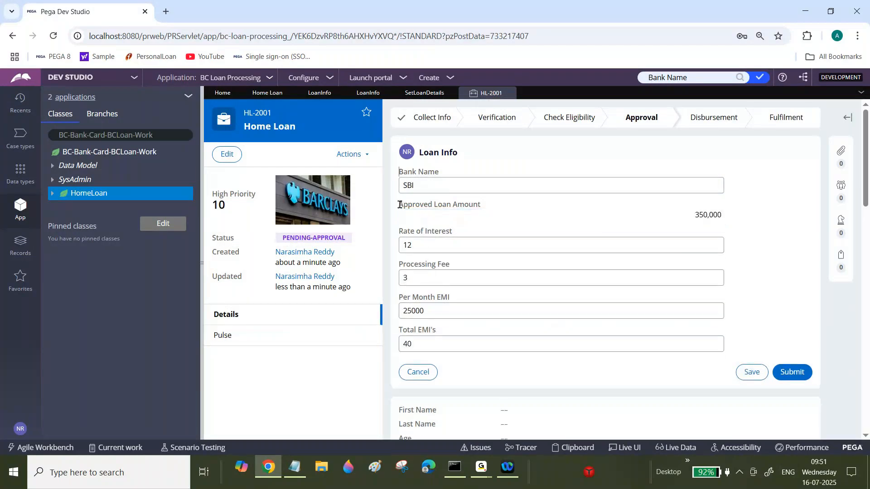
{"action": "left_click_drag", "start_coordinate": [399, 205], "coordinate": [491, 207]}
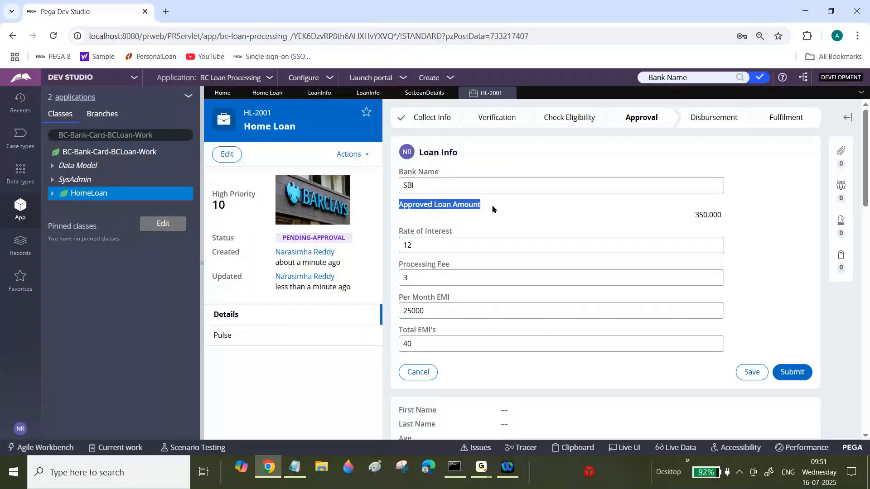
{"action": "left_click_drag", "start_coordinate": [692, 216], "coordinate": [730, 219]}
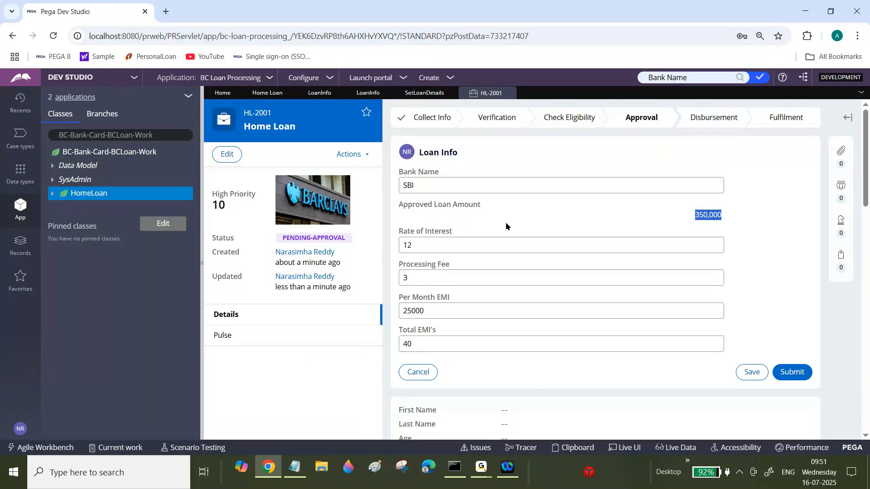
{"action": "left_click", "coordinate": [433, 189]}
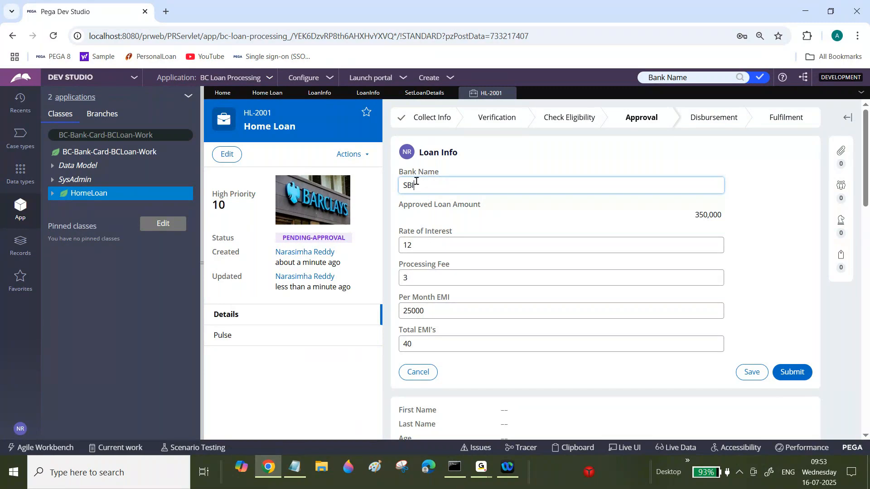
{"action": "left_click_drag", "start_coordinate": [399, 172], "coordinate": [442, 175]}
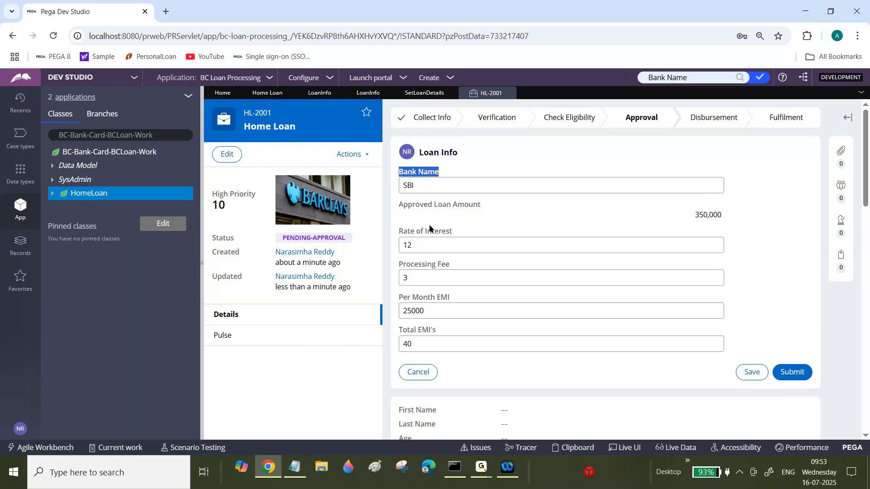
{"action": "double_click", "coordinate": [421, 190]}
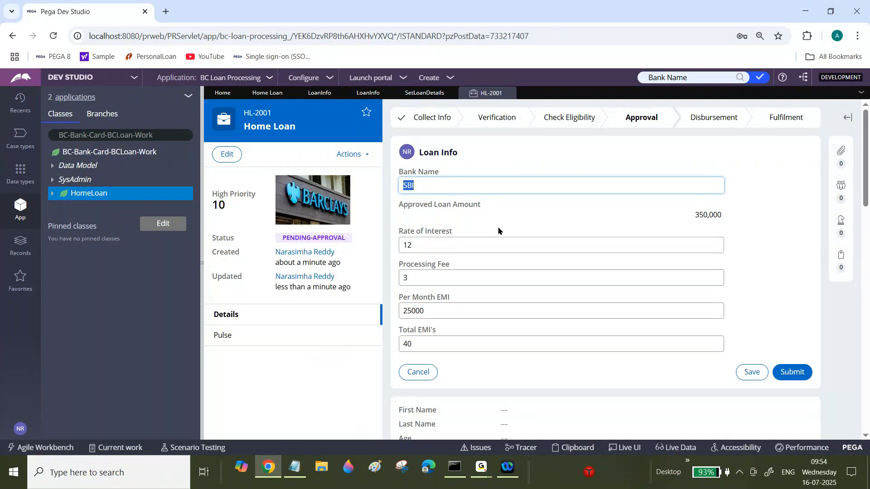
{"action": "left_click", "coordinate": [349, 154]}
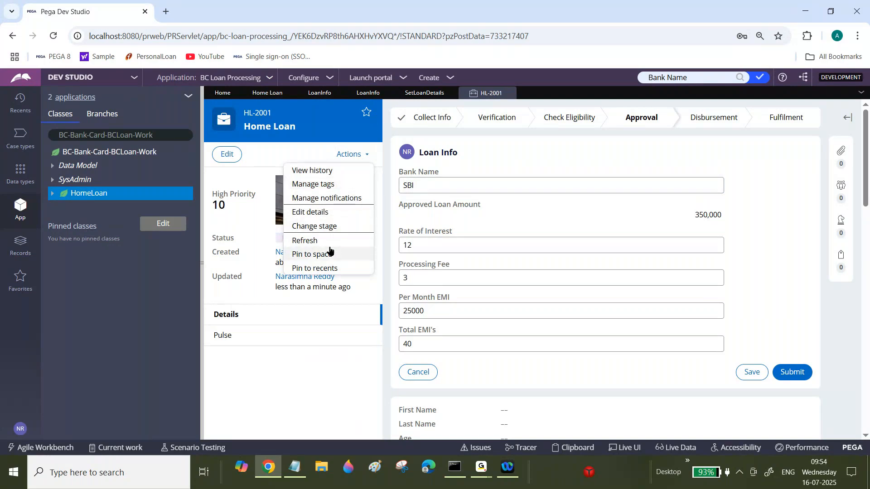
{"action": "key", "text": "alt+Tab"}
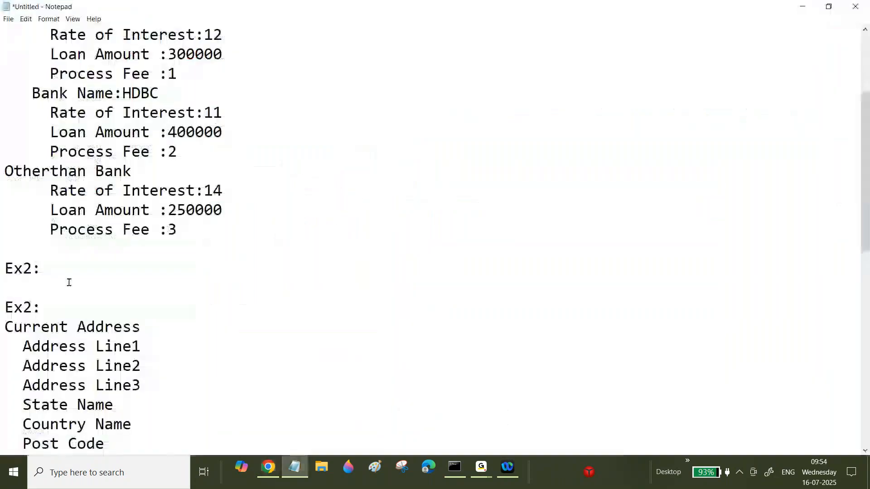
{"action": "left_click", "coordinate": [269, 467]}
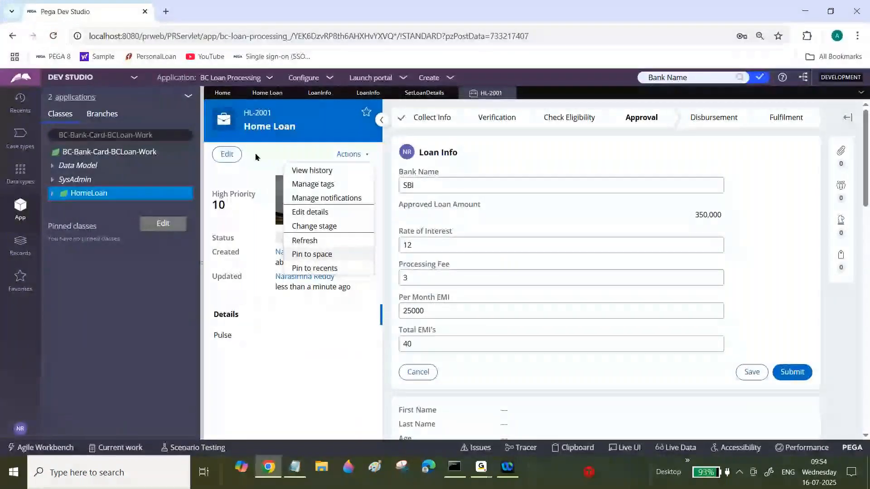
Open the Home Loan case type's Educational Info section and add a default Dynamic Layout at its top.
{"action": "left_click", "coordinate": [267, 92]}
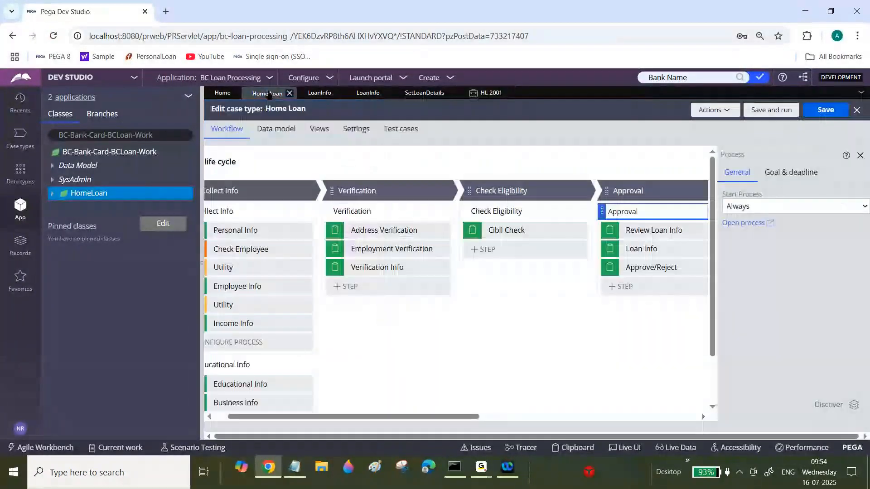
{"action": "left_click_drag", "start_coordinate": [286, 419], "coordinate": [215, 424]}
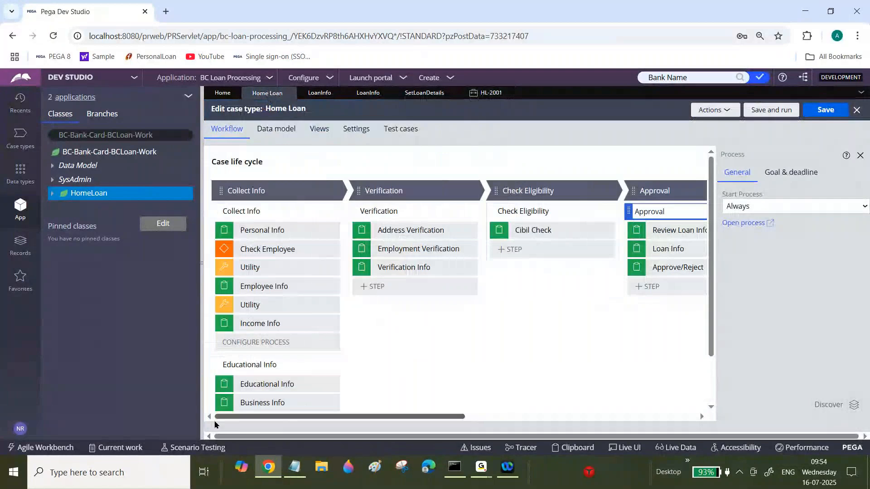
{"action": "left_click_drag", "start_coordinate": [712, 322], "coordinate": [714, 362]}
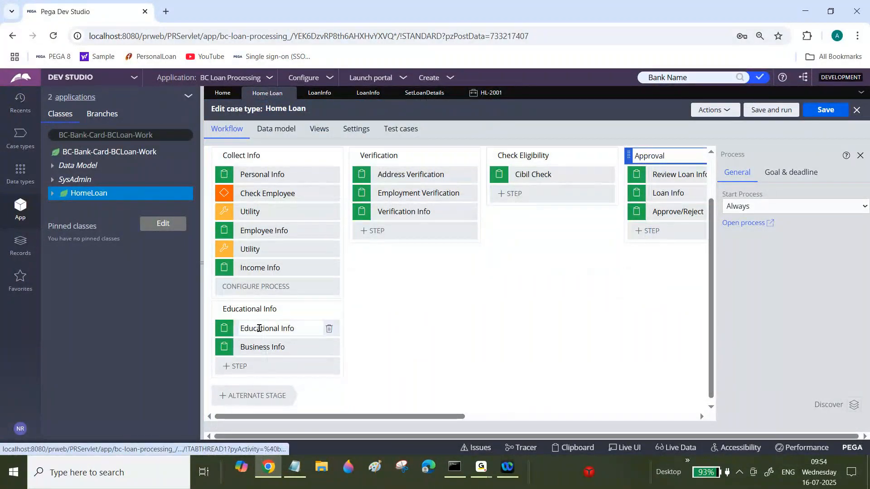
{"action": "left_click", "coordinate": [259, 328]}
{"action": "left_click", "coordinate": [736, 225]}
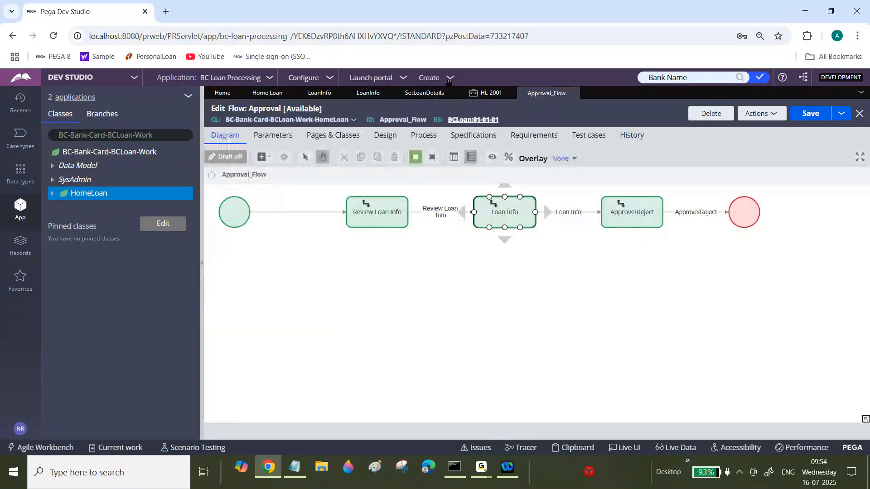
{"action": "left_click", "coordinate": [267, 92]}
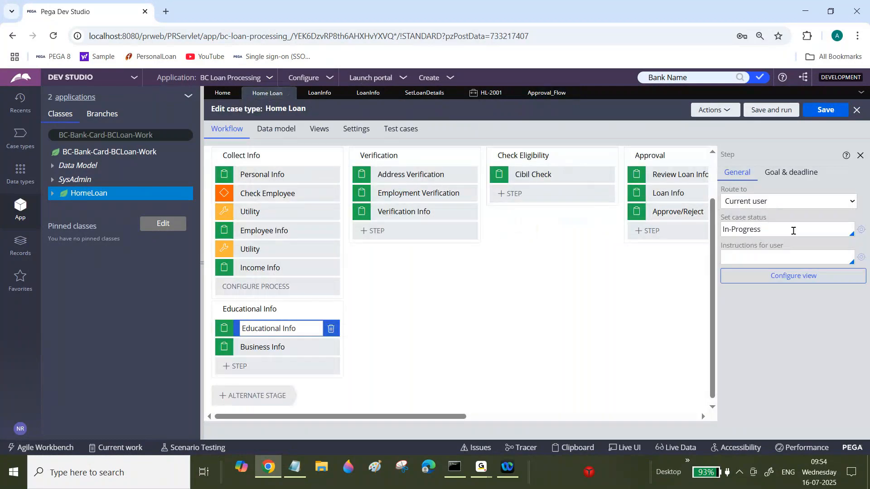
{"action": "left_click", "coordinate": [779, 277]}
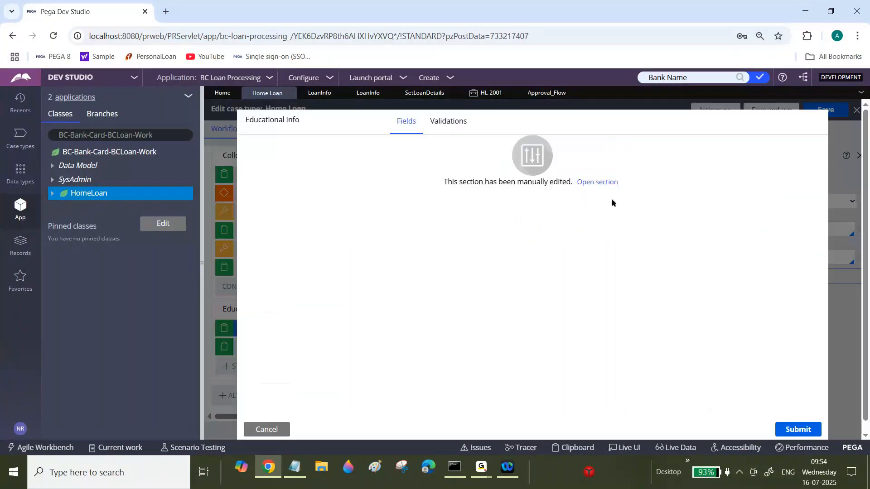
{"action": "left_click", "coordinate": [608, 184]}
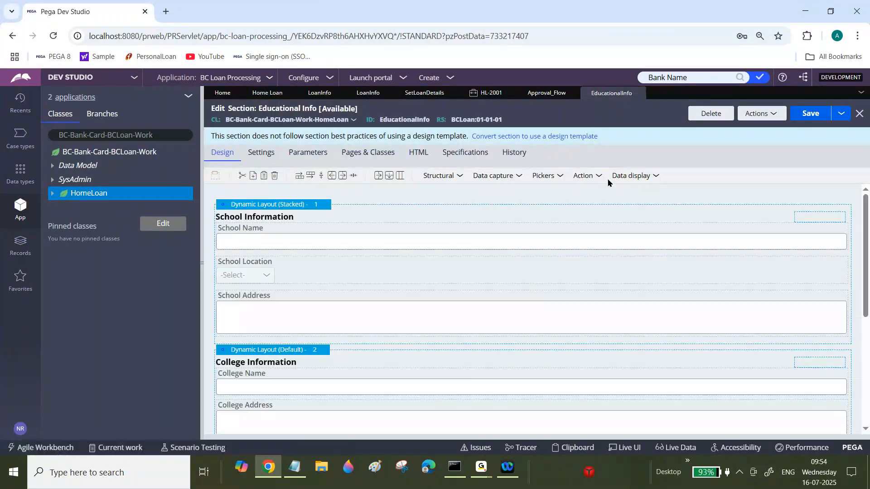
{"action": "left_click", "coordinate": [461, 177]}
{"action": "left_click_drag", "start_coordinate": [499, 194], "coordinate": [342, 208]}
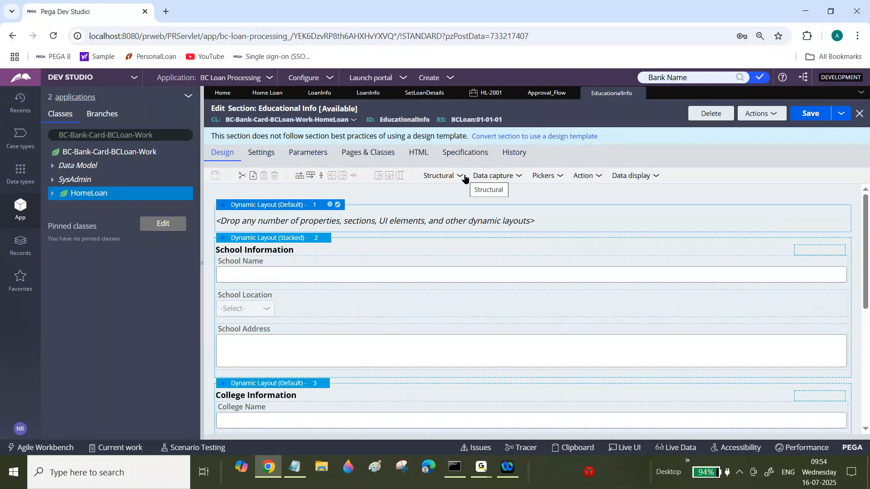
Review the Set Loan Details data transform and the next exercise in the notes.
{"action": "left_click", "coordinate": [548, 95]}
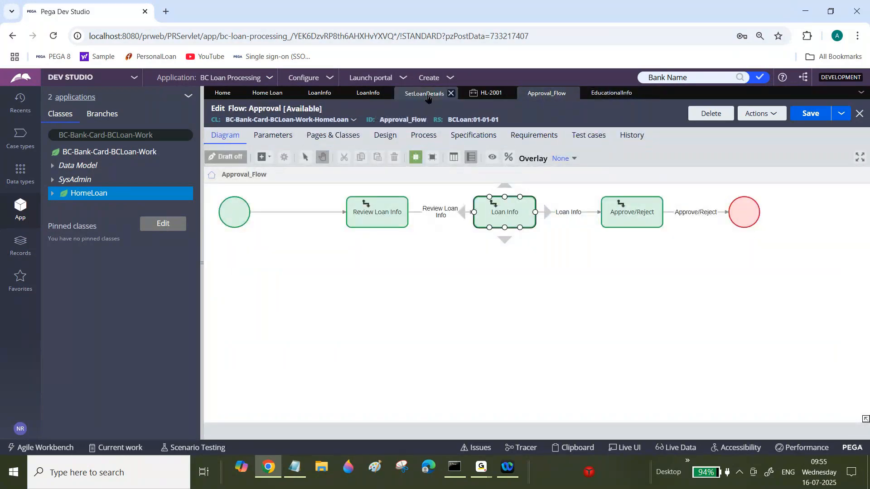
{"action": "left_click", "coordinate": [426, 94]}
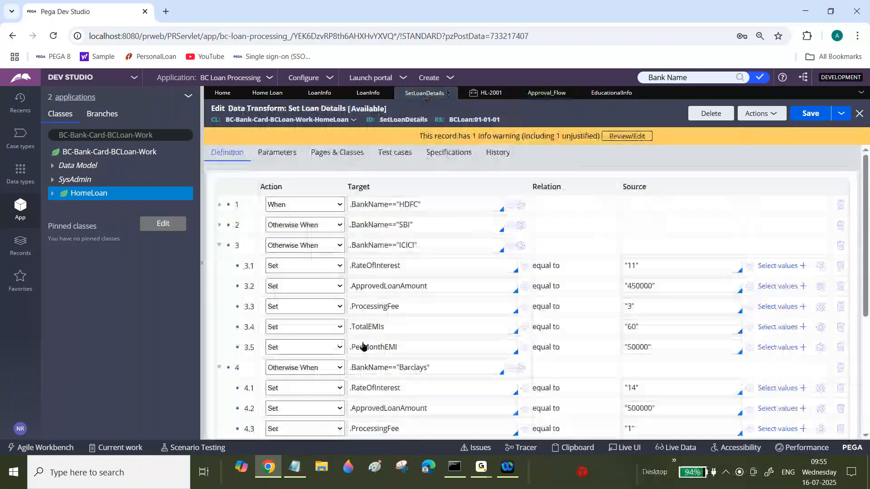
{"action": "left_click", "coordinate": [295, 467]}
{"action": "left_click_drag", "start_coordinate": [865, 189], "coordinate": [856, 379]}
{"action": "left_click_drag", "start_coordinate": [140, 308], "coordinate": [326, 308]}
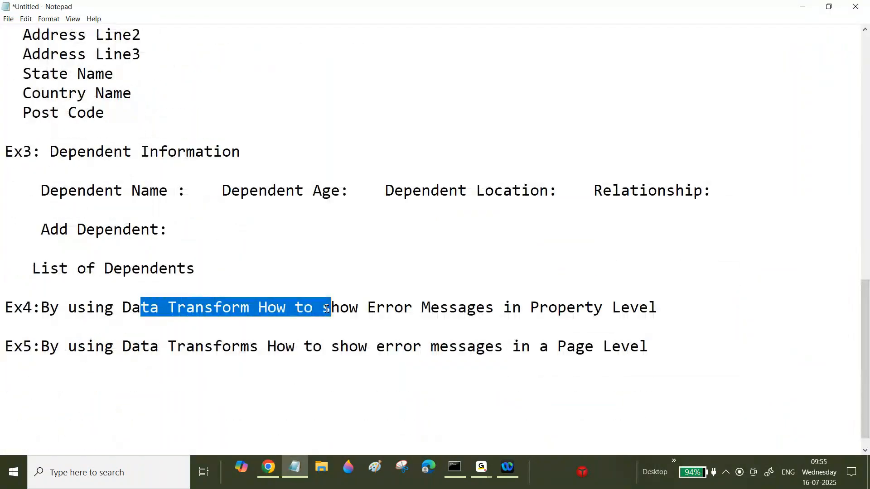
{"action": "key", "text": "shift+Home"}
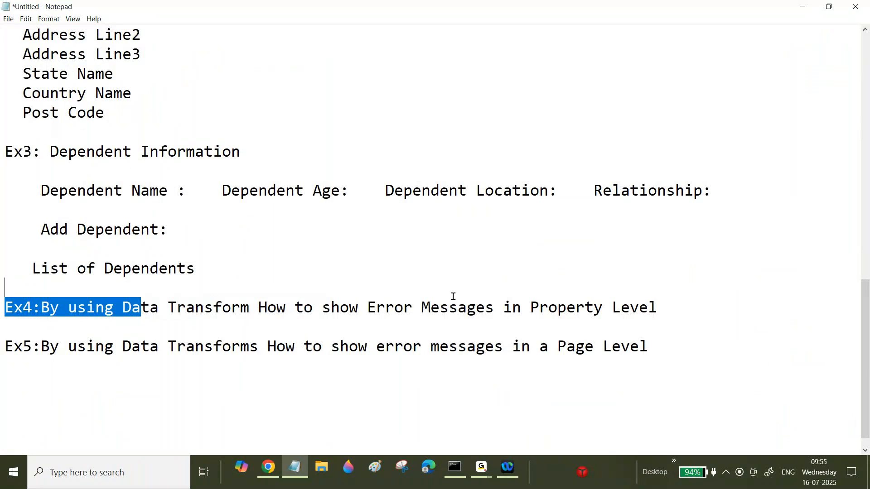
{"action": "left_click", "coordinate": [270, 469]}
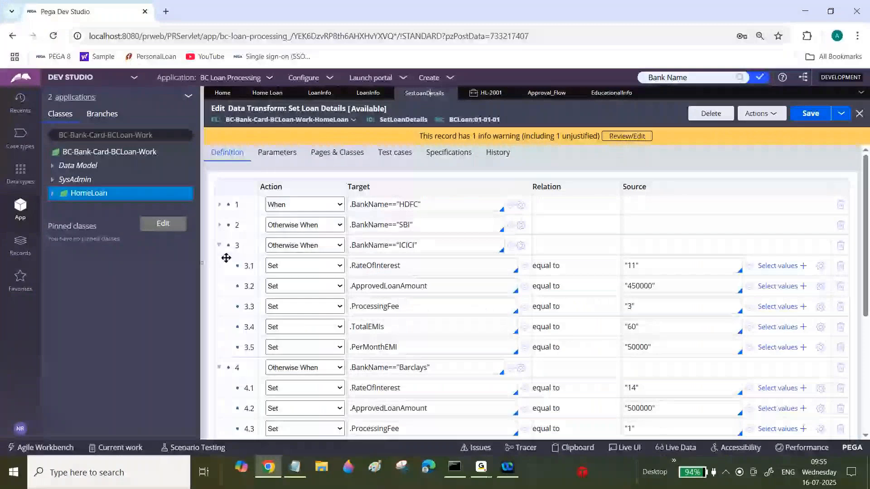
{"action": "left_click", "coordinate": [203, 227]}
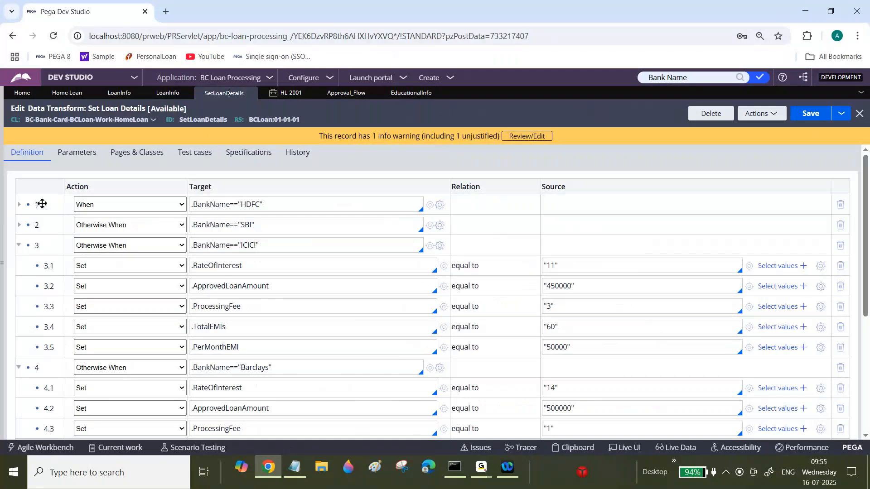
{"action": "left_click", "coordinate": [2, 205]}
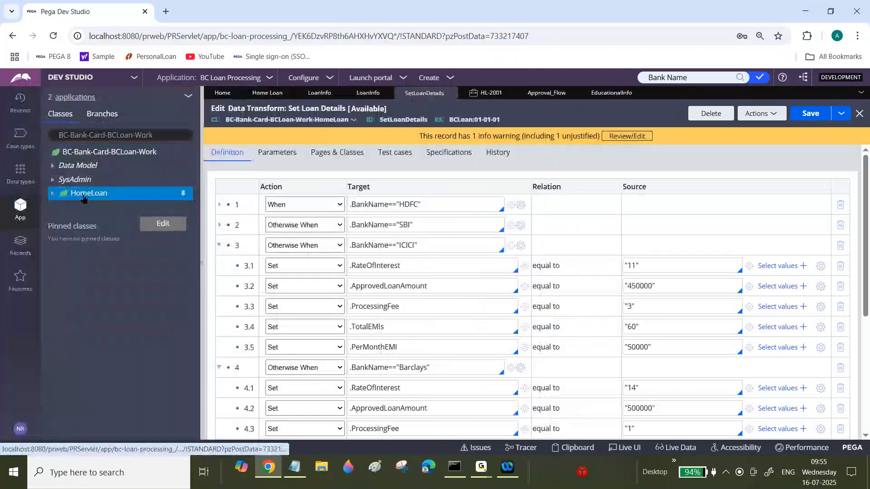
Create a When rule labelled Check Bank Name in the HomeLoan class and open it.
{"action": "right_click", "coordinate": [83, 199]}
{"action": "mouse_move", "coordinate": [125, 208]}
{"action": "mouse_move", "coordinate": [176, 222]}
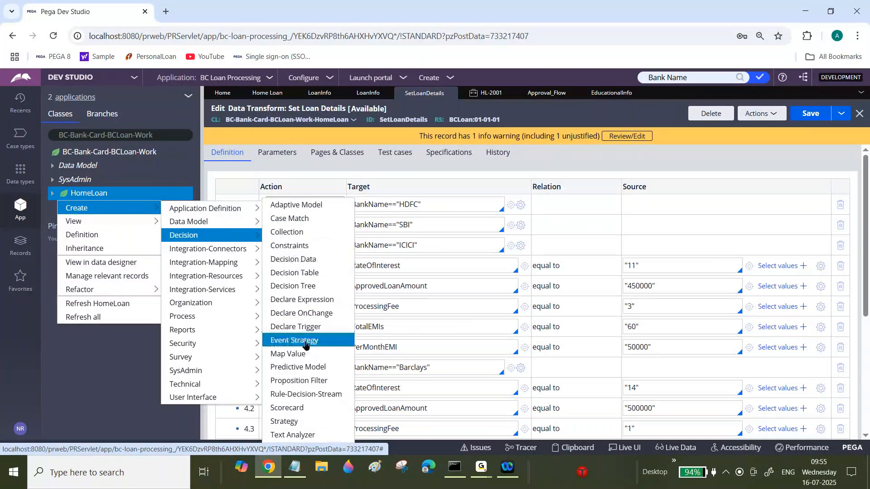
{"action": "left_click", "coordinate": [283, 448]}
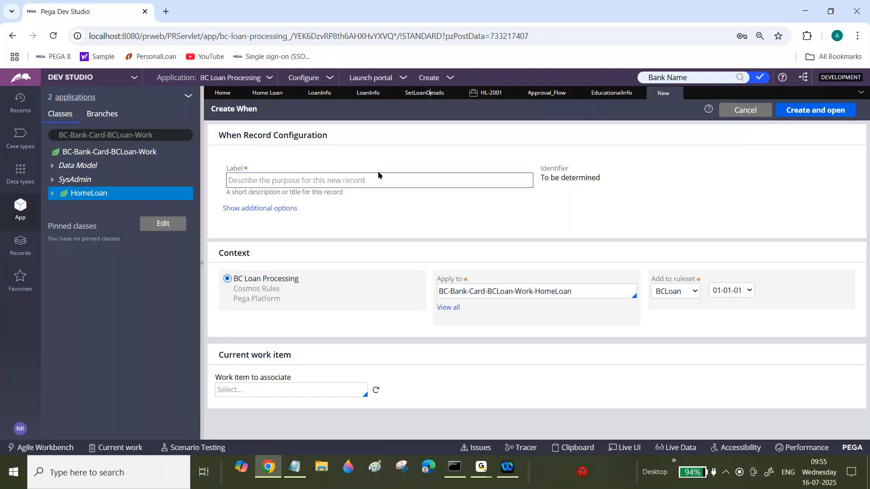
{"action": "left_click", "coordinate": [377, 179]}
{"action": "type", "text": "Check Banl"}
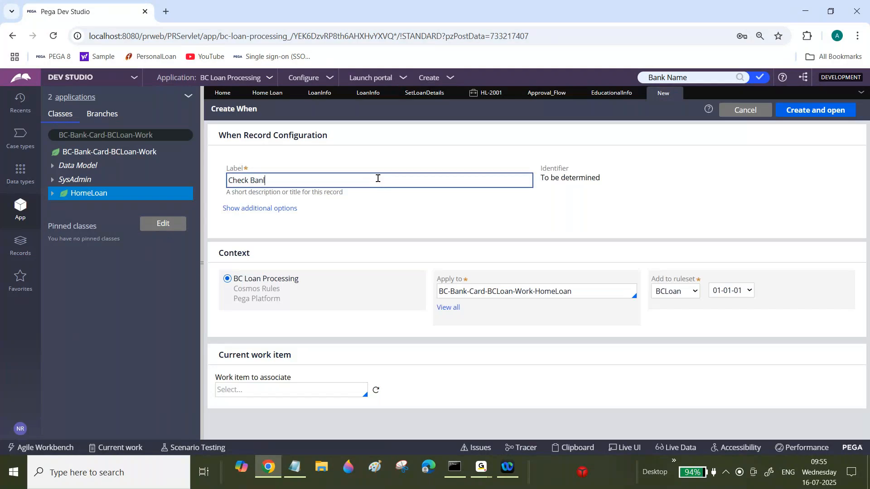
{"action": "key", "text": "BackSpace"}
{"action": "type", "text": "k Name"}
{"action": "left_click", "coordinate": [830, 113]}
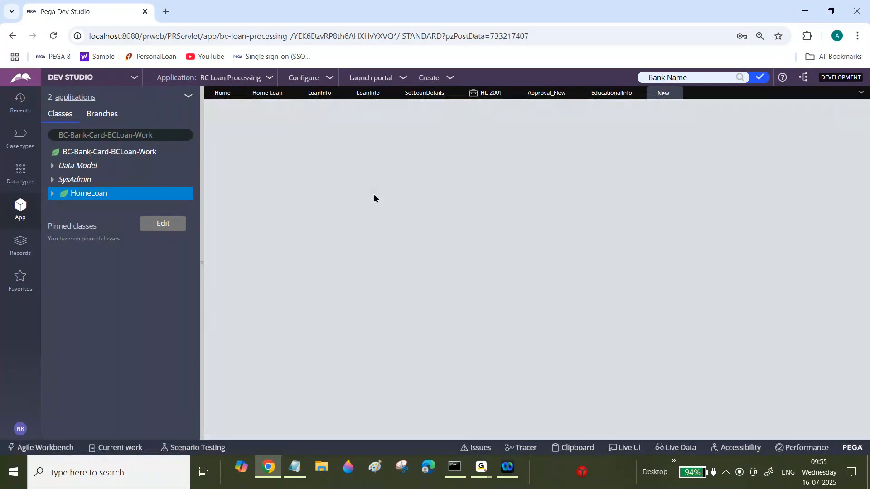
Add the advanced condition .BankName != "" as the first row of the When rule.
{"action": "left_click", "coordinate": [283, 137]}
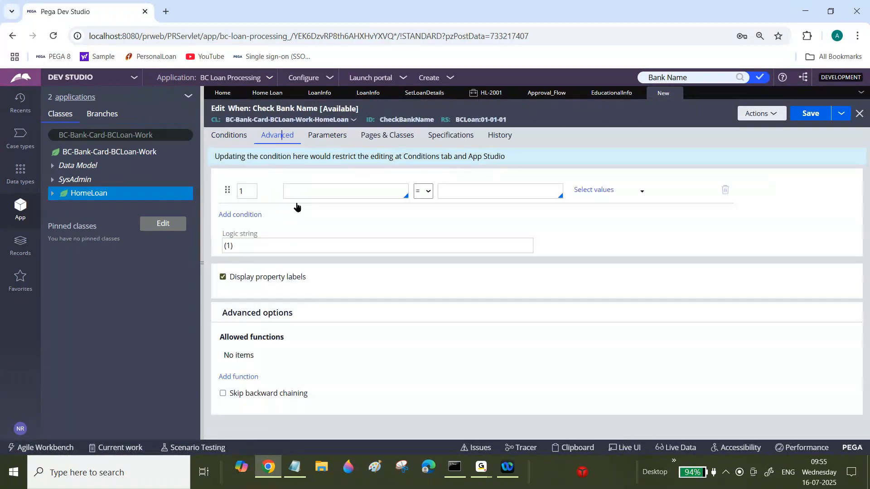
{"action": "left_click", "coordinate": [313, 191]}
{"action": "type", "text": "."}
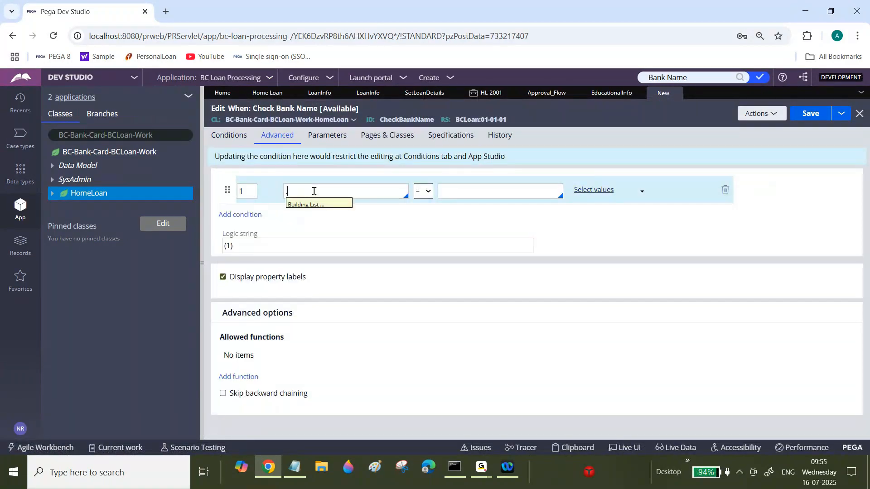
{"action": "type", "text": "Ban"}
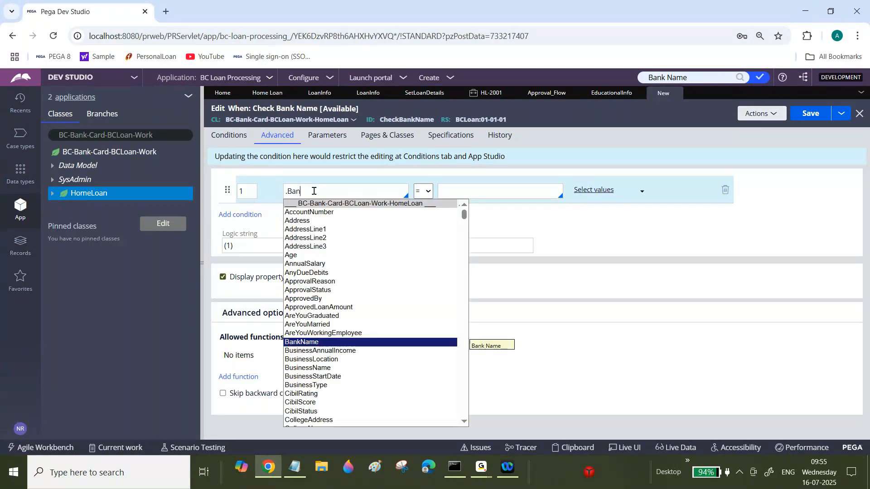
{"action": "key", "text": "Return"}
{"action": "left_click", "coordinate": [422, 191]}
{"action": "left_click", "coordinate": [426, 278]}
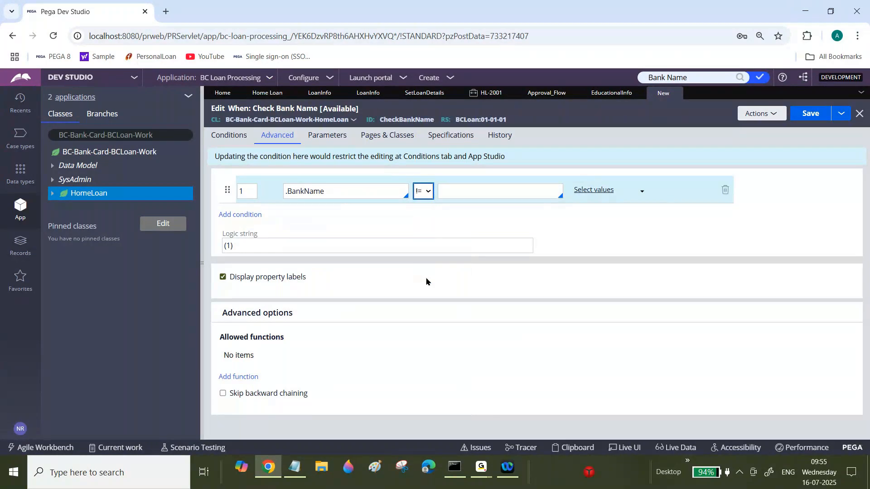
{"action": "left_click", "coordinate": [445, 189]}
{"action": "type", "text": "\"\""}
Add a second condition .BankName = "HDFC".
{"action": "left_click", "coordinate": [250, 216]}
{"action": "type", "text": ".Bank"}
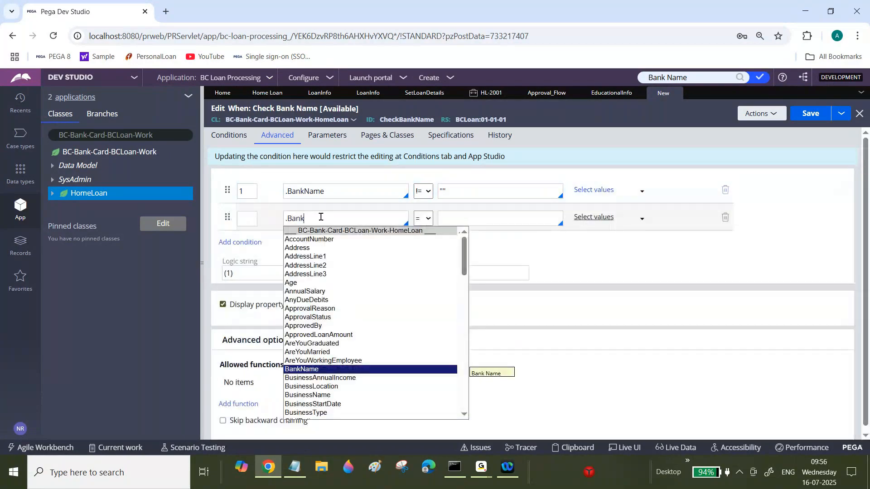
{"action": "left_click", "coordinate": [324, 371]}
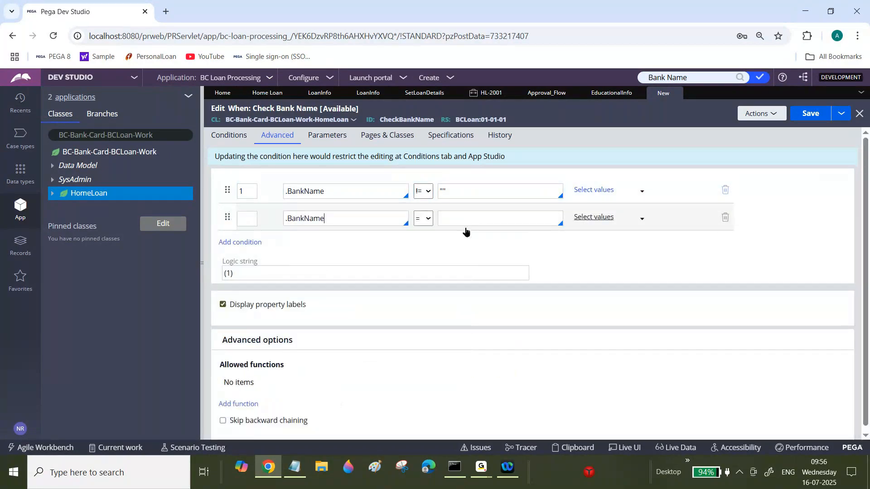
{"action": "left_click", "coordinate": [471, 216]}
{"action": "type", "text": "\"\""}
{"action": "type", "text": "HDFC"}
Add a third condition .BankName = "SBI".
{"action": "left_click", "coordinate": [249, 243]}
{"action": "left_click", "coordinate": [249, 243]}
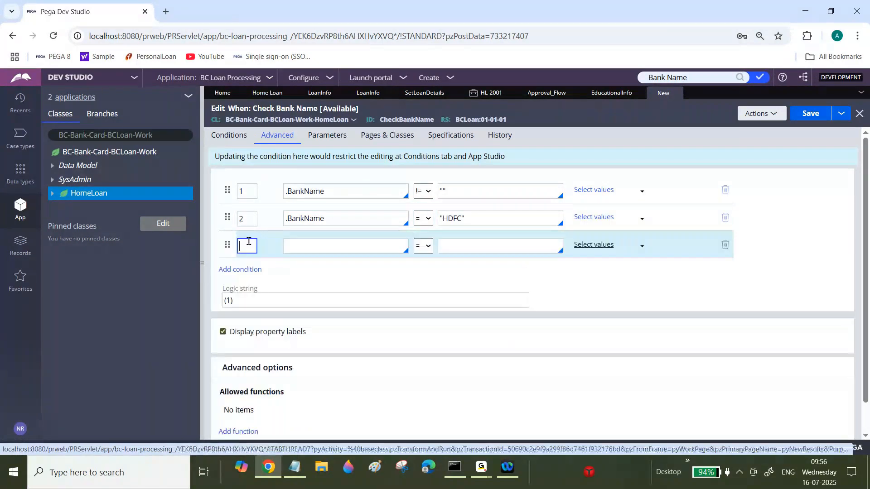
{"action": "left_click", "coordinate": [283, 249]}
{"action": "type", "text": ".Ban"}
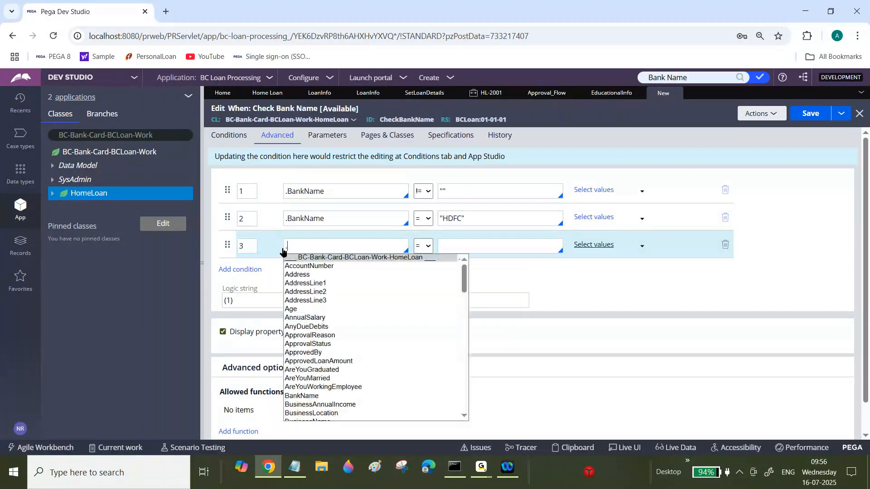
{"action": "left_click", "coordinate": [320, 398]}
{"action": "left_click", "coordinate": [492, 242]}
{"action": "type", "text": "\"\""}
{"action": "type", "text": "SBI"}
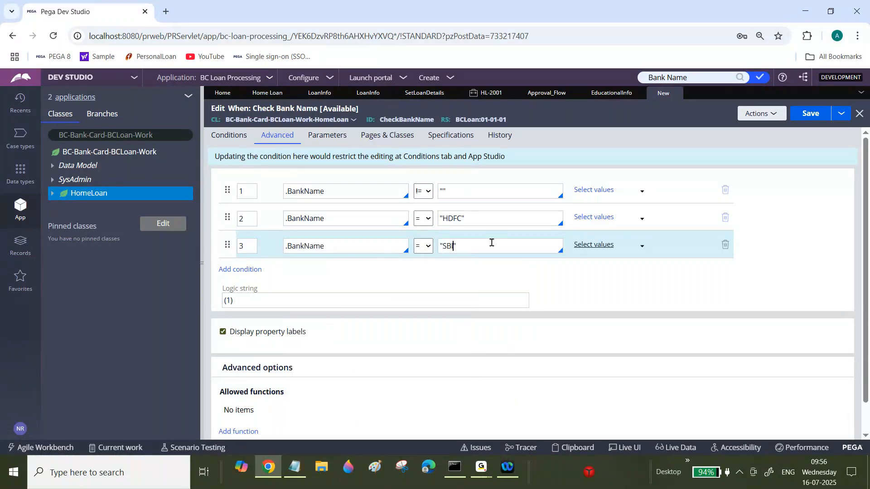
Add a fourth condition .BankName = "Barclays" to the When rule.
{"action": "left_click", "coordinate": [245, 270]}
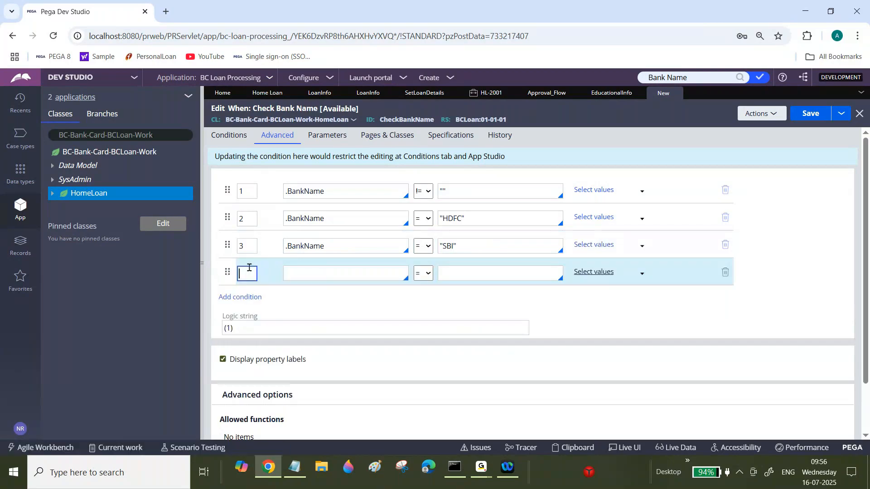
{"action": "type", "text": "3"}
{"action": "key", "text": "BackSpace"}
{"action": "type", "text": "4"}
{"action": "left_click", "coordinate": [317, 274]}
{"action": "type", "text": ".Ban"}
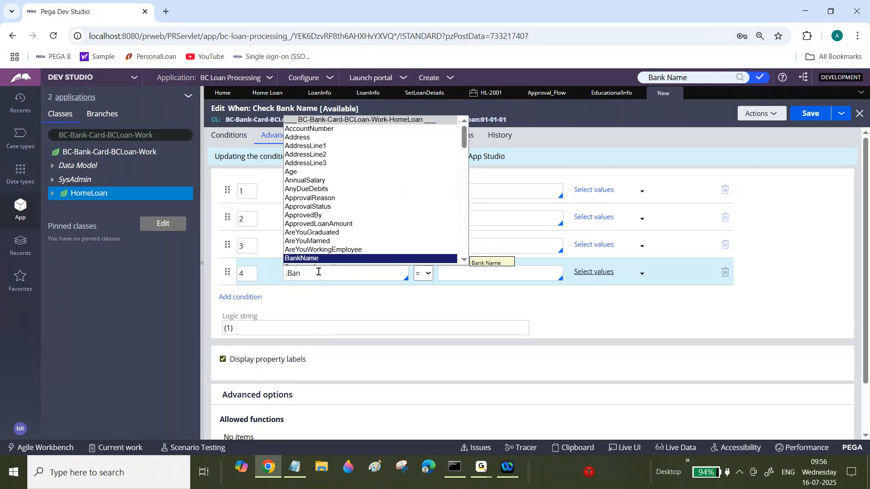
{"action": "left_click", "coordinate": [319, 261]}
{"action": "left_click", "coordinate": [459, 276]}
{"action": "type", "text": "\"Barclays"}
Add a fifth condition .BankName = "ICICI".
{"action": "left_click", "coordinate": [249, 301]}
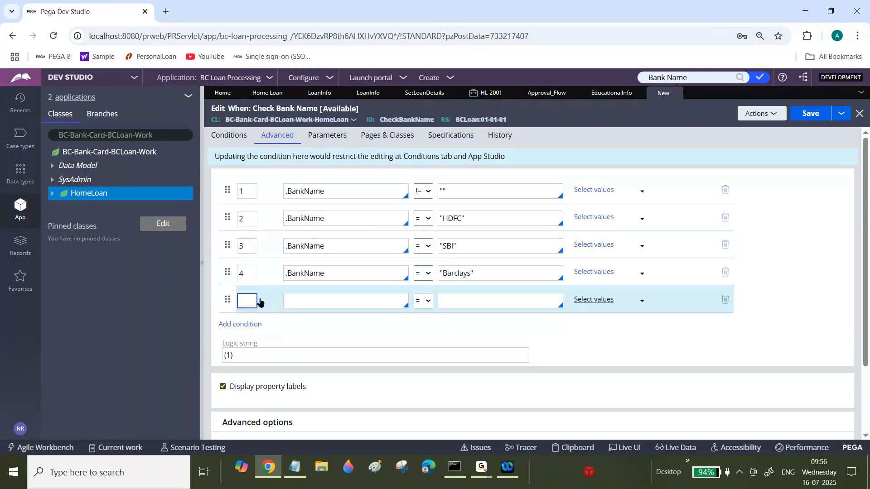
{"action": "type", "text": "5"}
{"action": "key", "text": "Tab"}
{"action": "type", "text": ".Bank"}
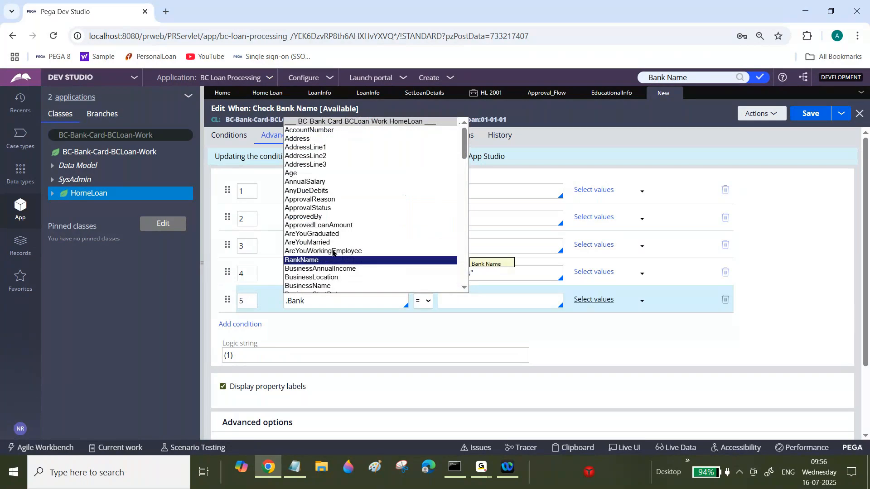
{"action": "key", "text": "Return"}
{"action": "left_click", "coordinate": [462, 301]}
{"action": "type", "text": "\"ICICI"}
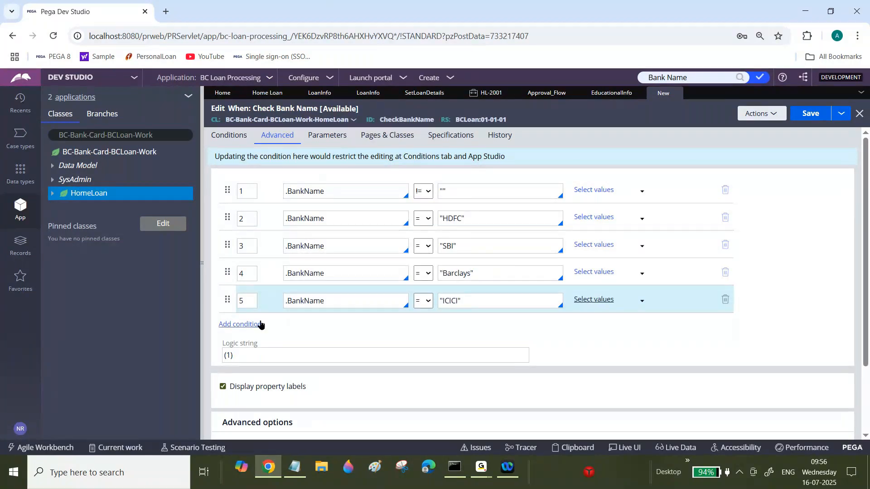
Add a sixth condition .BankName = "AXIS".
{"action": "left_click", "coordinate": [252, 324]}
{"action": "type", "text": "6"}
{"action": "key", "text": "Tab"}
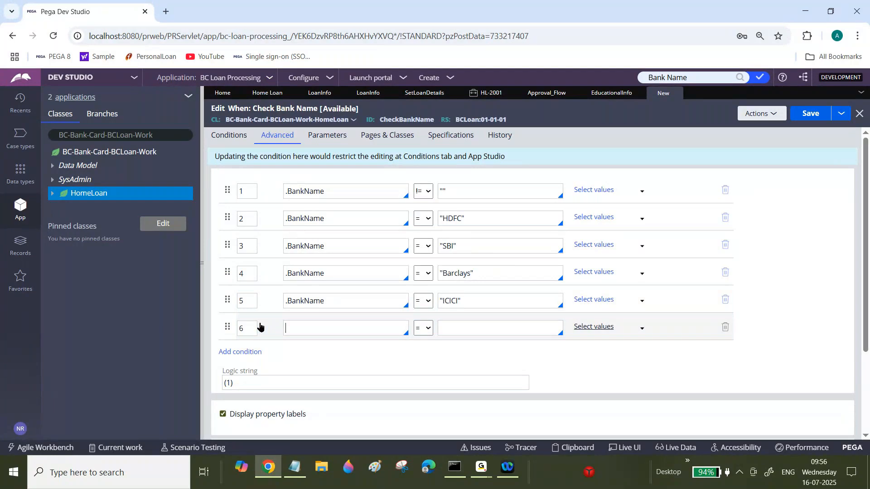
{"action": "type", "text": ".Ban"}
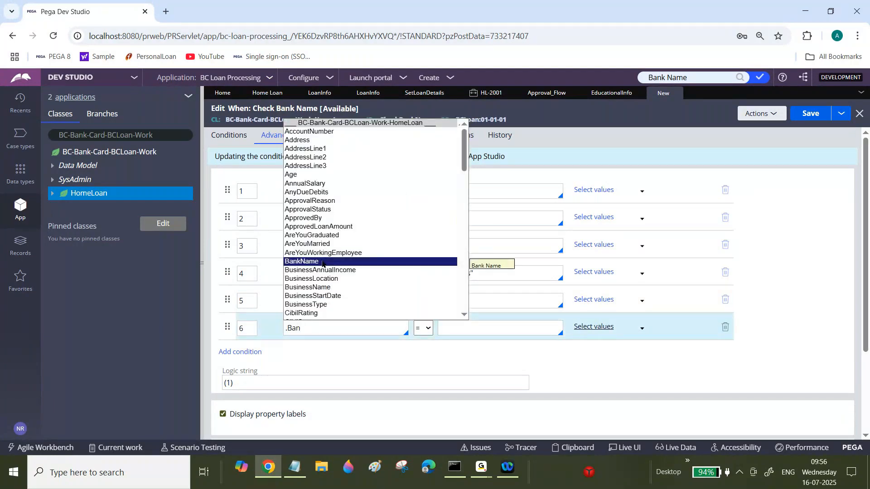
{"action": "left_click", "coordinate": [323, 262]}
{"action": "left_click", "coordinate": [459, 329]}
{"action": "type", "text": "\"\""}
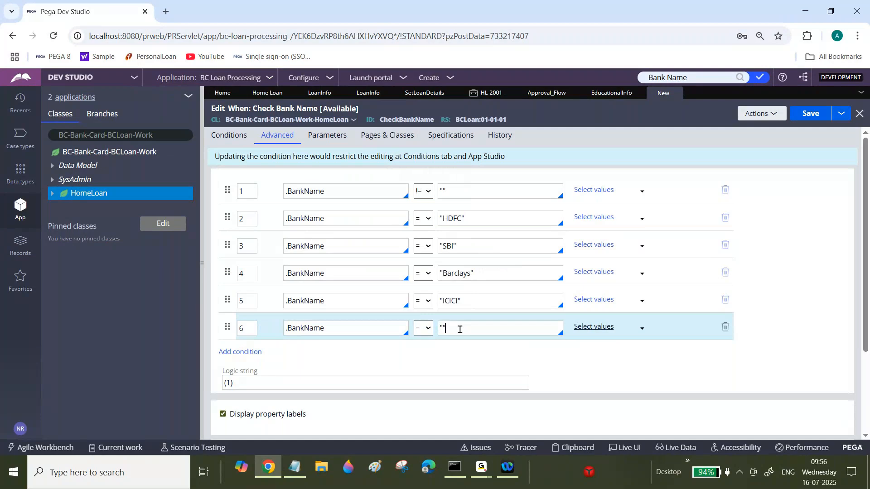
{"action": "type", "text": "AXIS"}
Add a seventh condition .BankName = "Canada".
{"action": "left_click", "coordinate": [250, 353]}
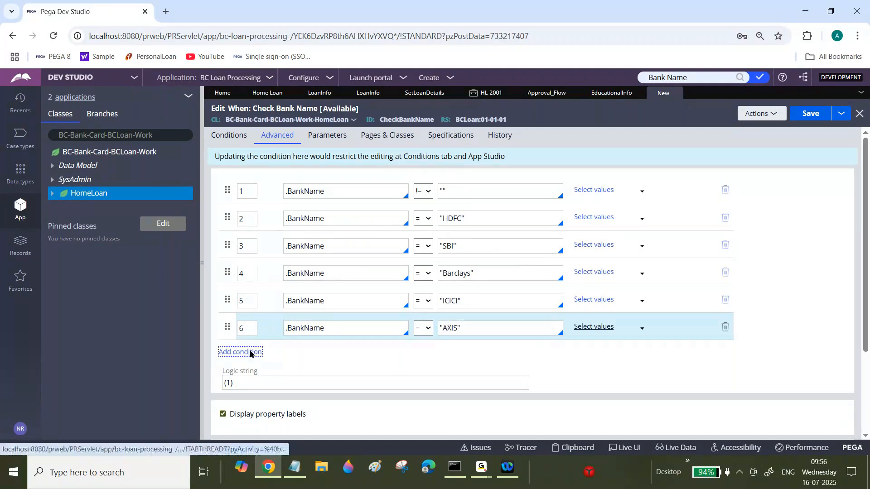
{"action": "type", "text": "7"}
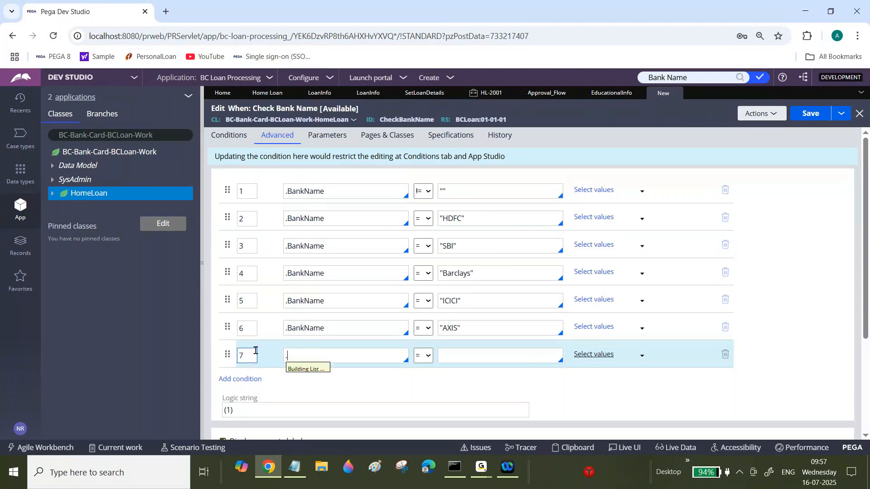
{"action": "key", "text": "Tab"}
{"action": "type", "text": ".Bank"}
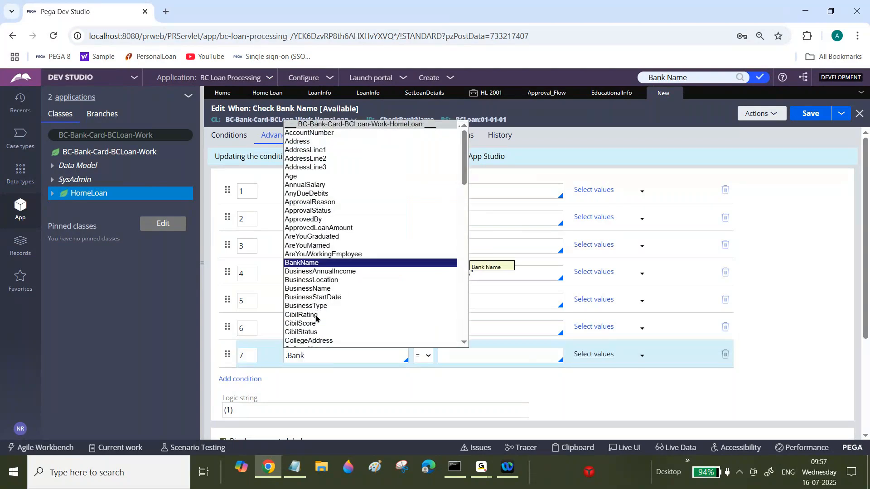
{"action": "left_click", "coordinate": [323, 265]}
{"action": "left_click", "coordinate": [466, 353]}
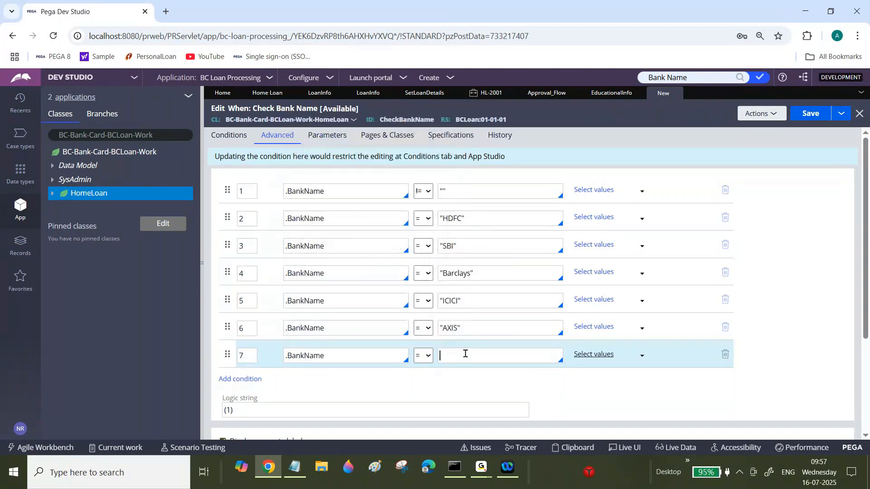
{"action": "type", "text": "\"Ca"}
{"action": "type", "text": "nada"}
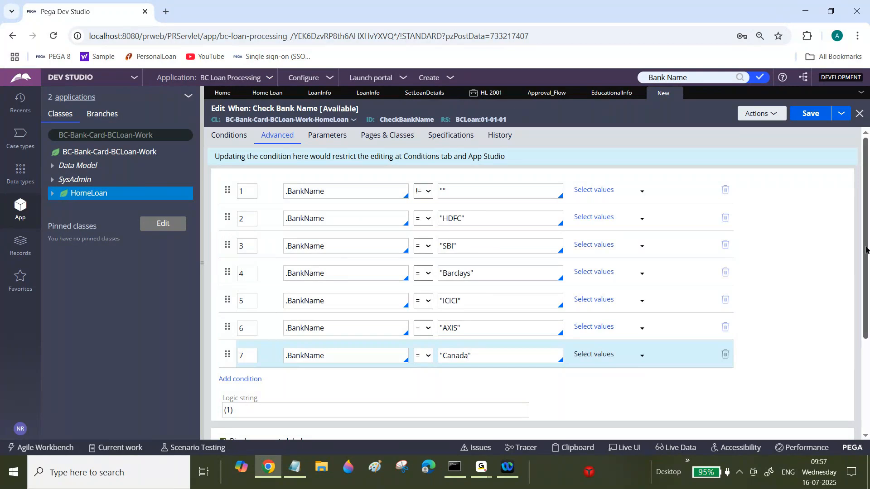
Review the bank name conditions used in the Set Loan Details data transform.
{"action": "left_click_drag", "start_coordinate": [866, 249], "coordinate": [868, 272]}
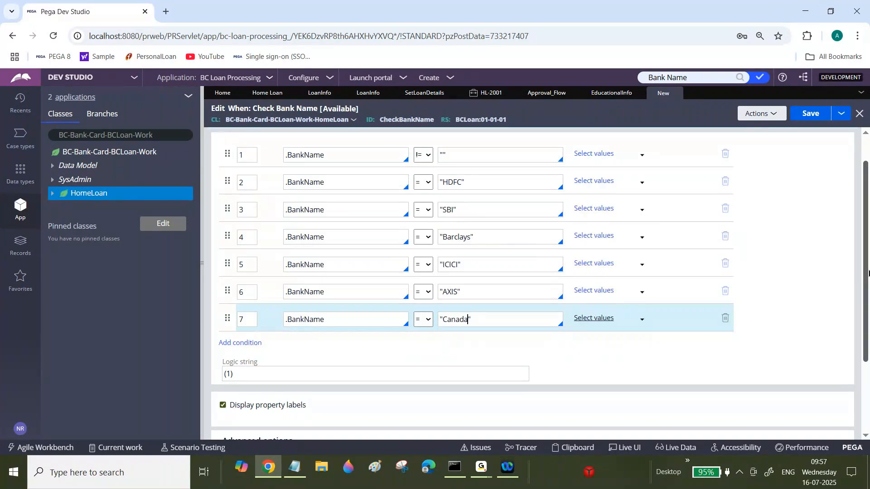
{"action": "left_click", "coordinate": [424, 97]}
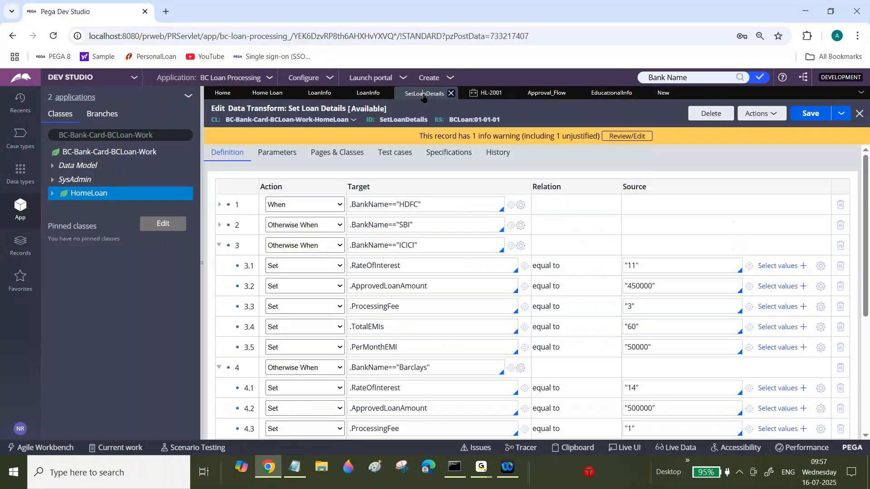
{"action": "left_click", "coordinate": [219, 245]}
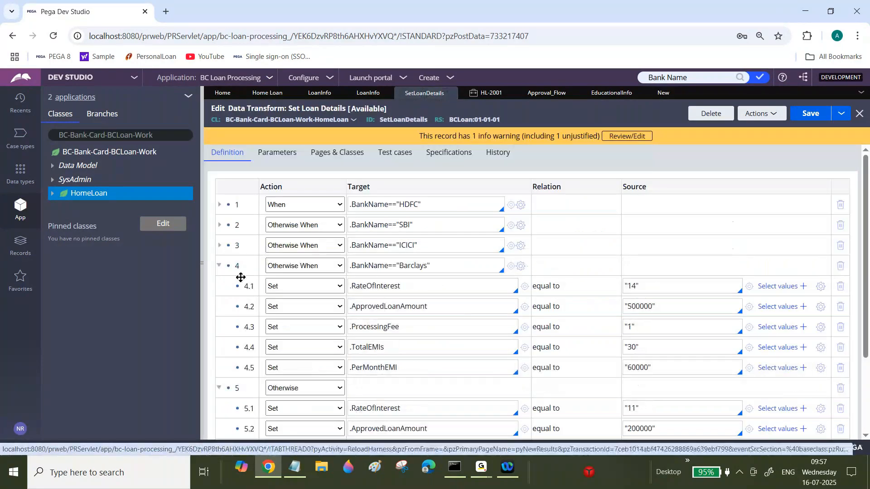
{"action": "left_click", "coordinate": [219, 267]}
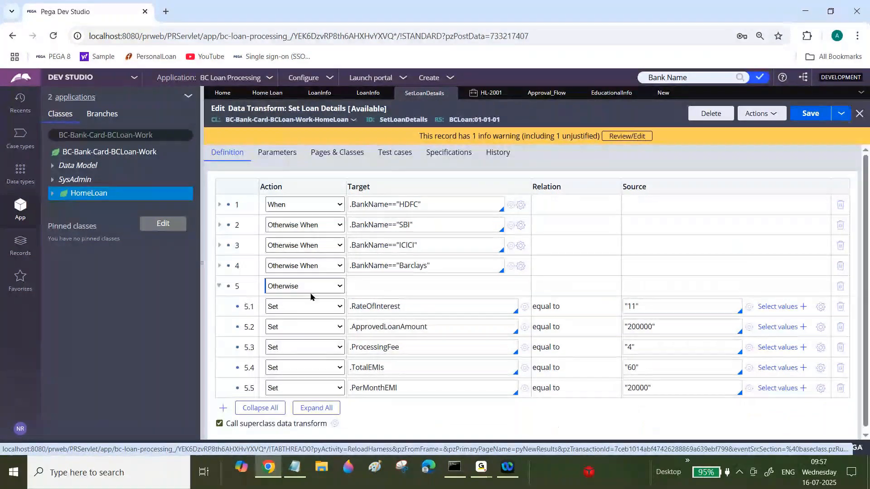
{"action": "triple_click", "coordinate": [408, 205]}
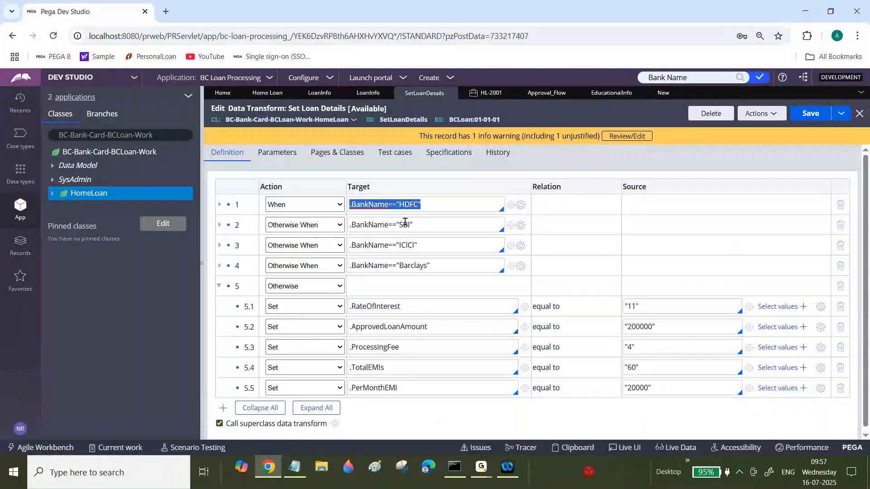
{"action": "left_click", "coordinate": [405, 222]}
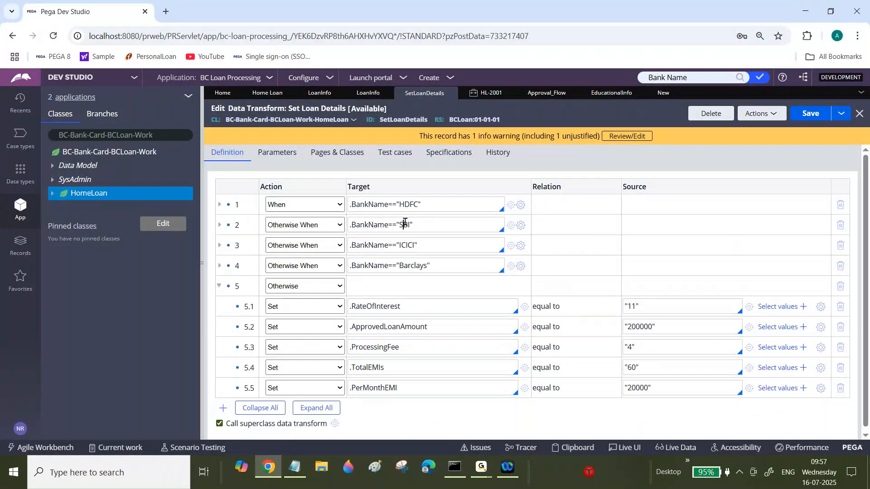
{"action": "left_click", "coordinate": [630, 307]}
{"action": "triple_click", "coordinate": [631, 307]}
{"action": "triple_click", "coordinate": [407, 202]}
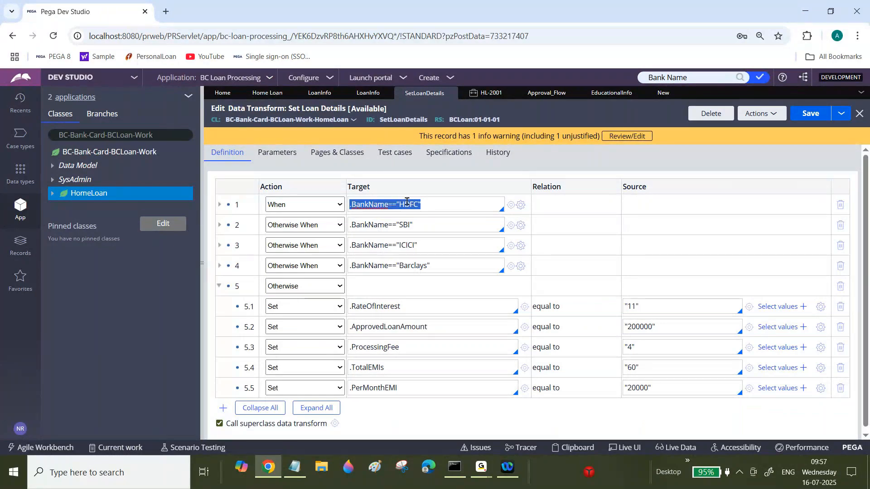
{"action": "double_click", "coordinate": [406, 225]}
{"action": "double_click", "coordinate": [407, 245]}
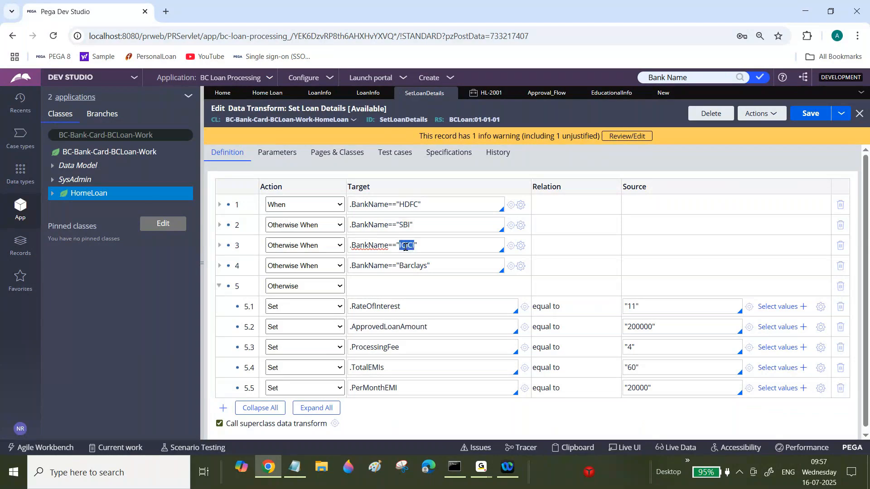
{"action": "double_click", "coordinate": [409, 267]}
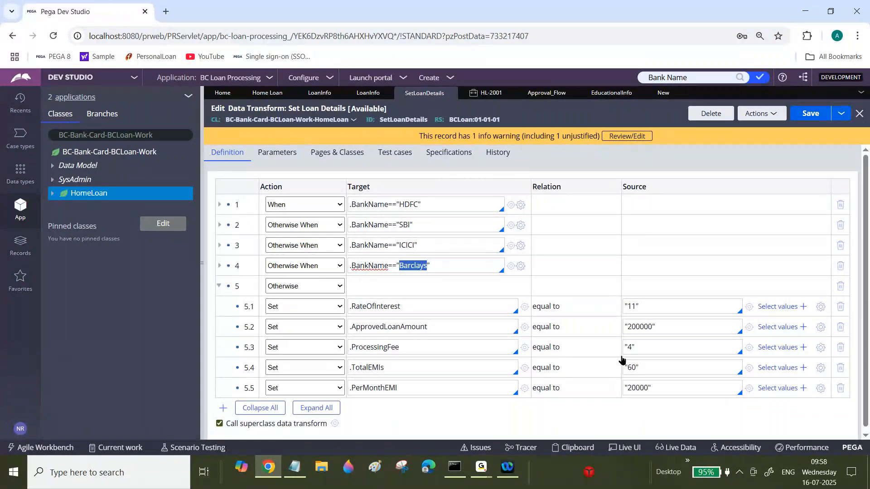
Return to the Check Bank Name rule and add an eighth condition .BankName = "Kotak".
{"action": "left_click", "coordinate": [664, 95]}
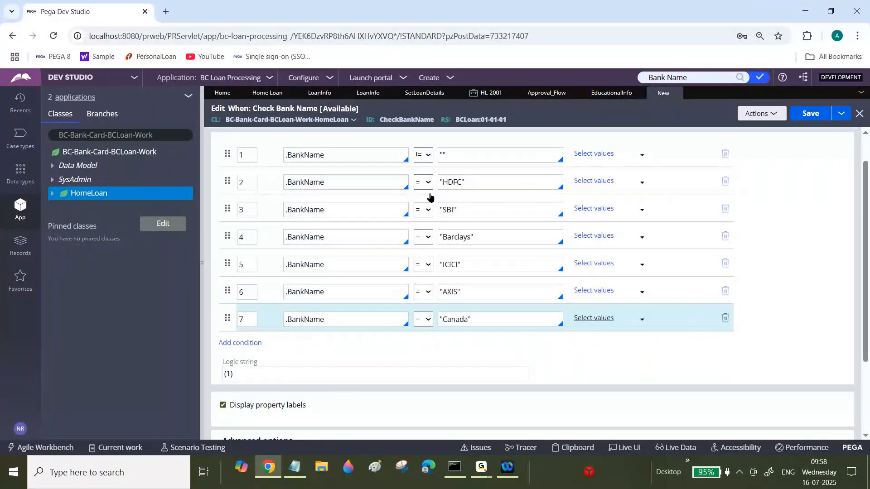
{"action": "left_click", "coordinate": [247, 343]}
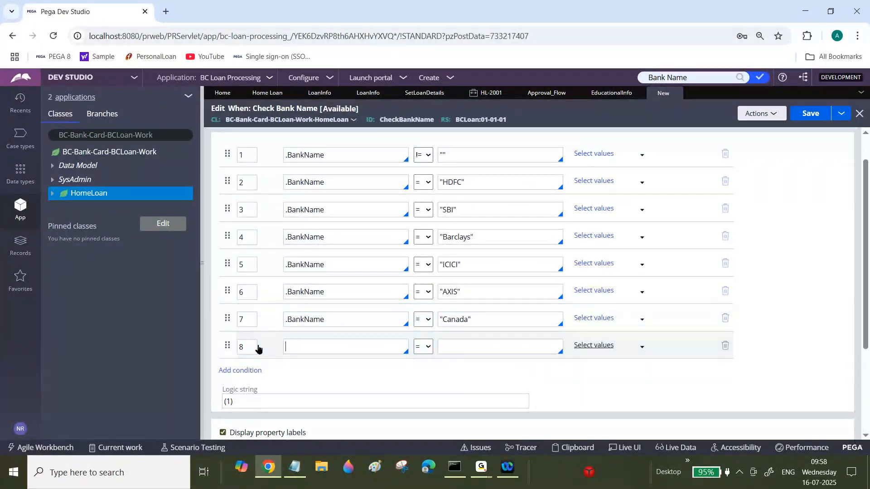
{"action": "type", "text": "B"}
{"action": "key", "text": "BackSpace"}
{"action": "type", "text": ".BankName"}
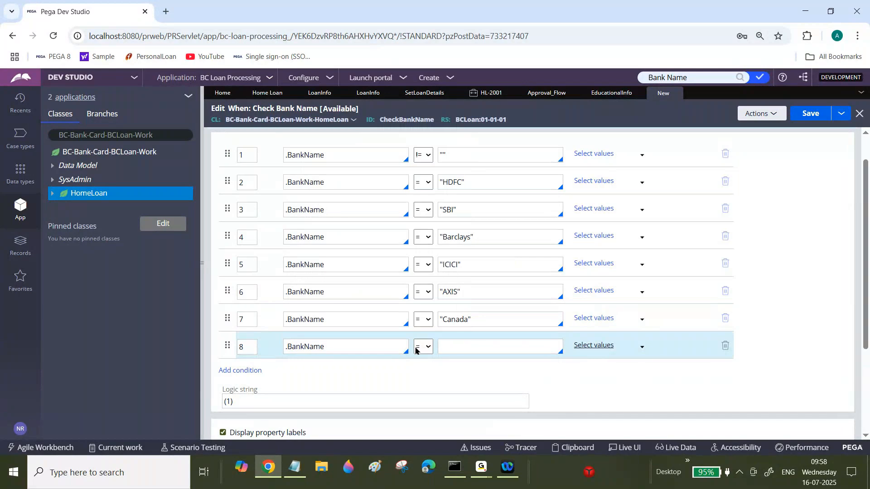
{"action": "left_click", "coordinate": [468, 348]}
{"action": "type", "text": "\"\""}
{"action": "key", "text": "Left"}
{"action": "type", "text": "Kotak"}
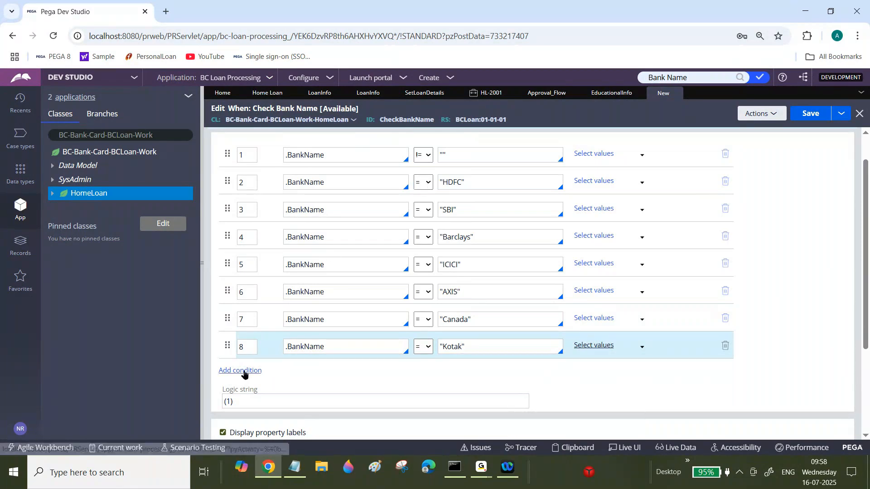
Set the logic string to 1 AND (2 OR 3 OR 4 OR 5 OR 6 OR 7 OR 8).
{"action": "left_click_drag", "start_coordinate": [867, 299], "coordinate": [867, 334]}
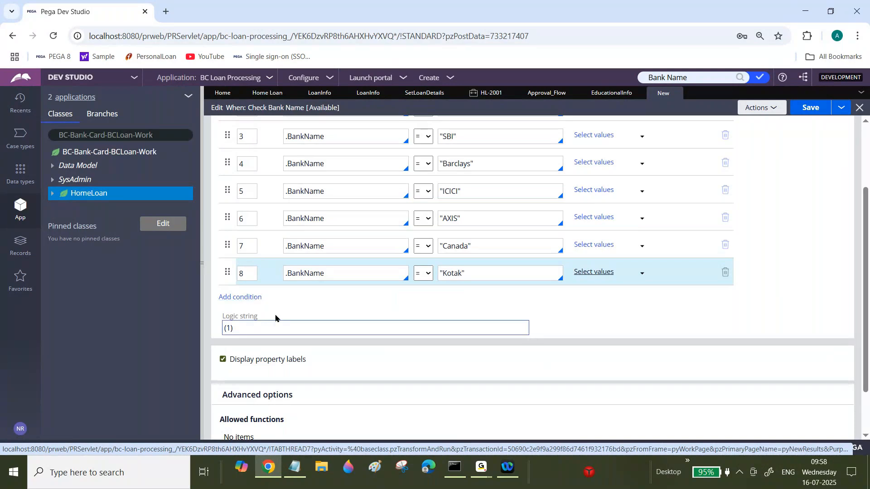
{"action": "left_click", "coordinate": [253, 331]}
{"action": "key", "text": "ctrl+a"}
{"action": "type", "text": "1"}
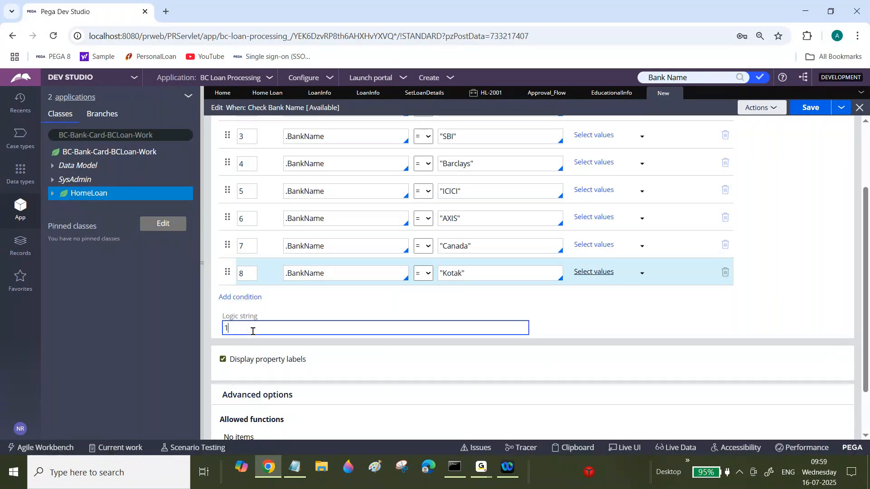
{"action": "key", "text": "Caps_Lock"}
{"action": "type", "text": "AND (2 OR 3 OR 3"}
{"action": "key", "text": "BackSpace"}
{"action": "type", "text": "4 OR 5 "}
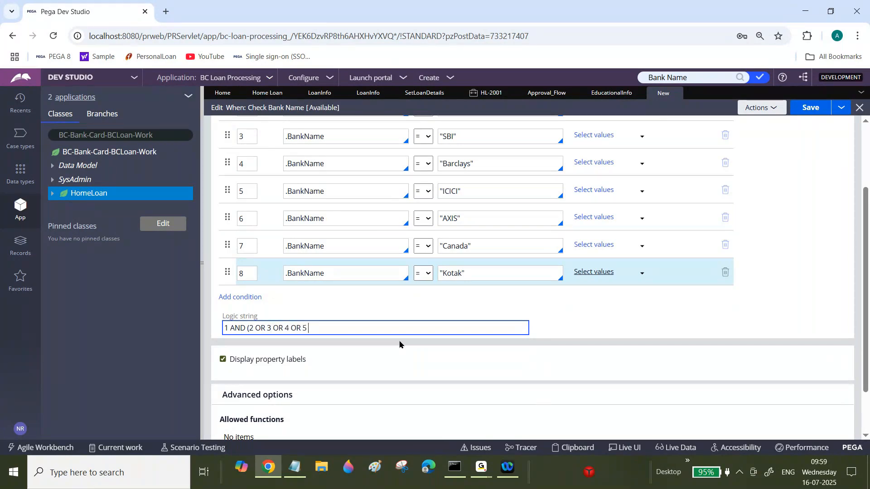
{"action": "type", "text": "OR 6 OR 7 OR 8)"}
Add a ninth condition to the Check Bank Name rule: .BankName = "SCB".
{"action": "mouse_move", "coordinate": [868, 256]}
{"action": "left_mouse_down"}
{"action": "mouse_move", "coordinate": [869, 197]}
{"action": "mouse_move", "coordinate": [868, 255]}
{"action": "left_mouse_up"}
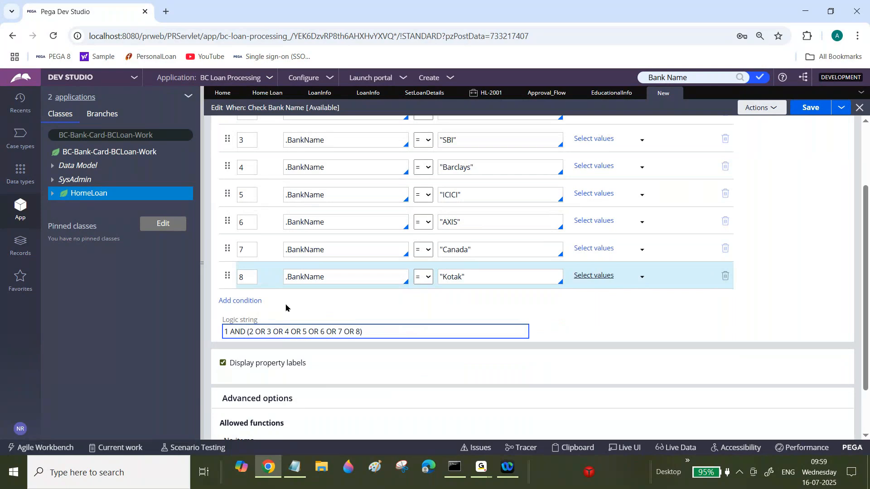
{"action": "left_click", "coordinate": [249, 301]}
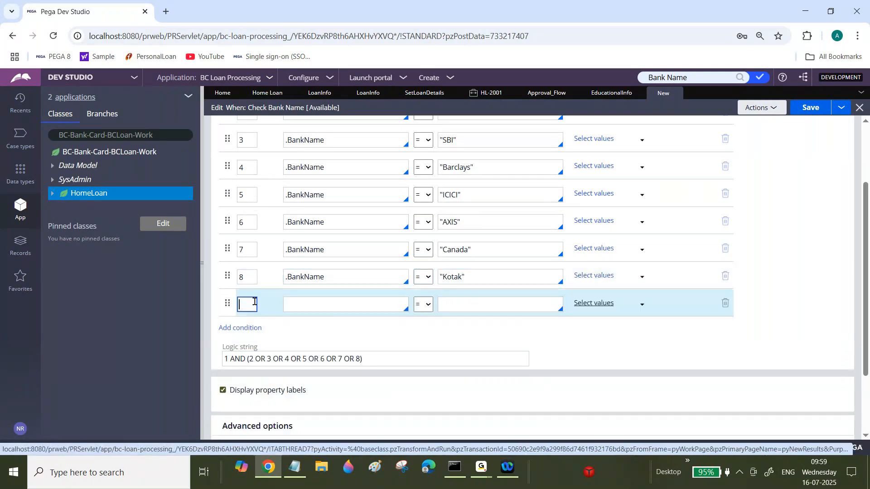
{"action": "type", "text": ".bANK"}
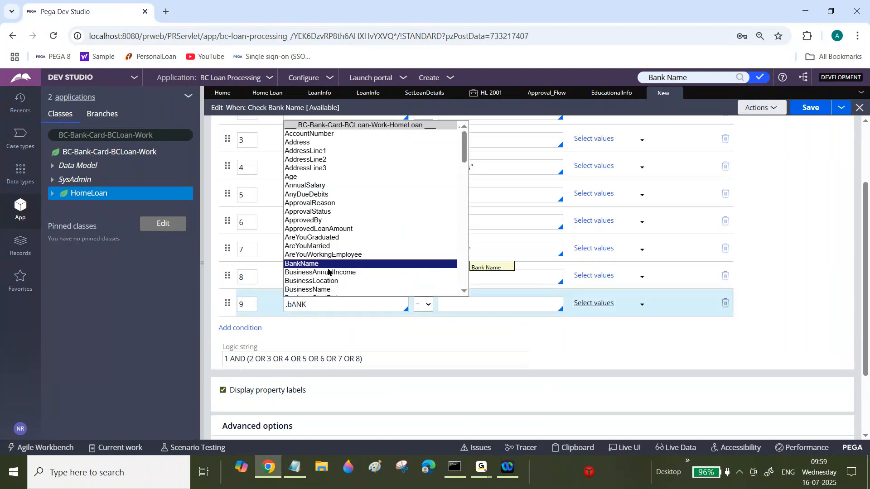
{"action": "left_click", "coordinate": [327, 264]}
{"action": "left_click", "coordinate": [498, 304]}
{"action": "type", "text": "\"\""}
{"action": "key", "text": "Caps_Lock"}
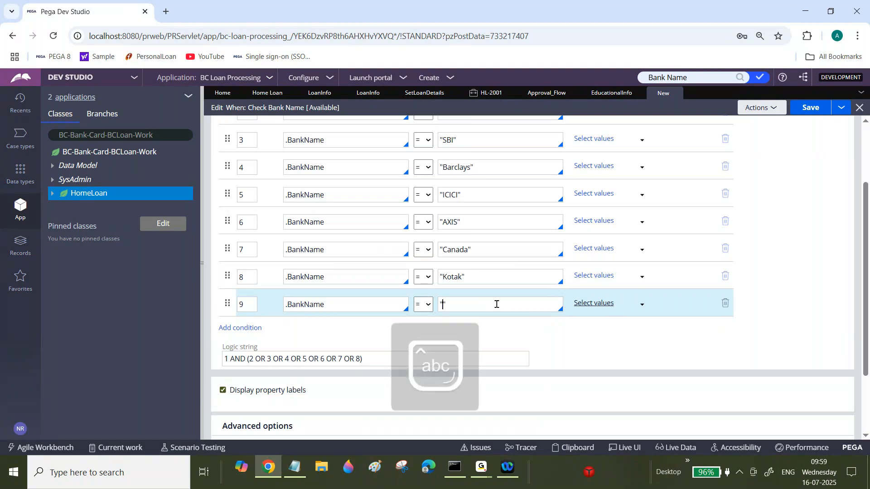
{"action": "type", "text": "SCB"}
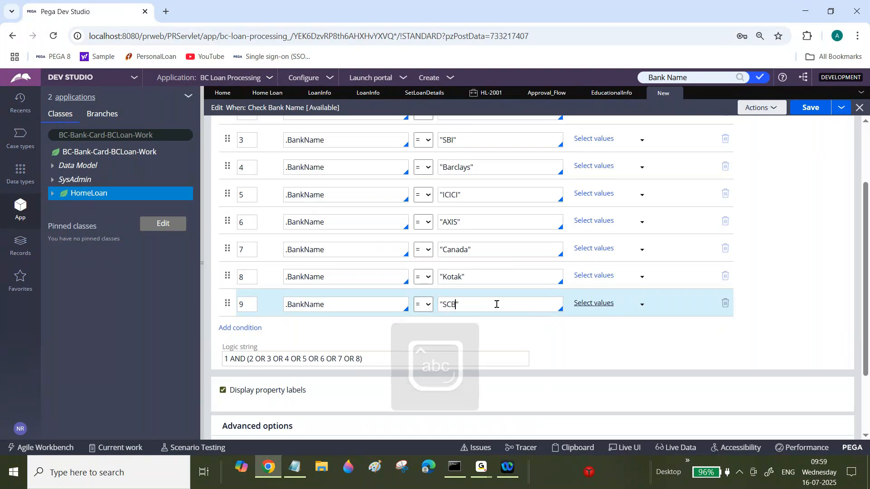
Add a tenth condition .BankName = "BOA".
{"action": "left_click", "coordinate": [249, 328]}
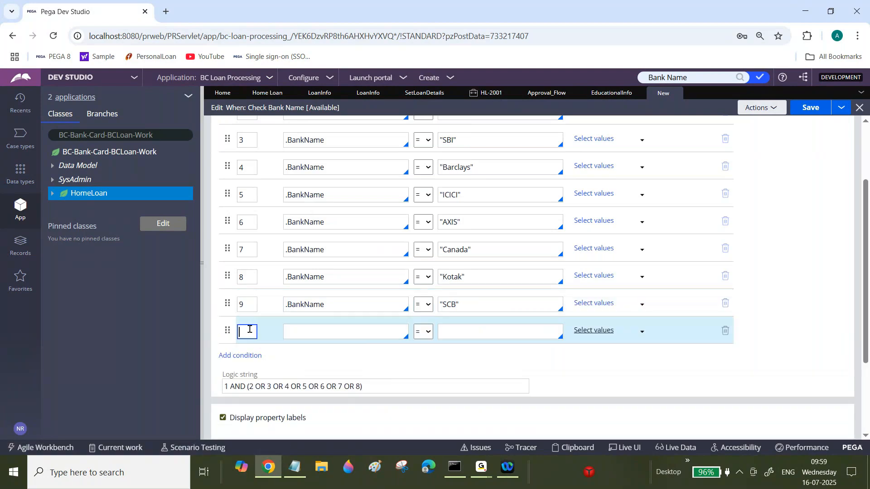
{"action": "type", "text": "10"}
{"action": "key", "text": "Tab"}
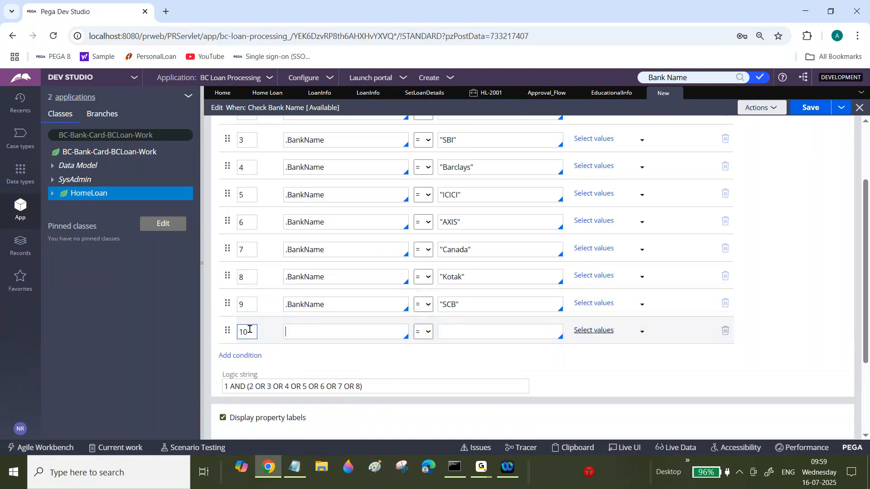
{"action": "type", "text": "Bank"}
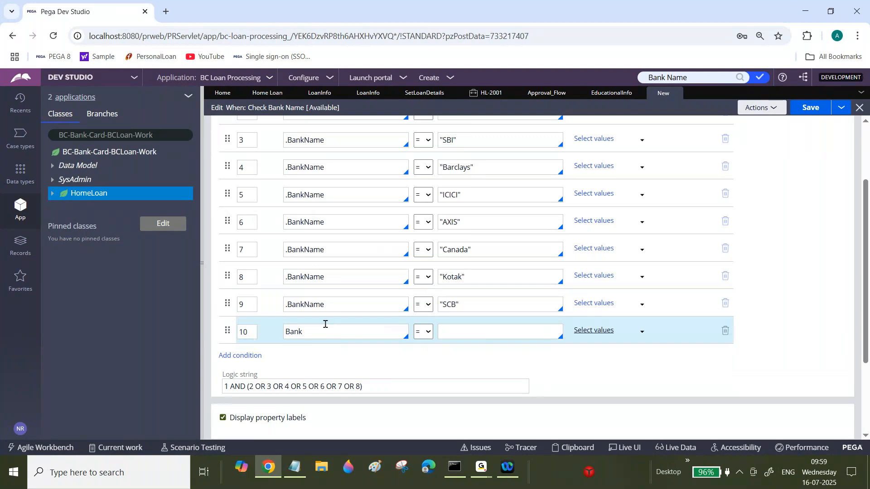
{"action": "key", "text": "BackSpace"}
{"action": "key", "text": "BackSpace"}
{"action": "key", "text": "BackSpace"}
{"action": "key", "text": "BackSpace"}
{"action": "type", "text": ".Bank"}
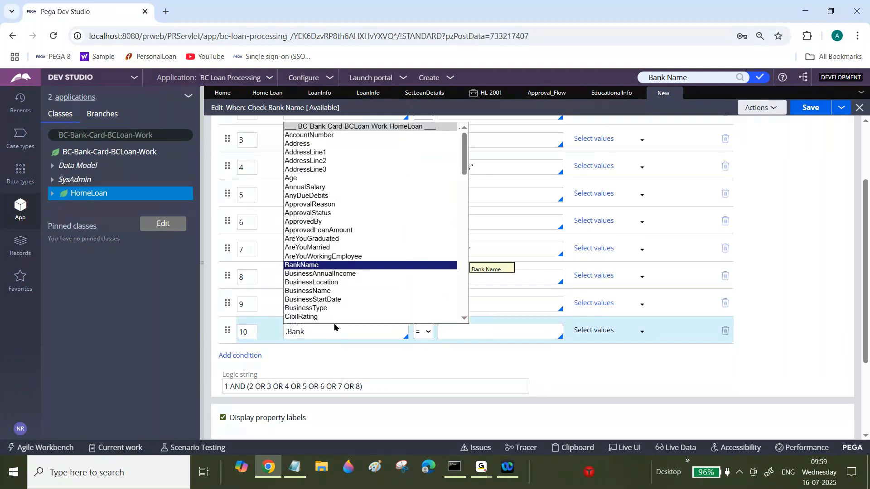
{"action": "key", "text": "Tab"}
{"action": "key", "text": "Tab"}
{"action": "type", "text": "\"\""}
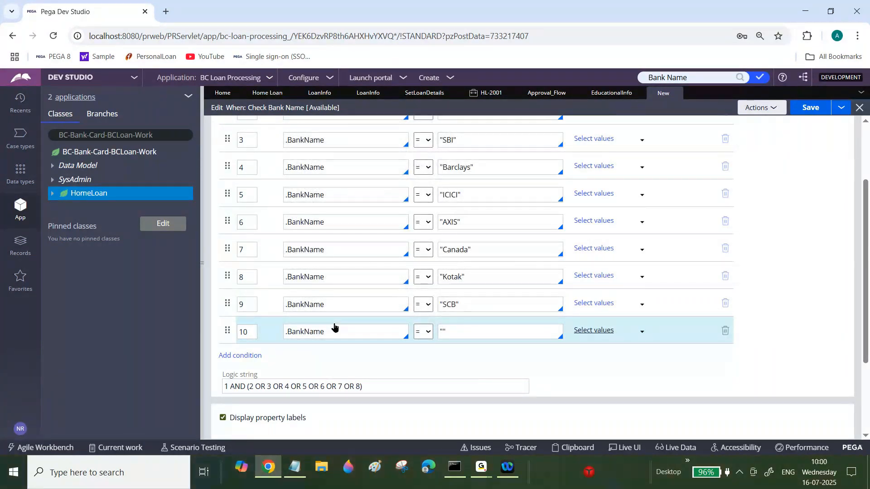
{"action": "type", "text": "BOA"}
Set the logic string to 1 AND (2 OR 3 OR 4 OR 5 OR 6 OR 7 OR 8 OR 9 OR 10).
{"action": "left_click", "coordinate": [361, 387]}
{"action": "type", "text": "or"}
{"action": "key", "text": "BackSpace"}
{"action": "key", "text": "BackSpace"}
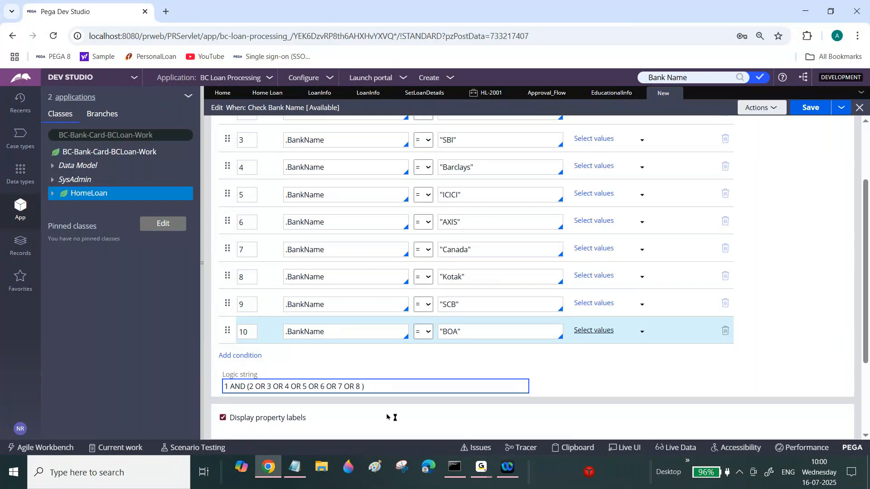
{"action": "key", "text": "Caps_Lock"}
{"action": "type", "text": "OR"}
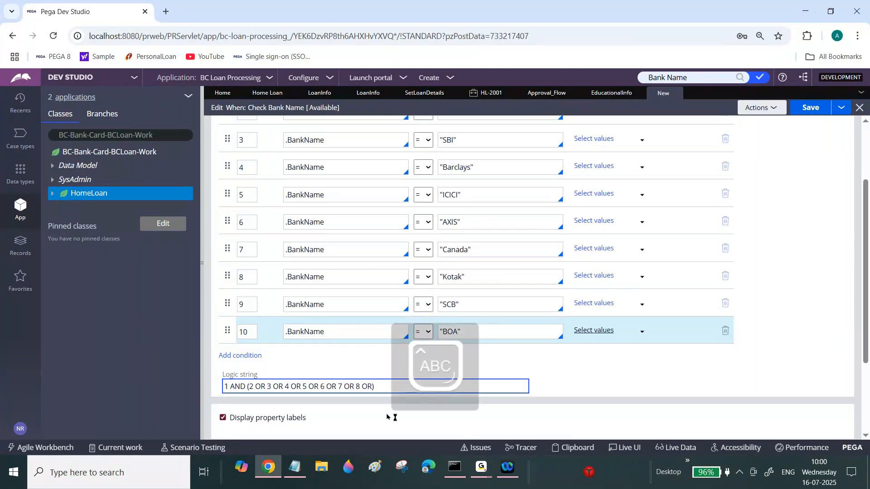
{"action": "type", "text": " 9 OR 10"}
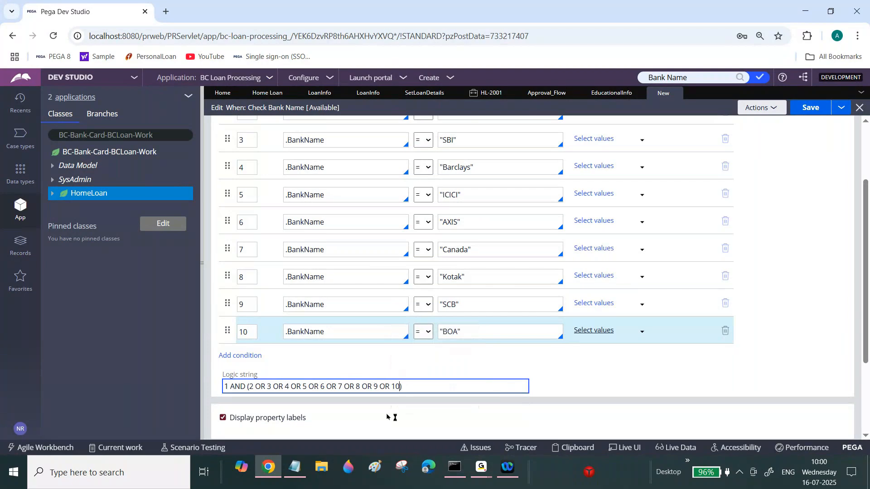
Save the Check Bank Name rule.
{"action": "left_click", "coordinate": [816, 109]}
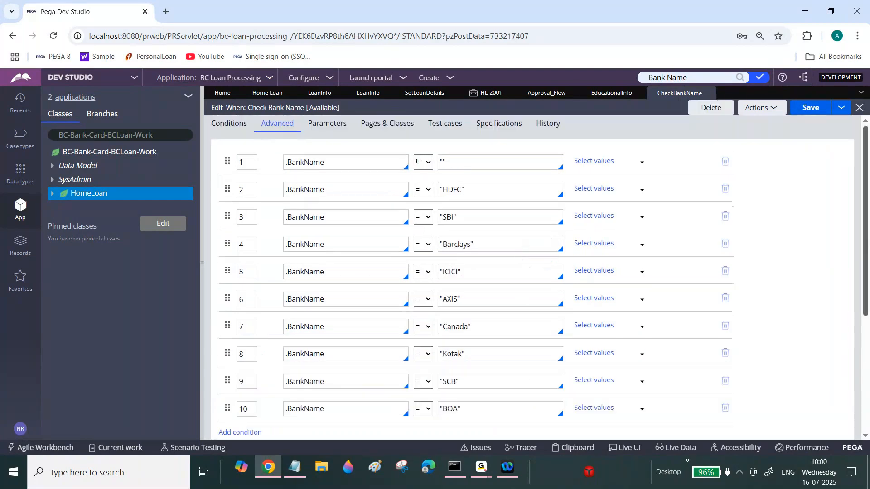
{"action": "scroll", "coordinate": [374, 313], "scroll_direction": "down", "scroll_amount": 5}
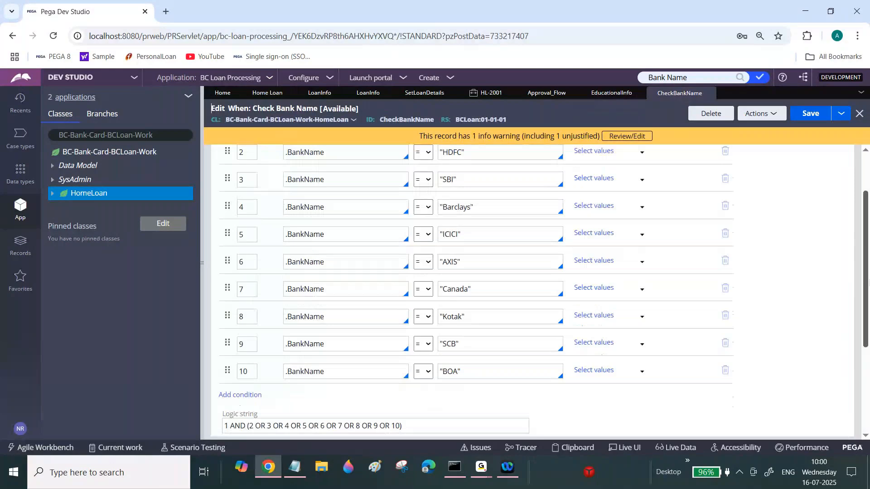
{"action": "scroll", "coordinate": [374, 313], "scroll_direction": "up", "scroll_amount": 3}
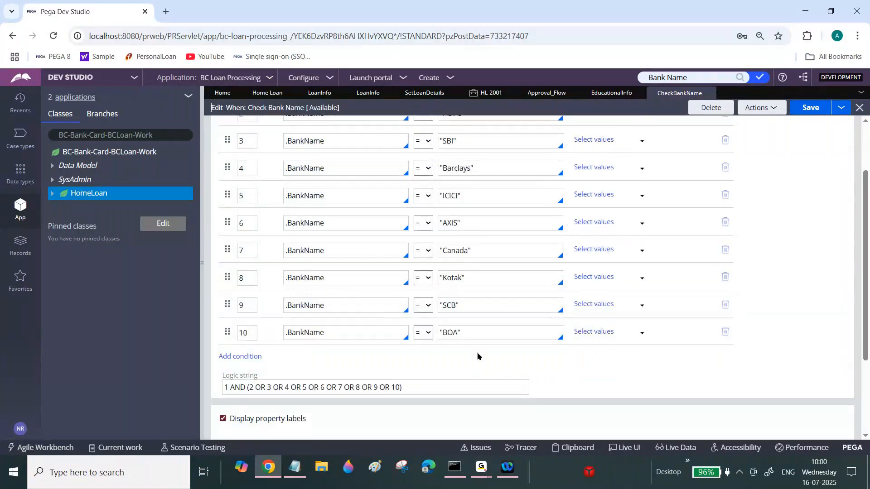
Search rules for AddMessage, open the pxAddMessageToProperty activity and select its ID.
{"action": "triple_click", "coordinate": [687, 74]}
{"action": "type", "text": "aDD"}
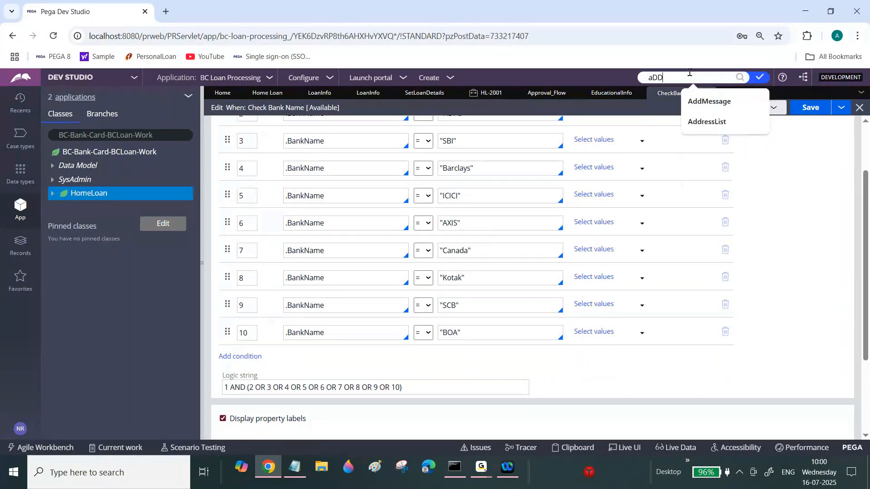
{"action": "left_click", "coordinate": [709, 101]}
{"action": "left_click", "coordinate": [743, 78]}
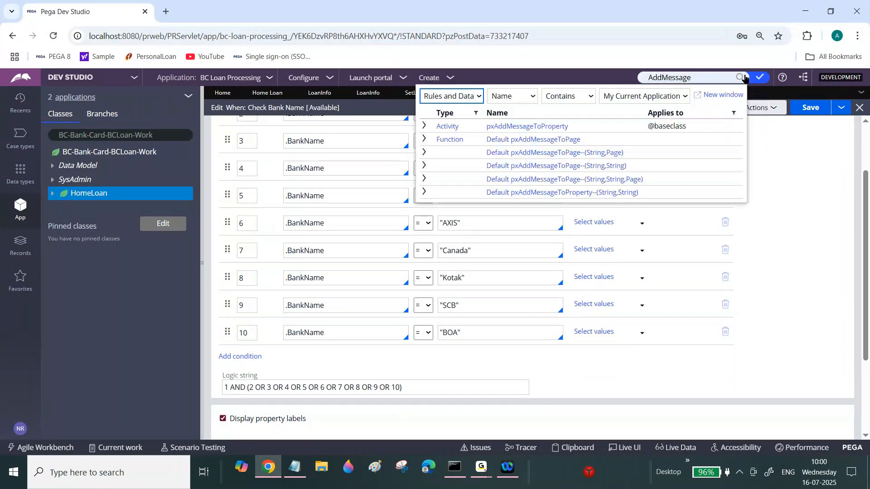
{"action": "left_click", "coordinate": [541, 128]}
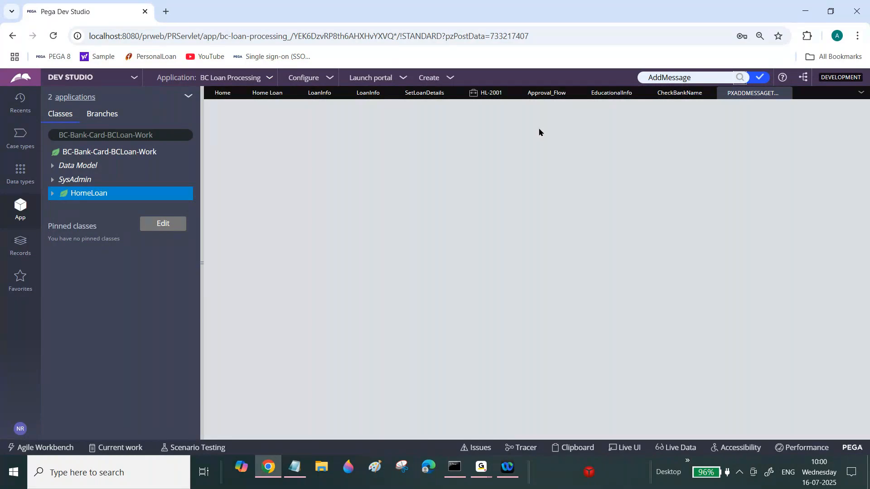
{"action": "double_click", "coordinate": [334, 120]}
{"action": "key", "text": "ctrl+c"}
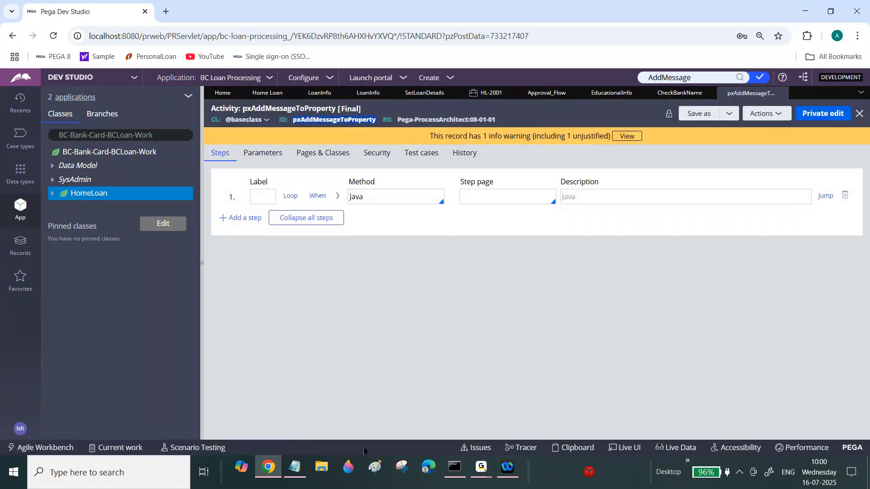
Switch to Notepad and start a line under the Data Transform heading: "Note:If we want to show error messages in a Propert".
{"action": "left_click", "coordinate": [298, 472]}
{"action": "left_click_drag", "start_coordinate": [866, 293], "coordinate": [866, 48]}
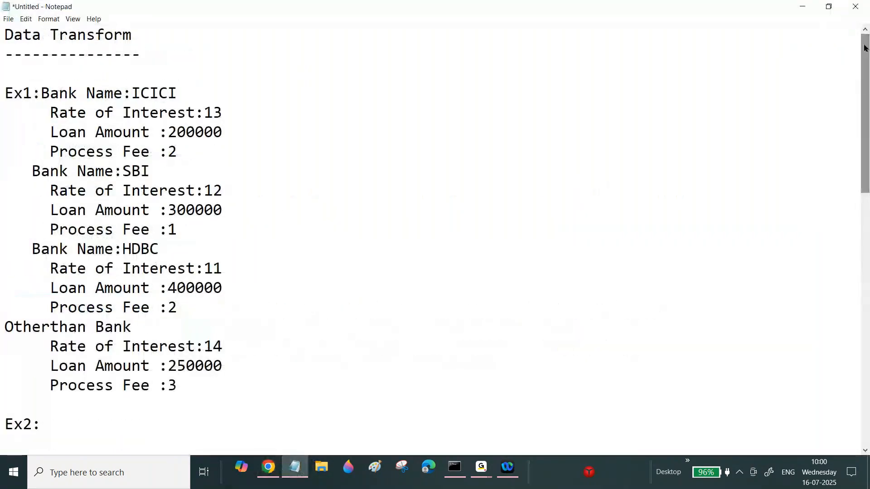
{"action": "left_click", "coordinate": [171, 50]}
{"action": "key", "text": "Return"}
{"action": "key", "text": "Return"}
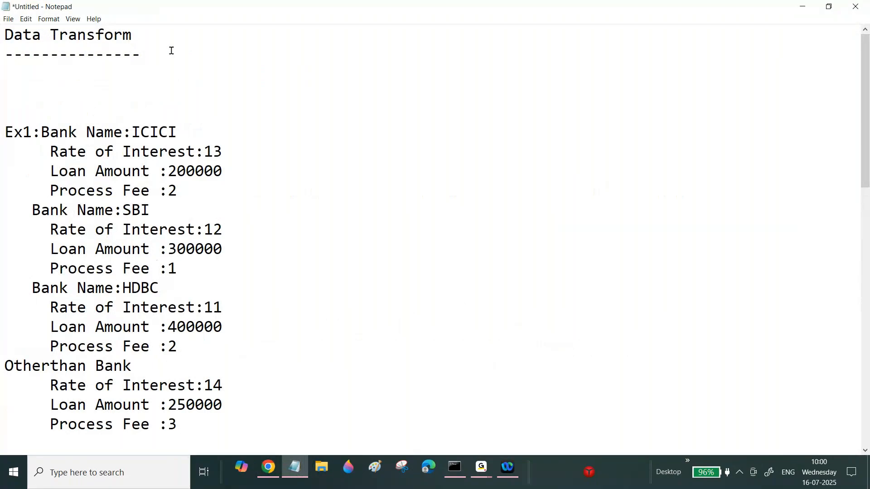
{"action": "key", "text": "BackSpace"}
{"action": "type", "text": "nO"}
{"action": "key", "text": "BackSpace"}
{"action": "key", "text": "BackSpace"}
{"action": "key", "text": "Caps_Lock"}
{"action": "type", "text": "Notw"}
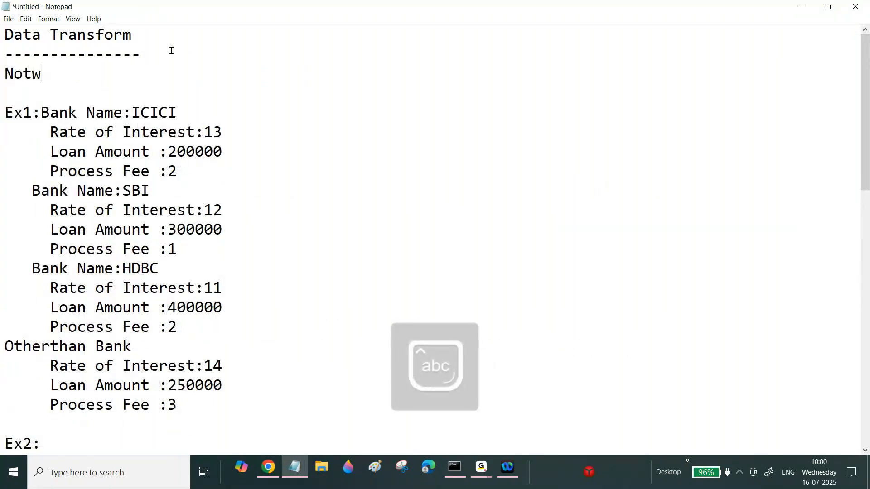
{"action": "key", "text": "BackSpace"}
{"action": "type", "text": "e:"}
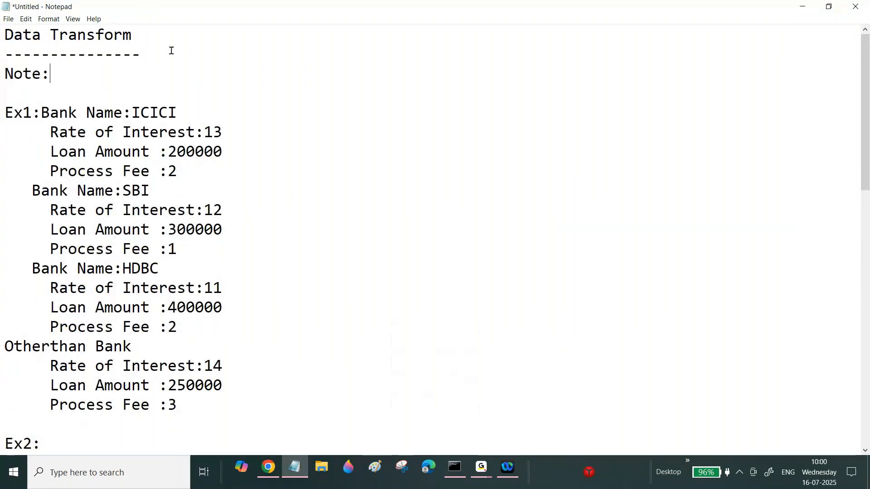
{"action": "type", "text": "If we want"}
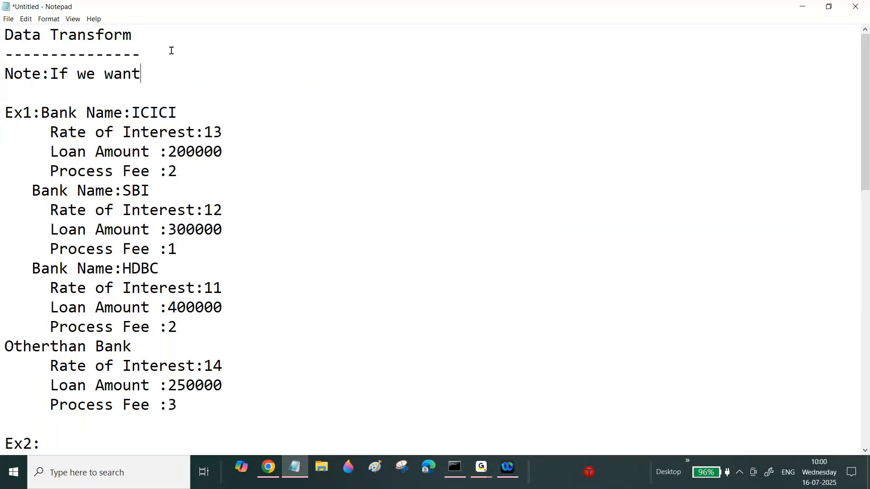
{"action": "type", "text": " to show error mes"}
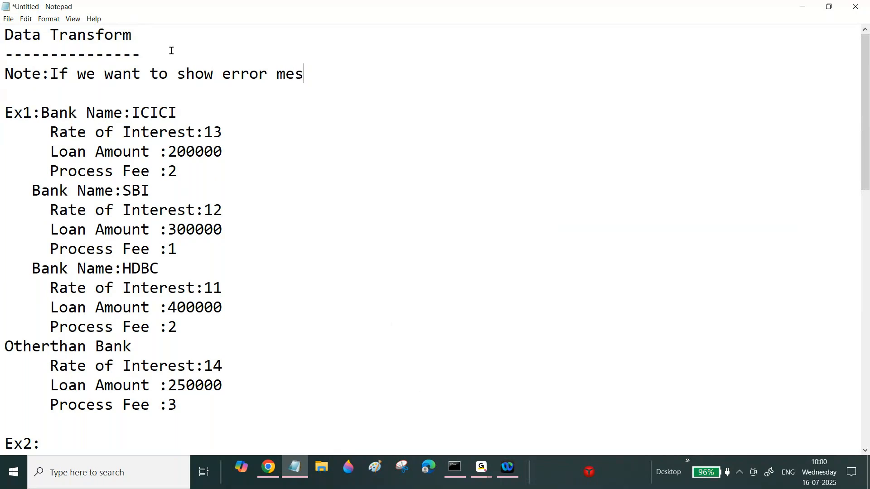
{"action": "type", "text": "sages in"}
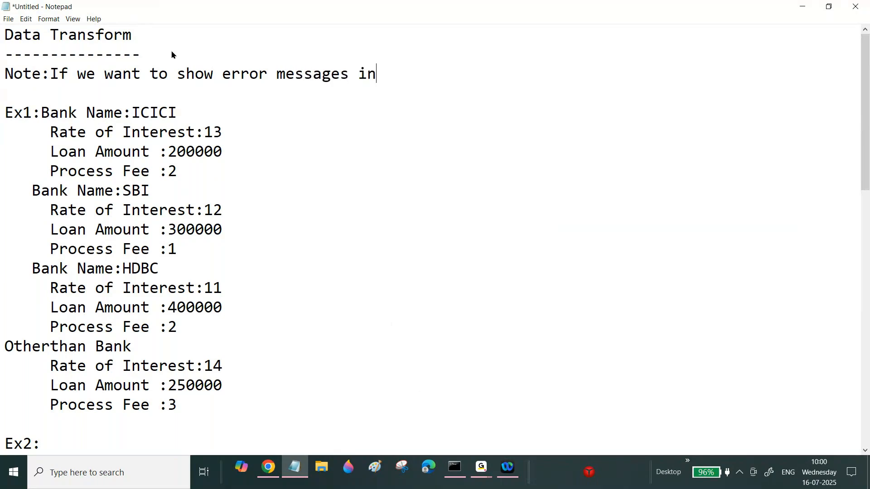
{"action": "type", "text": " a Propert"}
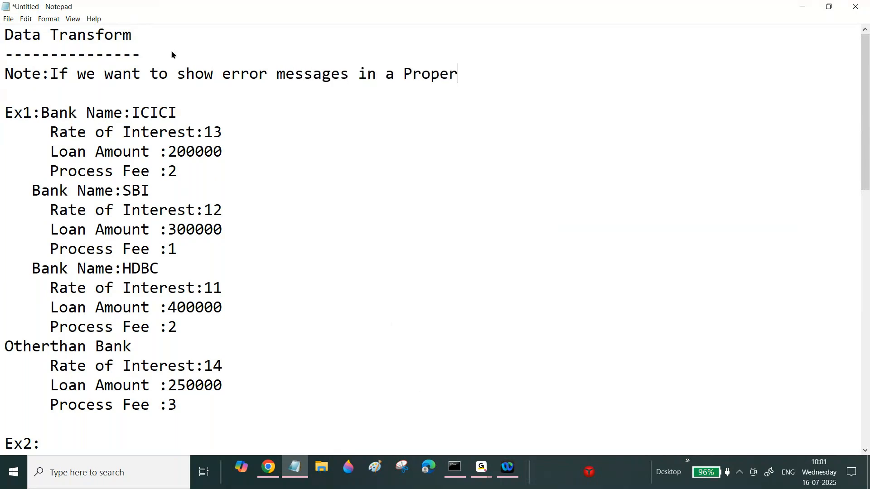
Insert "By using Data Transform " right after "Note:".
{"action": "left_click", "coordinate": [54, 77]}
{"action": "type", "text": "By usin"}
{"action": "type", "text": "g Data Tran"}
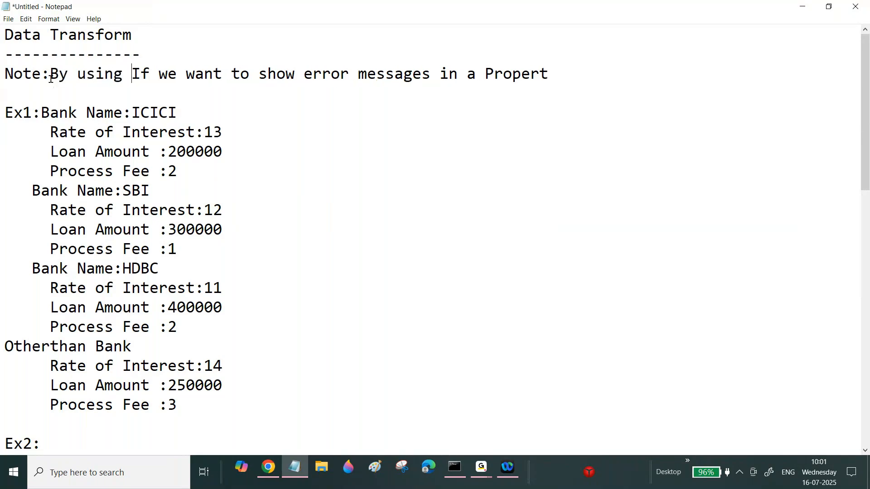
{"action": "type", "text": "sform"}
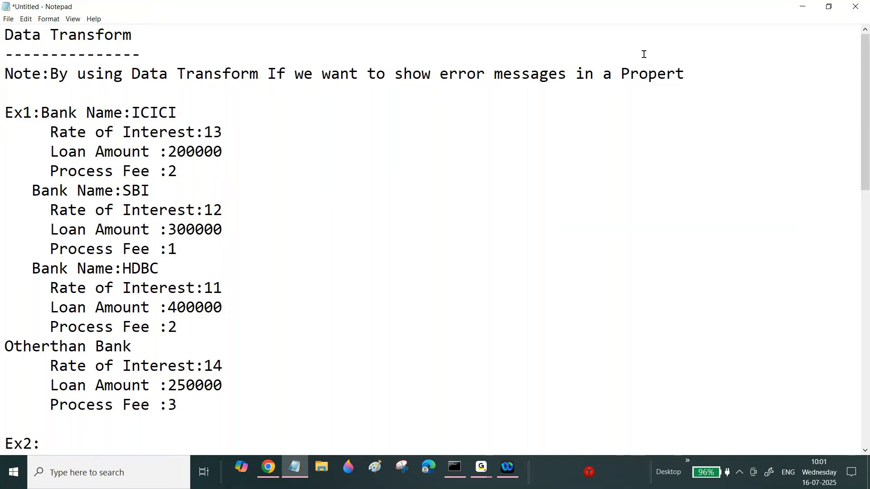
Continue the note with "Level then we will use "pxAddMessageToProperty"", pasting the activity name inside the quotes.
{"action": "left_click", "coordinate": [699, 76]}
{"action": "type", "text": "level then we will use \"\""}
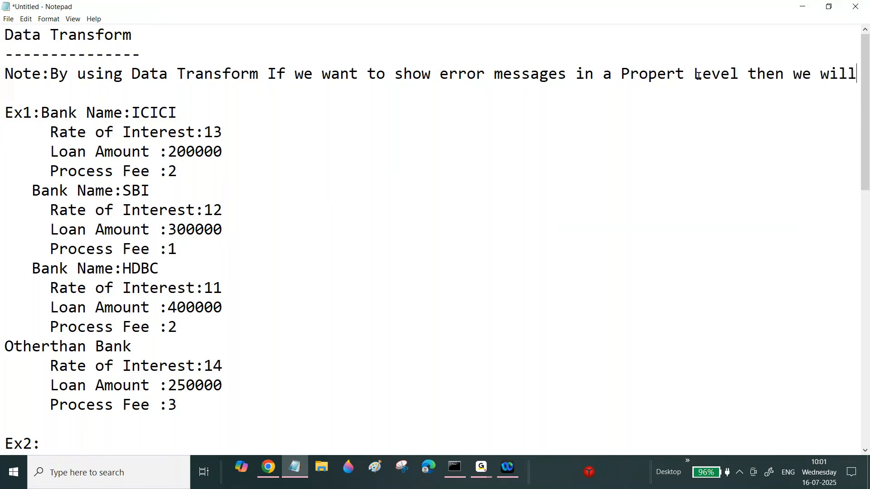
{"action": "key", "text": "Left"}
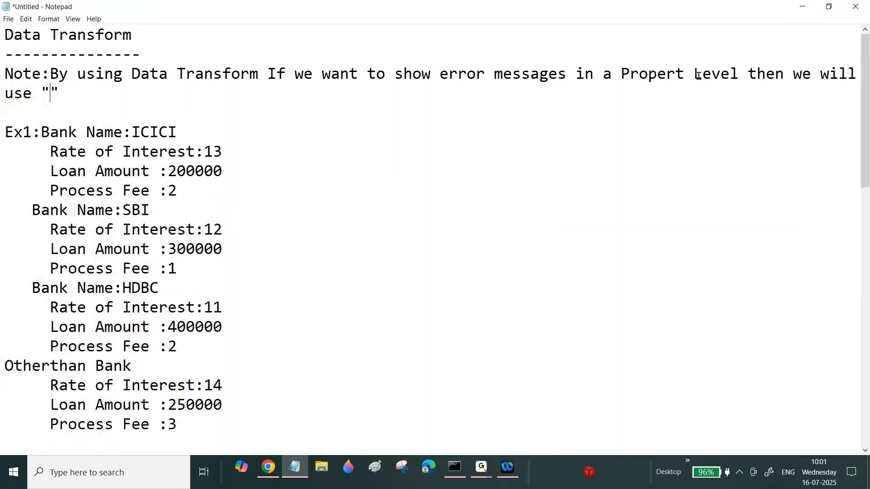
{"action": "key", "text": "ctrl+v"}
{"action": "key", "text": "BackSpace"}
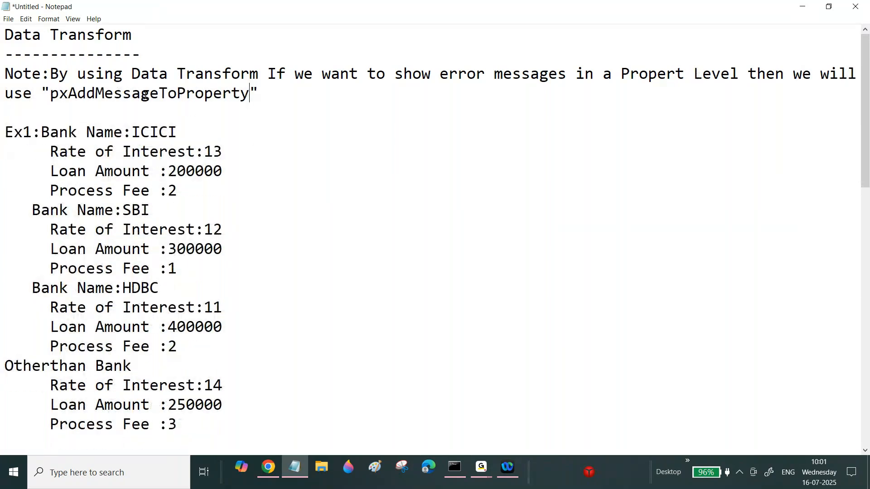
Continue the note with "pega ootb activity.We need to """, leaving the cursor between the new quotes.
{"action": "left_click", "coordinate": [275, 90]}
{"action": "type", "text": "pega ootb f"}
{"action": "key", "text": "BackSpace"}
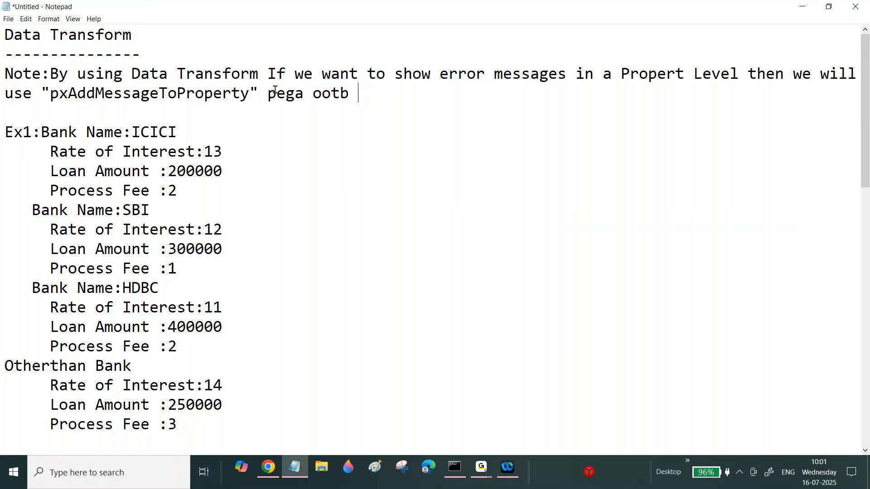
{"action": "type", "text": "activity.We nee"}
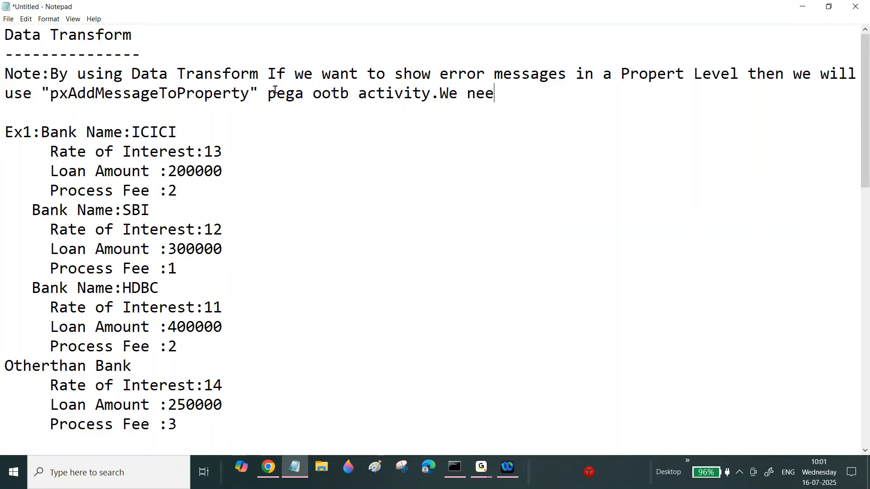
{"action": "type", "text": "d to \"\""}
{"action": "key", "text": "Left"}
Copy the PropertyReference parameter name from the activity and complete the quotes as "PropertyReference and MessageName".
{"action": "left_click", "coordinate": [278, 469]}
{"action": "left_click", "coordinate": [272, 152]}
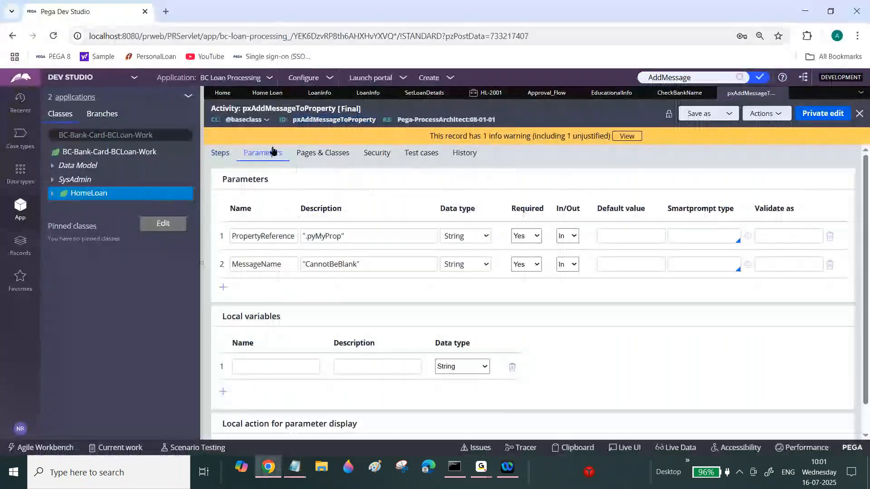
{"action": "double_click", "coordinate": [272, 236]}
{"action": "key", "text": "ctrl+c"}
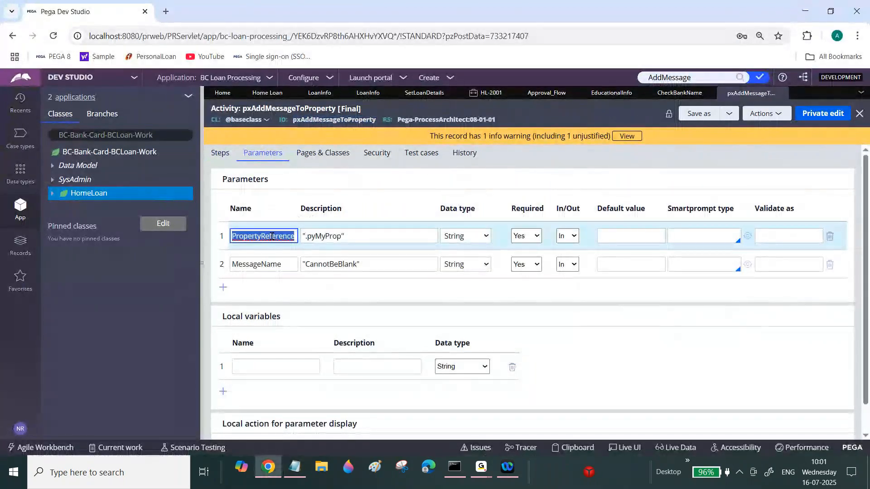
{"action": "double_click", "coordinate": [267, 264]}
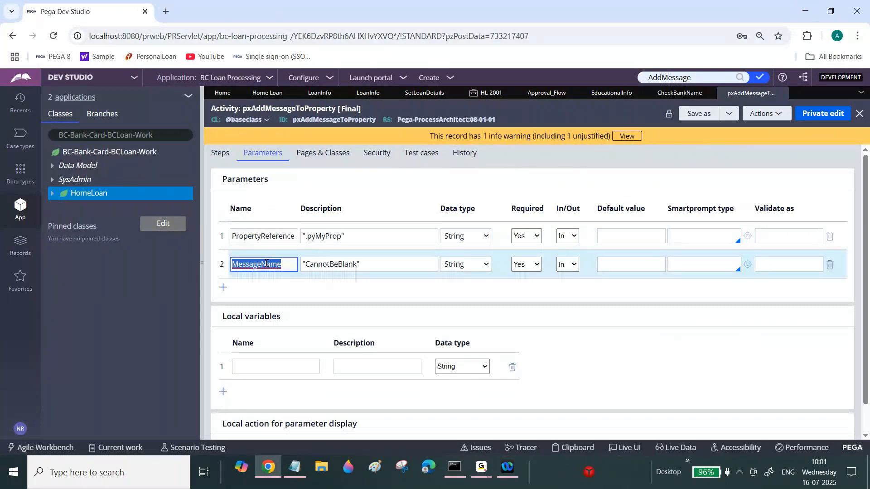
{"action": "double_click", "coordinate": [268, 236]}
{"action": "key", "text": "alt+Tab"}
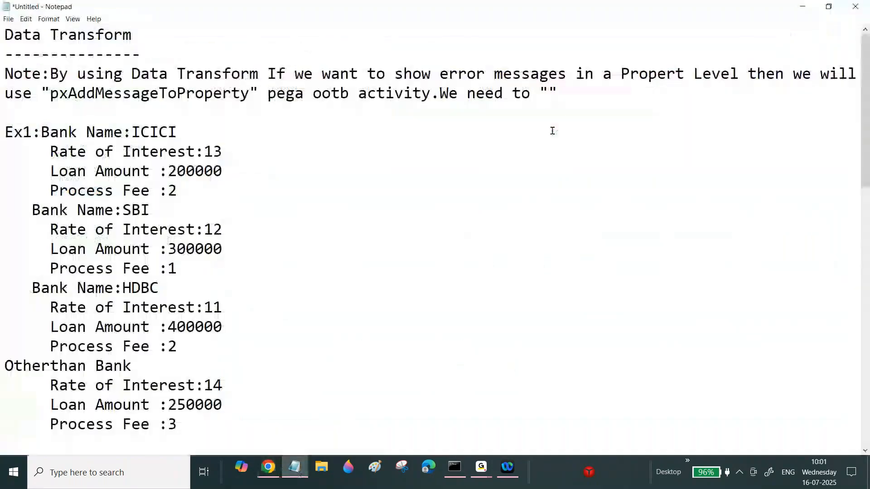
{"action": "key", "text": "ctrl+v"}
{"action": "type", "text": "and Message"}
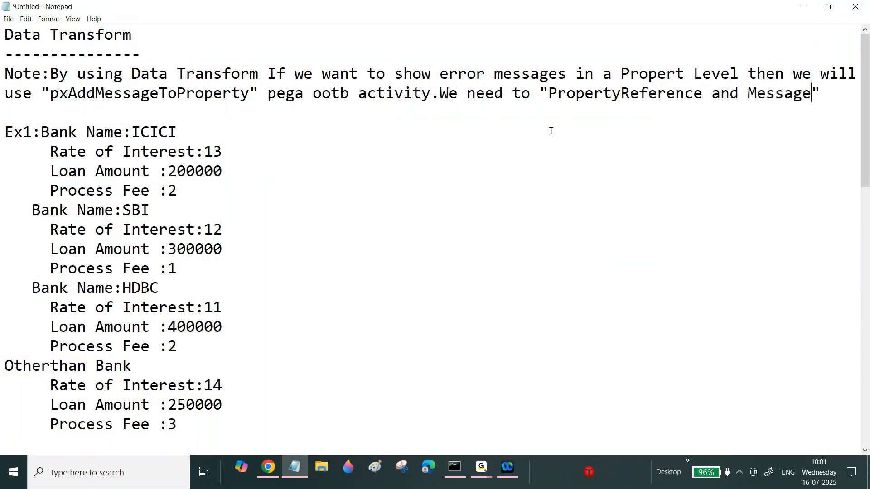
{"action": "type", "text": " n"}
{"action": "key", "text": "BackSpace"}
{"action": "key", "text": "BackSpace"}
{"action": "type", "text": "Name"}
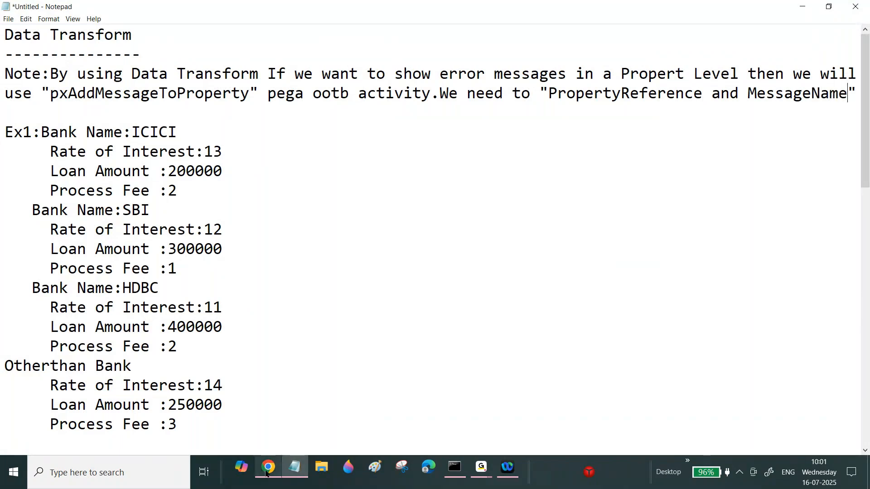
Add "Parameters." on a new line below the note and start another blank line.
{"action": "left_click", "coordinate": [268, 469]}
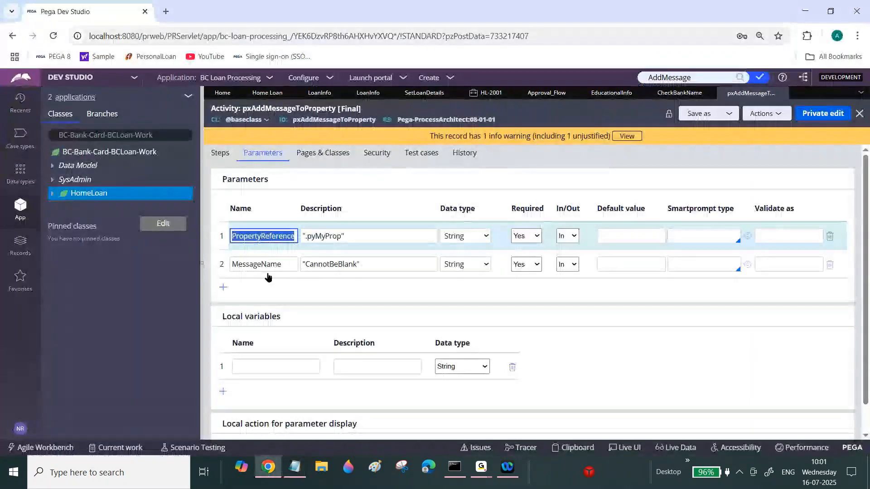
{"action": "left_click", "coordinate": [294, 467]}
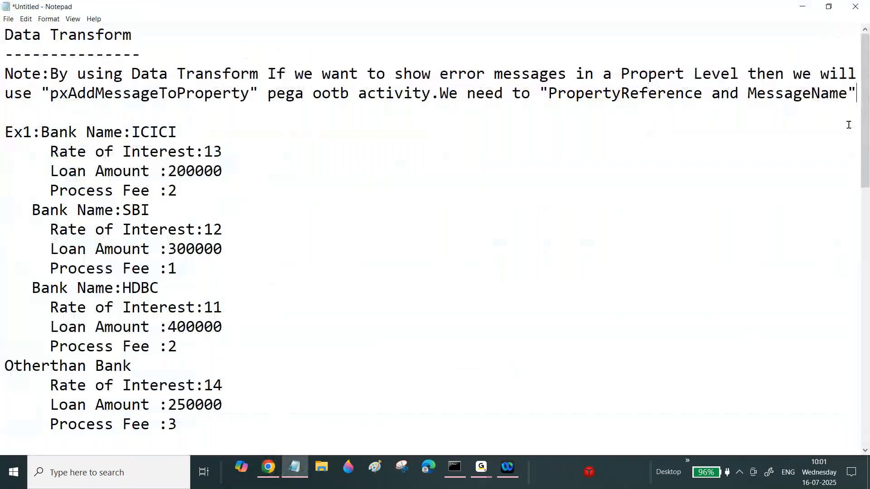
{"action": "key", "text": "Return"}
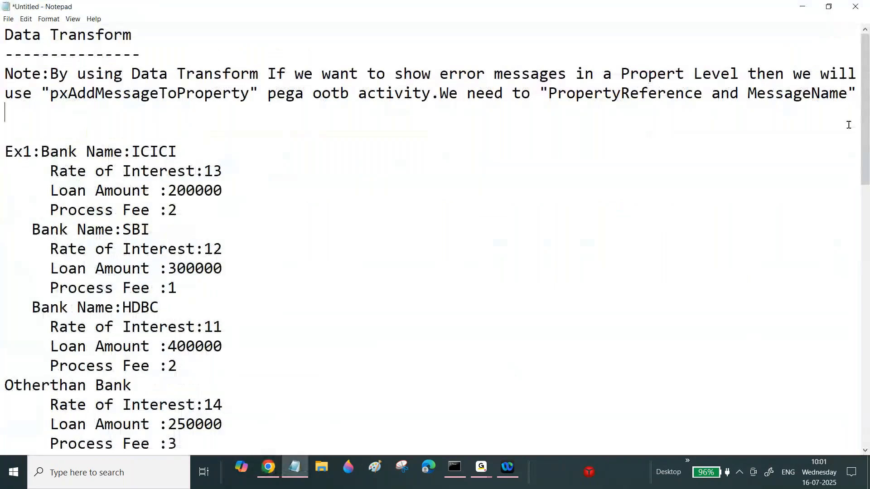
{"action": "type", "text": "Parameters."}
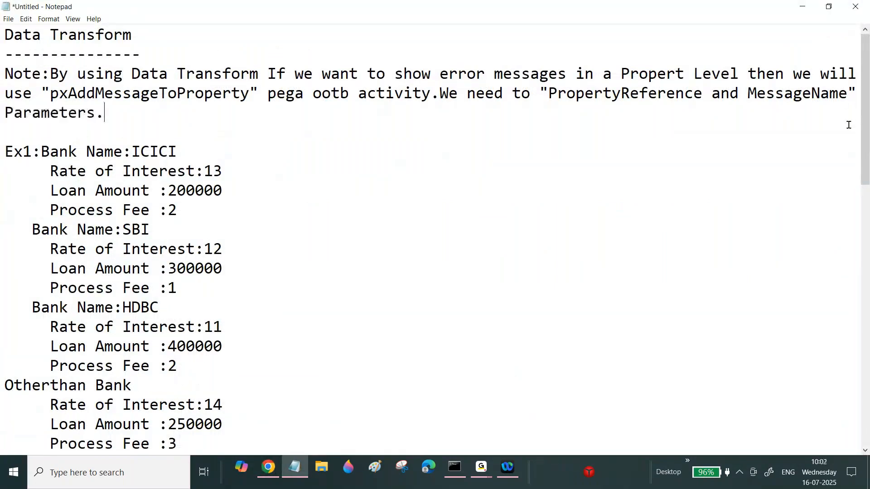
{"action": "key", "text": "Return"}
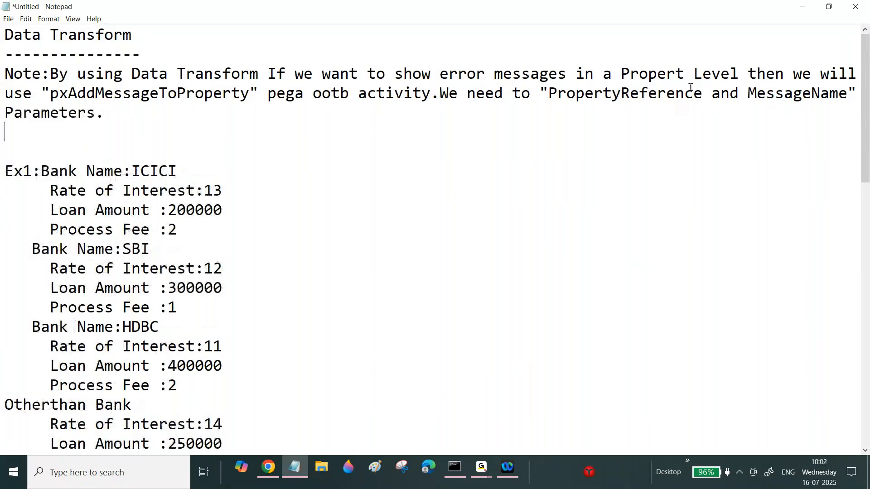
Open the Set Loan Details data transform and add a new When step above the first row.
{"action": "left_click_drag", "start_coordinate": [59, 93], "coordinate": [224, 78]}
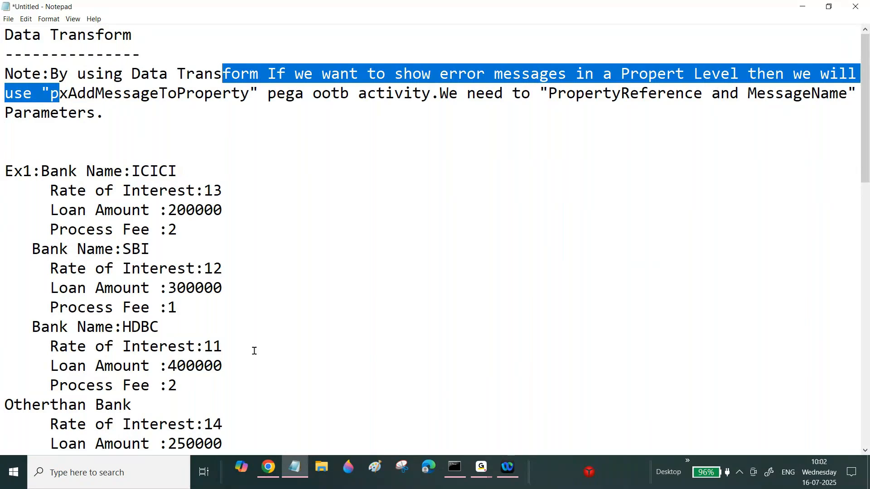
{"action": "left_click", "coordinate": [268, 468]}
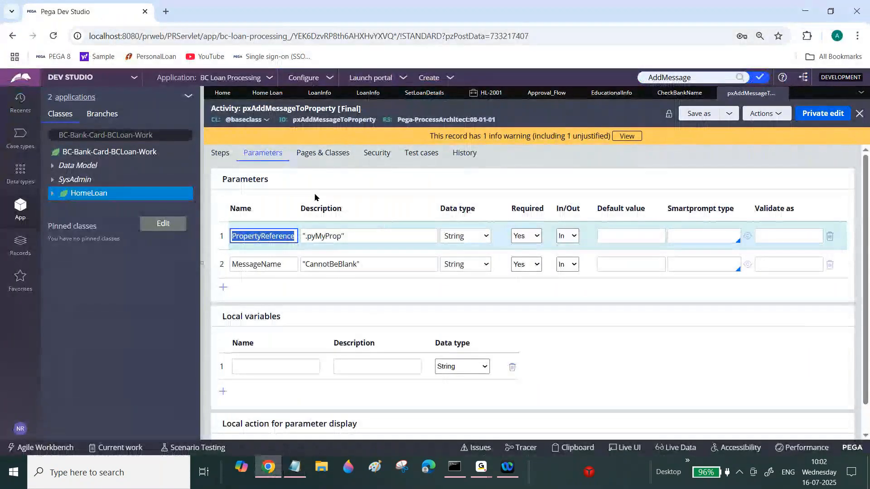
{"action": "left_click", "coordinate": [202, 209]}
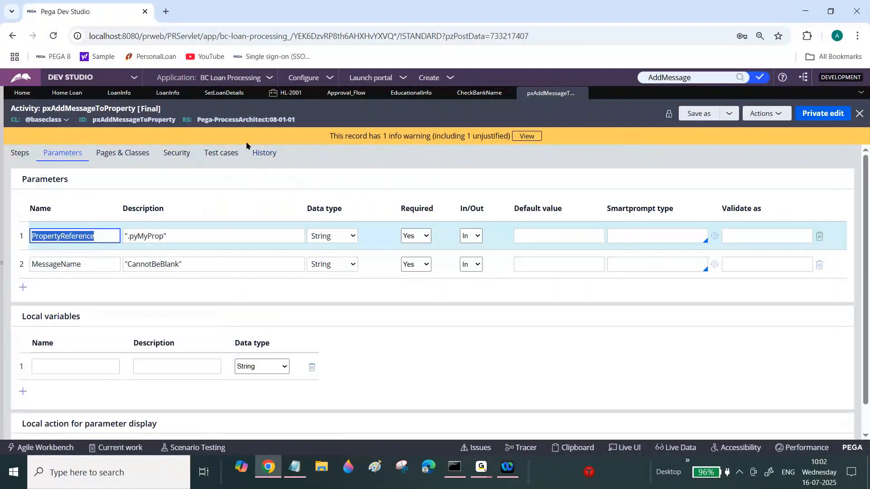
{"action": "left_click", "coordinate": [223, 96]}
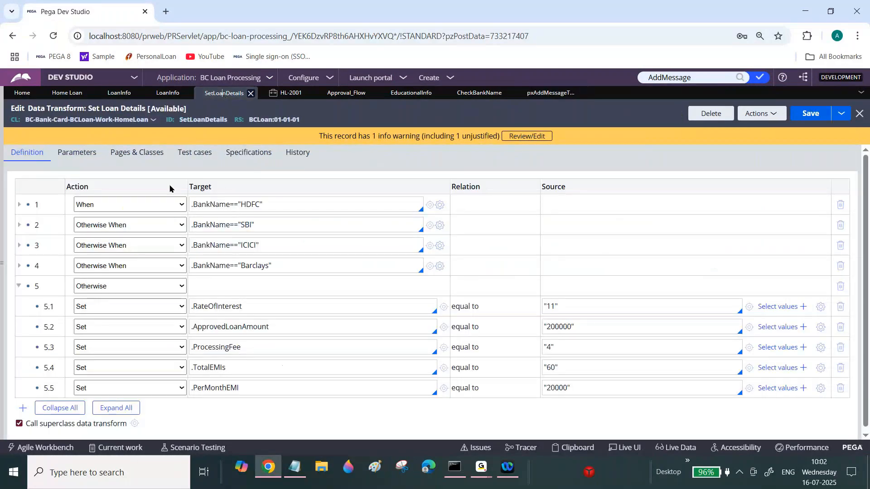
{"action": "triple_click", "coordinate": [232, 205]}
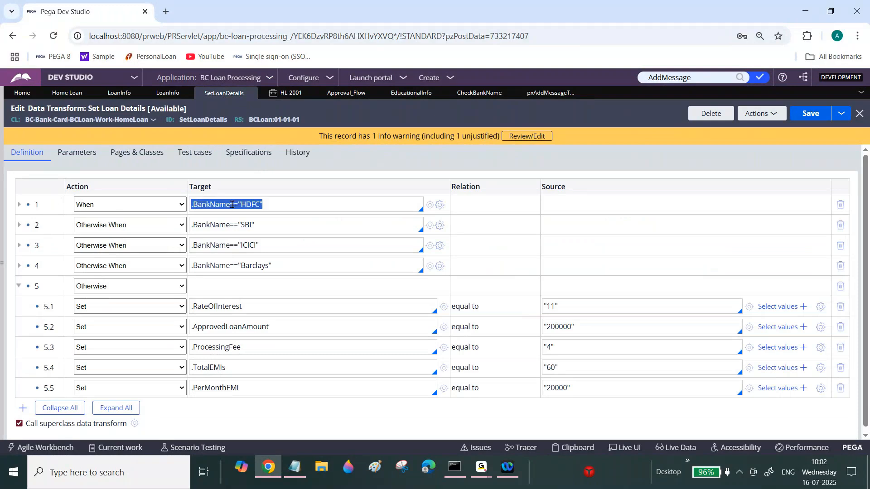
{"action": "right_click", "coordinate": [45, 204]}
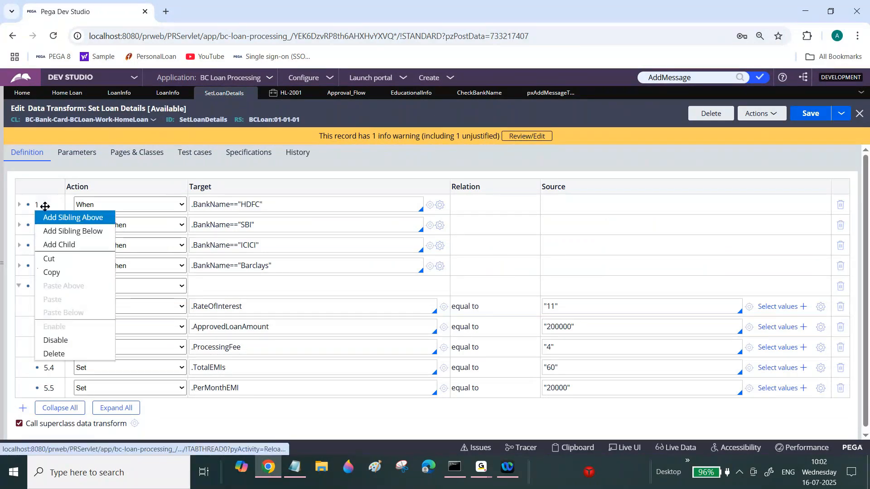
{"action": "left_click", "coordinate": [73, 218]}
{"action": "left_click", "coordinate": [152, 205]}
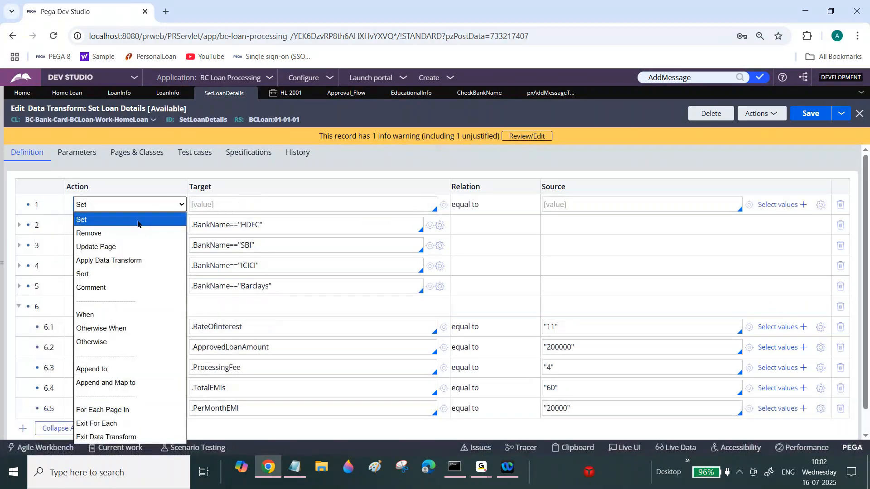
{"action": "left_click", "coordinate": [101, 316]}
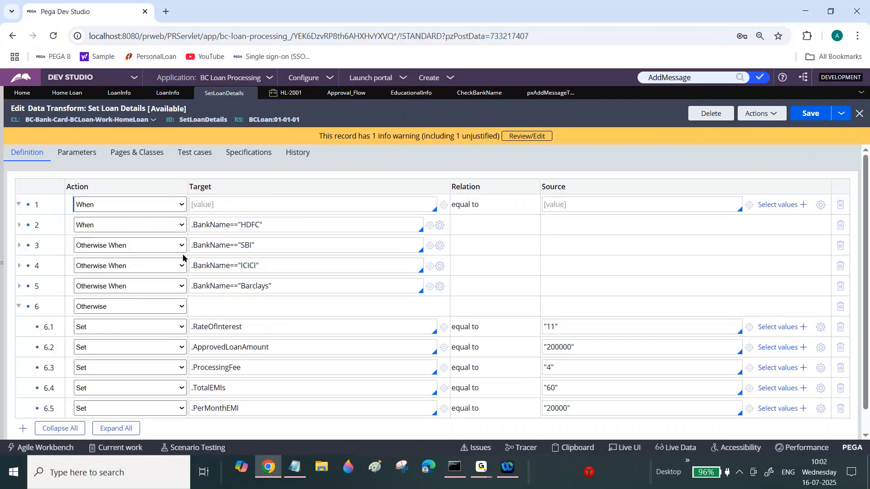
Set the new When condition to CheckBankName and negate it as !CheckBankName.
{"action": "left_click", "coordinate": [235, 203]}
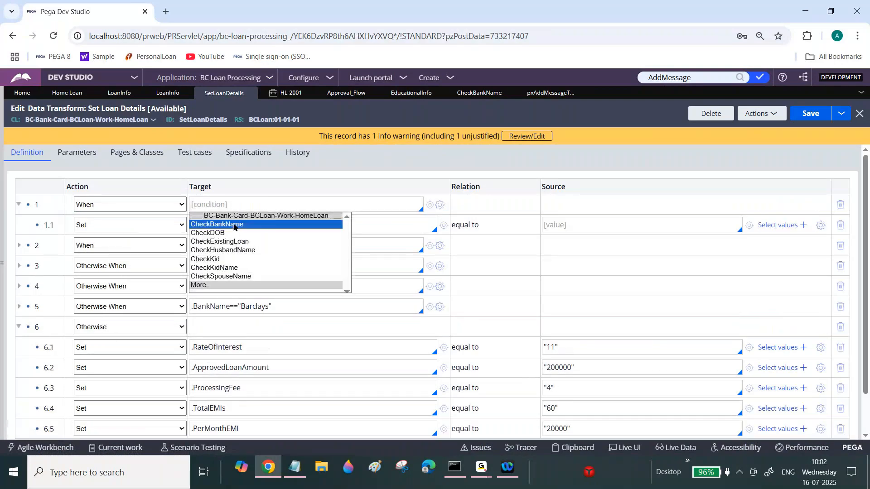
{"action": "left_click", "coordinate": [233, 224]}
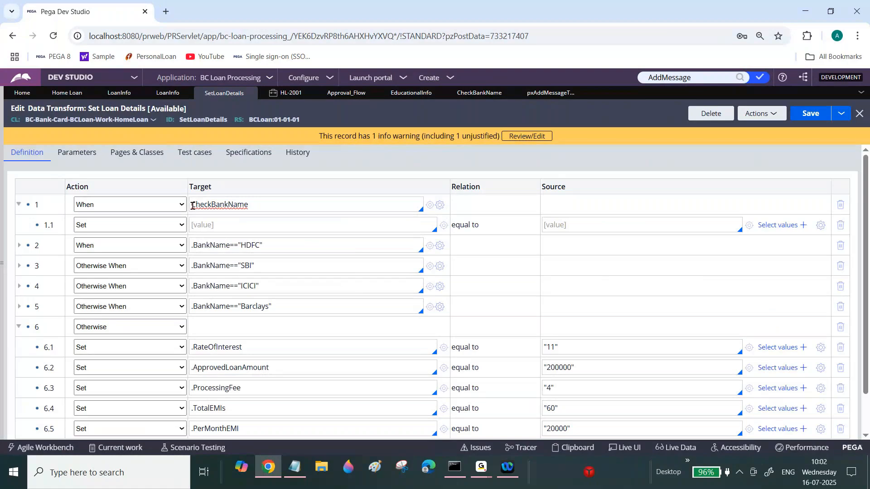
{"action": "double_click", "coordinate": [215, 204]}
{"action": "left_click", "coordinate": [215, 204]}
{"action": "left_click", "coordinate": [190, 203]}
{"action": "type", "text": "!"}
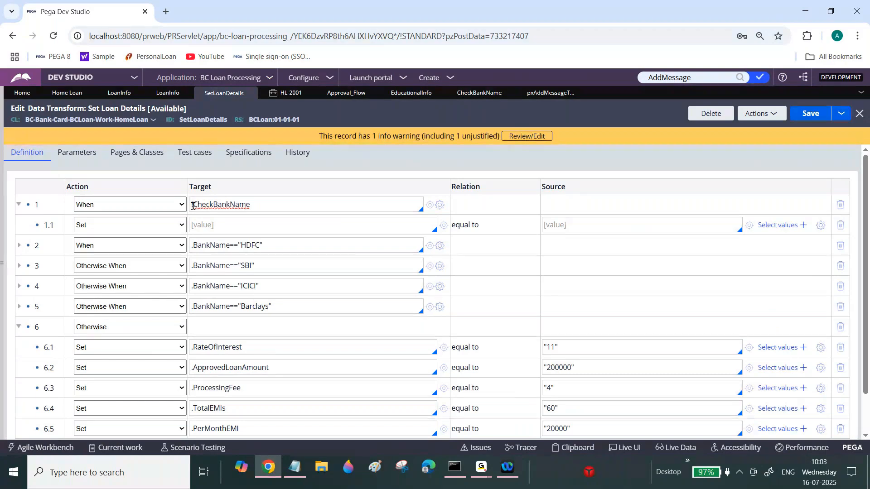
{"action": "left_click", "coordinate": [181, 225]}
{"action": "left_click", "coordinate": [214, 205]}
{"action": "double_click", "coordinate": [214, 205]}
{"action": "left_click", "coordinate": [214, 205]}
{"action": "left_click", "coordinate": [192, 205]}
{"action": "double_click", "coordinate": [247, 204]}
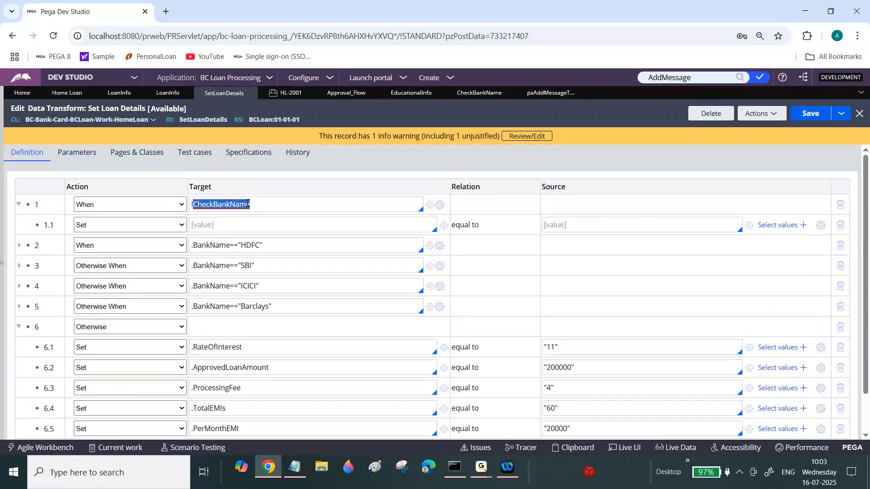
{"action": "left_click", "coordinate": [198, 200]}
{"action": "triple_click", "coordinate": [200, 202]}
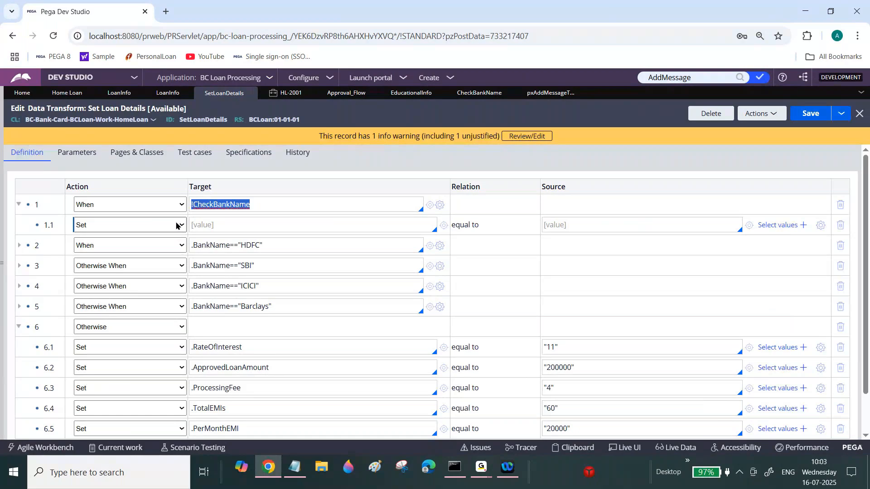
Set the two child rows' targets to Param.PropertyReference and Param.MessageName.
{"action": "left_click", "coordinate": [214, 223]}
{"action": "type", "text": "Pa"}
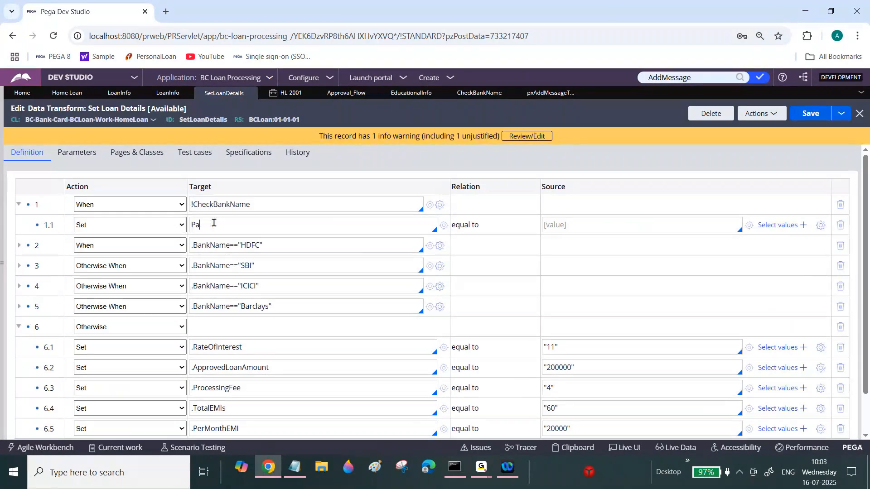
{"action": "type", "text": "ram."}
{"action": "key", "text": "ctrl+v"}
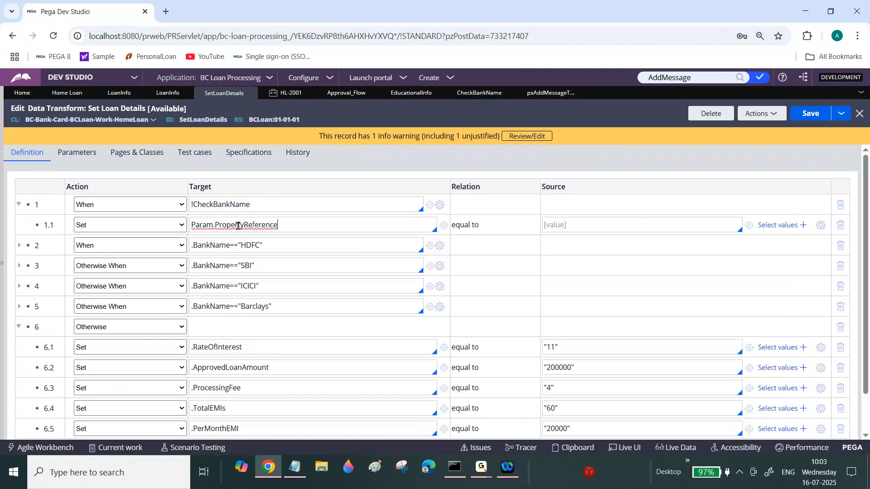
{"action": "double_click", "coordinate": [238, 226]}
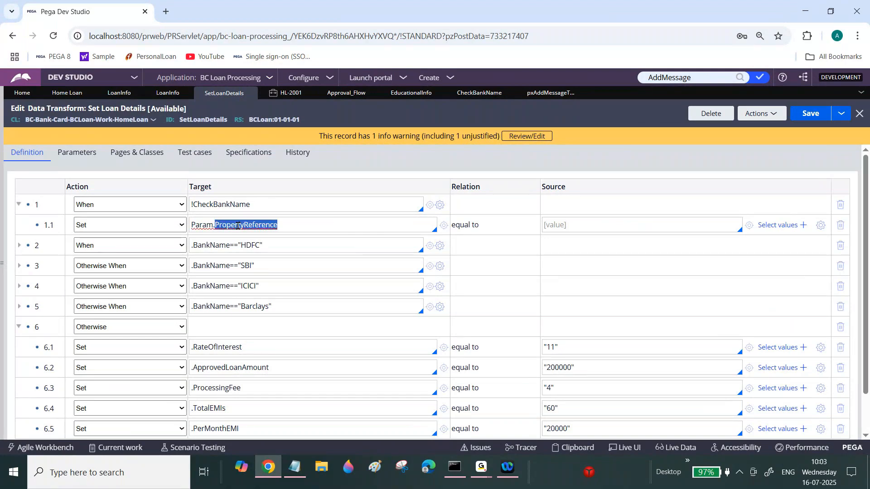
{"action": "key", "text": "Return"}
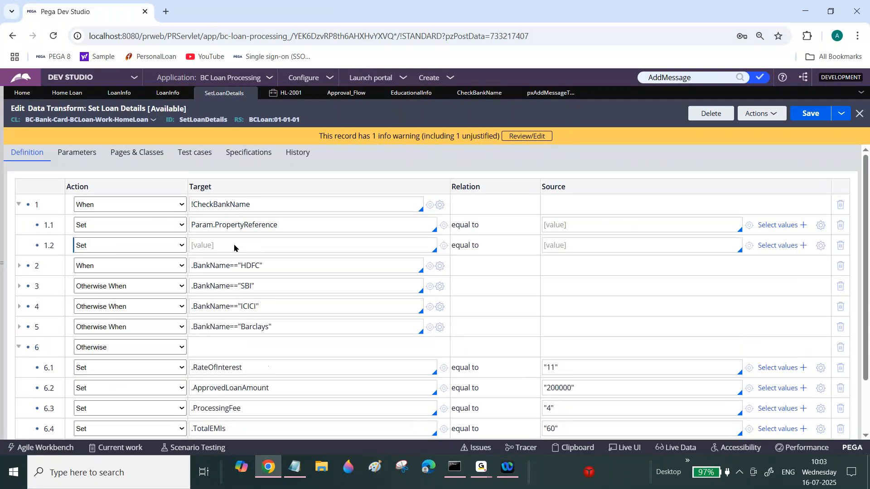
{"action": "type", "text": "Param.MessageName"}
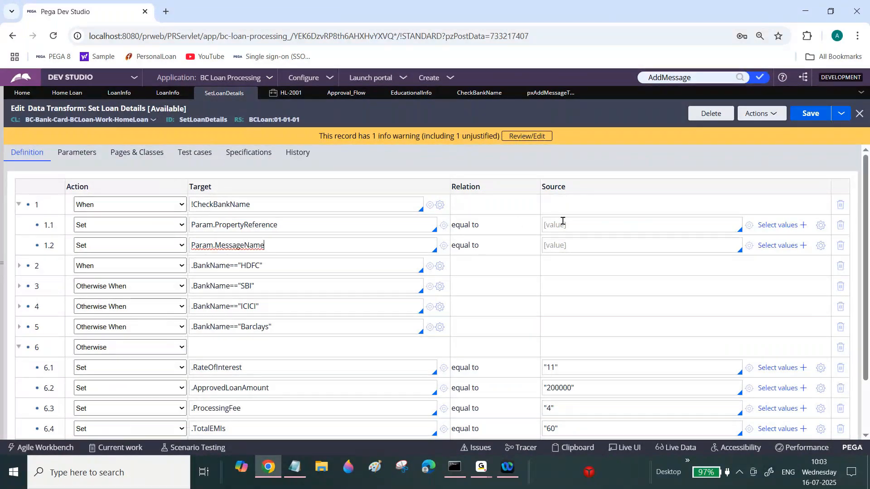
Set the Param.PropertyReference row's source to ".BankName", after checking the activity's parameter format.
{"action": "left_click", "coordinate": [542, 96]}
{"action": "double_click", "coordinate": [137, 236]}
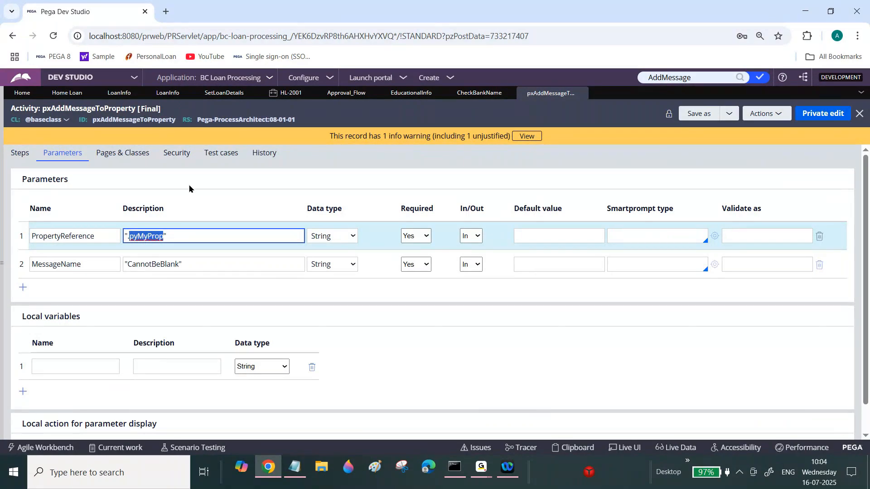
{"action": "left_click", "coordinate": [249, 94]}
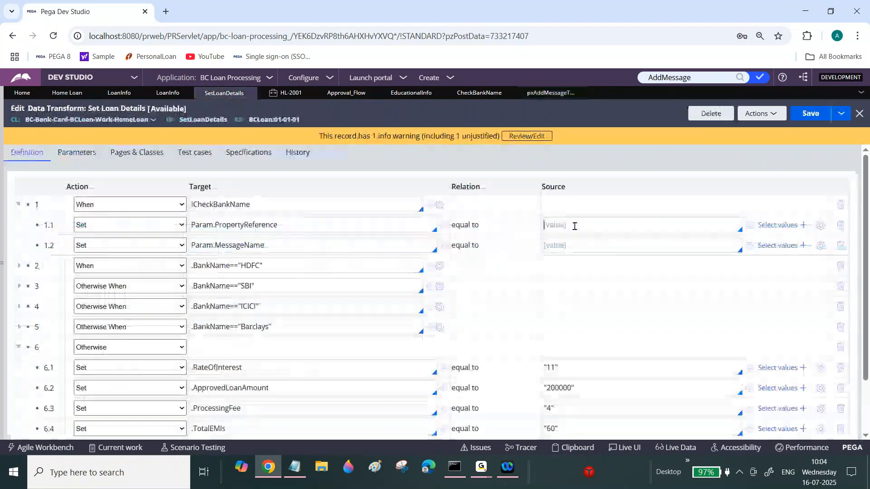
{"action": "left_click", "coordinate": [574, 225]}
{"action": "type", "text": "\"\""}
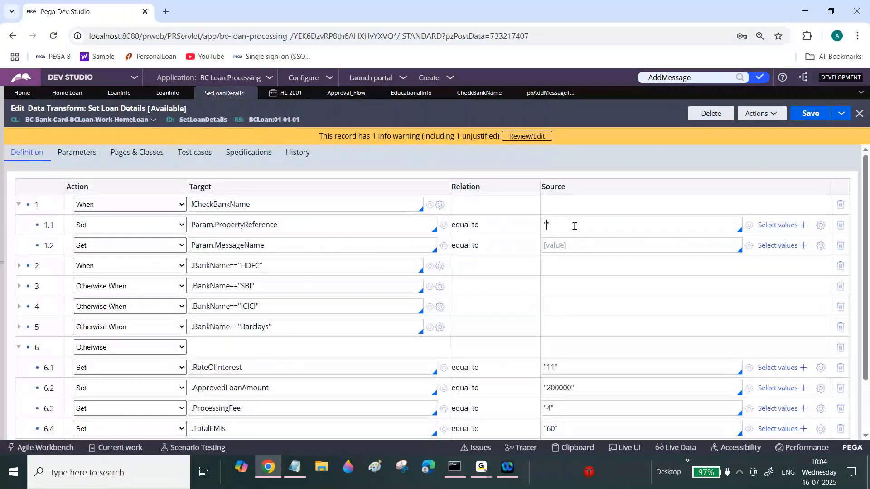
{"action": "type", "text": ".BankeName"}
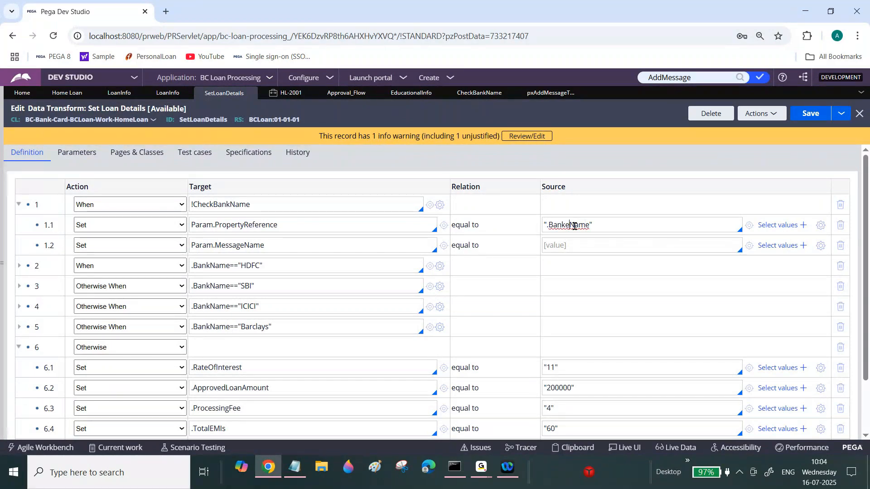
{"action": "left_click", "coordinate": [570, 226]}
{"action": "key", "text": "BackSpace"}
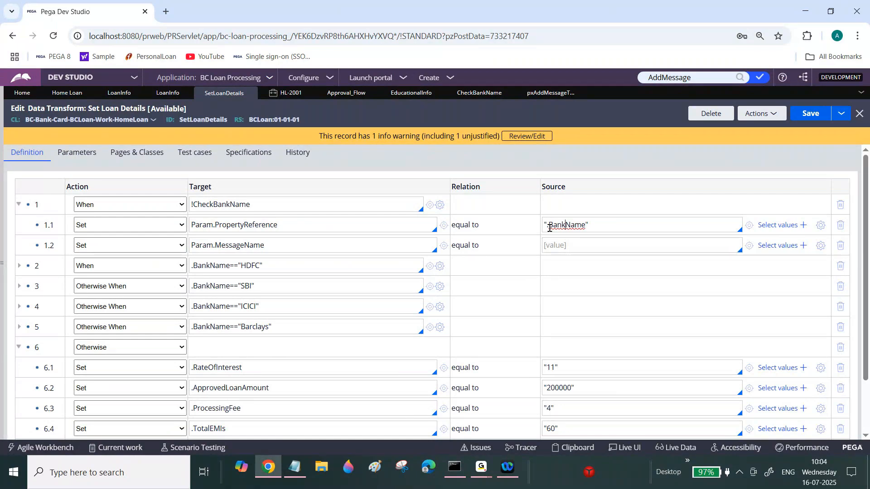
{"action": "double_click", "coordinate": [568, 225]}
Set the Param.MessageName row's source to "Please Valid Bank Name".
{"action": "left_click", "coordinate": [563, 244]}
{"action": "type", "text": "\"\""}
{"action": "type", "text": "Ple"}
{"action": "type", "text": "ase Valid "}
{"action": "type", "text": "Ban"}
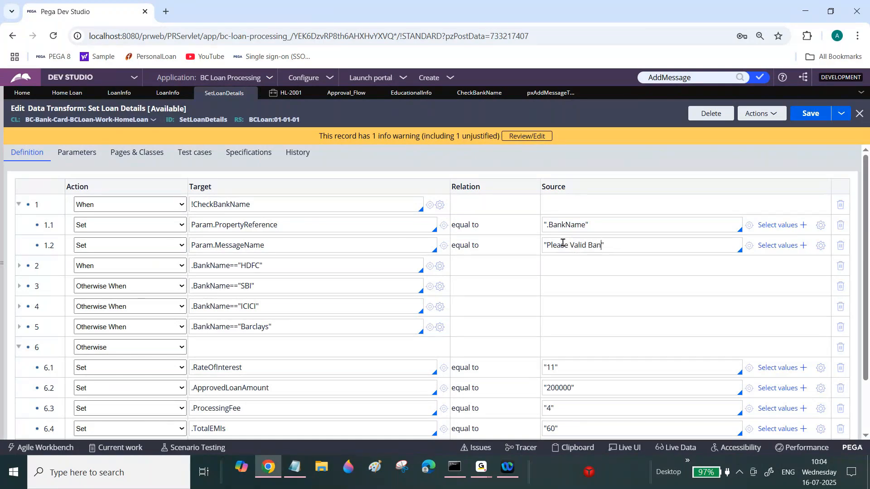
{"action": "type", "text": "k Name"}
{"action": "triple_click", "coordinate": [300, 249]}
Review the Notepad note about showing property-level error messages with pxAddMessageToProperty.
{"action": "left_click", "coordinate": [296, 468]}
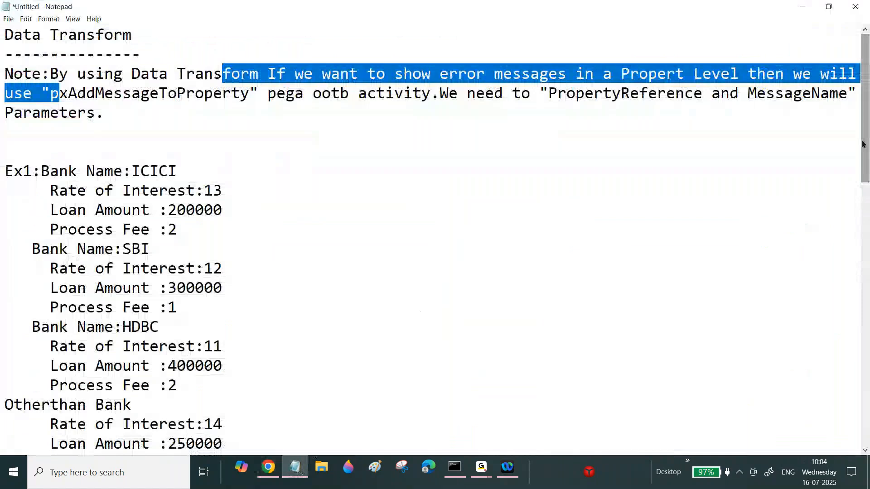
{"action": "left_click", "coordinate": [223, 77]}
{"action": "left_click_drag", "start_coordinate": [222, 77], "coordinate": [507, 105]}
{"action": "left_click_drag", "start_coordinate": [621, 74], "coordinate": [739, 68]}
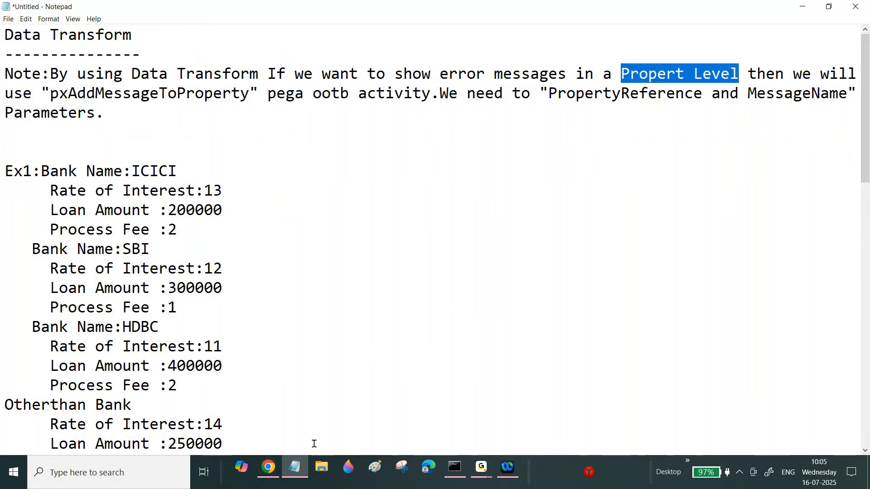
{"action": "left_click", "coordinate": [267, 469]}
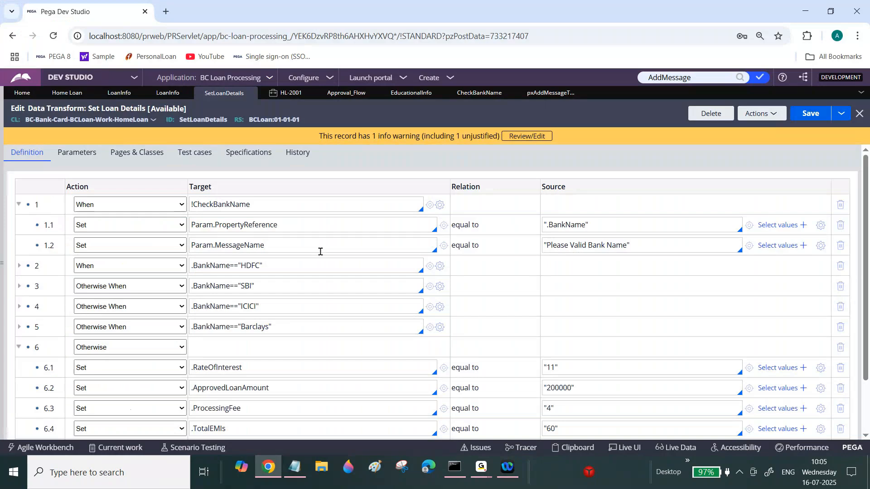
Add a new empty Set row below the Param.MessageName row.
{"action": "double_click", "coordinate": [278, 245]}
{"action": "key", "text": "Return"}
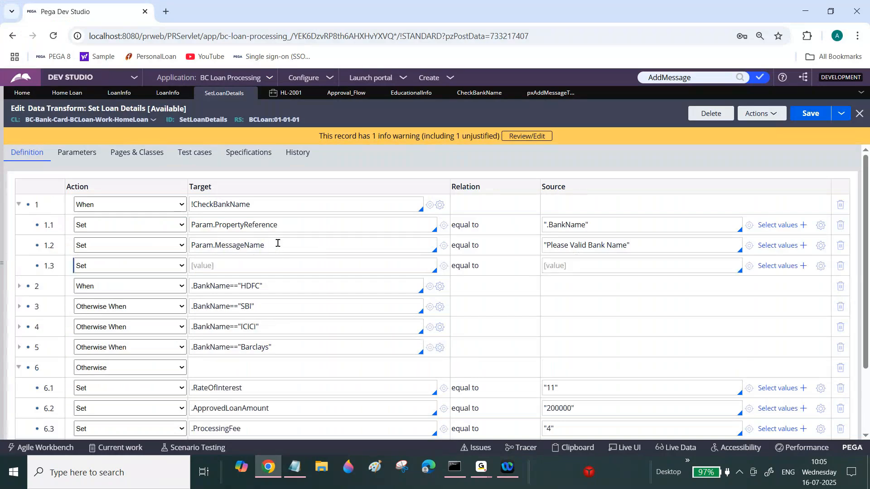
{"action": "left_click", "coordinate": [255, 263]}
{"action": "type", "text": "Param.CallActivity"}
{"action": "double_click", "coordinate": [242, 265]}
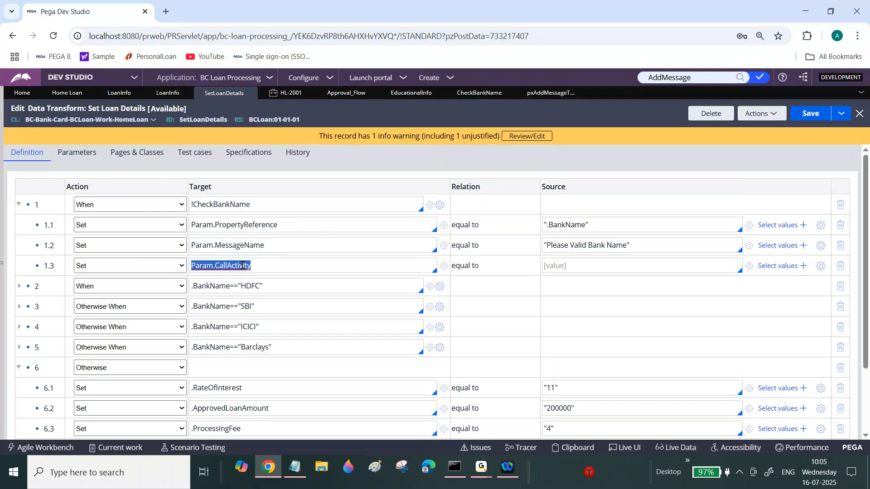
{"action": "double_click", "coordinate": [230, 266]}
{"action": "type", "text": "sdgdfgfd"}
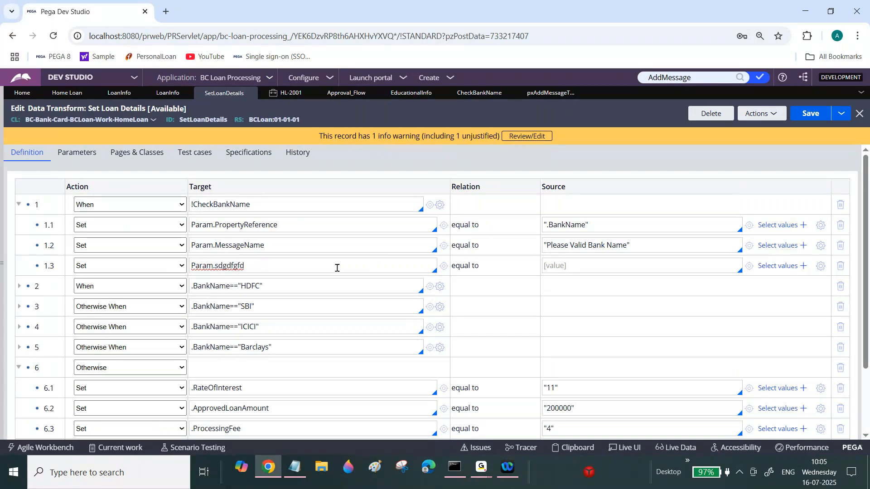
{"action": "key", "text": "ctrl+a"}
{"action": "key", "text": "BackSpace"}
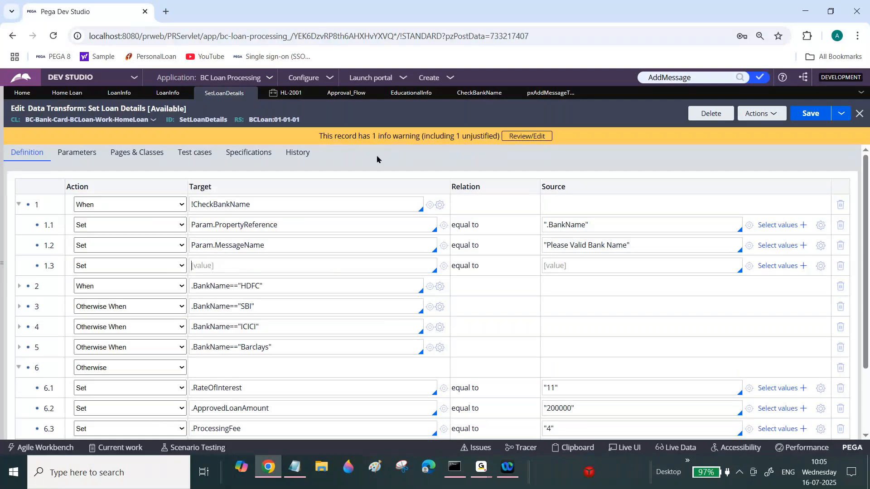
Open the expression builder for the new row's source and search the functions for pxE.
{"action": "left_click", "coordinate": [549, 92]}
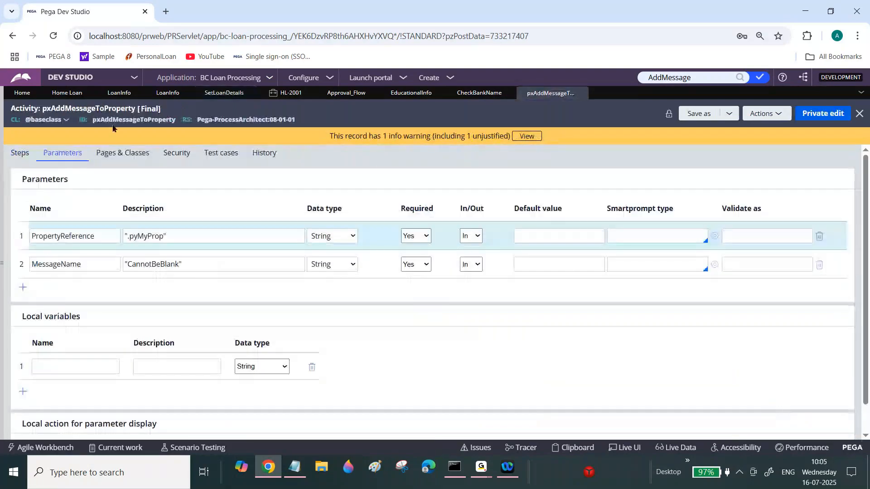
{"action": "double_click", "coordinate": [132, 120]}
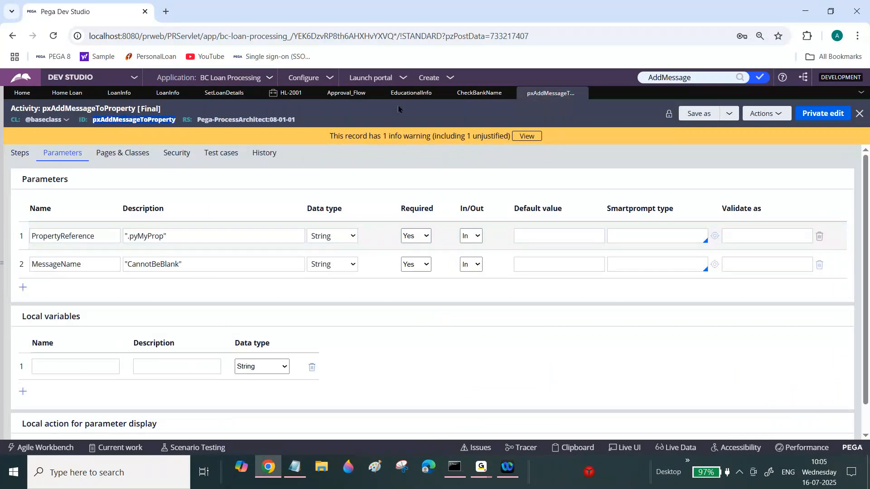
{"action": "left_click", "coordinate": [223, 95]}
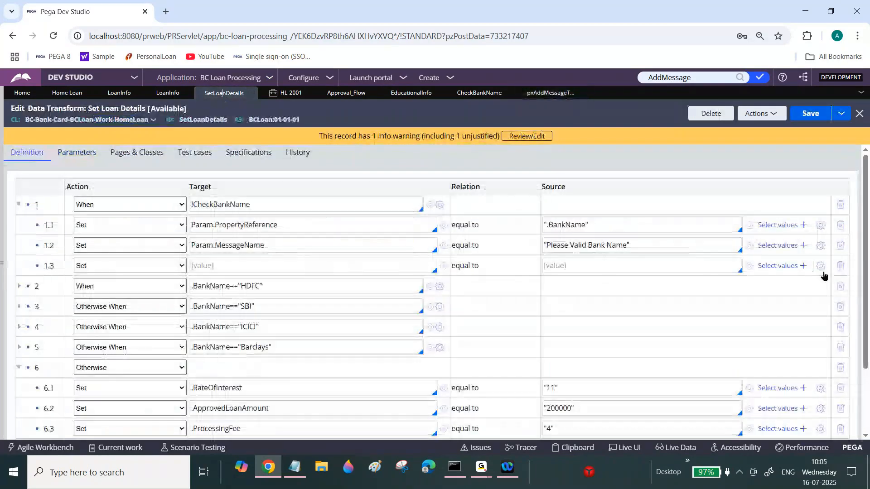
{"action": "left_click", "coordinate": [820, 267]}
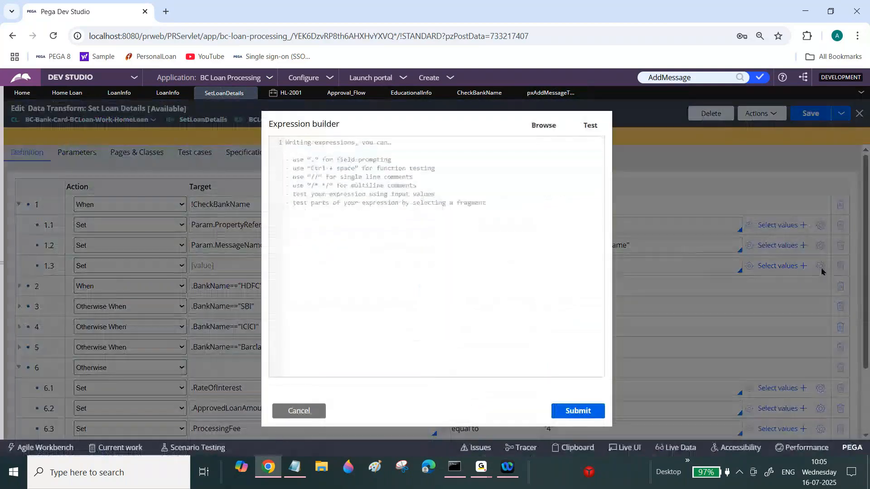
{"action": "left_click", "coordinate": [299, 411]}
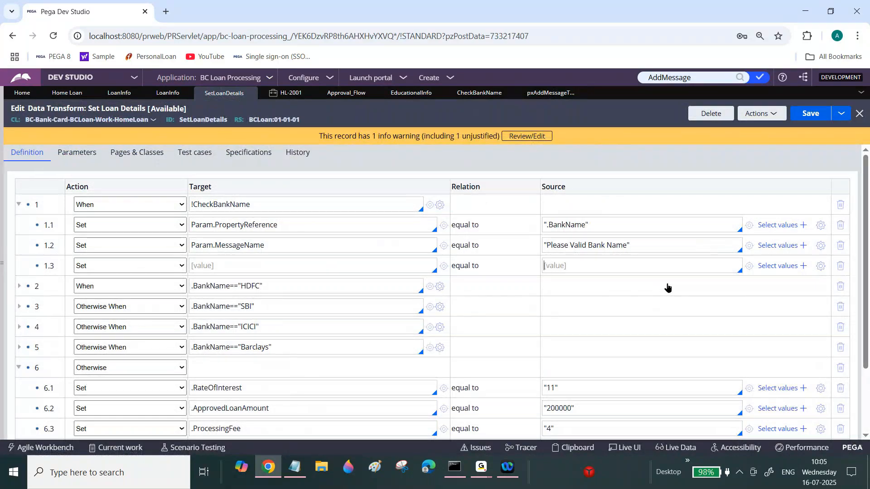
{"action": "left_click", "coordinate": [821, 267]}
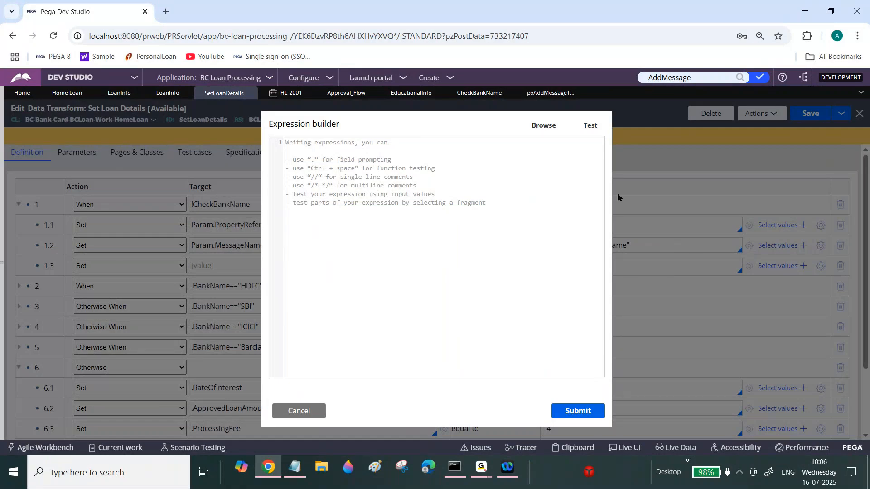
{"action": "left_click", "coordinate": [546, 130]}
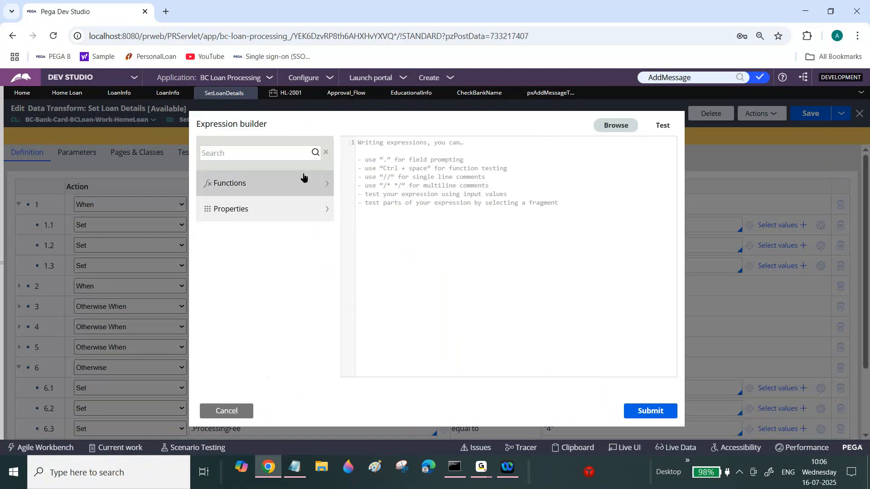
{"action": "type", "text": "p"}
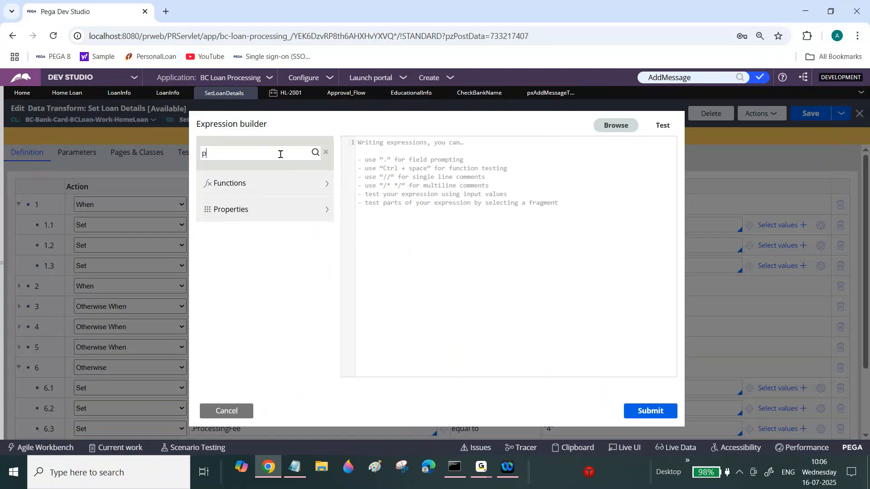
{"action": "type", "text": "xE"}
{"action": "left_click", "coordinate": [316, 152]}
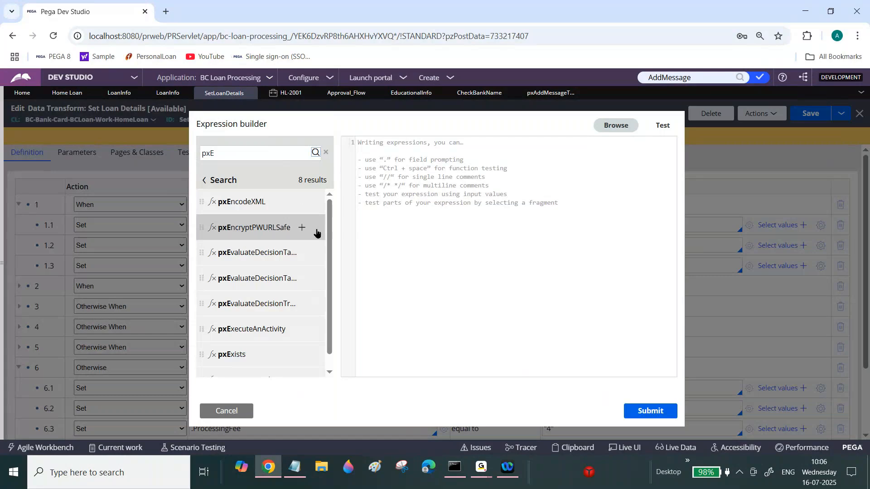
{"action": "mouse_move", "coordinate": [260, 333]}
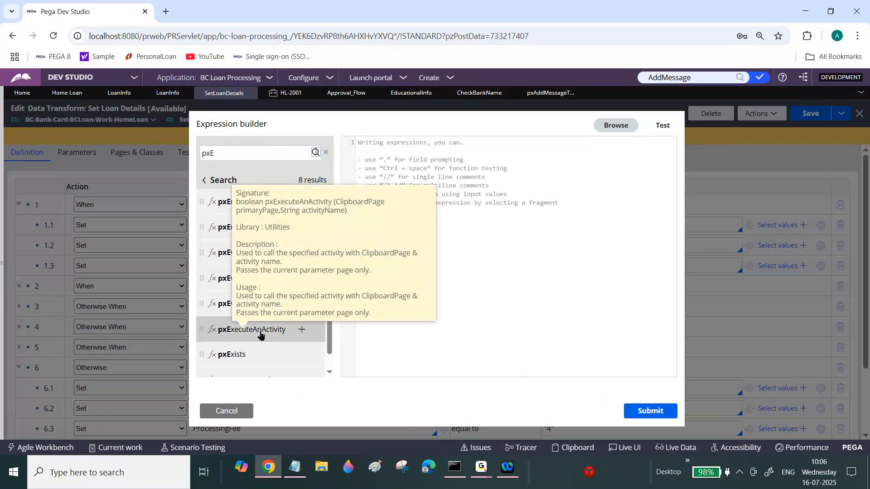
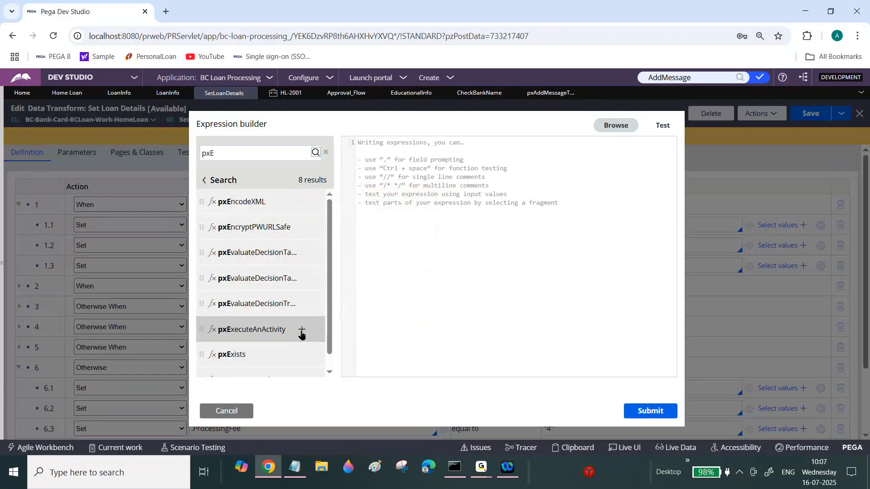
{"action": "left_click", "coordinate": [301, 331]}
{"action": "type", "text": "P"}
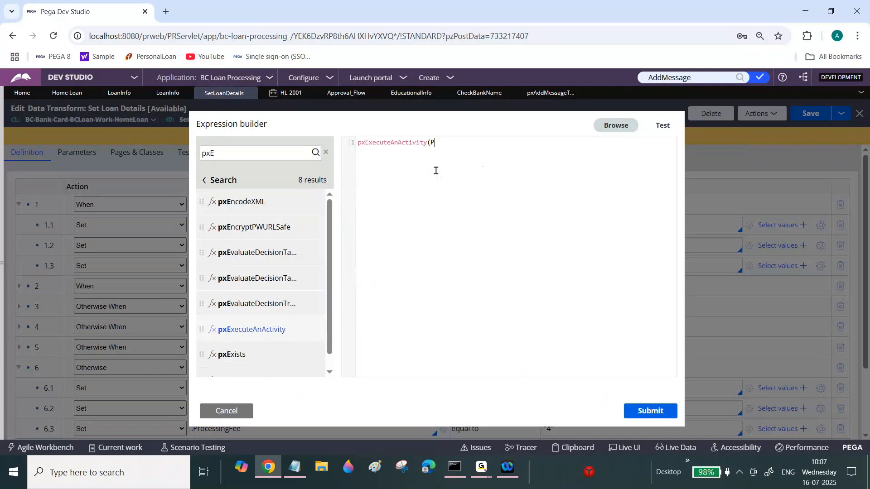
{"action": "type", "text": "rimary,"}
{"action": "type", "text": "pxAddMessageToProperty"}
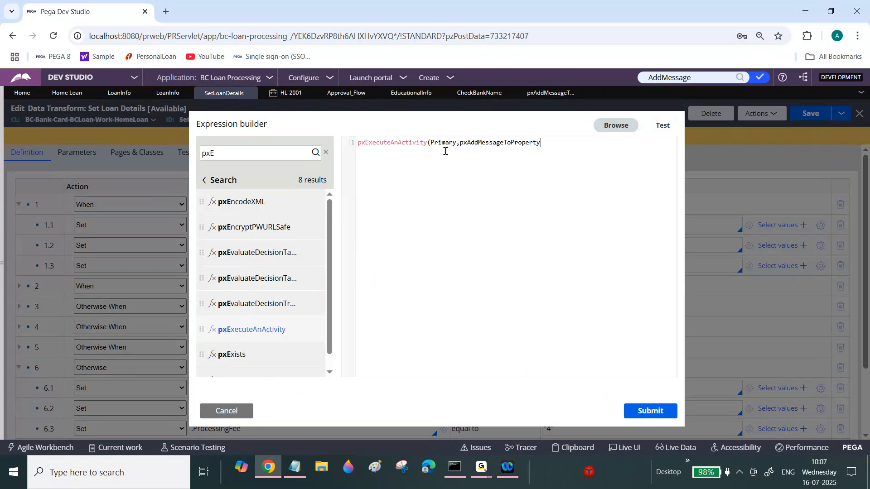
{"action": "type", "text": ")"}
{"action": "left_click", "coordinate": [657, 415]}
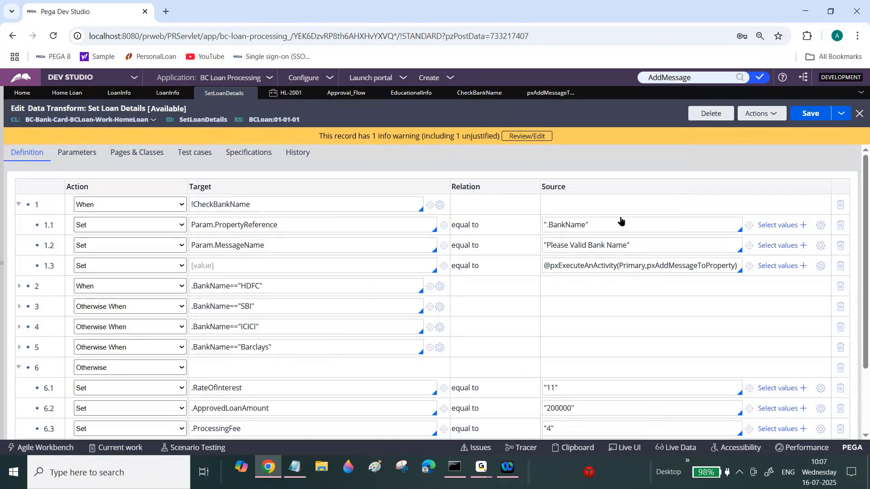
Copy the source expression into the Notepad note as an example line under the explanation.
{"action": "triple_click", "coordinate": [615, 268]}
{"action": "key", "text": "ctrl+c"}
{"action": "left_click", "coordinate": [295, 472]}
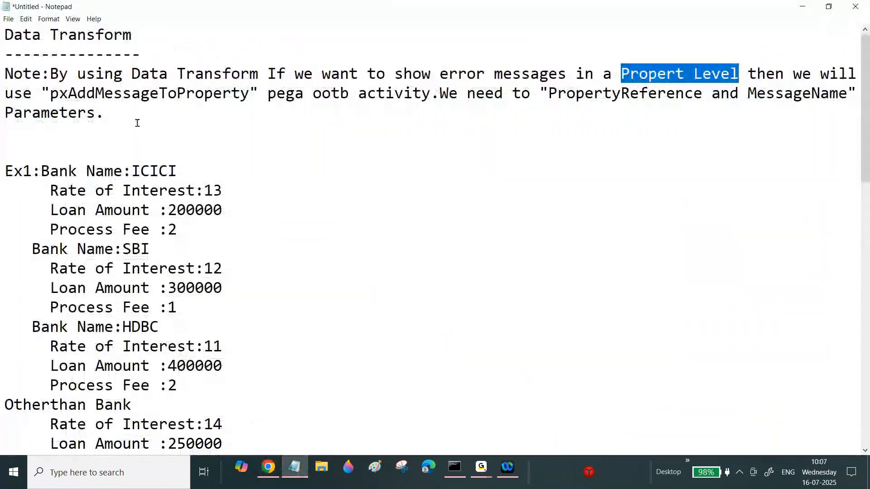
{"action": "left_click", "coordinate": [137, 120]}
{"action": "key", "text": "Return"}
{"action": "key", "text": "Return"}
{"action": "type", "text": "Ex:"}
{"action": "key", "text": "ctrl+v"}
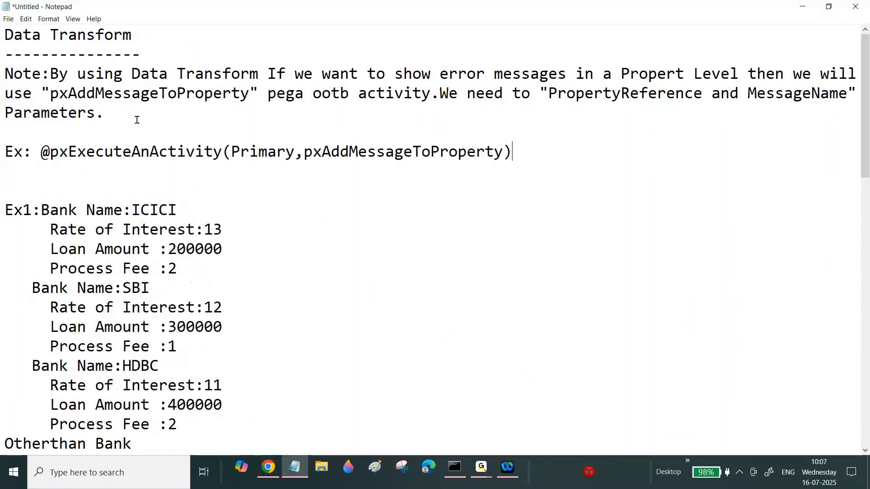
{"action": "left_click_drag", "start_coordinate": [50, 151], "coordinate": [220, 150]}
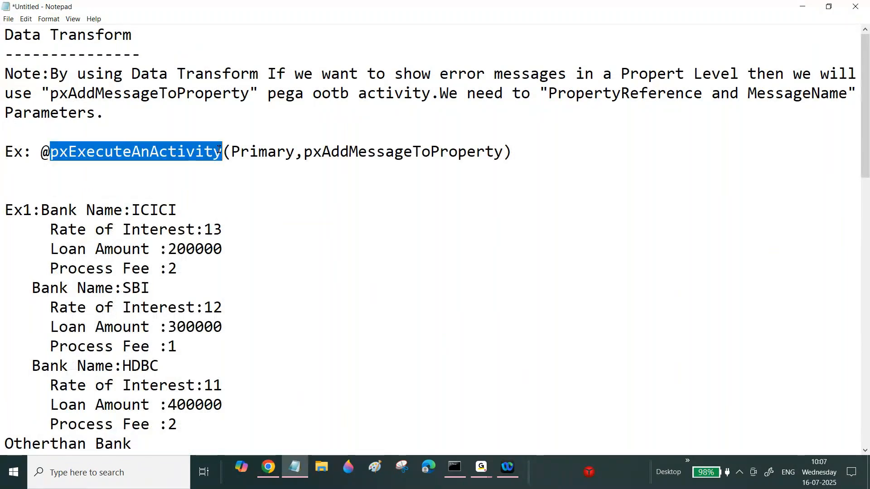
{"action": "left_click_drag", "start_coordinate": [50, 151], "coordinate": [41, 151]}
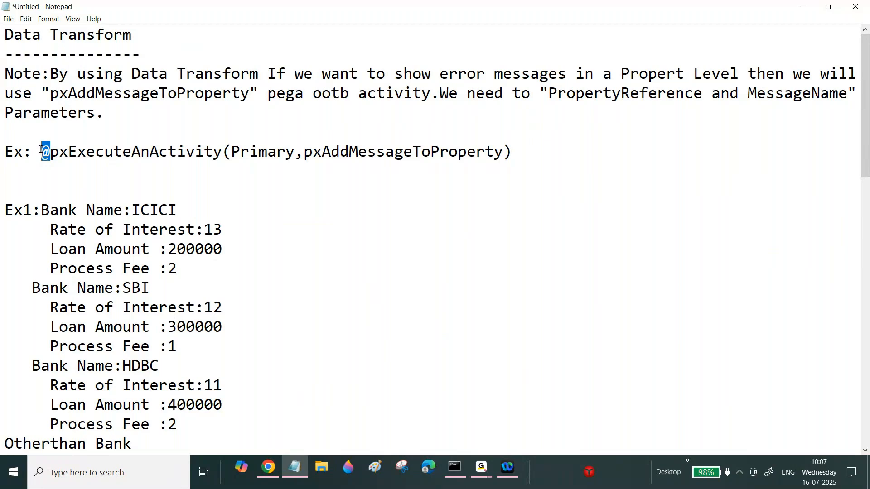
Set the target of row 1.3 to Param.Activity.
{"action": "key", "text": "alt+Tab"}
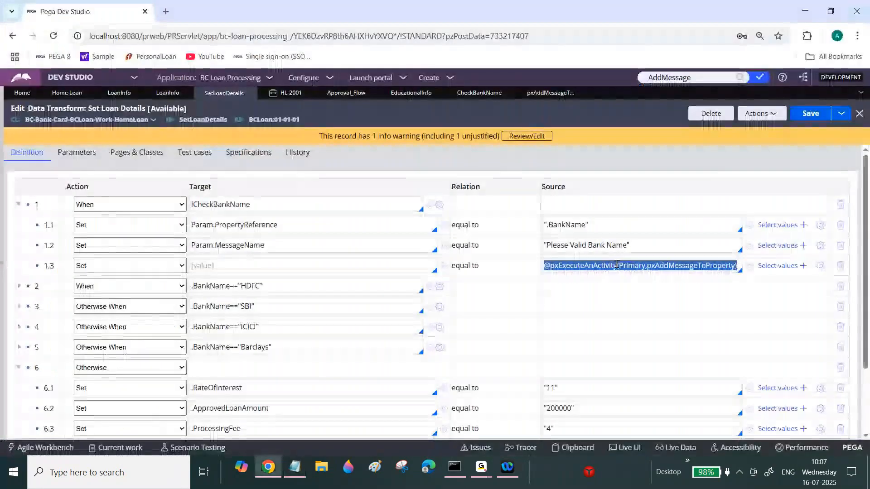
{"action": "left_click", "coordinate": [618, 265]}
{"action": "triple_click", "coordinate": [618, 266]}
{"action": "left_click", "coordinate": [288, 262]}
{"action": "type", "text": "Param.Call"}
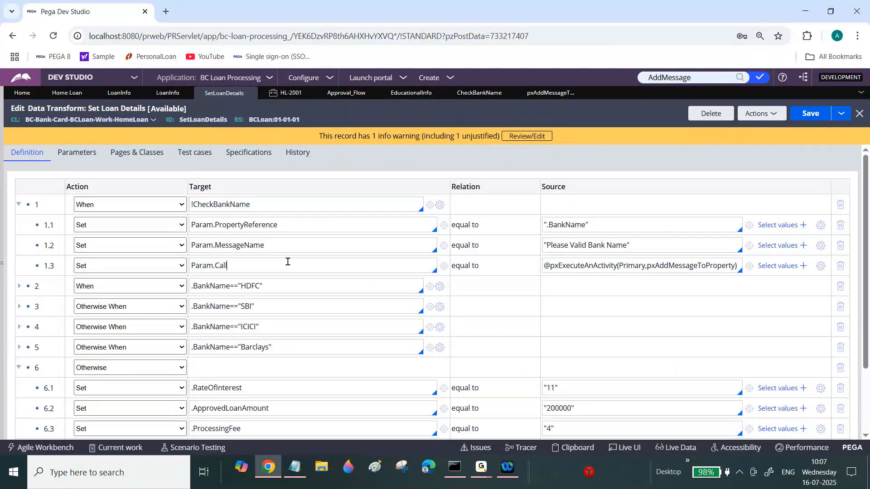
{"action": "key", "text": "BackSpace"}
{"action": "key", "text": "BackSpace"}
{"action": "key", "text": "BackSpace"}
{"action": "key", "text": "BackSpace"}
{"action": "type", "text": "Activity"}
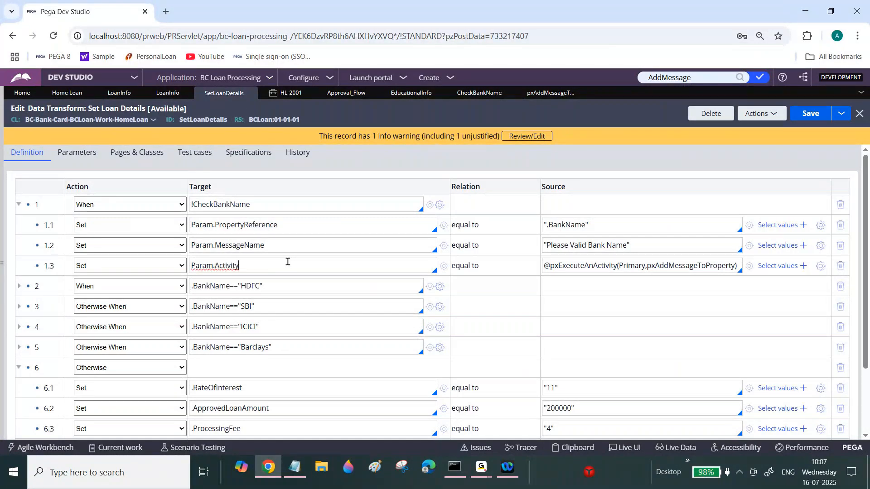
{"action": "right_click", "coordinate": [220, 266]}
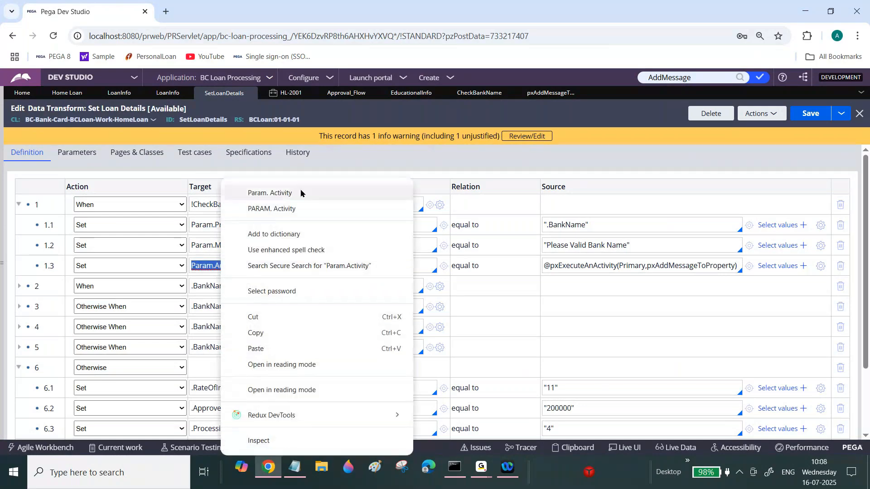
{"action": "key", "text": "Escape"}
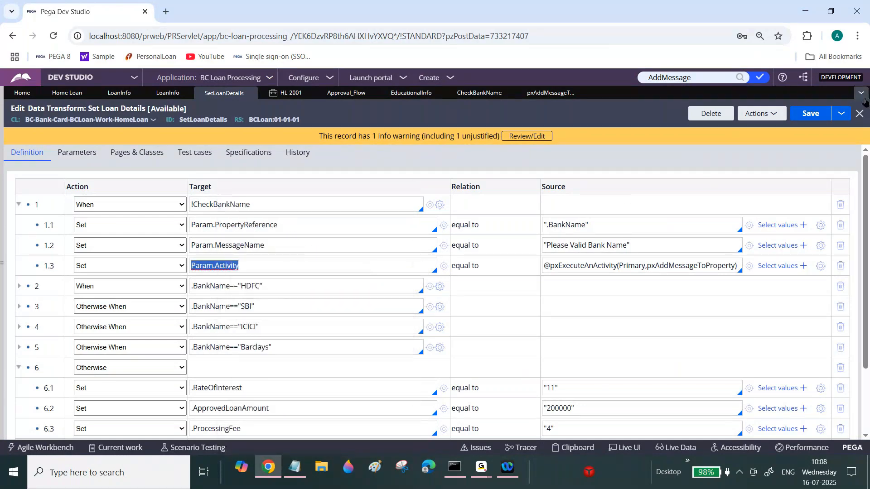
Remove the negation from the row 1 When condition so it reads CheckBankName, and save the data transform.
{"action": "left_click", "coordinate": [804, 117]}
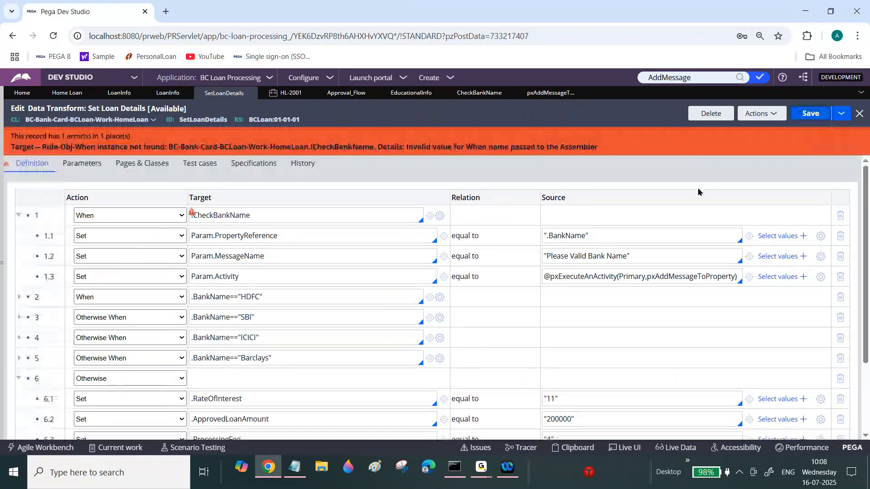
{"action": "left_click", "coordinate": [335, 230]}
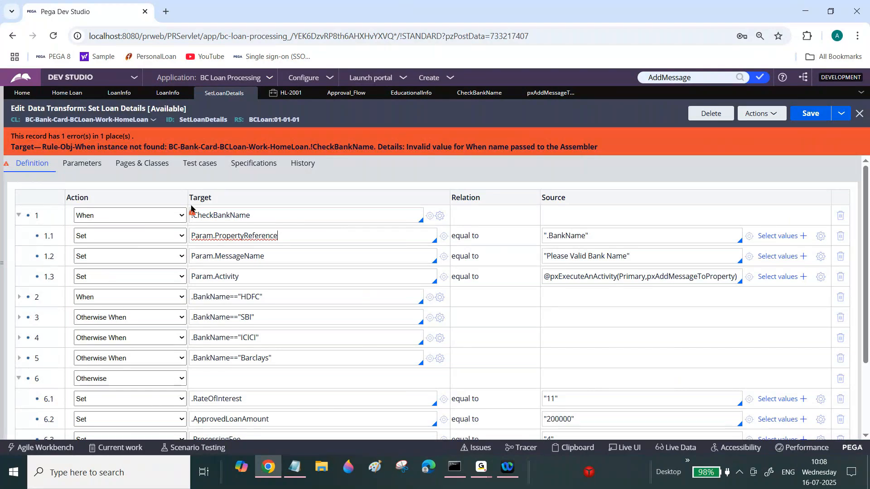
{"action": "left_click", "coordinate": [202, 215]}
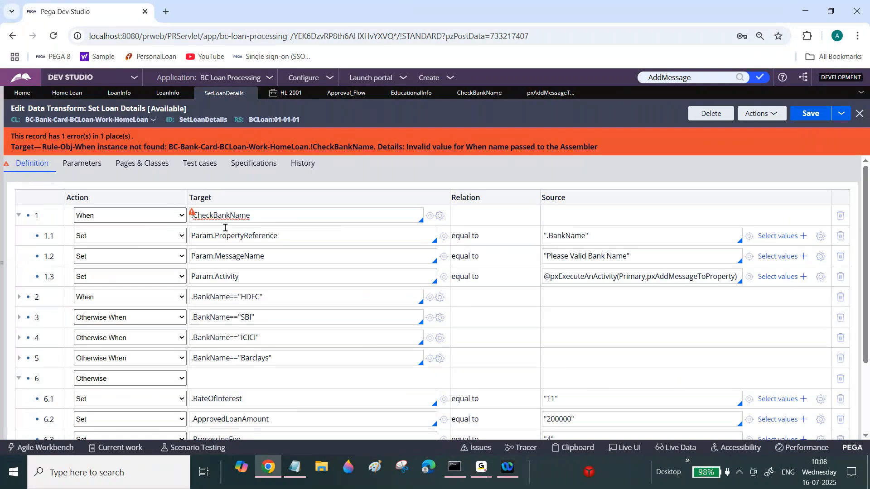
{"action": "left_click", "coordinate": [816, 114]}
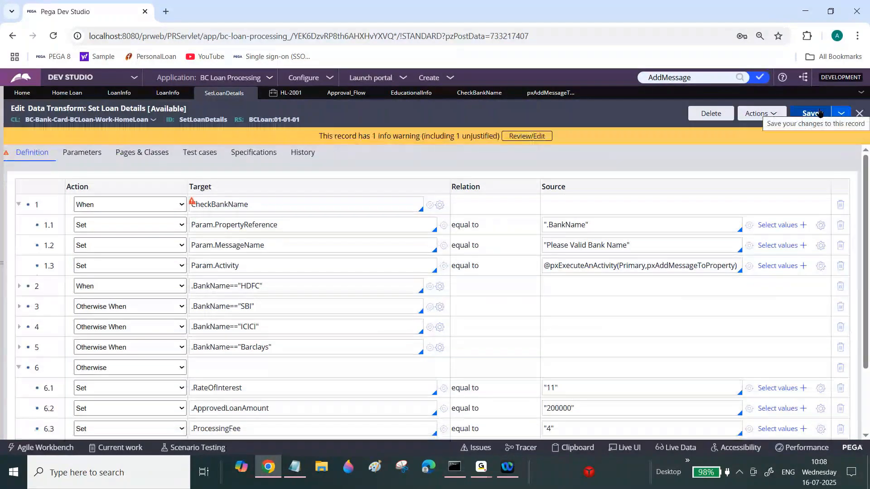
{"action": "left_click", "coordinate": [820, 113]}
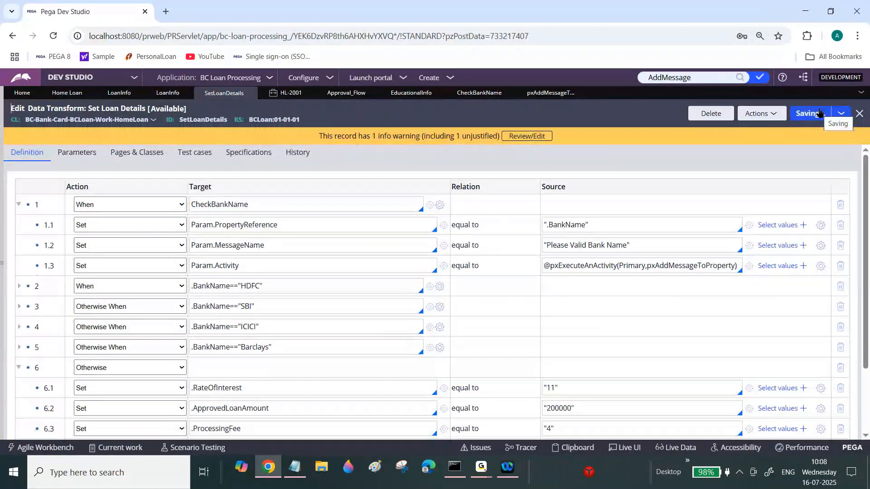
Review the When condition, the PropertyReference source and the Bank Name field on the HL-2001 case.
{"action": "double_click", "coordinate": [246, 204]}
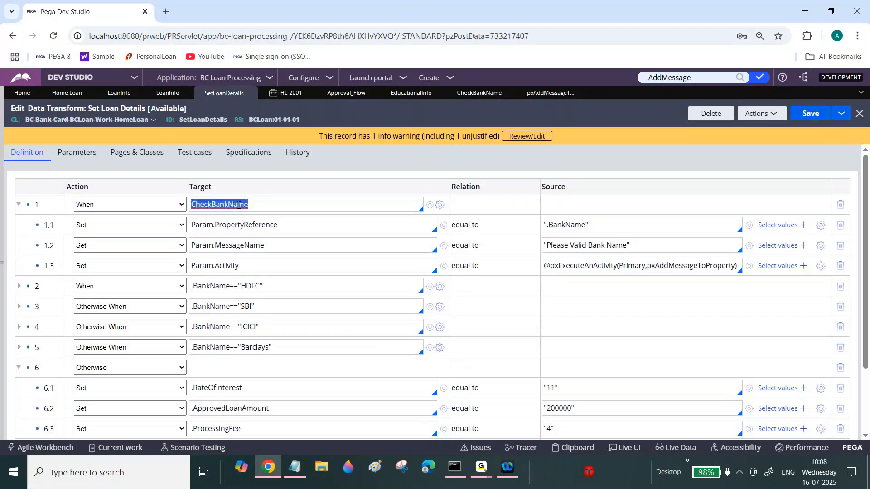
{"action": "double_click", "coordinate": [569, 229]}
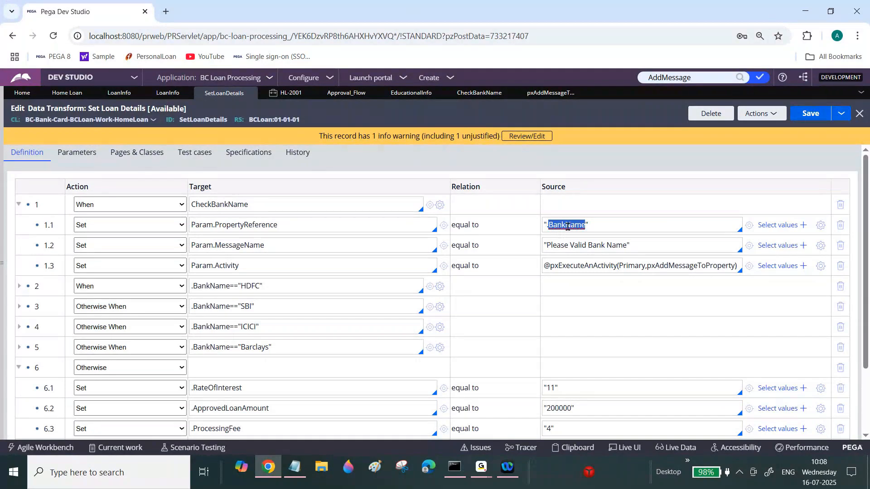
{"action": "left_click", "coordinate": [568, 227]}
{"action": "double_click", "coordinate": [567, 227]}
{"action": "left_click", "coordinate": [567, 225]}
{"action": "left_click", "coordinate": [289, 93]}
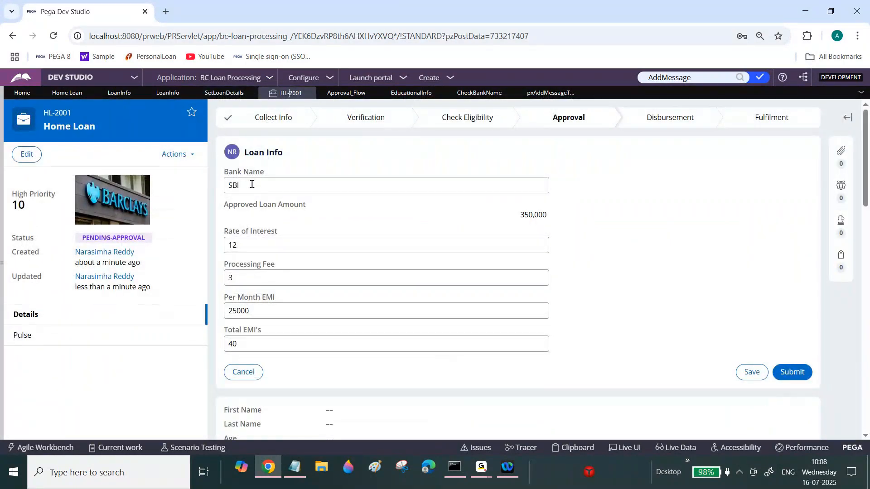
{"action": "left_click", "coordinate": [252, 184]}
{"action": "key", "text": "ctrl+a"}
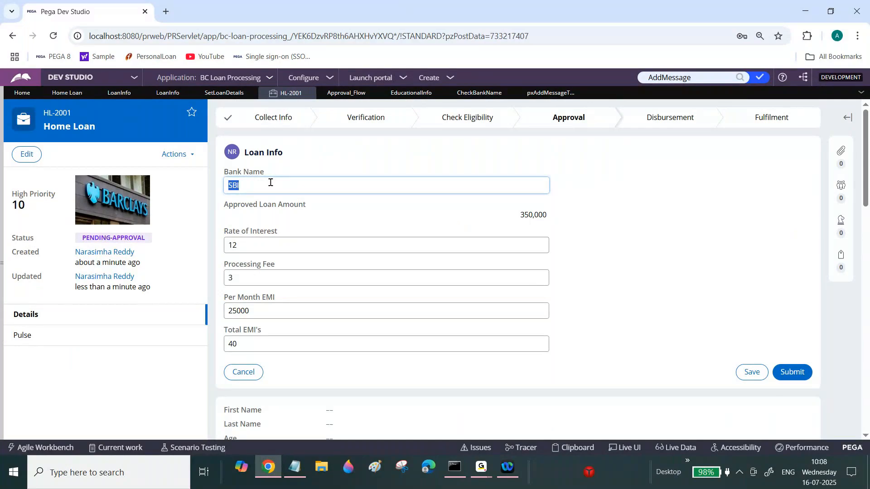
{"action": "left_click", "coordinate": [223, 95]}
{"action": "double_click", "coordinate": [574, 224]}
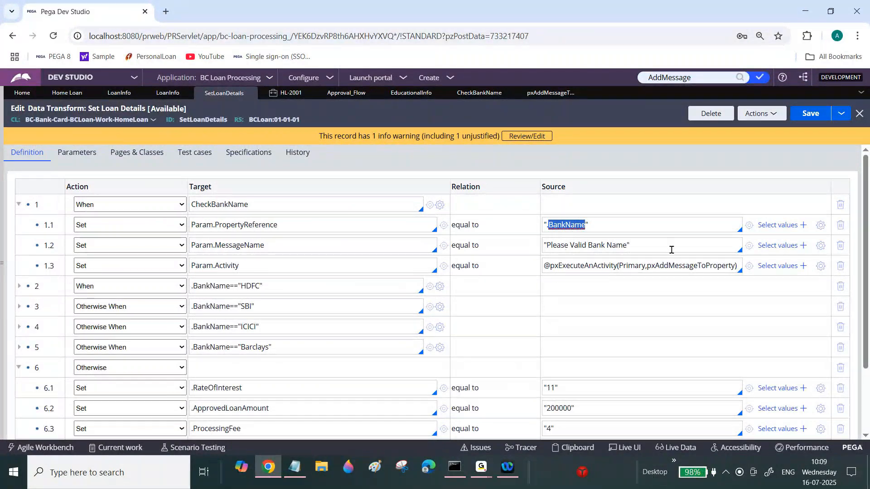
Examine the steps and parameters of the pxAddMessageToProperty activity.
{"action": "left_click", "coordinate": [551, 92]}
{"action": "left_click", "coordinate": [20, 152]}
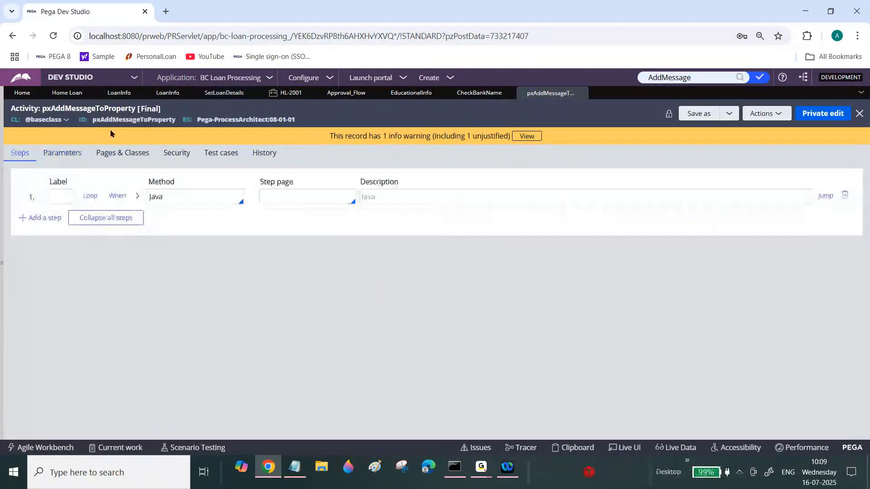
{"action": "double_click", "coordinate": [122, 120]}
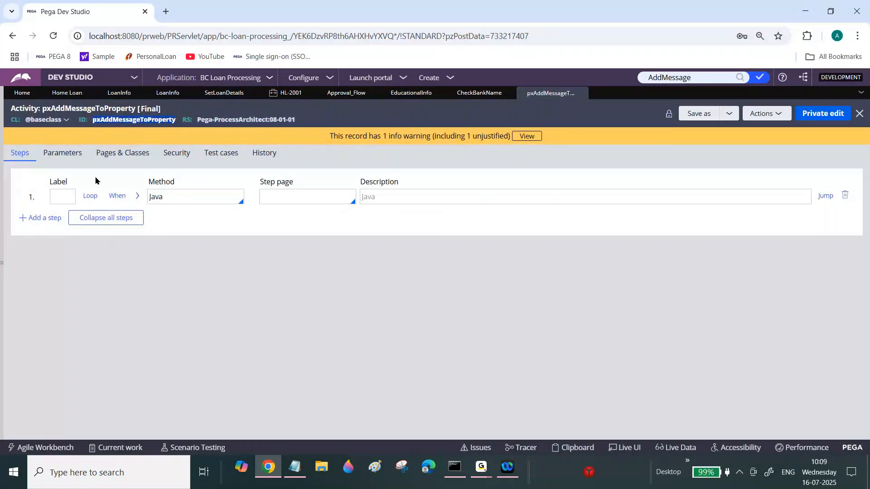
{"action": "left_click", "coordinate": [75, 157]}
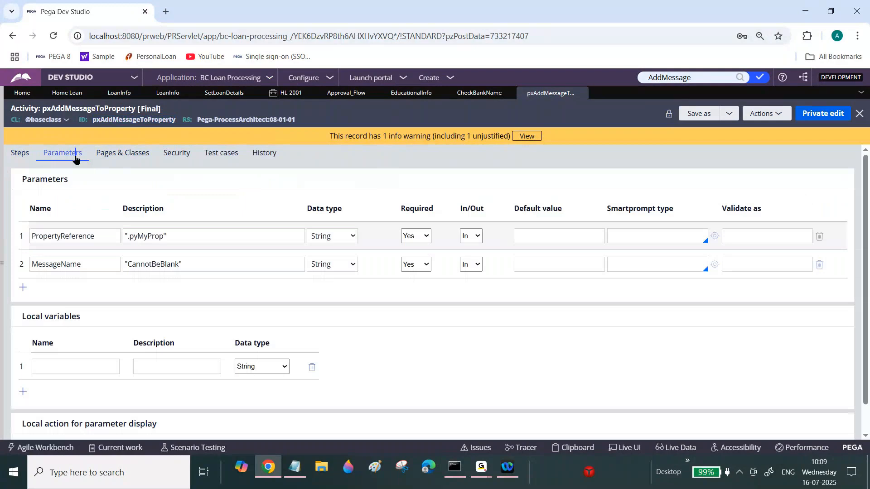
{"action": "double_click", "coordinate": [70, 236]}
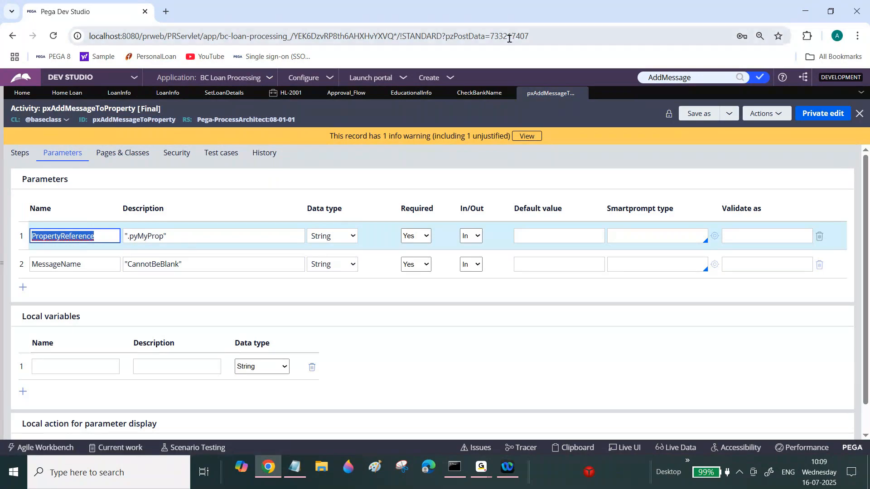
Review the row 1 sub-rows' targets and sources in the Set Loan Details data transform against the activity parameters.
{"action": "left_click", "coordinate": [215, 94]}
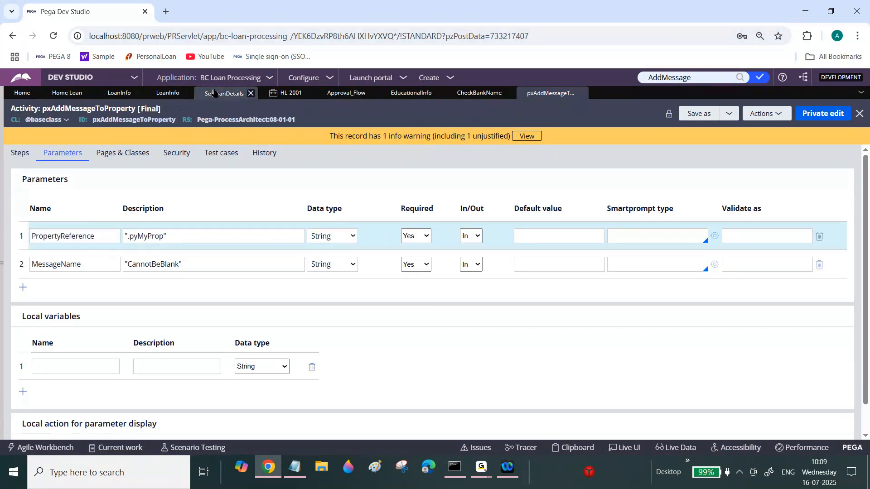
{"action": "left_click", "coordinate": [628, 265]}
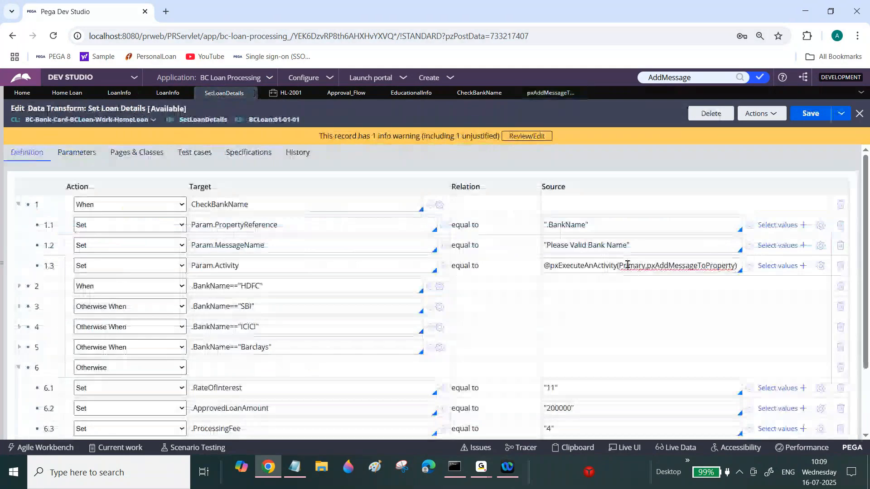
{"action": "triple_click", "coordinate": [627, 265]}
{"action": "double_click", "coordinate": [628, 265]}
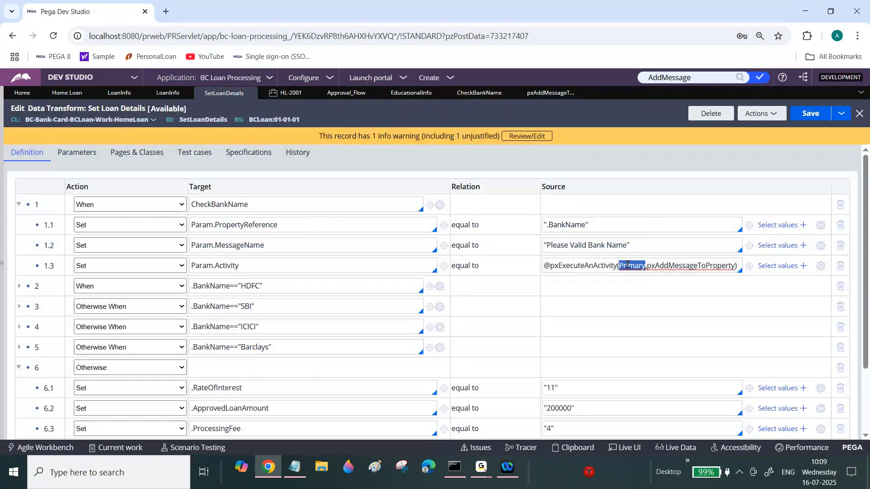
{"action": "left_click", "coordinate": [693, 267]}
{"action": "double_click", "coordinate": [694, 267]}
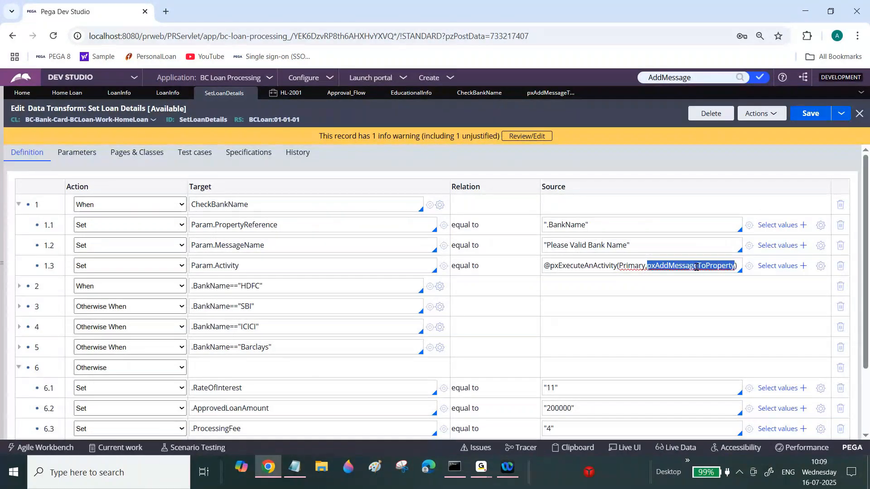
{"action": "triple_click", "coordinate": [697, 268]}
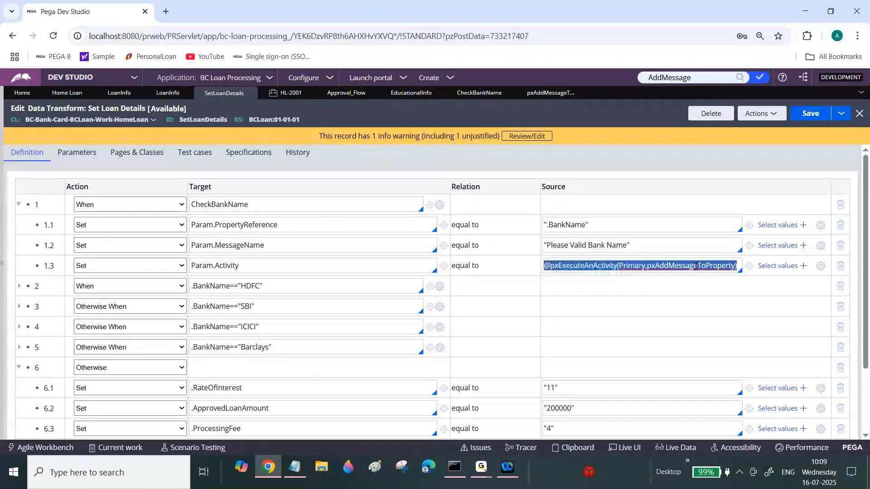
{"action": "double_click", "coordinate": [237, 223]}
{"action": "double_click", "coordinate": [237, 245]}
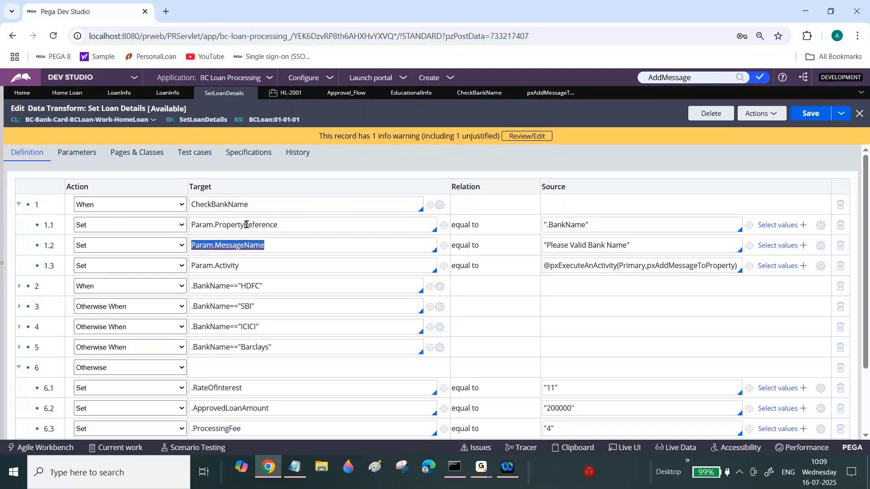
{"action": "double_click", "coordinate": [247, 224]}
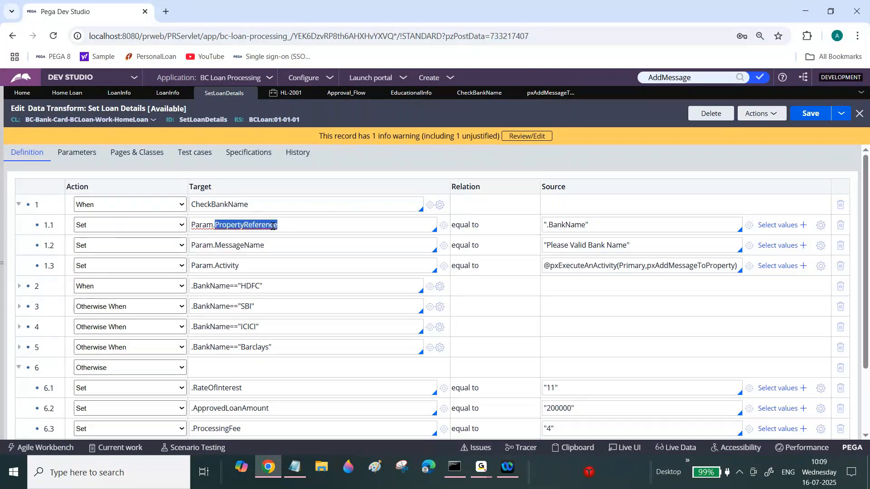
{"action": "triple_click", "coordinate": [564, 225]}
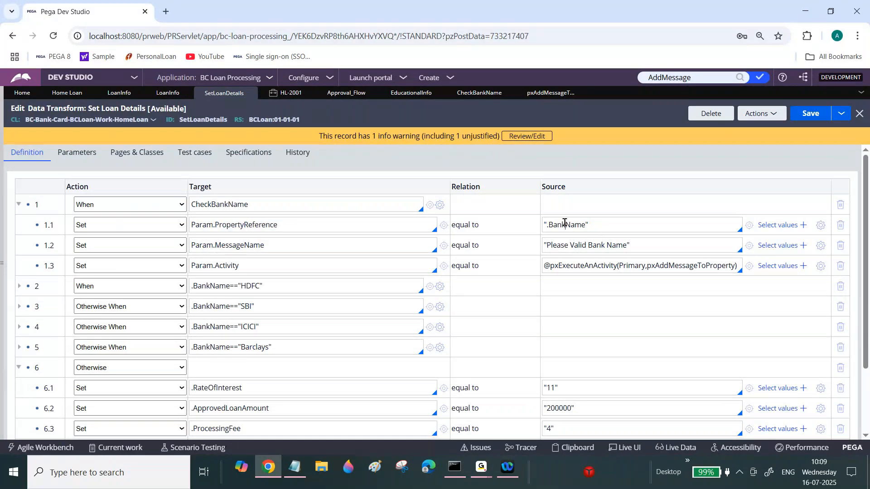
{"action": "double_click", "coordinate": [549, 225]}
{"action": "double_click", "coordinate": [252, 247]}
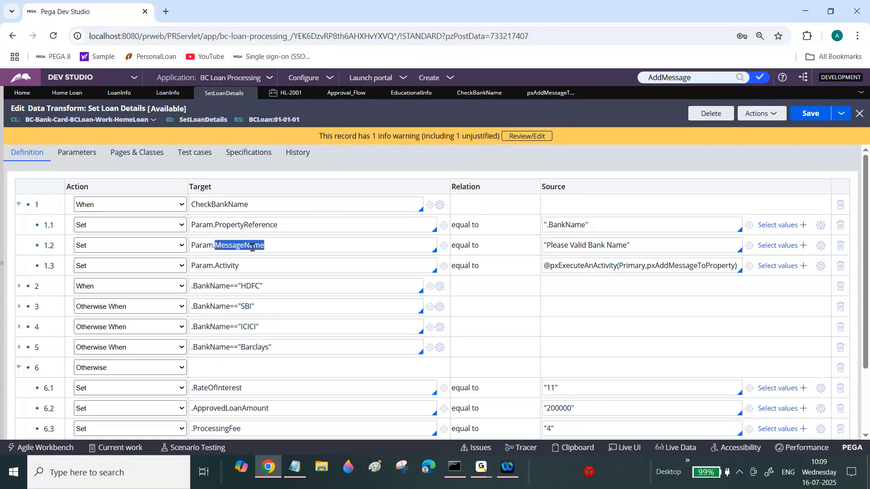
Change the MessageName source to "Please Valid Bank Name other than this name "+ .BankName and save the data transform.
{"action": "left_click", "coordinate": [590, 240]}
{"action": "double_click", "coordinate": [590, 242]}
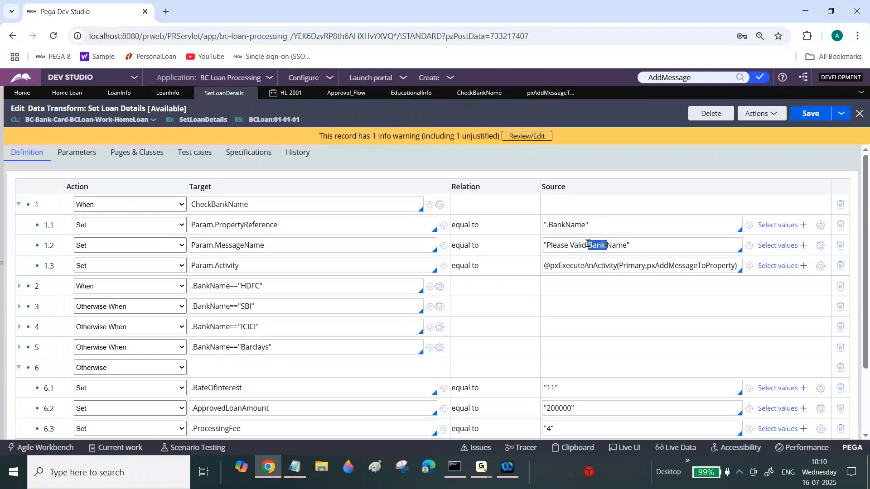
{"action": "left_click", "coordinate": [587, 245]}
{"action": "double_click", "coordinate": [567, 224]}
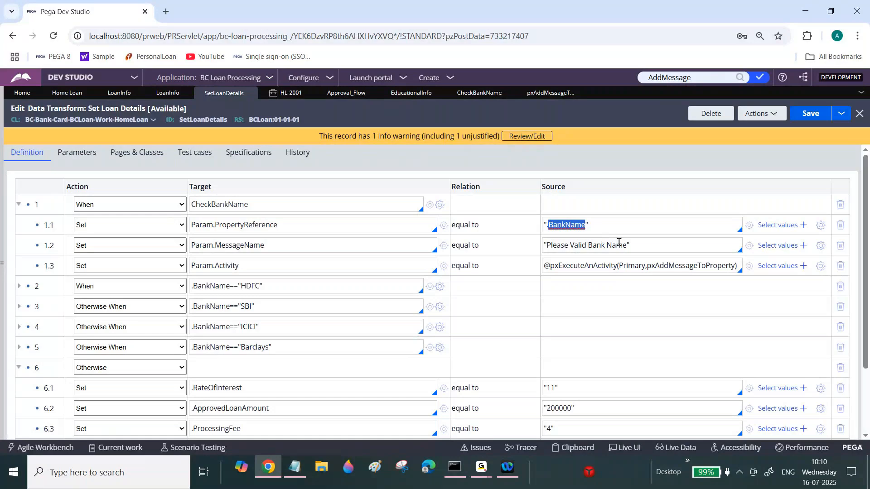
{"action": "left_click", "coordinate": [639, 243]}
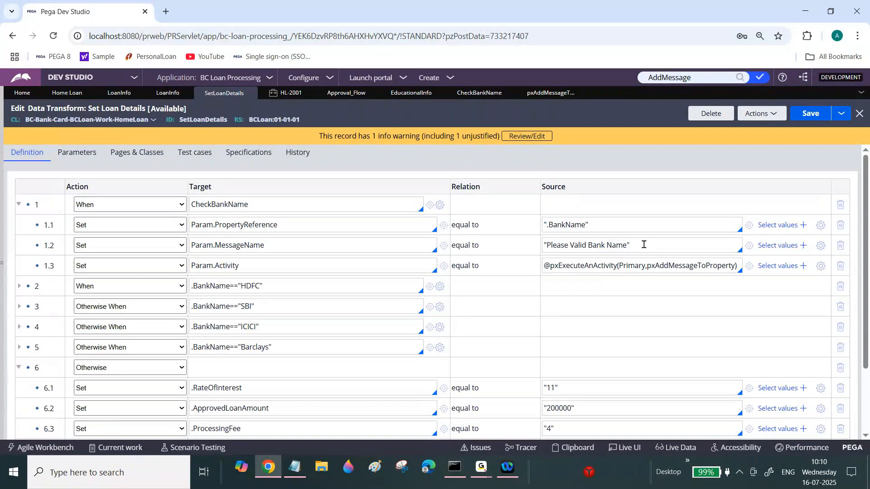
{"action": "left_click_drag", "start_coordinate": [594, 245], "coordinate": [627, 243]}
{"action": "left_click", "coordinate": [628, 244]}
{"action": "type", "text": "\"+ ."}
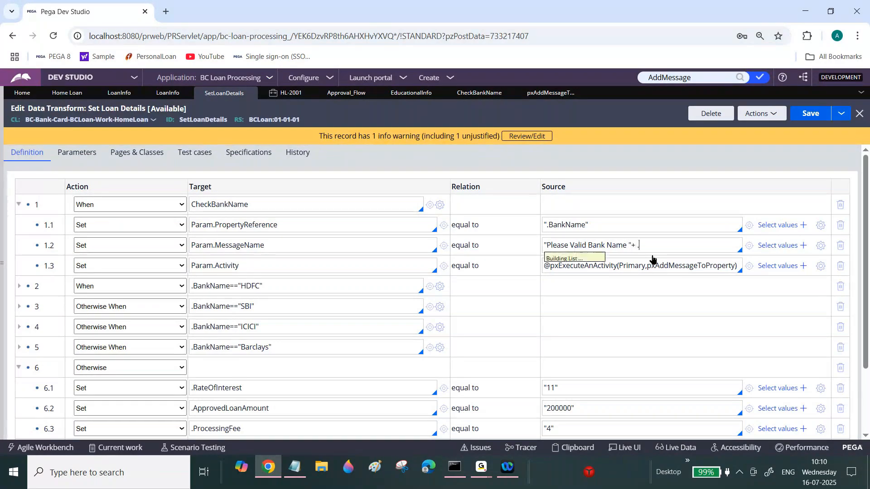
{"action": "type", "text": "ban"}
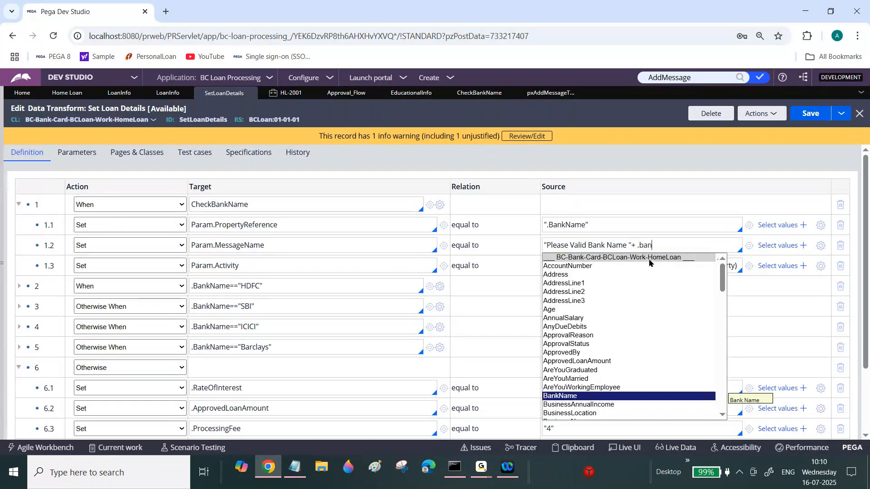
{"action": "key", "text": "Return"}
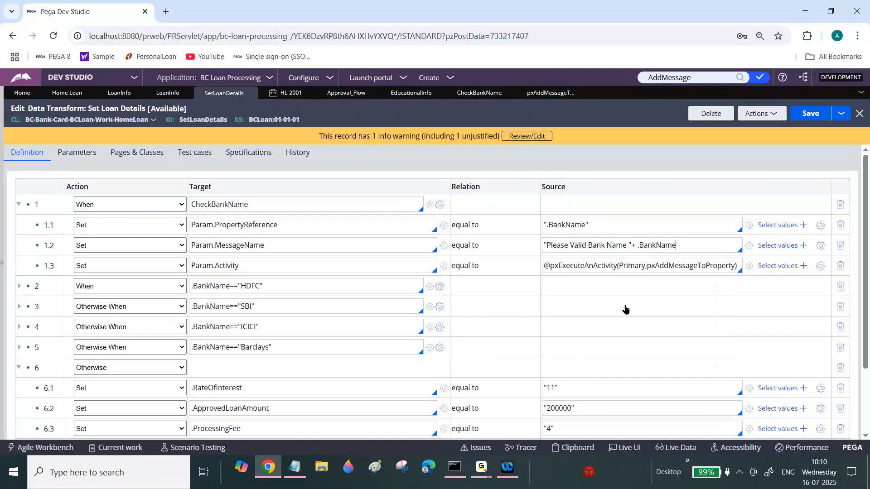
{"action": "left_click", "coordinate": [628, 246]}
{"action": "type", "text": "other than this name"}
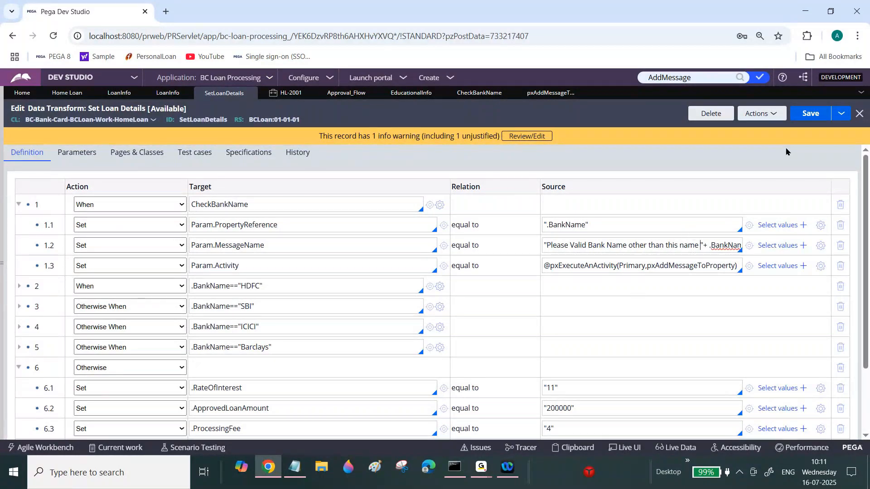
{"action": "left_click", "coordinate": [810, 114]}
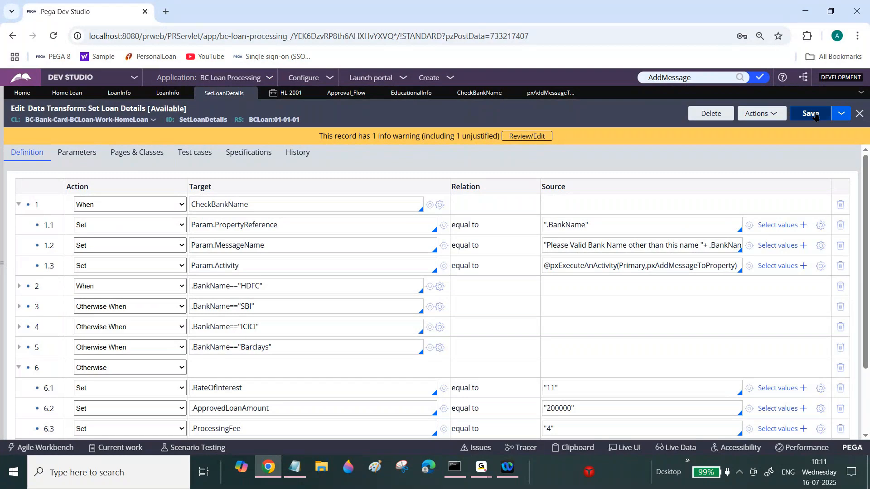
Reword the MessageName source to "Please enter valid Bank Name other than this bank name "+ .BankName and save.
{"action": "left_click", "coordinate": [562, 245]}
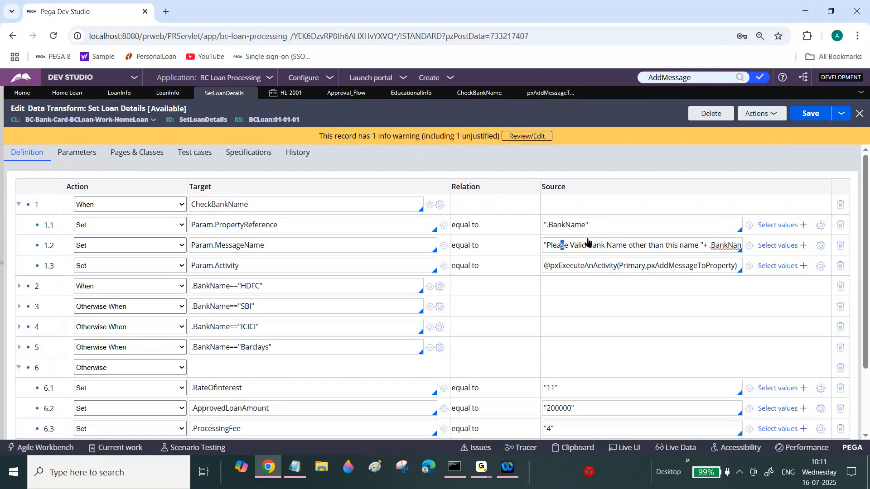
{"action": "key", "text": "Right"}
{"action": "key", "text": "Right"}
{"action": "key", "text": "Right"}
{"action": "key", "text": "Right"}
{"action": "key", "text": "Right"}
{"action": "key", "text": "Right"}
{"action": "key", "text": "Right"}
{"action": "key", "text": "Right"}
{"action": "key", "text": "Right"}
{"action": "key", "text": "Right"}
{"action": "key", "text": "Right"}
{"action": "key", "text": "Right"}
{"action": "key", "text": "Right"}
{"action": "key", "text": "Right"}
{"action": "key", "text": "Right"}
{"action": "key", "text": "Right"}
{"action": "key", "text": "Right"}
{"action": "key", "text": "Right"}
{"action": "key", "text": "Right"}
{"action": "key", "text": "Right"}
{"action": "key", "text": "End"}
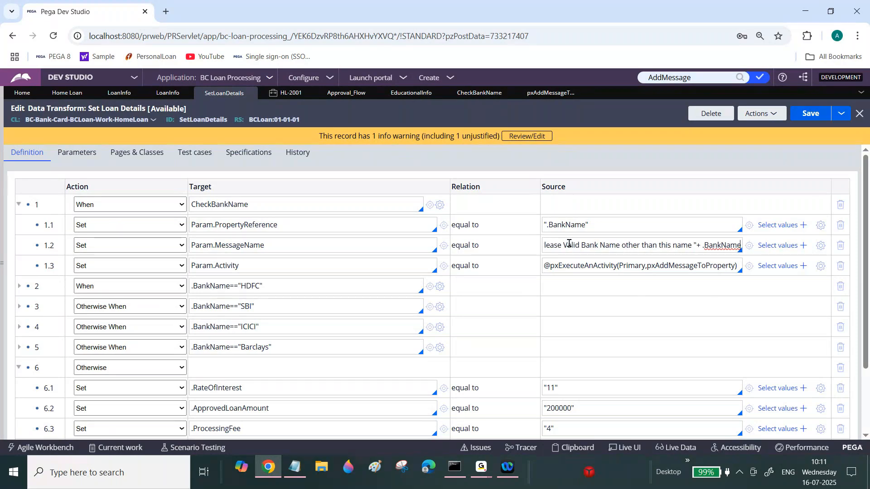
{"action": "left_click", "coordinate": [566, 245]}
{"action": "type", "text": "enter"}
{"action": "key", "text": "Delete"}
{"action": "type", "text": "v"}
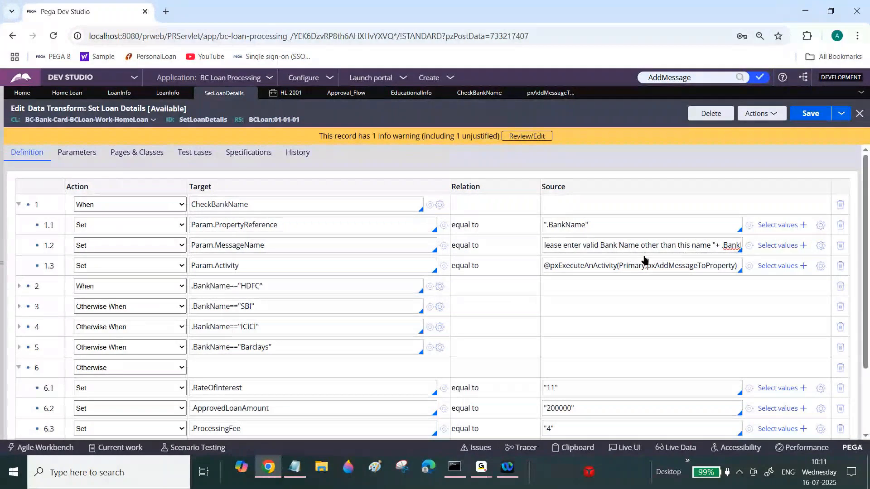
{"action": "left_click", "coordinate": [691, 245]}
{"action": "type", "text": "bank"}
{"action": "left_click", "coordinate": [818, 114]}
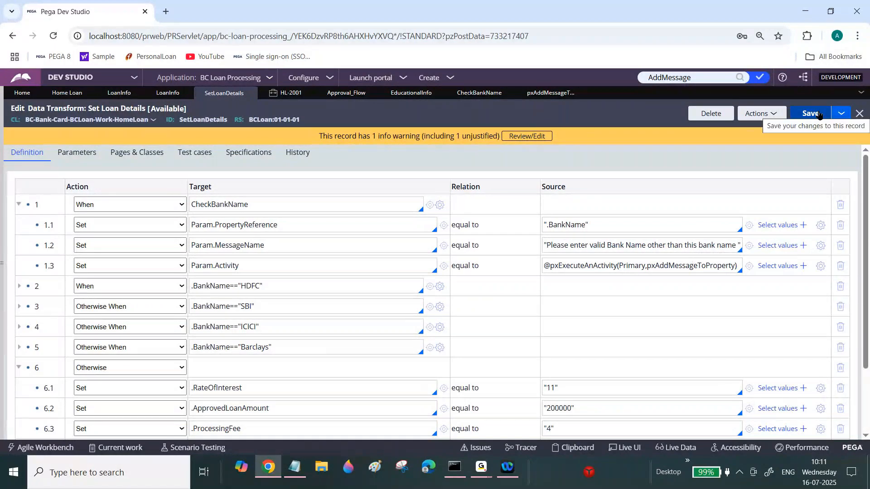
{"action": "left_click", "coordinate": [819, 116]}
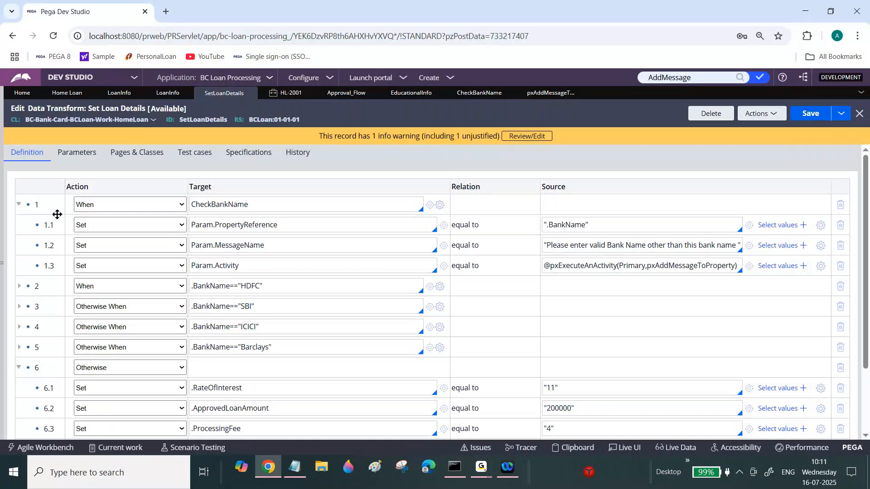
Prefix the CheckBankName When rule's logic string with a negation and save the rule.
{"action": "left_click", "coordinate": [18, 204]}
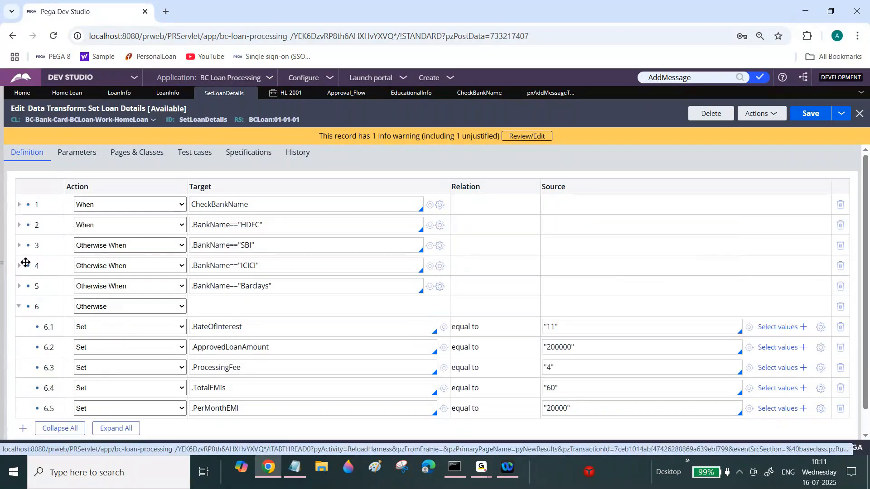
{"action": "left_click", "coordinate": [18, 307]}
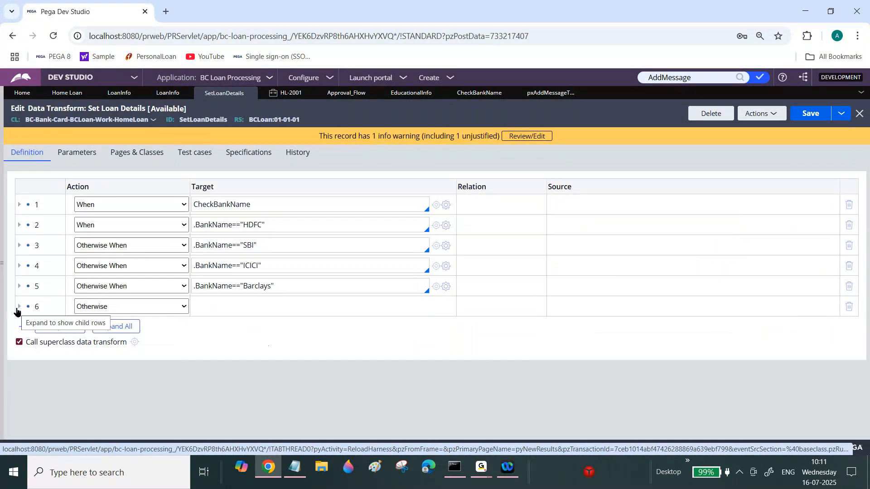
{"action": "double_click", "coordinate": [229, 203]}
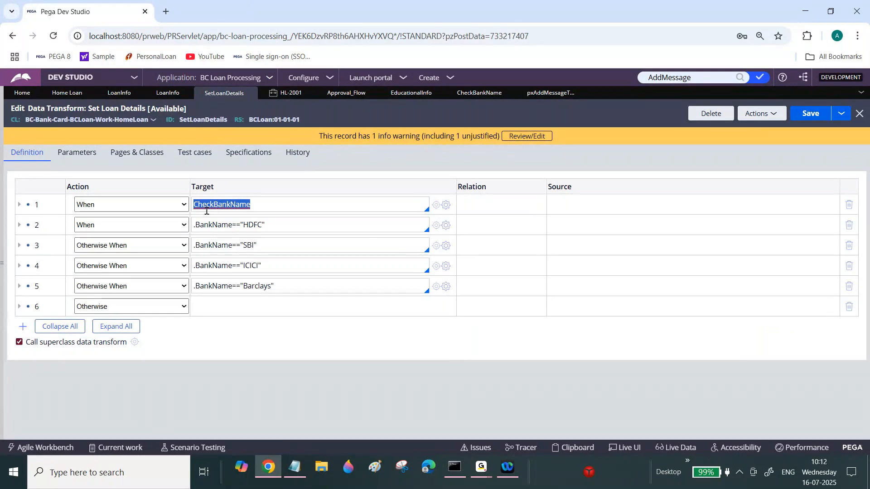
{"action": "left_click", "coordinate": [464, 94]}
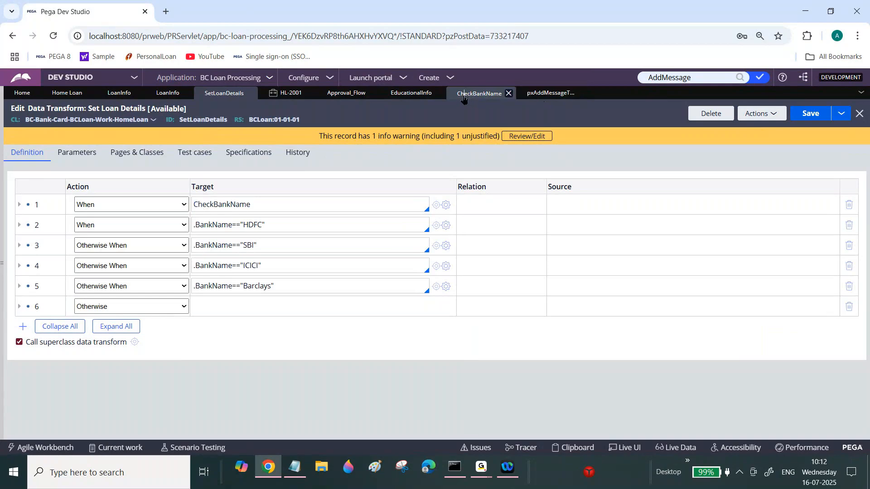
{"action": "left_click", "coordinate": [222, 384]}
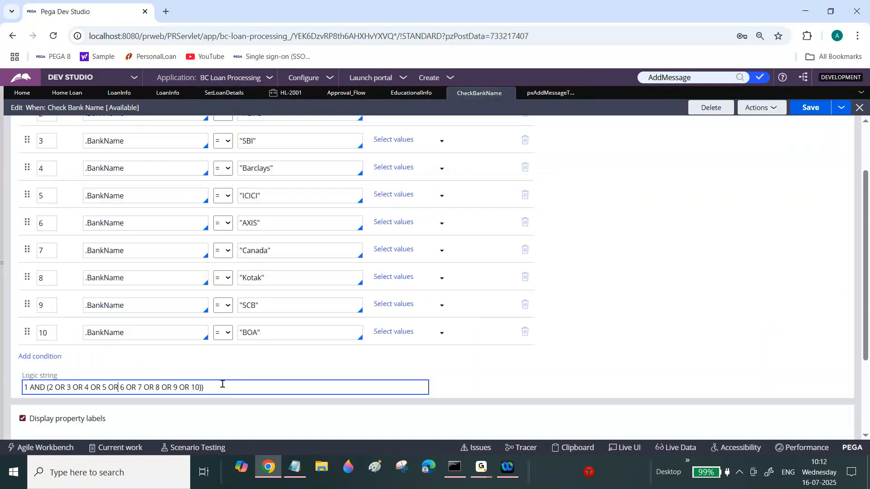
{"action": "key", "text": "Home"}
{"action": "type", "text": "("}
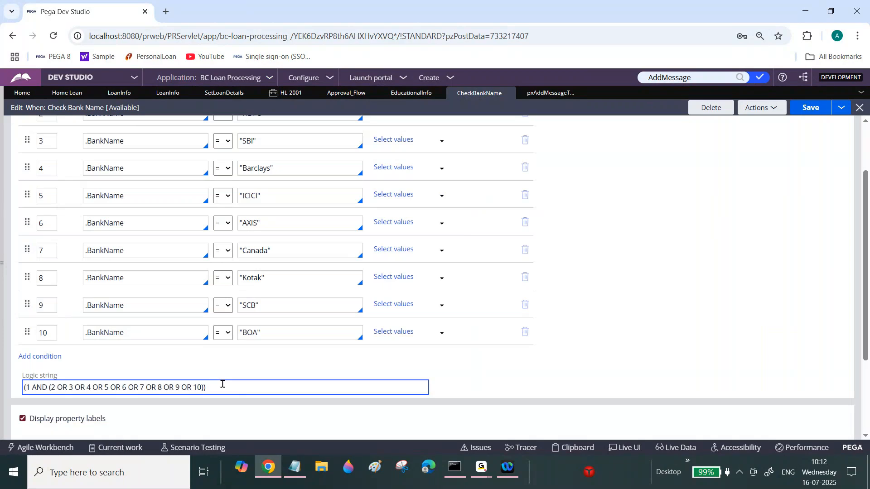
{"action": "type", "text": "!"}
{"action": "key", "text": "ctrl+s"}
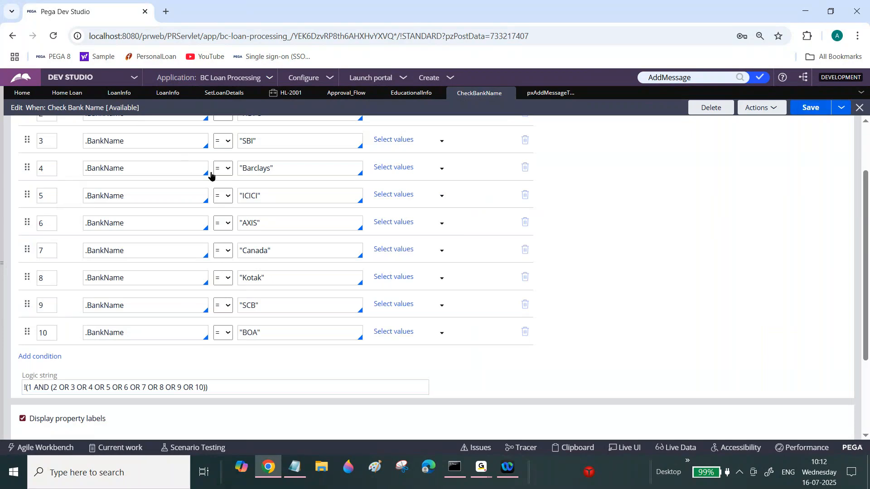
Refresh the HL-2001 case discarding changes, reopen Loan Info, enter Capital One as the Bank Name and check the error text.
{"action": "left_click", "coordinate": [290, 93]}
{"action": "left_click", "coordinate": [189, 158]}
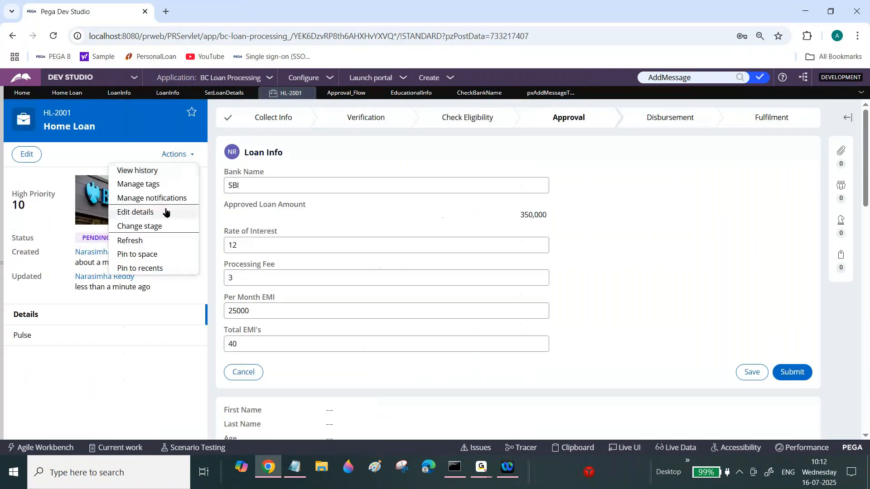
{"action": "left_click", "coordinate": [141, 241]}
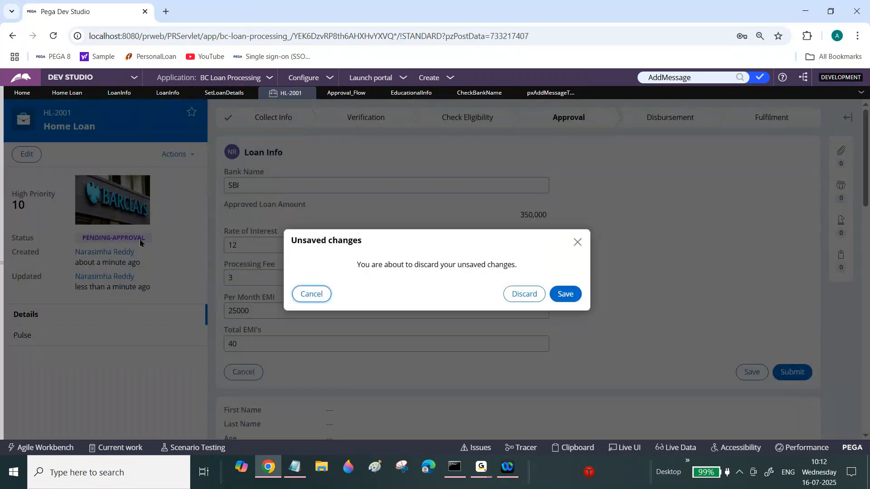
{"action": "left_click", "coordinate": [524, 294]}
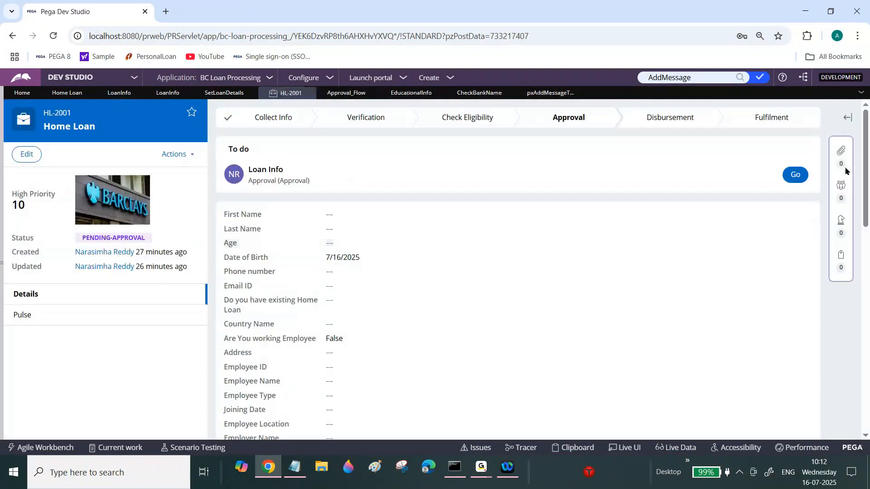
{"action": "left_click", "coordinate": [795, 175]}
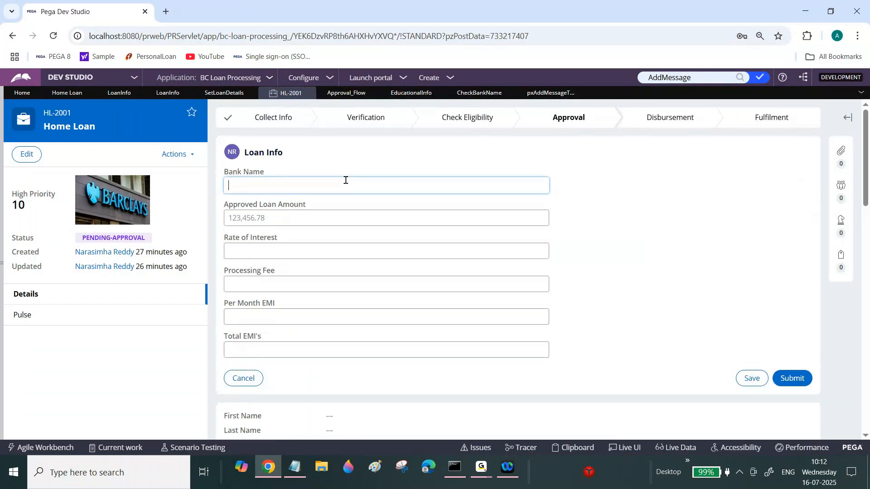
{"action": "type", "text": "Capital One"}
{"action": "key", "text": "Tab"}
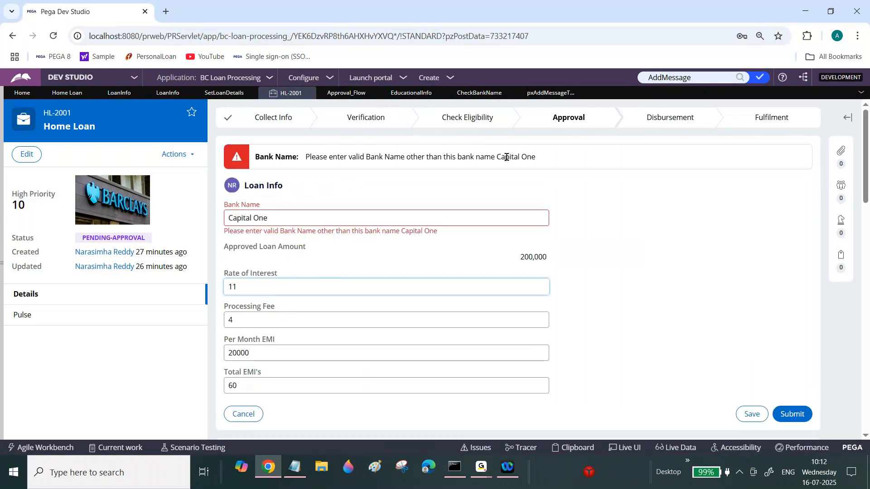
{"action": "left_click_drag", "start_coordinate": [496, 156], "coordinate": [536, 157]}
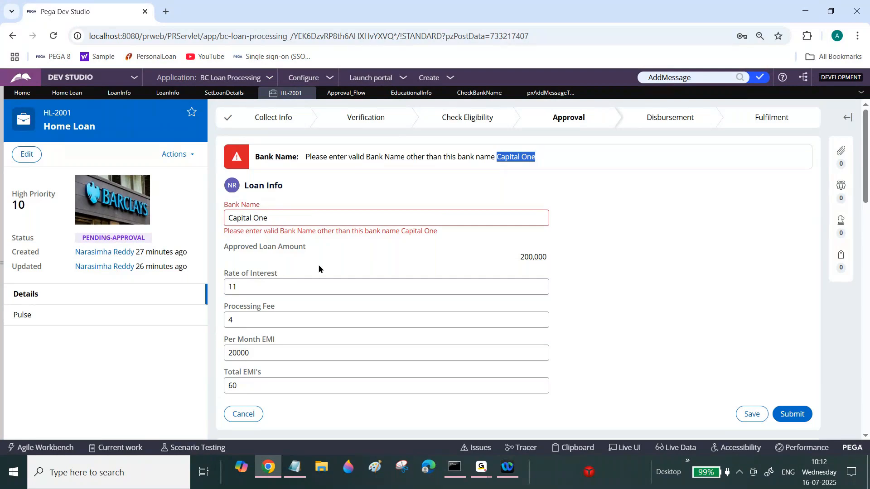
{"action": "left_click_drag", "start_coordinate": [262, 231], "coordinate": [310, 234]}
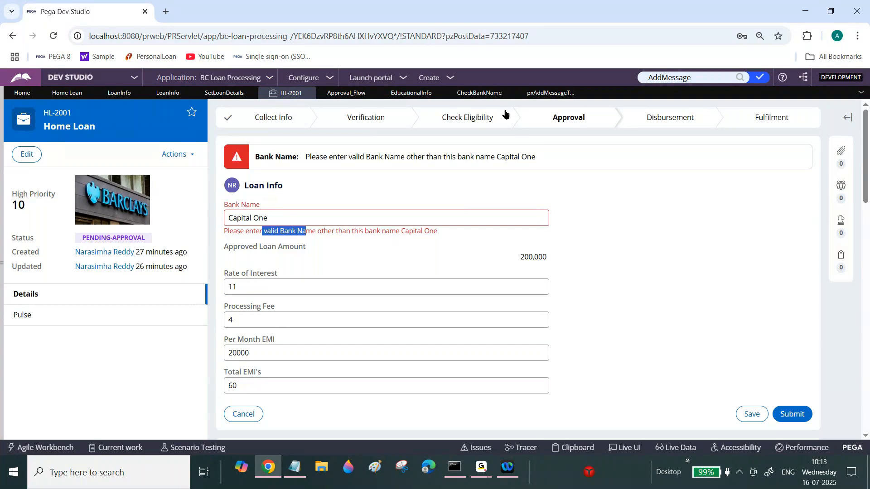
Add an Exit Data Transform step as row 1.4 under the CheckBankName When in Set Loan Details.
{"action": "left_click", "coordinate": [225, 93]}
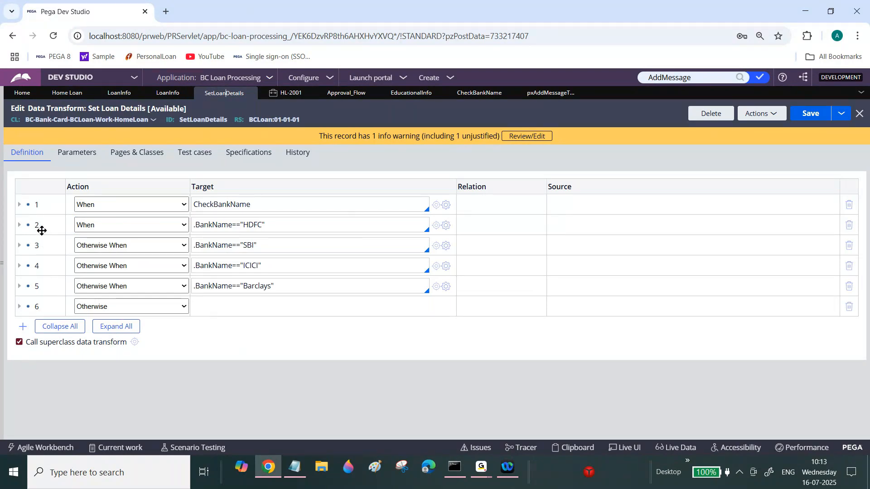
{"action": "double_click", "coordinate": [237, 199]}
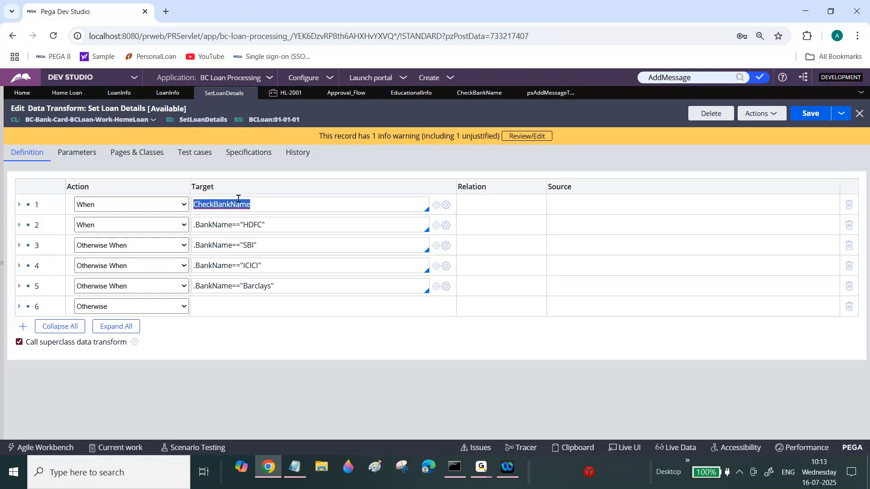
{"action": "left_click", "coordinate": [238, 200]}
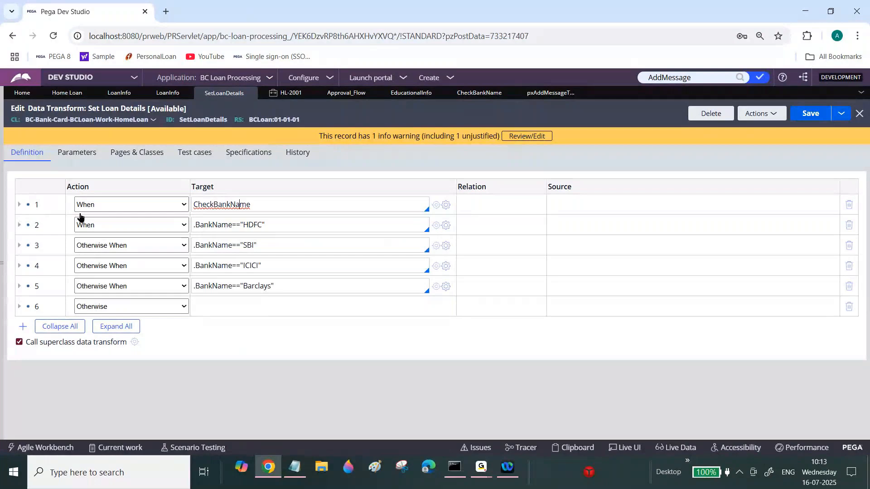
{"action": "left_click", "coordinate": [20, 205]}
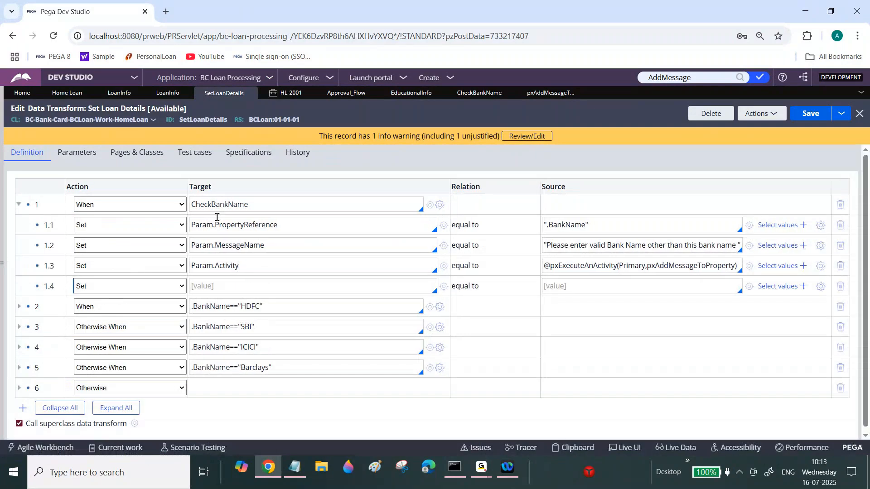
{"action": "left_click", "coordinate": [129, 286]}
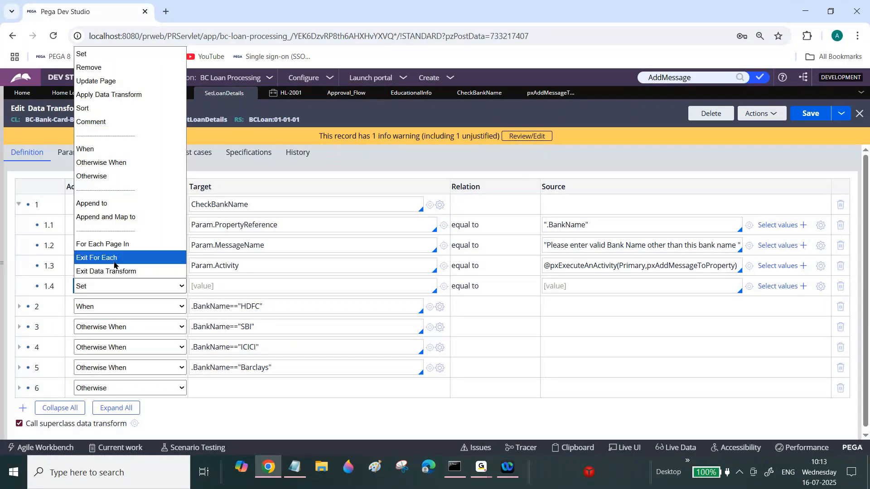
{"action": "left_click", "coordinate": [106, 271]}
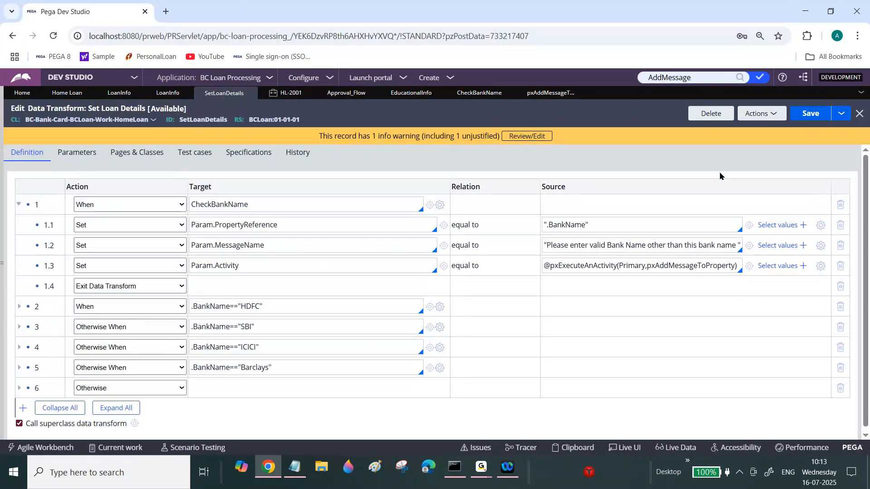
Switch to case HL-2001 and enter HDFC as the Bank Name in Loan Info.
{"action": "left_click", "coordinate": [284, 96]}
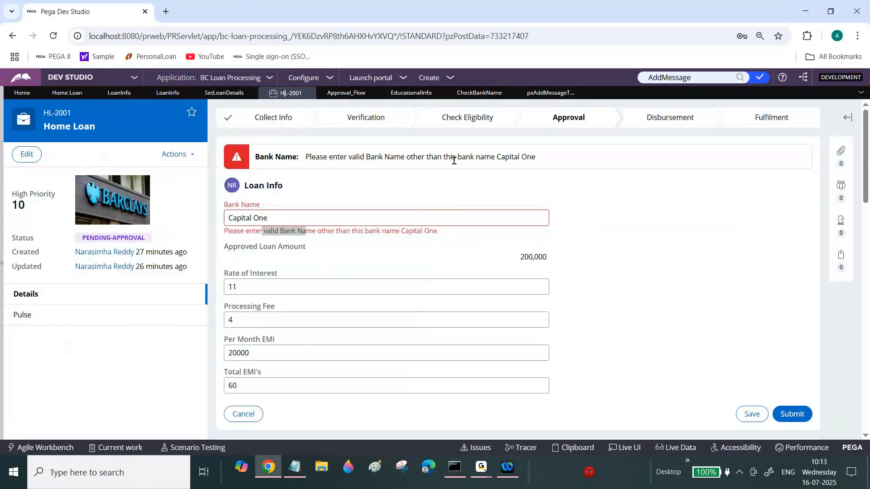
{"action": "triple_click", "coordinate": [363, 217]}
{"action": "type", "text": "B"}
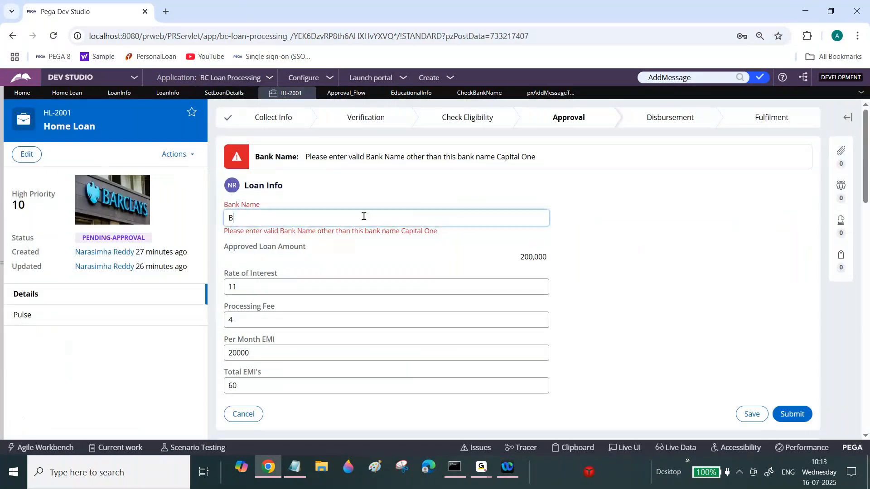
{"action": "key", "text": "BackSpace"}
{"action": "type", "text": "HDFC"}
{"action": "key", "text": "Tab"}
Try SBi, SBI and Sbi as the Bank Name and inspect the resulting bank name error text.
{"action": "double_click", "coordinate": [276, 182]}
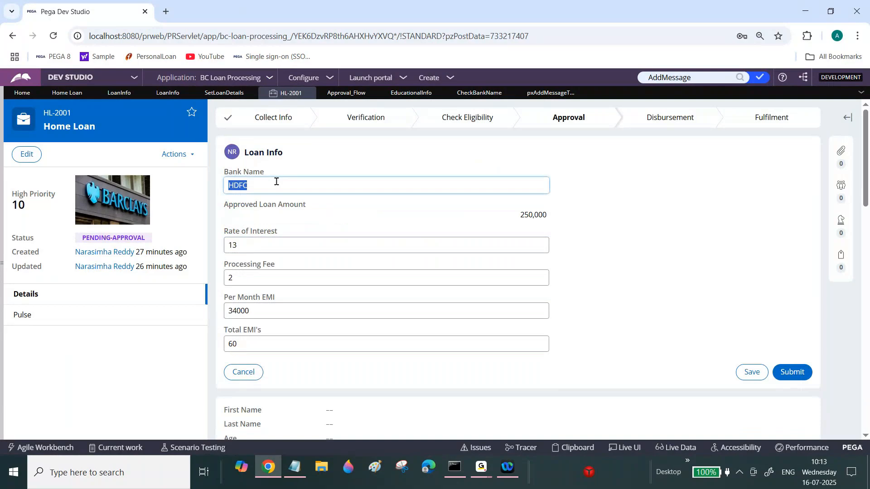
{"action": "type", "text": "SBi"}
{"action": "key", "text": "Tab"}
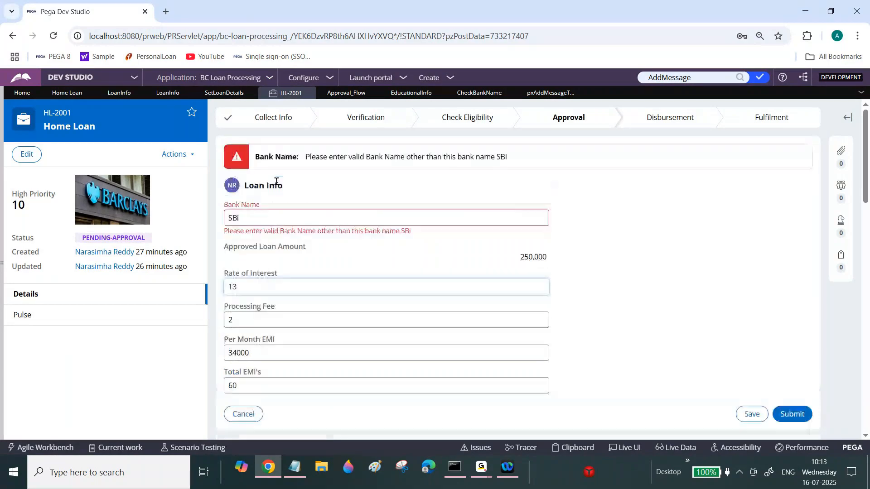
{"action": "left_click", "coordinate": [291, 218]}
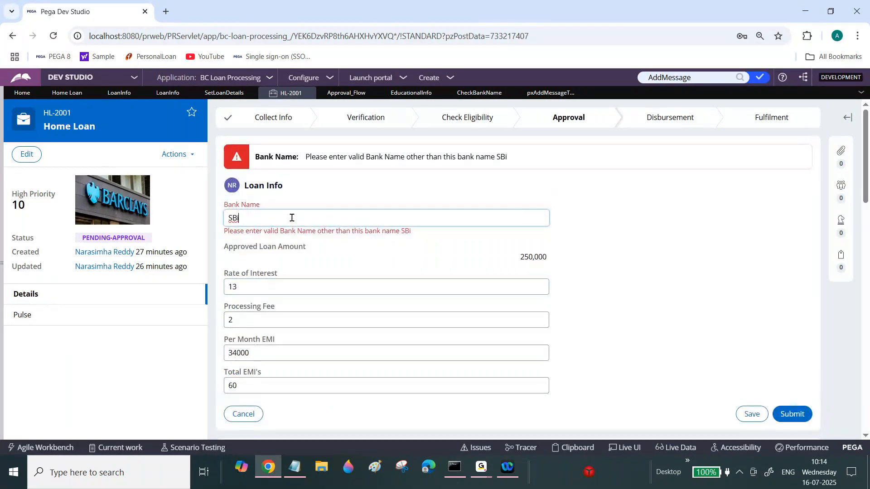
{"action": "key", "text": "BackSpace"}
{"action": "type", "text": "I"}
{"action": "double_click", "coordinate": [278, 185]}
{"action": "type", "text": "Sbi"}
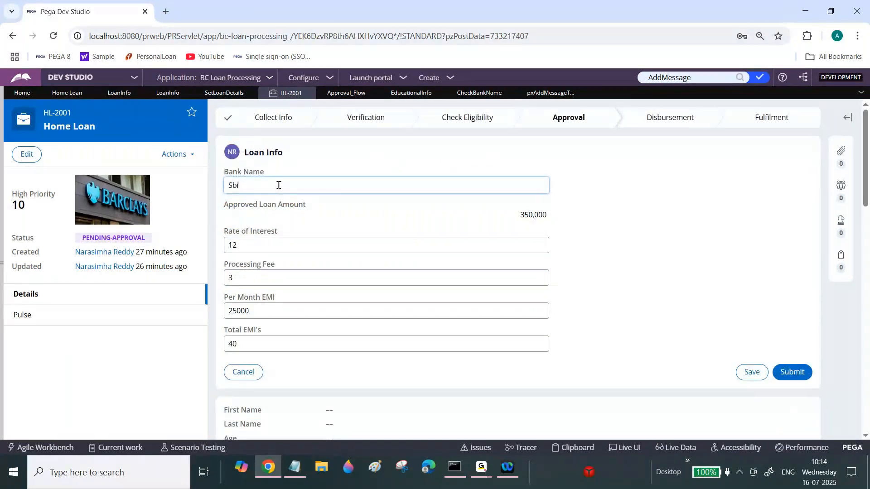
{"action": "key", "text": "Tab"}
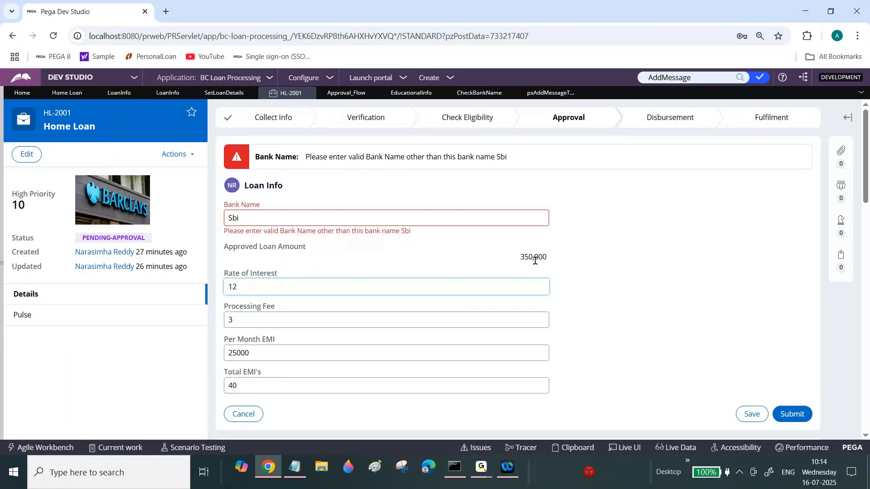
{"action": "left_click_drag", "start_coordinate": [346, 231], "coordinate": [388, 232]}
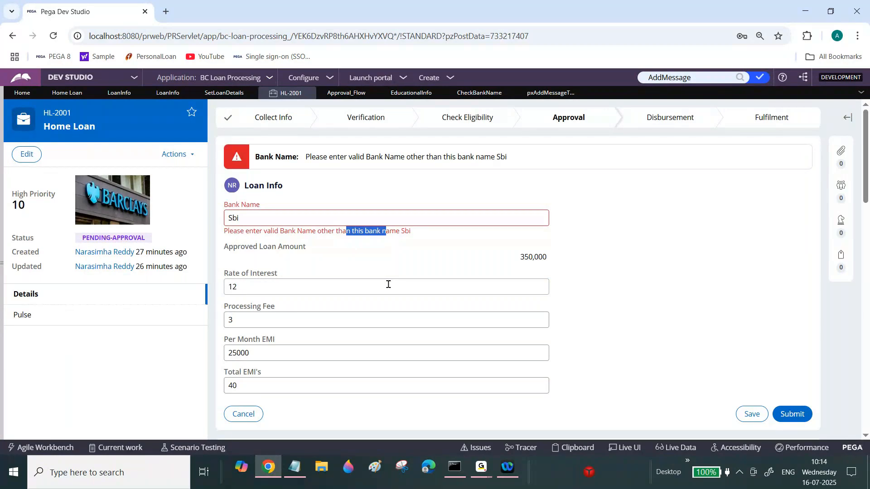
Add a Remove step for .ApprovedLoanAmount as row 1.4 under the CheckBankName When in Set Loan Details.
{"action": "left_click", "coordinate": [223, 93]}
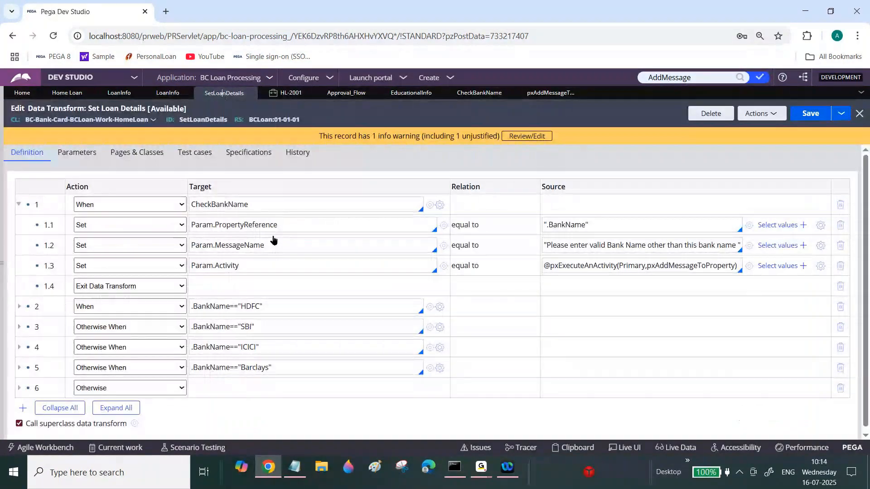
{"action": "double_click", "coordinate": [283, 263]}
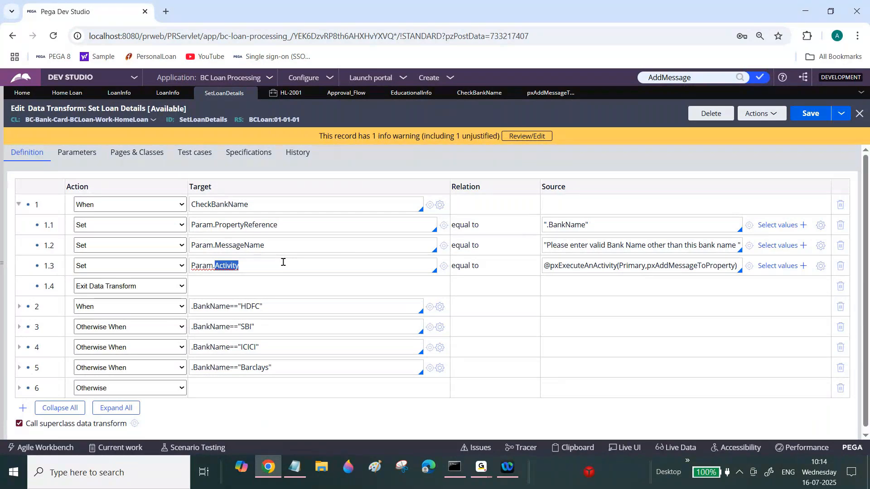
{"action": "left_click", "coordinate": [284, 262]}
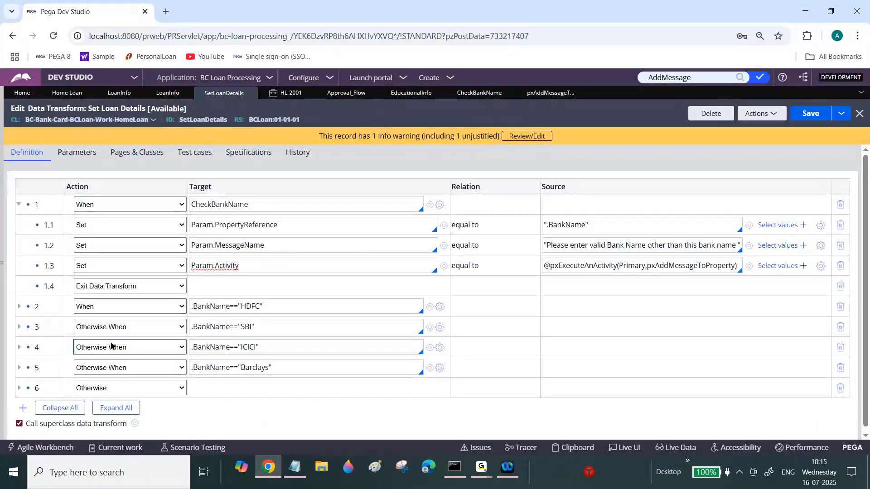
{"action": "left_click", "coordinate": [21, 409]}
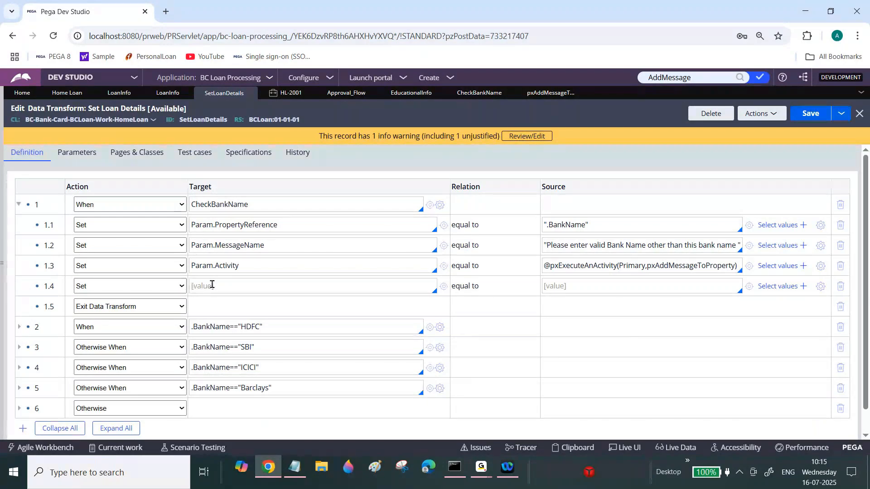
{"action": "type", "text": "."}
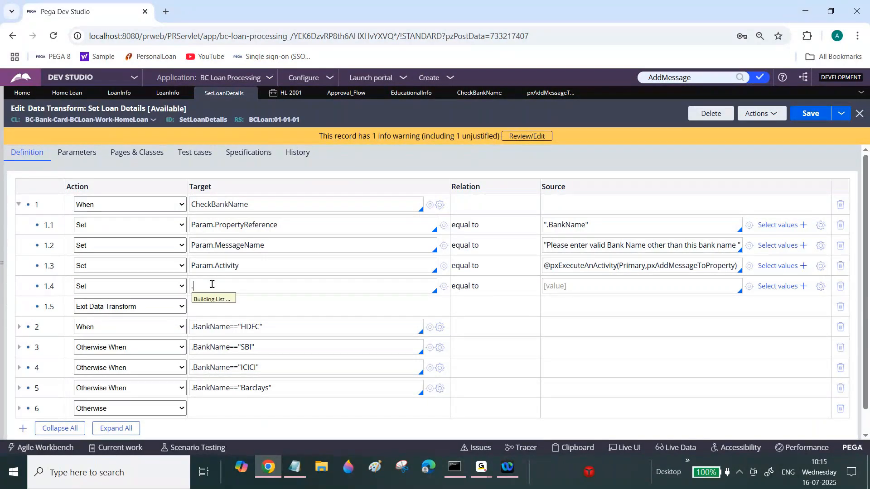
{"action": "left_click", "coordinate": [182, 286]}
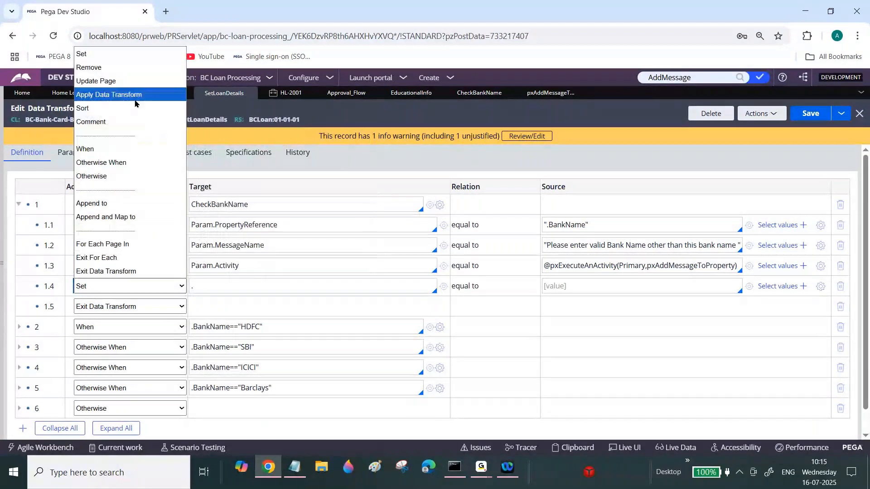
{"action": "left_click", "coordinate": [108, 68]}
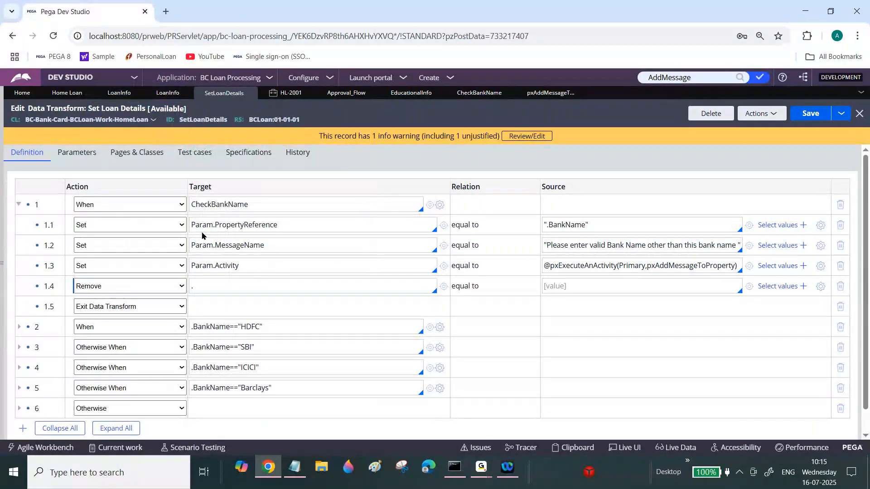
{"action": "left_click", "coordinate": [223, 285]}
{"action": "type", "text": "A"}
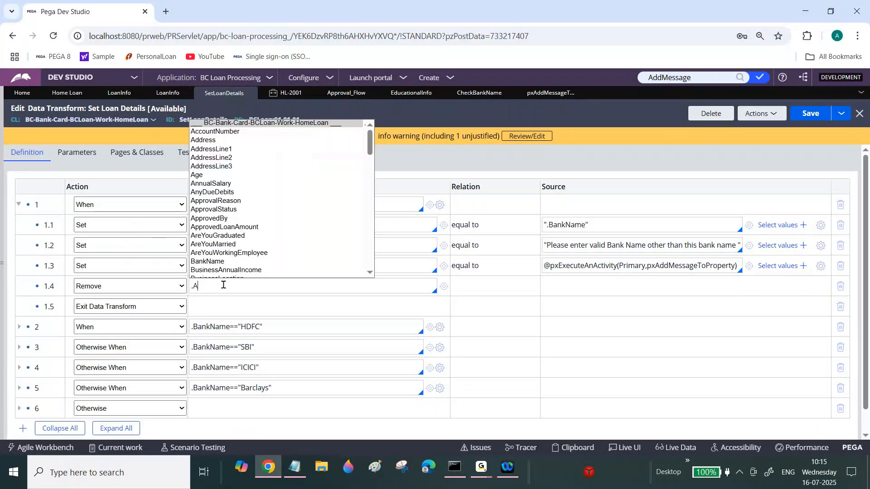
{"action": "type", "text": "pp"}
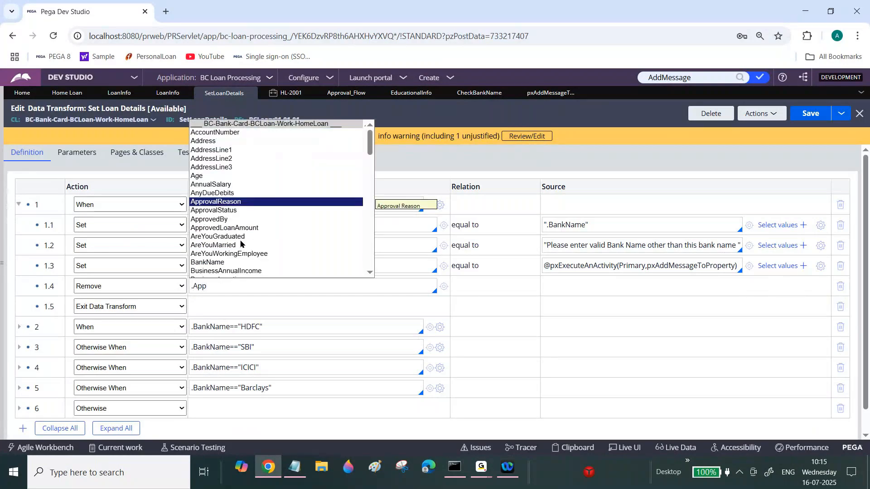
{"action": "left_click", "coordinate": [225, 228]}
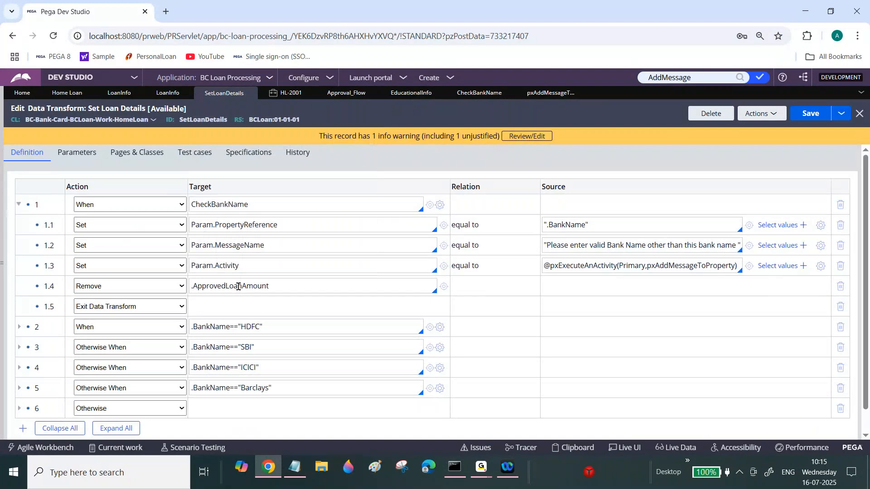
{"action": "key", "text": "ctrl+a"}
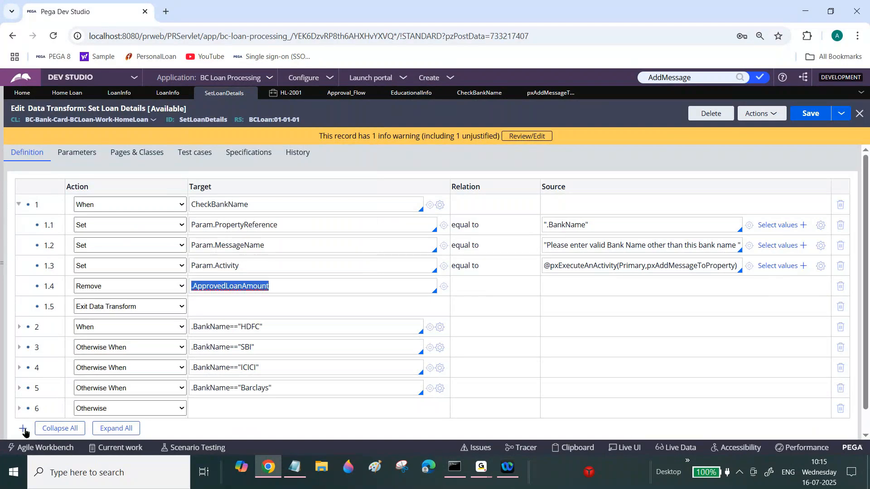
Add a Remove step for .TotalEMIs as row 1.5 under the CheckBankName When.
{"action": "left_click", "coordinate": [23, 429]}
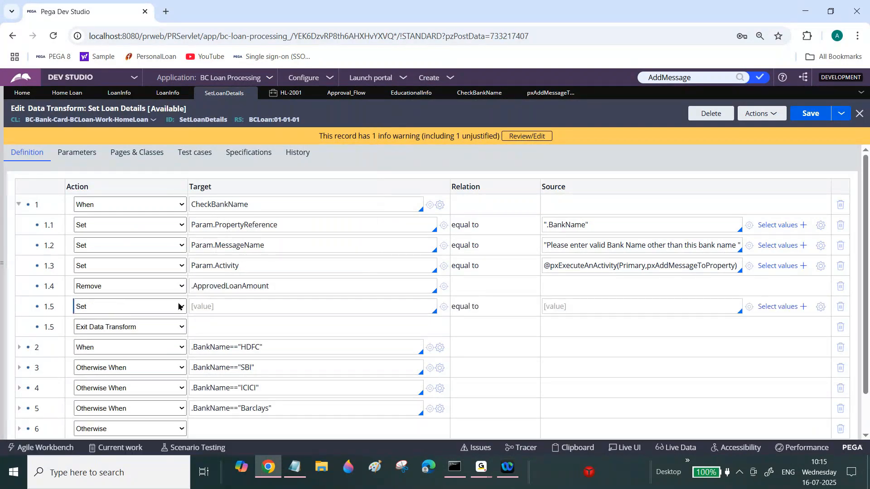
{"action": "left_click", "coordinate": [180, 307]}
{"action": "left_click", "coordinate": [108, 87]}
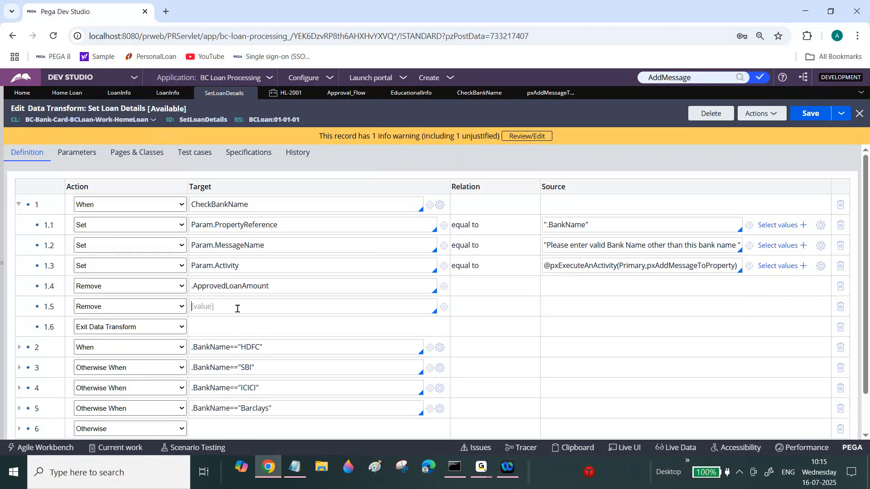
{"action": "type", "text": ".To"}
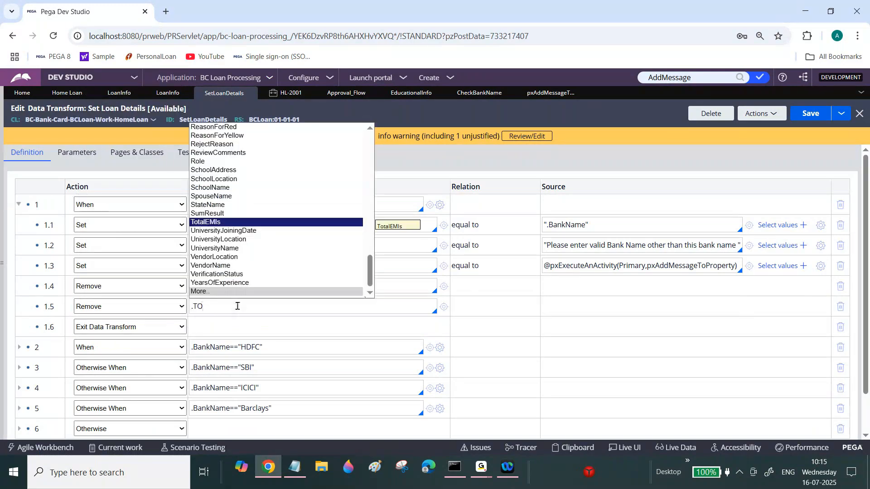
{"action": "left_click", "coordinate": [224, 223]}
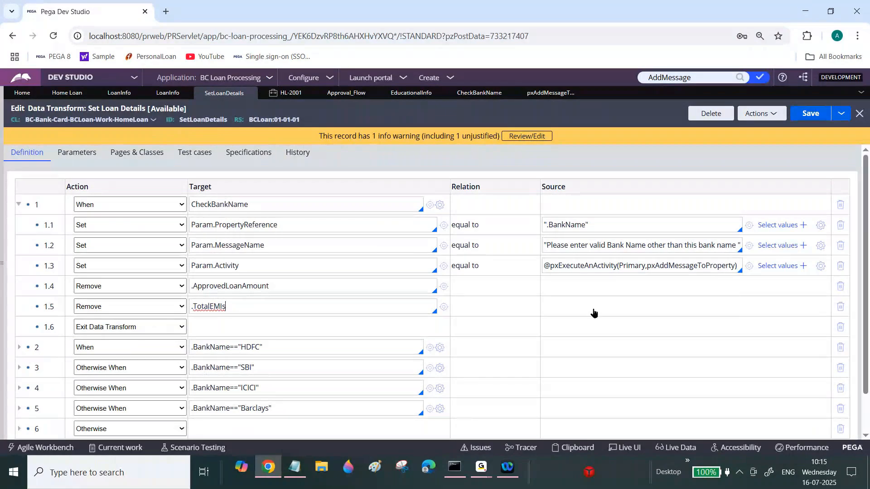
Add a Set step as row 1.6 setting .RateOfInterest equal to "".
{"action": "left_click_drag", "start_coordinate": [866, 318], "coordinate": [866, 363]}
{"action": "left_click", "coordinate": [24, 405]}
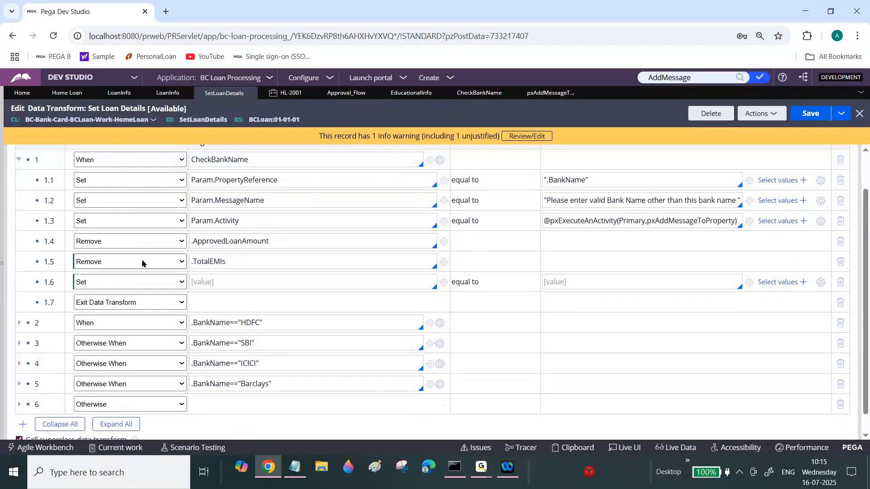
{"action": "left_click", "coordinate": [234, 281]}
{"action": "type", "text": ".Ra"}
{"action": "left_click", "coordinate": [237, 200]}
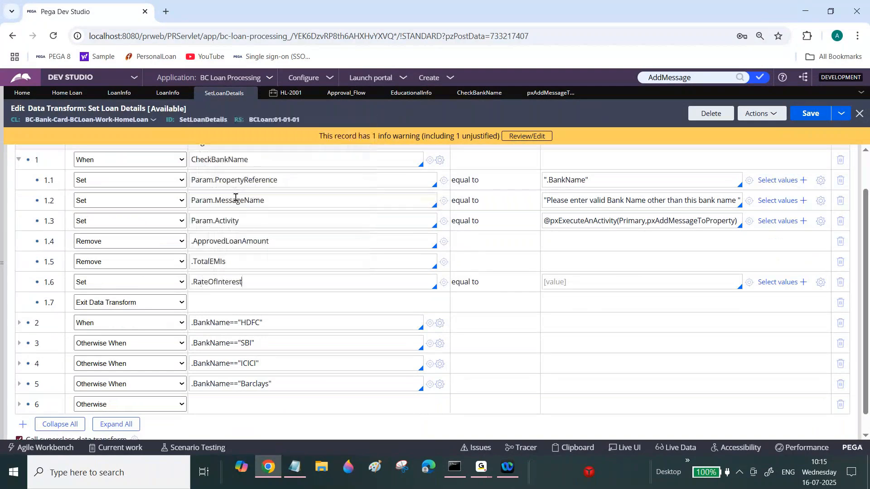
{"action": "left_click", "coordinate": [580, 282]}
{"action": "type", "text": "\"\""}
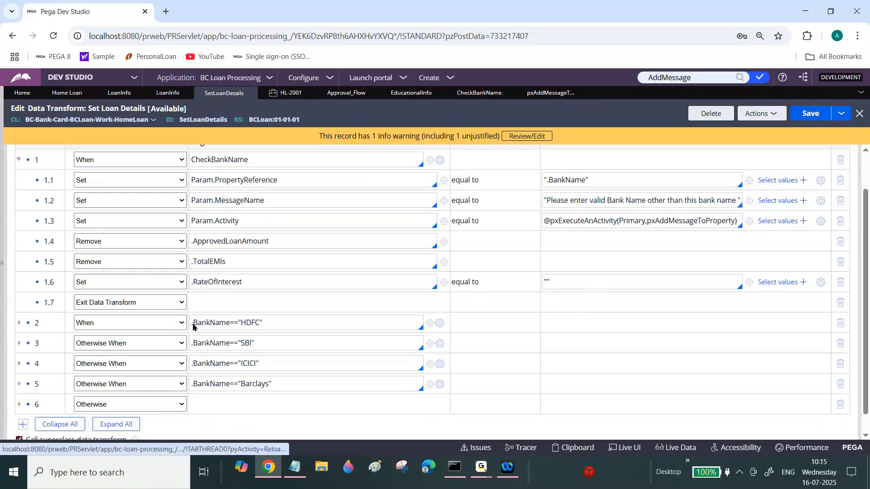
{"action": "key", "text": "Return"}
Add a Set step as row 1.7 setting .ProcessingFee equal to "" and save the data transform.
{"action": "left_click", "coordinate": [214, 300]}
{"action": "type", "text": "."}
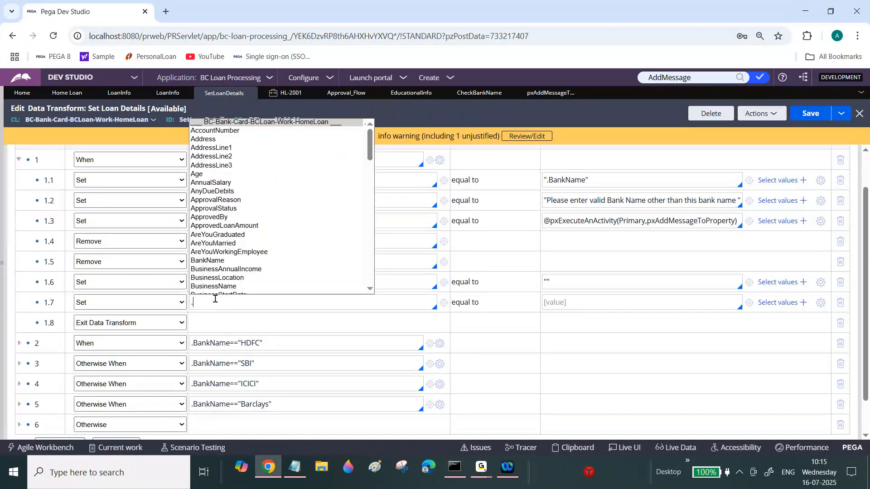
{"action": "type", "text": "Pro"}
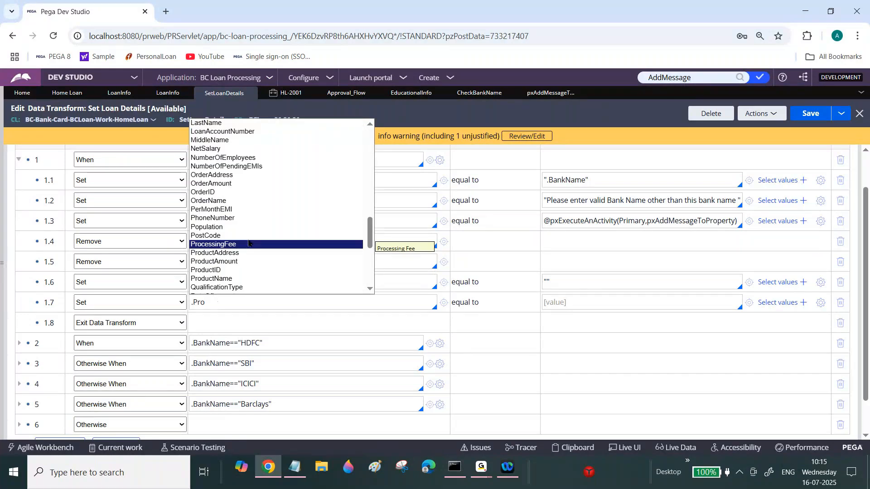
{"action": "key", "text": "Return"}
{"action": "left_click", "coordinate": [581, 307]}
{"action": "type", "text": "\"\""}
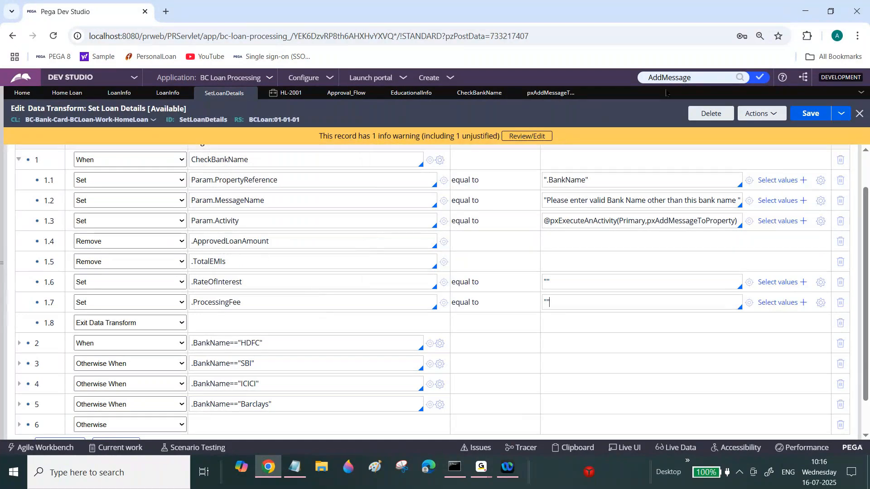
{"action": "left_click", "coordinate": [289, 94]}
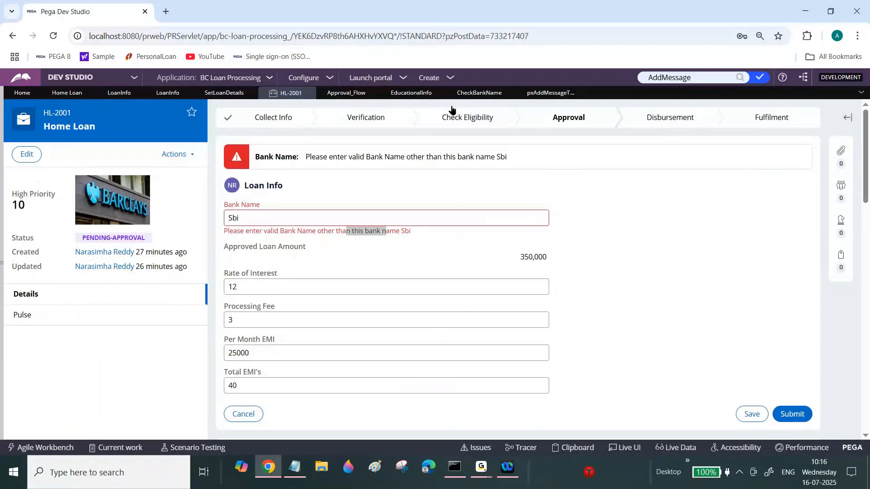
{"action": "left_click", "coordinate": [214, 94]}
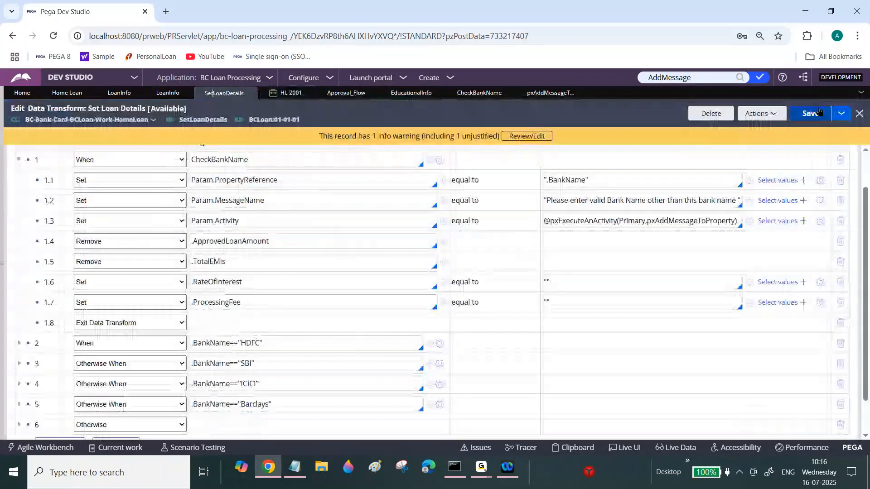
{"action": "key", "text": "ctrl+s"}
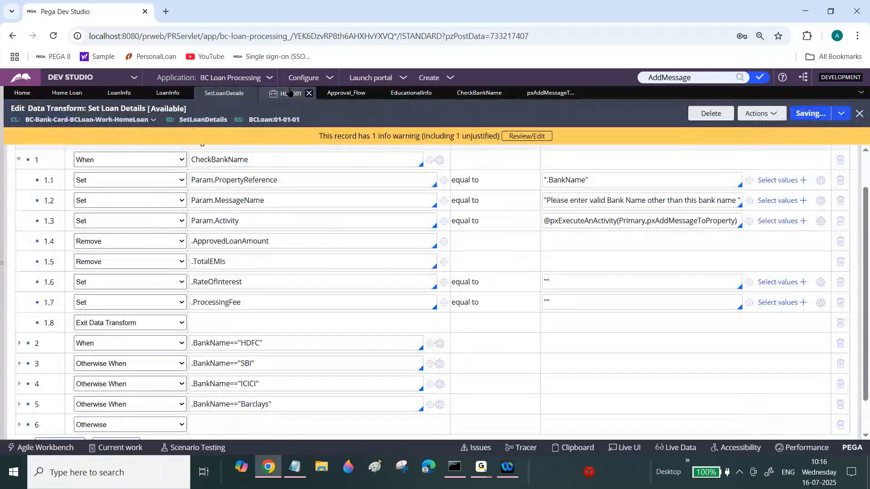
Return to case HL-2001 and enter HDFC as the Bank Name.
{"action": "left_click", "coordinate": [289, 94]}
{"action": "double_click", "coordinate": [285, 218]}
{"action": "type", "text": "HDF"}
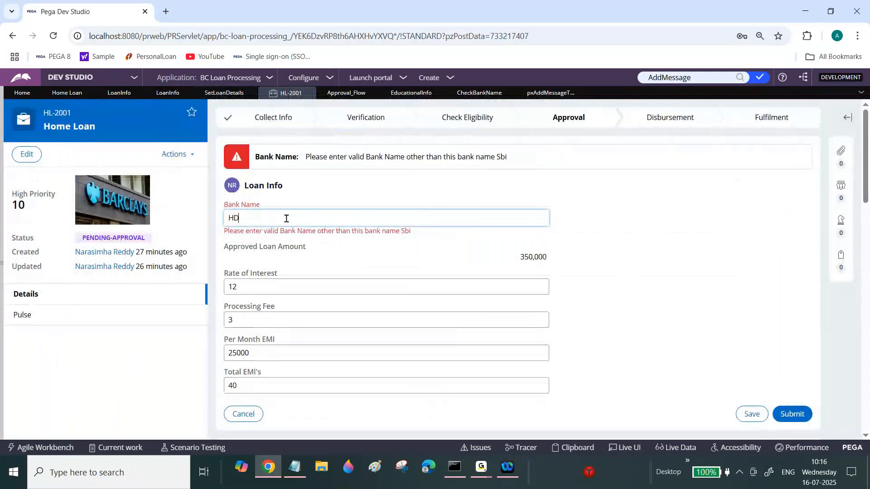
{"action": "key", "text": "BackSpace"}
{"action": "type", "text": "FC"}
{"action": "key", "text": "Tab"}
Change the Bank Name to Sainsburys and check the loan fields and error message.
{"action": "double_click", "coordinate": [291, 185]}
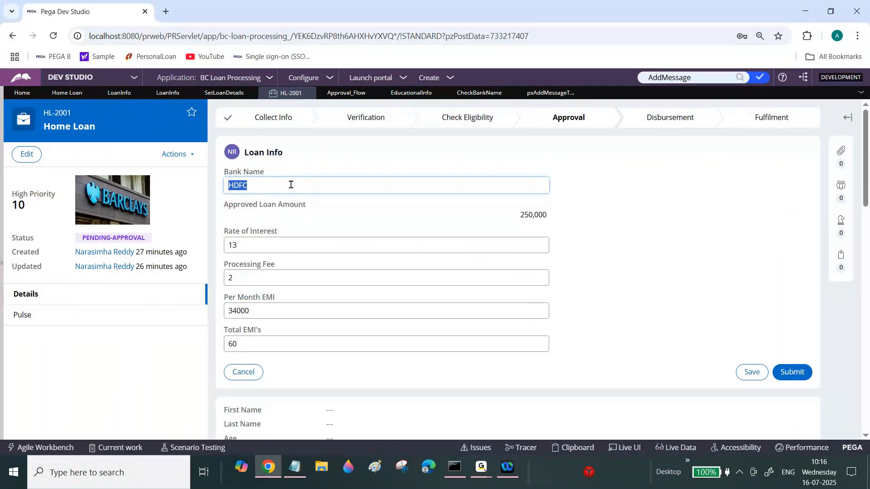
{"action": "type", "text": "Sainsburys"}
{"action": "key", "text": "Tab"}
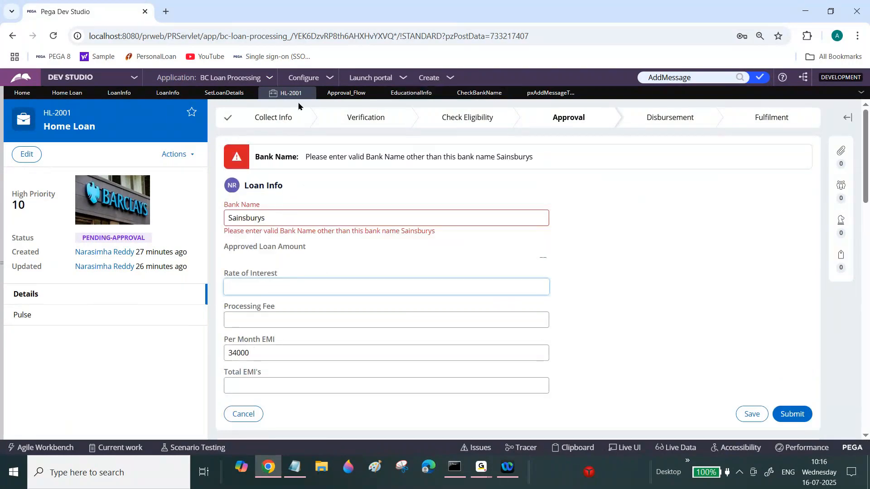
Add a Set step as row 1.8 setting .PerMonthEMI equal to "" and save the data transform.
{"action": "left_click", "coordinate": [224, 92]}
{"action": "double_click", "coordinate": [255, 300]}
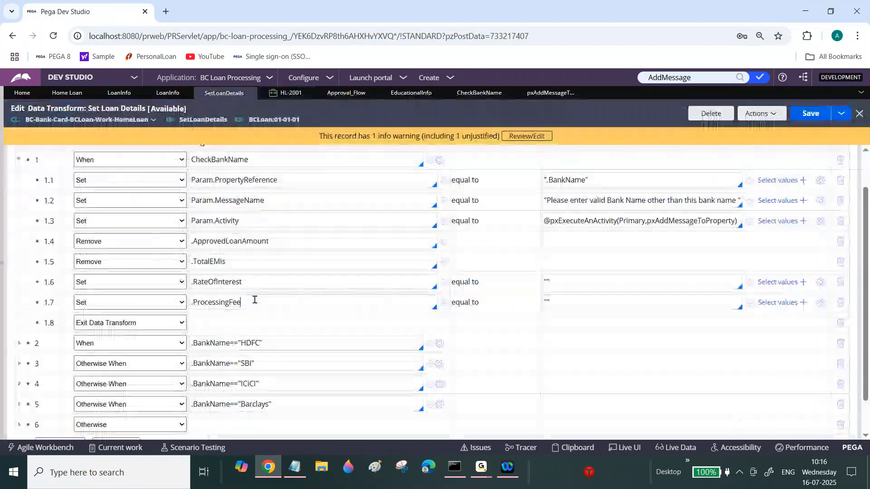
{"action": "key", "text": "Return"}
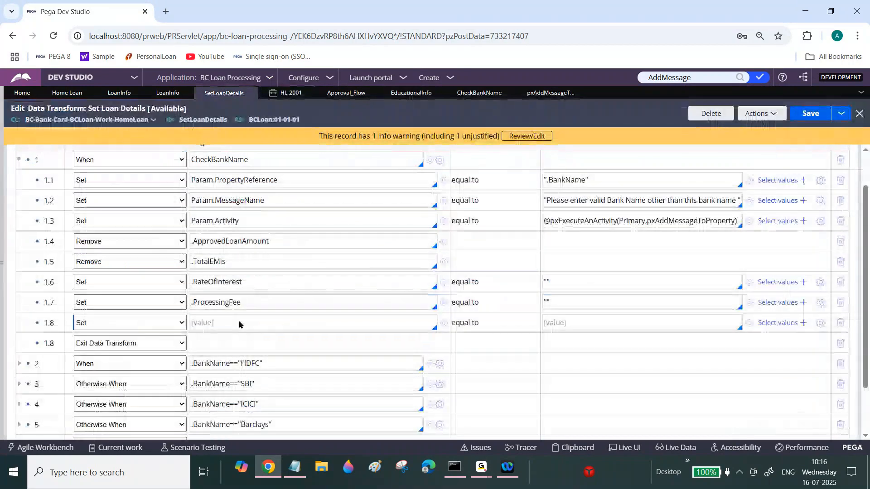
{"action": "left_click", "coordinate": [239, 319]}
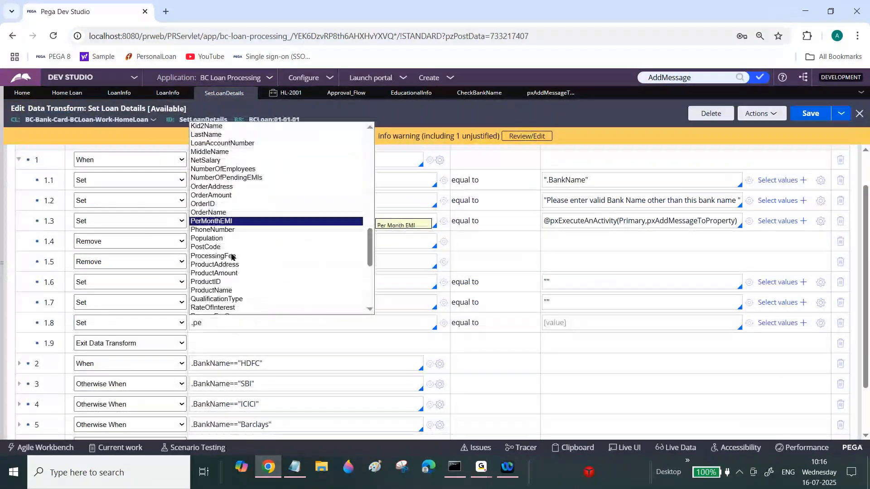
{"action": "left_click", "coordinate": [238, 222]}
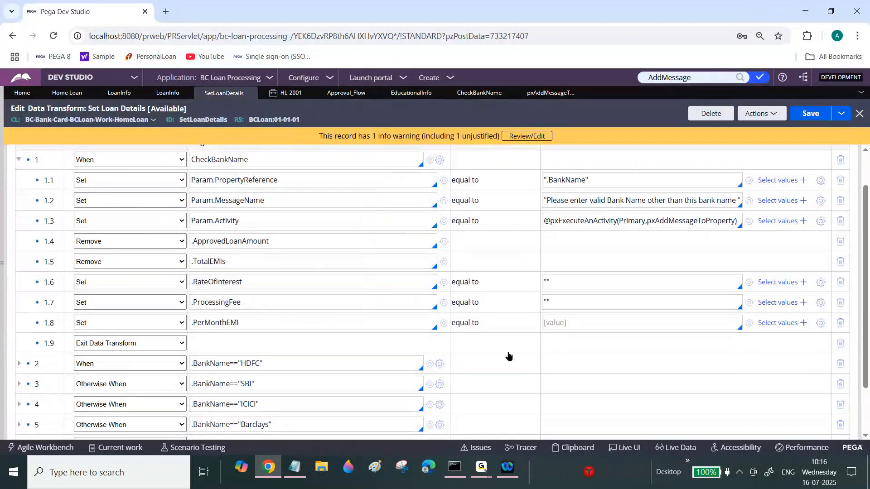
{"action": "left_click", "coordinate": [811, 114]}
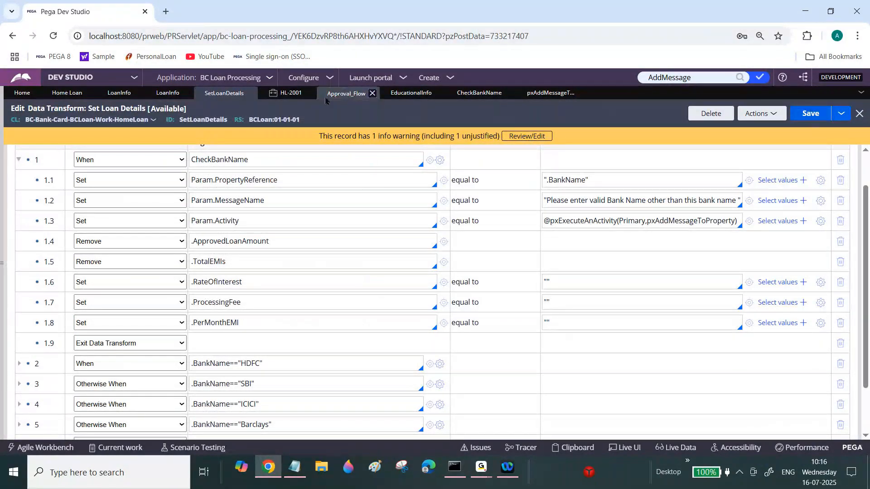
Return to case HL-2001 and change the Bank Name to SBI.
{"action": "left_click", "coordinate": [294, 95]}
{"action": "left_click", "coordinate": [301, 220]}
{"action": "double_click", "coordinate": [301, 221]}
{"action": "type", "text": "SBI"}
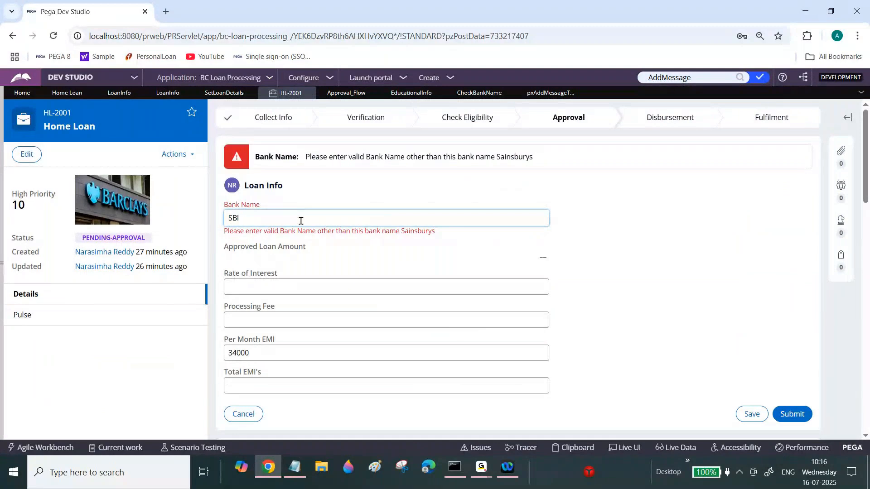
{"action": "key", "text": "Tab"}
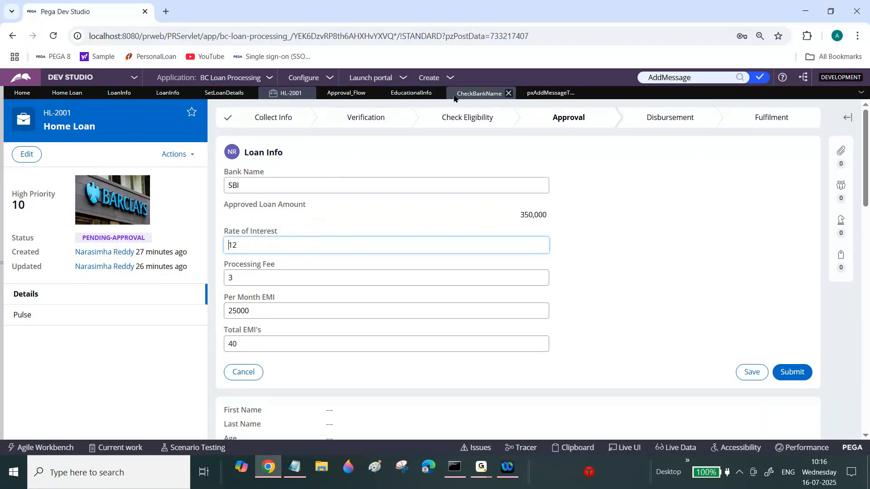
Collapse the When CheckBankName step in the Set Loan Details data transform.
{"action": "left_click", "coordinate": [406, 94]}
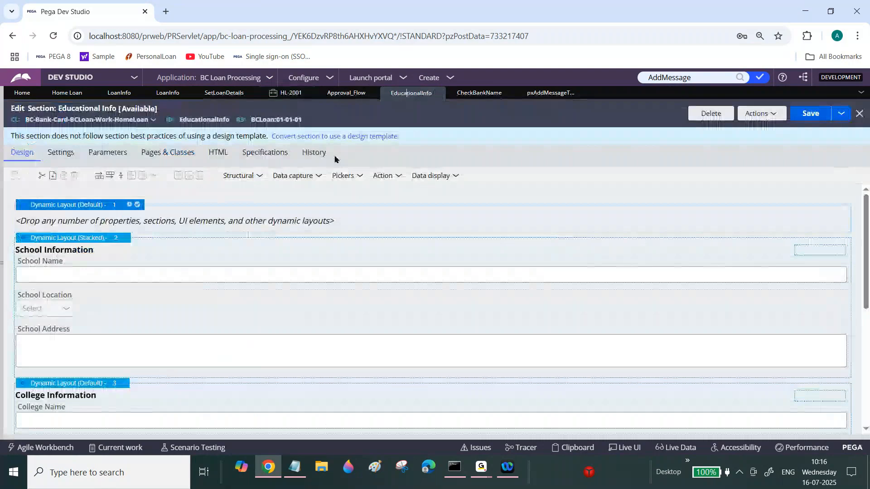
{"action": "left_click", "coordinate": [222, 94]}
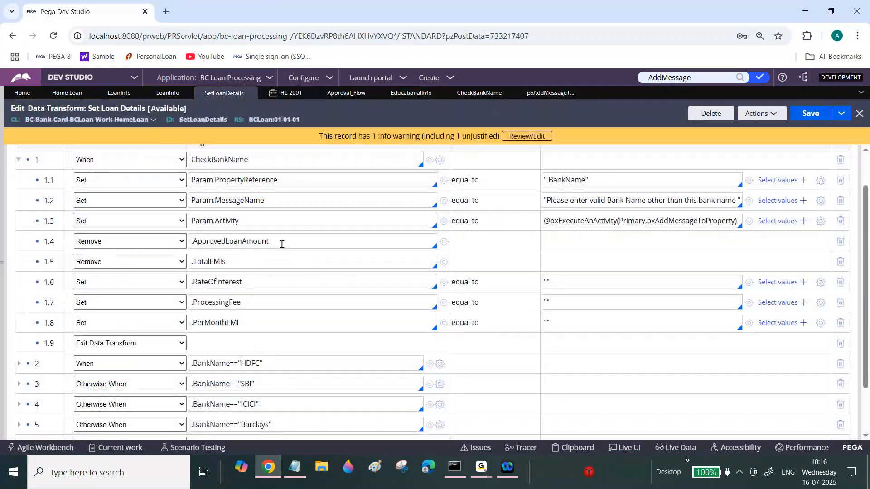
{"action": "scroll", "coordinate": [281, 244], "scroll_direction": "up", "scroll_amount": 1}
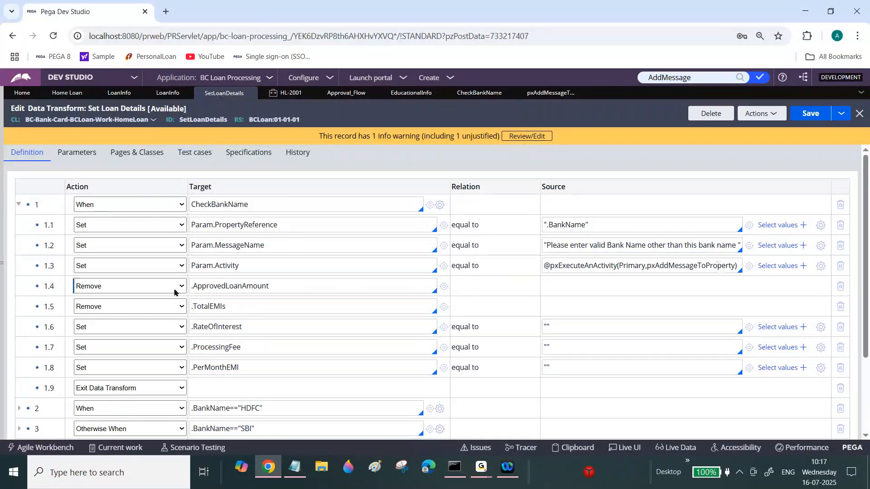
{"action": "left_click", "coordinate": [17, 205]}
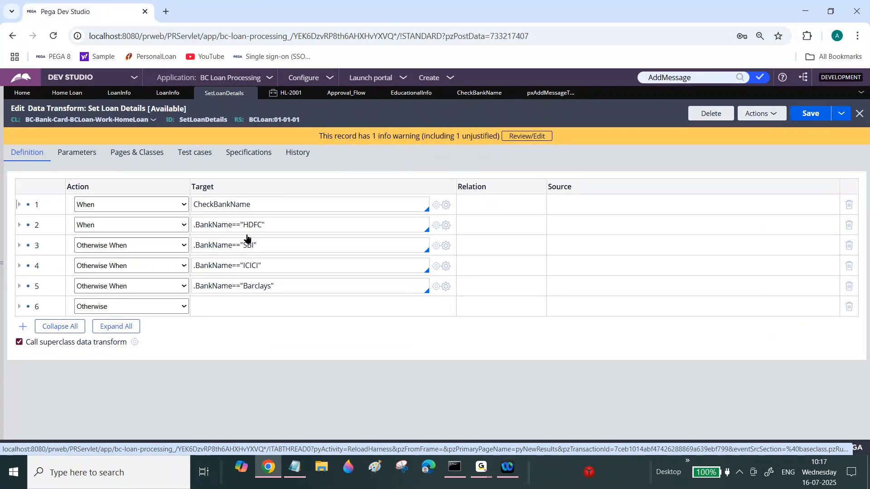
{"action": "left_click", "coordinate": [482, 468]}
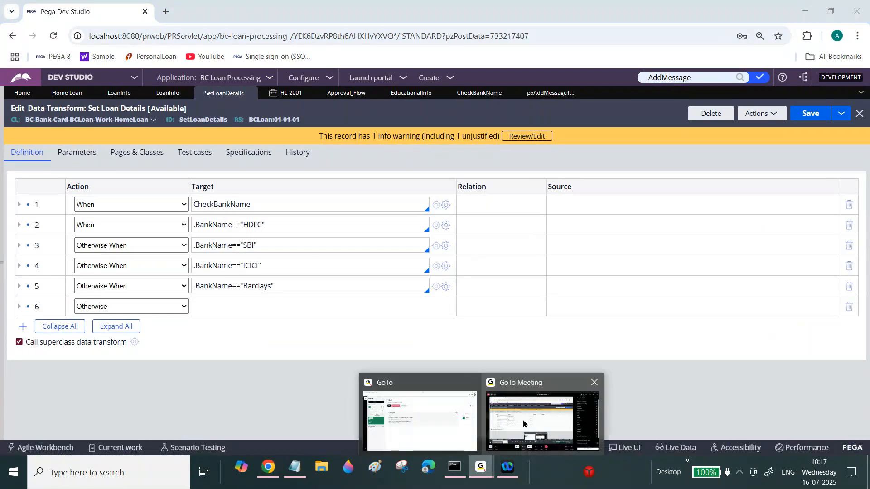
{"action": "left_click", "coordinate": [542, 409]}
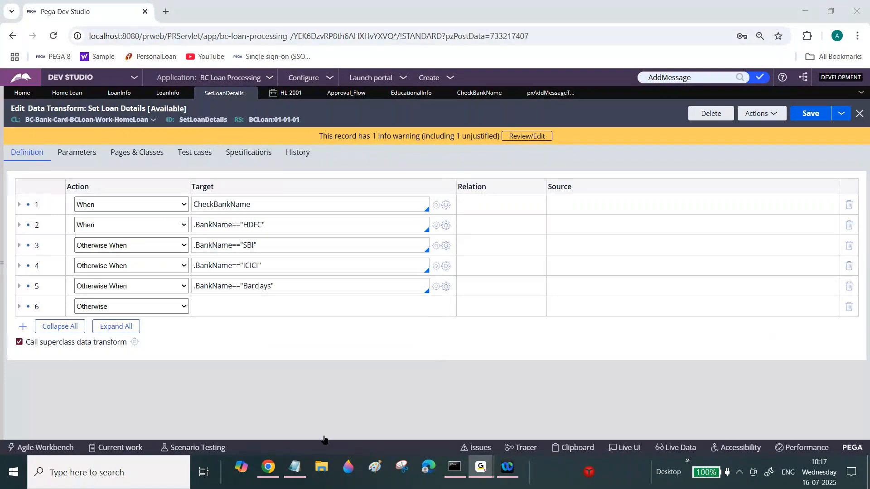
{"action": "left_click", "coordinate": [267, 476]}
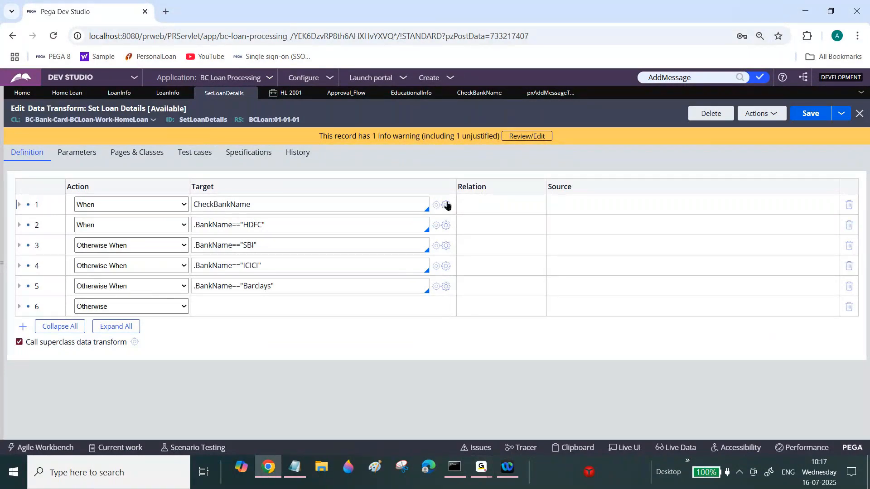
{"action": "double_click", "coordinate": [292, 206]}
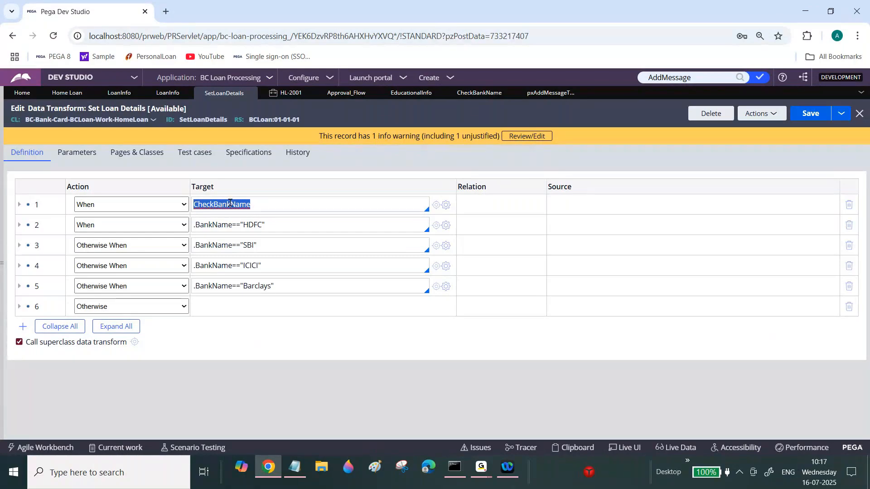
Review the requirement notes in the Notepad file.
{"action": "left_click", "coordinate": [537, 95]}
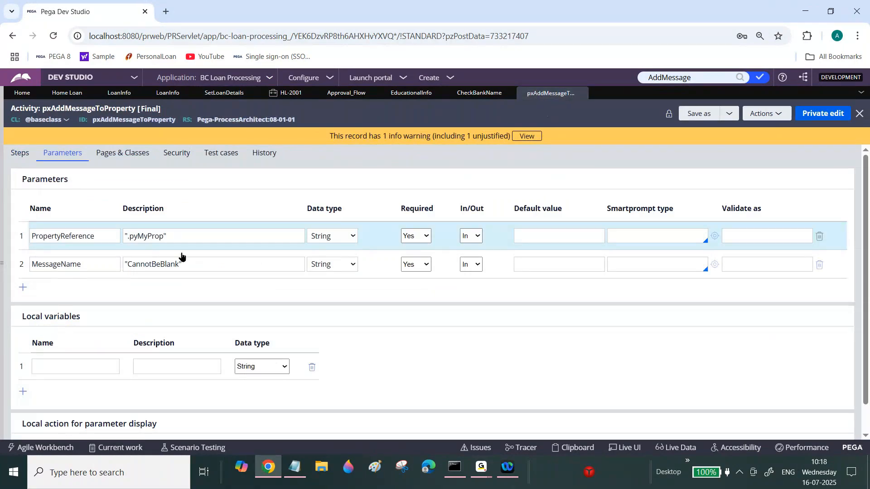
{"action": "left_click", "coordinate": [294, 473]}
{"action": "left_click_drag", "start_coordinate": [867, 131], "coordinate": [867, 262]}
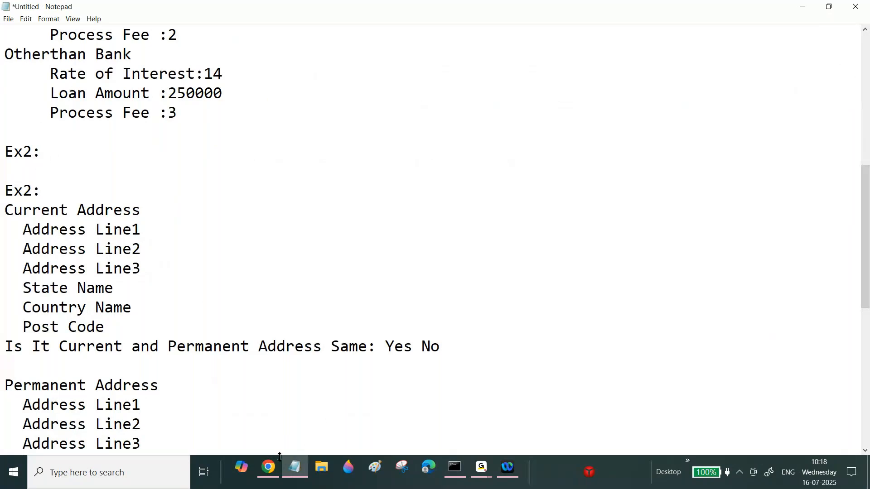
{"action": "left_click", "coordinate": [268, 467]}
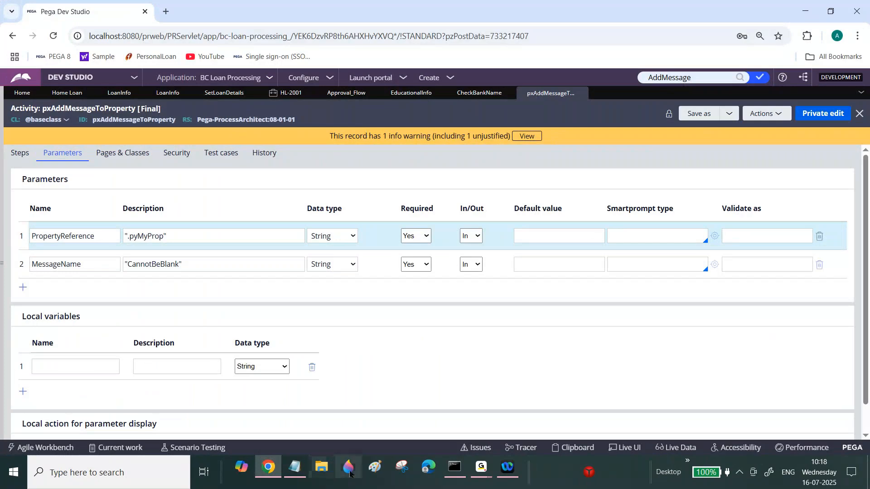
Open Assignments Links from the Assignments folder and load the ICICI home loan URL in a new browser tab.
{"action": "key", "text": "super+d"}
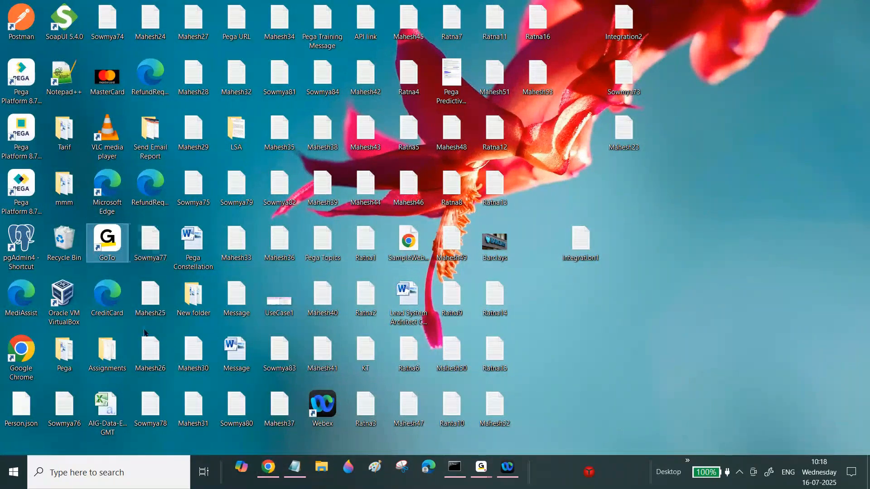
{"action": "left_click", "coordinate": [109, 348]}
{"action": "double_click", "coordinate": [109, 347]}
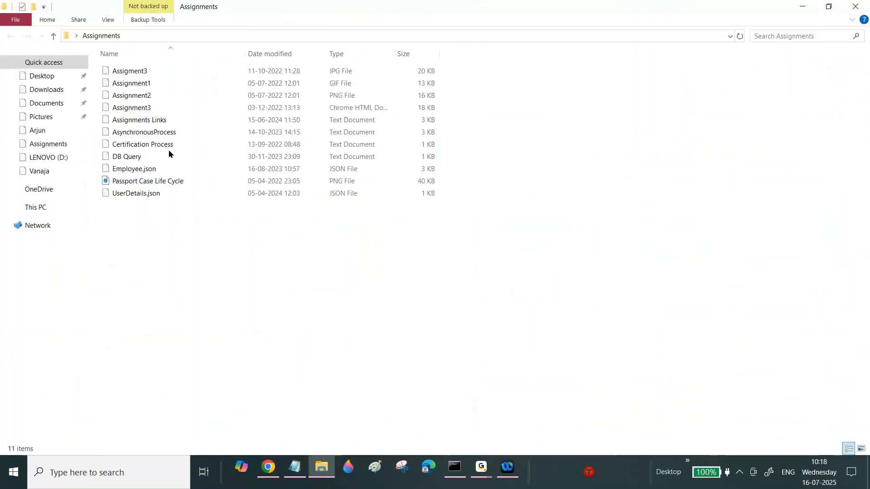
{"action": "double_click", "coordinate": [145, 120]}
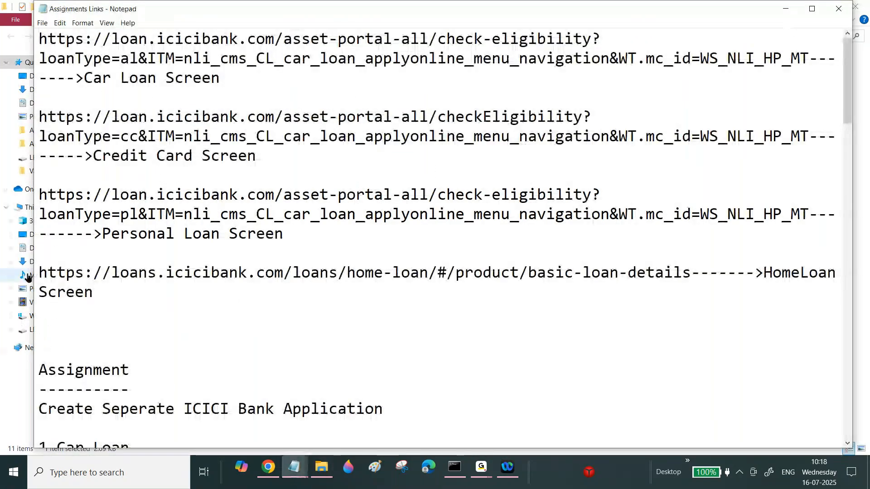
{"action": "left_click_drag", "start_coordinate": [34, 274], "coordinate": [692, 272]}
{"action": "key", "text": "ctrl+c"}
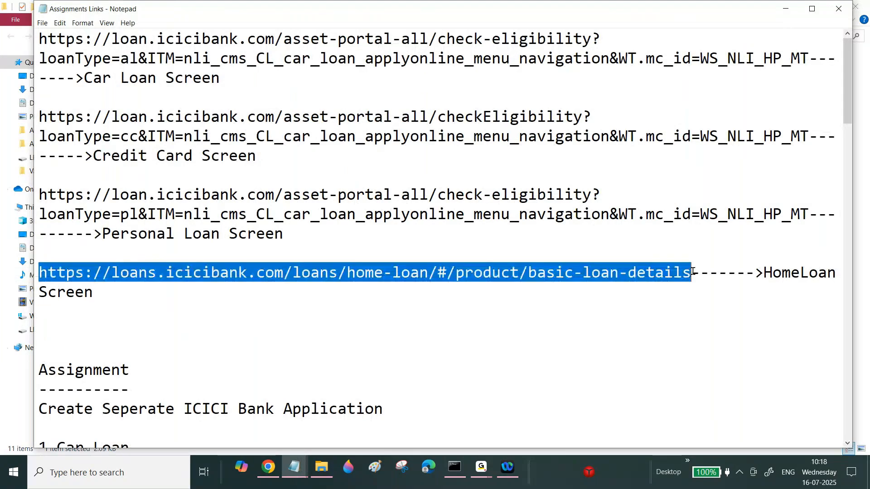
{"action": "left_click", "coordinate": [268, 466]}
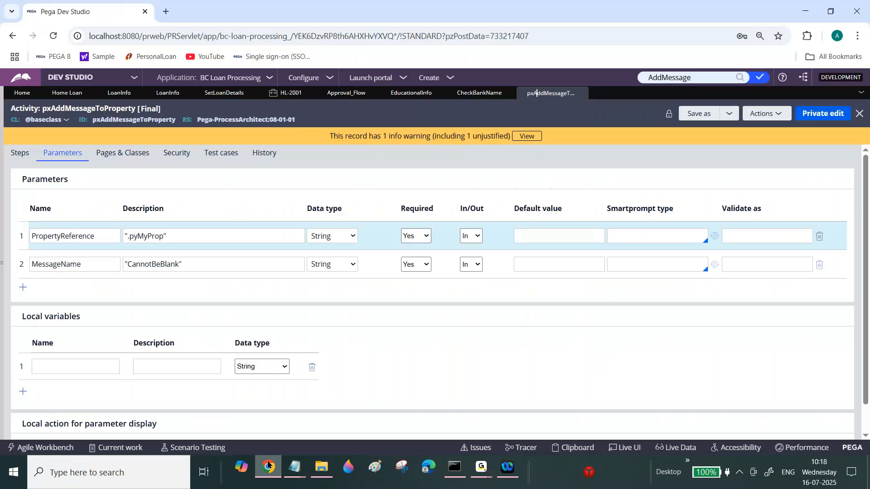
{"action": "key", "text": "ctrl+t"}
{"action": "key", "text": "ctrl+v"}
{"action": "key", "text": "Return"}
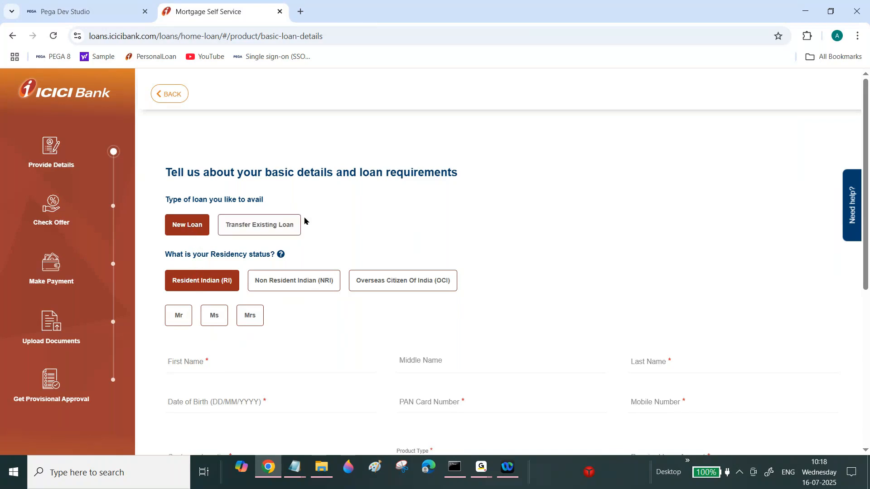
Try the loan type and residency status options on the ICICI home loan form.
{"action": "left_click", "coordinate": [285, 230]}
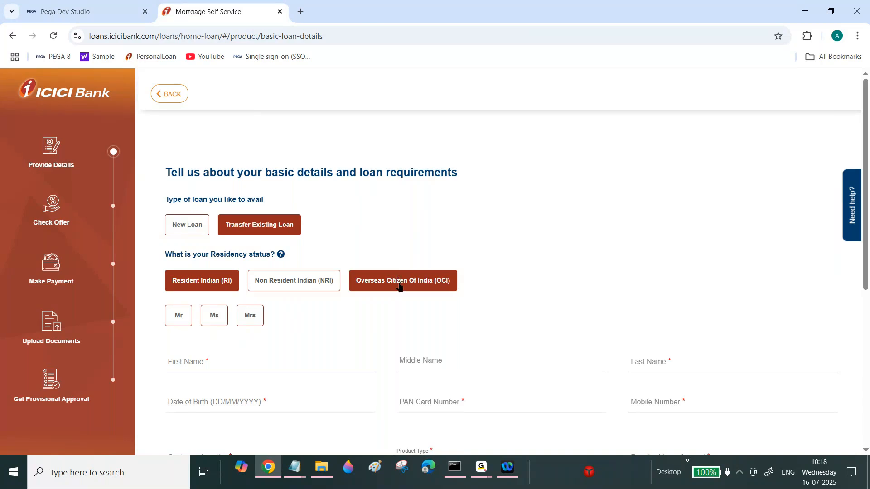
{"action": "left_click", "coordinate": [399, 286]}
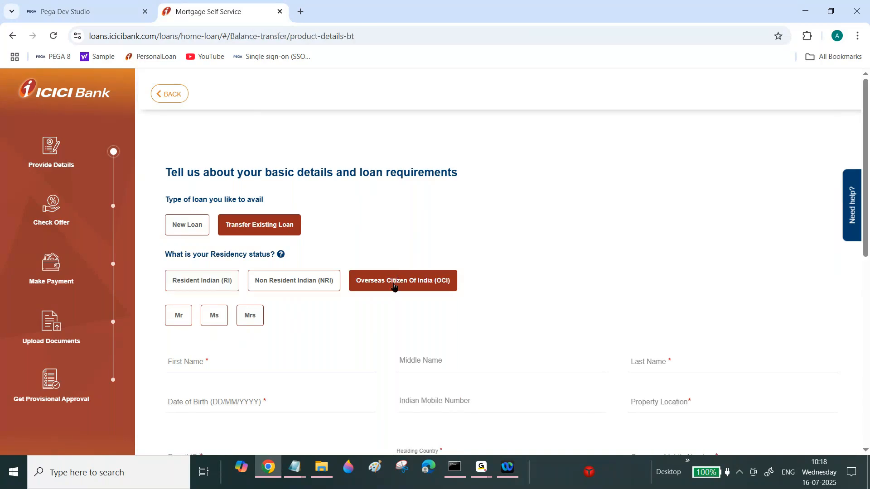
{"action": "left_click", "coordinate": [327, 242]}
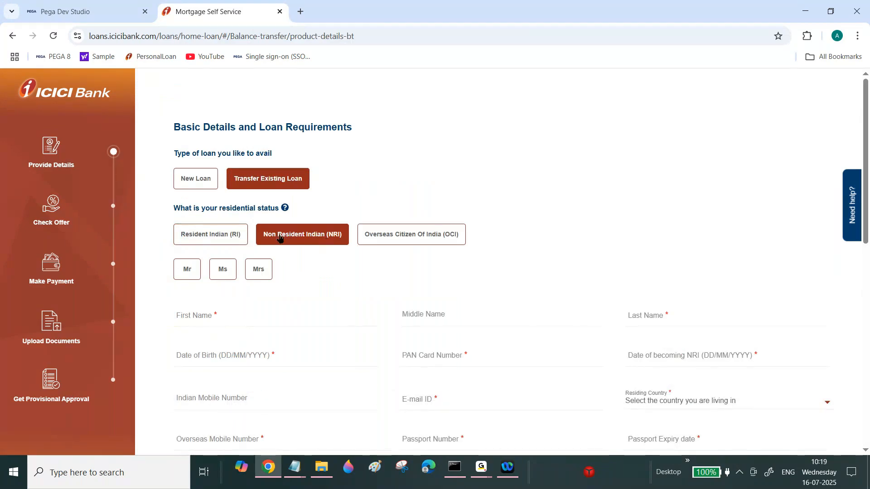
{"action": "left_click", "coordinate": [236, 235]}
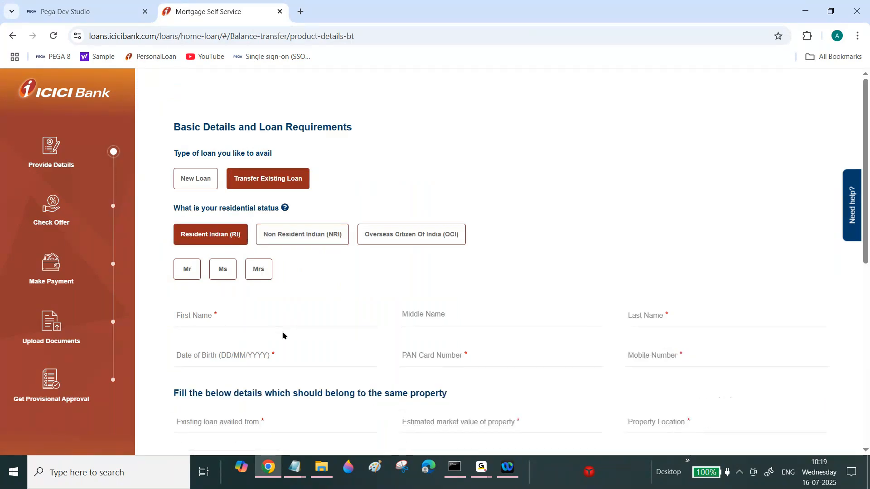
In the Educational Info section, set the first dynamic layout to Inline grid triple with a header titled Educational Information.
{"action": "left_click", "coordinate": [115, 4]}
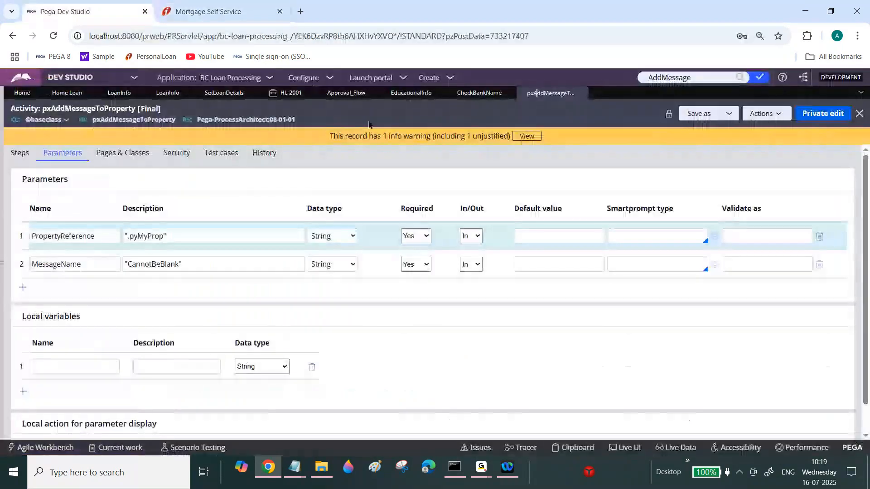
{"action": "left_click", "coordinate": [415, 93]}
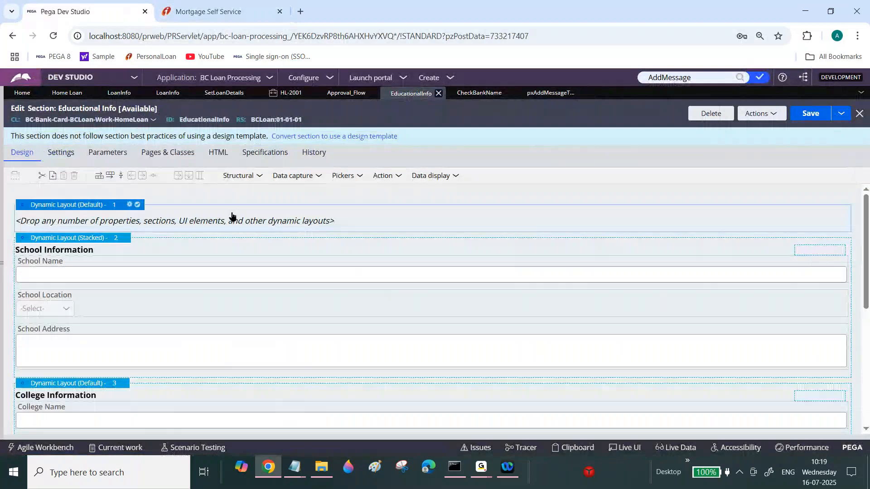
{"action": "left_click", "coordinate": [130, 206]}
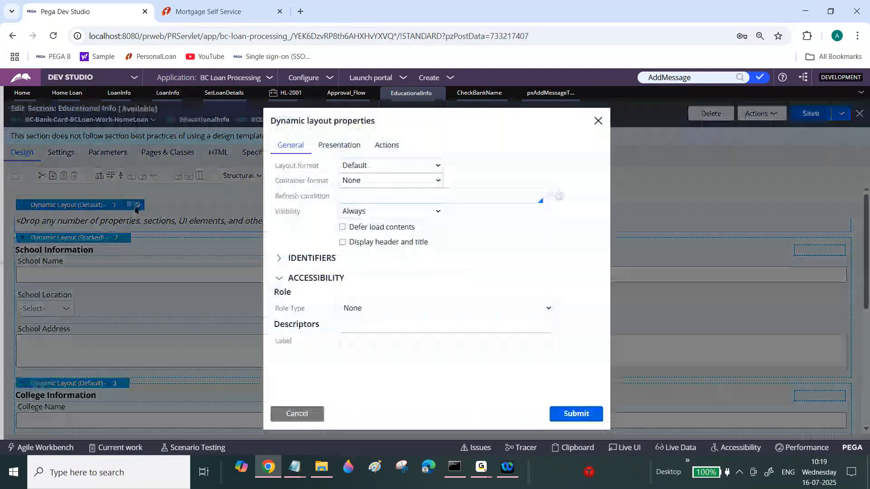
{"action": "left_click", "coordinate": [389, 211]}
{"action": "left_click", "coordinate": [390, 165]}
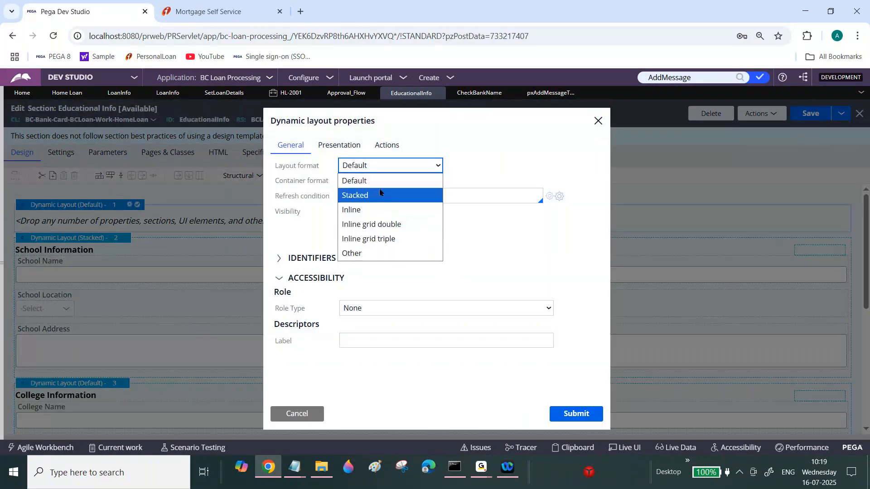
{"action": "left_click", "coordinate": [369, 237]}
{"action": "left_click", "coordinate": [343, 244]}
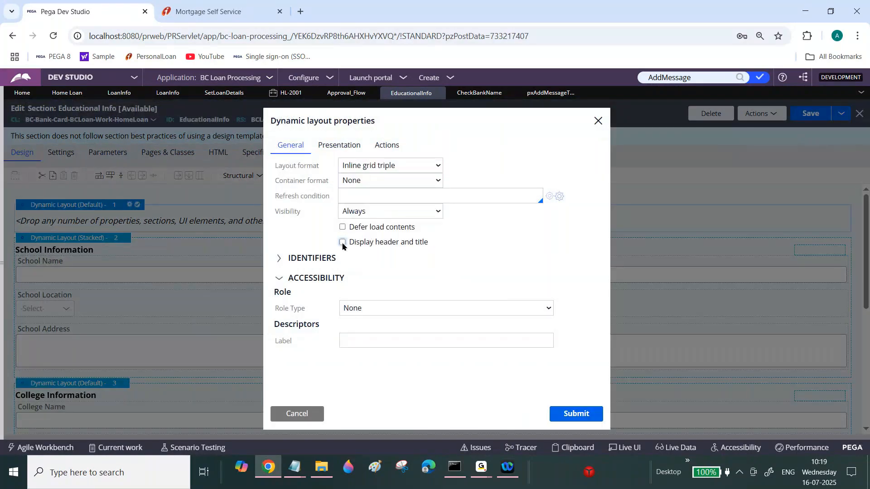
{"action": "double_click", "coordinate": [500, 269]}
{"action": "type", "text": "Edu"}
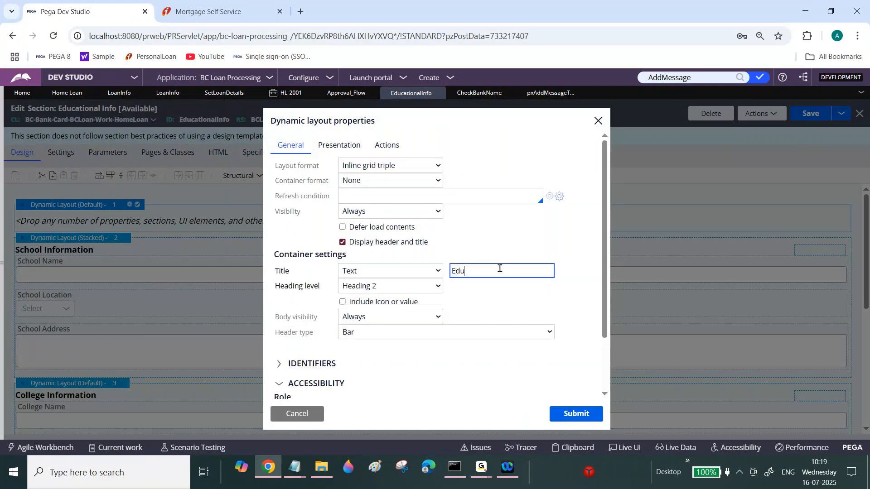
{"action": "type", "text": "cational Information"}
{"action": "left_click", "coordinate": [581, 414]}
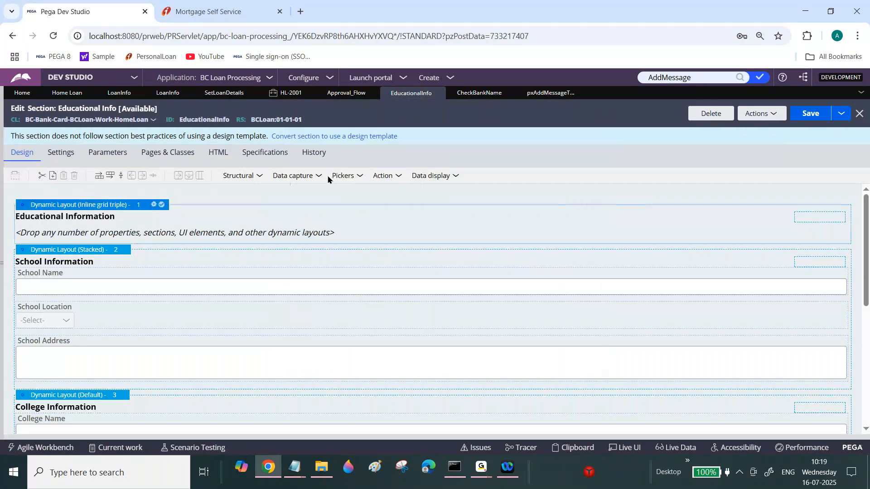
Add three buttons into the cells of the Educational Information inline grid layout.
{"action": "left_click", "coordinate": [398, 177]}
{"action": "left_click_drag", "start_coordinate": [424, 192], "coordinate": [248, 220]}
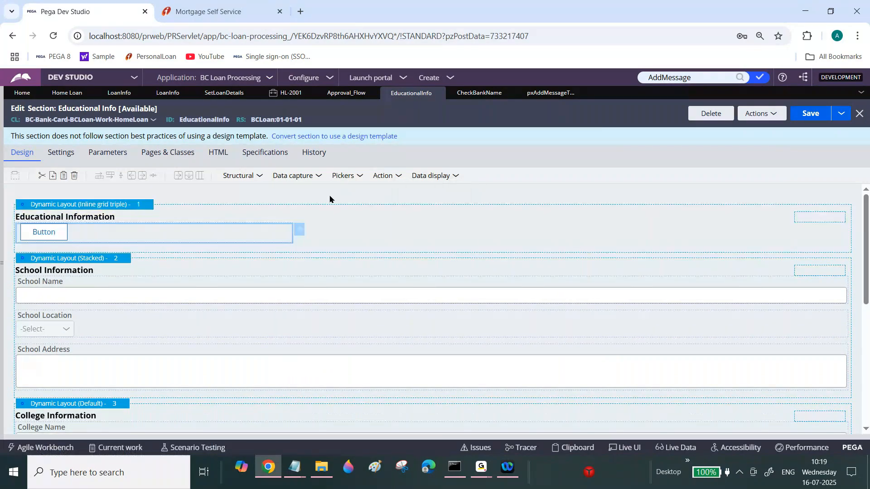
{"action": "left_click_drag", "start_coordinate": [374, 219], "coordinate": [374, 220]}
{"action": "left_click", "coordinate": [399, 176]}
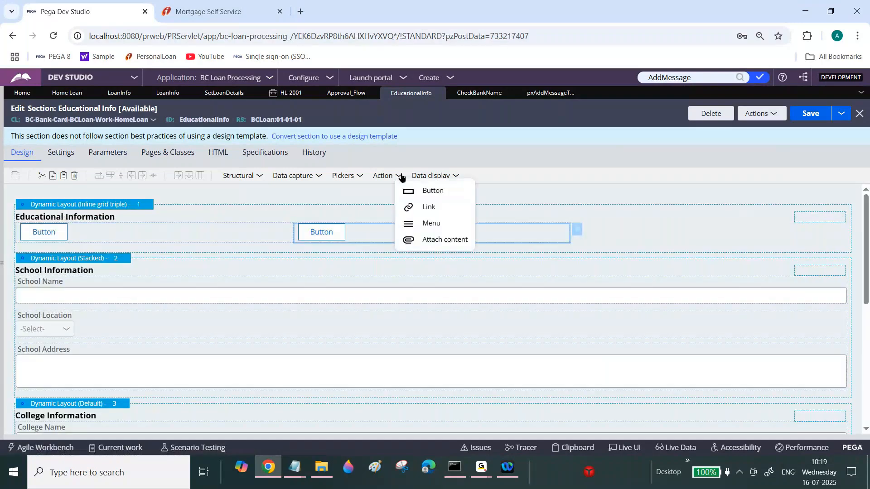
{"action": "left_click_drag", "start_coordinate": [431, 191], "coordinate": [618, 230]}
Set the first button's text to School.
{"action": "left_click", "coordinate": [185, 236]}
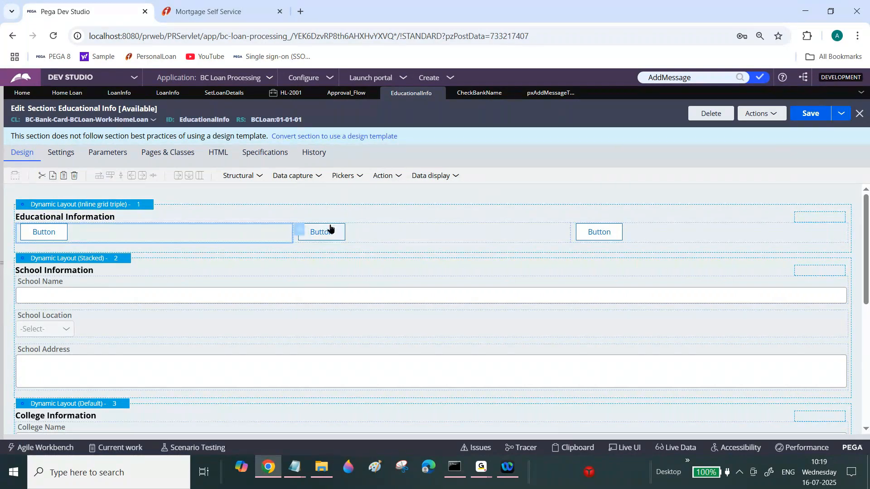
{"action": "type", "text": "School"}
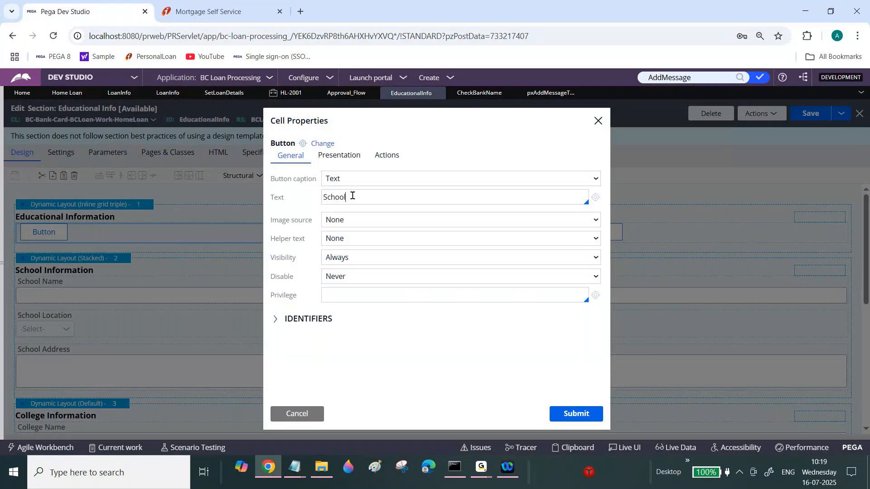
{"action": "key", "text": "Return"}
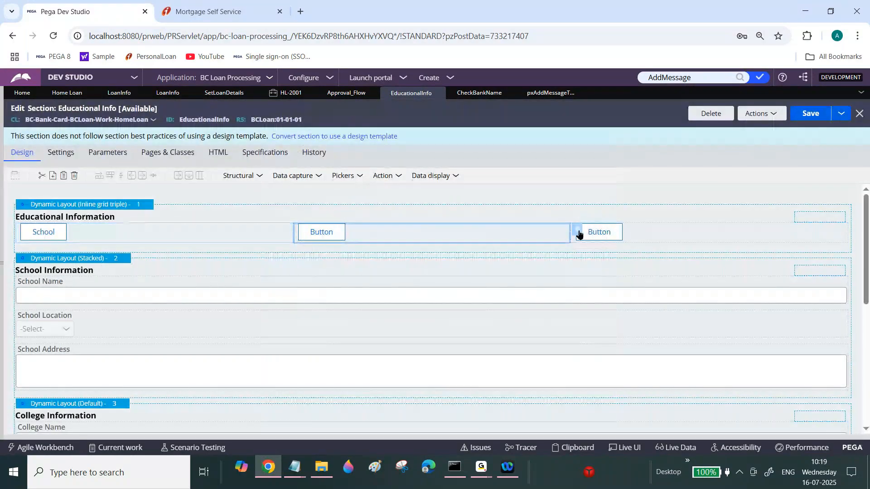
Set the second button's text to College.
{"action": "left_click", "coordinate": [579, 235]}
{"action": "type", "text": "Collegue"}
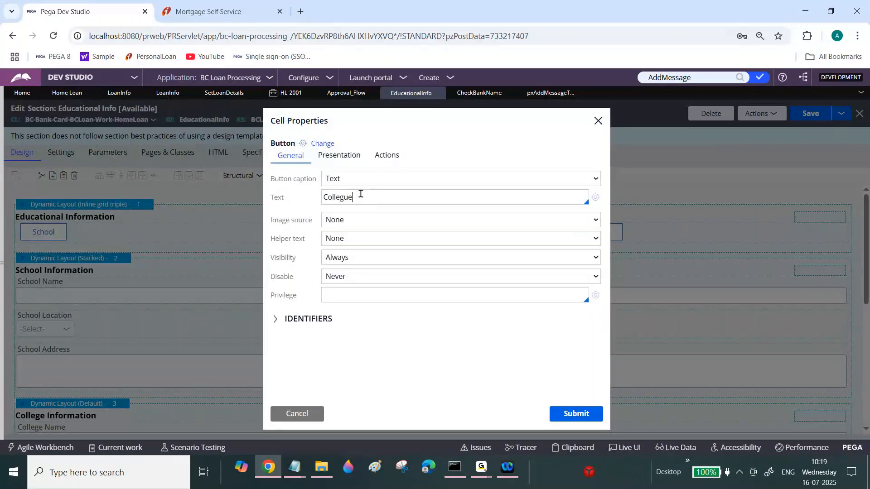
{"action": "key", "text": "ctrl+a"}
{"action": "key", "text": "BackSpace"}
{"action": "type", "text": "Colleage"}
{"action": "left_click", "coordinate": [600, 416]}
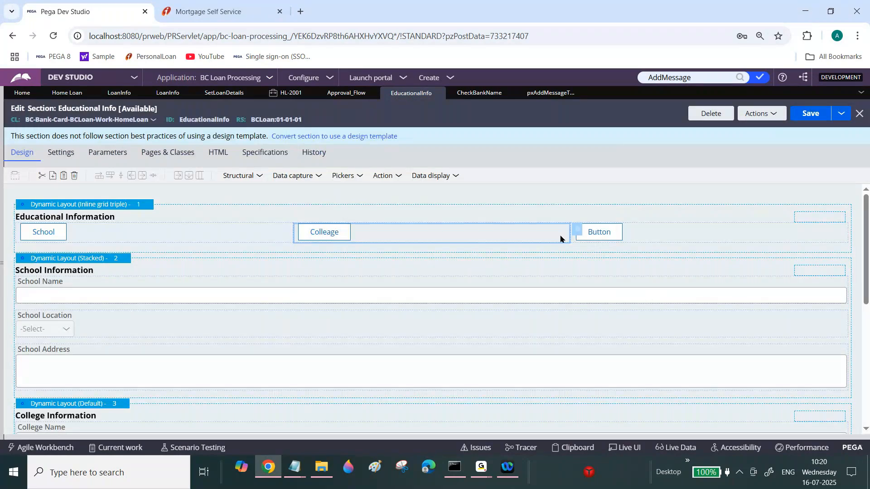
{"action": "left_click", "coordinate": [577, 232]}
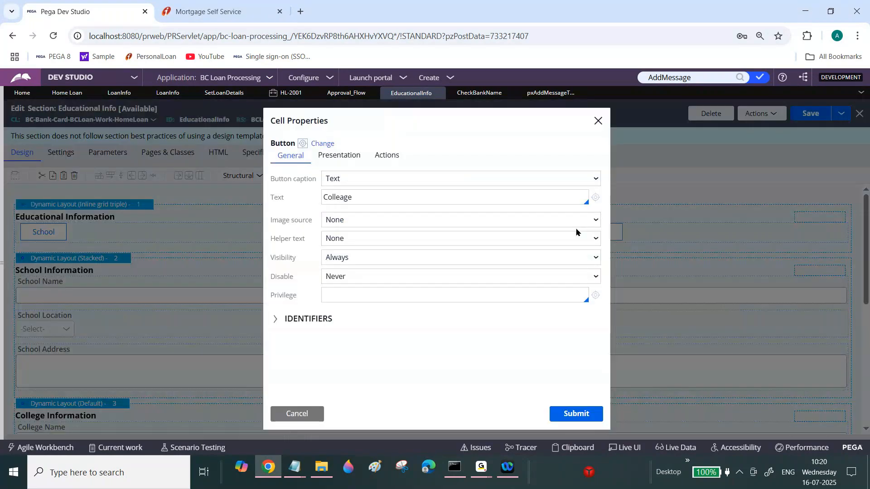
{"action": "double_click", "coordinate": [347, 199]}
{"action": "type", "text": "College"}
{"action": "left_click", "coordinate": [569, 411]}
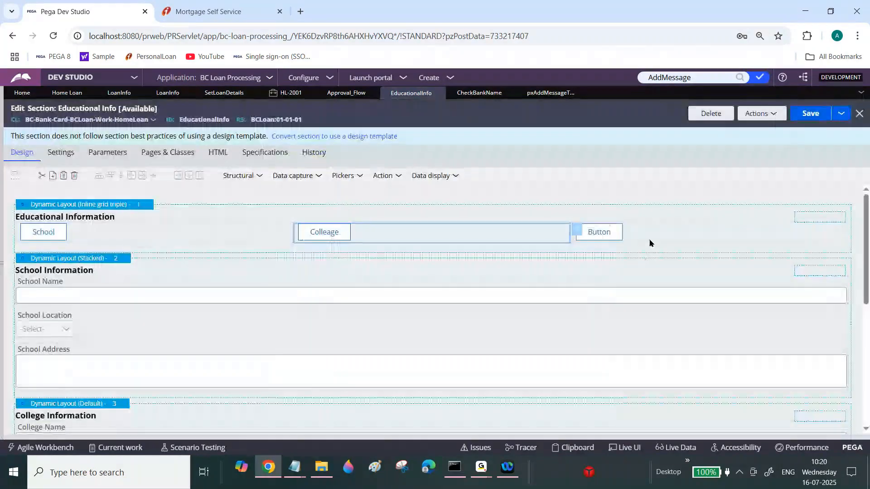
Set the third button's text to University and save the section.
{"action": "left_click", "coordinate": [855, 234]}
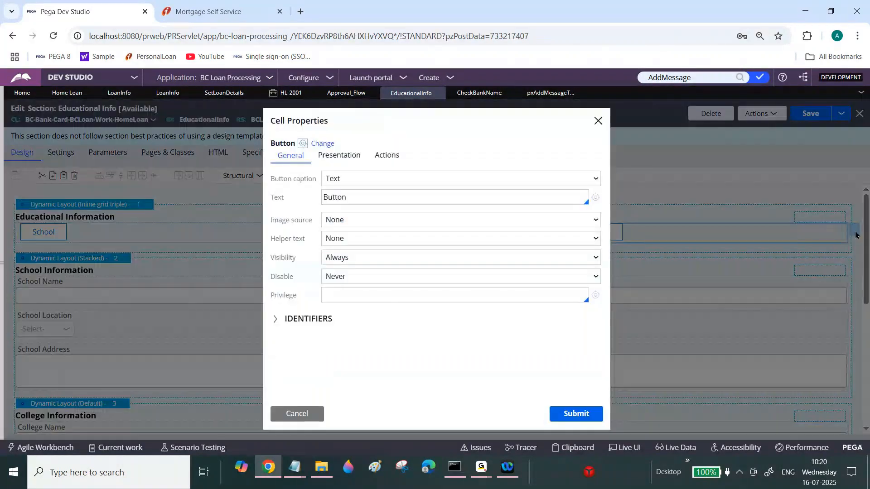
{"action": "double_click", "coordinate": [350, 196]}
{"action": "type", "text": "Universi"}
{"action": "left_click", "coordinate": [572, 415]}
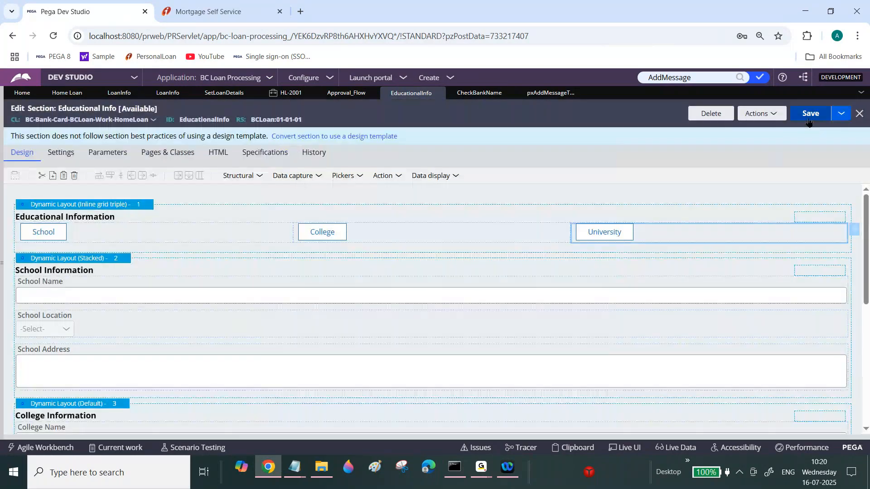
{"action": "left_click", "coordinate": [809, 118]}
Close the HL-2001 case tab discarding its changes, plus the SetLoanDetails, LoanInfo and Approval_Flow tabs.
{"action": "left_click", "coordinate": [309, 93]}
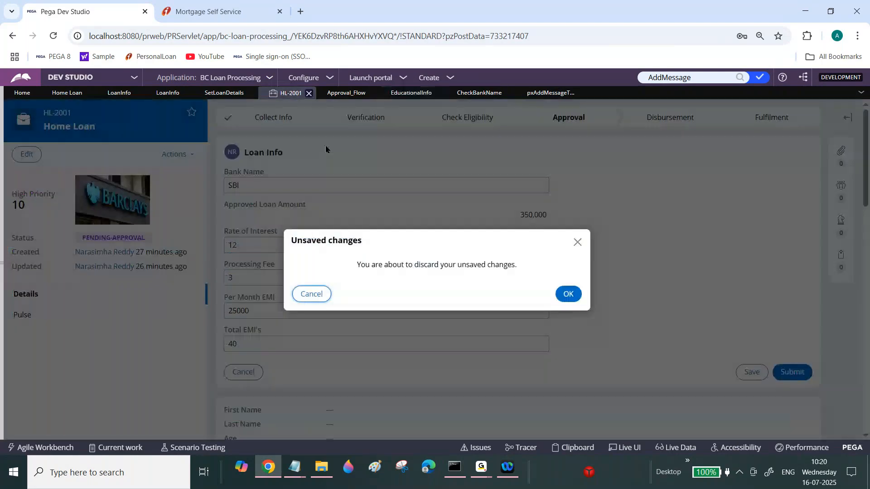
{"action": "left_click", "coordinate": [577, 301]}
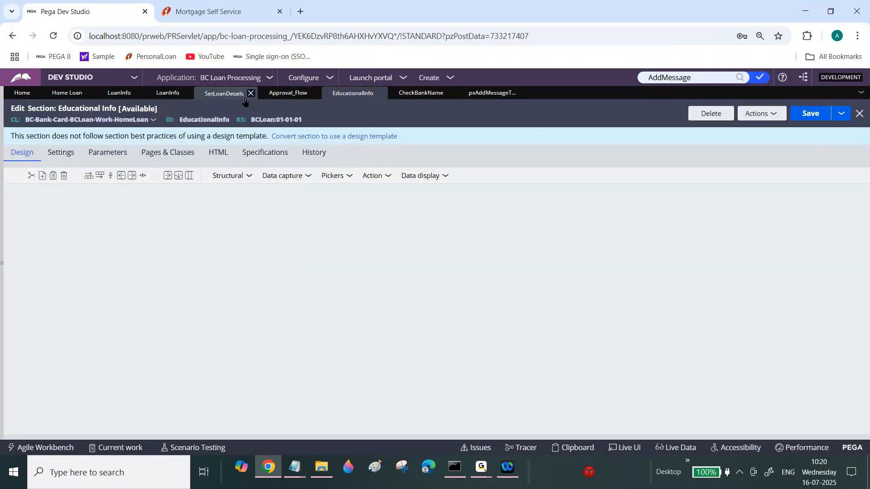
{"action": "left_click", "coordinate": [251, 93]}
{"action": "left_click", "coordinate": [138, 94]}
{"action": "left_click", "coordinate": [137, 94]}
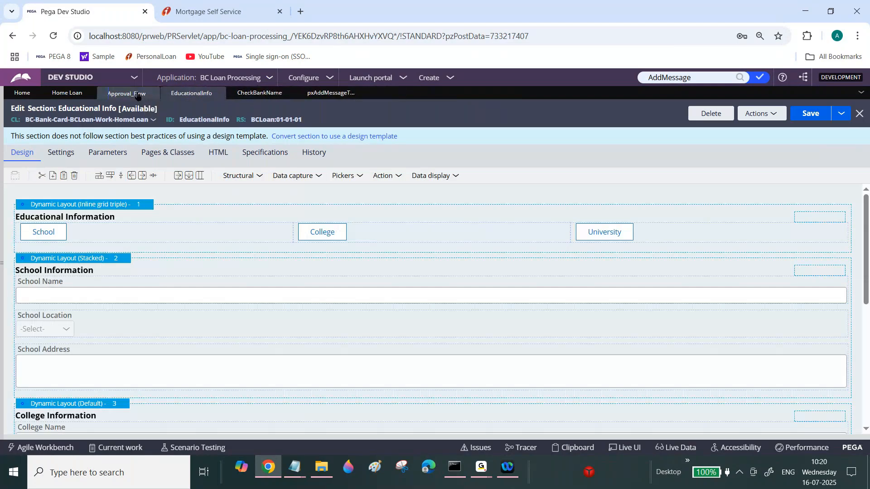
{"action": "left_click", "coordinate": [153, 93]}
Create a new Home Loan case, enter dsdg as first name and dsgsdg as last name, and submit.
{"action": "left_click", "coordinate": [433, 79]}
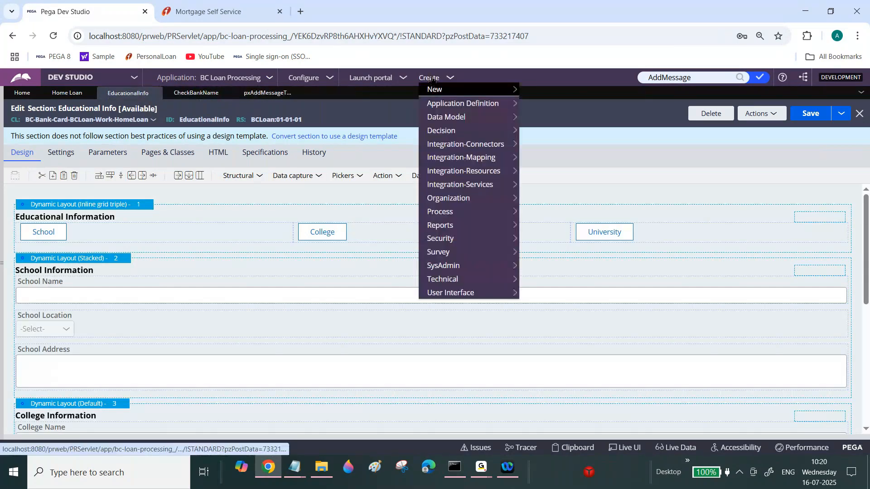
{"action": "mouse_move", "coordinate": [454, 90]}
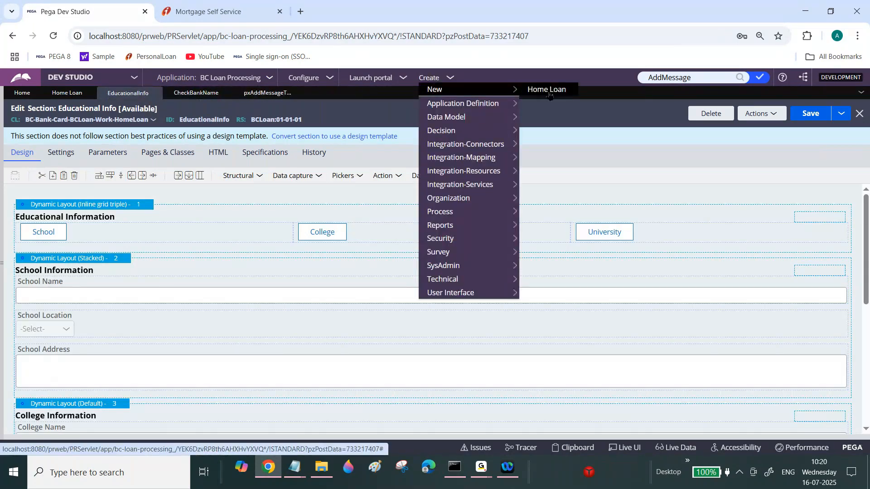
{"action": "left_click", "coordinate": [549, 90]}
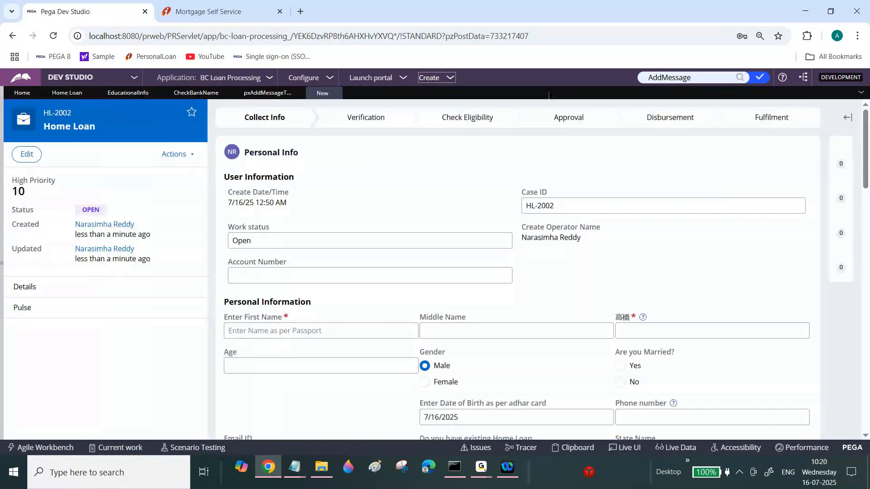
{"action": "left_click", "coordinate": [358, 331]}
{"action": "type", "text": "dsdg"}
{"action": "key", "text": "Tab"}
{"action": "key", "text": "Tab"}
{"action": "type", "text": "dsgsdg"}
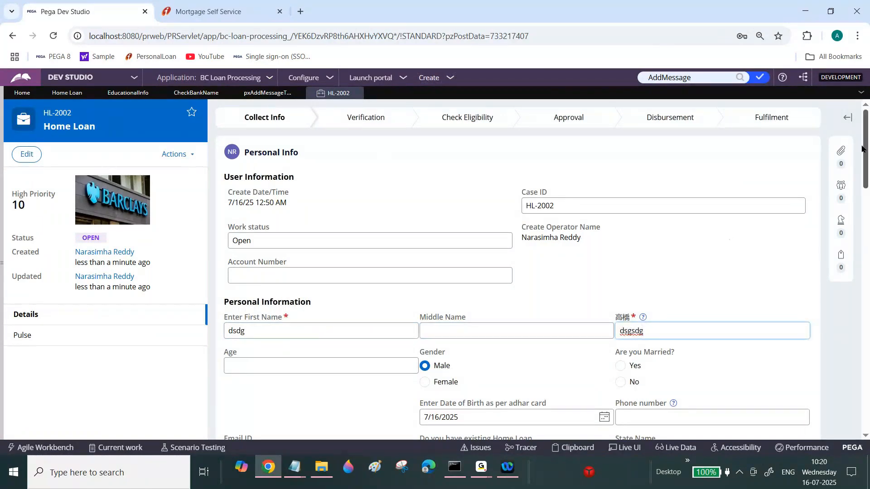
{"action": "left_click_drag", "start_coordinate": [863, 149], "coordinate": [864, 232]}
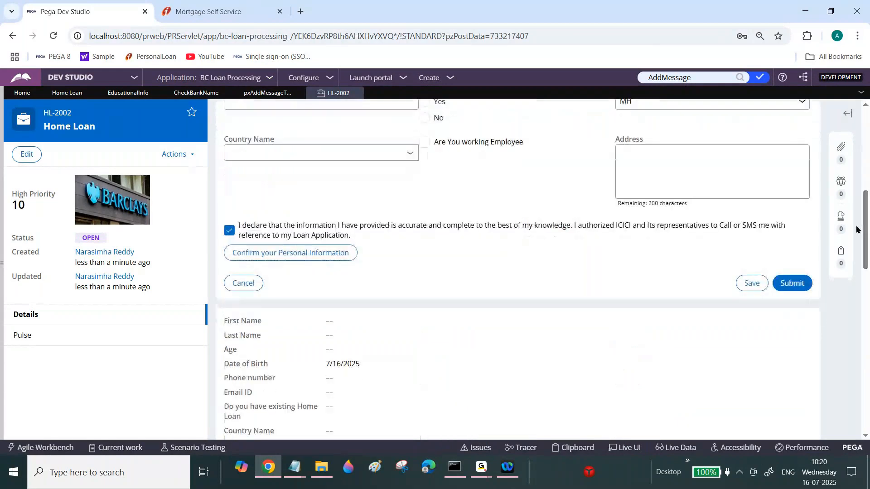
{"action": "left_click", "coordinate": [787, 285]}
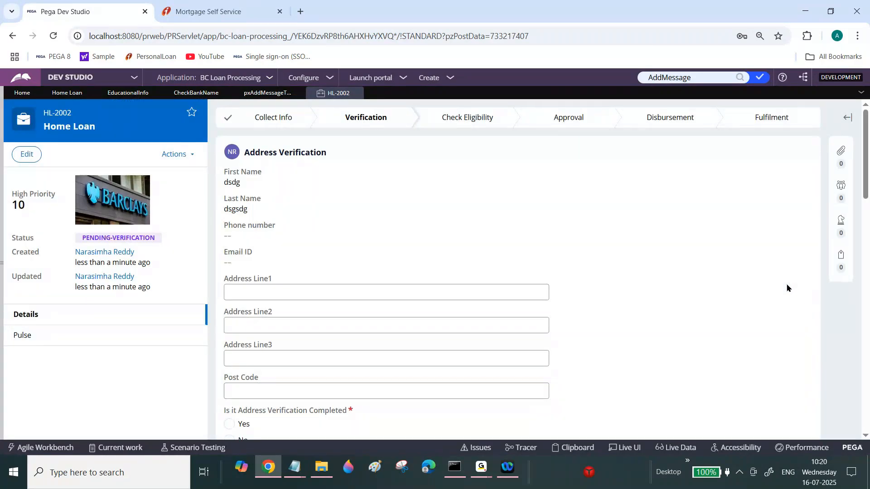
Create another Home Loan case and enter dg, adg and dg as first, middle and last names.
{"action": "left_click", "coordinate": [356, 93]}
{"action": "left_click", "coordinate": [429, 77]}
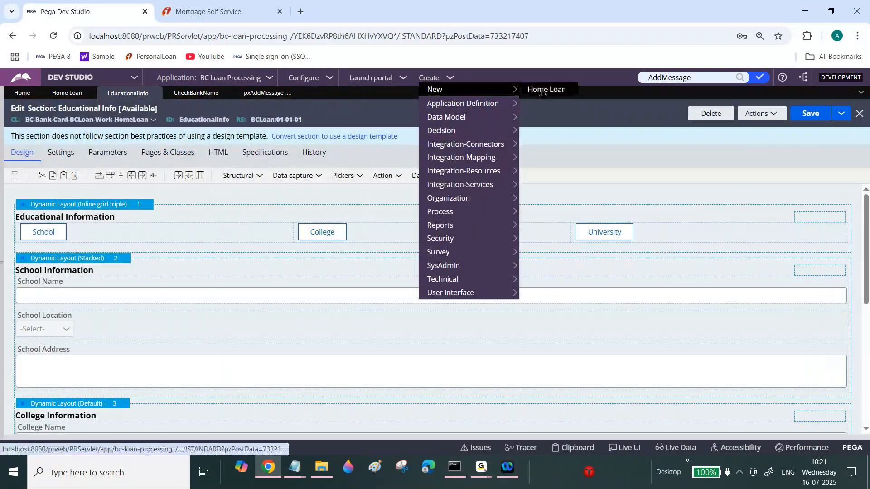
{"action": "left_click", "coordinate": [543, 93]}
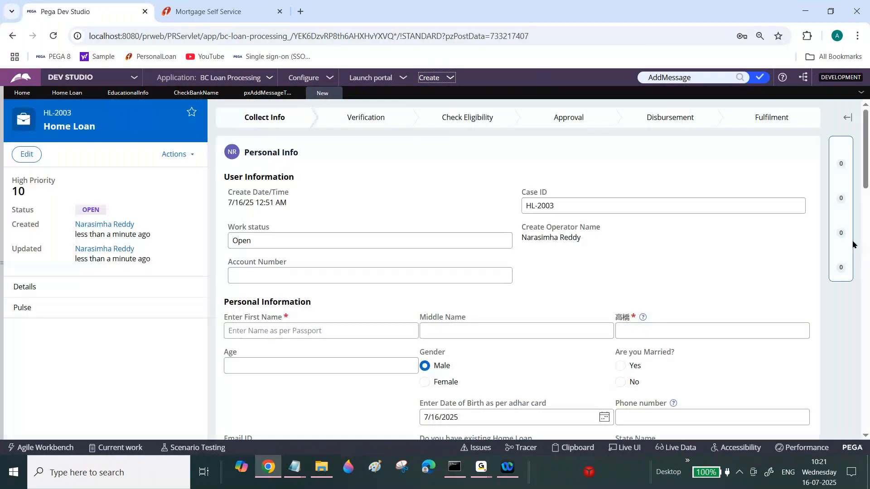
{"action": "scroll", "coordinate": [422, 202], "scroll_direction": "down", "scroll_amount": 3}
{"action": "left_click", "coordinate": [405, 202]}
{"action": "type", "text": "dg"}
{"action": "key", "text": "Tab"}
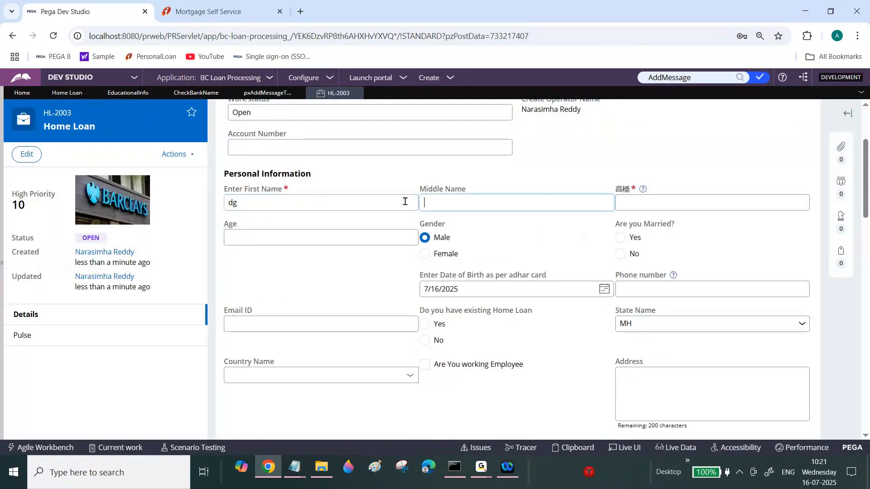
{"action": "type", "text": "adg"}
{"action": "key", "text": "Tab"}
{"action": "type", "text": "dg"}
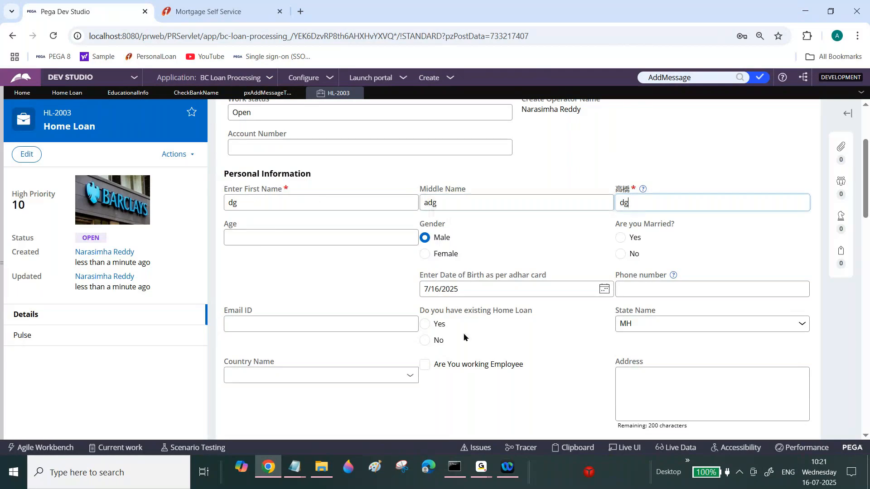
Check Are You working Employee and submit the personal info.
{"action": "scroll", "coordinate": [869, 179], "scroll_direction": "down", "scroll_amount": 4}
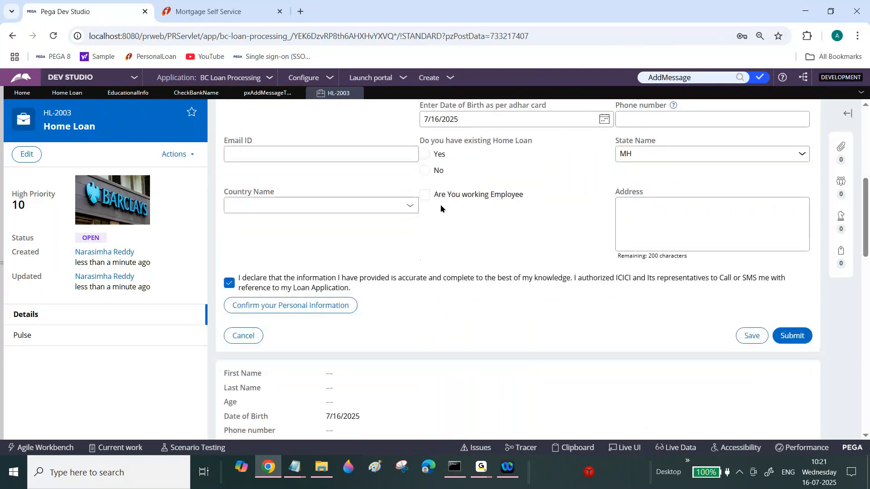
{"action": "left_click", "coordinate": [431, 196]}
{"action": "left_click", "coordinate": [796, 337]}
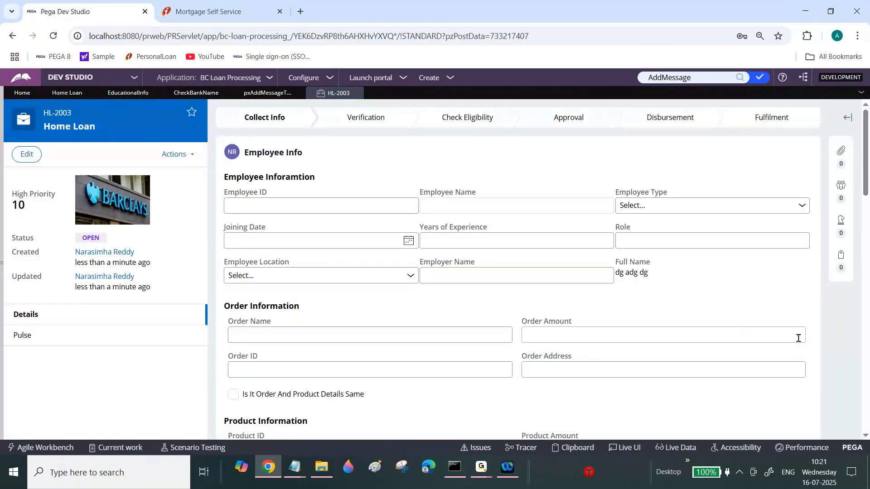
Submit the Employee Info form and then the Income Info form.
{"action": "scroll", "coordinate": [795, 254], "scroll_direction": "down", "scroll_amount": 8}
{"action": "left_click", "coordinate": [793, 163]}
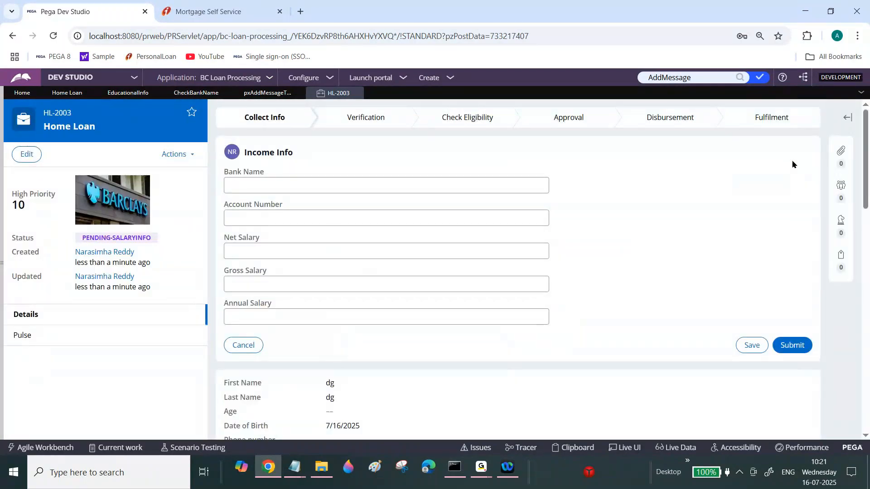
{"action": "left_click", "coordinate": [801, 347]}
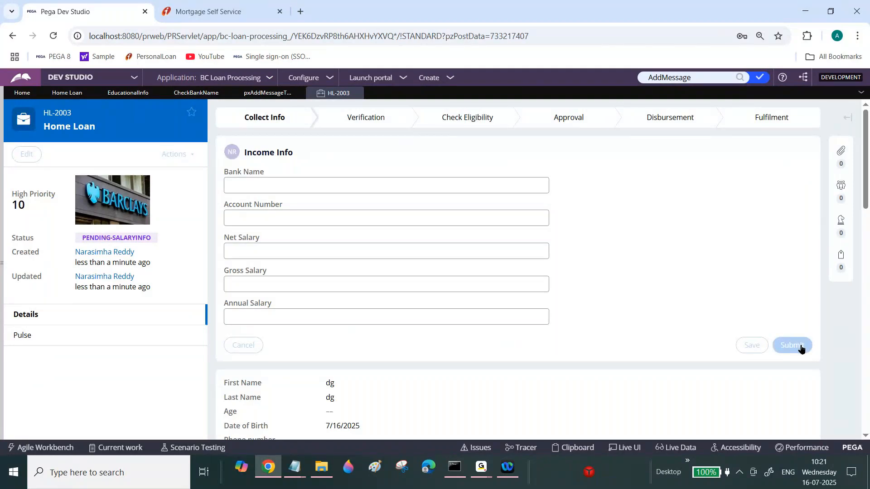
Set the net salary to 23434 and submit the Income Info form.
{"action": "left_click", "coordinate": [438, 280]}
{"action": "type", "text": "23434"}
{"action": "left_click", "coordinate": [796, 389]}
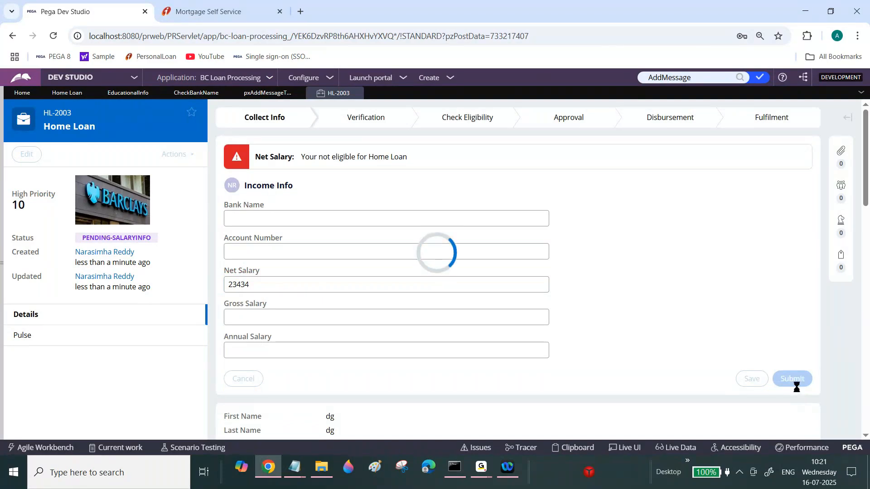
Review the rendered Educational Info section of the new case.
{"action": "mouse_move", "coordinate": [867, 114]}
{"action": "left_mouse_down"}
{"action": "mouse_move", "coordinate": [867, 144]}
{"action": "mouse_move", "coordinate": [868, 121]}
{"action": "left_mouse_up"}
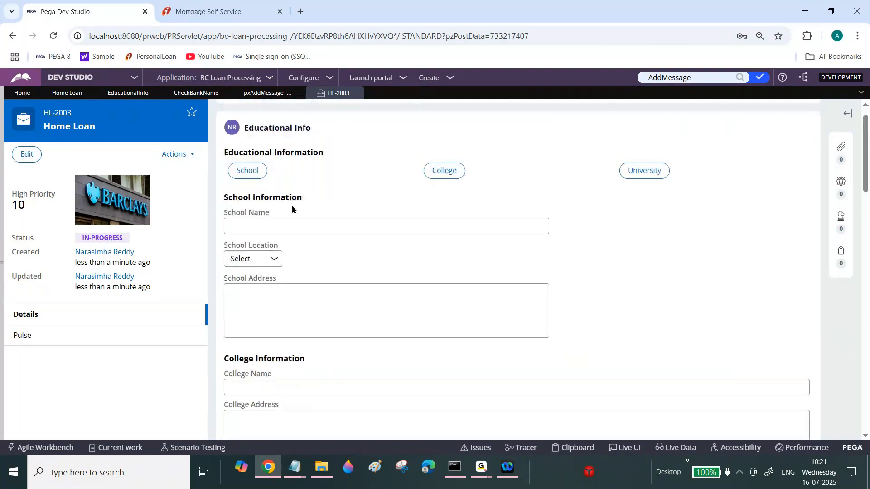
{"action": "left_click_drag", "start_coordinate": [223, 359], "coordinate": [264, 358]}
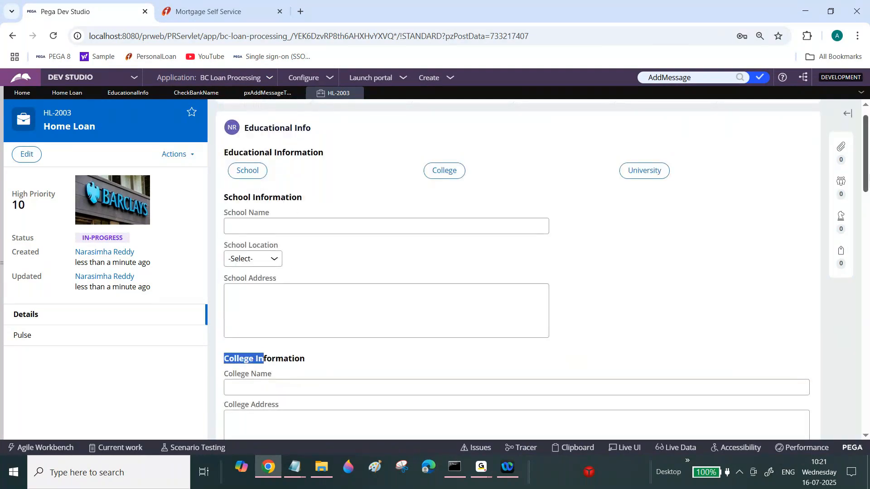
{"action": "scroll", "coordinate": [517, 272], "scroll_direction": "down", "scroll_amount": 3}
{"action": "left_click_drag", "start_coordinate": [869, 193], "coordinate": [869, 196]}
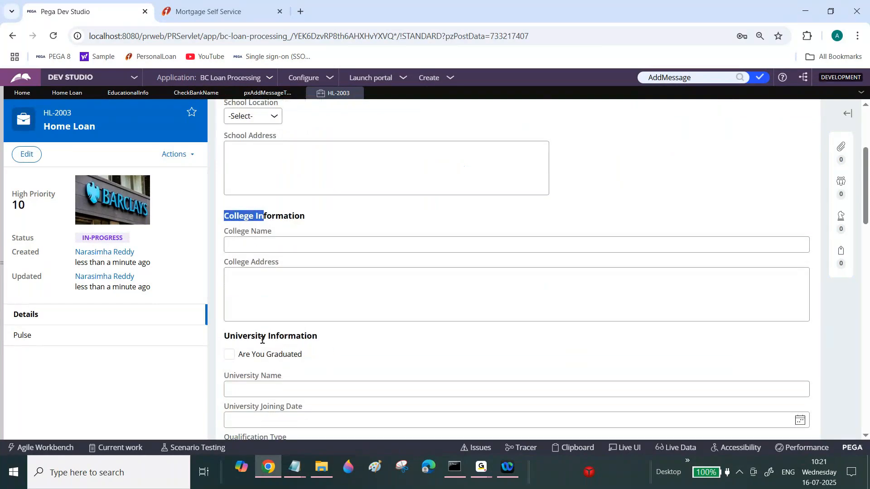
{"action": "left_click_drag", "start_coordinate": [261, 336], "coordinate": [330, 339]}
{"action": "scroll", "coordinate": [331, 340], "scroll_direction": "up", "scroll_amount": 4}
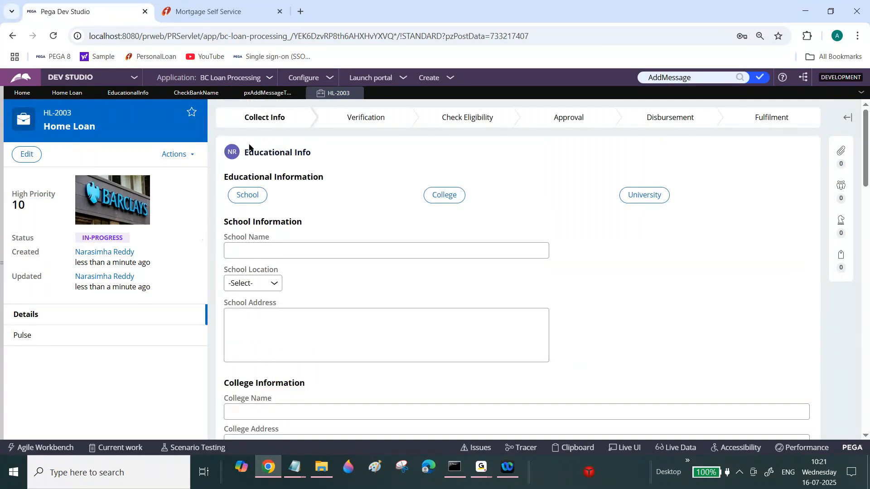
Switch to the ICICI tab and select Overseas Citizen Of India as residential status.
{"action": "left_click", "coordinate": [222, 4]}
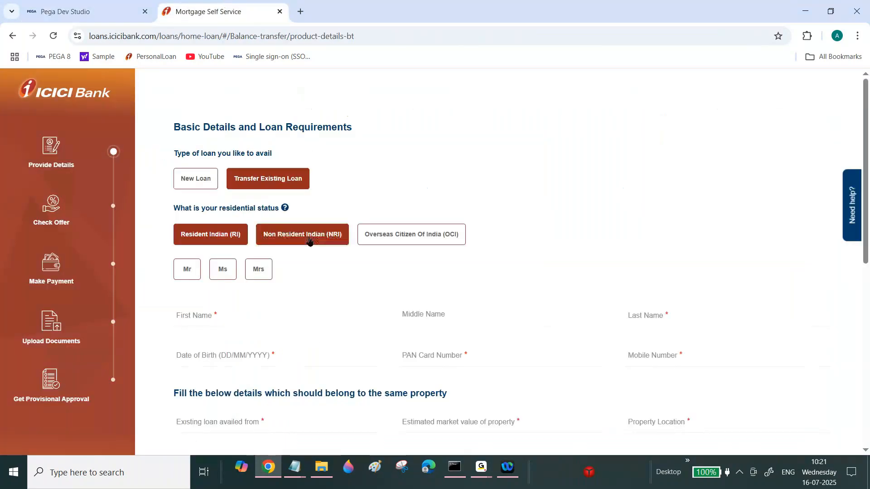
{"action": "left_click", "coordinate": [379, 243]}
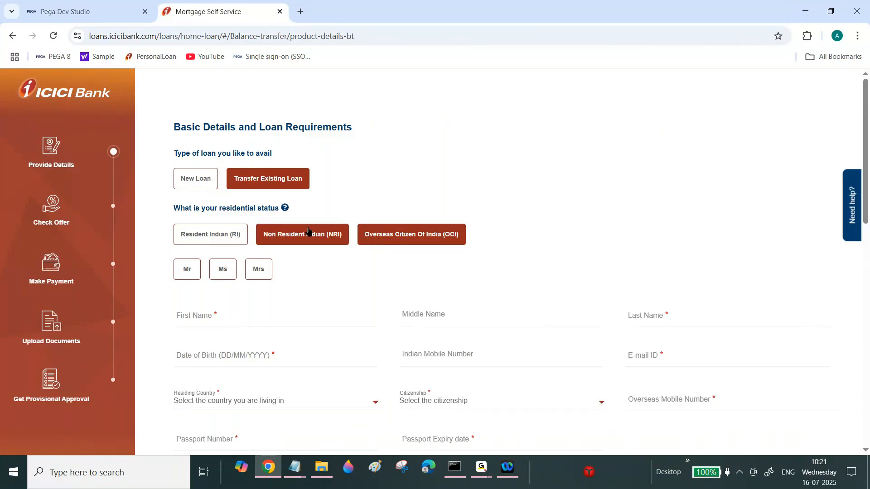
Select Non Resident Indian (NRI) as the residential status and return to the Pega Dev Studio tab.
{"action": "left_click", "coordinate": [307, 232]}
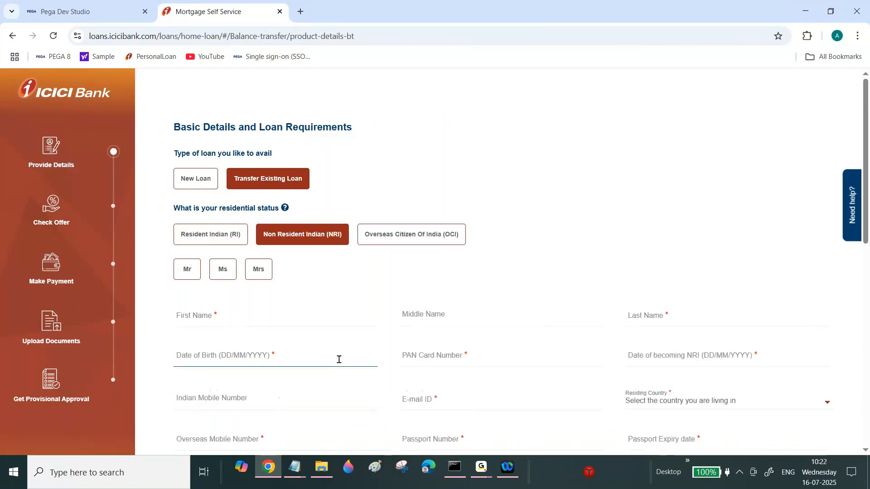
{"action": "left_click", "coordinate": [68, 11]}
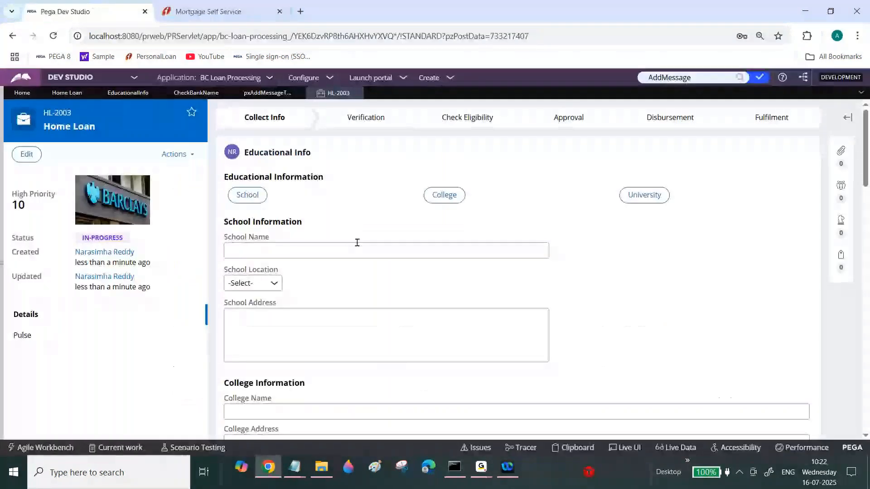
Try the School and College buttons in the case's Educational Info section and review the School, College and University fields.
{"action": "left_click", "coordinate": [245, 196]}
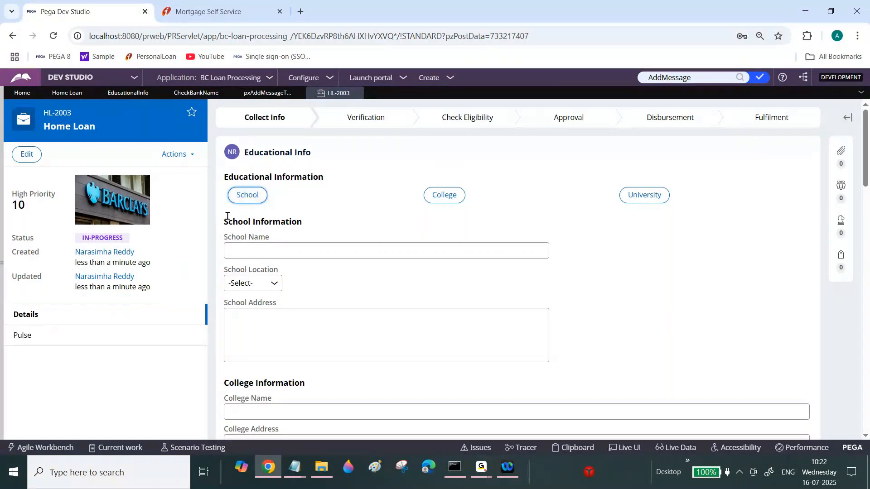
{"action": "left_click_drag", "start_coordinate": [228, 222], "coordinate": [273, 222]}
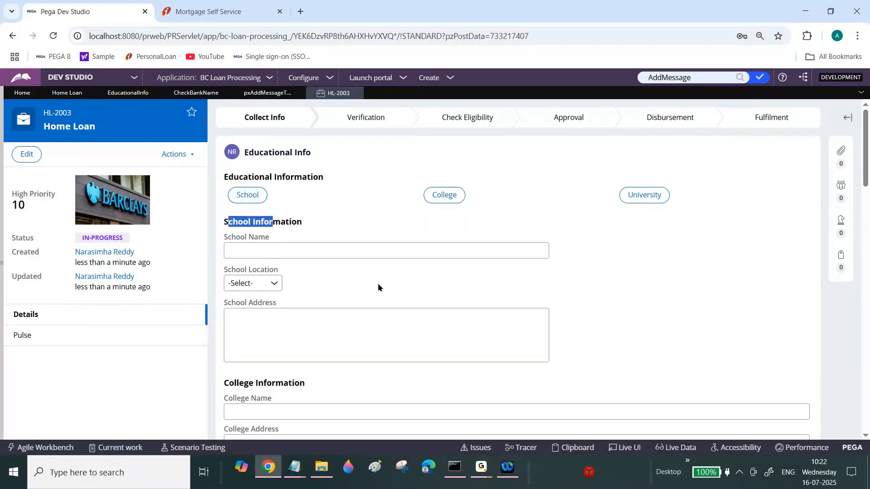
{"action": "left_click", "coordinate": [445, 196]}
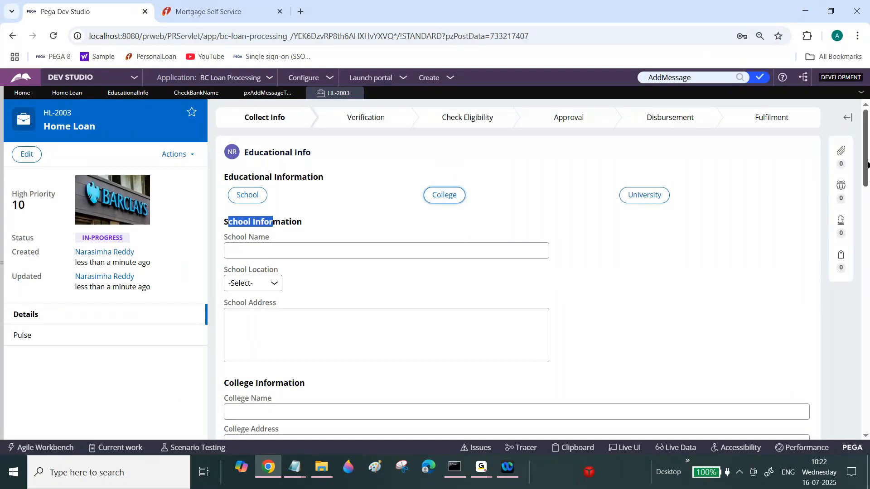
{"action": "left_click_drag", "start_coordinate": [868, 164], "coordinate": [868, 210]}
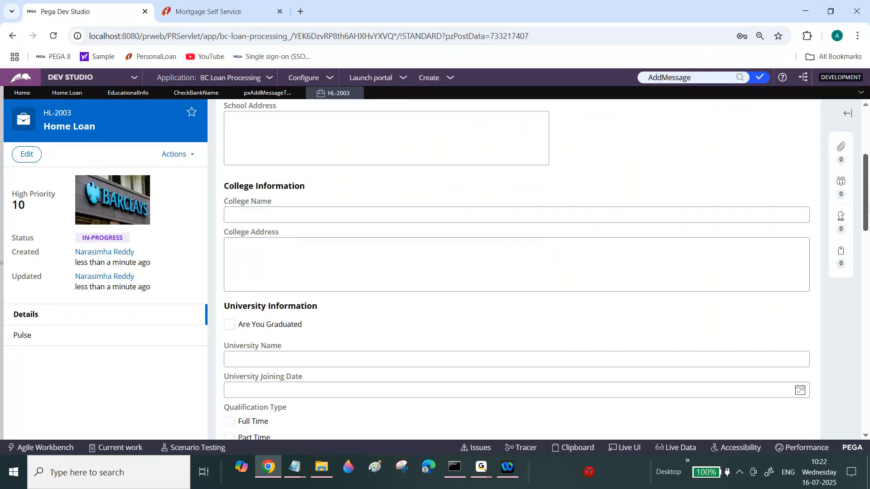
{"action": "left_click_drag", "start_coordinate": [246, 311], "coordinate": [304, 310]}
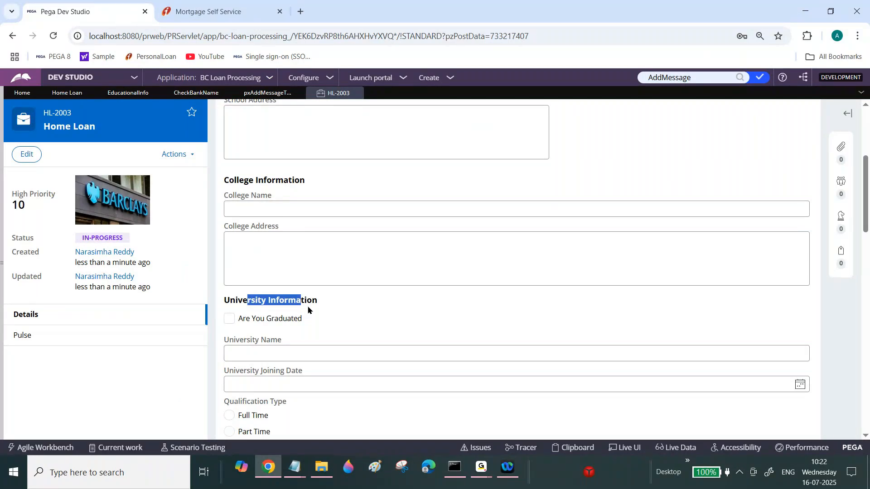
{"action": "left_click", "coordinate": [308, 310]}
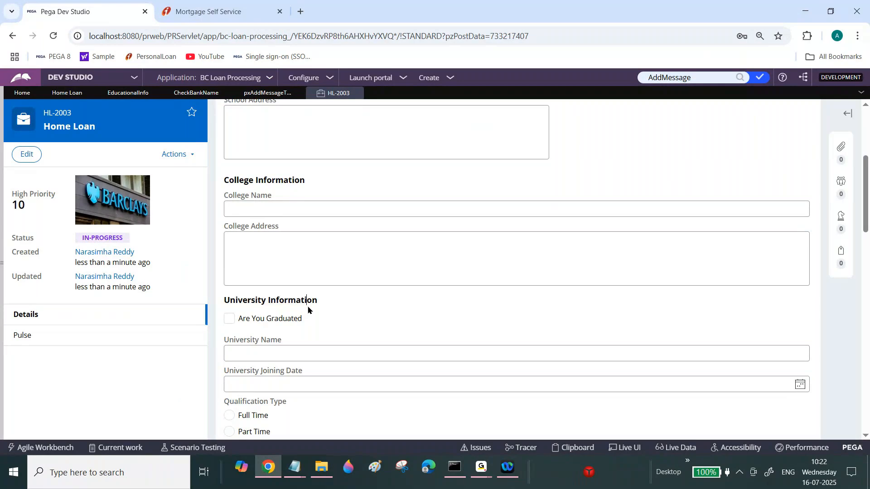
{"action": "left_click_drag", "start_coordinate": [864, 162], "coordinate": [863, 117]}
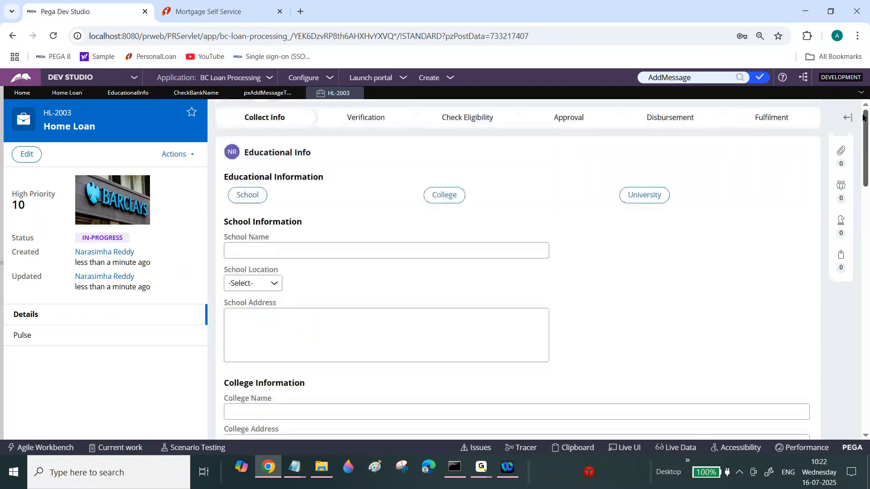
Try to create a property labelled Qualification Type in the HomeLoan class.
{"action": "left_click", "coordinate": [1, 263]}
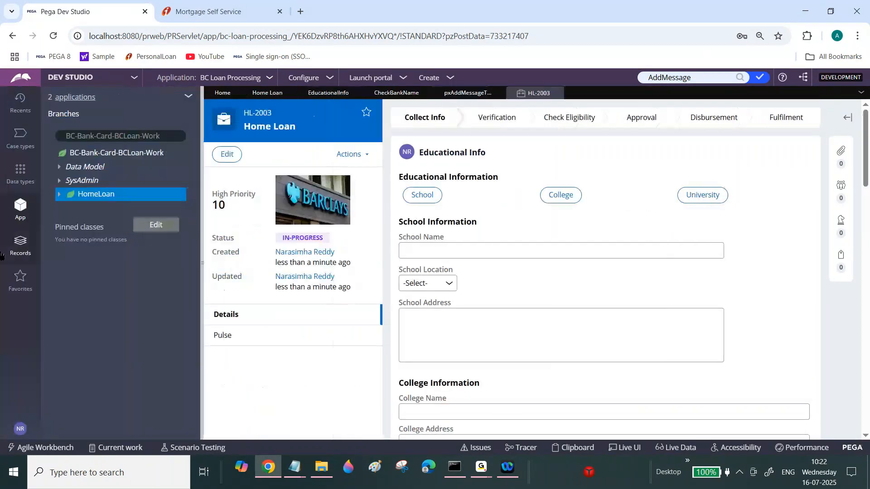
{"action": "right_click", "coordinate": [105, 200]}
{"action": "mouse_move", "coordinate": [191, 223]}
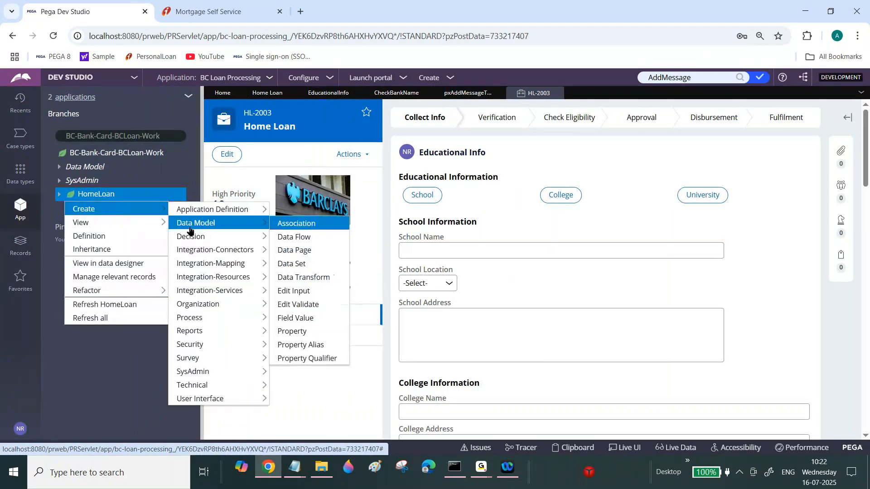
{"action": "left_click", "coordinate": [288, 335]}
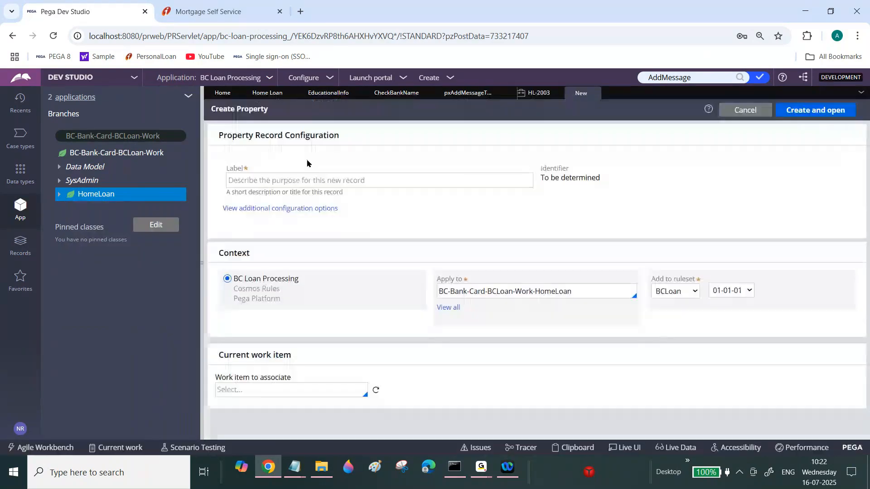
{"action": "left_click", "coordinate": [307, 174]}
{"action": "type", "text": "Qualification Type"}
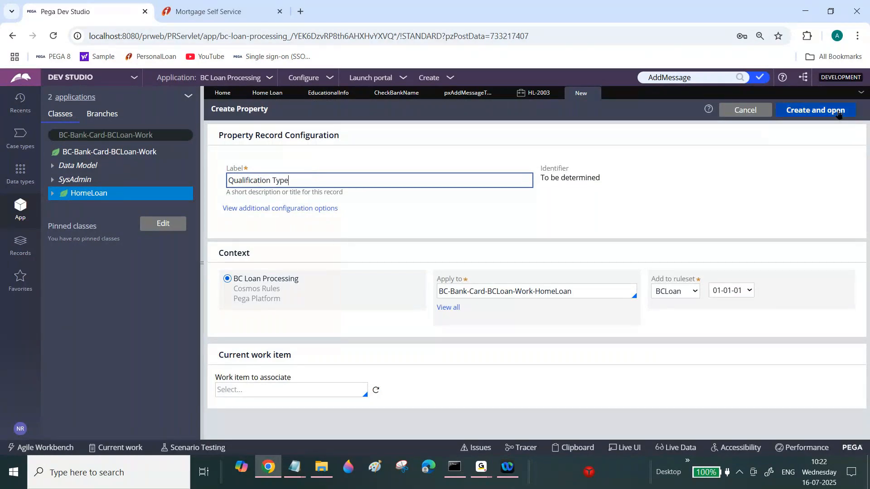
{"action": "left_click", "coordinate": [829, 111]}
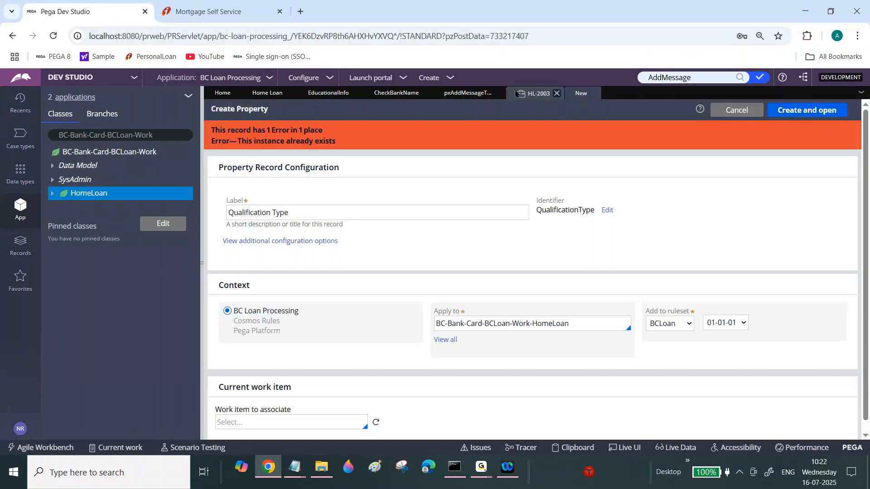
Search for the Qualification Type property and open its record.
{"action": "left_click", "coordinate": [698, 79]}
{"action": "type", "text": "Qual"}
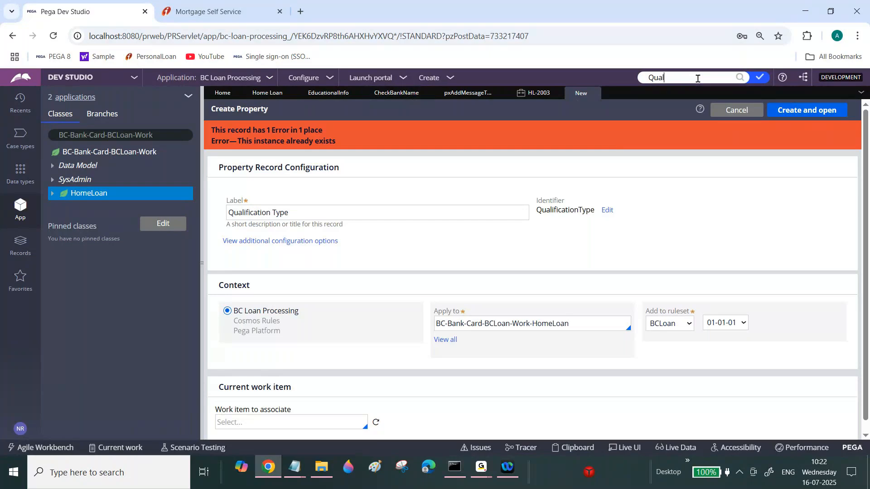
{"action": "type", "text": "ification Type"}
{"action": "key", "text": "Return"}
{"action": "left_click", "coordinate": [507, 126]}
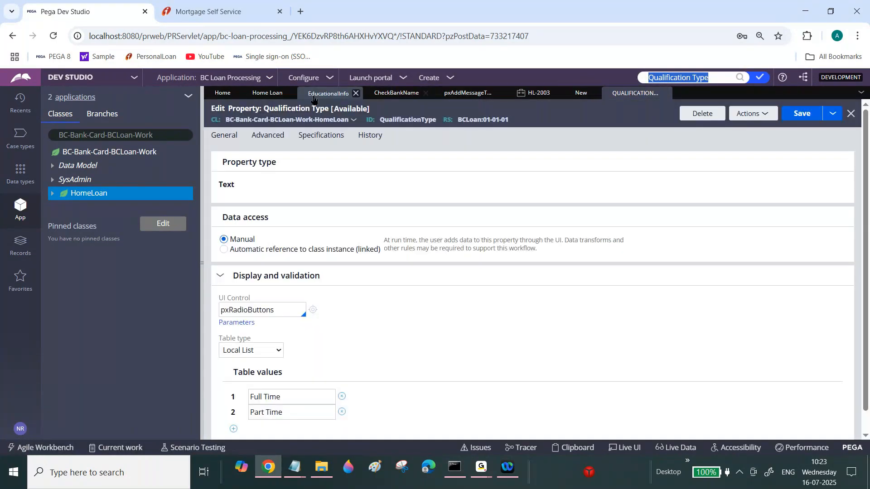
Create and save a text property labelled Qualification in the HomeLoan class.
{"action": "left_click", "coordinate": [313, 95]}
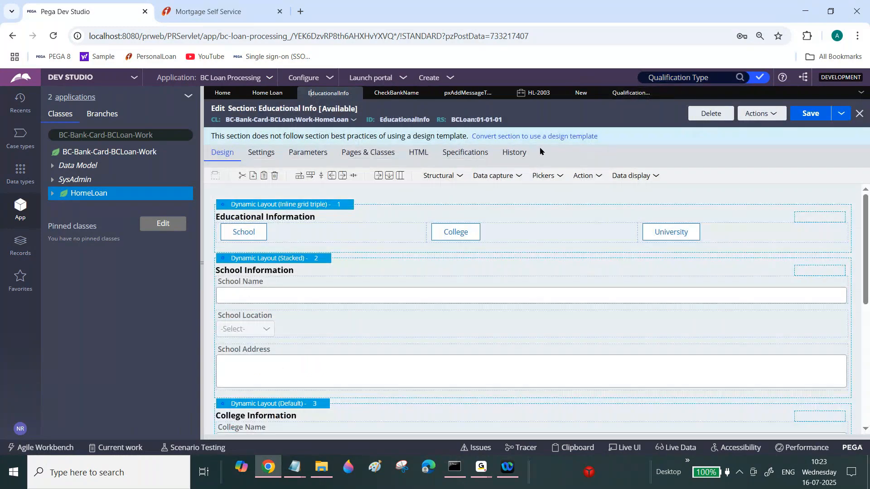
{"action": "scroll", "coordinate": [535, 308], "scroll_direction": "down", "scroll_amount": 10}
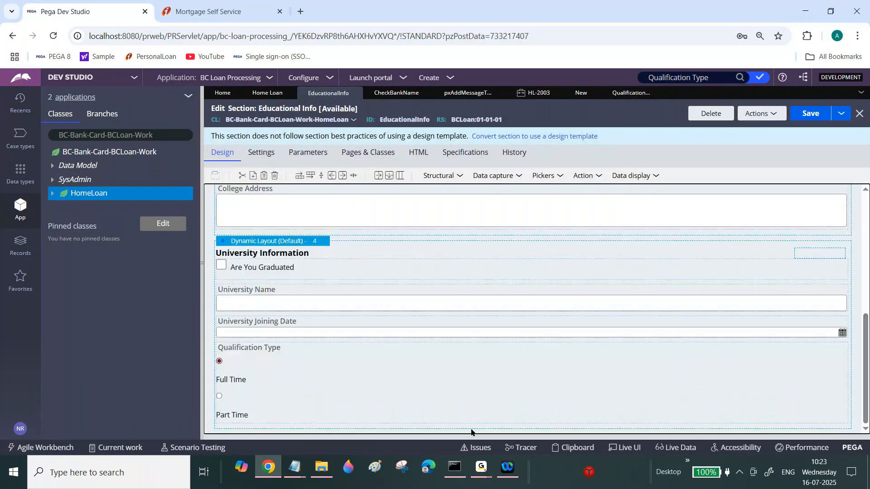
{"action": "left_click", "coordinate": [660, 94]}
{"action": "left_click", "coordinate": [579, 93]}
{"action": "left_click", "coordinate": [298, 214]}
{"action": "key", "text": "BackSpace"}
{"action": "key", "text": "BackSpace"}
{"action": "key", "text": "BackSpace"}
{"action": "key", "text": "BackSpace"}
{"action": "left_click", "coordinate": [666, 202]}
{"action": "left_click", "coordinate": [809, 111]}
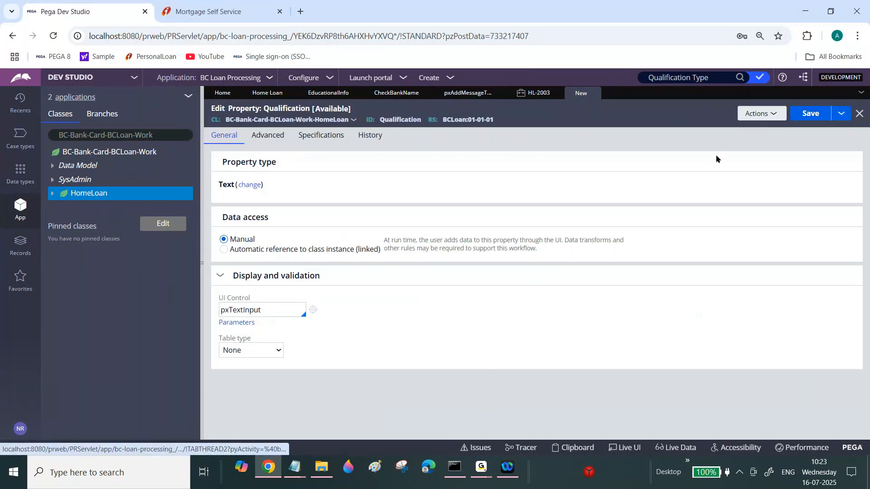
{"action": "left_click", "coordinate": [807, 120]}
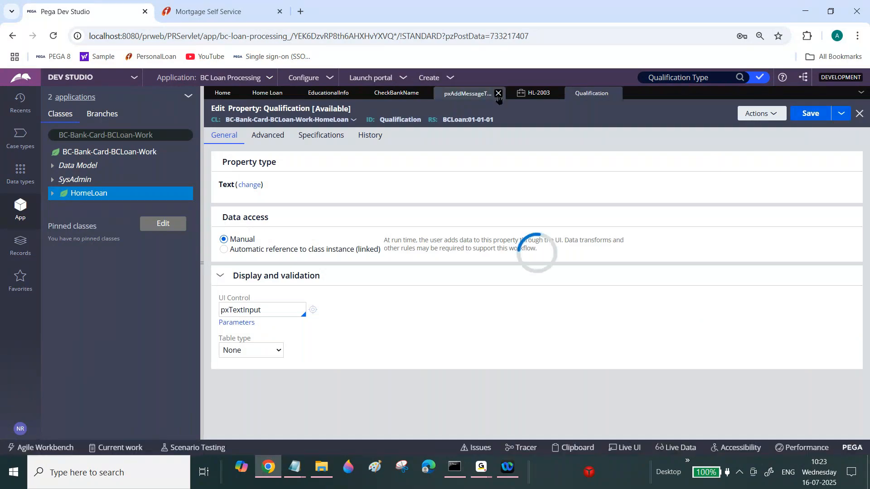
Create a data transform labelled Get Qualification Type in the HomeLoan class.
{"action": "left_click", "coordinate": [498, 93]}
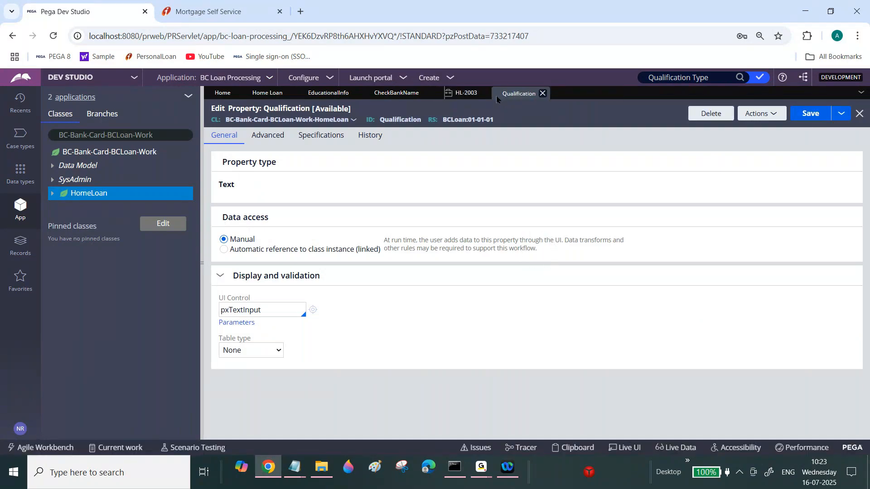
{"action": "right_click", "coordinate": [91, 193]}
{"action": "mouse_move", "coordinate": [121, 208]}
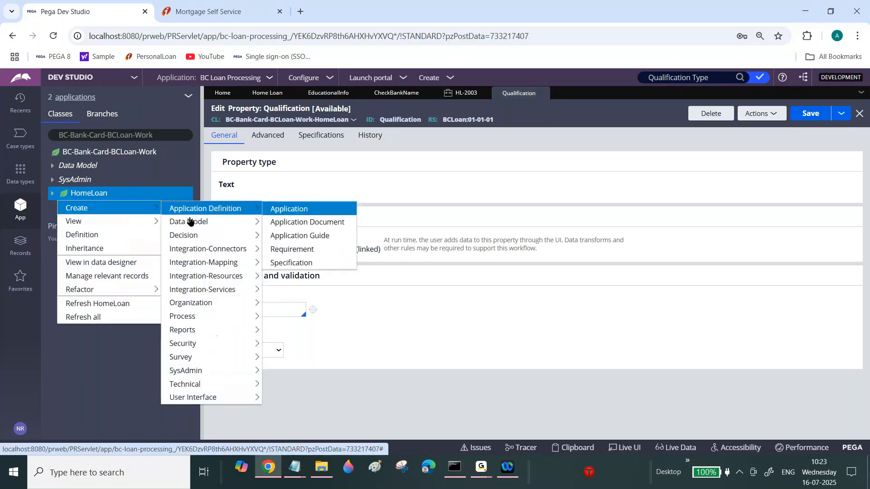
{"action": "mouse_move", "coordinate": [189, 222]}
{"action": "left_click", "coordinate": [329, 249]}
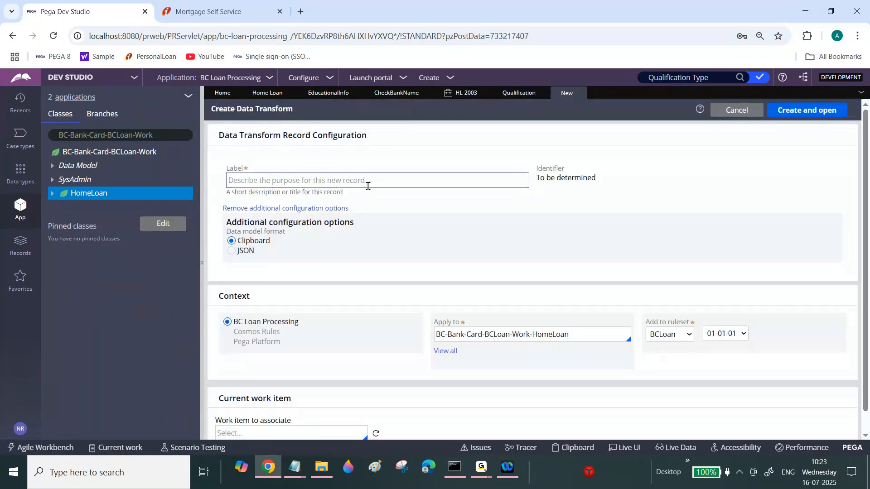
{"action": "left_click", "coordinate": [369, 182]}
{"action": "type", "text": "Get Qu"}
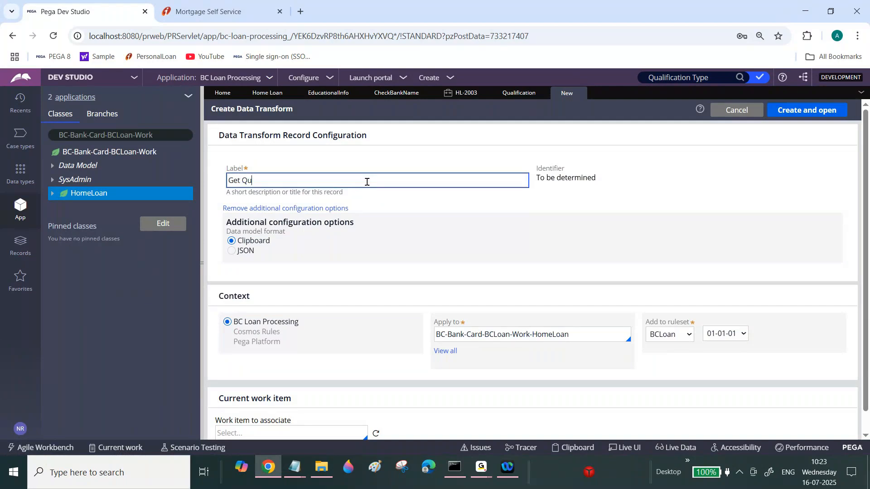
{"action": "type", "text": "alification Type"}
{"action": "key", "text": "Tab"}
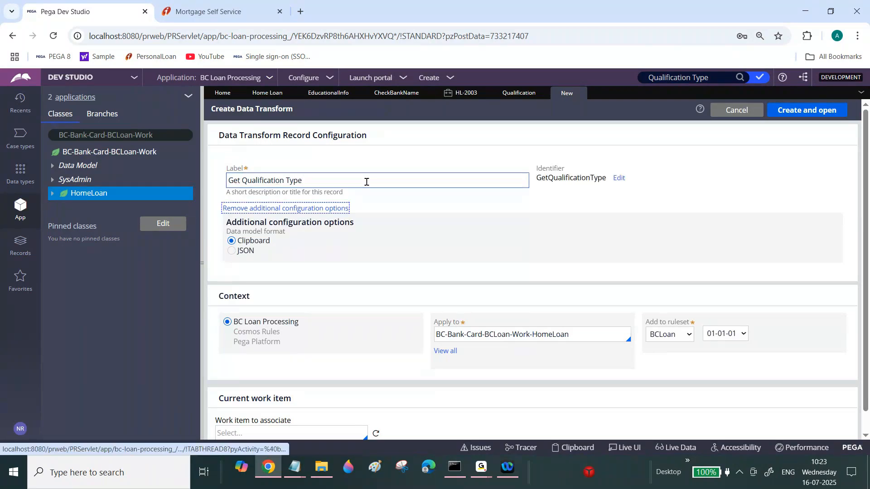
{"action": "key", "text": "Return"}
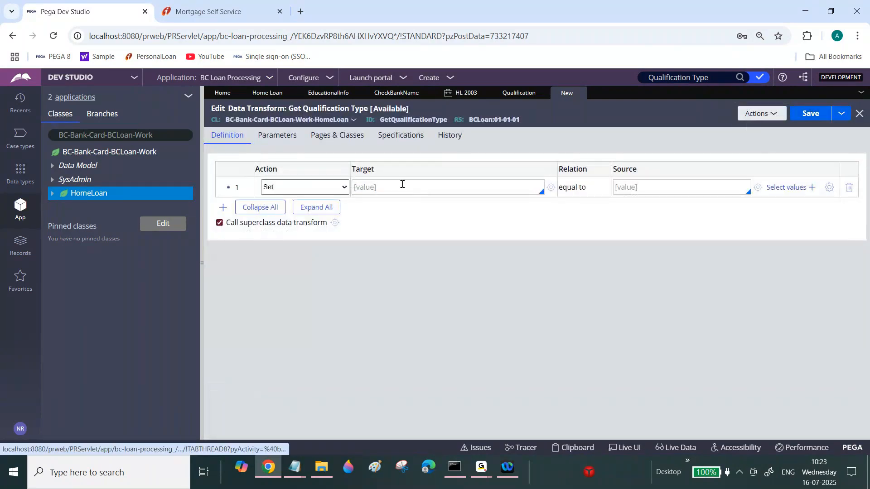
Add a required String parameter named Type to the data transform.
{"action": "left_click", "coordinate": [278, 135]}
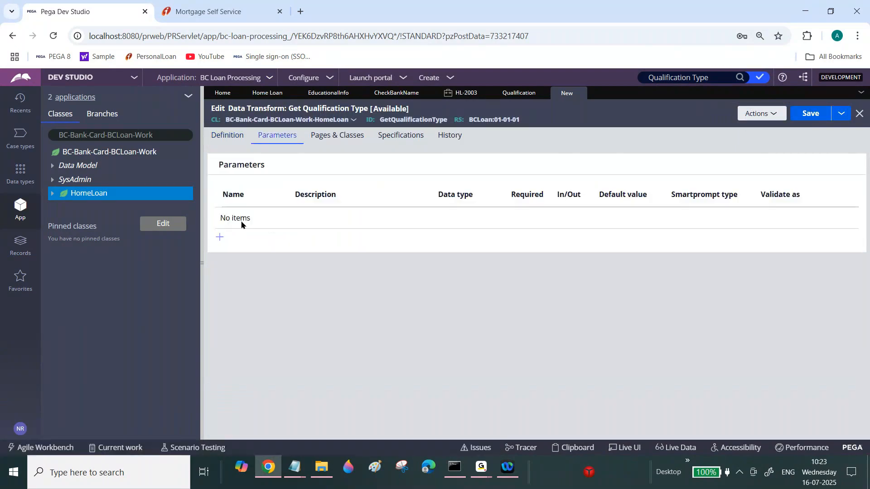
{"action": "left_click", "coordinate": [222, 236]}
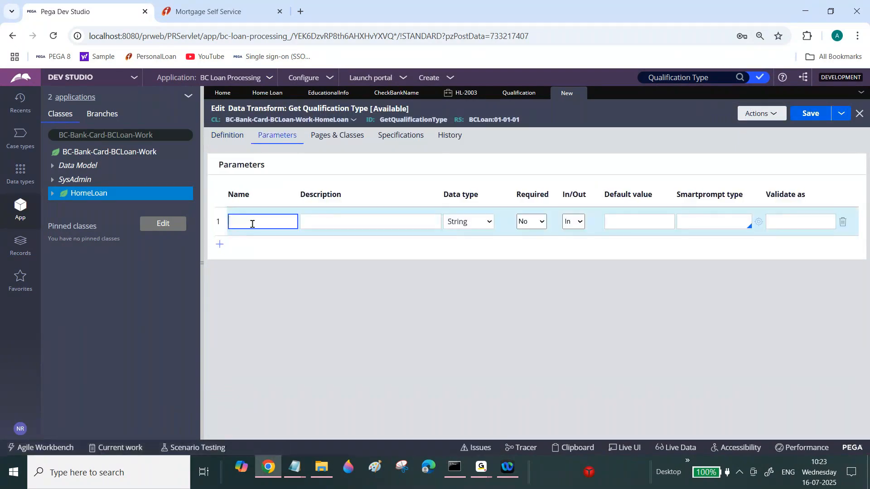
{"action": "type", "text": "Type"}
{"action": "left_click", "coordinate": [527, 223]}
{"action": "left_click", "coordinate": [531, 238]}
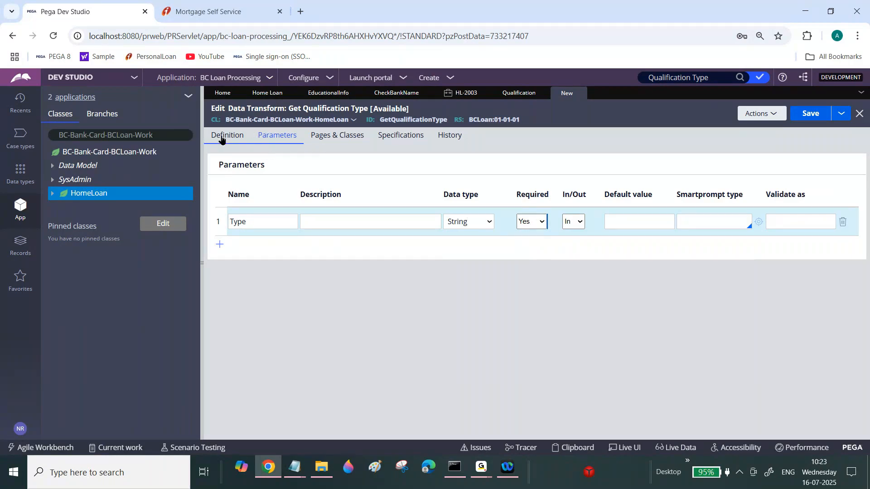
Set .Qualification equal to Param.Type in the data transform and save it.
{"action": "left_click", "coordinate": [221, 136]}
{"action": "left_click", "coordinate": [379, 186]}
{"action": "type", "text": "."}
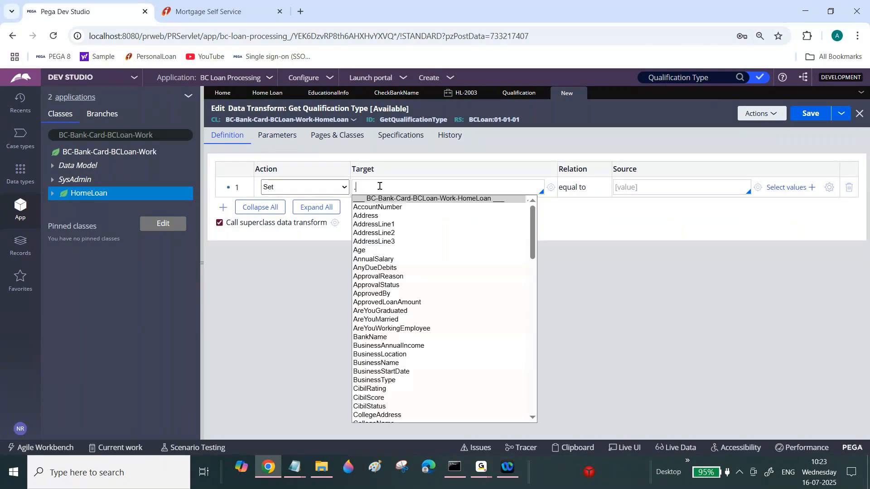
{"action": "type", "text": "Qu"}
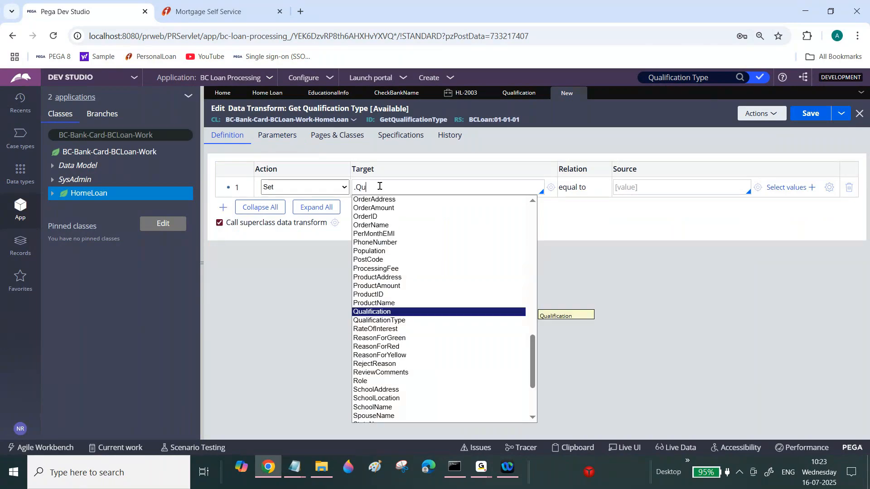
{"action": "left_click", "coordinate": [382, 312]}
{"action": "left_click", "coordinate": [632, 191]}
{"action": "type", "text": "Param"}
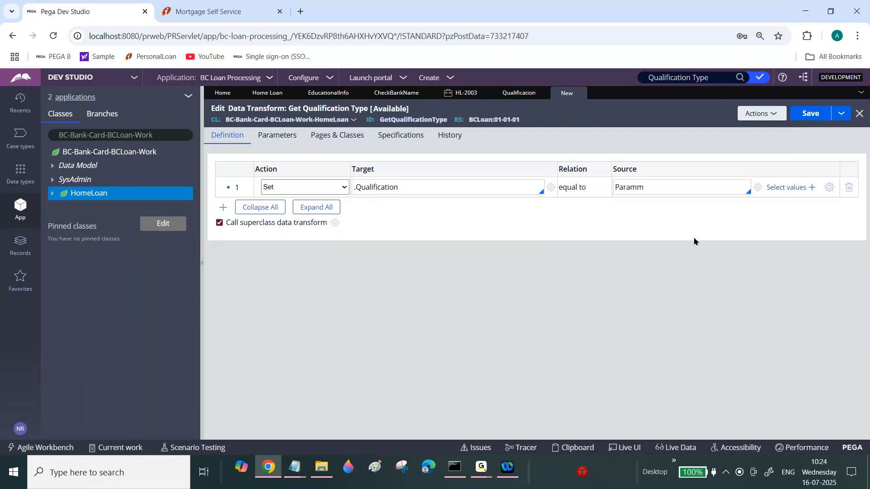
{"action": "type", "text": "."}
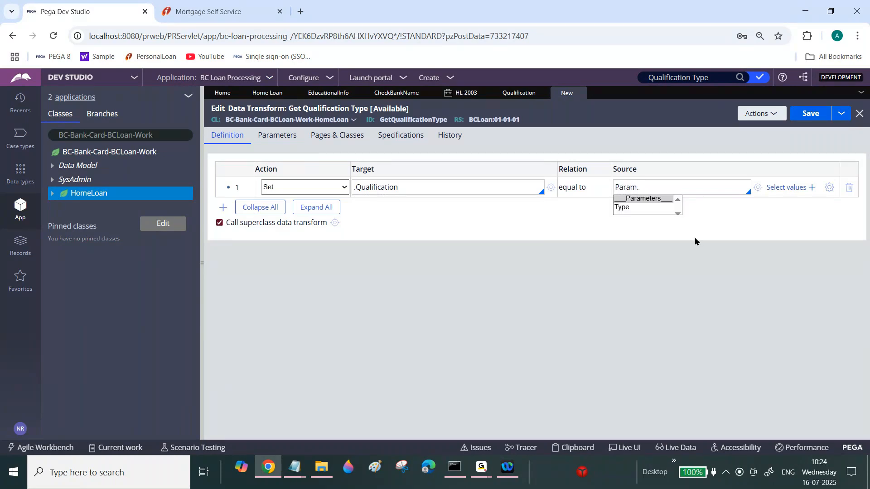
{"action": "left_click", "coordinate": [631, 208]}
{"action": "left_click", "coordinate": [819, 115]}
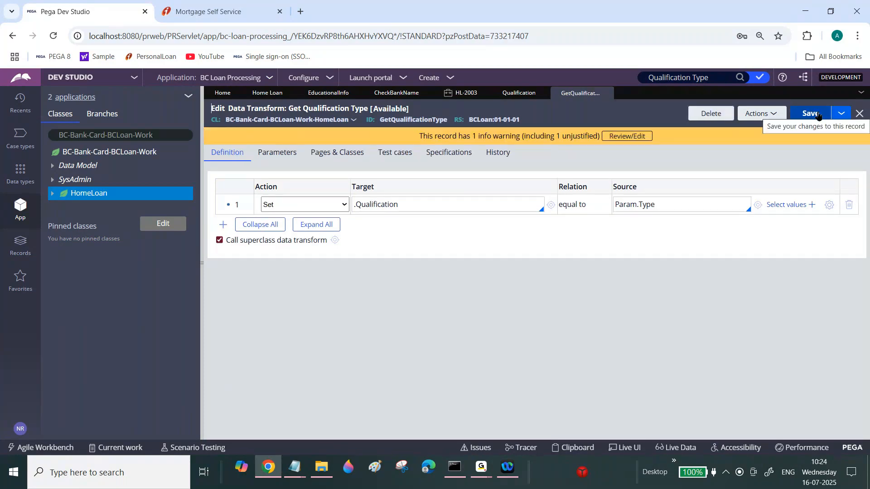
Copy the data transform's ID GetQualificationType from the Get Qualification Type record.
{"action": "triple_click", "coordinate": [413, 204]}
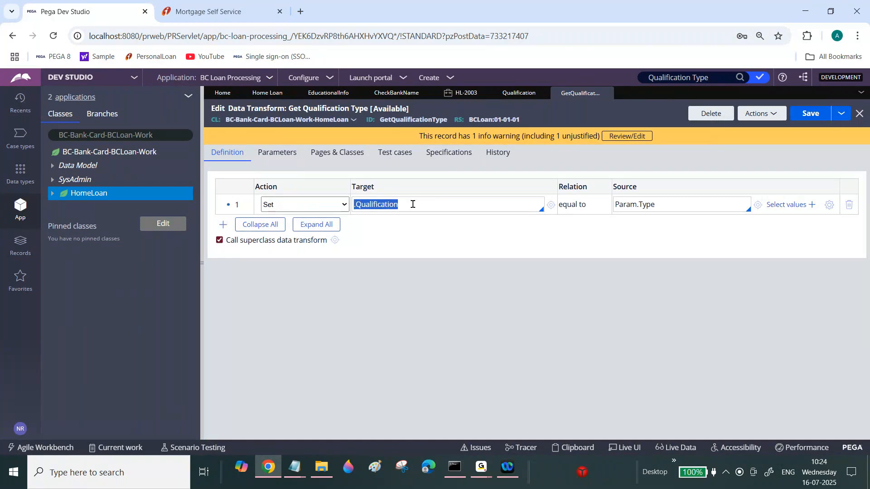
{"action": "triple_click", "coordinate": [670, 204]}
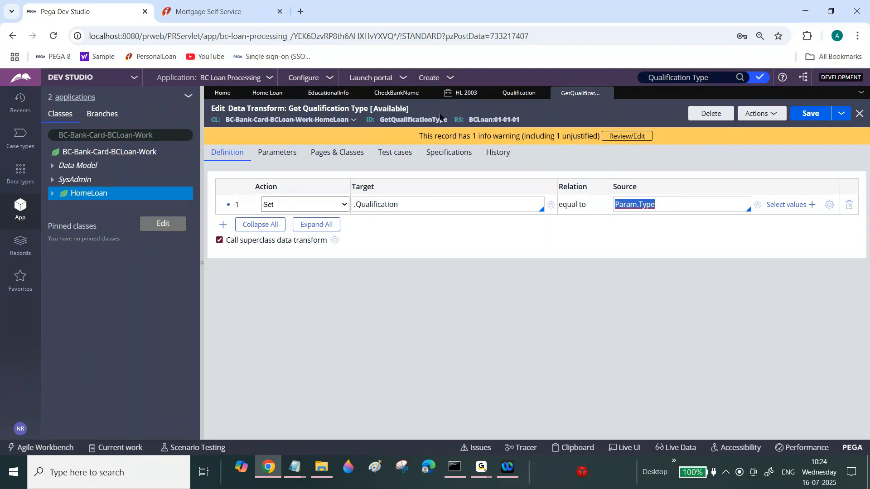
{"action": "left_click", "coordinate": [421, 120]}
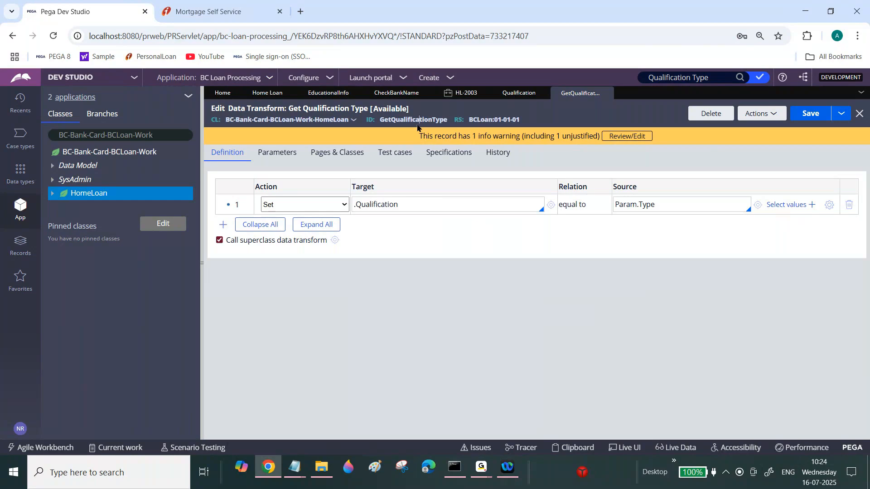
{"action": "double_click", "coordinate": [417, 120]}
{"action": "key", "text": "ctrl+c"}
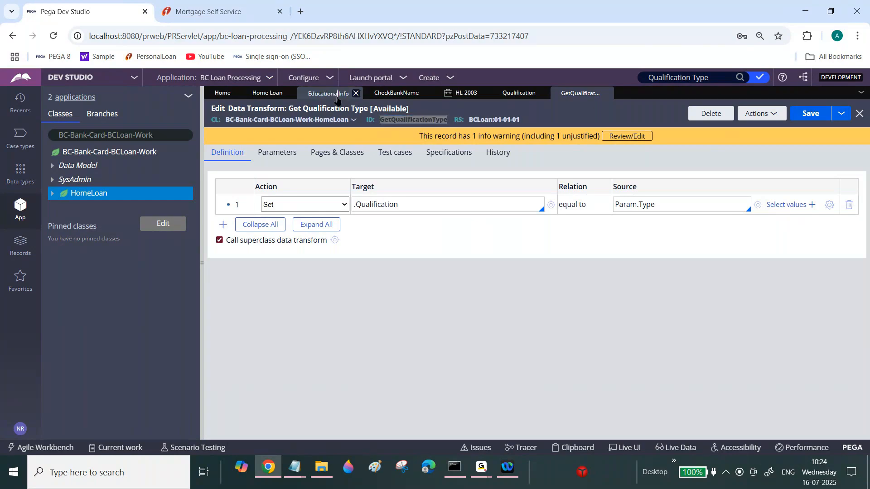
Open the School button's cell properties in the Educational Info section and create an action set triggered on Click.
{"action": "left_click", "coordinate": [329, 93]}
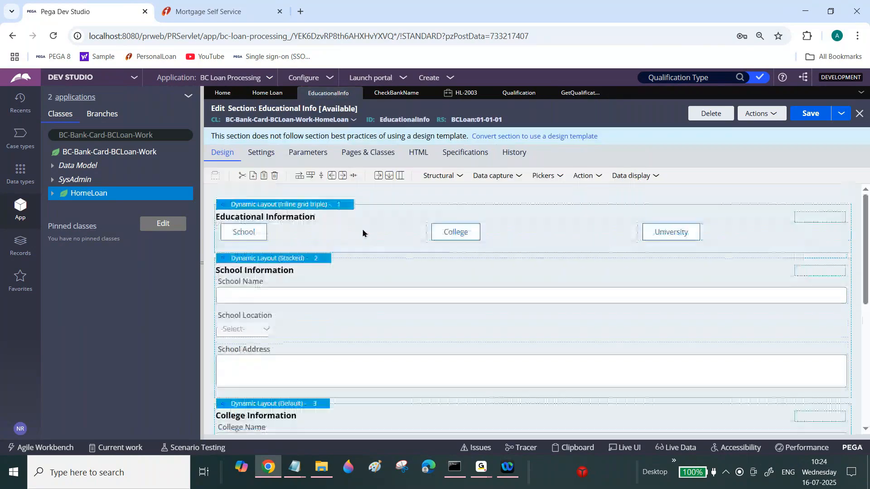
{"action": "double_click", "coordinate": [362, 234]}
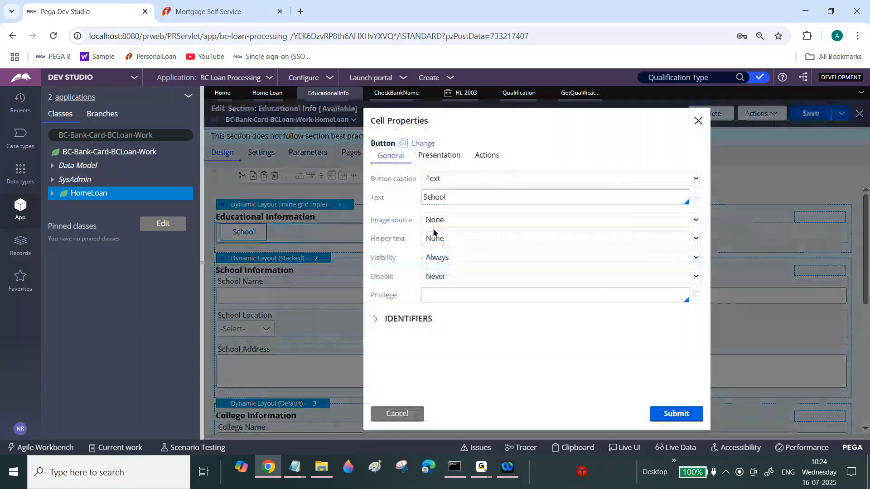
{"action": "left_click", "coordinate": [486, 157]}
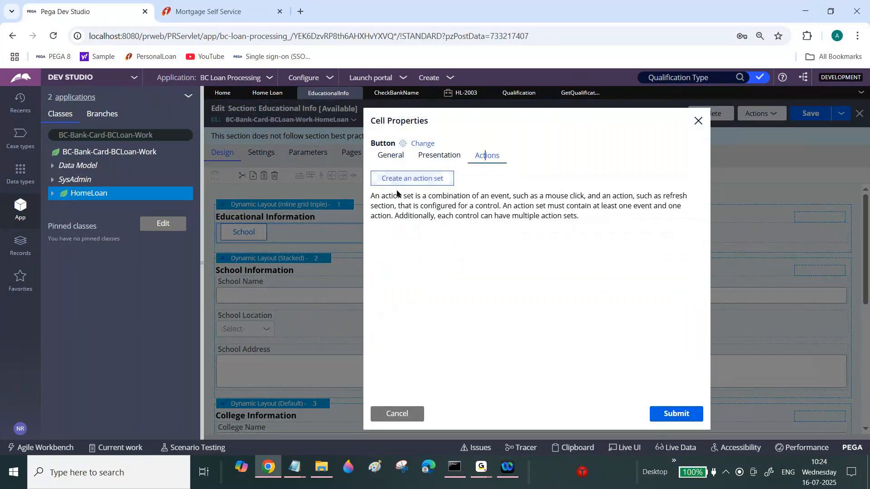
{"action": "left_click", "coordinate": [426, 182]}
{"action": "left_click", "coordinate": [408, 228]}
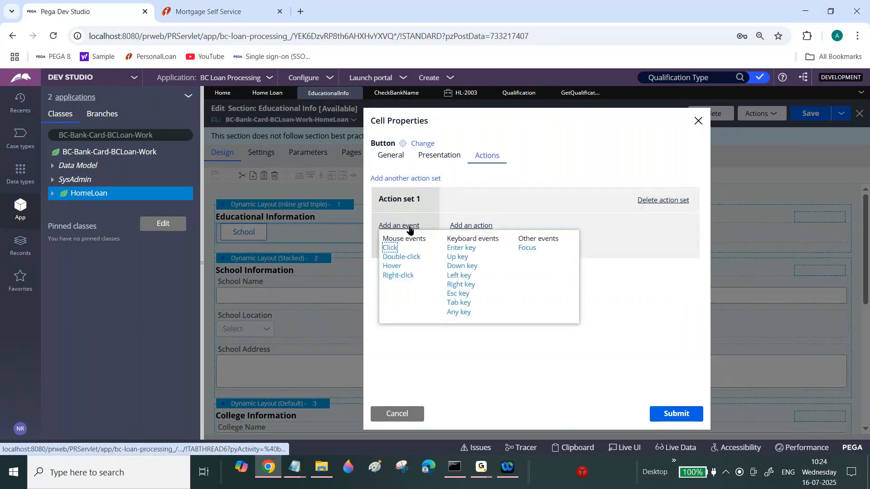
{"action": "left_click", "coordinate": [388, 248]}
Add a Refresh This section action that runs the GetQualificationType data transform.
{"action": "left_click", "coordinate": [461, 228]}
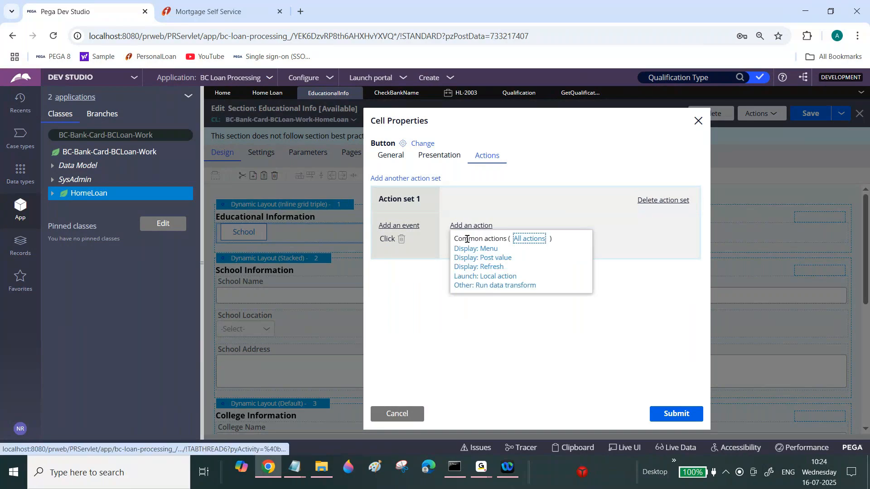
{"action": "left_click", "coordinate": [488, 267]}
{"action": "left_click", "coordinate": [543, 322]}
{"action": "key", "text": "ctrl+v"}
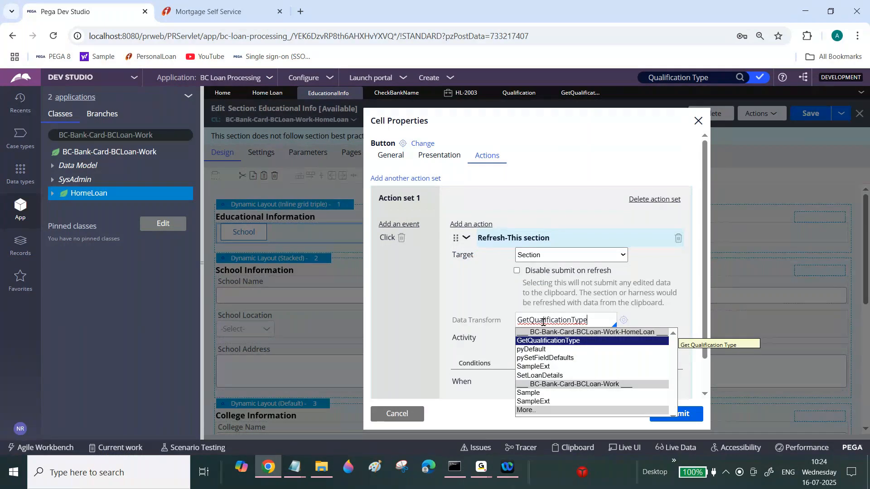
{"action": "key", "text": "Return"}
{"action": "scroll", "coordinate": [635, 304], "scroll_direction": "down", "scroll_amount": 2}
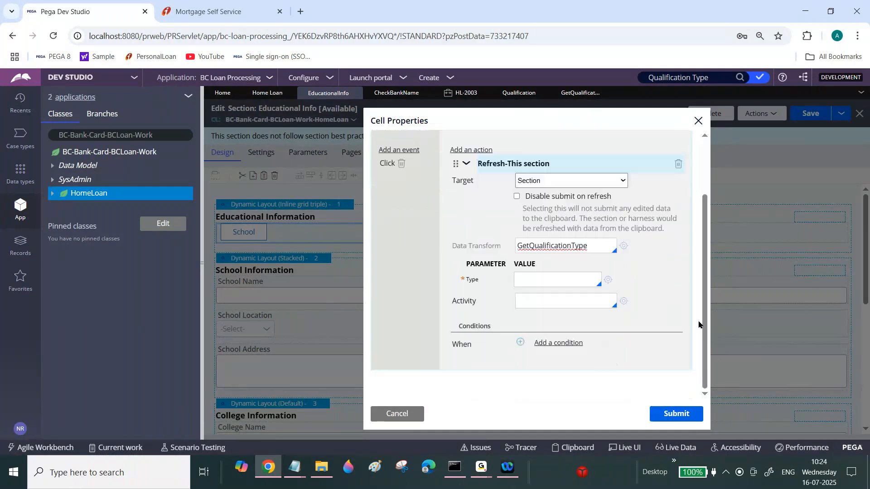
Set the data transform's Type parameter value to School.
{"action": "left_click", "coordinate": [529, 280]}
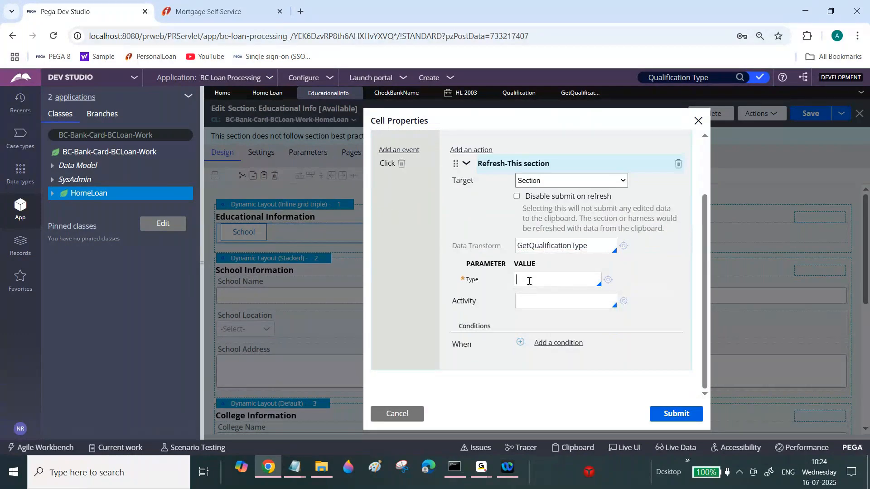
{"action": "type", "text": "School"}
{"action": "left_click_drag", "start_coordinate": [516, 278], "coordinate": [540, 280]}
{"action": "left_click", "coordinate": [547, 279]}
Select the .Qualification target in the Get Qualification Type data transform.
{"action": "left_click", "coordinate": [584, 95]}
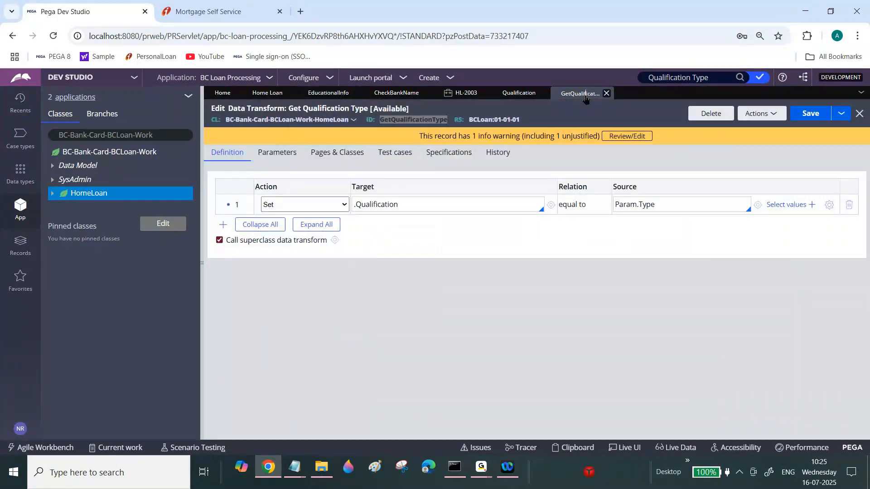
{"action": "triple_click", "coordinate": [367, 205]}
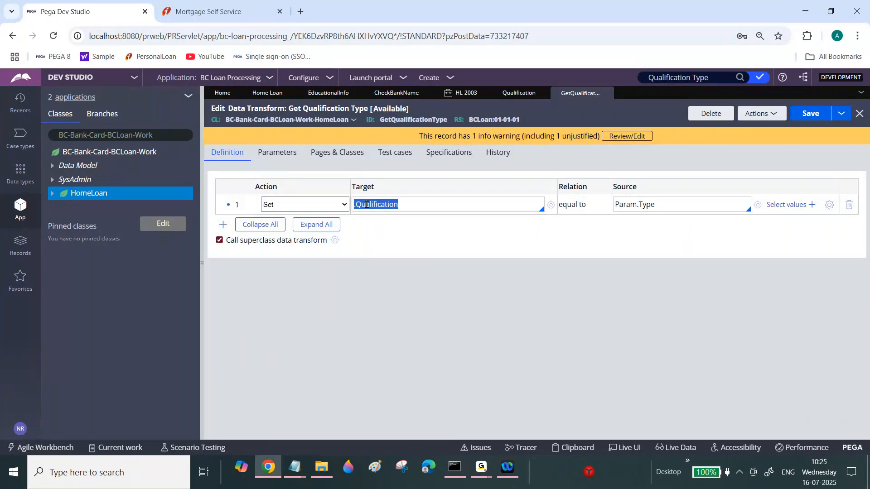
Return to the Educational Info section and submit the School button's action settings.
{"action": "left_click", "coordinate": [334, 96]}
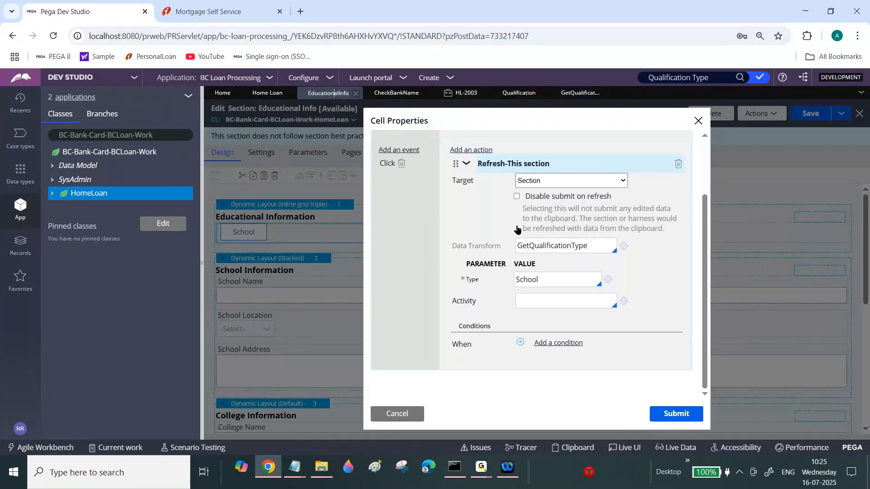
{"action": "left_click", "coordinate": [680, 420]}
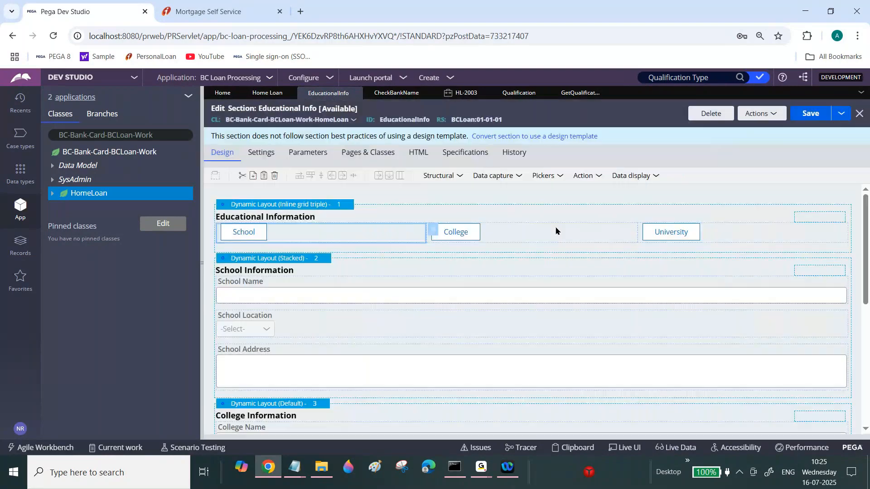
Open the College button's properties and add an action set triggered on Click with a Refresh This section action.
{"action": "double_click", "coordinate": [640, 232]}
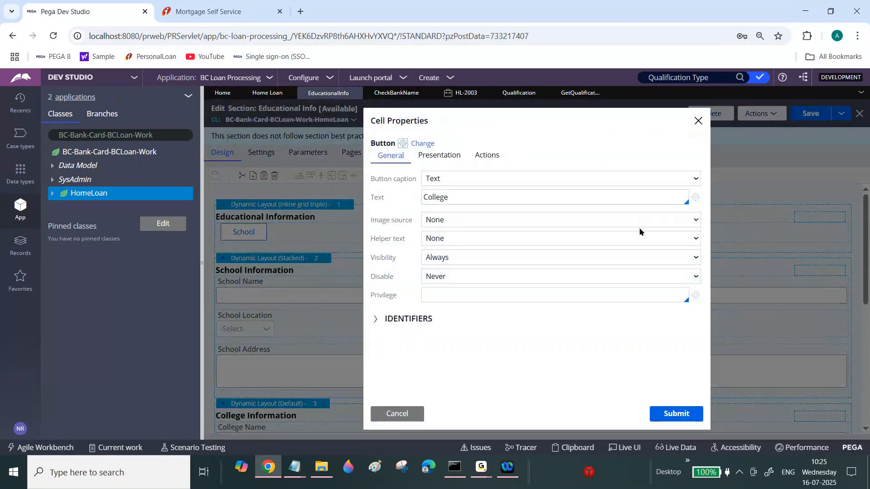
{"action": "left_click", "coordinate": [488, 156]}
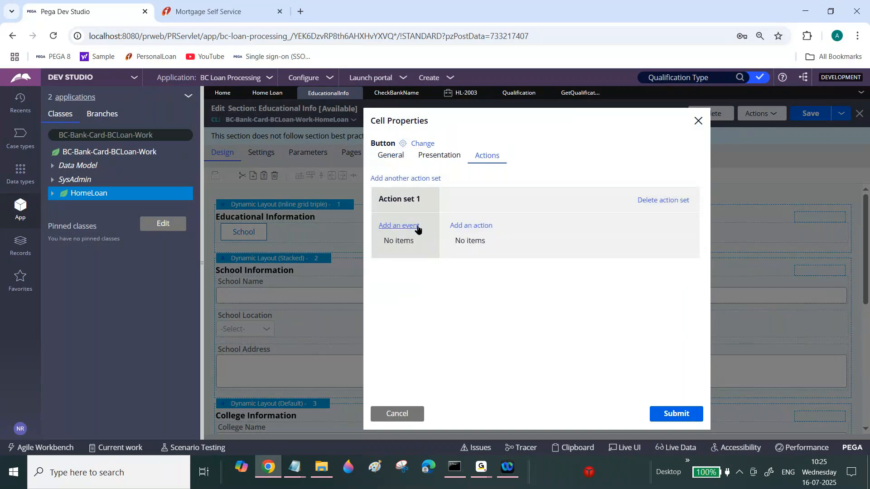
{"action": "left_click", "coordinate": [417, 226]}
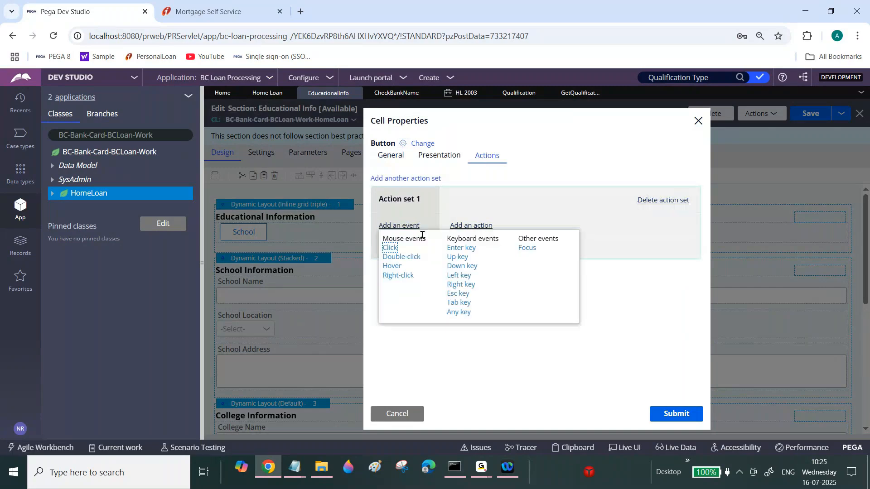
{"action": "left_click", "coordinate": [390, 248]}
{"action": "left_click", "coordinate": [471, 225]}
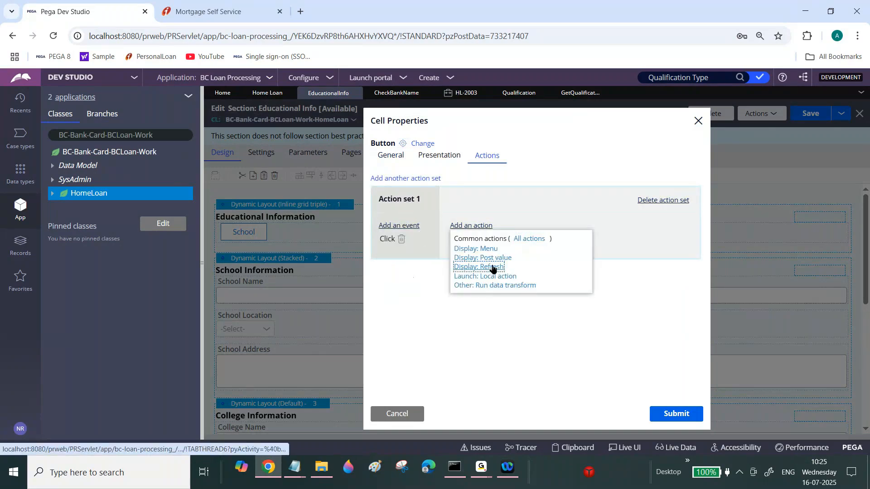
{"action": "left_click", "coordinate": [492, 269]}
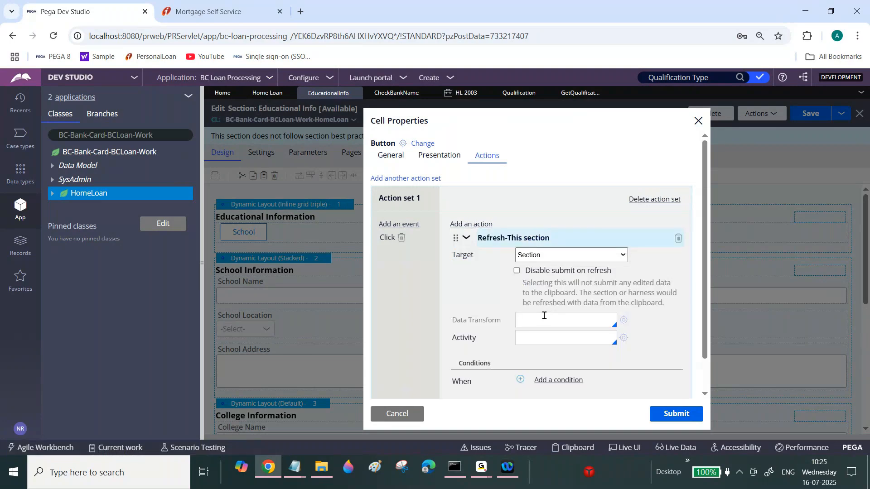
Set the refresh data transform to GetQualificationType with Type College and submit the College button properties.
{"action": "left_click", "coordinate": [544, 316]}
{"action": "type", "text": "v"}
{"action": "key", "text": "BackSpace"}
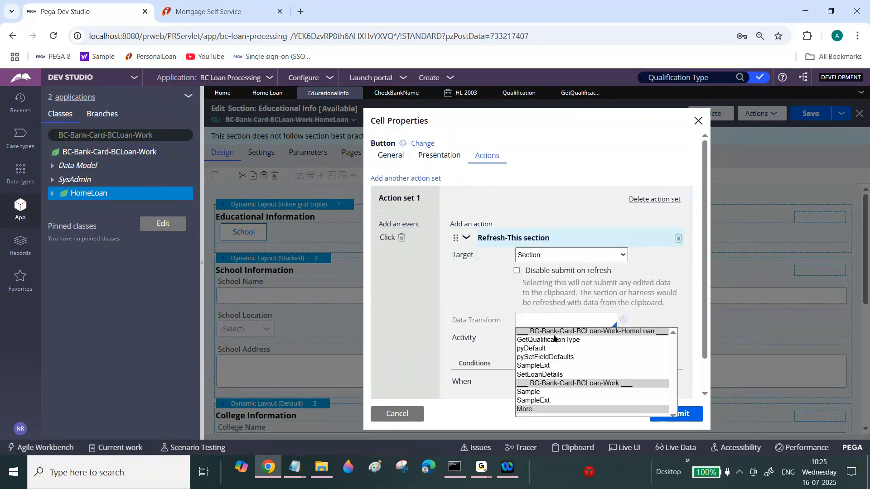
{"action": "left_click", "coordinate": [567, 341]}
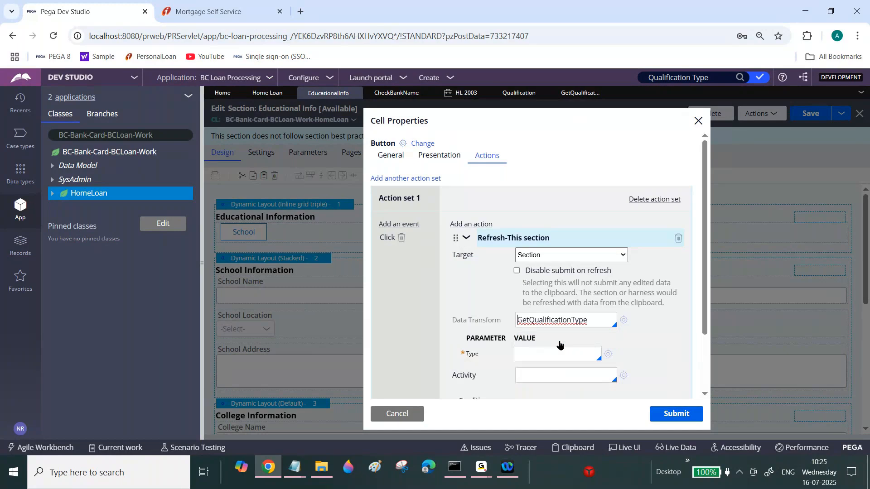
{"action": "left_click", "coordinate": [547, 353]}
{"action": "type", "text": "College"}
{"action": "double_click", "coordinate": [547, 355]}
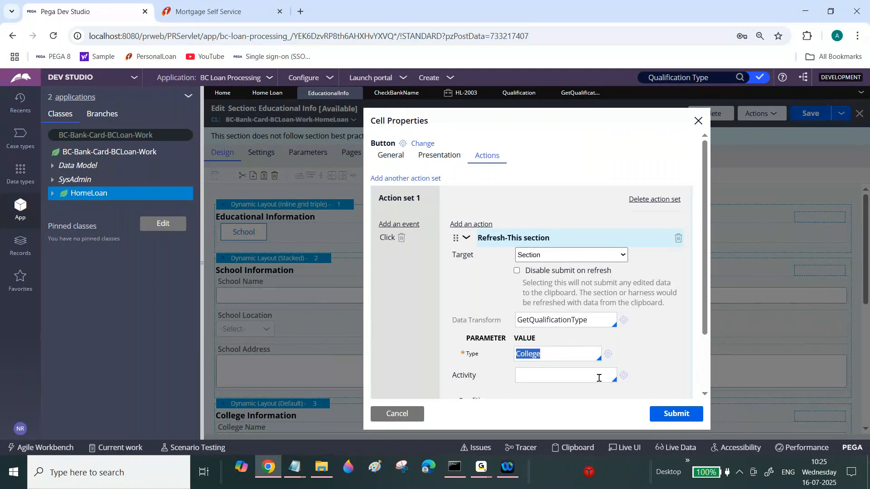
{"action": "left_click", "coordinate": [676, 413]}
Open the University button's properties and create an action set triggered on Click with a Refresh This section action.
{"action": "left_click", "coordinate": [832, 238]}
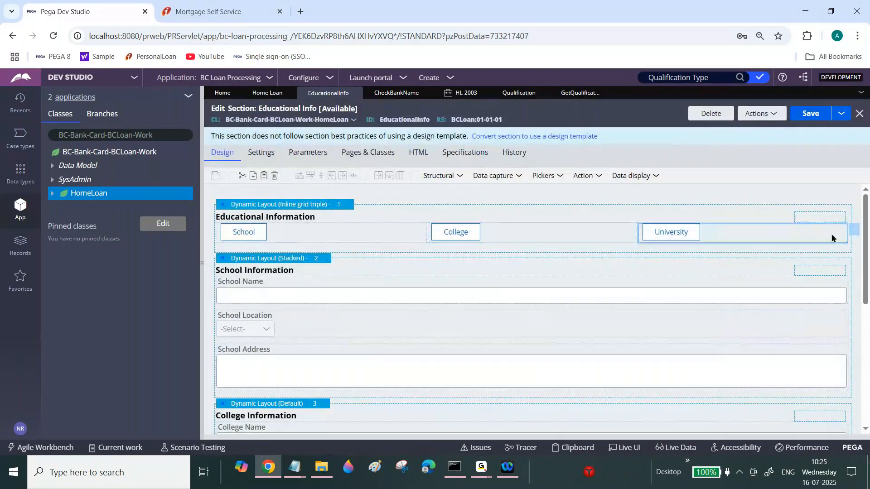
{"action": "left_click", "coordinate": [854, 230]}
{"action": "left_click", "coordinate": [489, 156]}
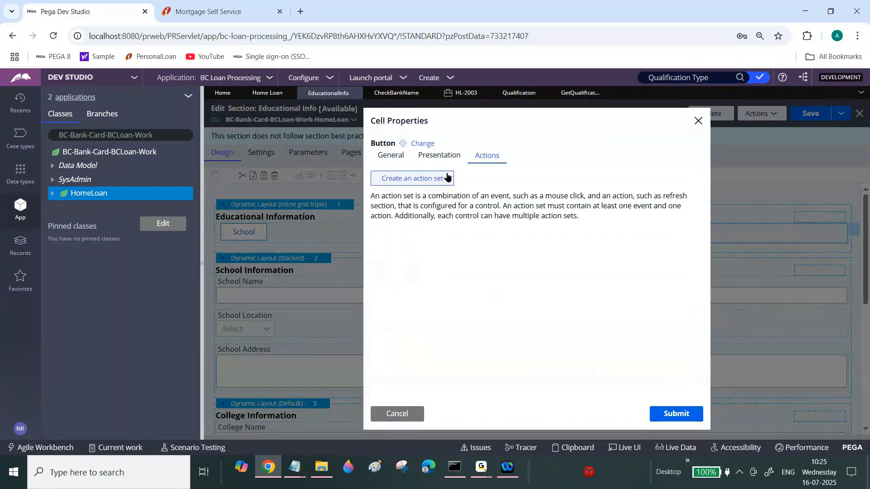
{"action": "left_click", "coordinate": [431, 178]}
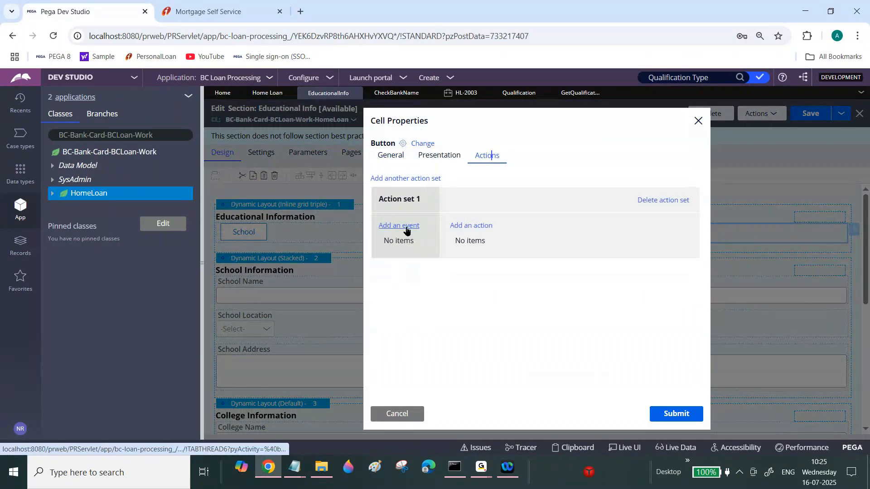
{"action": "left_click", "coordinate": [407, 231]}
{"action": "left_click", "coordinate": [389, 251]}
{"action": "left_click", "coordinate": [469, 230]}
{"action": "left_click", "coordinate": [493, 268]}
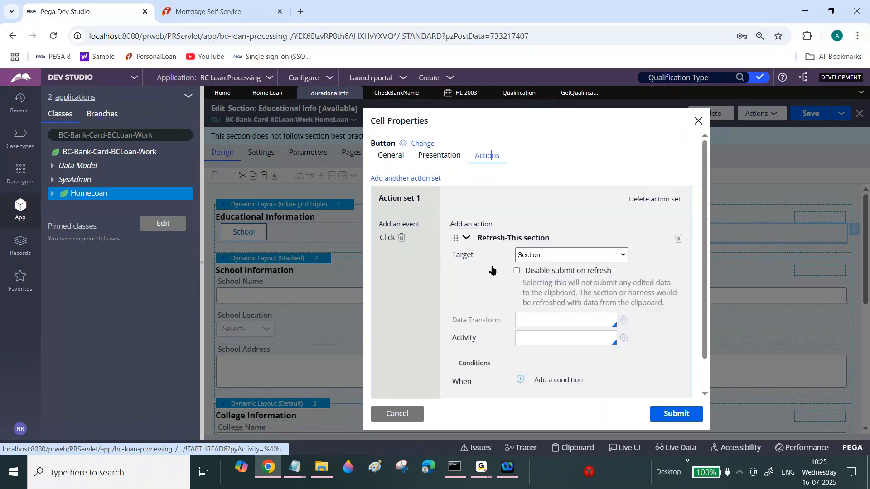
Set the refresh data transform to GetQualificationType with Type University and submit the University button properties.
{"action": "left_click", "coordinate": [547, 321]}
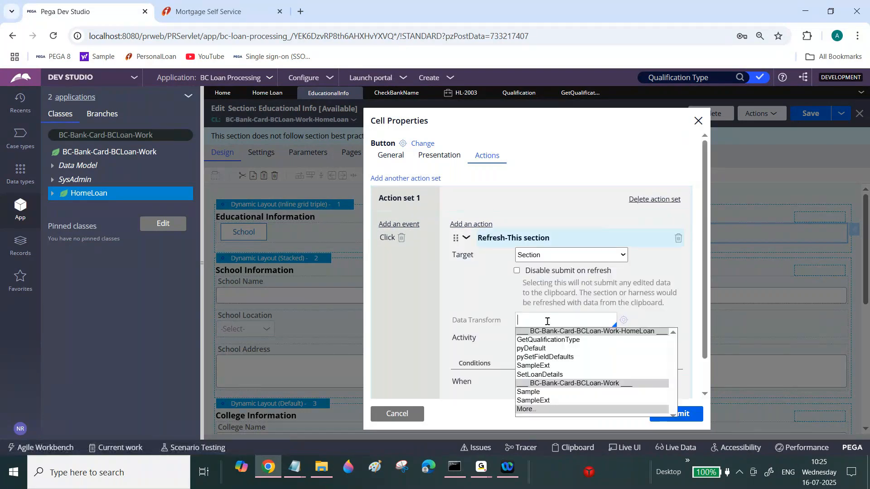
{"action": "left_click", "coordinate": [573, 344]}
{"action": "left_click", "coordinate": [551, 355]}
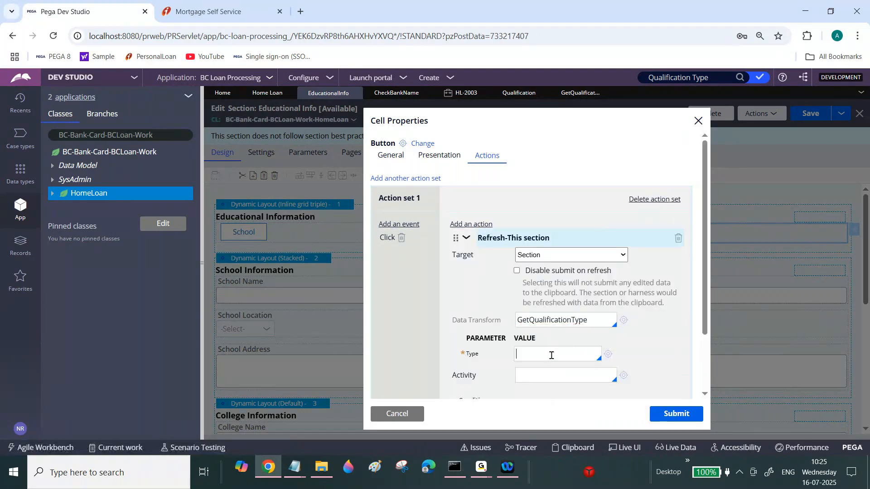
{"action": "type", "text": "Univi"}
{"action": "key", "text": "BackSpace"}
{"action": "type", "text": "ersity"}
{"action": "left_click", "coordinate": [677, 414]}
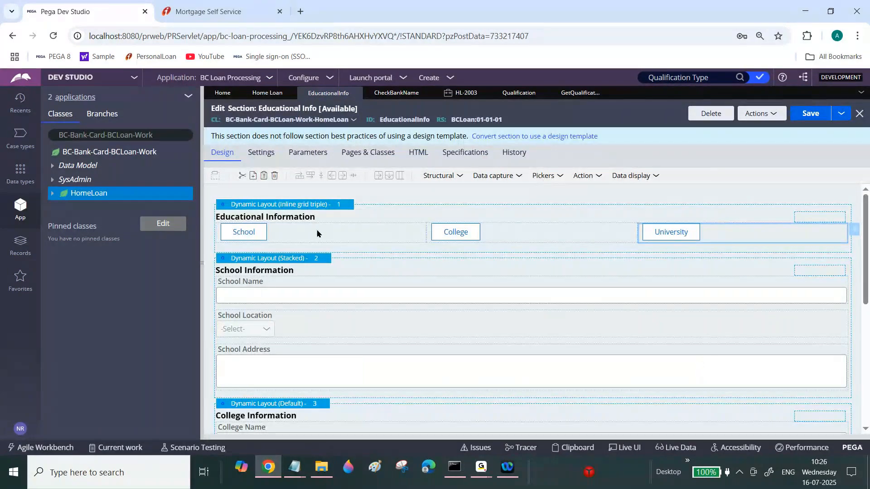
Copy the .Qualification target name from the Get Qualification Type data transform and return to the section.
{"action": "left_click", "coordinate": [575, 95]}
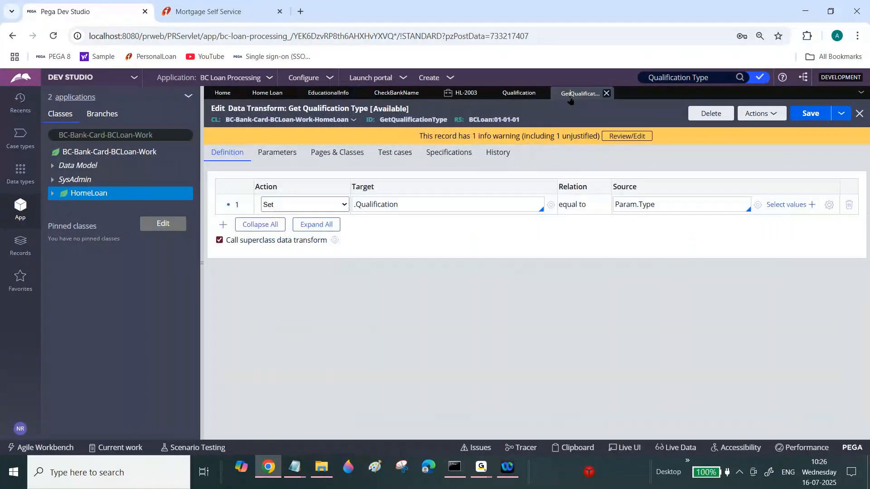
{"action": "left_click", "coordinate": [370, 200]}
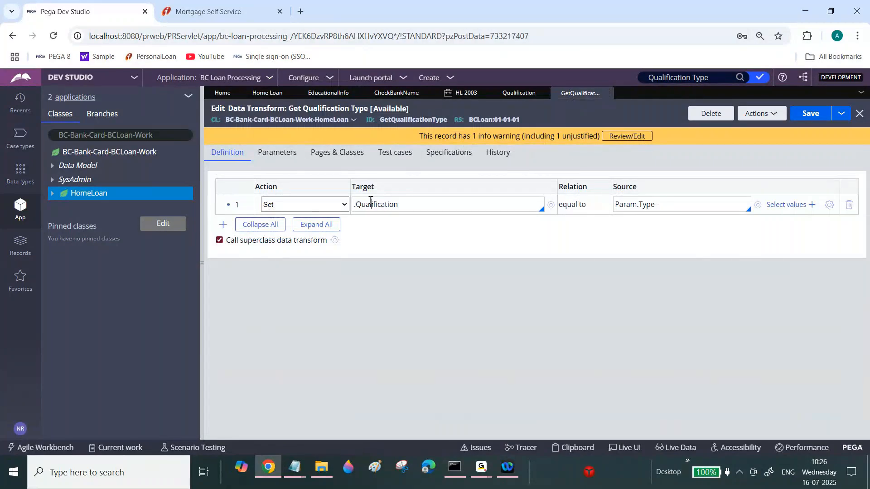
{"action": "triple_click", "coordinate": [371, 201]}
{"action": "key", "text": "ctrl+c"}
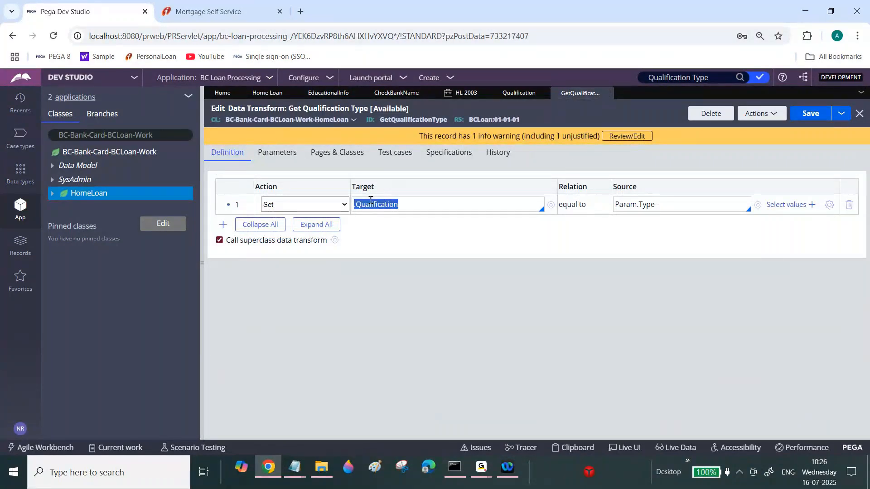
{"action": "left_click", "coordinate": [330, 93]}
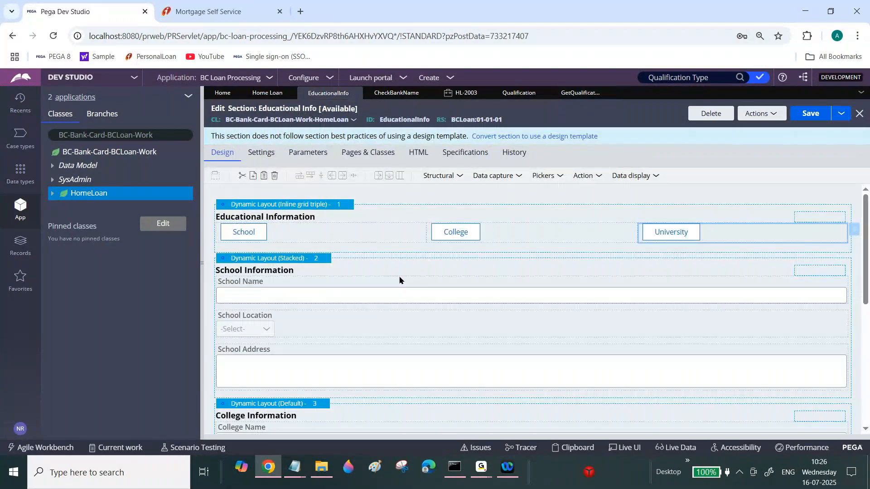
Make the School Information layout visible only when the expression .Qualification = 'School' holds, and submit its properties.
{"action": "left_click", "coordinate": [331, 261]}
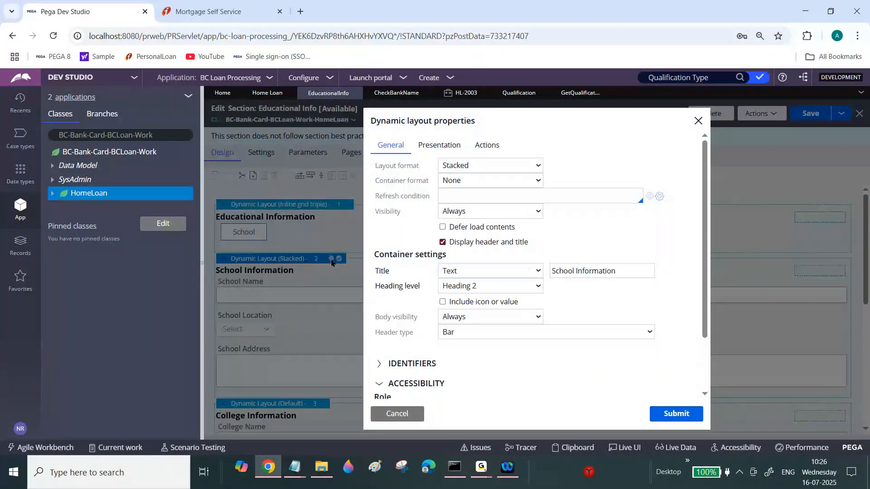
{"action": "left_click", "coordinate": [490, 211]}
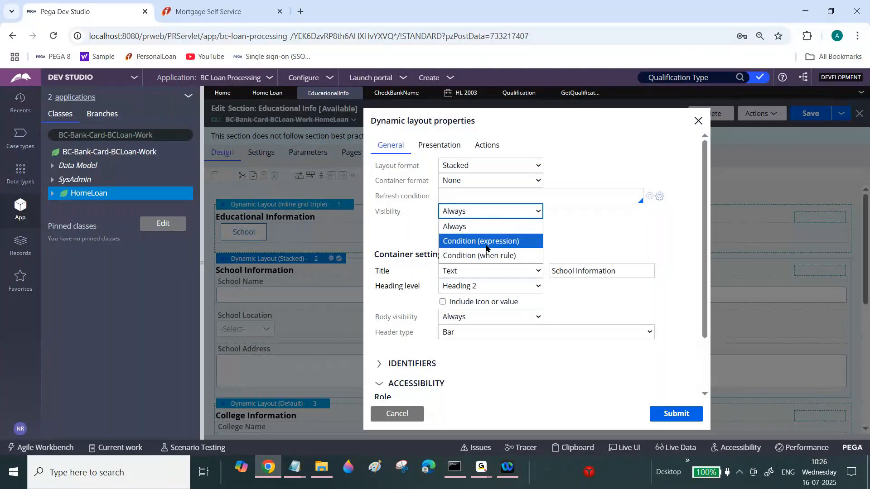
{"action": "left_click", "coordinate": [487, 242]}
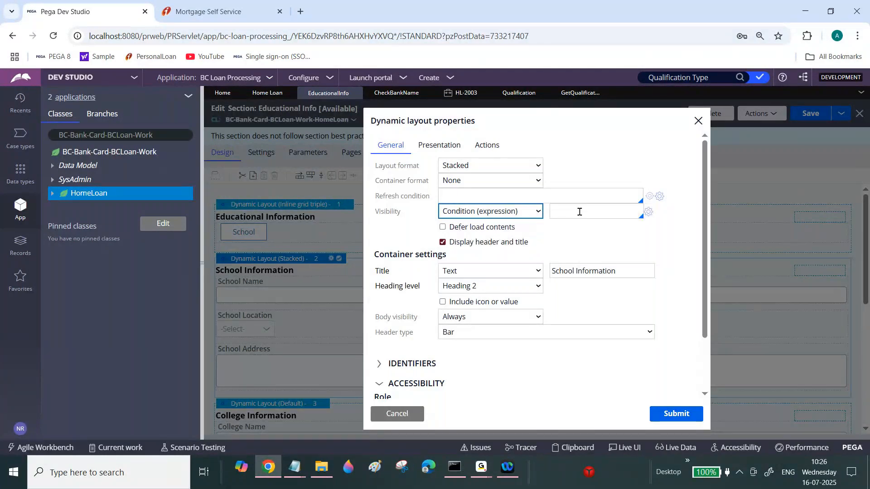
{"action": "left_click", "coordinate": [649, 212]}
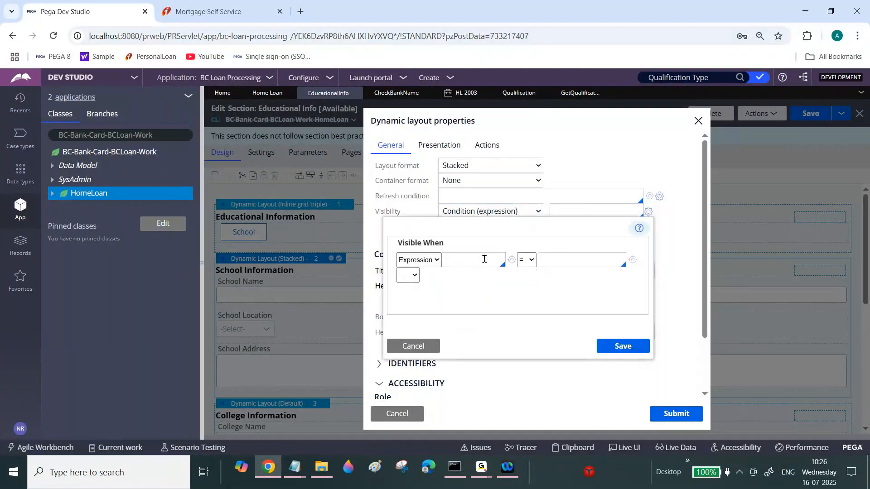
{"action": "key", "text": "ctrl+v"}
{"action": "left_click", "coordinate": [559, 263]}
{"action": "type", "text": "Schoo"}
{"action": "key", "text": "BackSpace"}
{"action": "key", "text": "BackSpace"}
{"action": "key", "text": "BackSpace"}
{"action": "type", "text": "hool"}
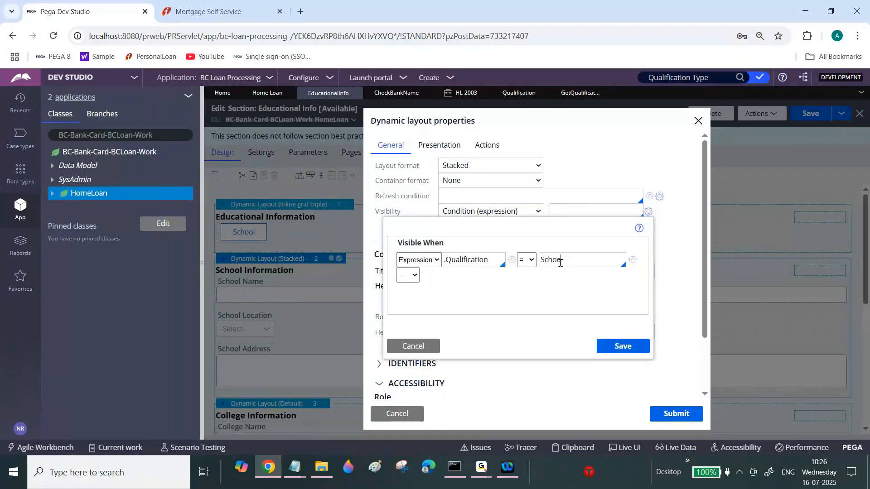
{"action": "left_click", "coordinate": [622, 346]}
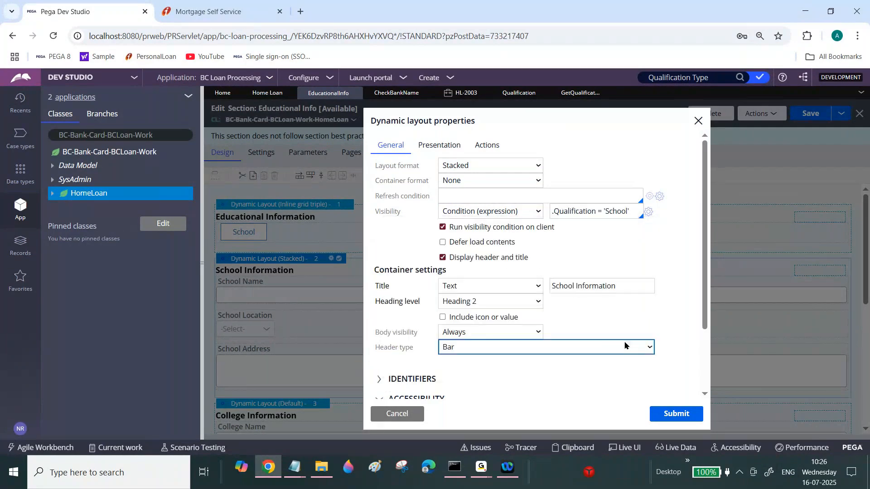
{"action": "double_click", "coordinate": [572, 210]}
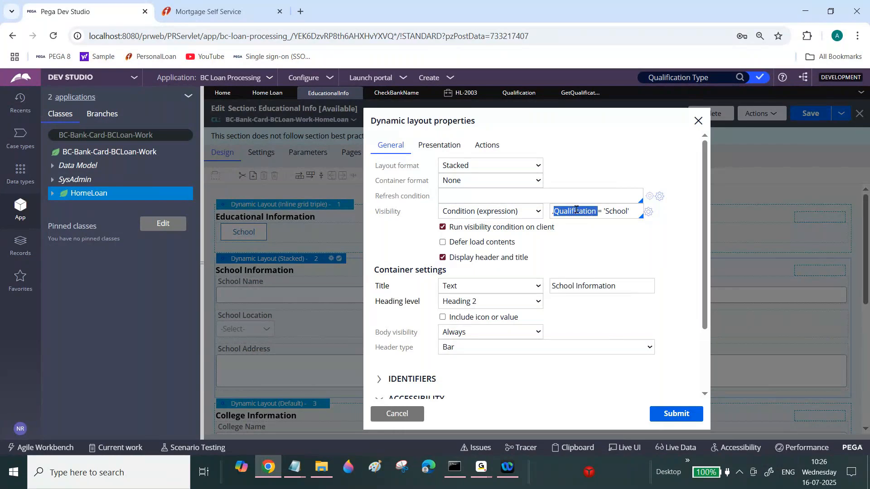
{"action": "double_click", "coordinate": [619, 211]}
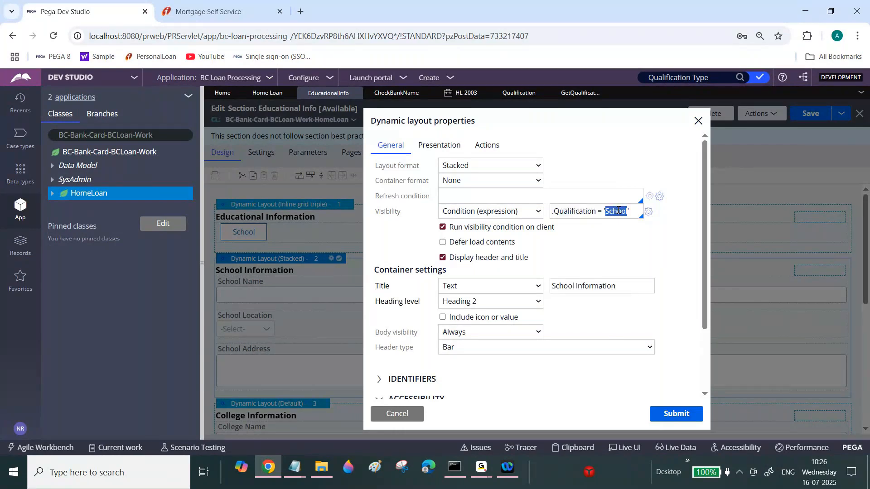
{"action": "double_click", "coordinate": [575, 213]}
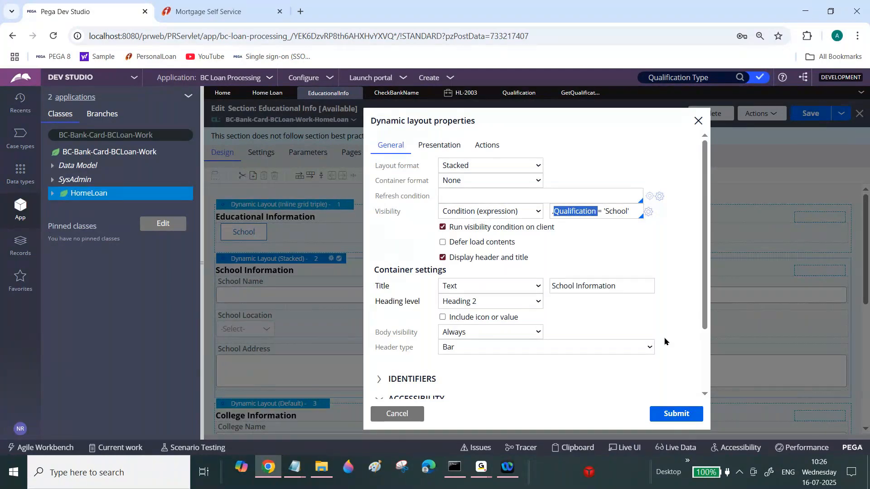
{"action": "left_click", "coordinate": [673, 413]}
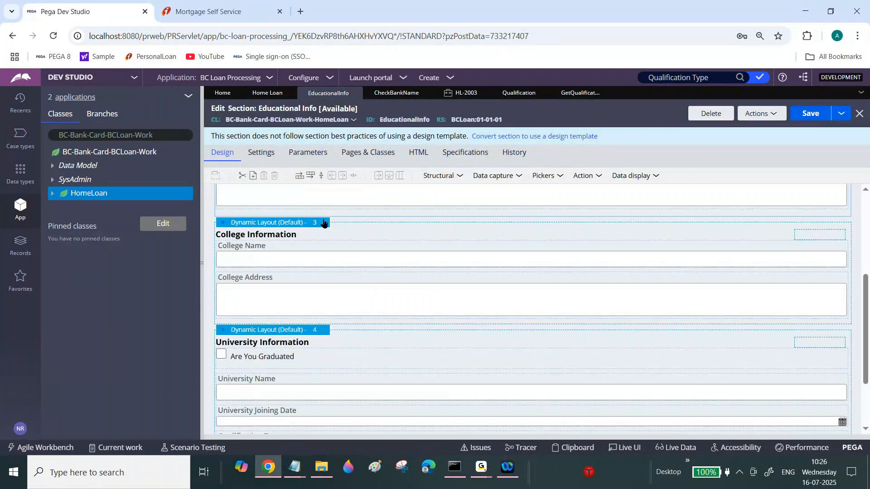
Make the College Information layout visible only when the expression .Qualification = 'College' holds, and submit its properties.
{"action": "double_click", "coordinate": [324, 223]}
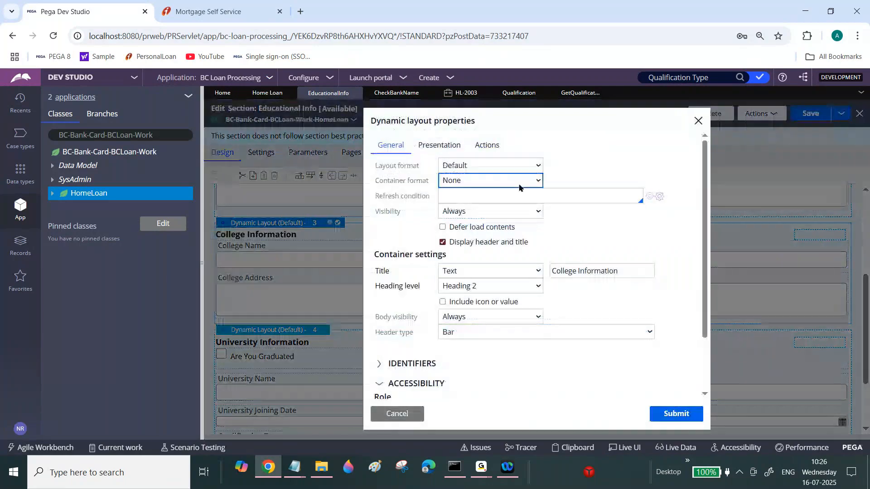
{"action": "left_click", "coordinate": [512, 212]}
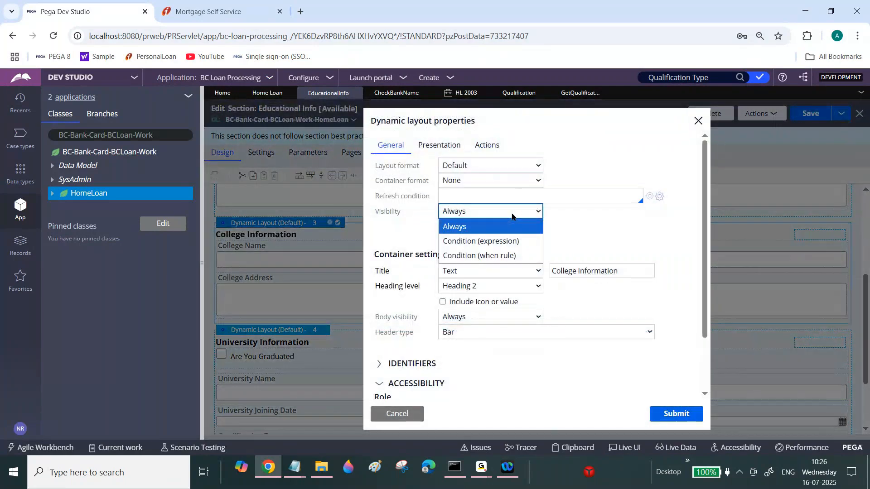
{"action": "left_click", "coordinate": [510, 240]}
{"action": "type", "text": "/"}
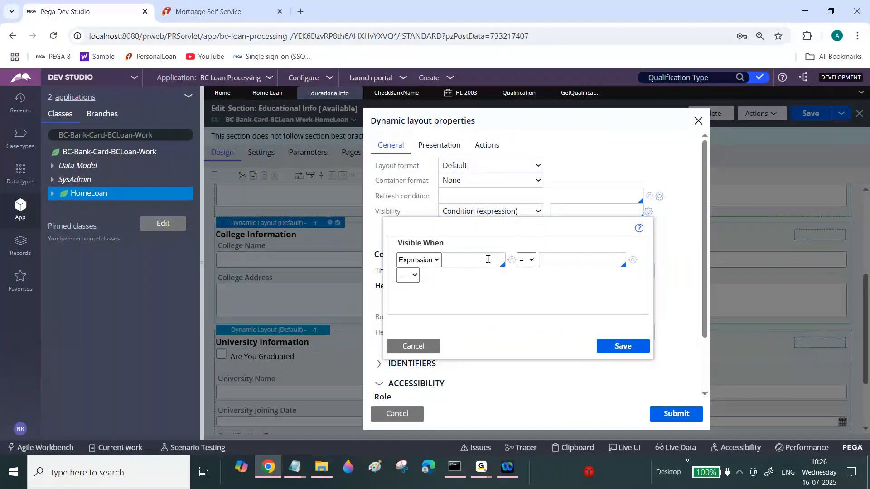
{"action": "type", "text": ".Qu"}
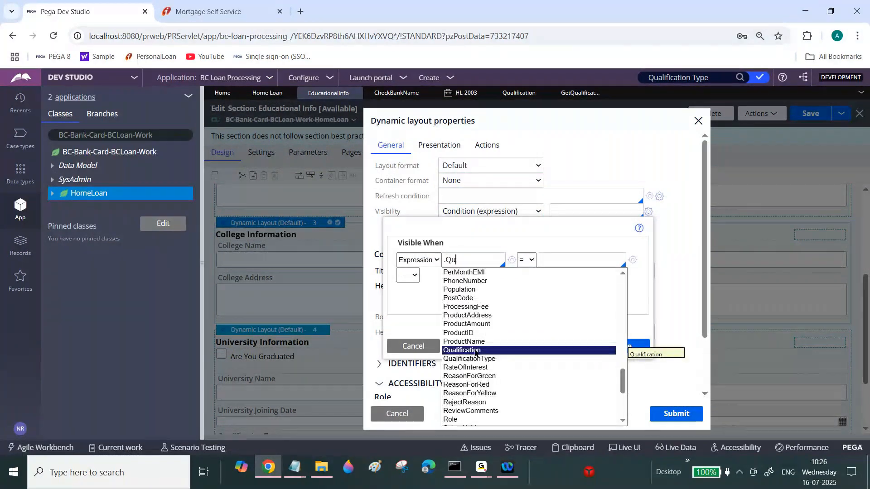
{"action": "left_click", "coordinate": [475, 352]}
{"action": "left_click", "coordinate": [599, 260]}
{"action": "type", "text": "College"}
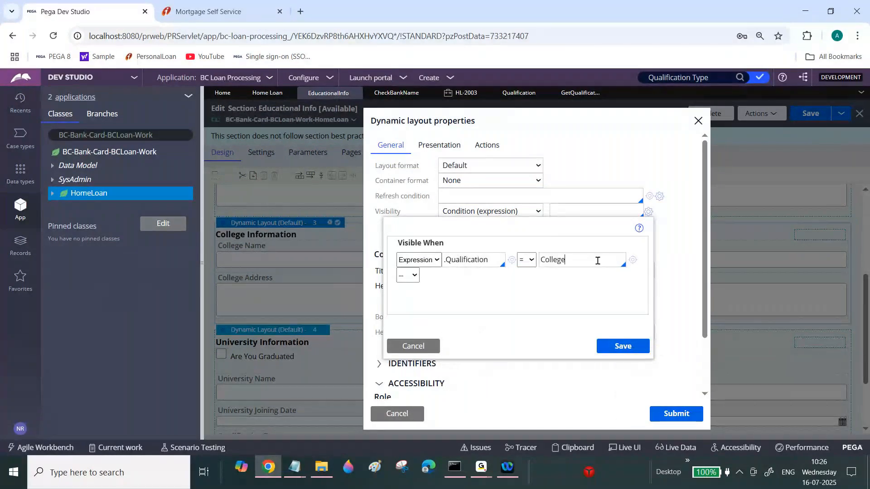
{"action": "left_click", "coordinate": [620, 348]}
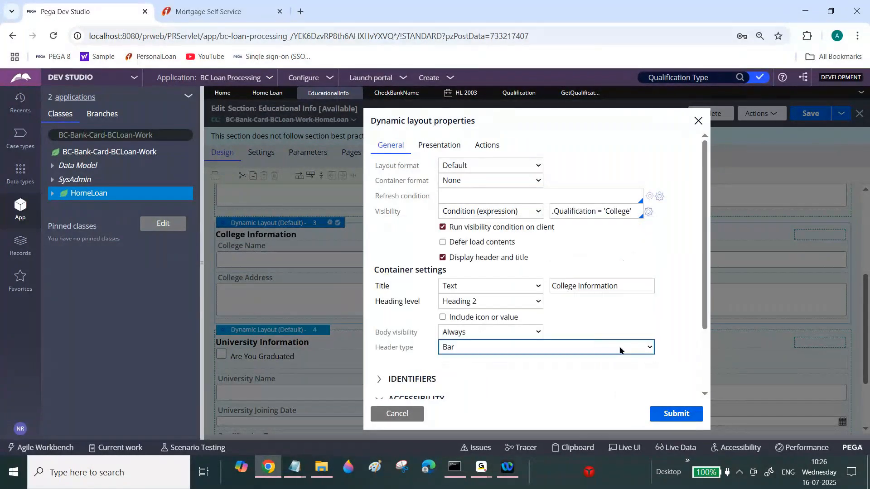
{"action": "left_click", "coordinate": [677, 414]}
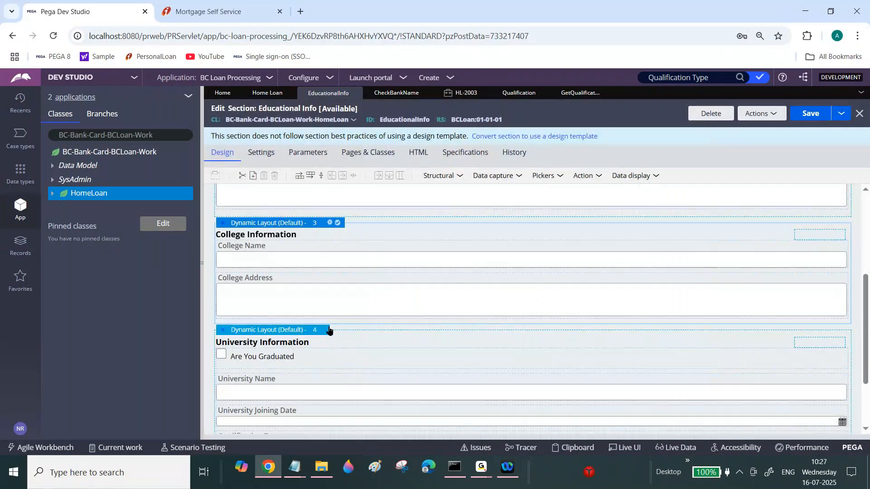
Make the University Information layout visible only when .Qualification = 'University' holds, submit its properties, and save the section.
{"action": "left_click", "coordinate": [330, 330]}
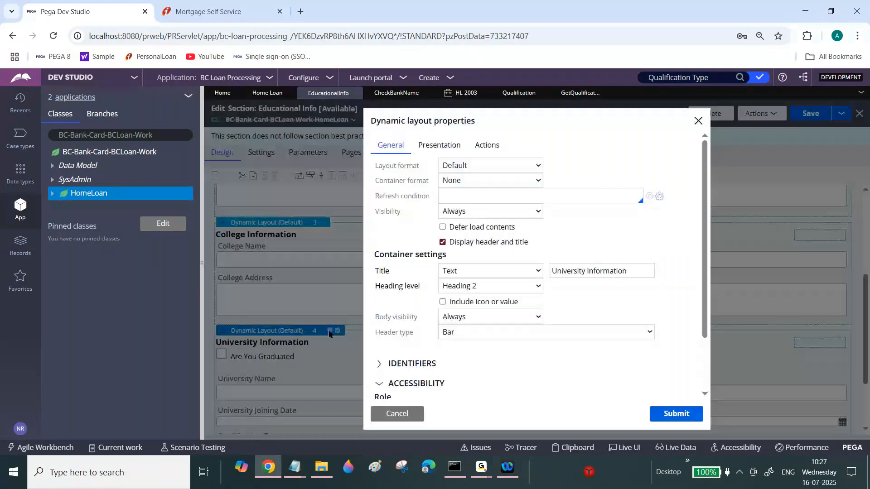
{"action": "left_click", "coordinate": [535, 212]}
{"action": "left_click", "coordinate": [501, 241]}
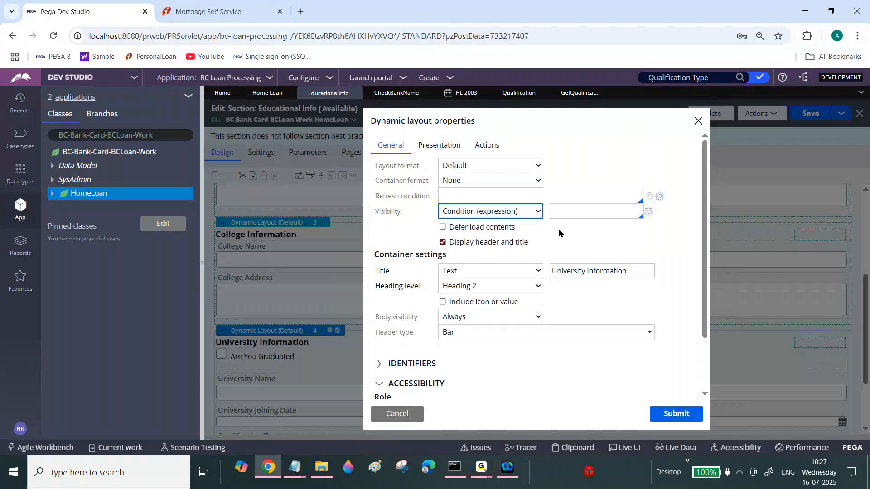
{"action": "left_click", "coordinate": [585, 210]}
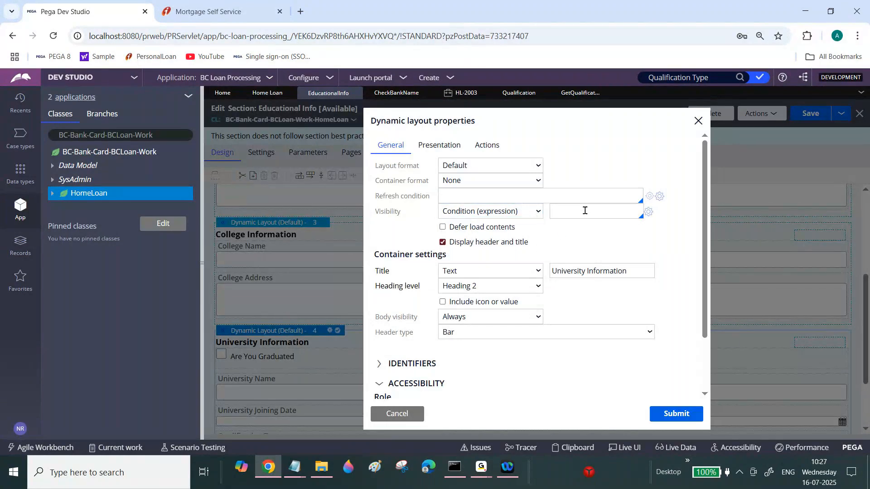
{"action": "left_click", "coordinate": [648, 211]}
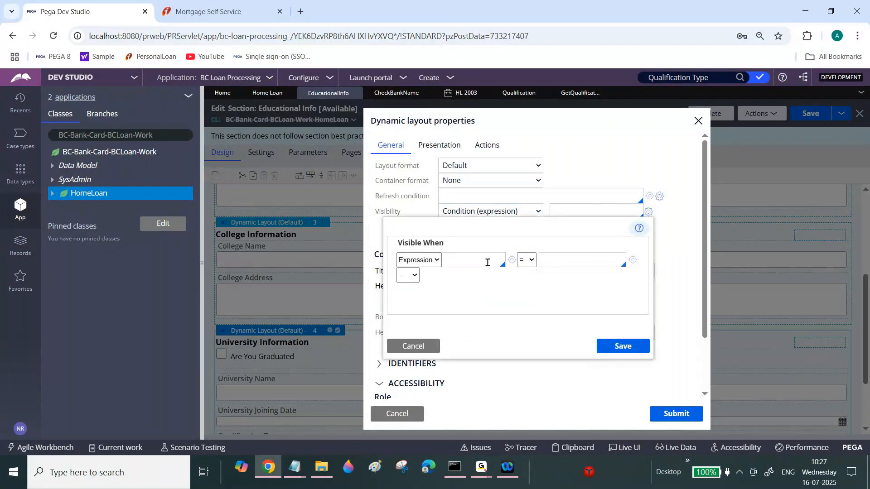
{"action": "type", "text": ".Qu"}
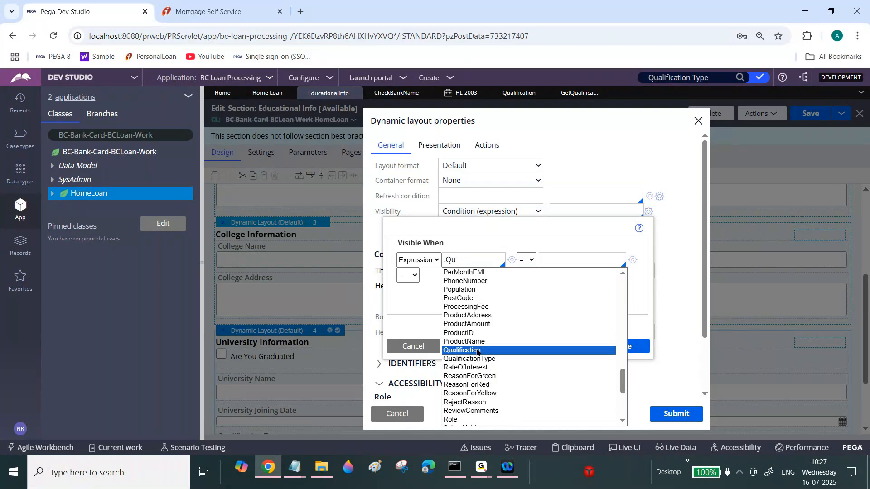
{"action": "left_click", "coordinate": [477, 351]}
{"action": "left_click", "coordinate": [561, 264]}
{"action": "type", "text": "Uni"}
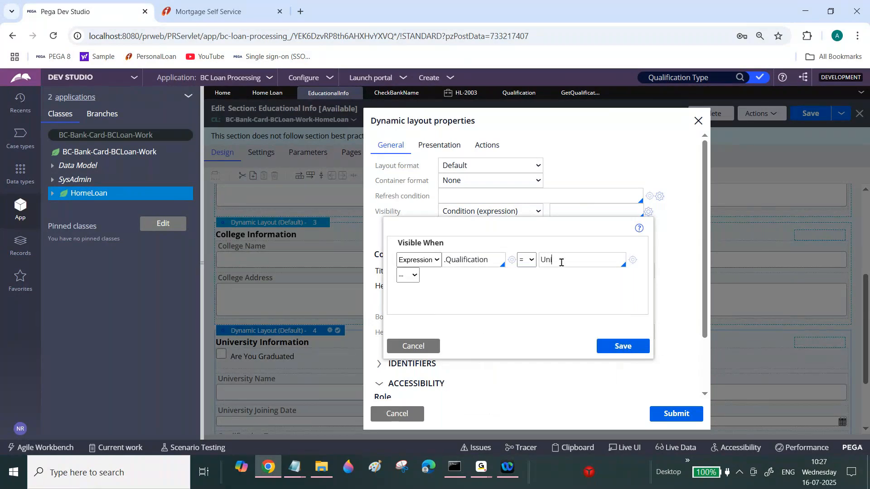
{"action": "type", "text": "versity"}
{"action": "left_click", "coordinate": [620, 349]}
{"action": "left_click", "coordinate": [673, 414]}
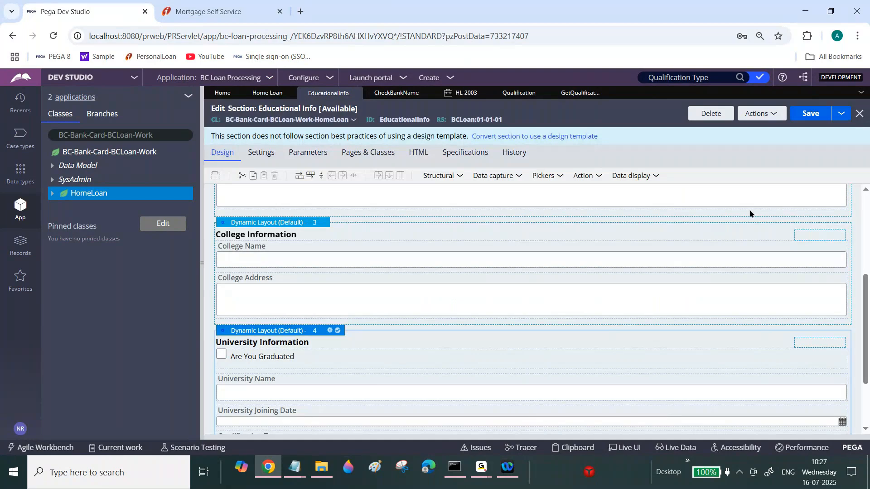
{"action": "left_click", "coordinate": [811, 114]}
Refresh case HL-2003 and open its Educational Info assignment.
{"action": "left_click", "coordinate": [464, 94]}
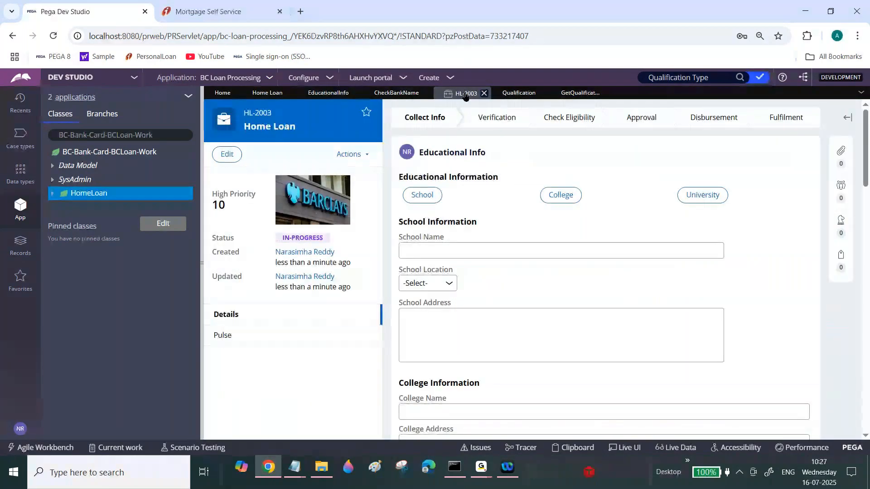
{"action": "left_click", "coordinate": [352, 155]}
{"action": "left_click", "coordinate": [310, 245]}
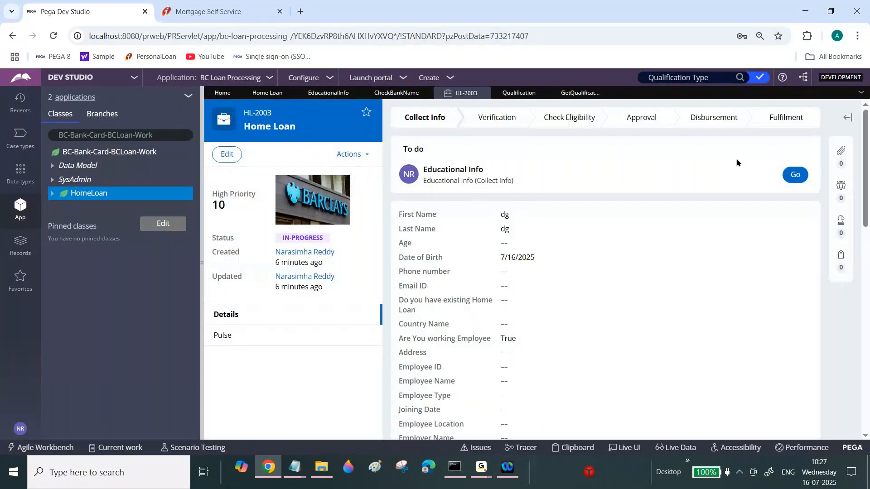
{"action": "left_click", "coordinate": [796, 175]}
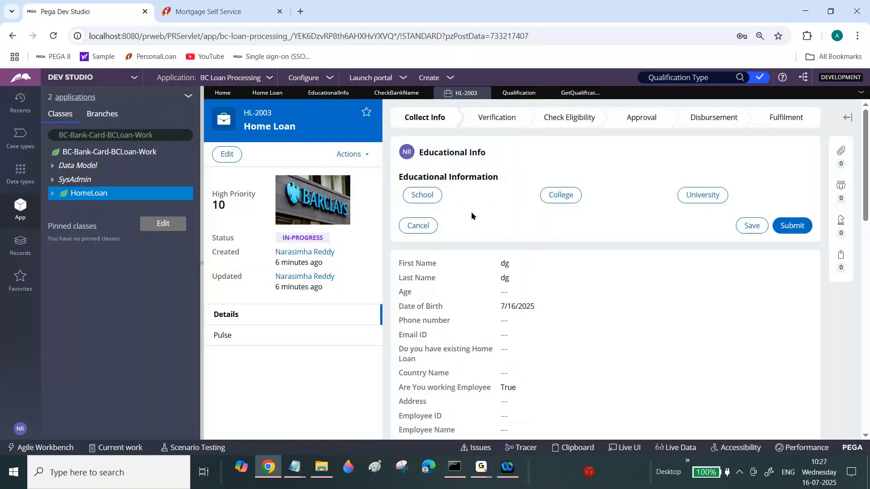
Test the School, College and University buttons in the Educational Info assignment.
{"action": "left_click", "coordinate": [435, 202]}
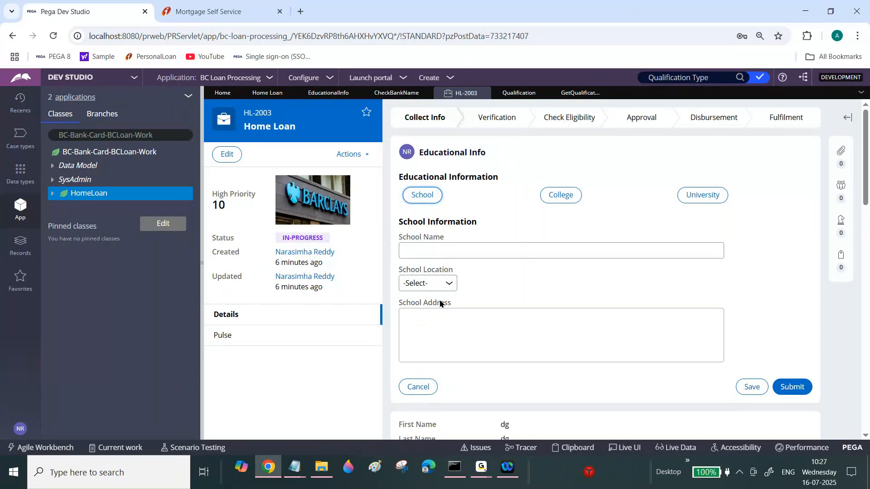
{"action": "left_click", "coordinate": [206, 11]}
{"action": "left_click", "coordinate": [131, 3]}
{"action": "left_click", "coordinate": [568, 198]}
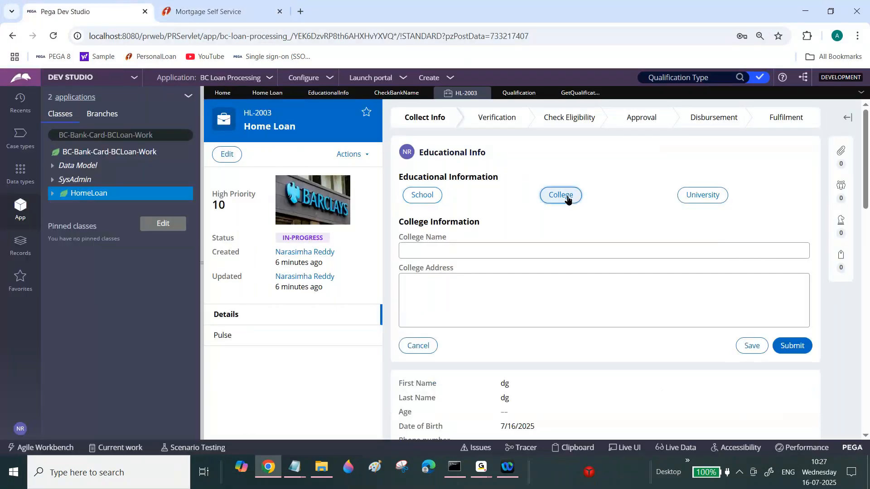
{"action": "left_click", "coordinate": [693, 198]}
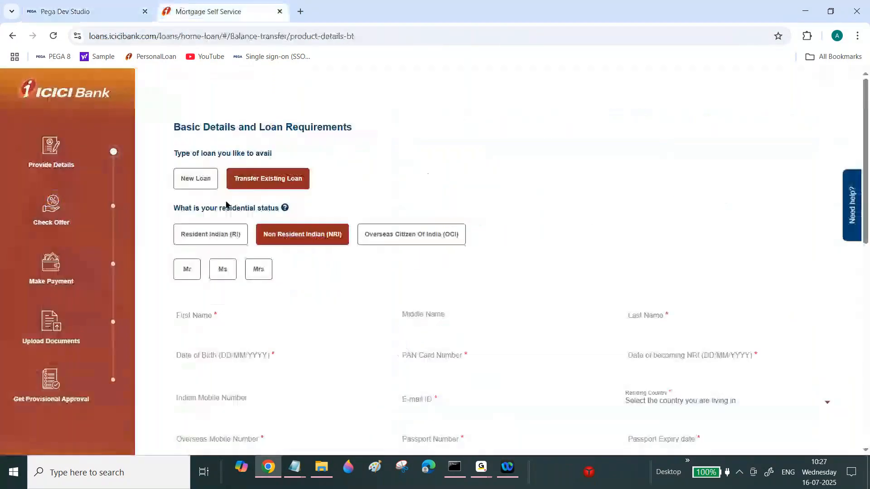
Switch to the ICICI Bank loan page to compare its residential status buttons, then return to the case.
{"action": "left_click", "coordinate": [209, 11]}
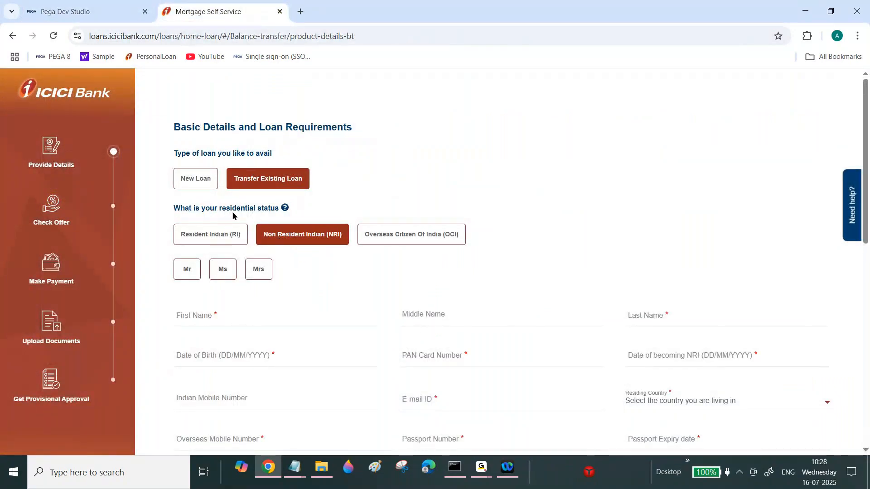
{"action": "left_click", "coordinate": [283, 231]}
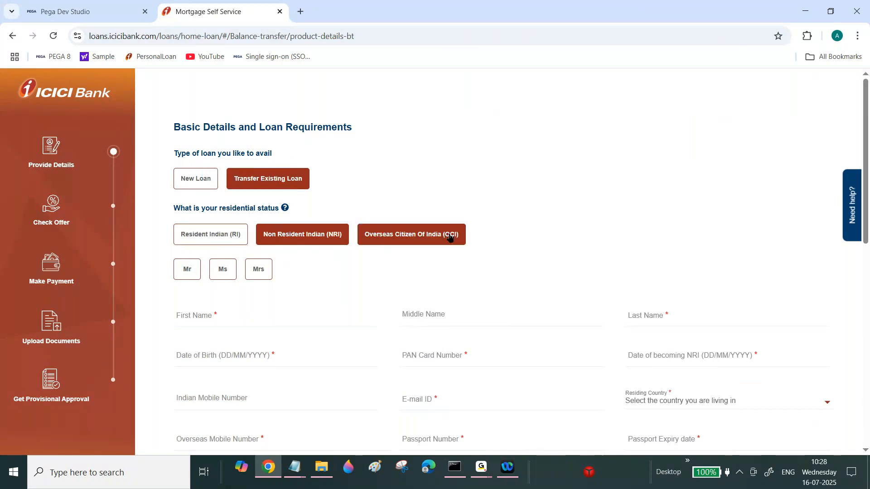
{"action": "left_click", "coordinate": [121, 4]}
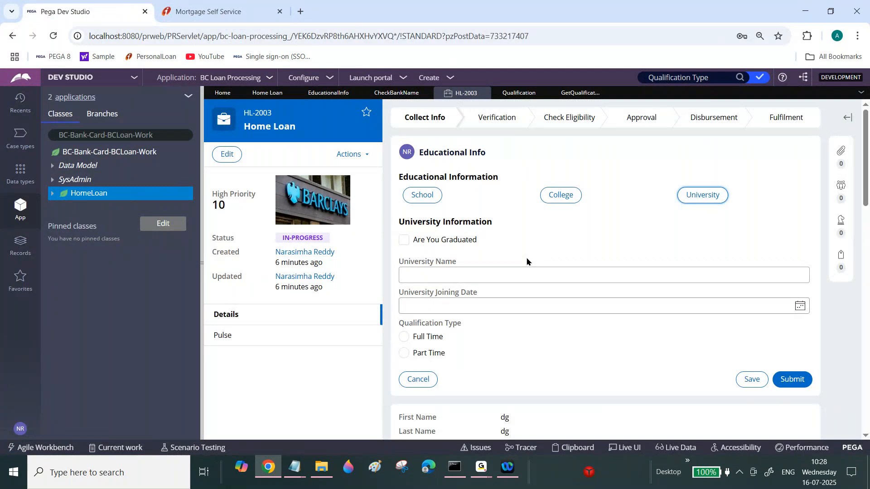
Recheck the College button and inspect the .Qualification target of the Get Qualification Type data transform.
{"action": "left_click", "coordinate": [561, 197]}
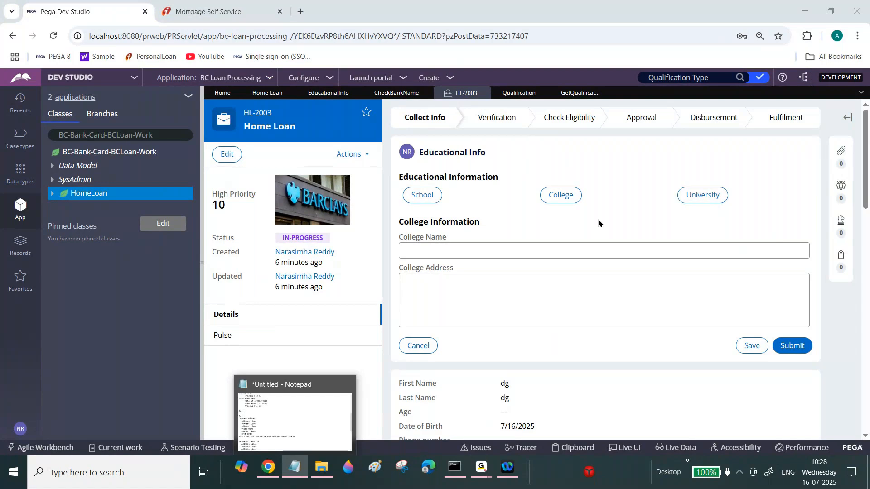
{"action": "left_click", "coordinate": [585, 95]}
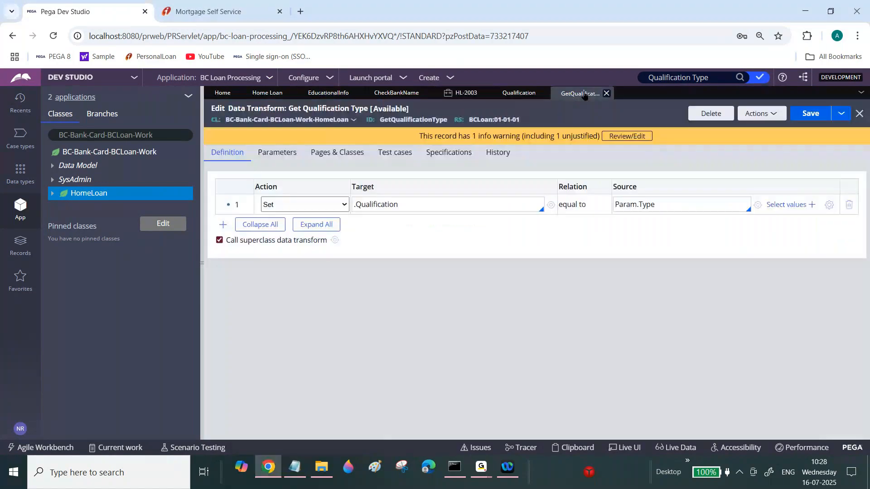
{"action": "triple_click", "coordinate": [375, 207]}
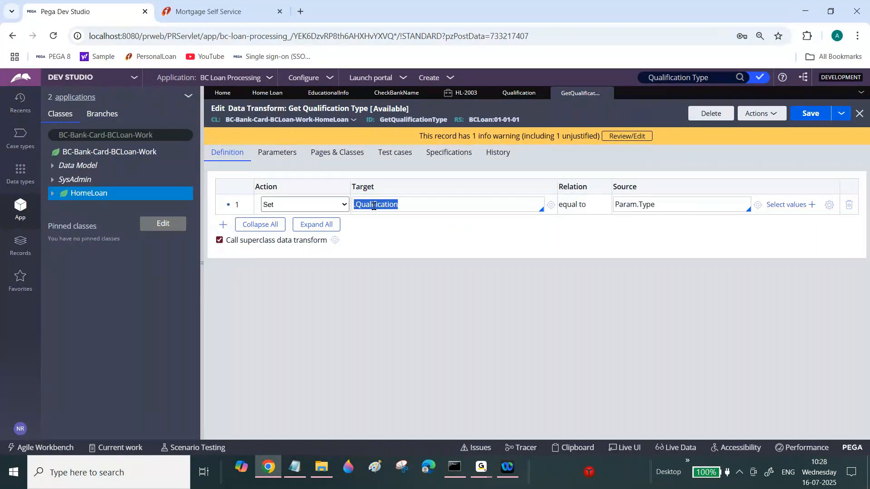
{"action": "left_click", "coordinate": [373, 206]}
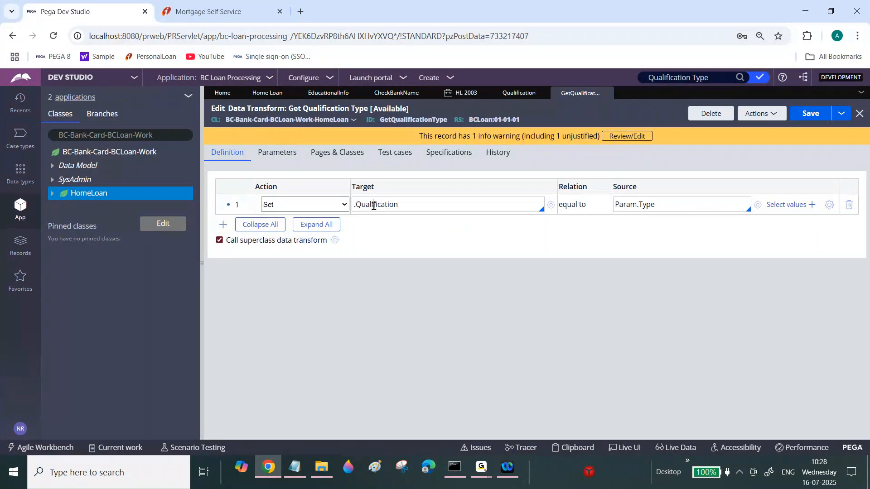
{"action": "double_click", "coordinate": [374, 206]}
{"action": "left_click", "coordinate": [374, 206]}
{"action": "double_click", "coordinate": [366, 207]}
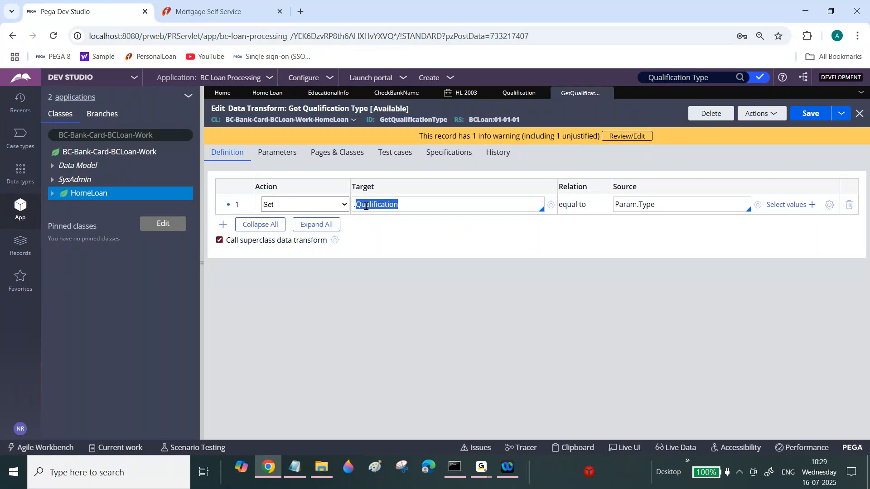
{"action": "left_click", "coordinate": [204, 239]}
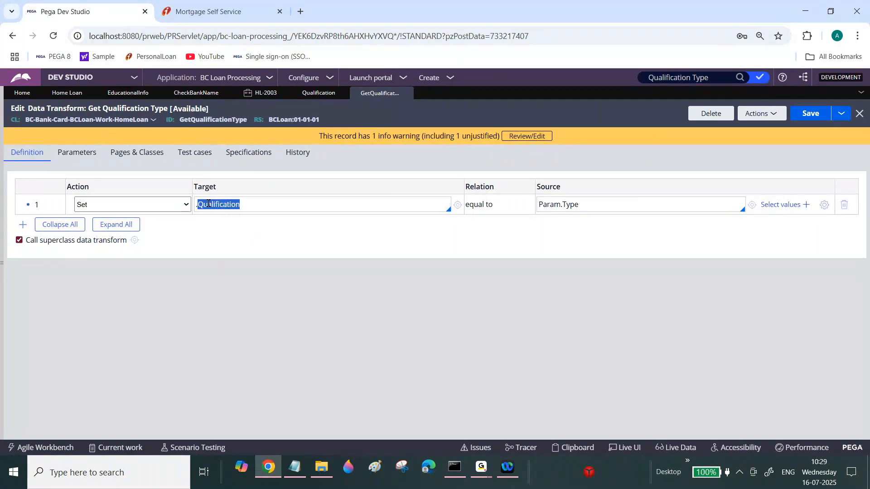
{"action": "key", "text": "ctrl+a"}
{"action": "left_click", "coordinate": [208, 205]}
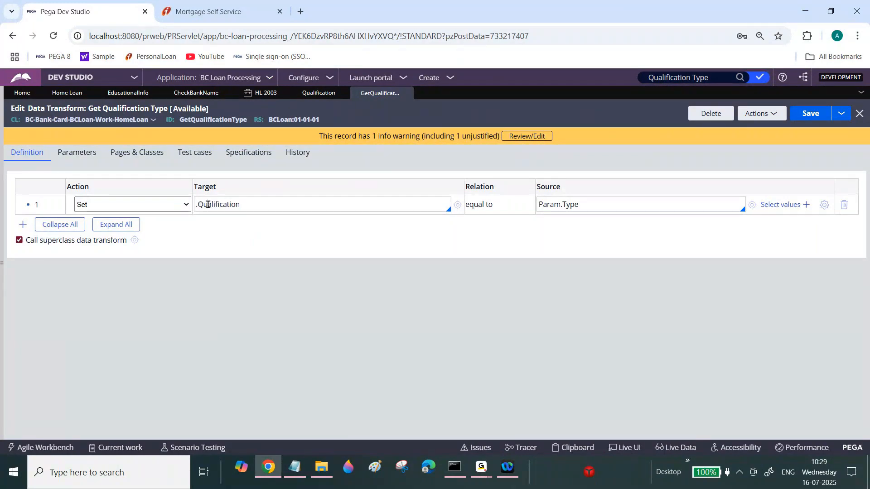
{"action": "double_click", "coordinate": [207, 205]}
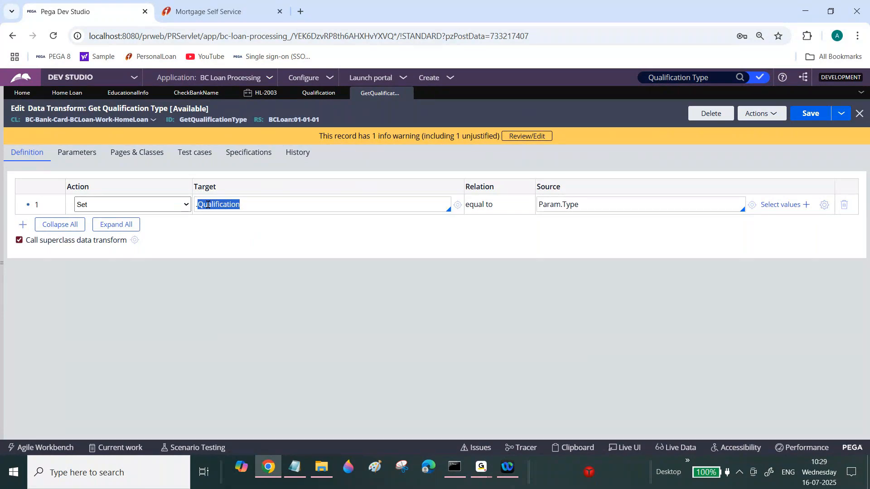
{"action": "left_click", "coordinate": [208, 204]}
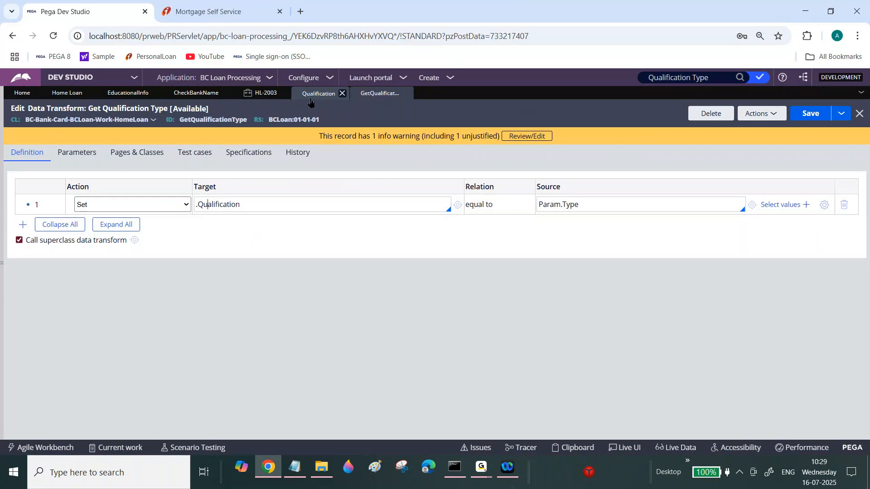
Inspect the School button's cell properties and the .Qualification target of the Get Qualification Type data transform.
{"action": "left_click", "coordinate": [132, 95]}
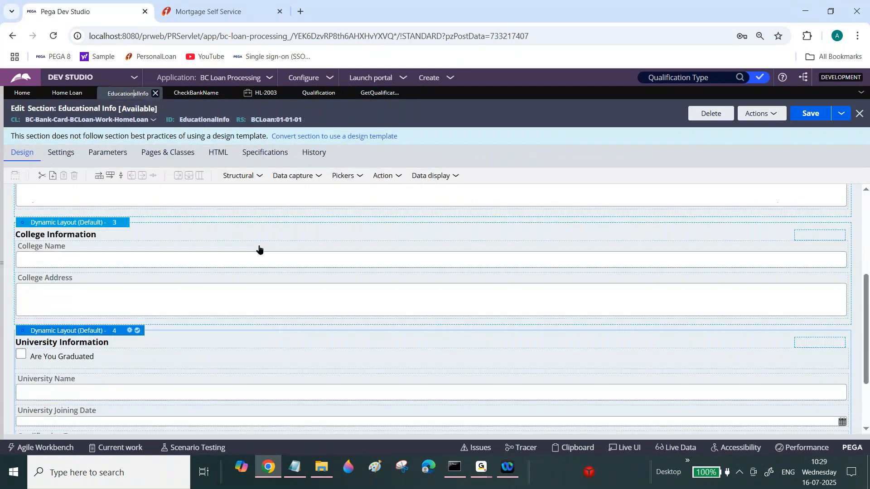
{"action": "scroll", "coordinate": [259, 249], "scroll_direction": "up", "scroll_amount": 4}
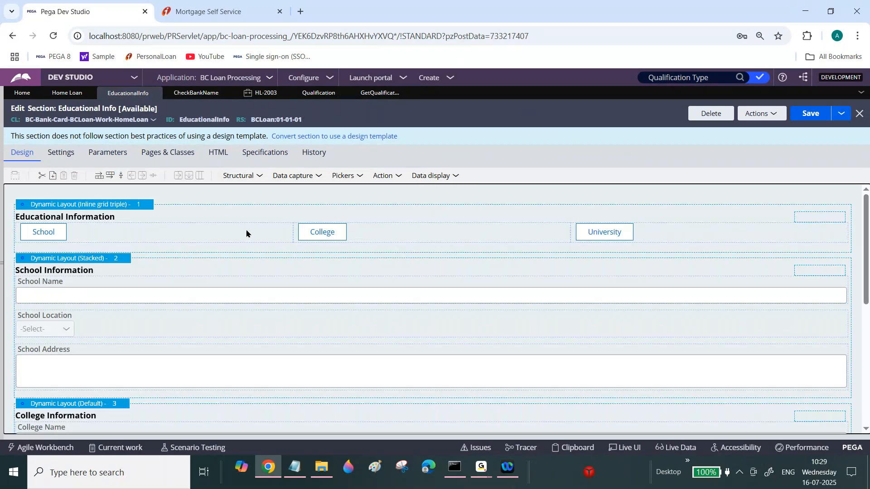
{"action": "left_click", "coordinate": [300, 232]}
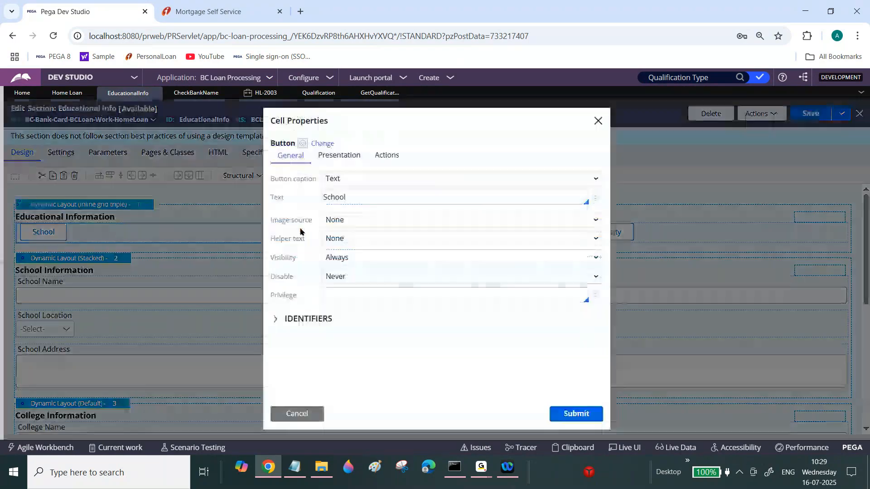
{"action": "double_click", "coordinate": [344, 195]}
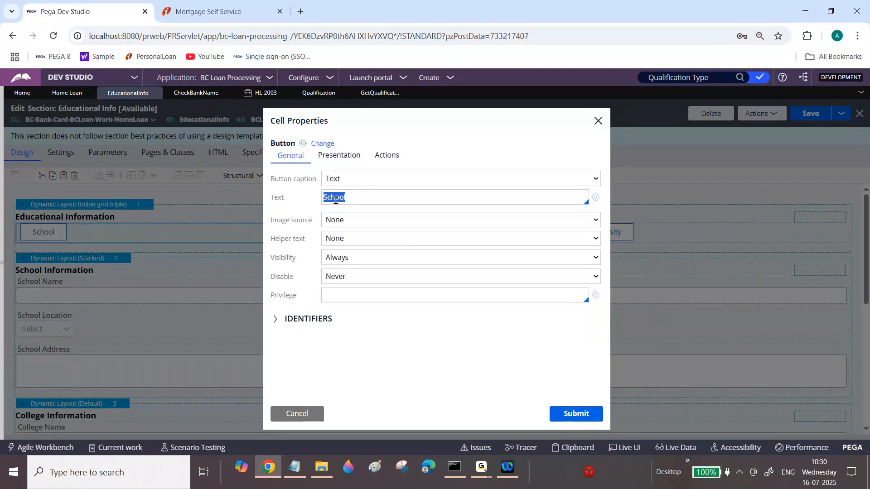
{"action": "left_click", "coordinate": [312, 418]}
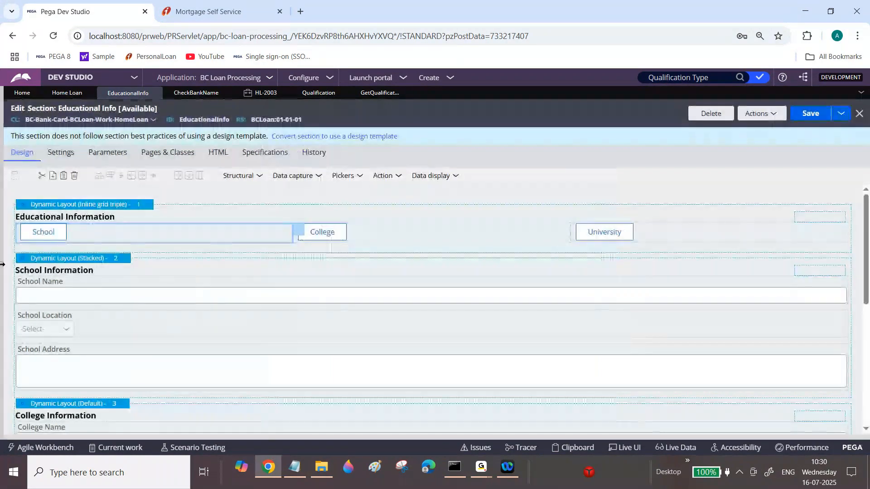
{"action": "left_click", "coordinate": [2, 260]}
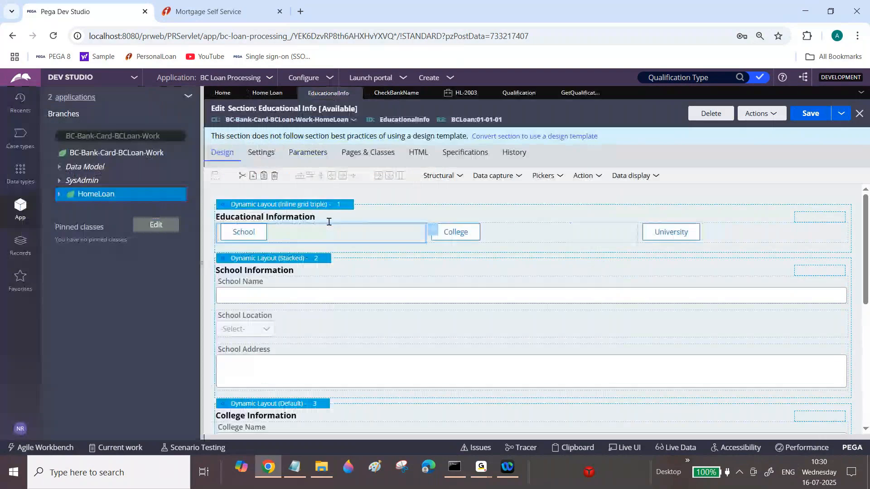
{"action": "double_click", "coordinate": [419, 231]}
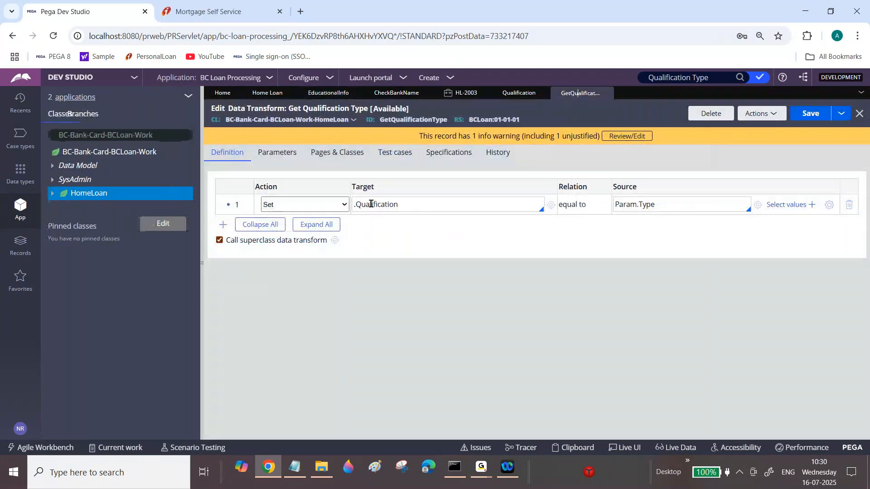
{"action": "double_click", "coordinate": [371, 204]}
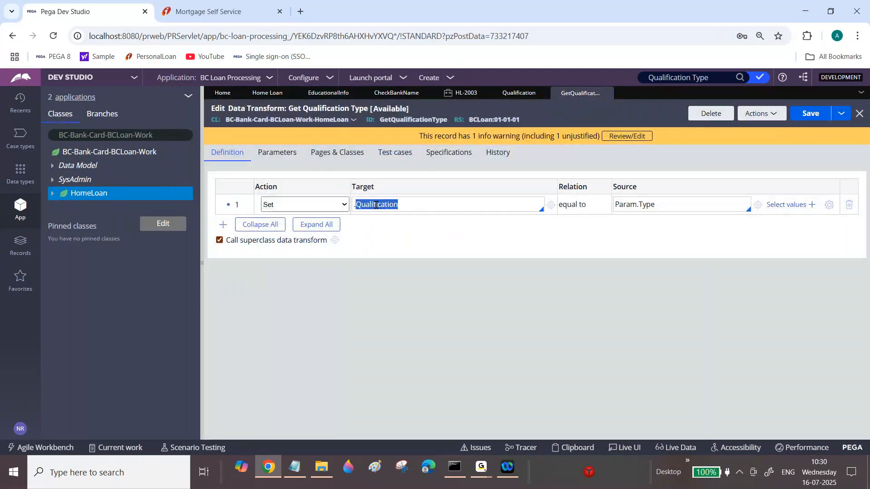
{"action": "left_click", "coordinate": [376, 205]}
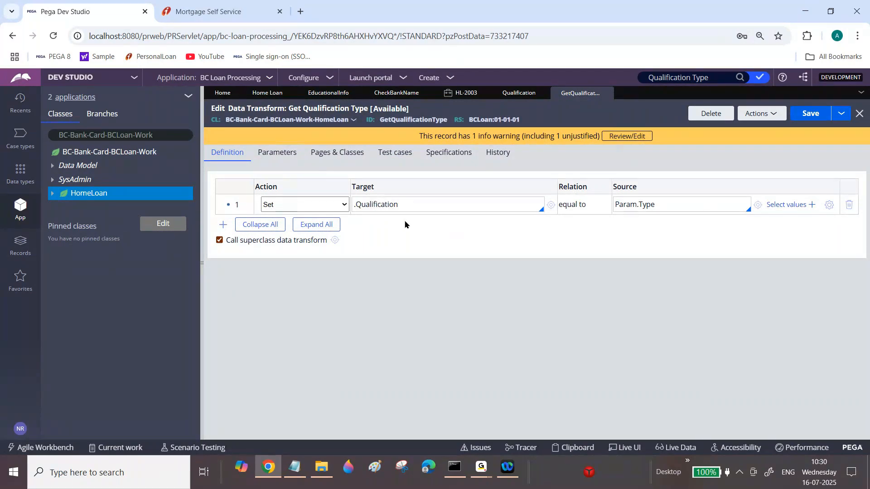
Review the School button's Refresh-This section action, its GetQualificationType data transform and Type parameter School, against the transform's target.
{"action": "left_click", "coordinate": [326, 94]}
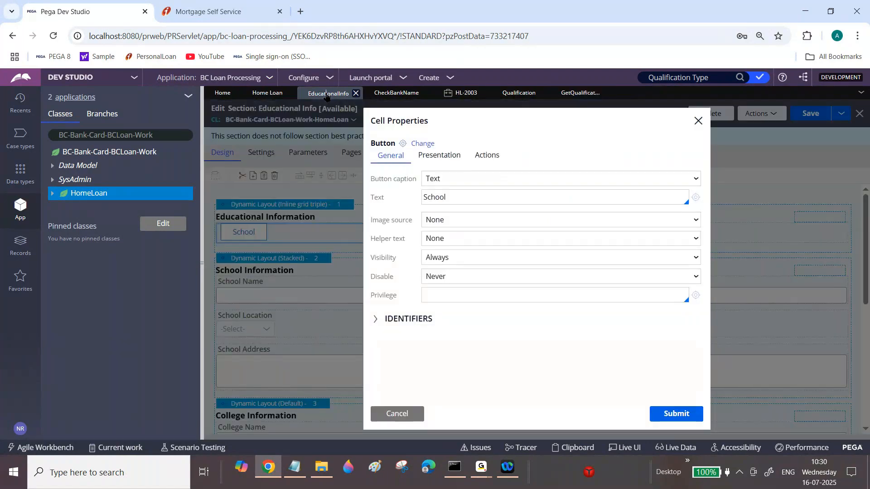
{"action": "left_click", "coordinate": [487, 156]}
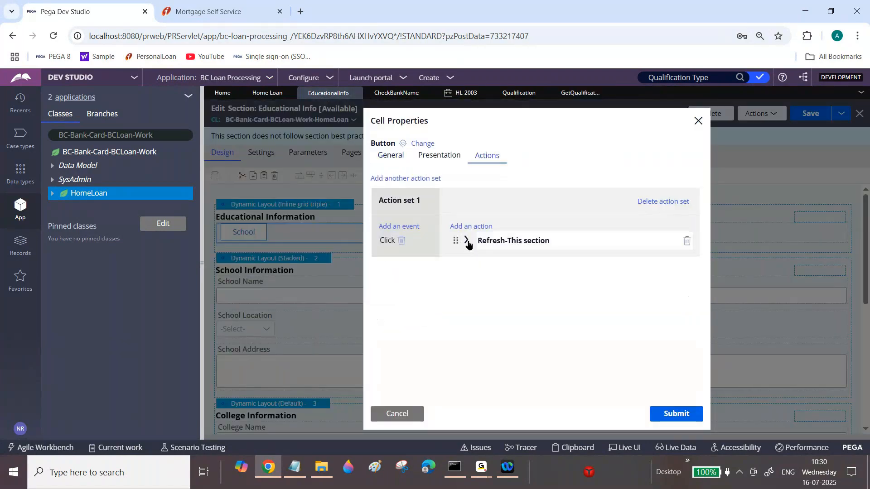
{"action": "left_click", "coordinate": [467, 241]}
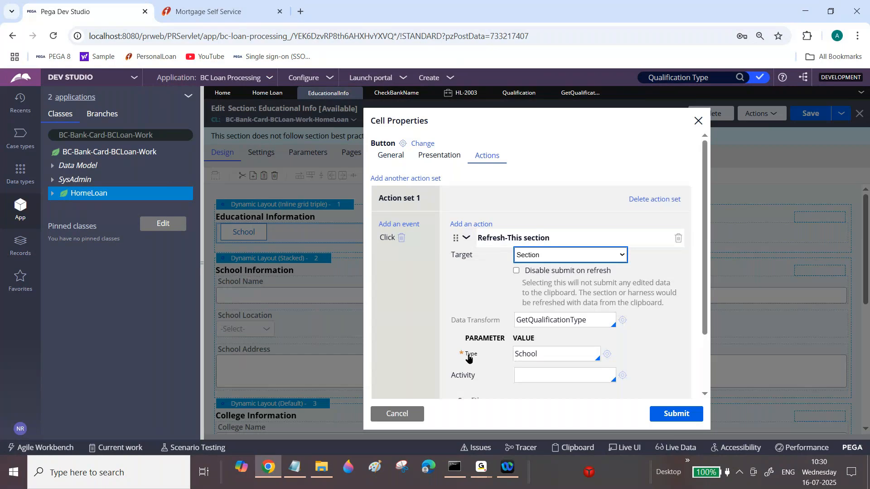
{"action": "double_click", "coordinate": [521, 356]}
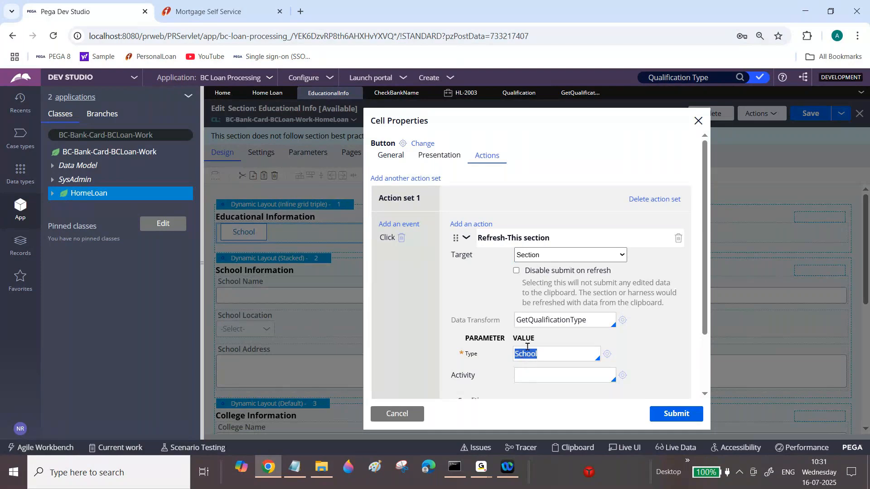
{"action": "left_click", "coordinate": [579, 92]}
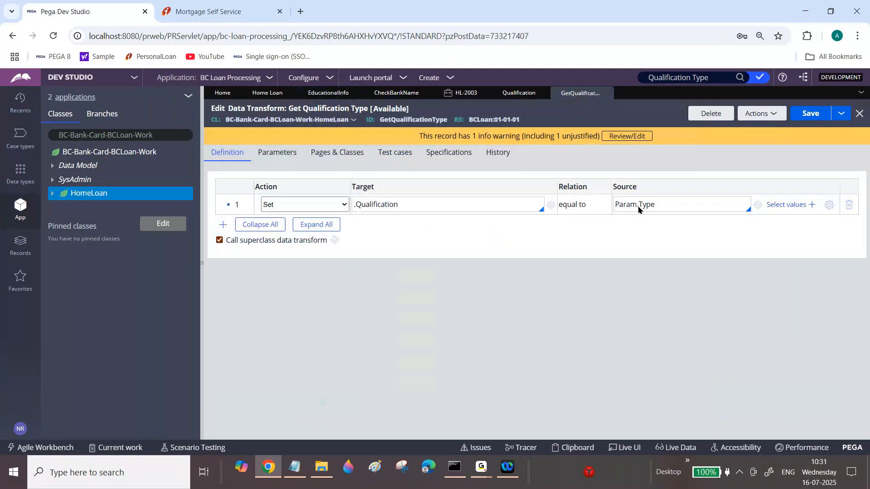
{"action": "triple_click", "coordinate": [380, 208]}
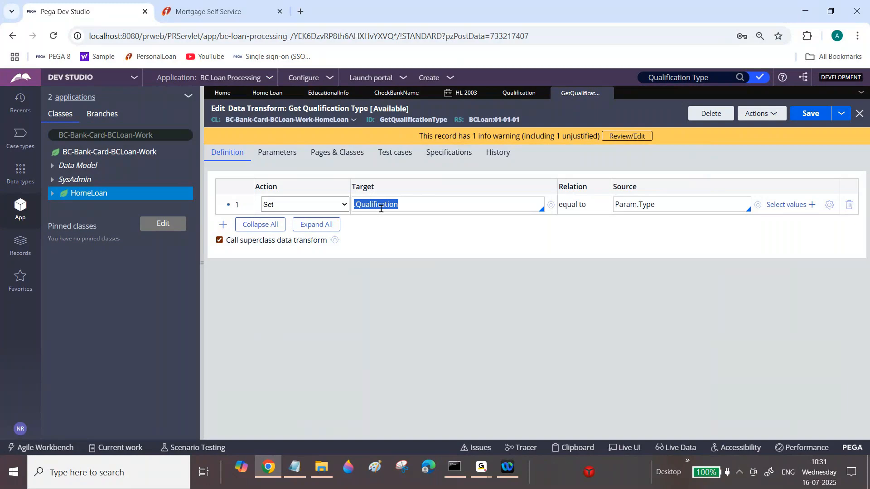
{"action": "left_click", "coordinate": [380, 208]}
{"action": "triple_click", "coordinate": [380, 208]}
{"action": "left_click", "coordinate": [381, 208]}
{"action": "triple_click", "coordinate": [381, 208]}
{"action": "double_click", "coordinate": [410, 209]}
{"action": "left_click", "coordinate": [332, 93]}
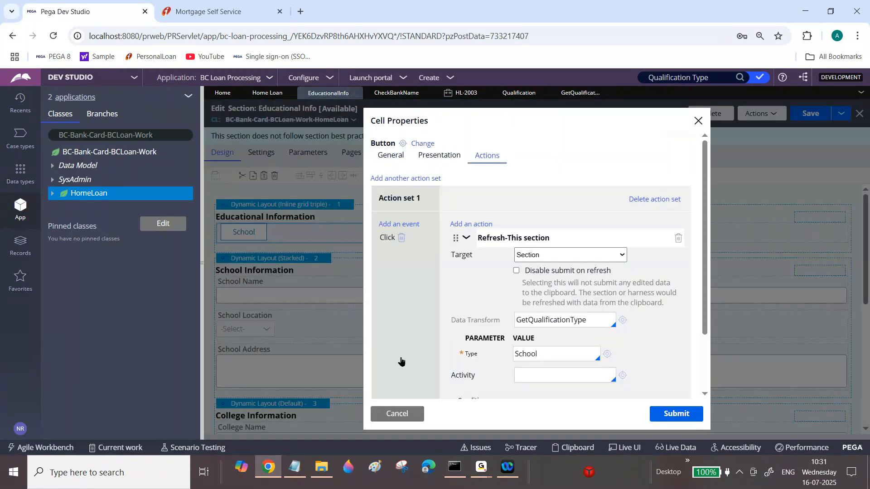
{"action": "left_click", "coordinate": [399, 416]}
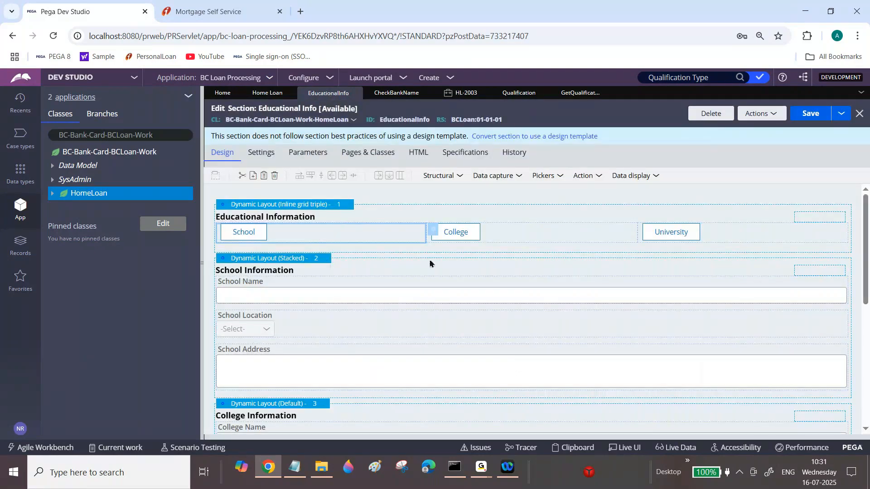
Scroll through the Educational Info section's School, College and University information layouts.
{"action": "left_click_drag", "start_coordinate": [867, 250], "coordinate": [869, 265]}
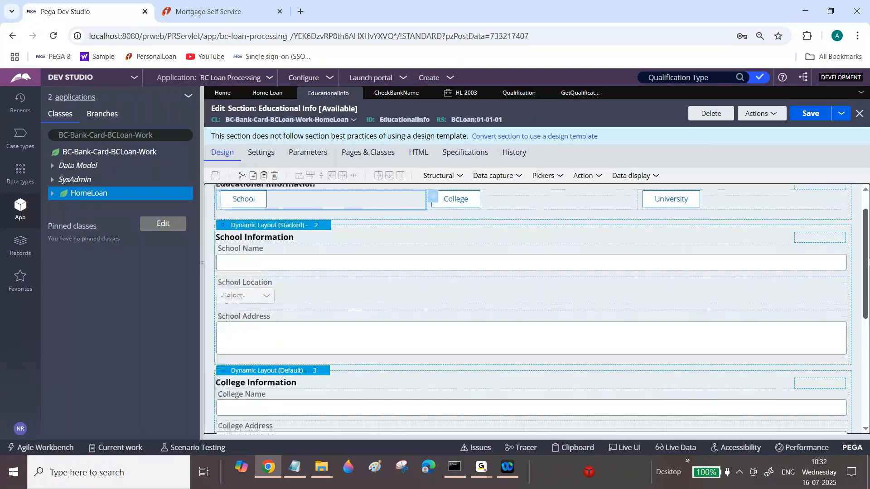
{"action": "scroll", "coordinate": [867, 264], "scroll_direction": "up", "scroll_amount": 1}
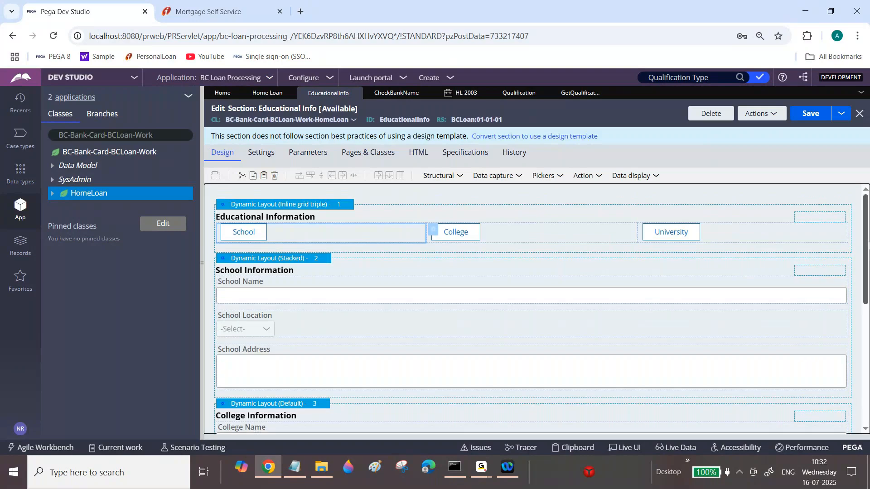
{"action": "scroll", "coordinate": [868, 264], "scroll_direction": "down", "scroll_amount": 1}
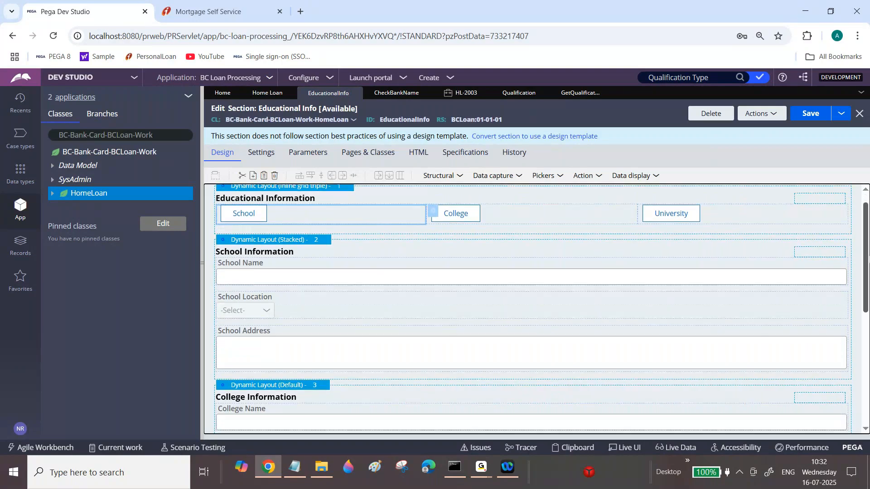
{"action": "scroll", "coordinate": [861, 253], "scroll_direction": "down", "scroll_amount": 9}
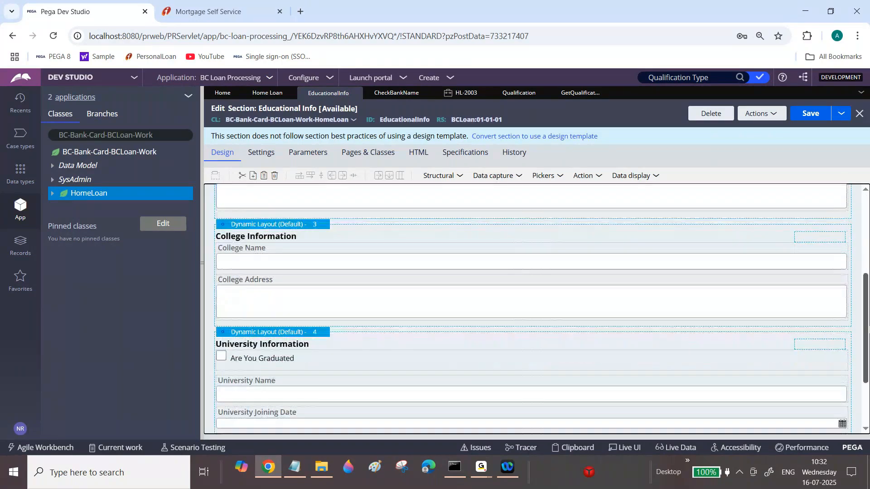
{"action": "scroll", "coordinate": [858, 246], "scroll_direction": "up", "scroll_amount": 10}
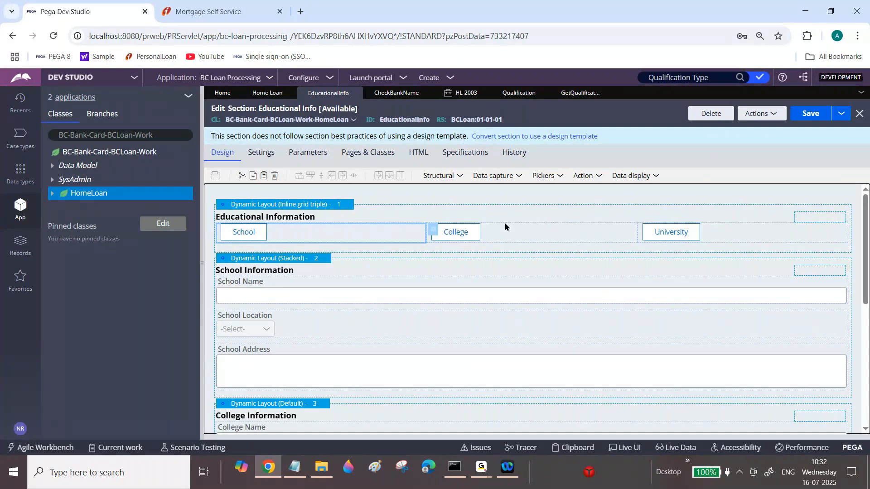
Close the open rule tabs, including Educational Info, Get Qualification Type, Qualification, HL-2003 and CheckBankName.
{"action": "left_click", "coordinate": [359, 94]}
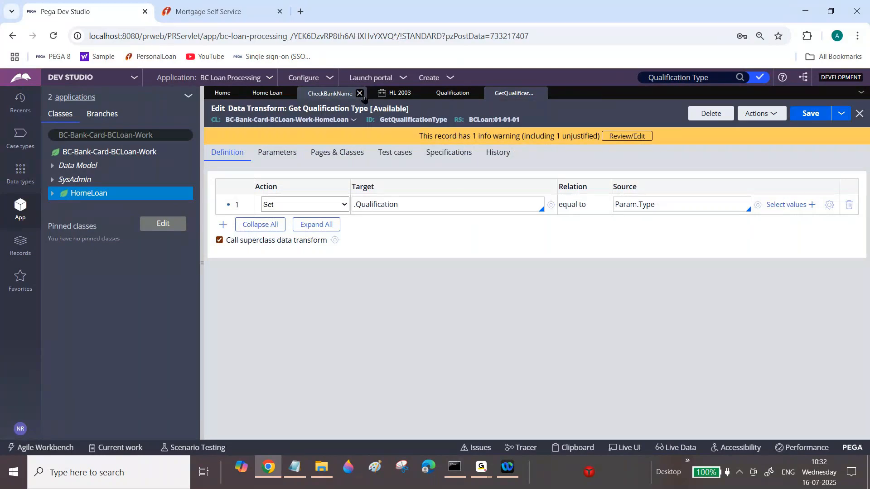
{"action": "left_click", "coordinate": [360, 94]}
{"action": "left_click", "coordinate": [358, 93]}
{"action": "left_click", "coordinate": [353, 93]}
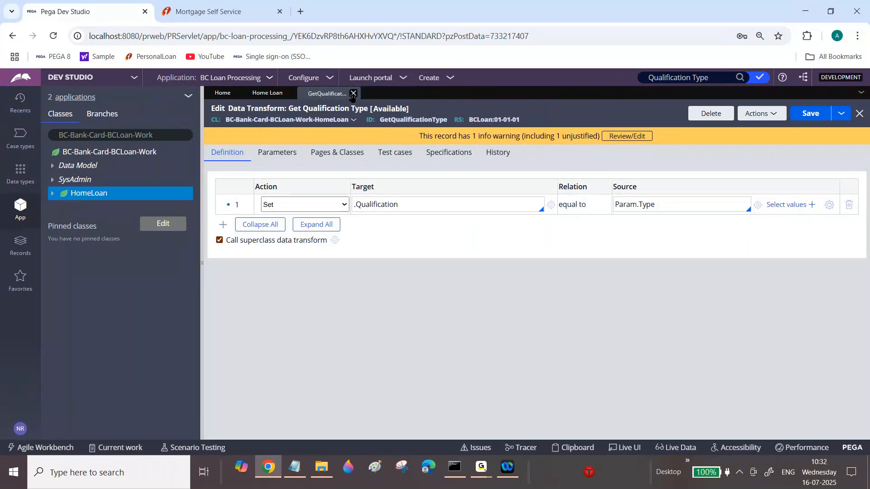
{"action": "left_click", "coordinate": [353, 93]}
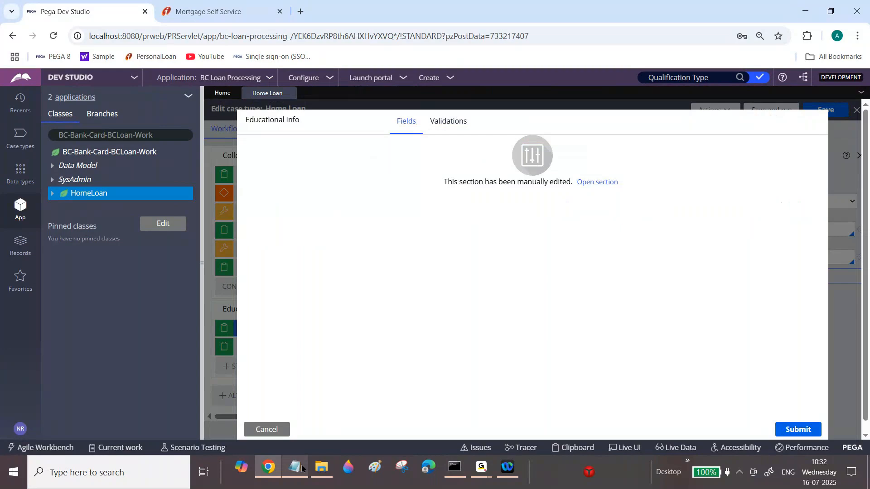
Switch to the Notepad requirements and insert a blank line after Post Code in the Ex2 Current Address list.
{"action": "left_click", "coordinate": [302, 469]}
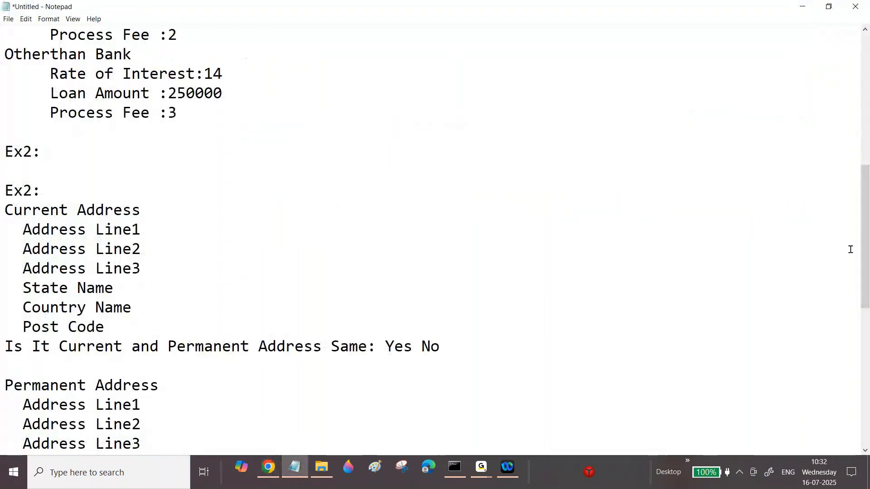
{"action": "left_click_drag", "start_coordinate": [863, 252], "coordinate": [864, 291]}
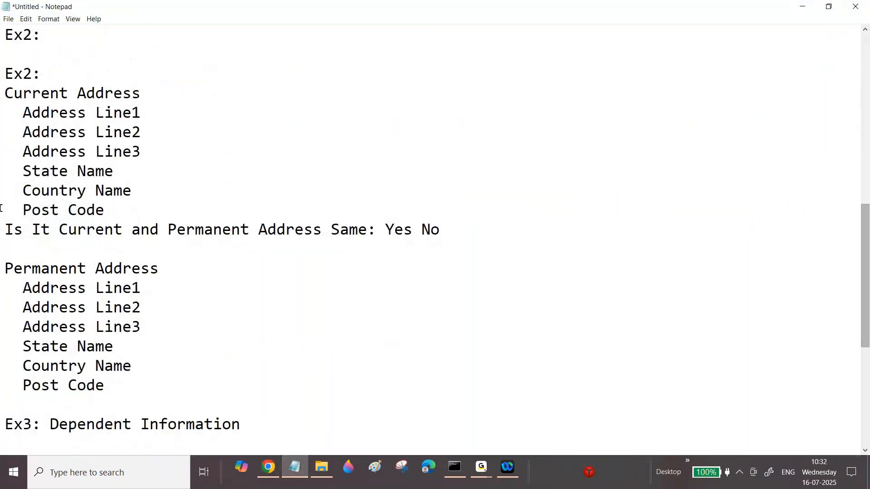
{"action": "left_click", "coordinate": [113, 204]}
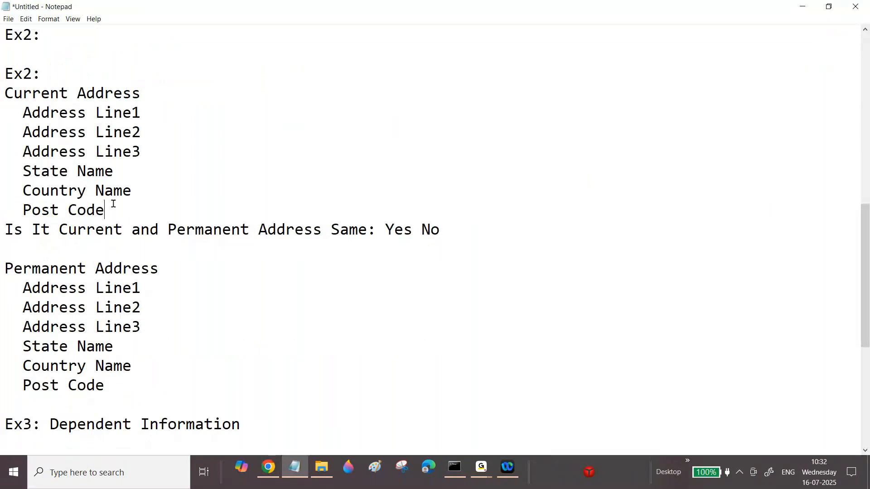
{"action": "key", "text": "Return"}
Highlight the Current Address and Permanent Address field lists in the Ex2 notes.
{"action": "left_click_drag", "start_coordinate": [6, 93], "coordinate": [140, 113]}
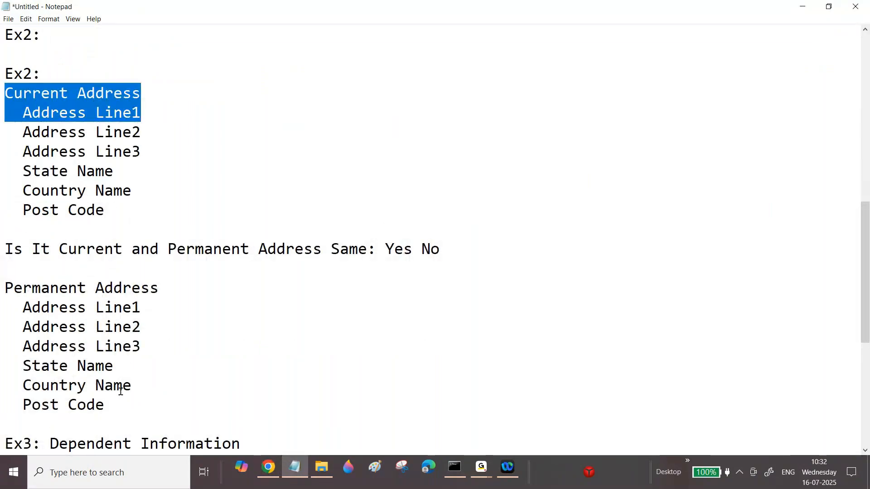
{"action": "left_click", "coordinate": [121, 408]}
{"action": "left_click_drag", "start_coordinate": [120, 410], "coordinate": [4, 279]}
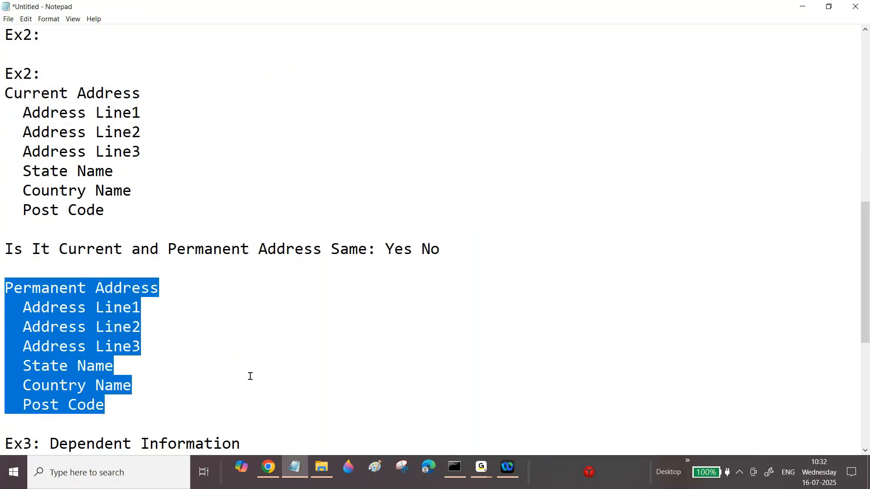
Cancel the Educational Info step dialog and close the Home Loan case type, then return to the notes.
{"action": "left_click", "coordinate": [268, 467]}
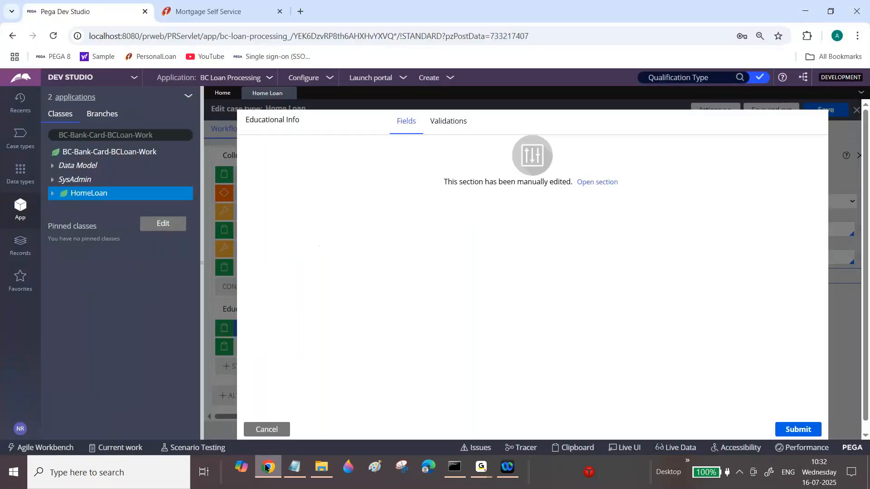
{"action": "left_click", "coordinate": [267, 429]}
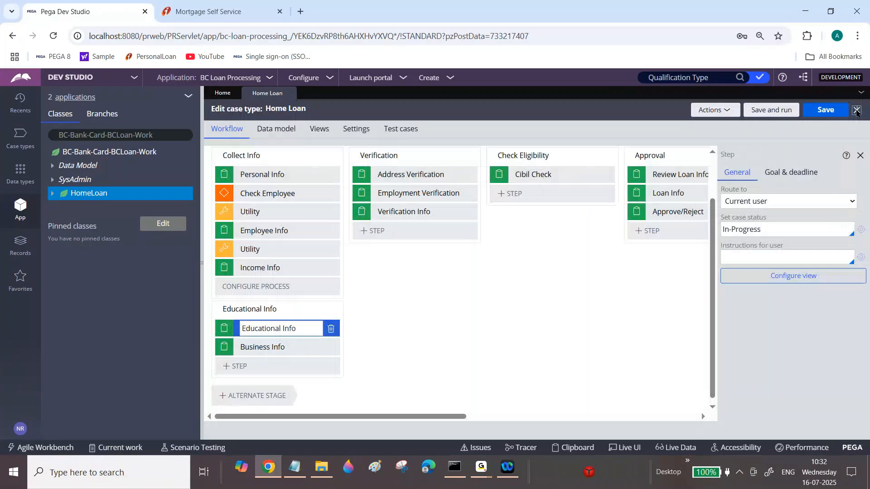
{"action": "left_click", "coordinate": [857, 110]}
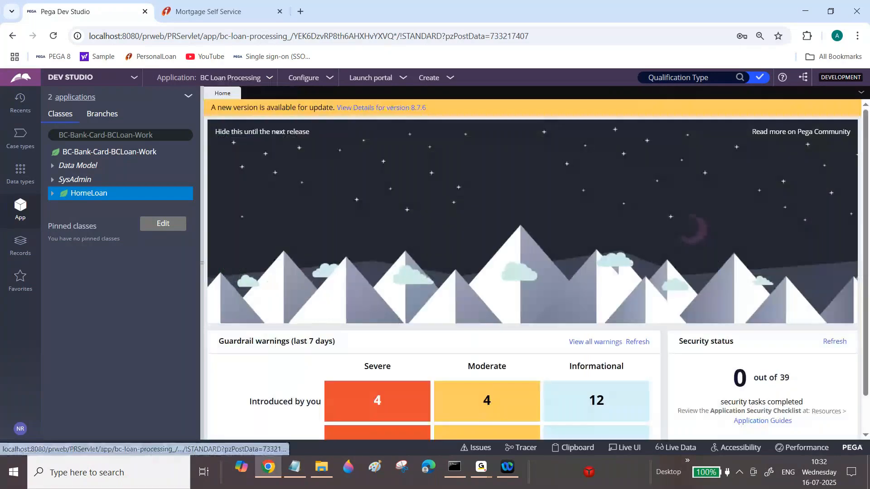
{"action": "left_click", "coordinate": [296, 474]}
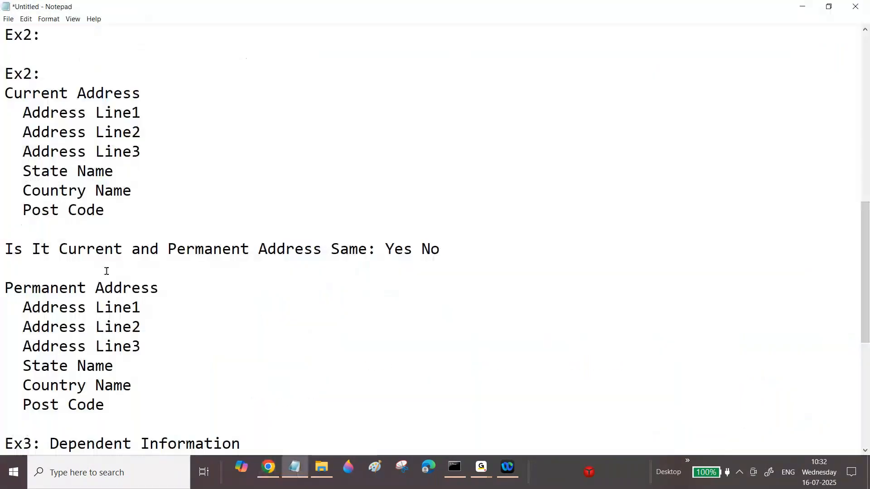
{"action": "left_click", "coordinate": [297, 468]}
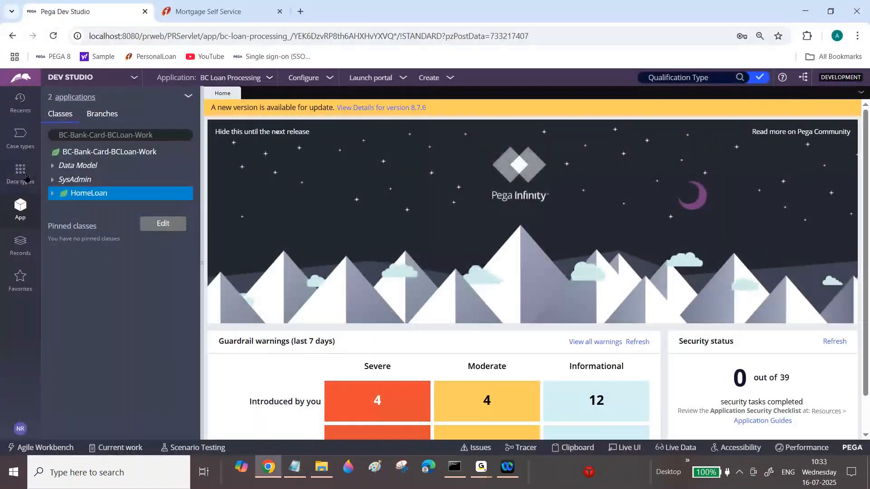
{"action": "left_click", "coordinate": [294, 467]}
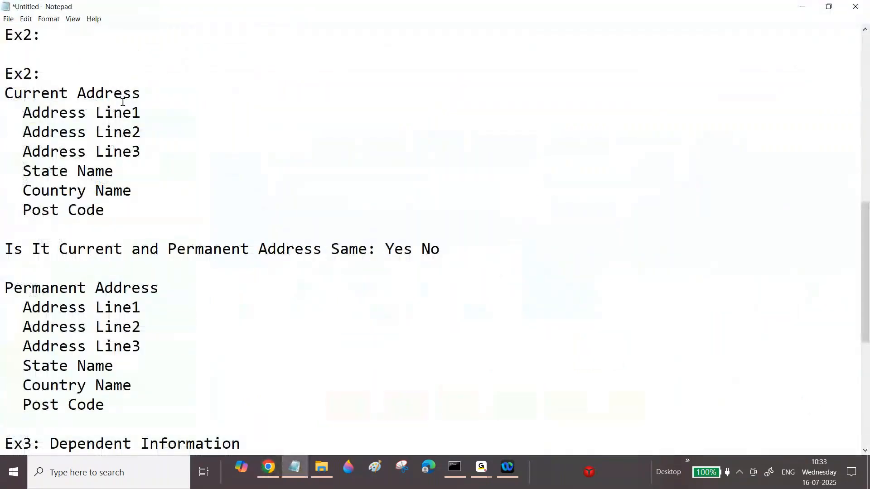
{"action": "left_click", "coordinate": [164, 97]}
{"action": "left_click_drag", "start_coordinate": [32, 117], "coordinate": [113, 117]}
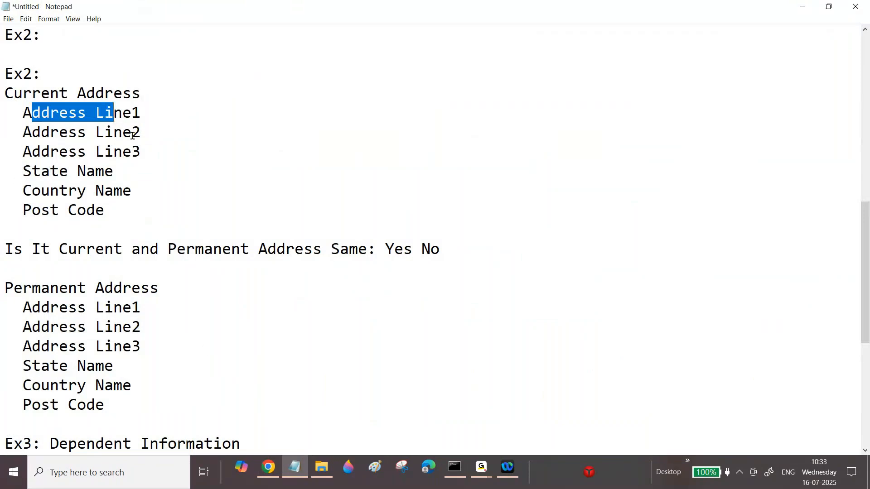
{"action": "mouse_move", "coordinate": [481, 472]}
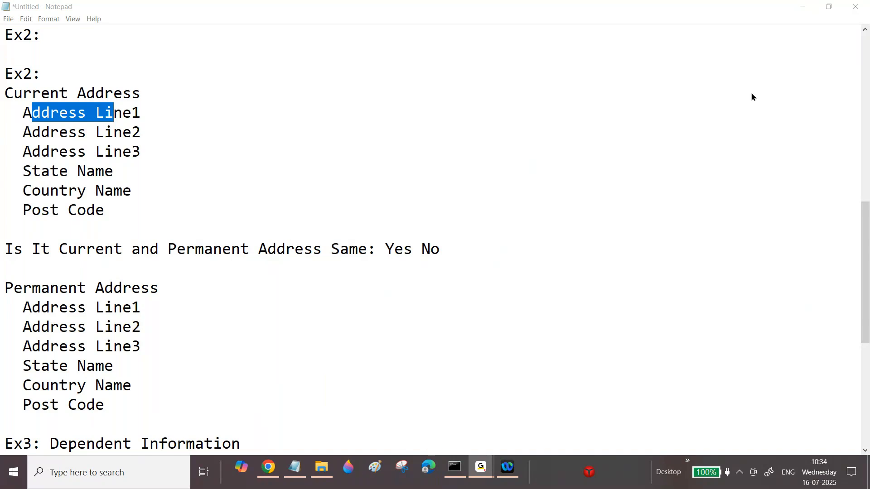
{"action": "left_click", "coordinate": [267, 469]}
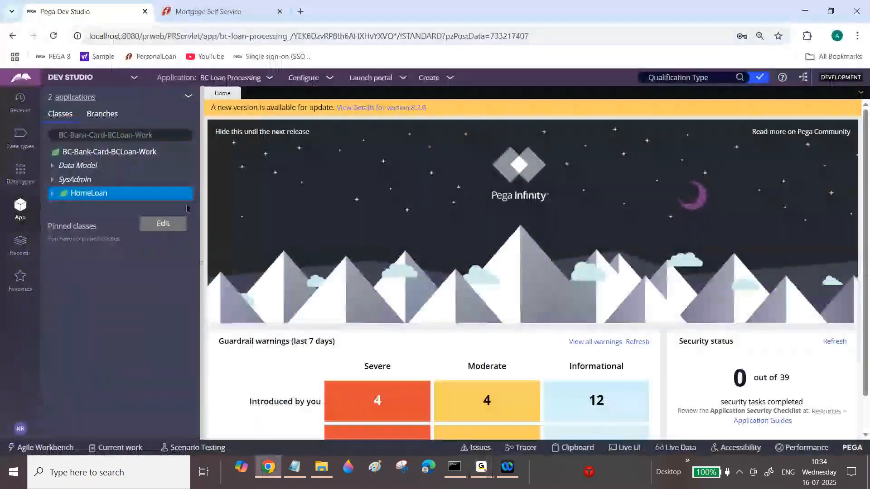
{"action": "left_click", "coordinate": [295, 467]}
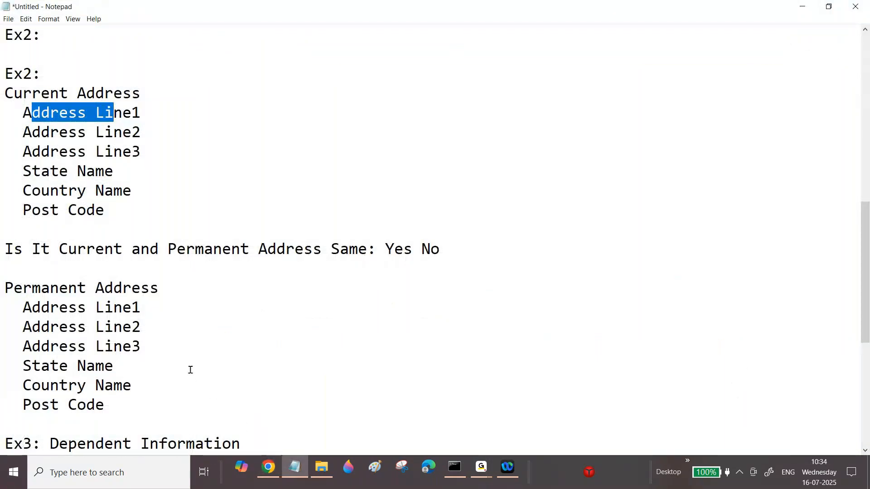
{"action": "left_click", "coordinate": [272, 472]}
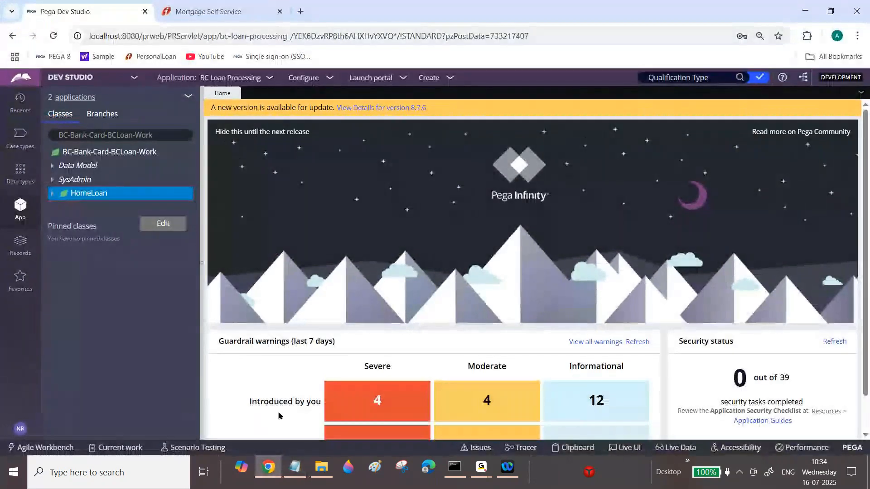
{"action": "left_click", "coordinate": [295, 469]}
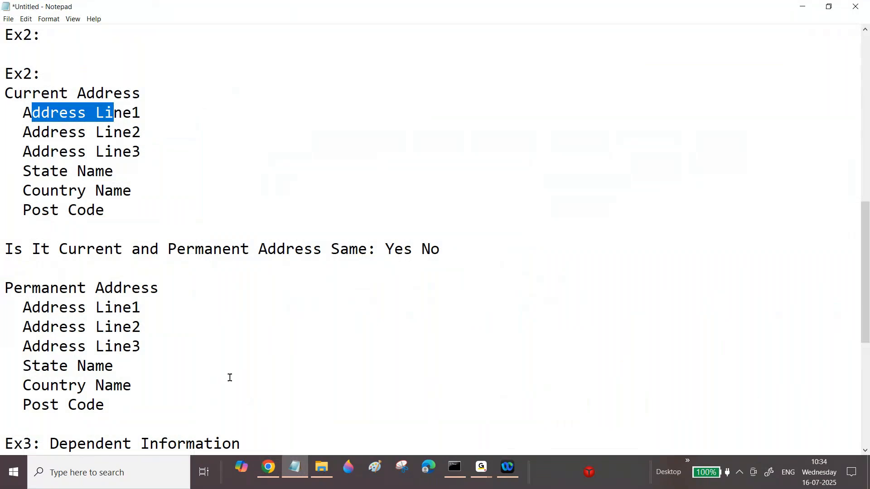
Insert a blank line below the Permanent Address heading in the Ex2 notes.
{"action": "left_click", "coordinate": [179, 279]}
{"action": "key", "text": "Return"}
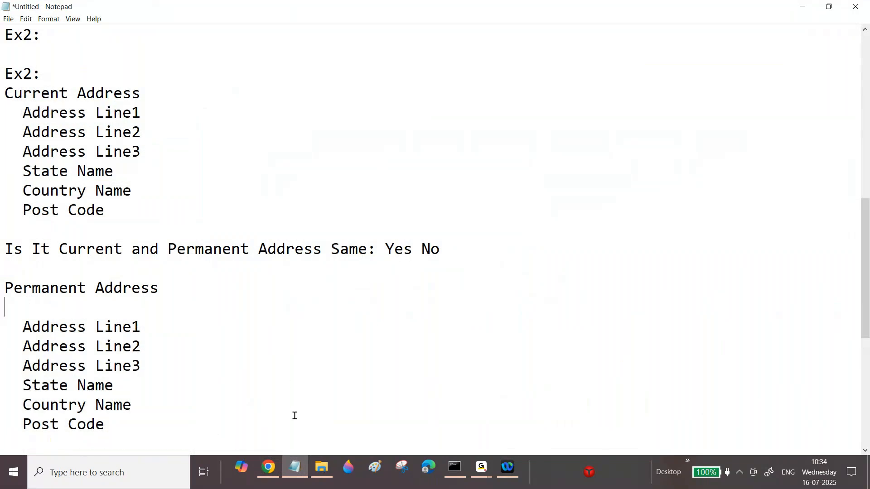
Switch to Dev Studio and open the Data types explorer.
{"action": "left_click", "coordinate": [295, 472]}
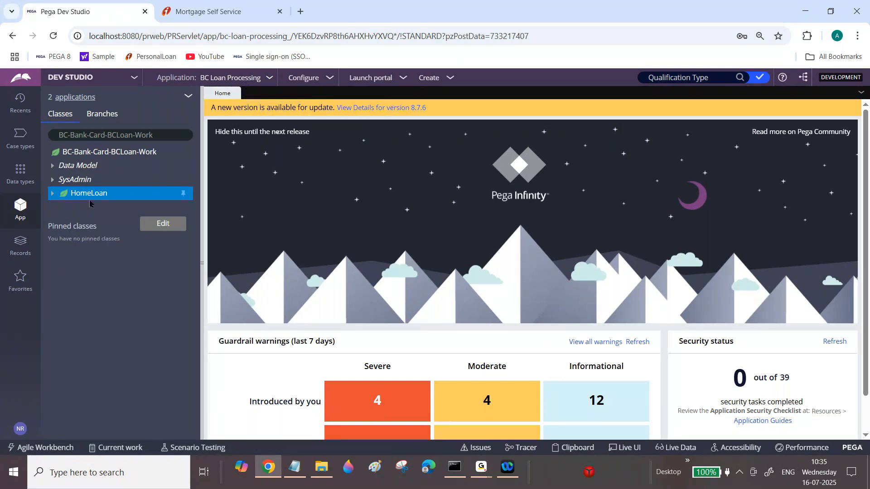
{"action": "left_click", "coordinate": [28, 183]}
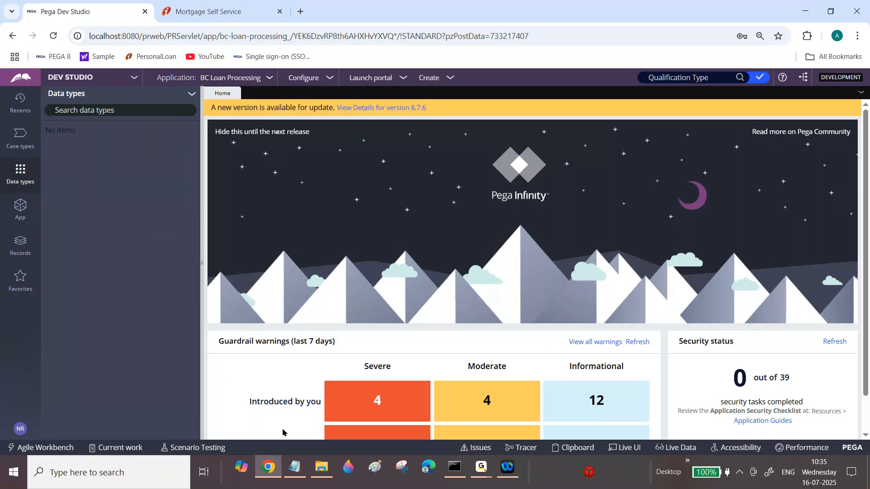
Back in the notes, add the line Note:We can use "Data Type" as Class or Data base Table below the pxExecuteAnActivity example.
{"action": "left_click", "coordinate": [295, 468]}
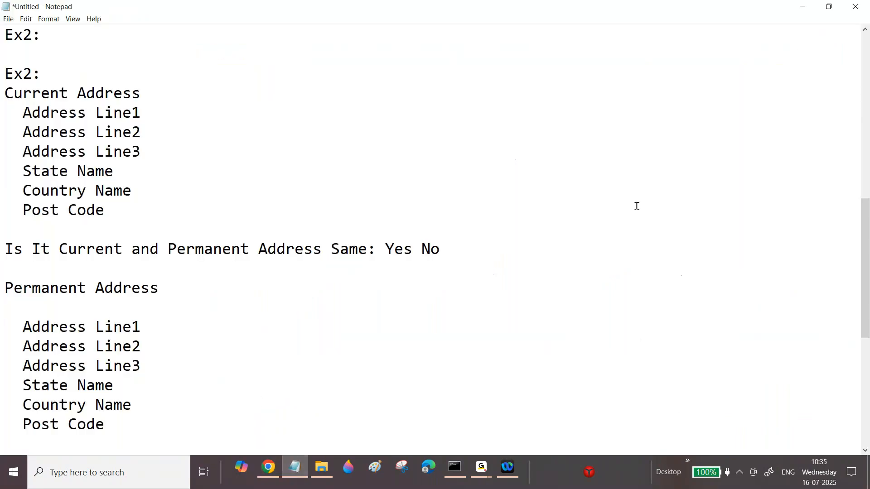
{"action": "left_click_drag", "start_coordinate": [865, 290], "coordinate": [854, 123]}
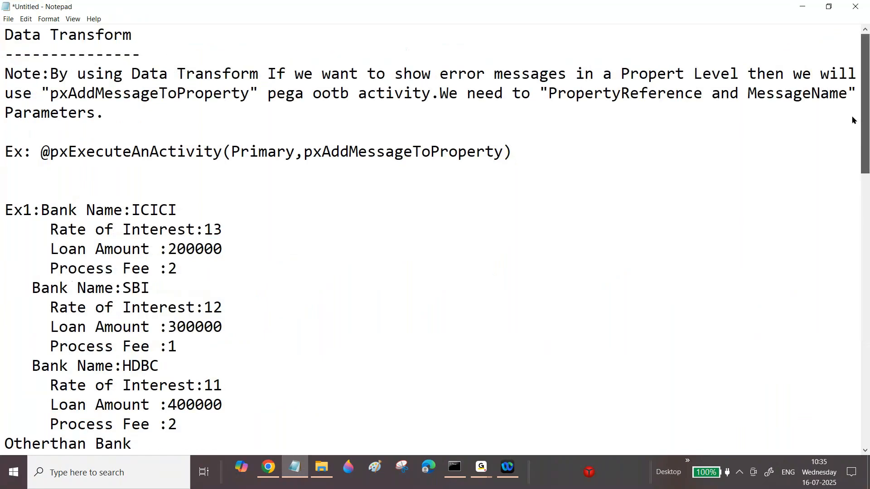
{"action": "left_click", "coordinate": [527, 154]}
{"action": "key", "text": "Return"}
{"action": "key", "text": "Return"}
{"action": "type", "text": "Note:\"\""}
{"action": "key", "text": "Left"}
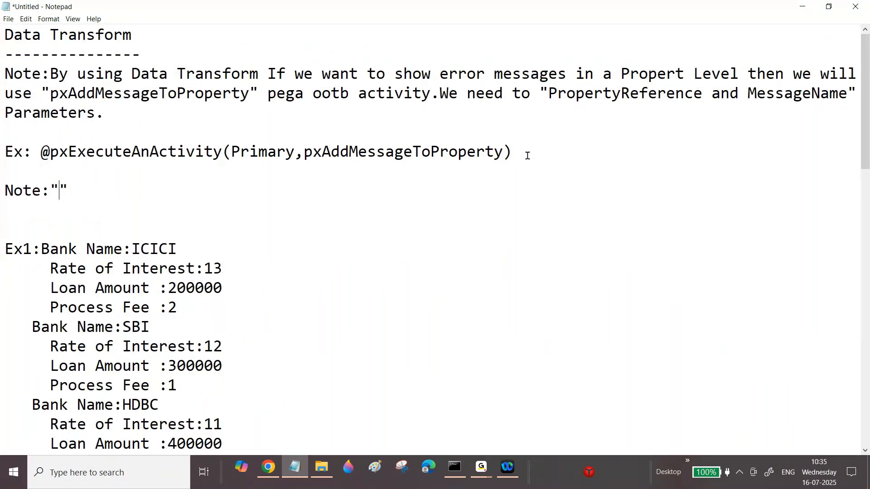
{"action": "key", "text": "Left"}
{"action": "type", "text": "We can use"}
{"action": "key", "text": "Right"}
{"action": "type", "text": "Data Type"}
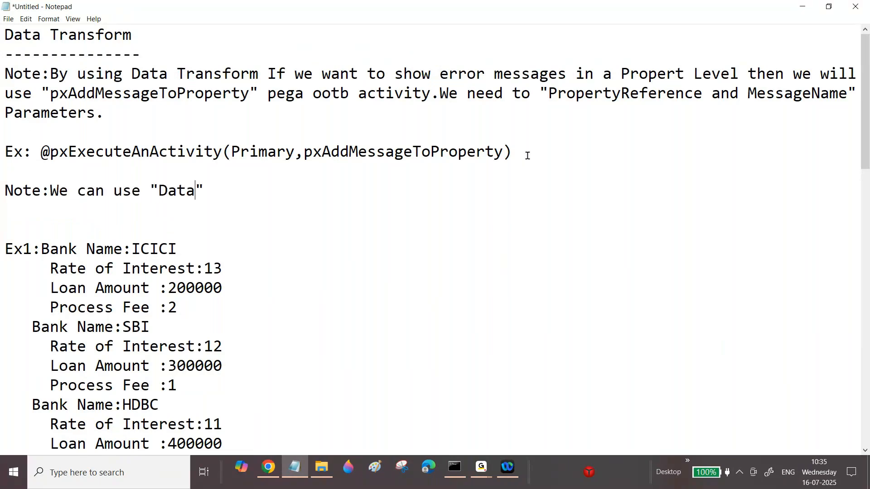
{"action": "key", "text": "Right"}
{"action": "type", "text": "as Class"}
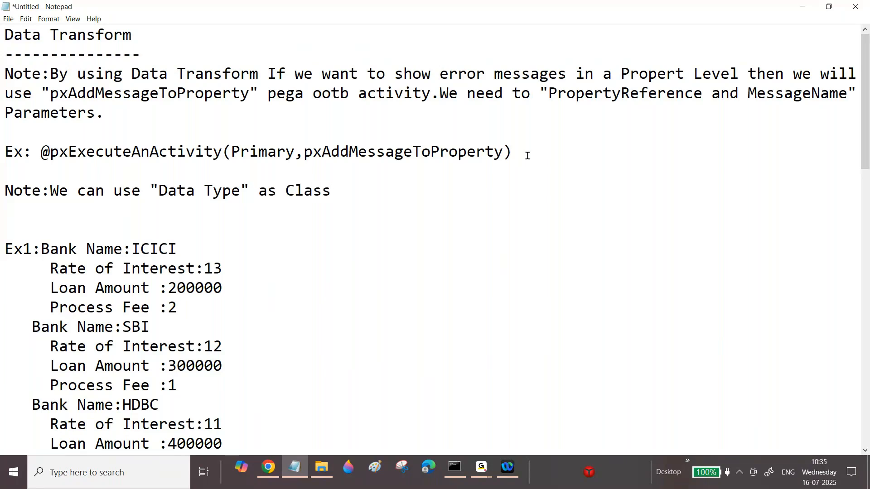
{"action": "type", "text": " or Data base Table"}
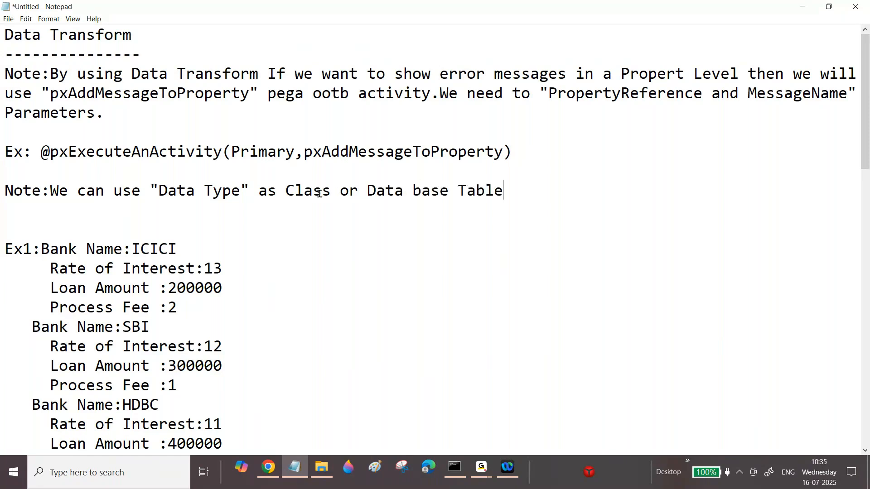
Highlight the "Data Type" and Data base Table phrases, then the whole new note line.
{"action": "left_click_drag", "start_coordinate": [150, 190], "coordinate": [312, 191]}
{"action": "left_click_drag", "start_coordinate": [367, 190], "coordinate": [522, 190]}
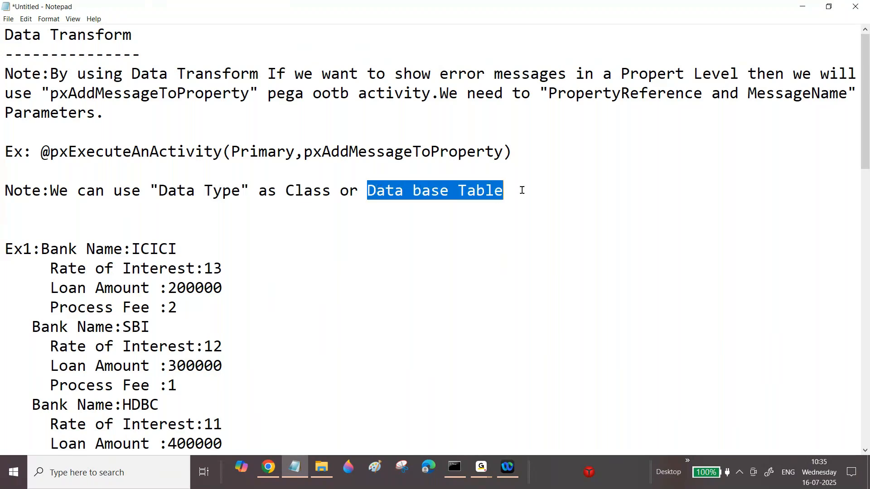
{"action": "left_click", "coordinate": [523, 191]}
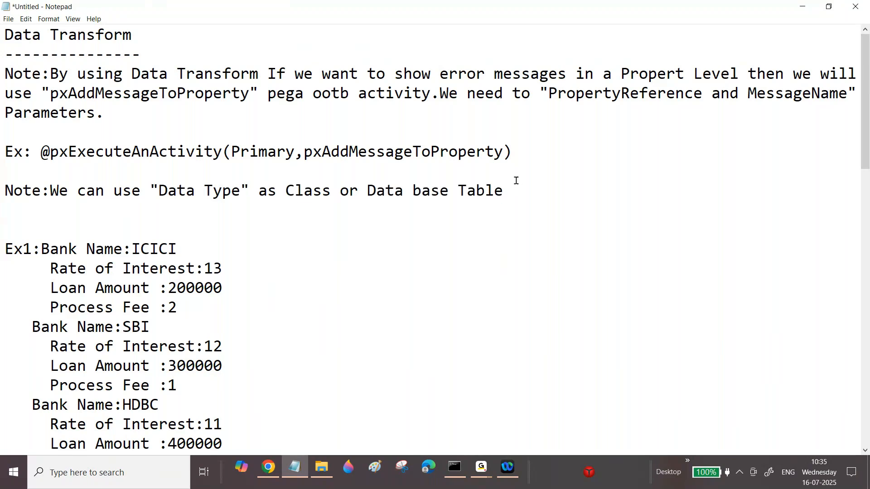
{"action": "key", "text": "shift+Home"}
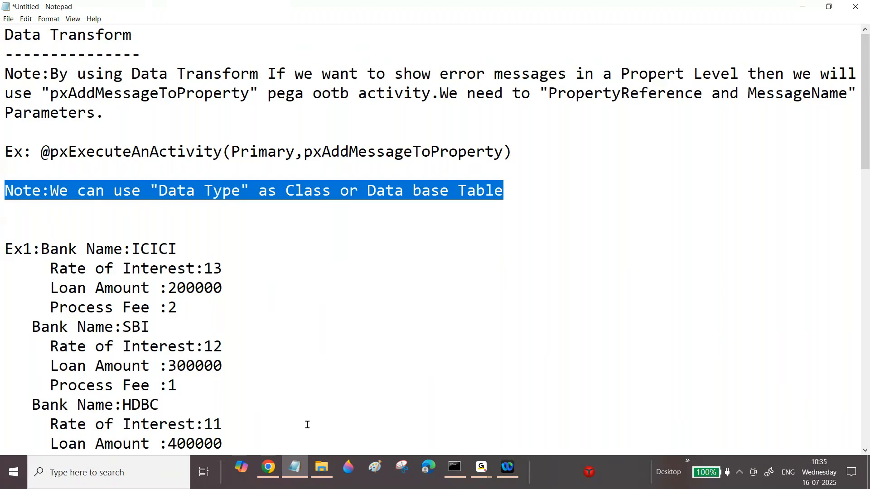
Open the Add data type dialog from the Data types explorer menu and focus the Label field.
{"action": "left_click", "coordinate": [269, 467]}
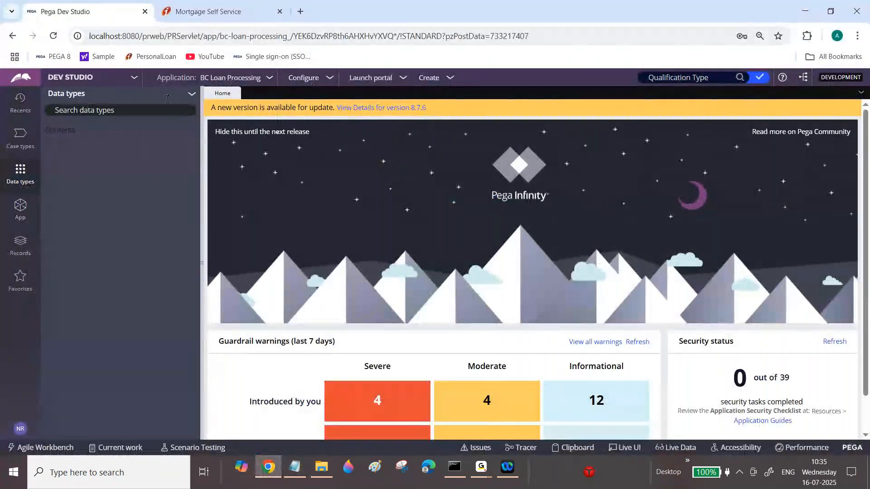
{"action": "left_click", "coordinate": [192, 93]}
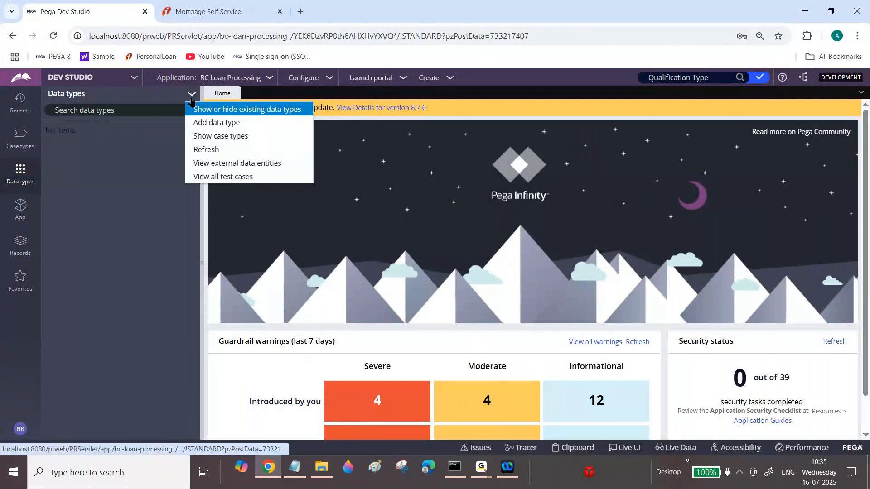
{"action": "left_click", "coordinate": [216, 129]}
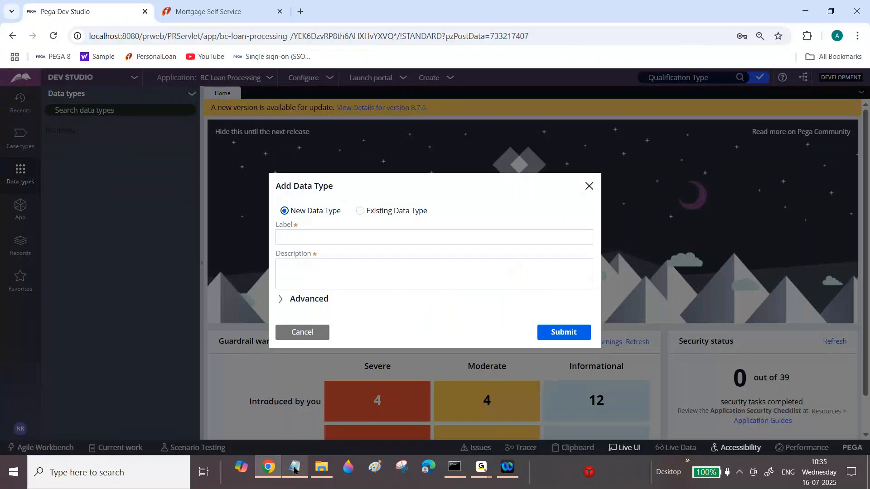
{"action": "mouse_move", "coordinate": [295, 471]}
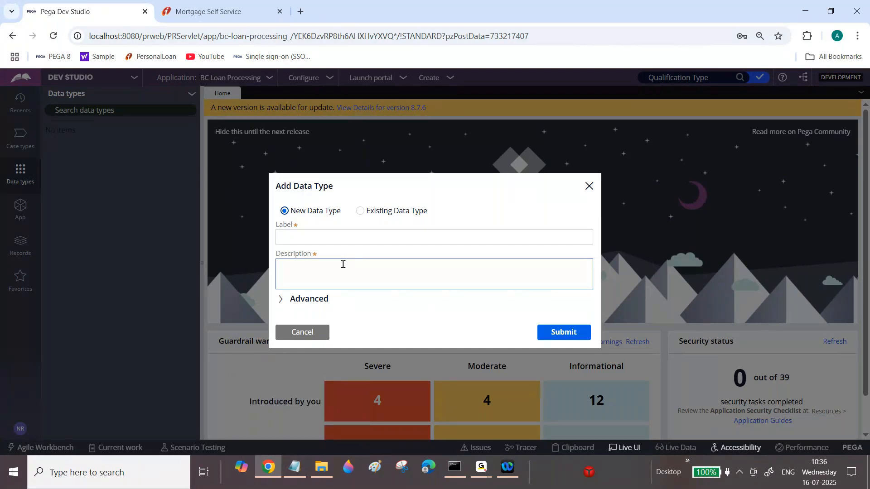
{"action": "left_click", "coordinate": [330, 244]}
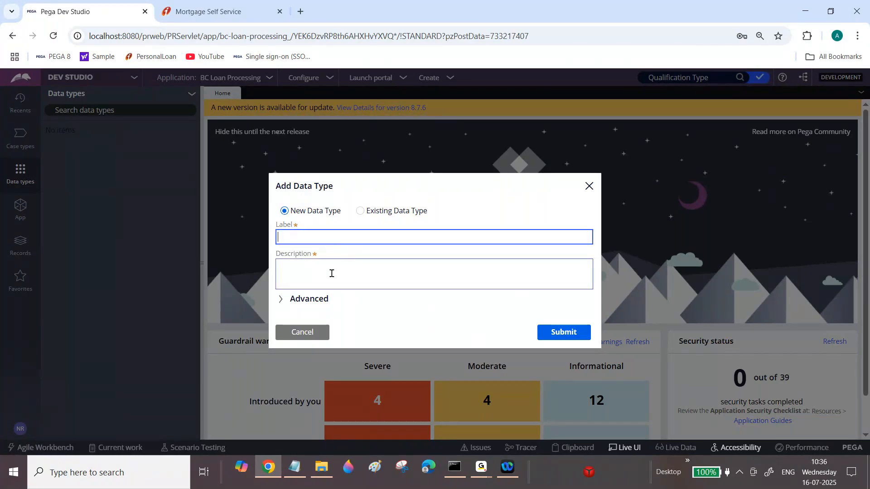
In the notes, scroll to Ex2 and highlight the Current Address field lines.
{"action": "left_click", "coordinate": [295, 467]}
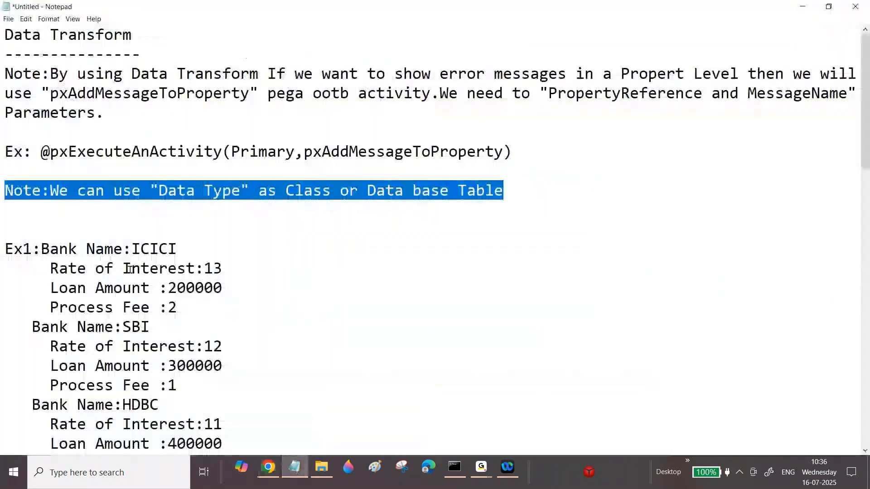
{"action": "left_click_drag", "start_coordinate": [868, 118], "coordinate": [869, 260]}
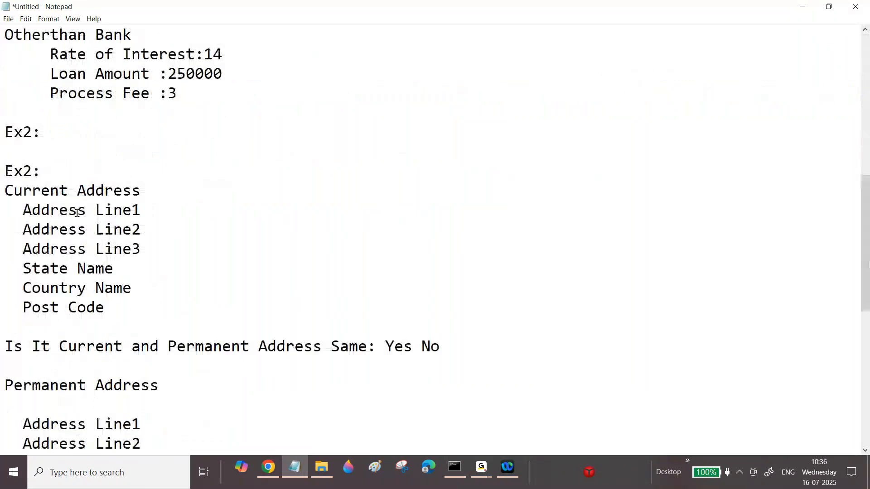
{"action": "left_click_drag", "start_coordinate": [45, 217], "coordinate": [162, 271]}
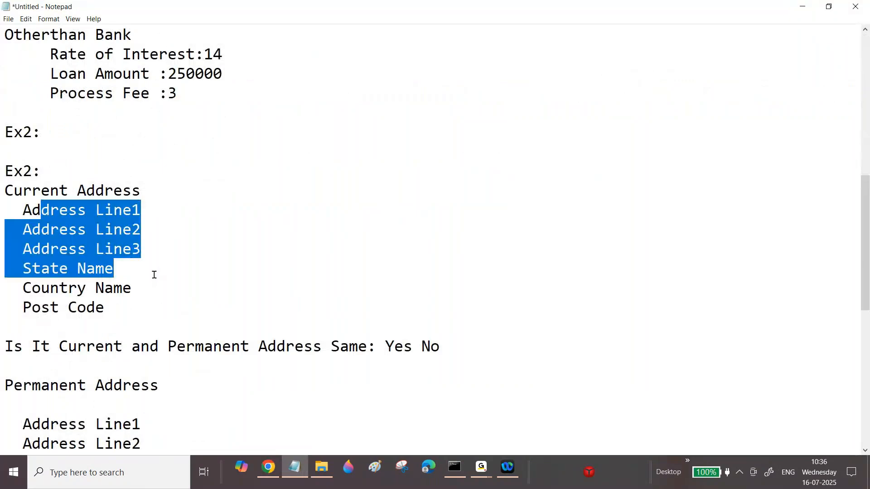
Enter Address as the new data type's label and description, and expand the Advanced options.
{"action": "left_click", "coordinate": [269, 469]}
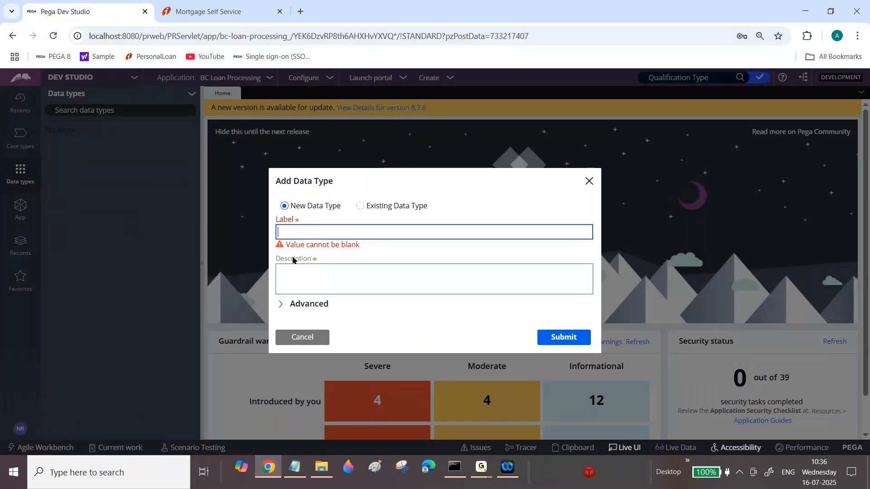
{"action": "left_click", "coordinate": [295, 237]}
{"action": "type", "text": "Ad"}
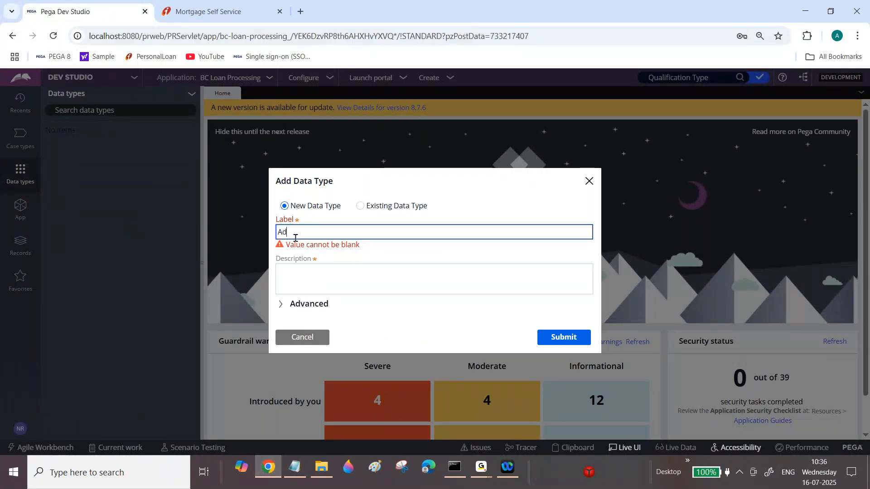
{"action": "type", "text": "dress"}
{"action": "key", "text": "Tab"}
{"action": "left_click", "coordinate": [315, 303]}
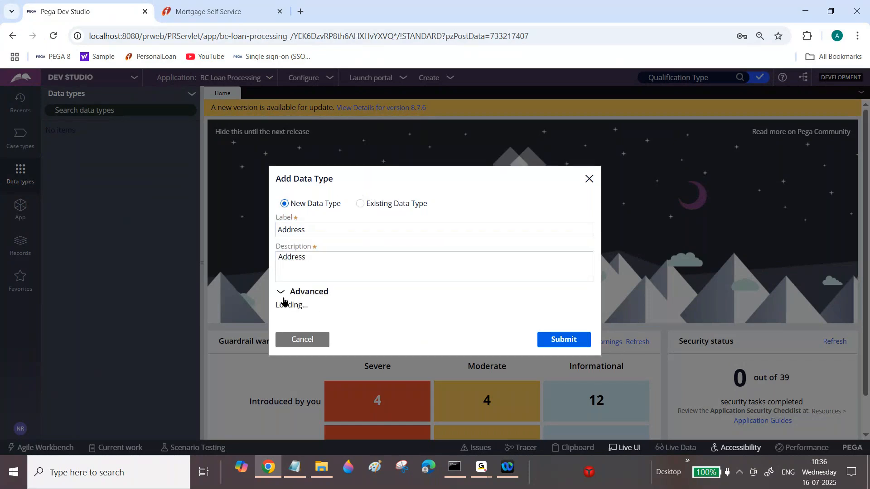
Copy the parent class BC-Bank-Card-BCLoan-Data and paste it twice under the Data Type note.
{"action": "triple_click", "coordinate": [386, 266]}
{"action": "key", "text": "ctrl+c"}
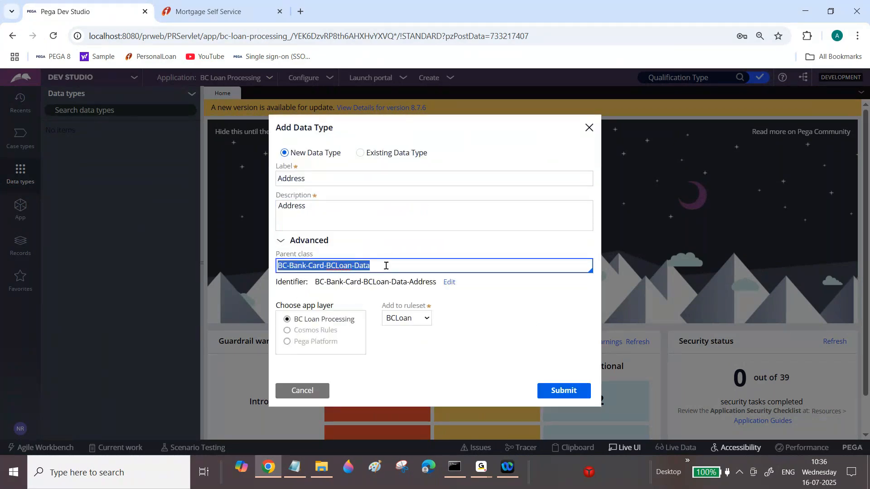
{"action": "left_click", "coordinate": [297, 469]}
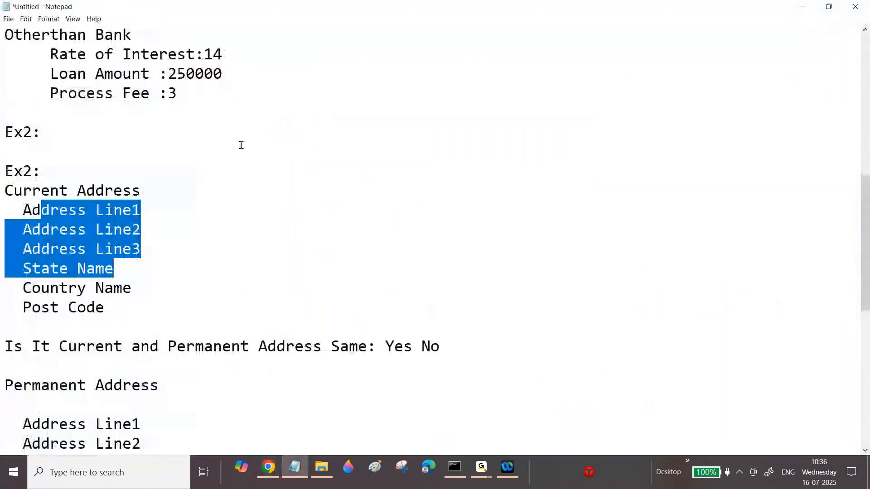
{"action": "left_click_drag", "start_coordinate": [866, 250], "coordinate": [868, 114]}
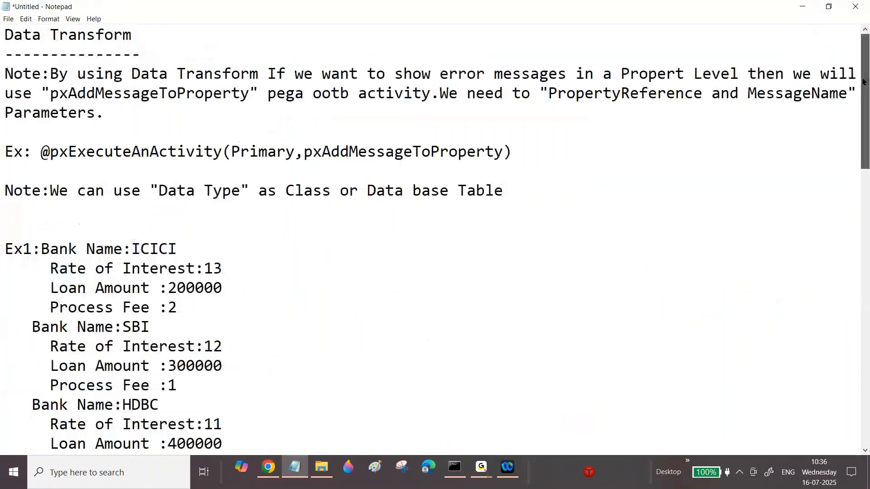
{"action": "left_click", "coordinate": [523, 191]}
{"action": "key", "text": "Return"}
{"action": "key", "text": "Return"}
{"action": "key", "text": "ctrl+v"}
{"action": "key", "text": "Return"}
{"action": "key", "text": "ctrl+v"}
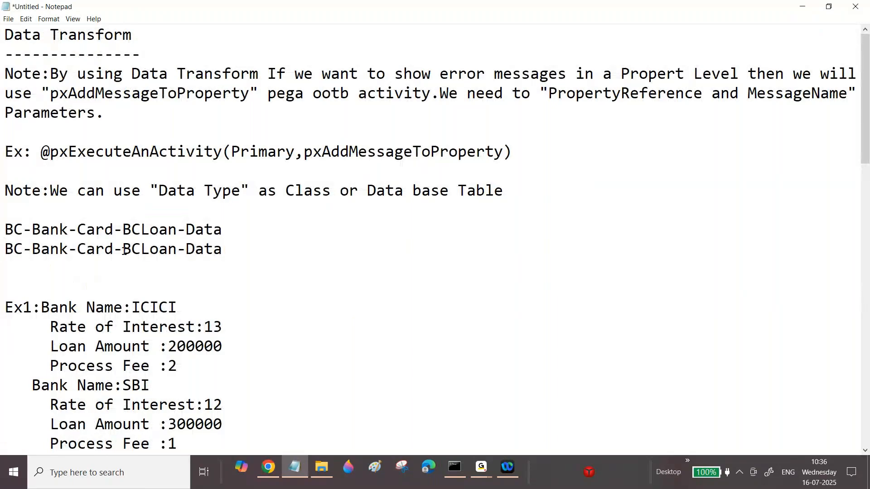
Trim the second class line in the notes to BC-Bank-Card-Data by removing the BCLoan segment.
{"action": "left_click_drag", "start_coordinate": [123, 250], "coordinate": [178, 249]}
{"action": "key", "text": "BackSpace"}
{"action": "key", "text": "BackSpace"}
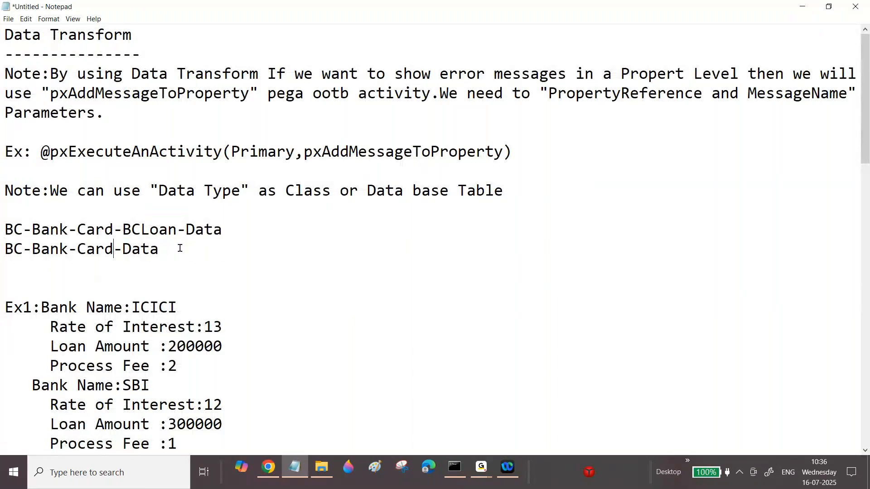
Paste the class on a new line and cut it down to BC-Bank-Data.
{"action": "left_click", "coordinate": [171, 249]}
{"action": "key", "text": "Return"}
{"action": "key", "text": "ctrl+v"}
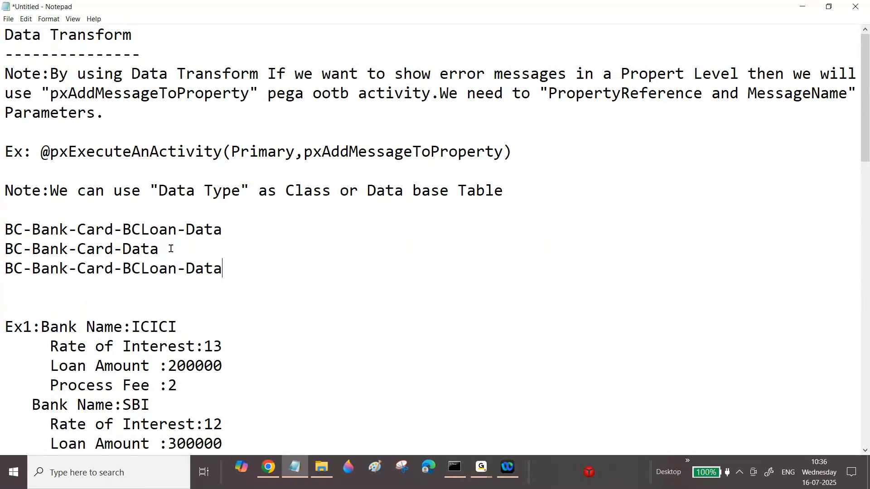
{"action": "left_click_drag", "start_coordinate": [77, 269], "coordinate": [178, 265]}
{"action": "key", "text": "BackSpace"}
{"action": "key", "text": "BackSpace"}
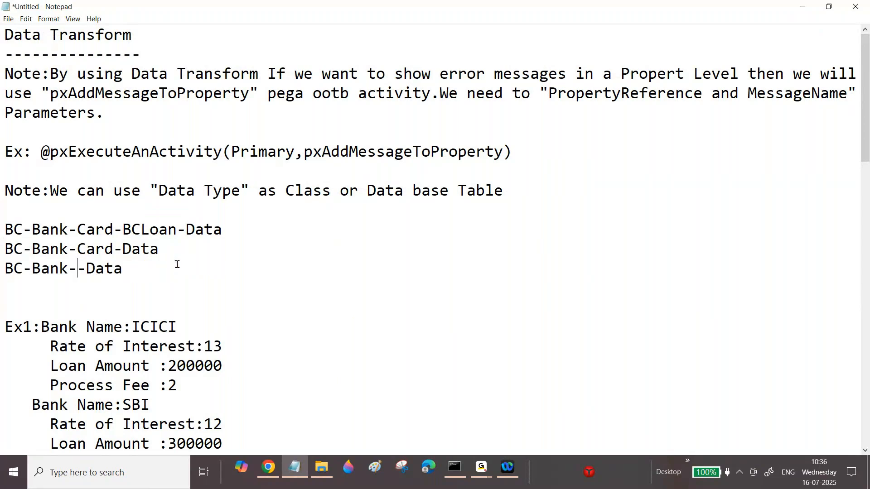
{"action": "left_click", "coordinate": [142, 263]}
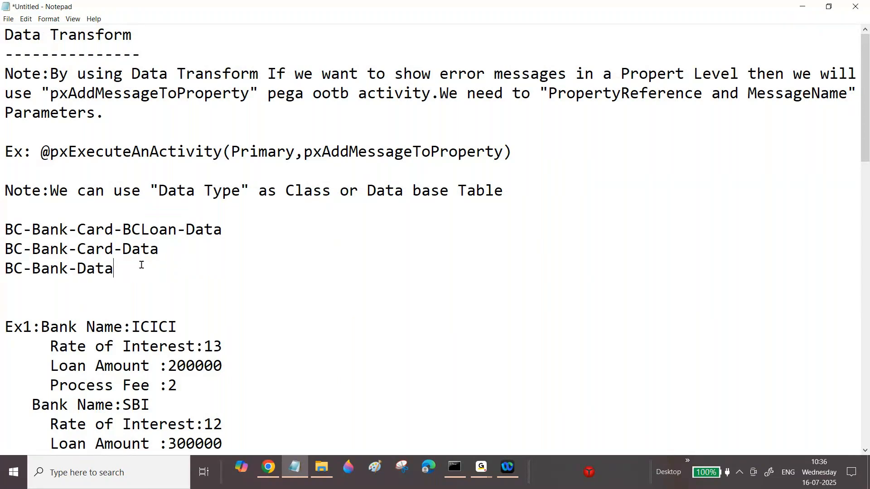
Paste the class on another line, trim it to BC-Bank-Card-Data, and paste it once more below.
{"action": "key", "text": "Return"}
{"action": "key", "text": "ctrl+v"}
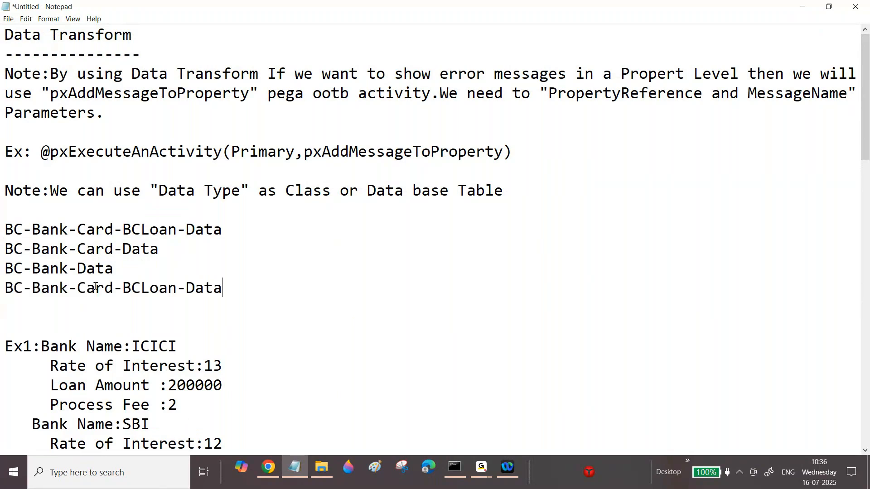
{"action": "left_click_drag", "start_coordinate": [114, 287], "coordinate": [178, 286]}
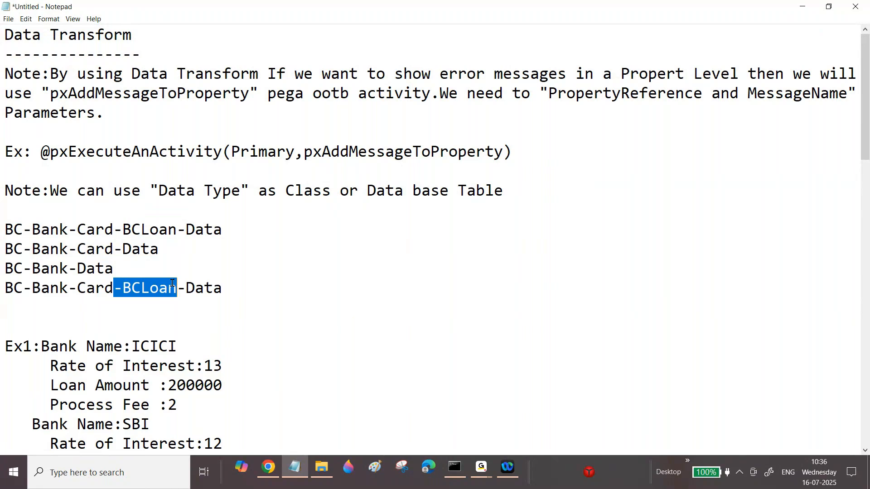
{"action": "key", "text": "BackSpace"}
{"action": "left_click", "coordinate": [175, 288]}
{"action": "key", "text": "Return"}
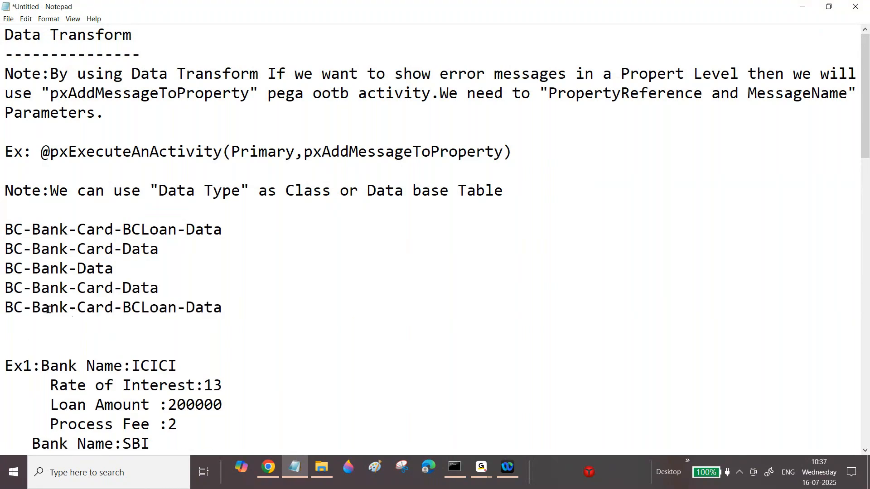
Trim the last pasted class line down to BC-Data.
{"action": "left_click_drag", "start_coordinate": [32, 308], "coordinate": [179, 306]}
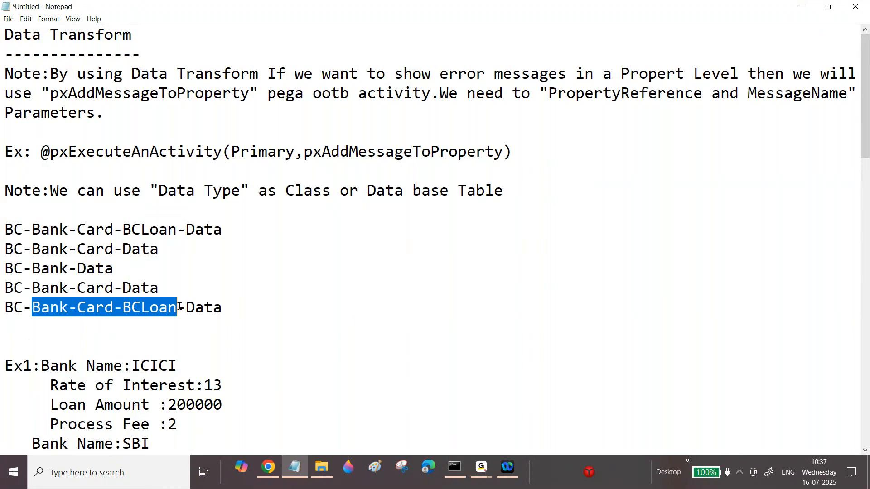
{"action": "key", "text": "BackSpace"}
{"action": "key", "text": "BackSpace"}
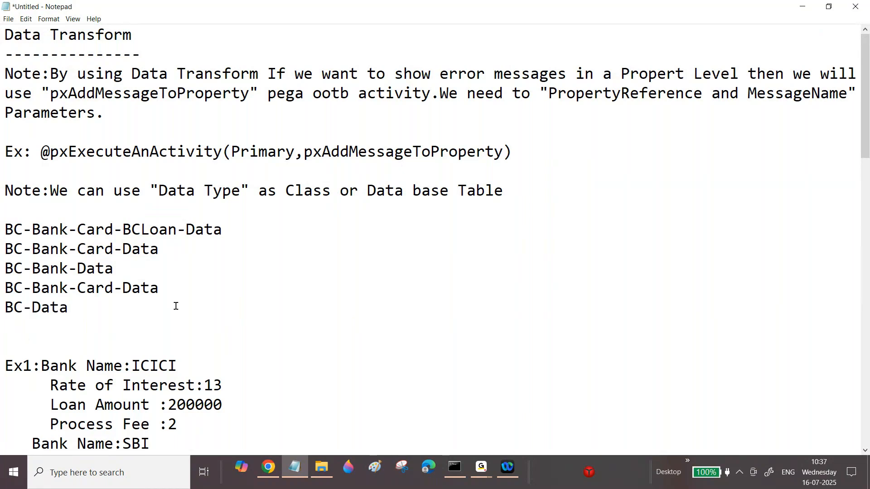
Delete the BC-Bank-Data line and trim the duplicate BC-Bank-Card-Data line to BC-Bank-Data.
{"action": "double_click", "coordinate": [62, 261]}
{"action": "key", "text": "BackSpace"}
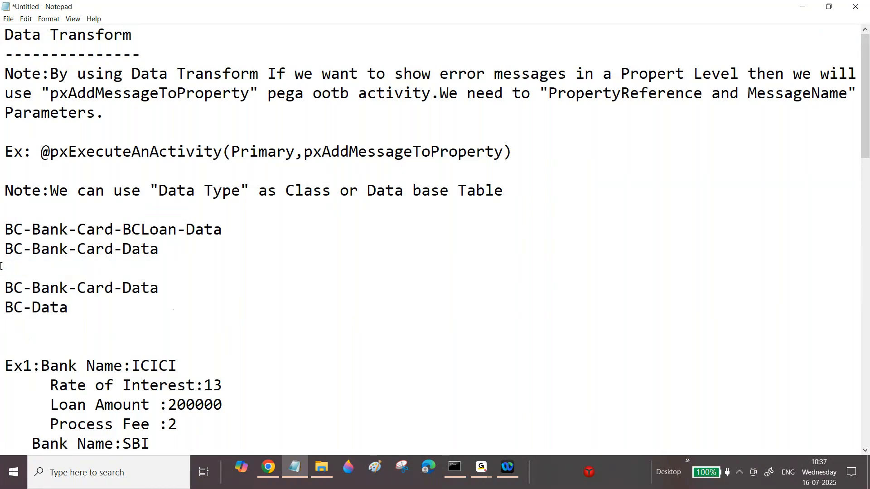
{"action": "key", "text": "BackSpace"}
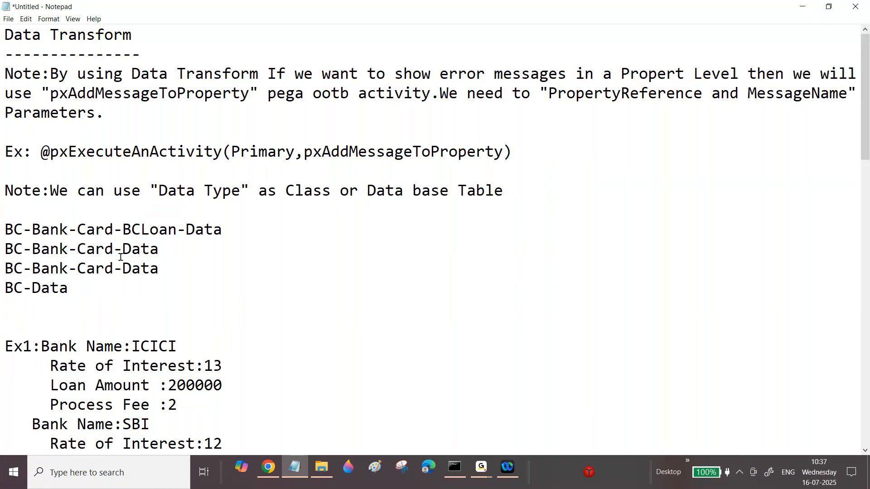
{"action": "left_click_drag", "start_coordinate": [77, 268], "coordinate": [118, 265]}
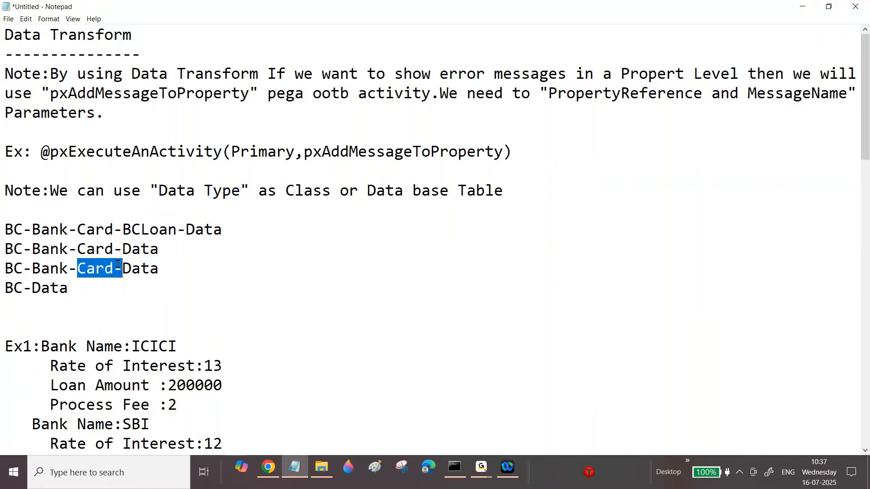
{"action": "key", "text": "BackSpace"}
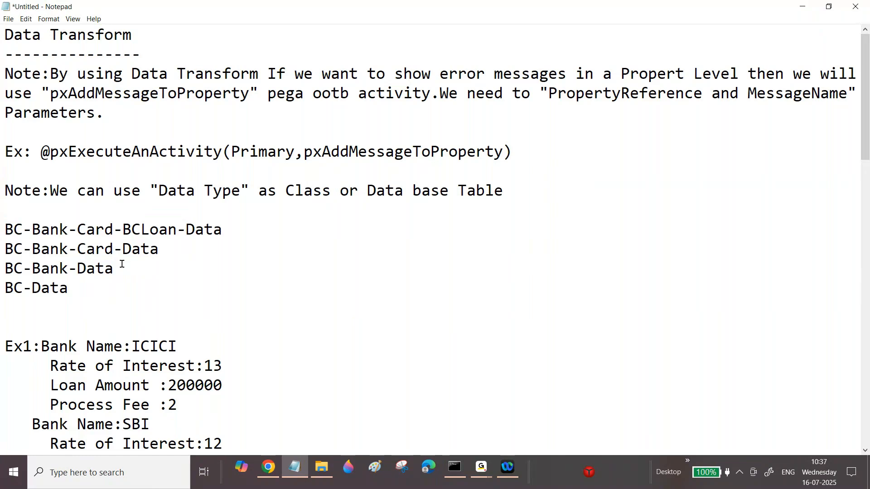
Append -Address to the BC-Data line to make BC-Data-Address.
{"action": "left_click", "coordinate": [235, 231]}
{"action": "left_click", "coordinate": [106, 280]}
{"action": "type", "text": "-Address"}
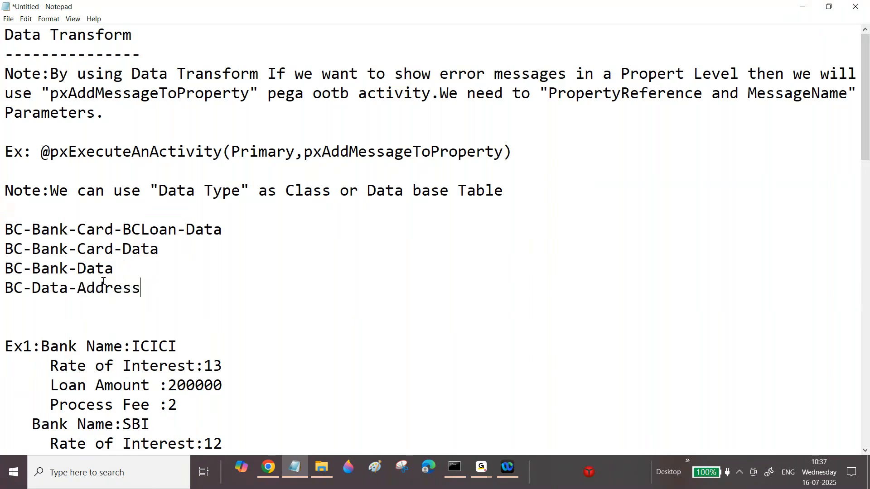
{"action": "left_click_drag", "start_coordinate": [5, 288], "coordinate": [140, 288]}
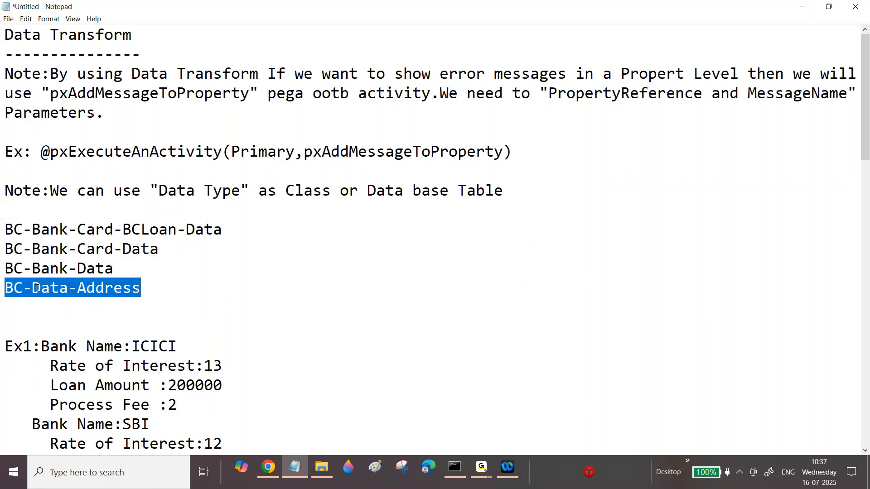
Annotate the BC-Data-Address line with -->Data Class.
{"action": "left_click", "coordinate": [150, 290]}
{"action": "type", "text": "--"}
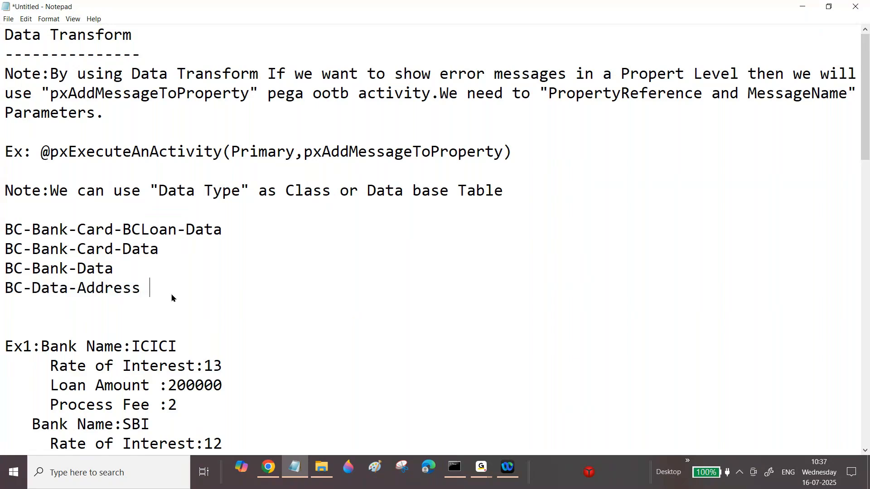
{"action": "type", "text": ">Data Class"}
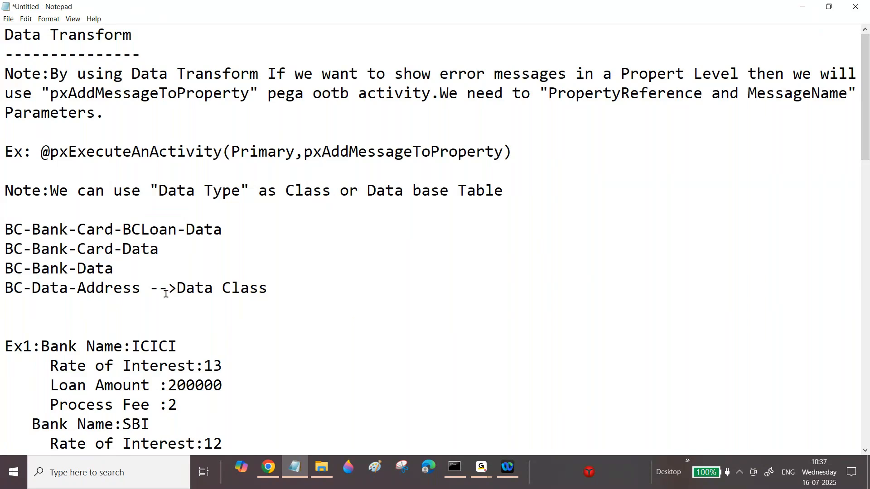
{"action": "left_click_drag", "start_coordinate": [177, 289], "coordinate": [265, 290]}
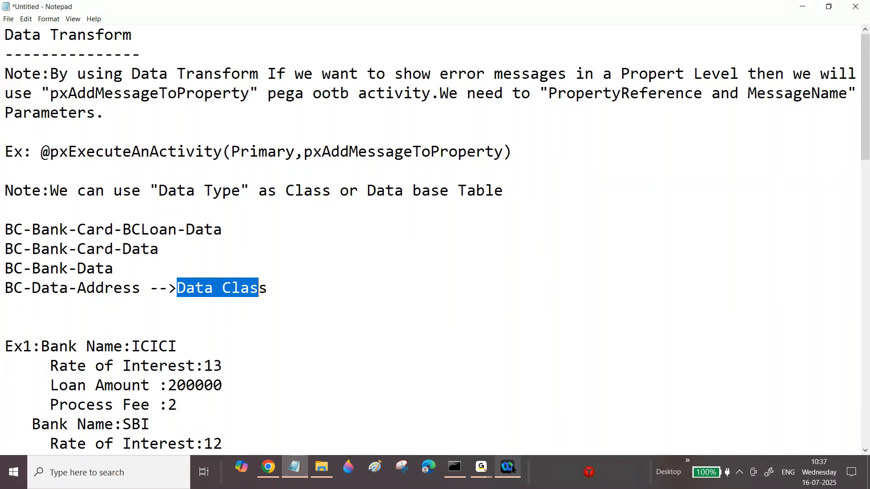
{"action": "left_click", "coordinate": [478, 468]}
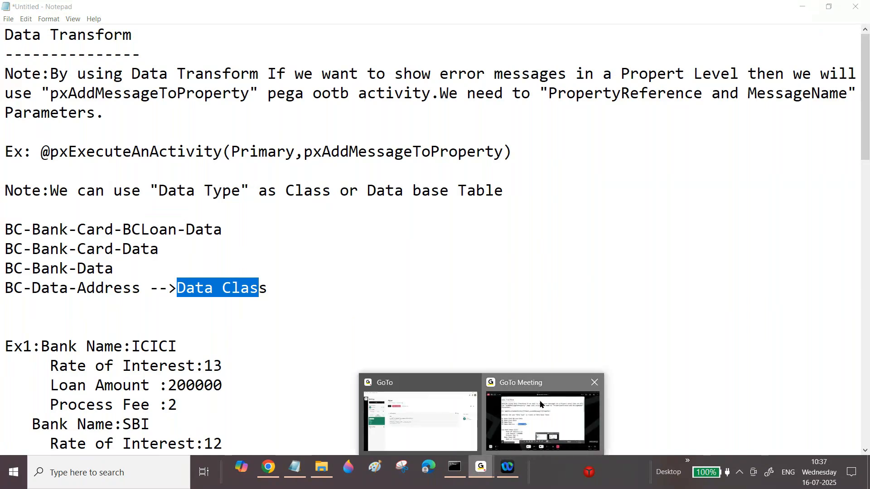
{"action": "left_click", "coordinate": [540, 402]}
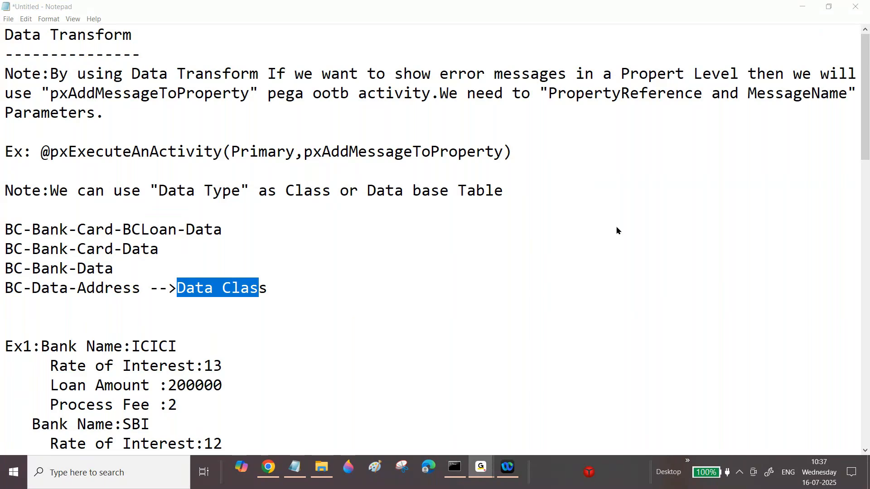
{"action": "left_click", "coordinate": [293, 472]}
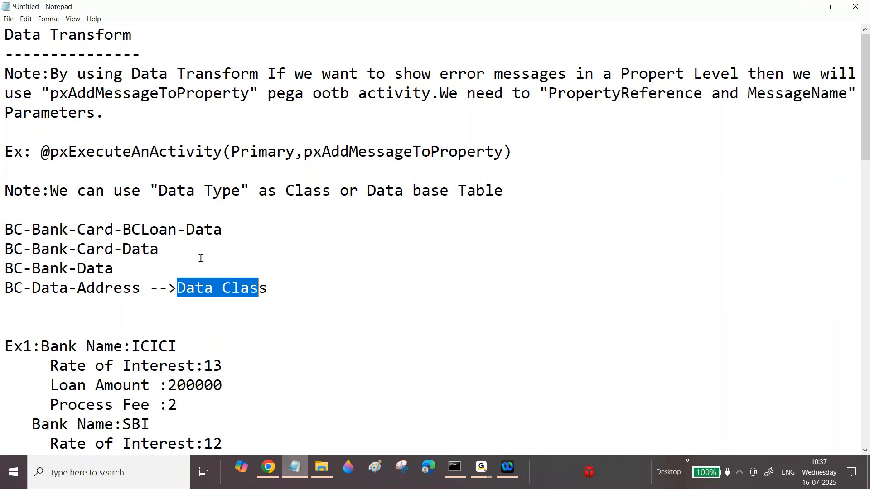
Return to the Add Data Type dialog and change the Parent class to BC-Data from the suggestions.
{"action": "key", "text": "alt+Tab"}
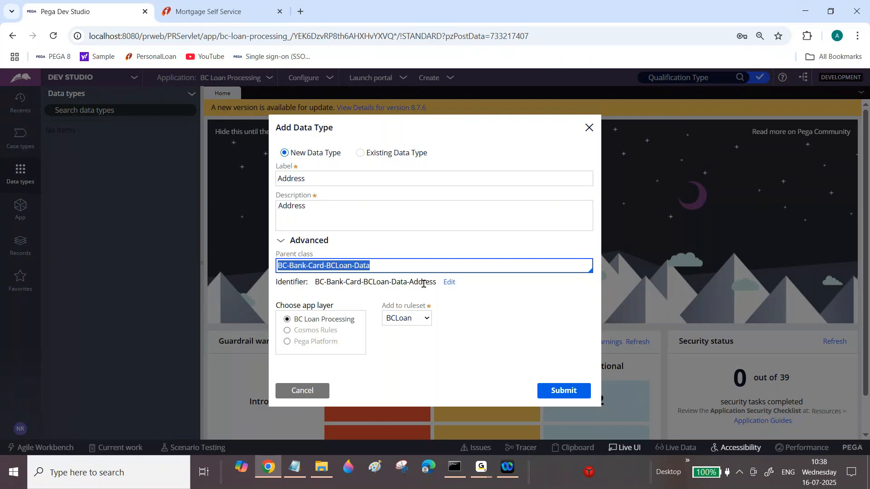
{"action": "left_click", "coordinate": [378, 266]}
{"action": "key", "text": "BackSpace"}
{"action": "key", "text": "BackSpace"}
{"action": "key", "text": "BackSpace"}
{"action": "key", "text": "BackSpace"}
{"action": "key", "text": "BackSpace"}
{"action": "key", "text": "BackSpace"}
{"action": "key", "text": "BackSpace"}
{"action": "key", "text": "BackSpace"}
{"action": "key", "text": "BackSpace"}
{"action": "key", "text": "BackSpace"}
{"action": "key", "text": "BackSpace"}
{"action": "key", "text": "BackSpace"}
{"action": "key", "text": "BackSpace"}
{"action": "key", "text": "BackSpace"}
{"action": "key", "text": "BackSpace"}
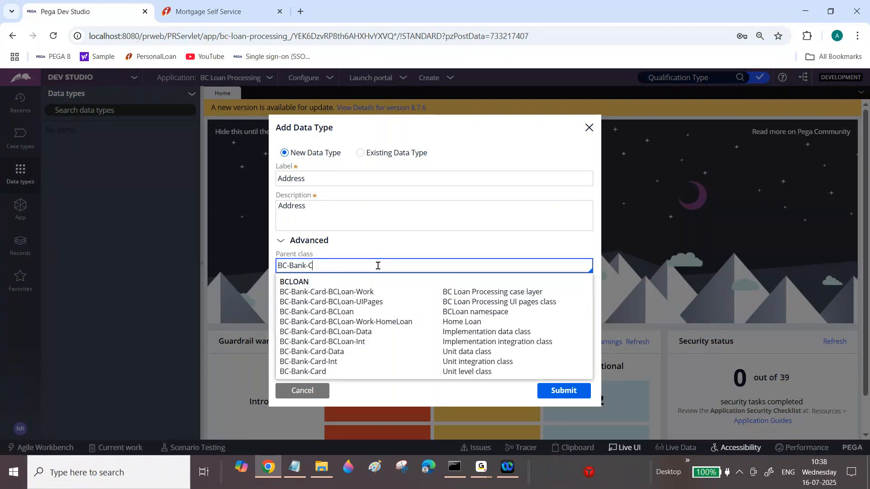
{"action": "key", "text": "BackSpace"}
{"action": "key", "text": "BackSpace"}
{"action": "key", "text": "BackSpace"}
{"action": "key", "text": "BackSpace"}
{"action": "key", "text": "BackSpace"}
{"action": "key", "text": "BackSpace"}
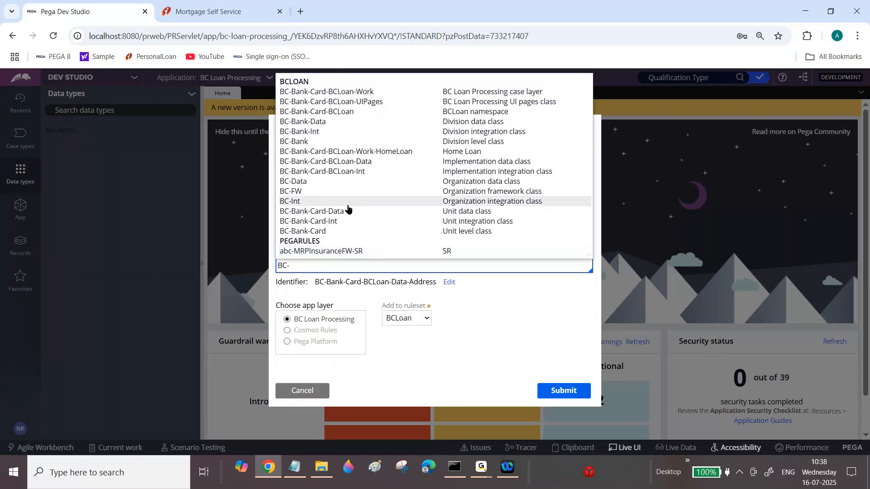
{"action": "left_click", "coordinate": [301, 181]}
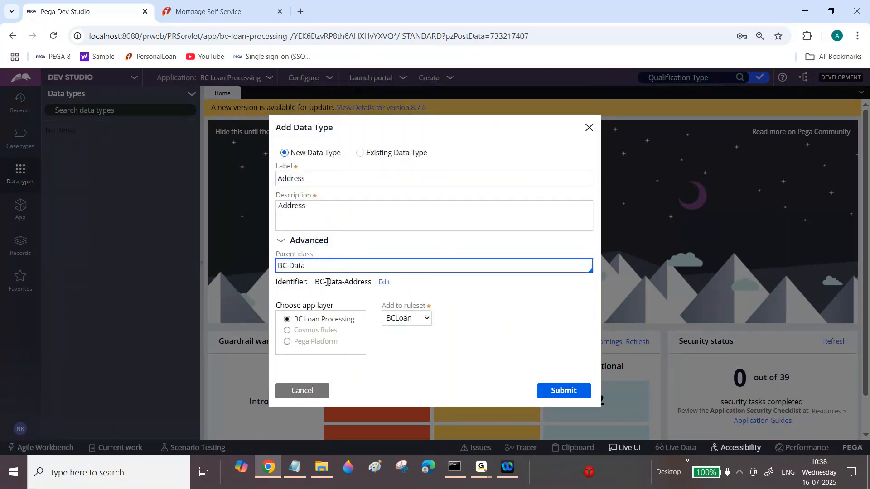
Compare the generated identifier and ruleset field with the class names in the notes.
{"action": "left_click", "coordinate": [357, 282]}
{"action": "triple_click", "coordinate": [357, 282]}
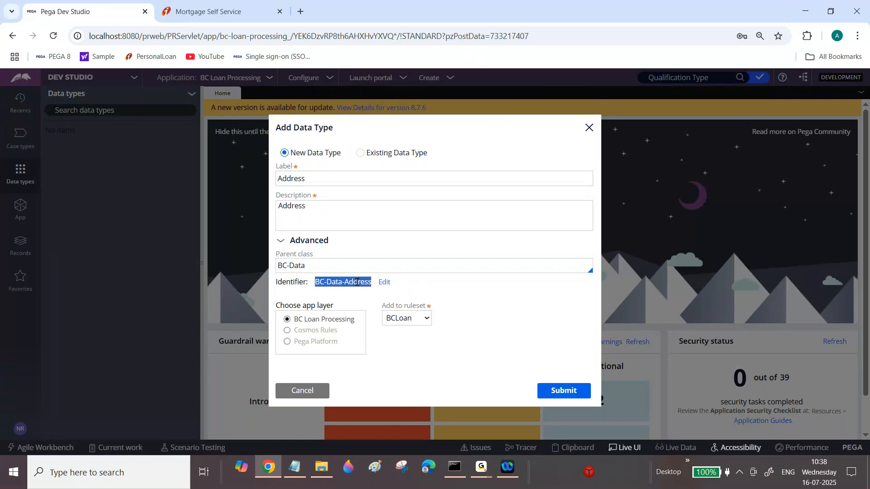
{"action": "left_click_drag", "start_coordinate": [384, 305], "coordinate": [425, 305]}
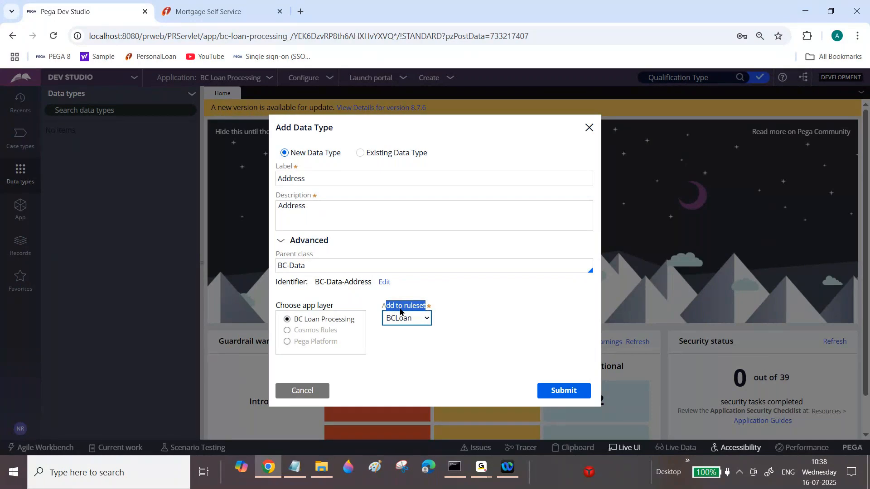
{"action": "left_click", "coordinate": [295, 468]}
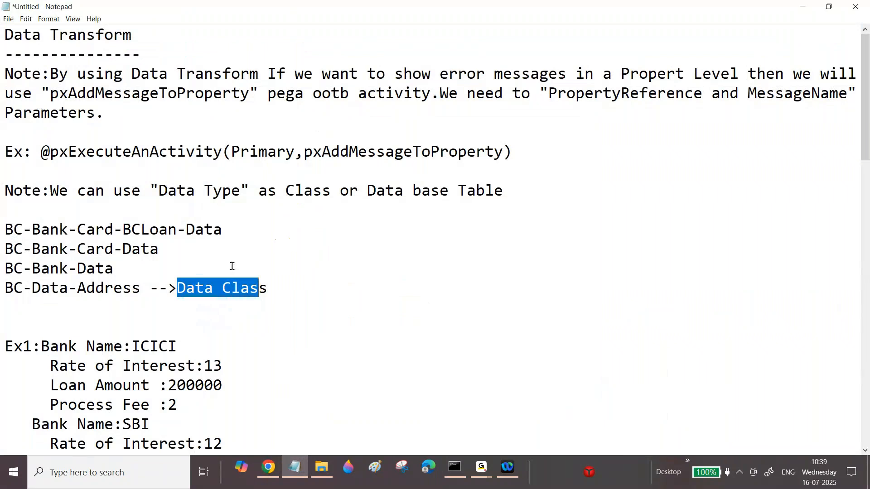
{"action": "left_click", "coordinate": [269, 468]}
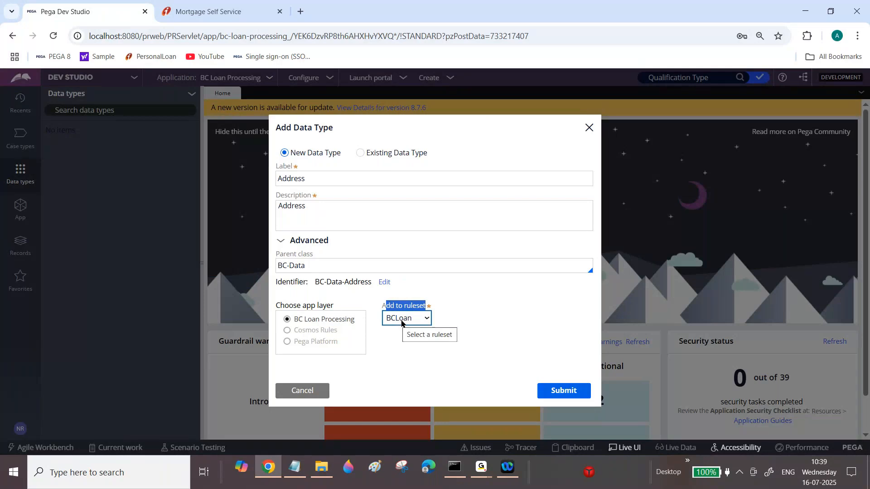
Set the Add to ruleset option to BC.
{"action": "left_click", "coordinate": [402, 321]}
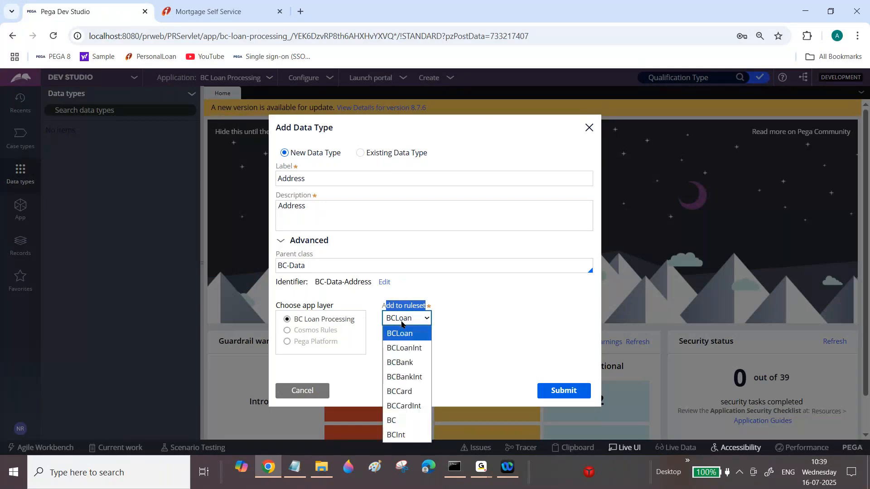
{"action": "left_click", "coordinate": [398, 421]}
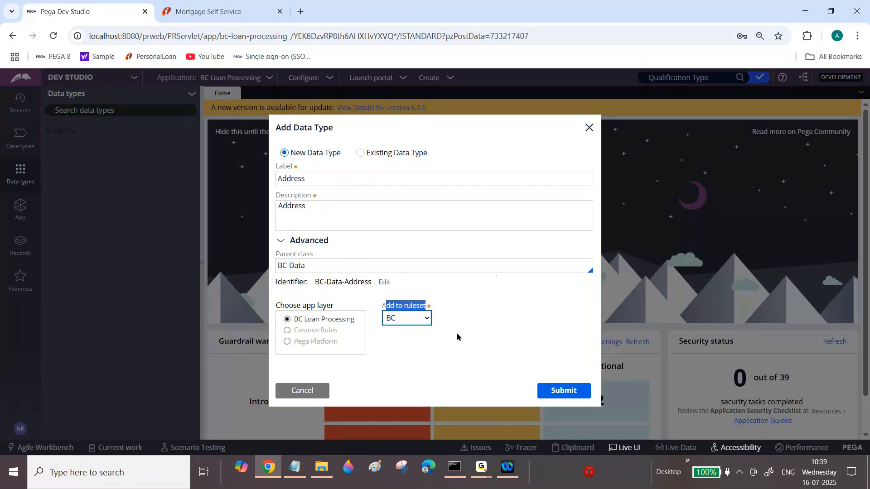
{"action": "left_click", "coordinate": [478, 328]}
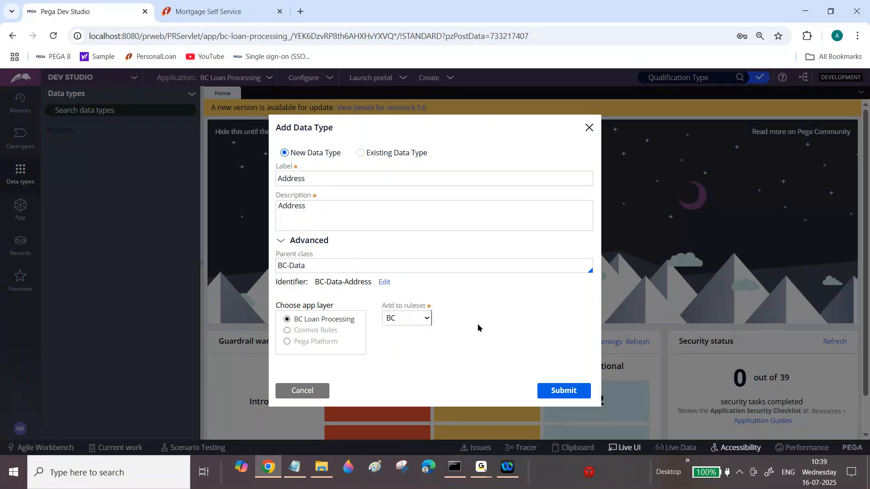
Switch the ruleset to BCLoan.
{"action": "left_click", "coordinate": [394, 311]}
{"action": "left_click", "coordinate": [275, 236]}
{"action": "left_click_drag", "start_coordinate": [315, 282], "coordinate": [357, 283]}
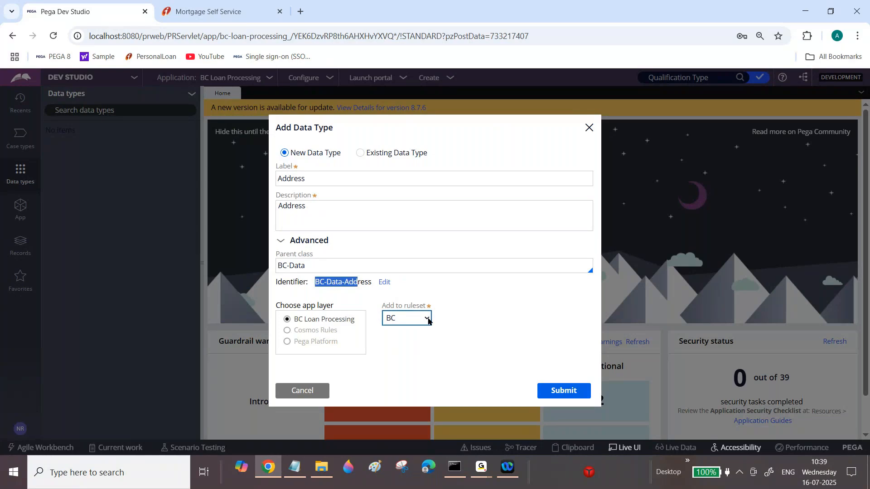
{"action": "left_click", "coordinate": [428, 321]}
{"action": "left_click", "coordinate": [409, 335]}
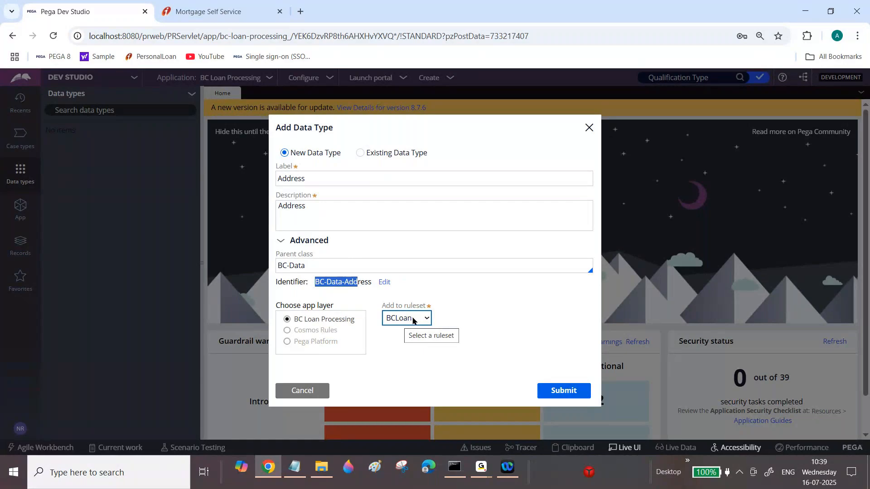
Switch the ruleset back to BC.
{"action": "left_click", "coordinate": [413, 321]}
{"action": "left_click", "coordinate": [403, 417]}
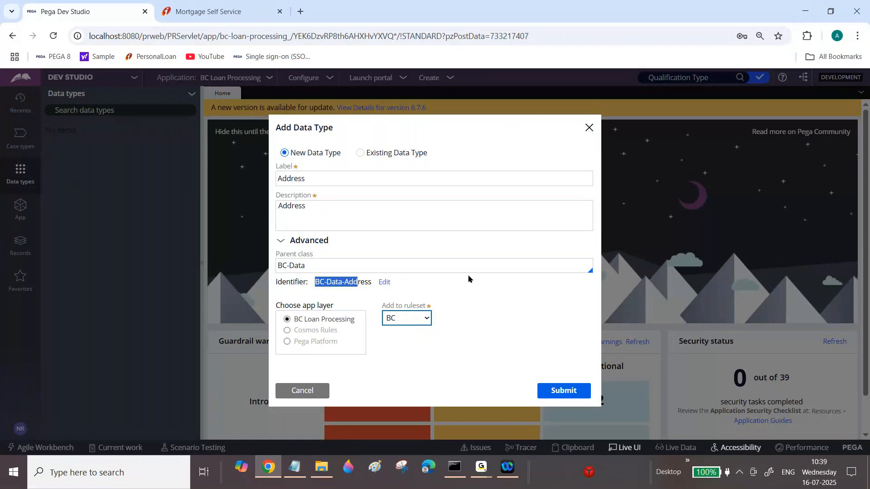
Set the Add to ruleset option for the Address data type to BCLoan.
{"action": "left_click", "coordinate": [472, 294]}
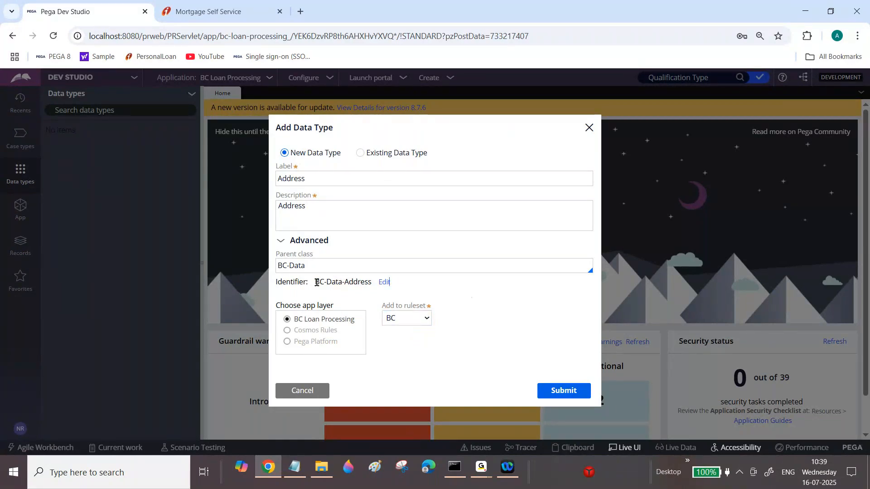
{"action": "left_click_drag", "start_coordinate": [326, 283], "coordinate": [344, 282]}
{"action": "left_click", "coordinate": [343, 283]}
{"action": "left_click", "coordinate": [423, 317]}
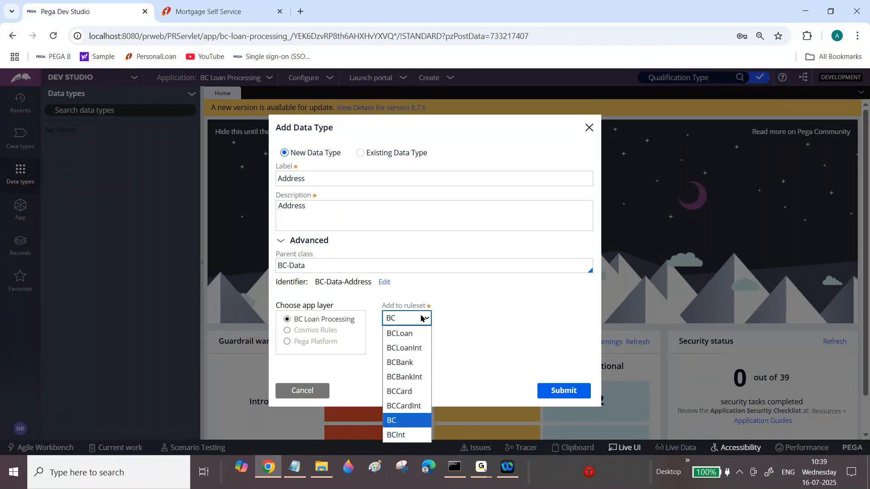
{"action": "left_click", "coordinate": [408, 333]}
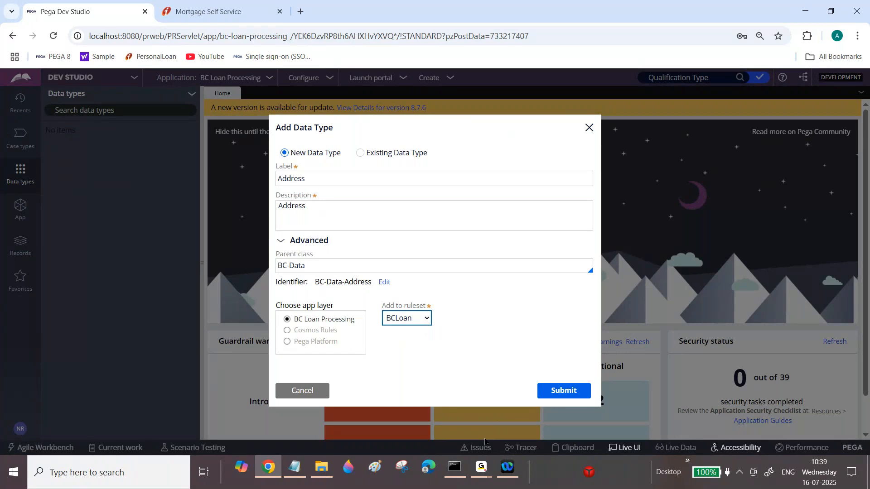
{"action": "left_click", "coordinate": [481, 467]}
{"action": "left_click", "coordinate": [524, 405]}
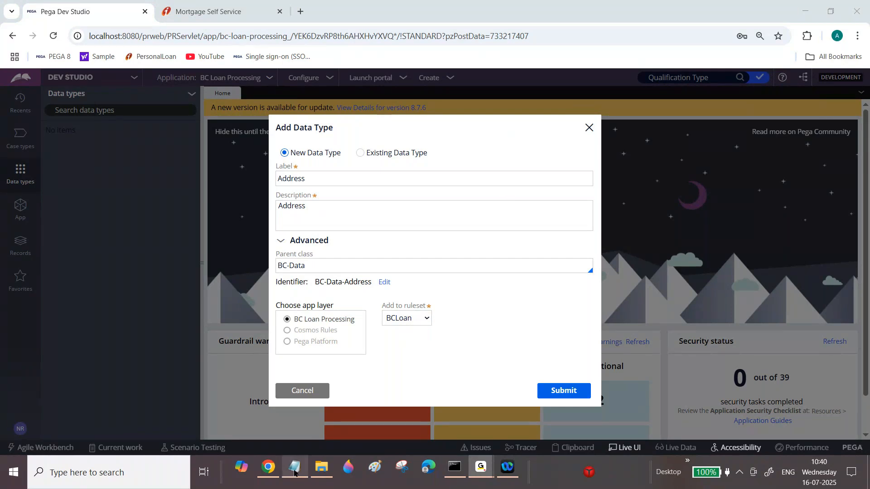
Switch to Notepad and add a line 'Imp App1 Imp App2' below the BC-Data-Address entry.
{"action": "left_click", "coordinate": [295, 467]}
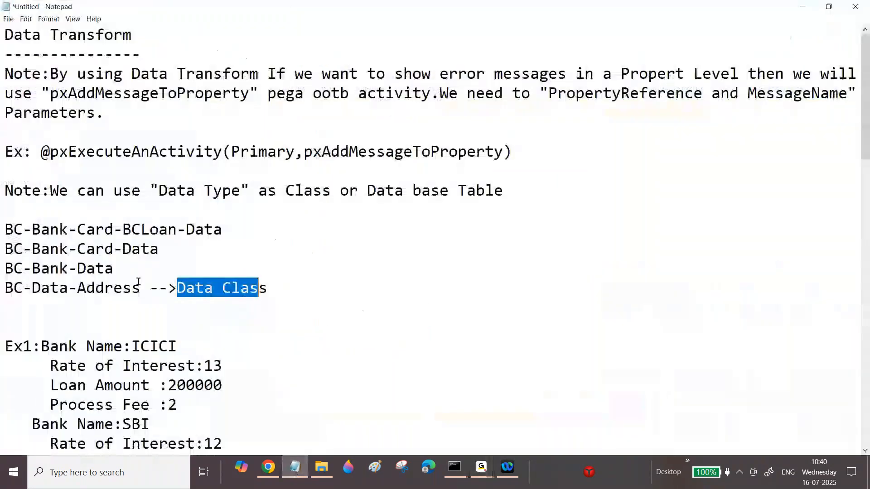
{"action": "left_click", "coordinate": [308, 295]}
{"action": "key", "text": "Return"}
{"action": "key", "text": "Return"}
{"action": "type", "text": "Imp1"}
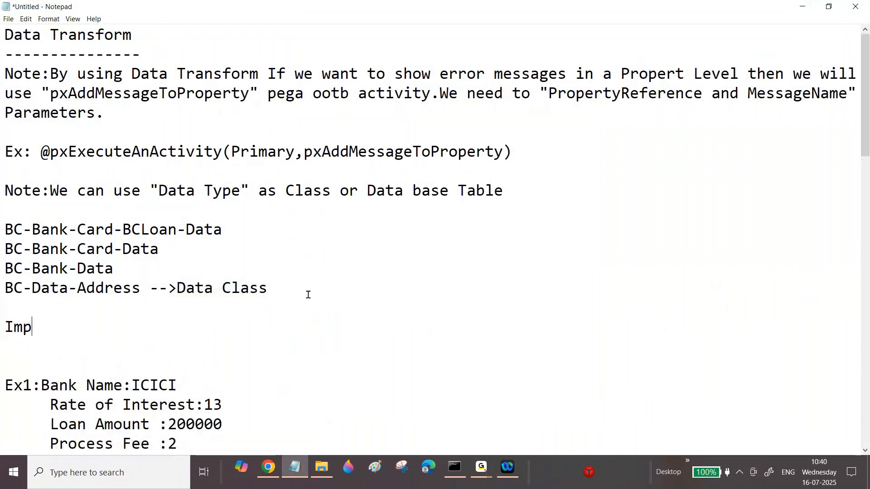
{"action": "key", "text": "BackSpace"}
{"action": "key", "text": "BackSpace"}
{"action": "type", "text": "App1  Imp"}
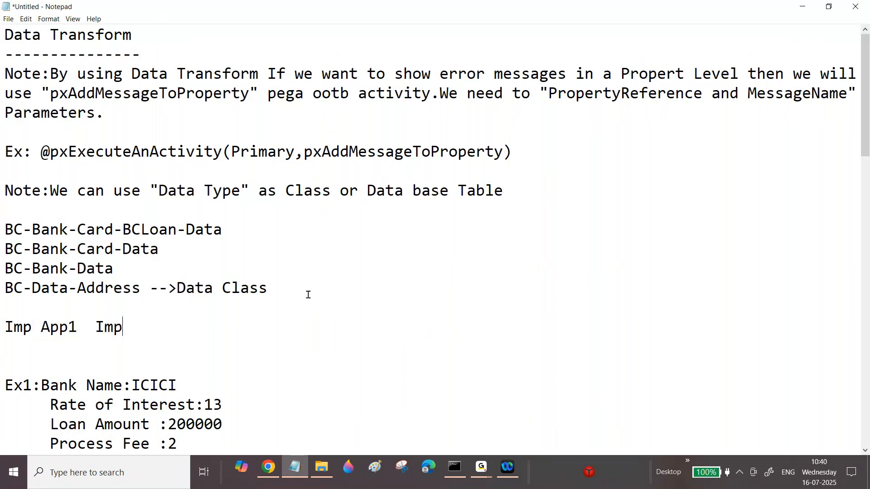
{"action": "type", "text": " App2"}
{"action": "key", "text": "Return"}
Prefix the two entries with Insurance and Loan respectively.
{"action": "left_click", "coordinate": [3, 327]}
{"action": "type", "text": "Insurance"}
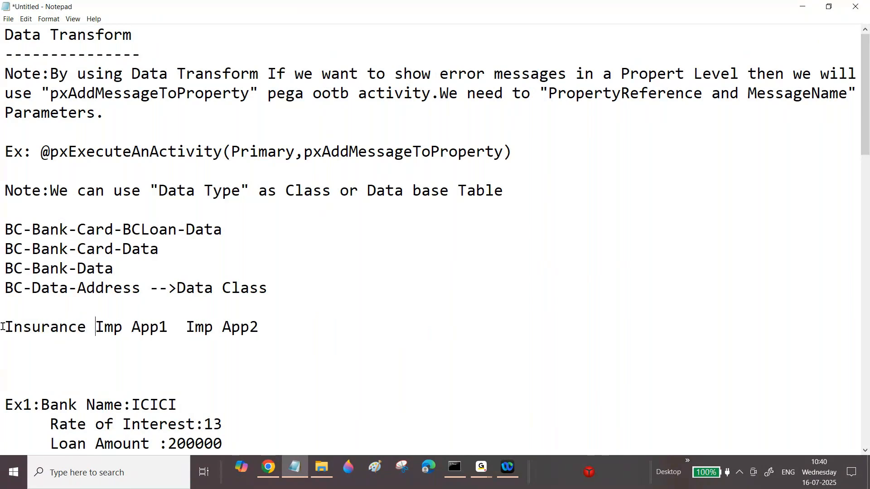
{"action": "left_click", "coordinate": [184, 329]}
{"action": "type", "text": "Loan"}
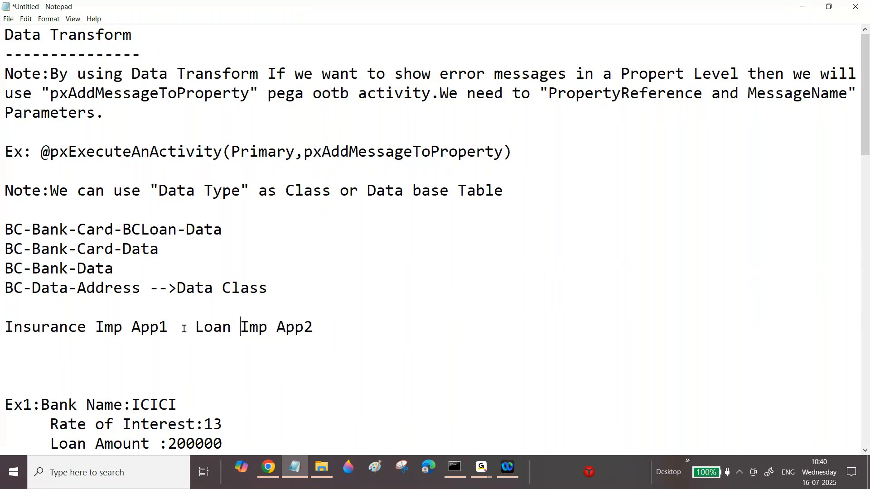
Highlight the Insurance and Loan application entries in the notes to compare them.
{"action": "left_click_drag", "start_coordinate": [5, 327], "coordinate": [245, 326]}
{"action": "left_click", "coordinate": [195, 327]}
{"action": "left_click", "coordinate": [195, 327]}
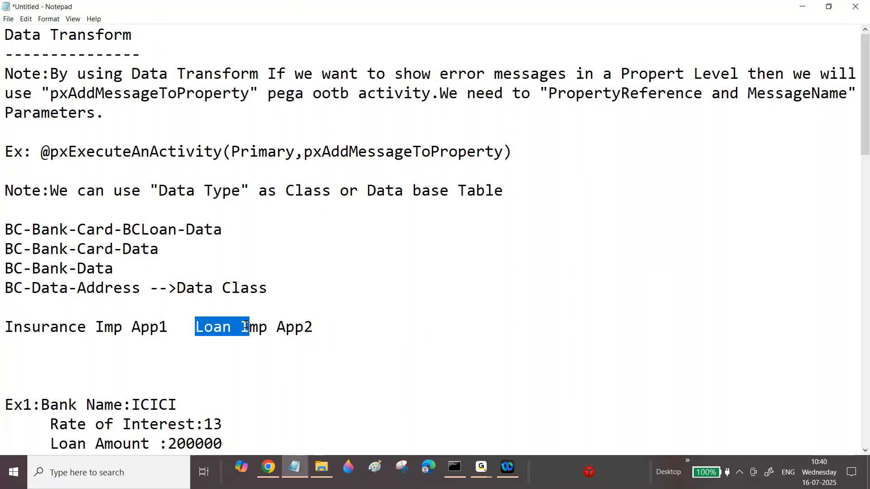
{"action": "left_click", "coordinate": [326, 325]}
{"action": "key", "text": "Return"}
{"action": "key", "text": "Return"}
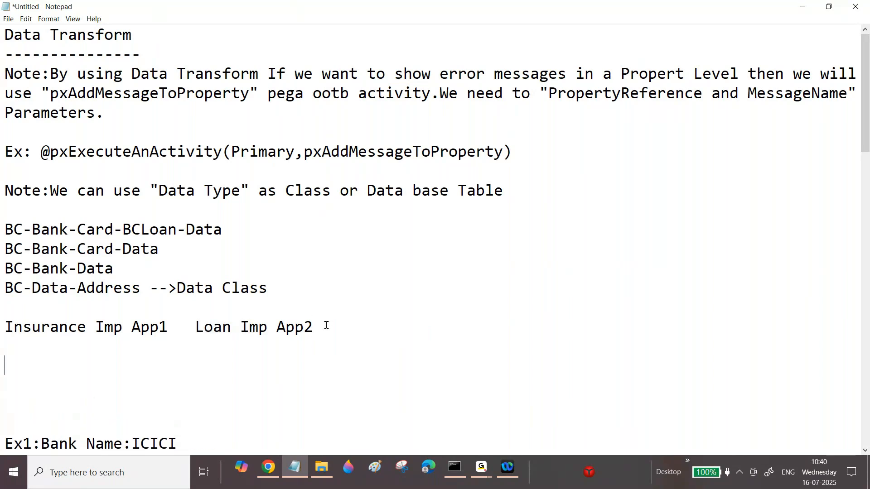
{"action": "left_click_drag", "start_coordinate": [3, 327], "coordinate": [167, 328]}
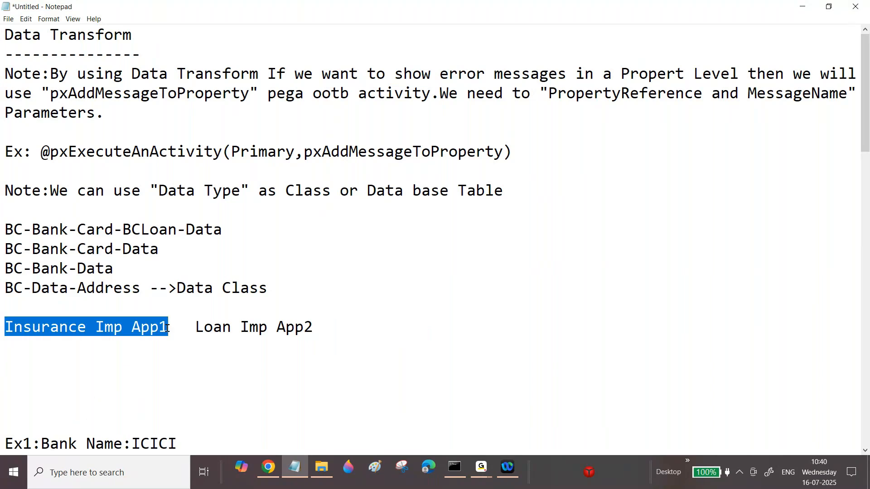
Add a 'Separate Ruleset' line below the application entries.
{"action": "left_click", "coordinate": [330, 328]}
{"action": "key", "text": "Return"}
{"action": "type", "text": "Sepr"}
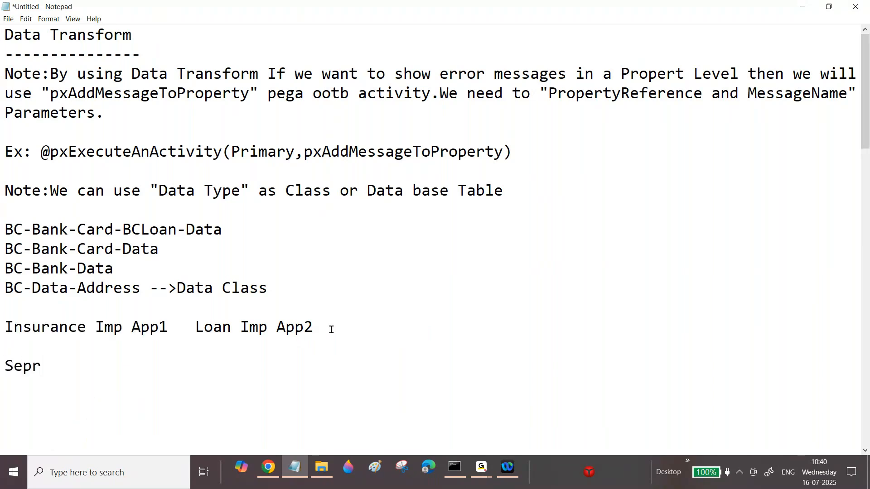
{"action": "key", "text": "BackSpace"}
{"action": "type", "text": "arate Ruleset"}
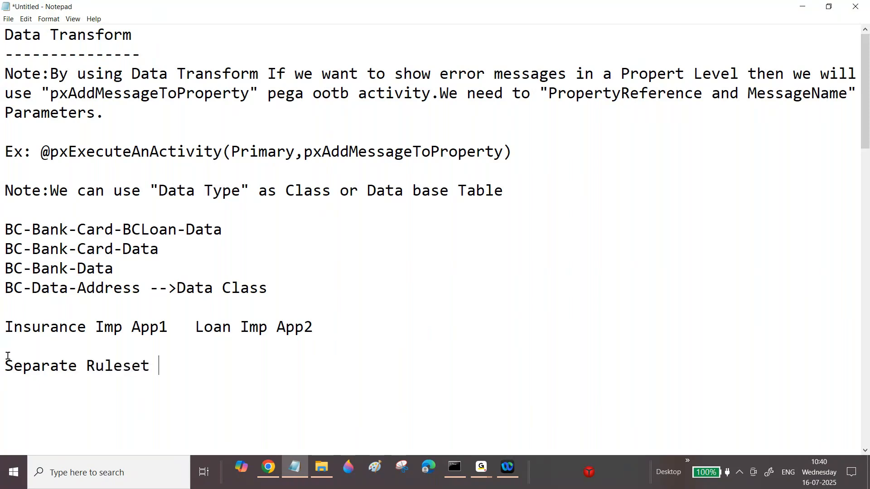
Highlight the application entries and the Separate Ruleset line in the notes.
{"action": "left_click_drag", "start_coordinate": [4, 366], "coordinate": [23, 365]}
{"action": "left_click_drag", "start_coordinate": [11, 327], "coordinate": [113, 327]}
{"action": "left_click_drag", "start_coordinate": [196, 326], "coordinate": [319, 324]}
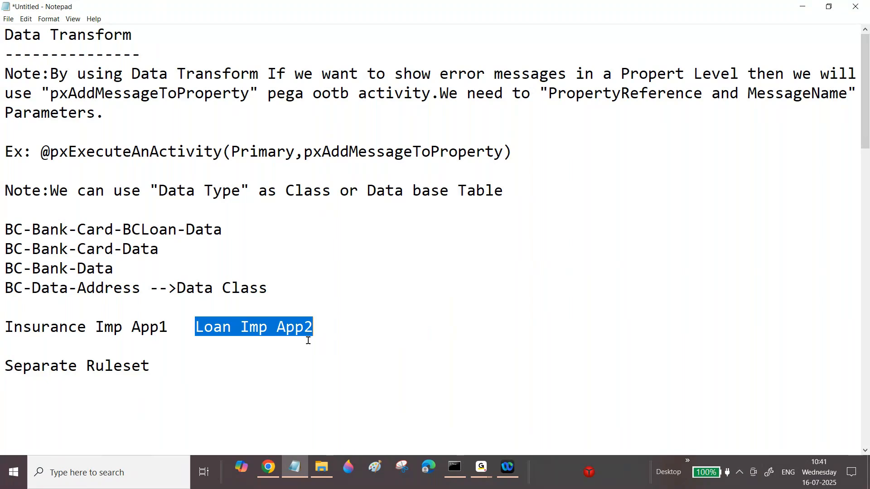
{"action": "left_click_drag", "start_coordinate": [160, 365], "coordinate": [145, 362]}
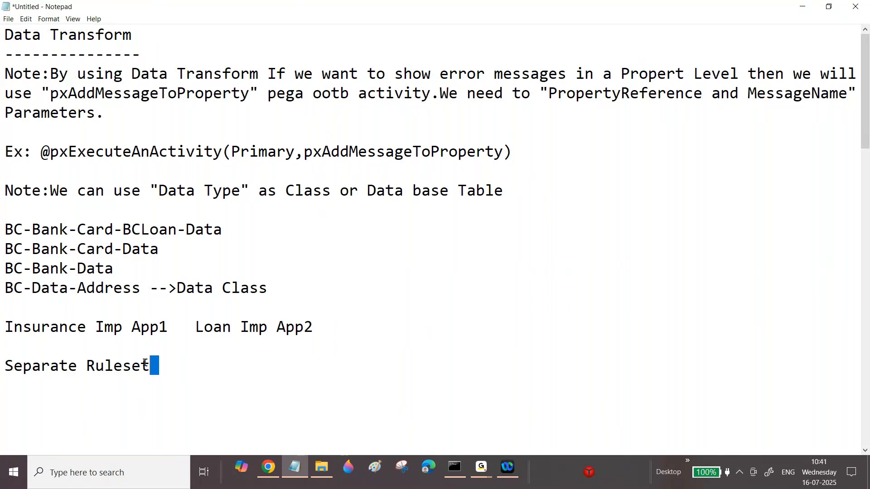
{"action": "left_click_drag", "start_coordinate": [176, 333], "coordinate": [290, 332]}
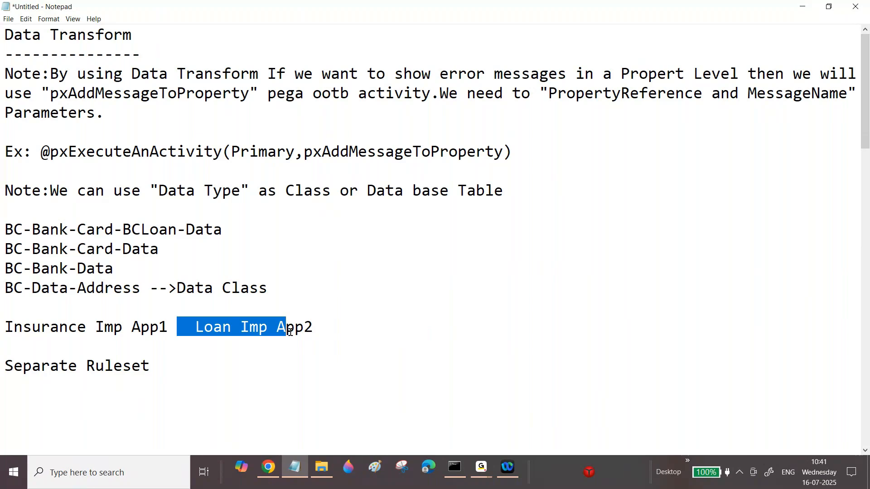
{"action": "key", "text": "alt+Tab"}
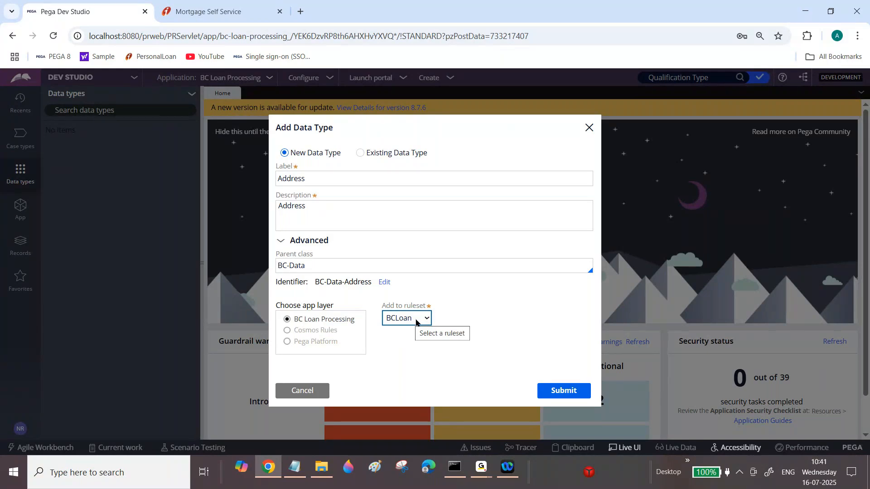
{"action": "left_click", "coordinate": [295, 467]}
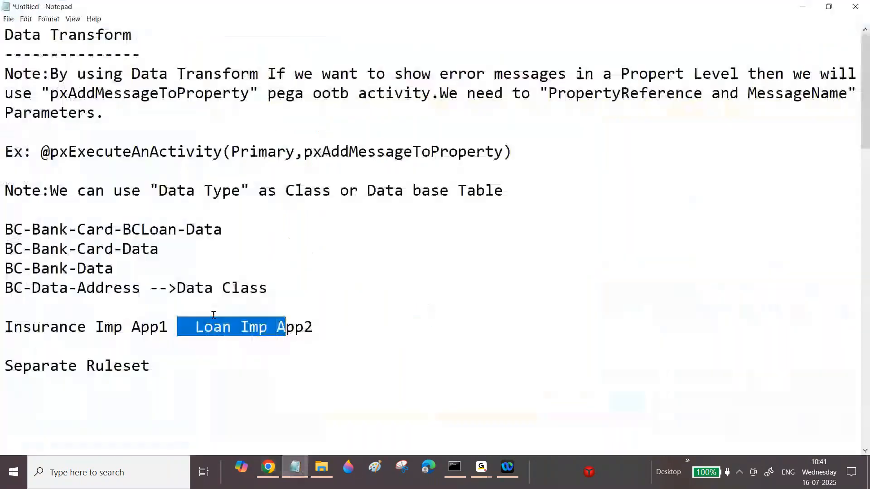
Replace the Separate Ruleset line with the word Insurance.
{"action": "left_click", "coordinate": [236, 331]}
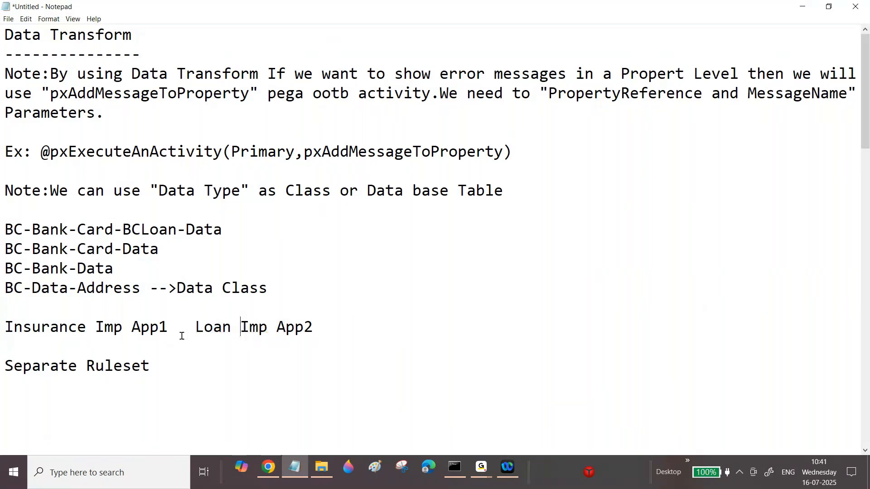
{"action": "left_click_drag", "start_coordinate": [167, 367], "coordinate": [1, 367]}
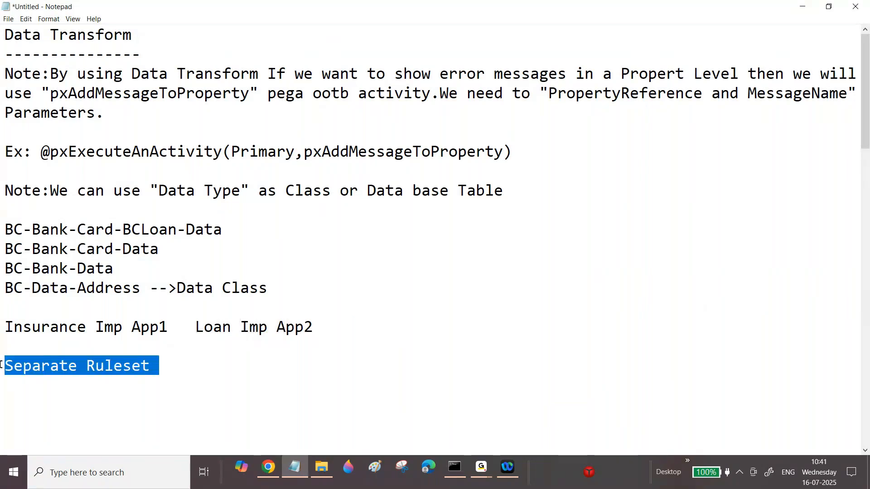
{"action": "type", "text": "Insurance"}
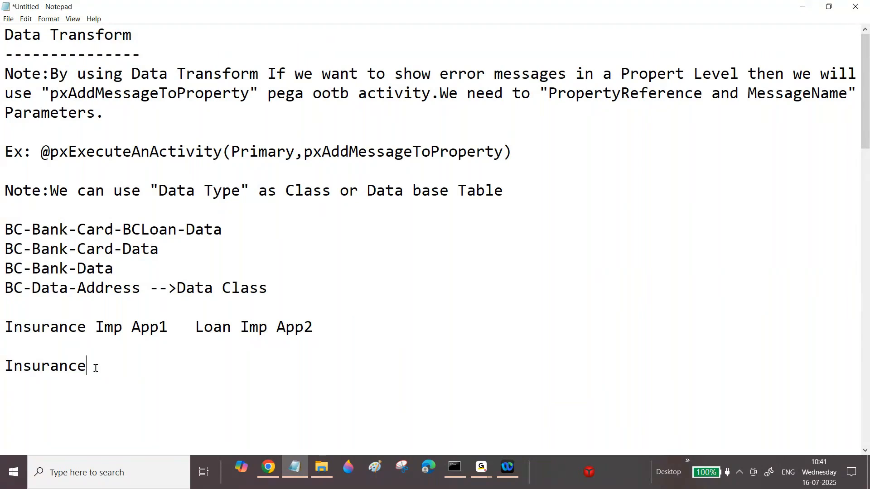
{"action": "left_click", "coordinate": [184, 326]}
{"action": "type", "text": "--->"}
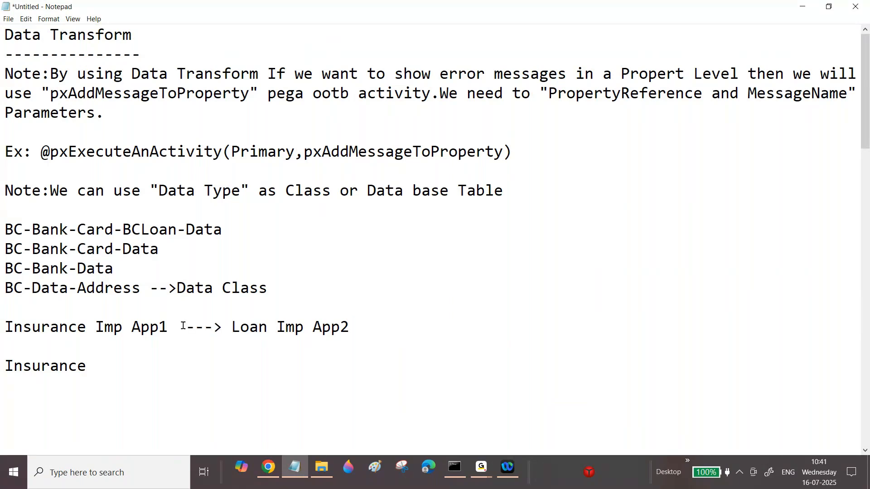
{"action": "left_click", "coordinate": [7, 326]}
{"action": "left_click_drag", "start_coordinate": [6, 326], "coordinate": [162, 326]}
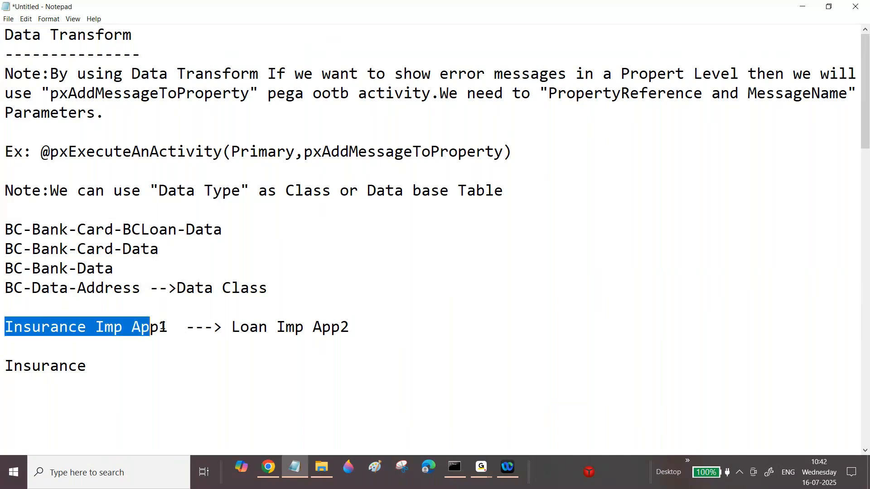
{"action": "left_click", "coordinate": [169, 326]}
{"action": "left_click_drag", "start_coordinate": [232, 326], "coordinate": [259, 326]}
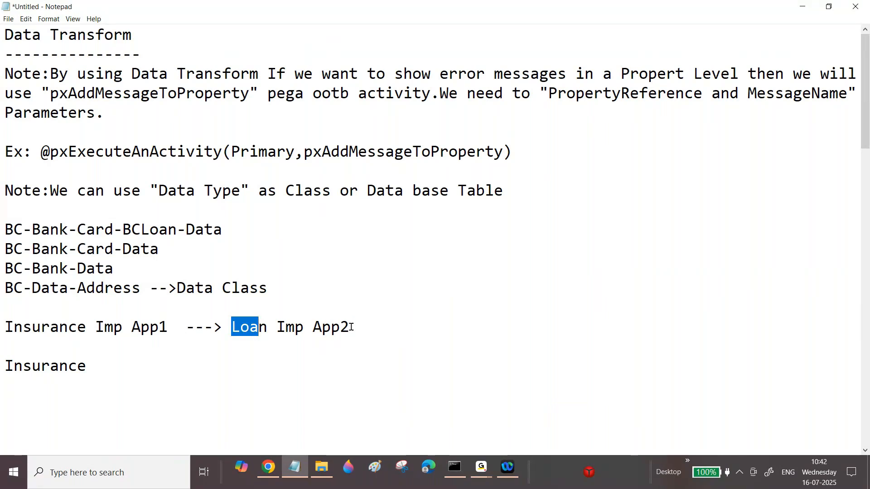
{"action": "left_click", "coordinate": [224, 328]}
{"action": "key", "text": "BackSpace"}
{"action": "key", "text": "BackSpace"}
{"action": "key", "text": "BackSpace"}
{"action": "key", "text": "BackSpace"}
{"action": "key", "text": "BackSpace"}
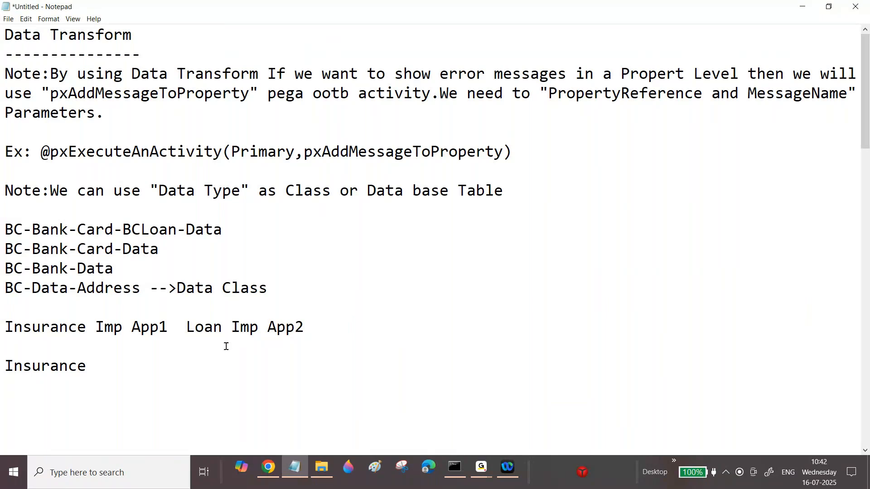
Prefix the entries with BC and split them onto two lines: BC Insurance Imp App1 and BC Loan Imp App2.
{"action": "left_click", "coordinate": [2, 323]}
{"action": "type", "text": "BC"}
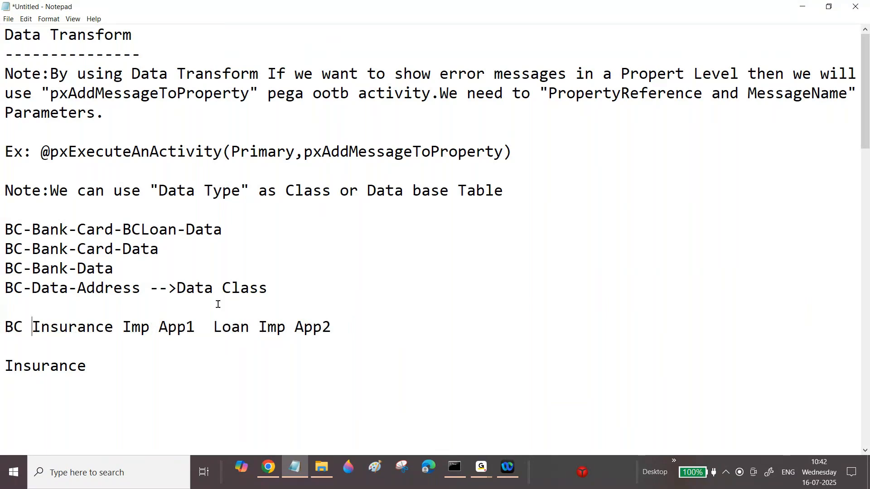
{"action": "left_click", "coordinate": [201, 328]}
{"action": "key", "text": "Return"}
{"action": "type", "text": "BC"}
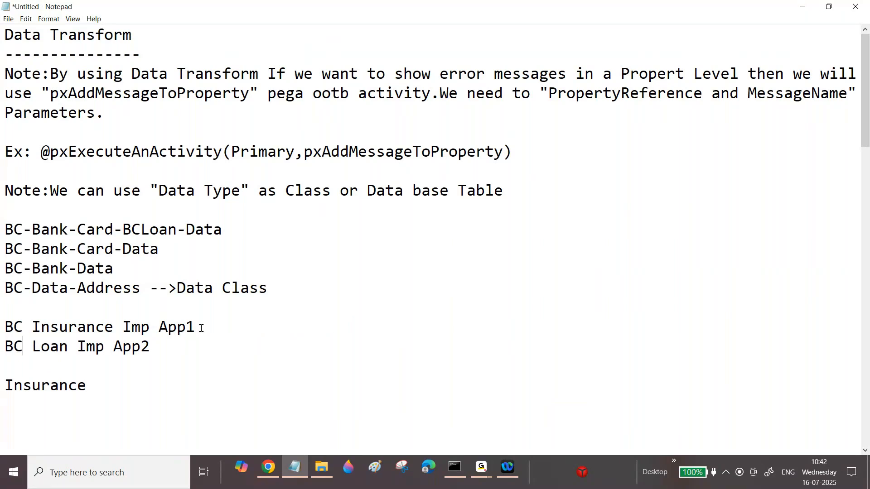
Remove the standalone Insurance line and append Insurance and Loan to the ends of the two BC lines.
{"action": "left_click", "coordinate": [167, 346]}
{"action": "left_click", "coordinate": [113, 385]}
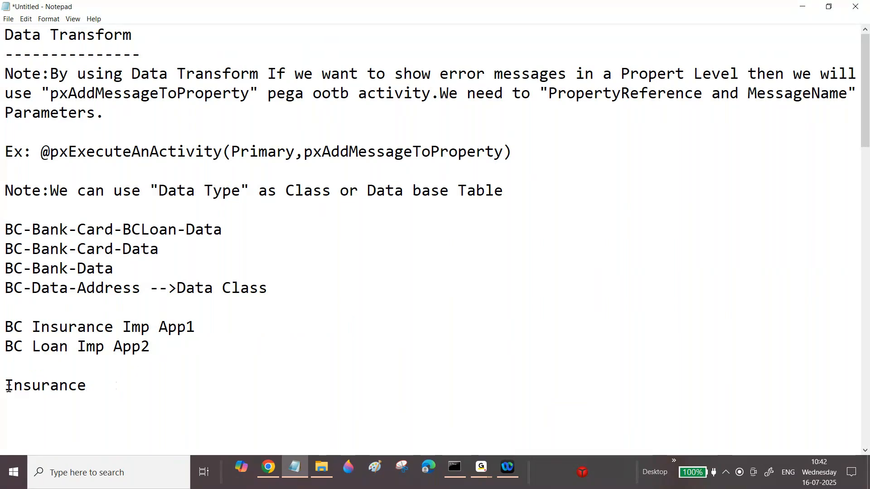
{"action": "left_click_drag", "start_coordinate": [4, 388], "coordinate": [97, 384]}
{"action": "left_click", "coordinate": [96, 384]}
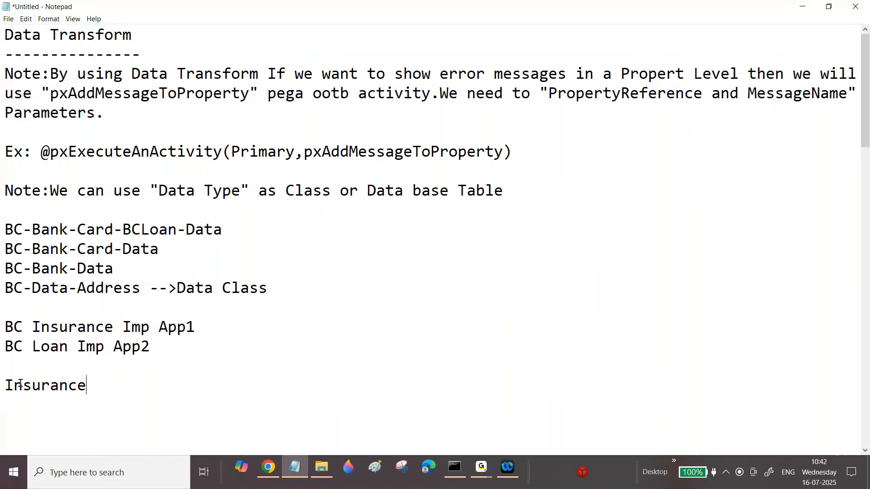
{"action": "left_click_drag", "start_coordinate": [5, 385], "coordinate": [88, 385]}
{"action": "key", "text": "ctrl+c"}
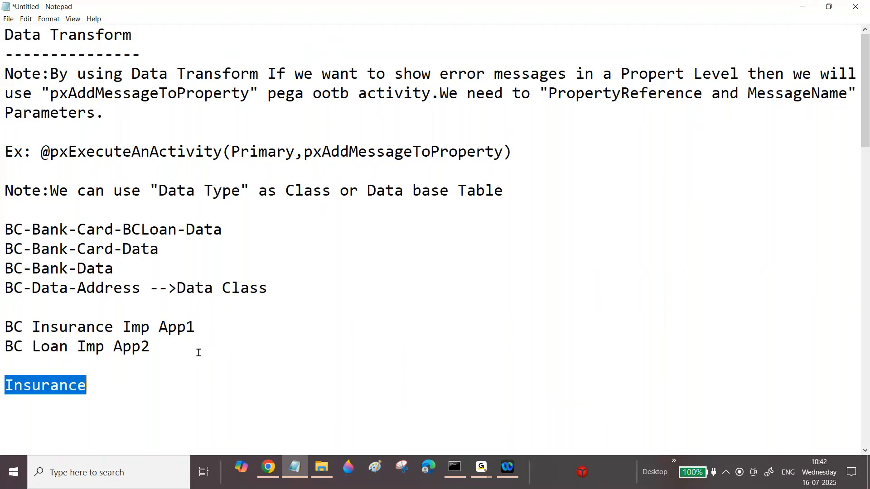
{"action": "key", "text": "BackSpace"}
{"action": "left_click", "coordinate": [219, 325]}
{"action": "key", "text": "ctrl+v"}
{"action": "left_click", "coordinate": [185, 346]}
{"action": "type", "text": "Loan"}
Highlight BC and Insurance in the first application line.
{"action": "left_click_drag", "start_coordinate": [24, 327], "coordinate": [6, 327]}
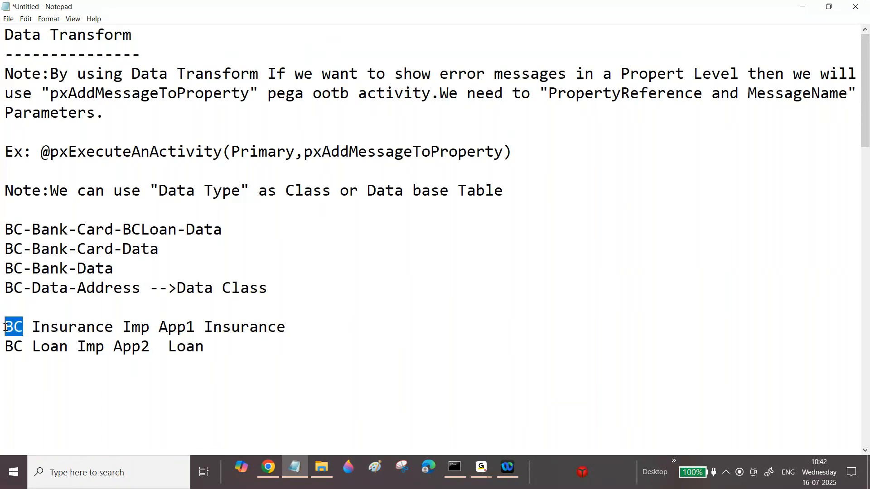
{"action": "left_click", "coordinate": [205, 328]}
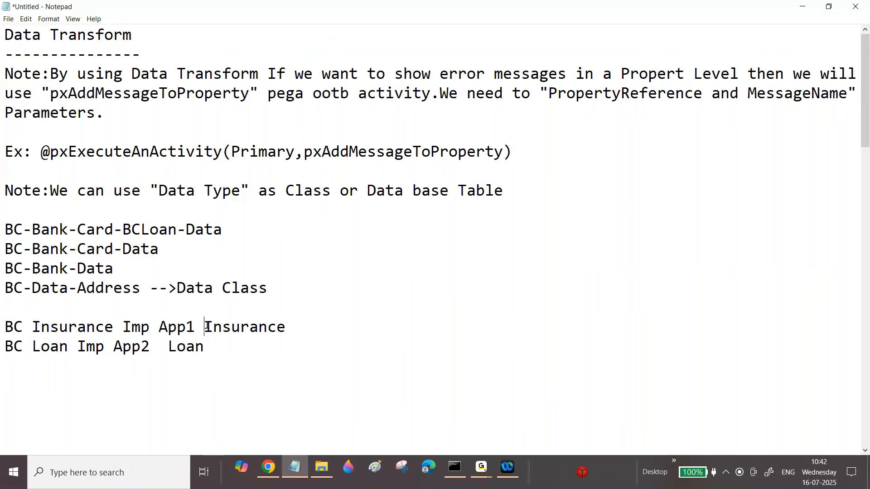
{"action": "left_click_drag", "start_coordinate": [205, 328], "coordinate": [285, 327]}
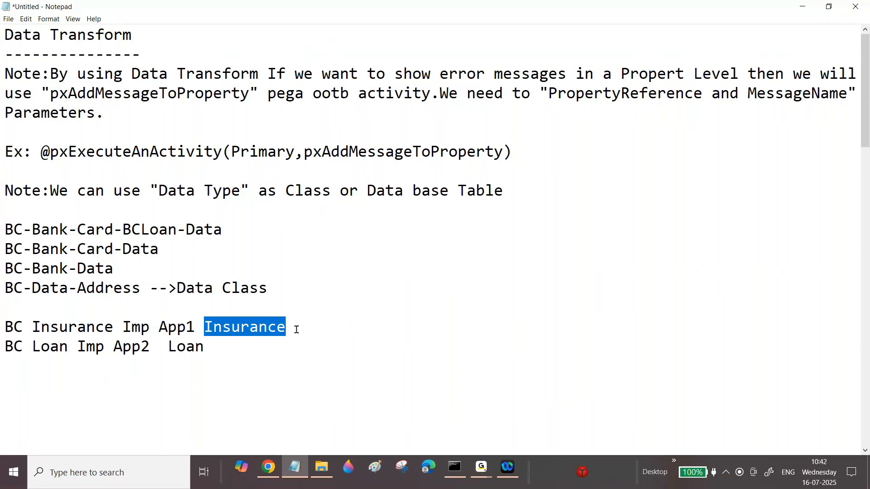
Return to the browser and cancel the Add Data Type dialog.
{"action": "left_click", "coordinate": [268, 469]}
{"action": "left_click", "coordinate": [302, 392]}
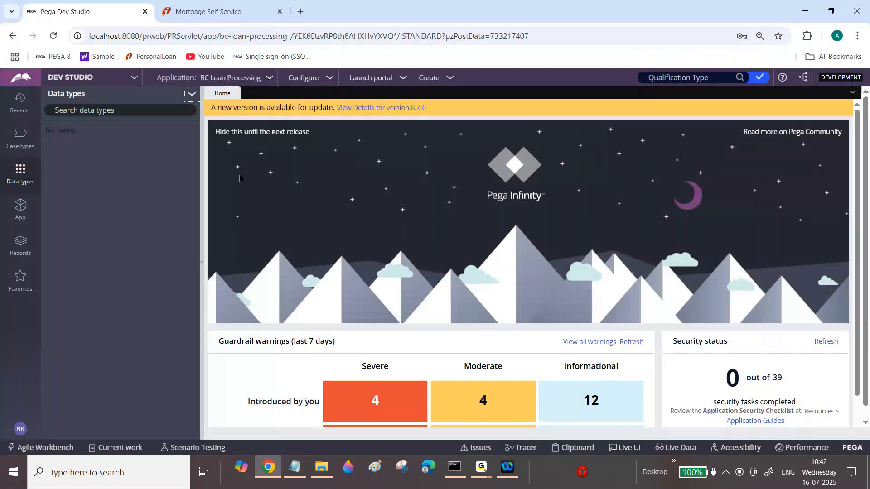
Open the BC Loan Processing application definition, inspect the first application ruleset entry BCLoan:01-01, and close the record.
{"action": "left_click", "coordinate": [230, 78]}
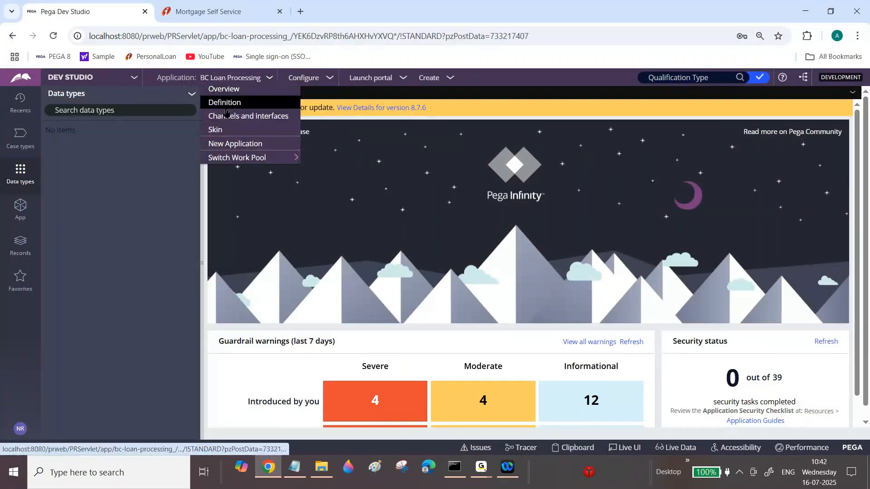
{"action": "left_click", "coordinate": [222, 104]}
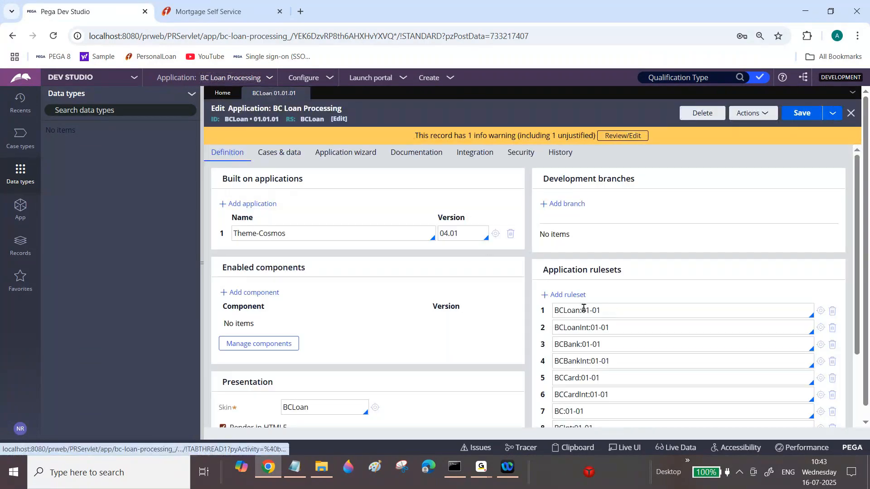
{"action": "triple_click", "coordinate": [584, 310]}
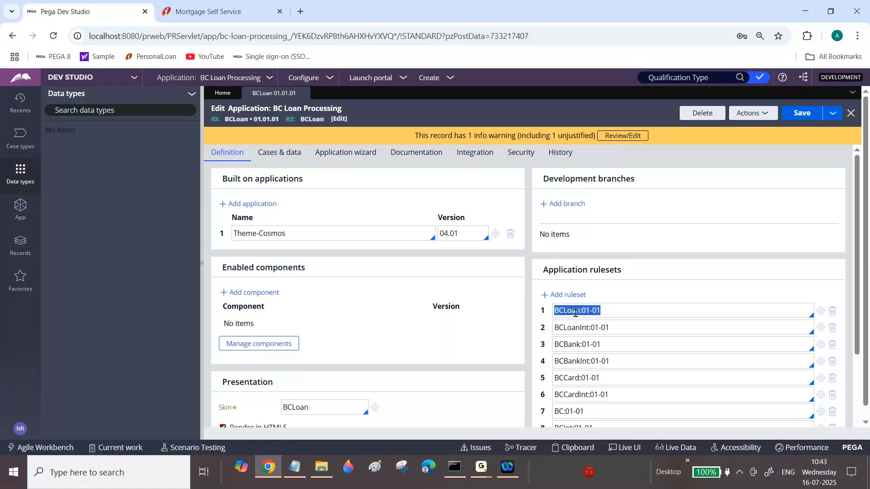
{"action": "left_click", "coordinate": [590, 310]}
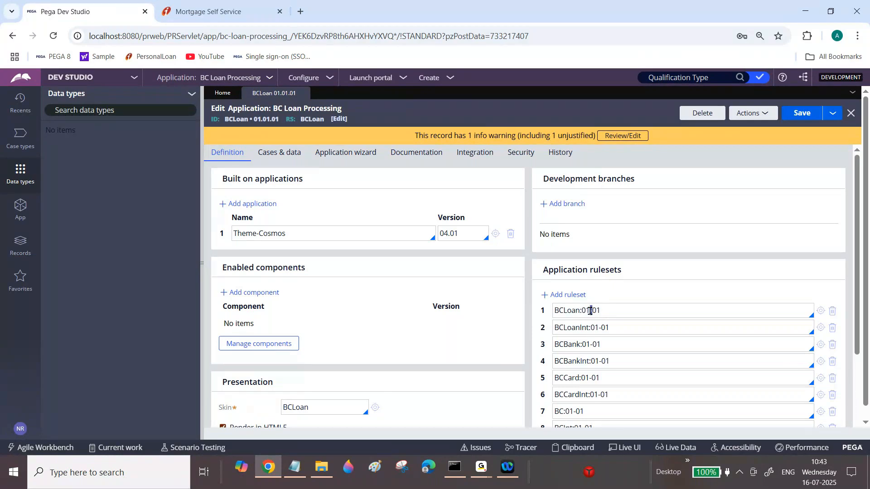
{"action": "triple_click", "coordinate": [591, 311]}
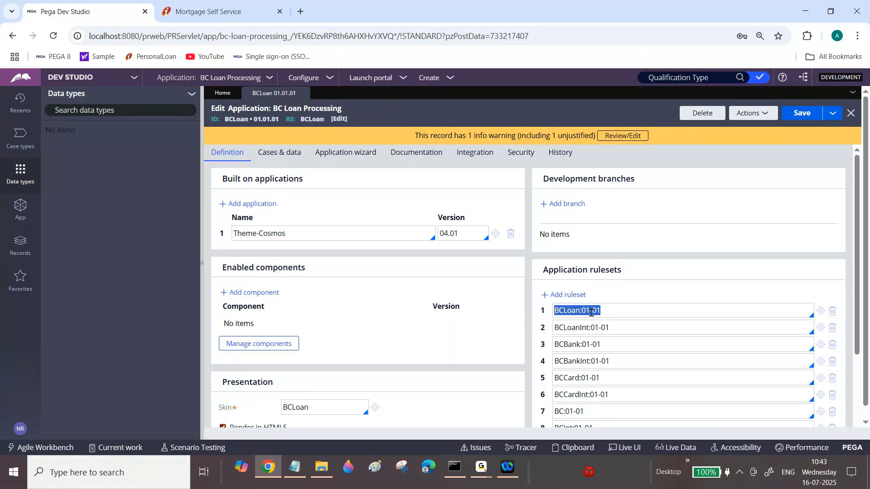
{"action": "left_click", "coordinate": [591, 312]}
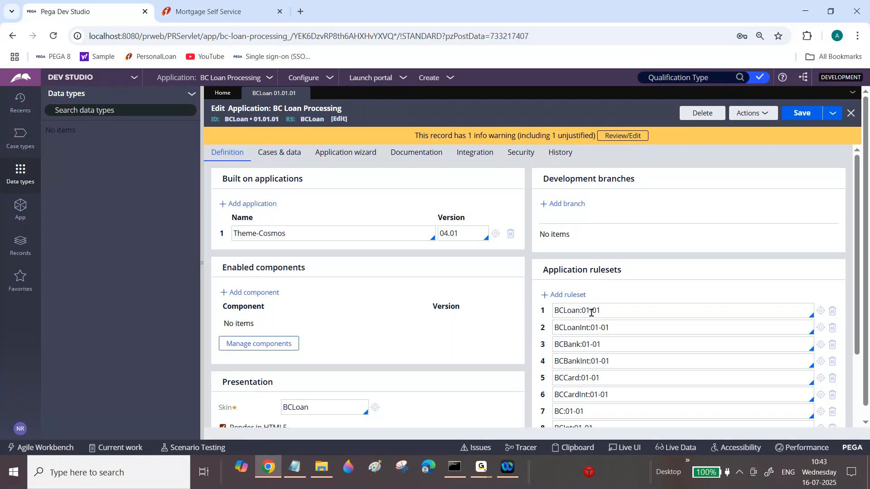
{"action": "triple_click", "coordinate": [592, 312]}
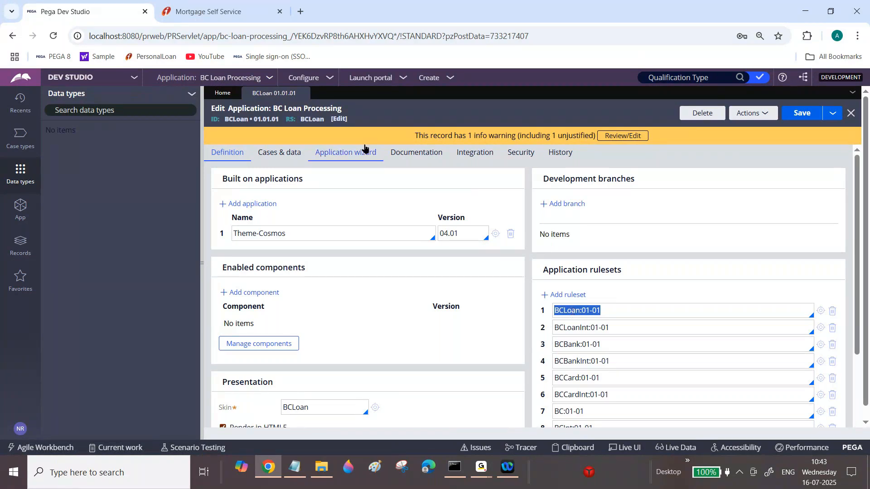
{"action": "double_click", "coordinate": [585, 310]}
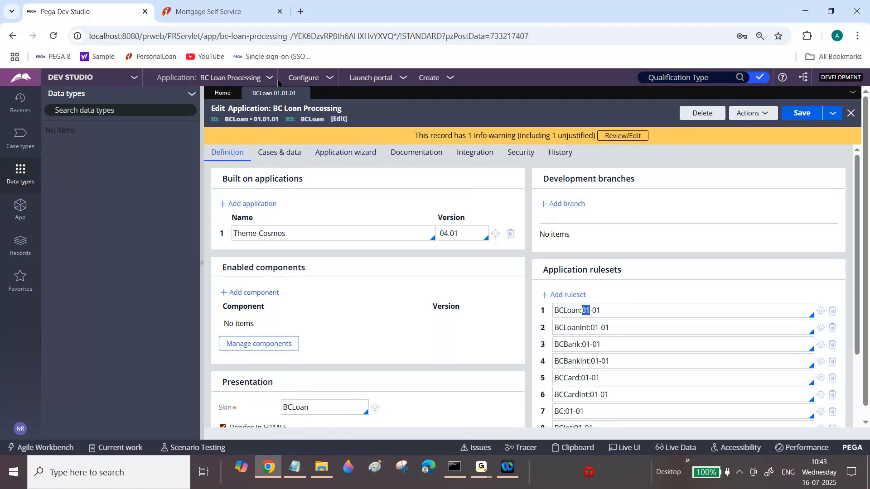
{"action": "left_click", "coordinate": [303, 94]}
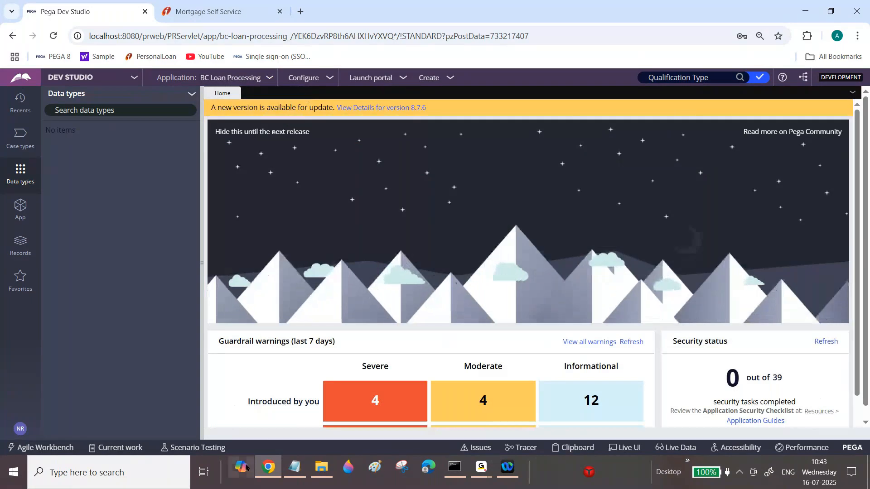
Glance at the ruleset notes, return to the browser, and open the data types menu to add a data type.
{"action": "left_click", "coordinate": [297, 473]}
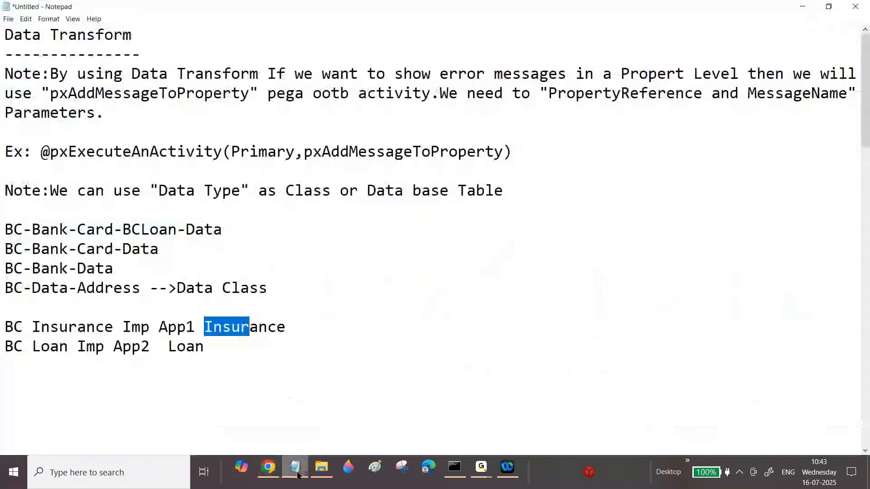
{"action": "left_click", "coordinate": [297, 472]}
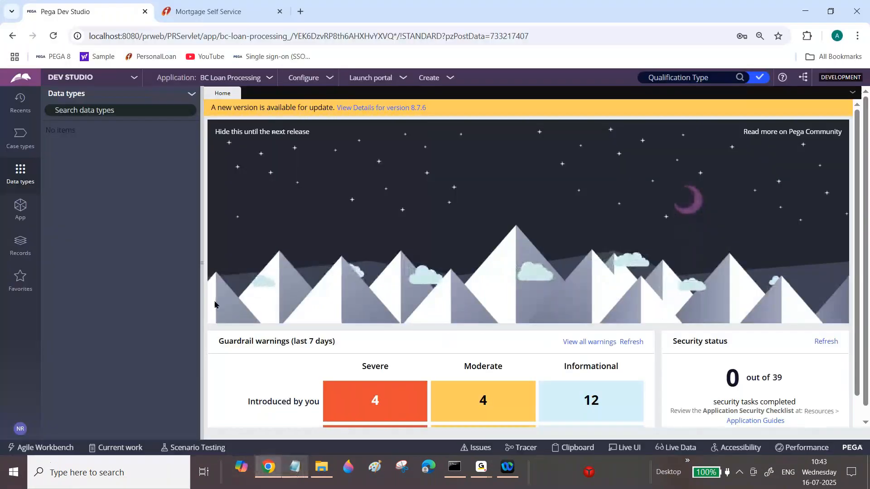
{"action": "left_click", "coordinate": [192, 94]}
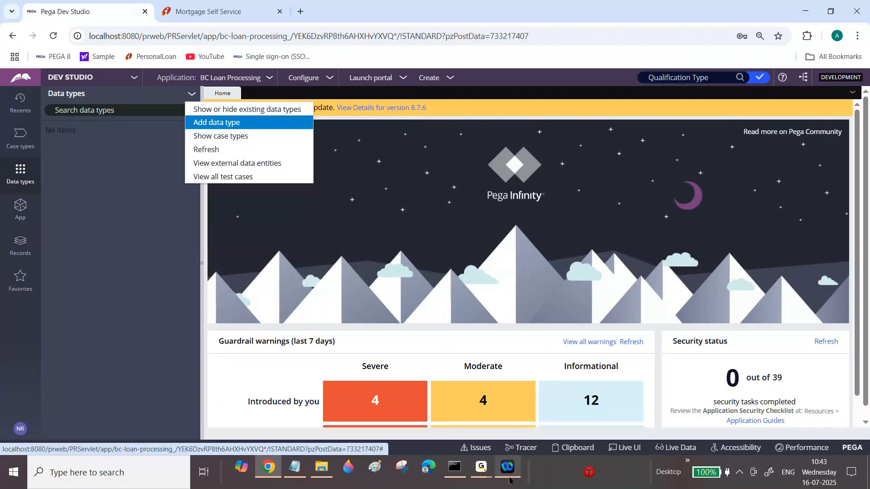
{"action": "left_click", "coordinate": [482, 467]}
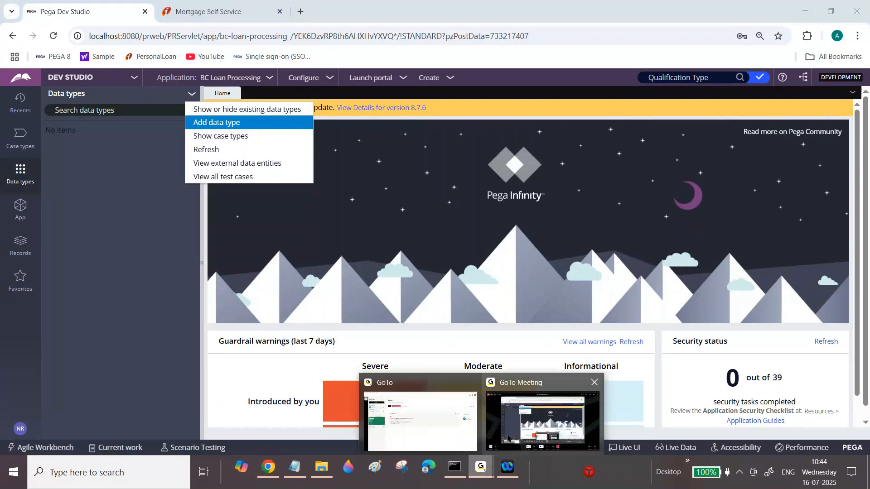